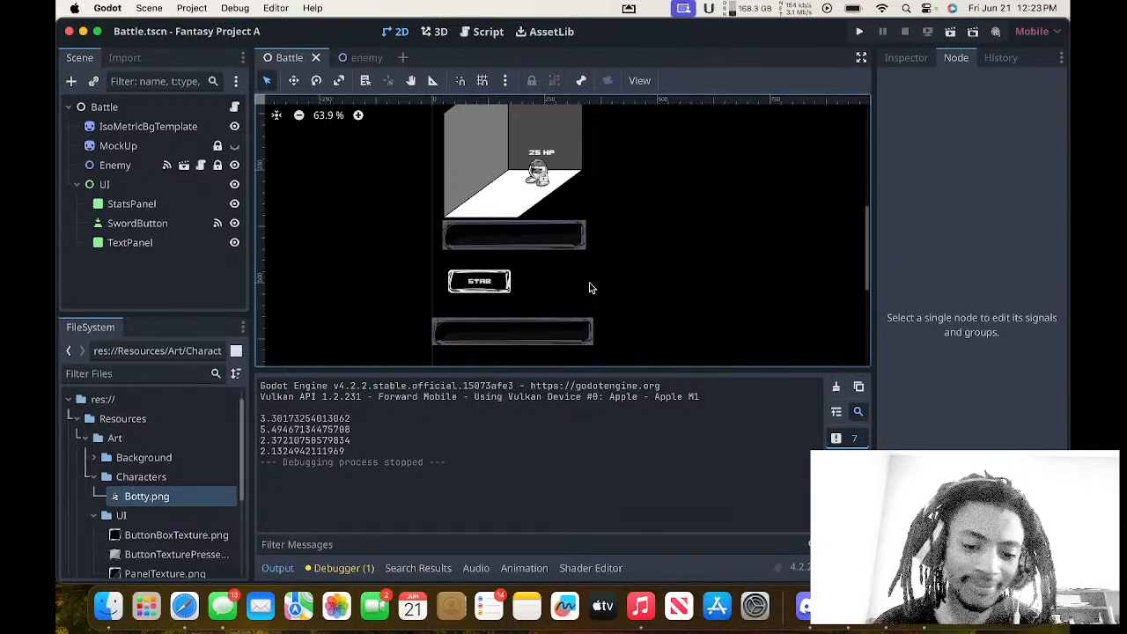
{"action": "left_click", "coordinate": [184, 606]}
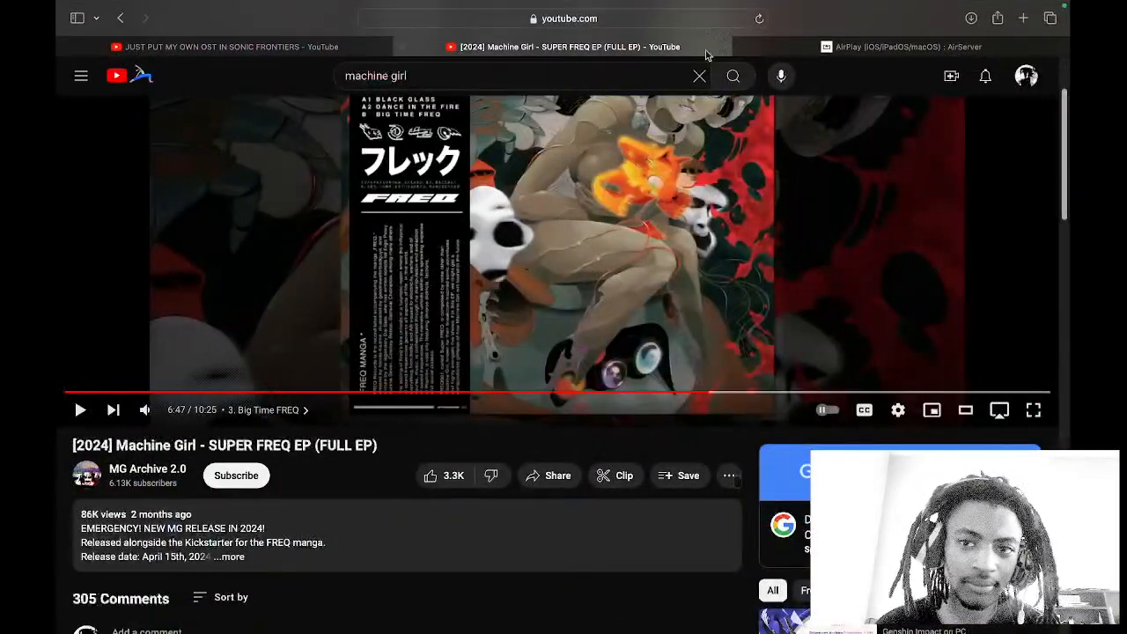
{"action": "key", "text": "ctrl+Right"}
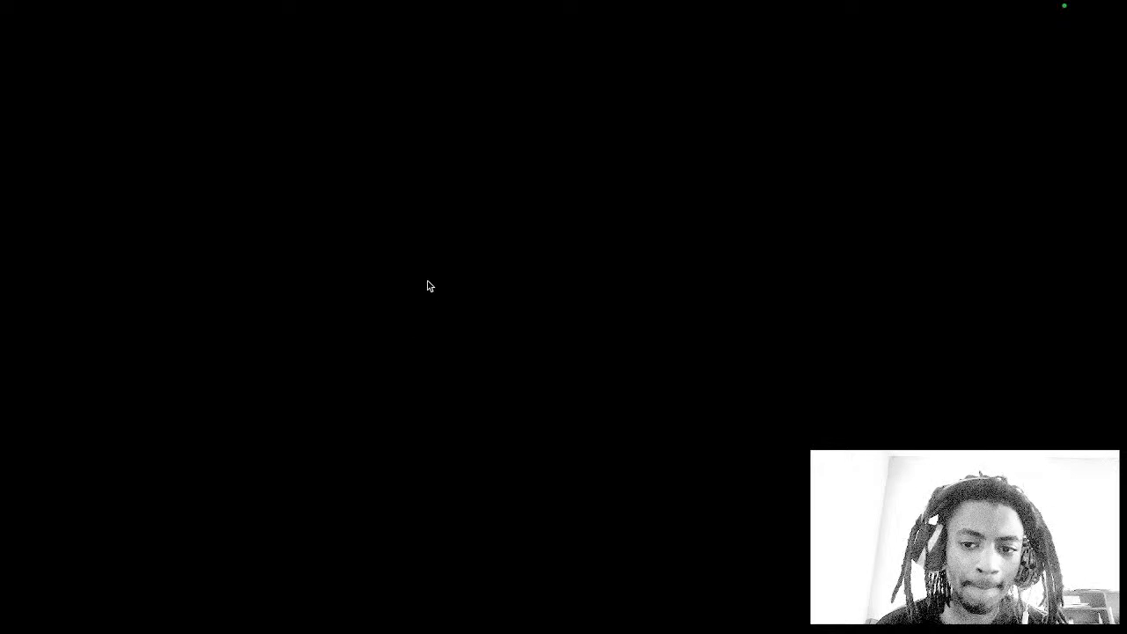
{"action": "key", "text": "ctrl+Right"}
{"action": "key", "text": "ctrl+Left"}
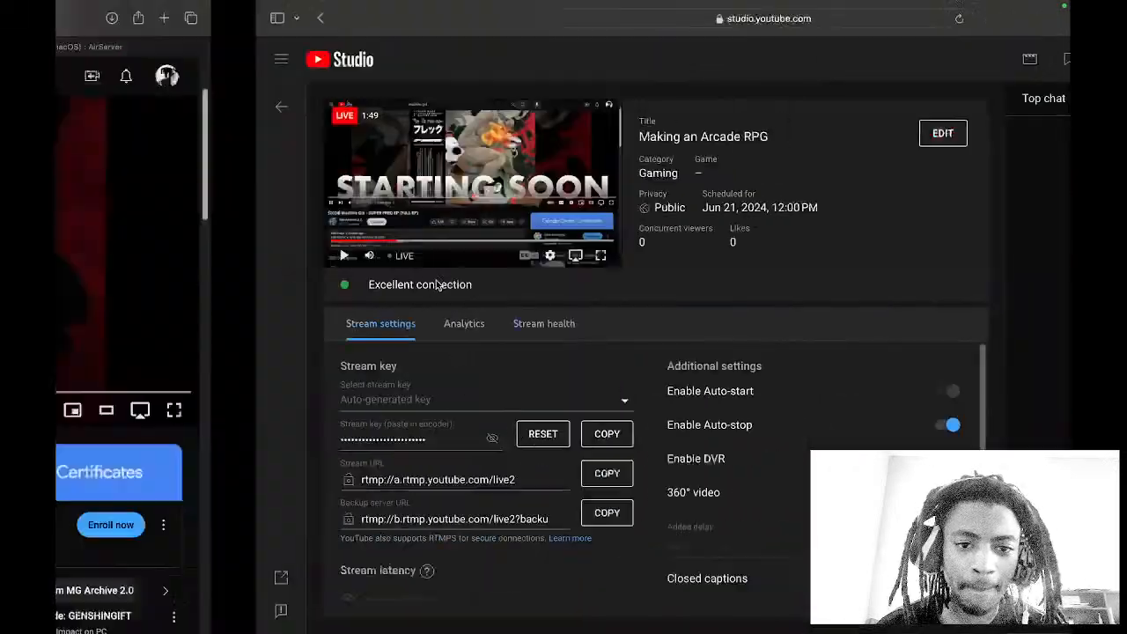
{"action": "key", "text": "ctrl+Right"}
{"action": "key", "text": "ctrl+Right"}
{"action": "key", "text": "ctrl+Left"}
{"action": "key", "text": "ctrl+Left"}
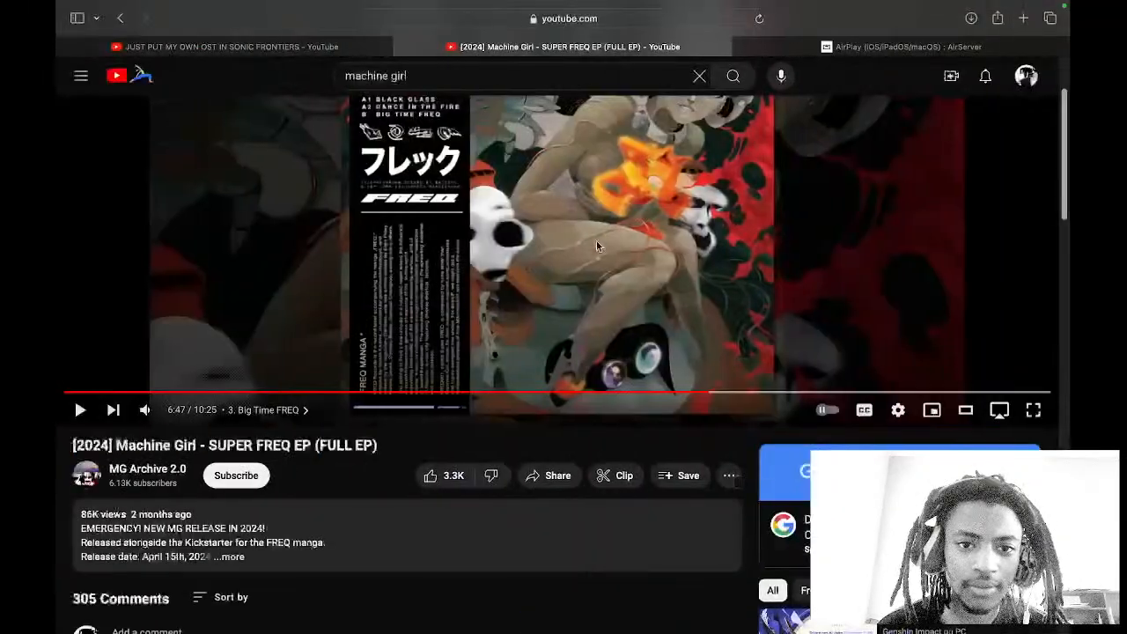
{"action": "key", "text": "ctrl+Left"}
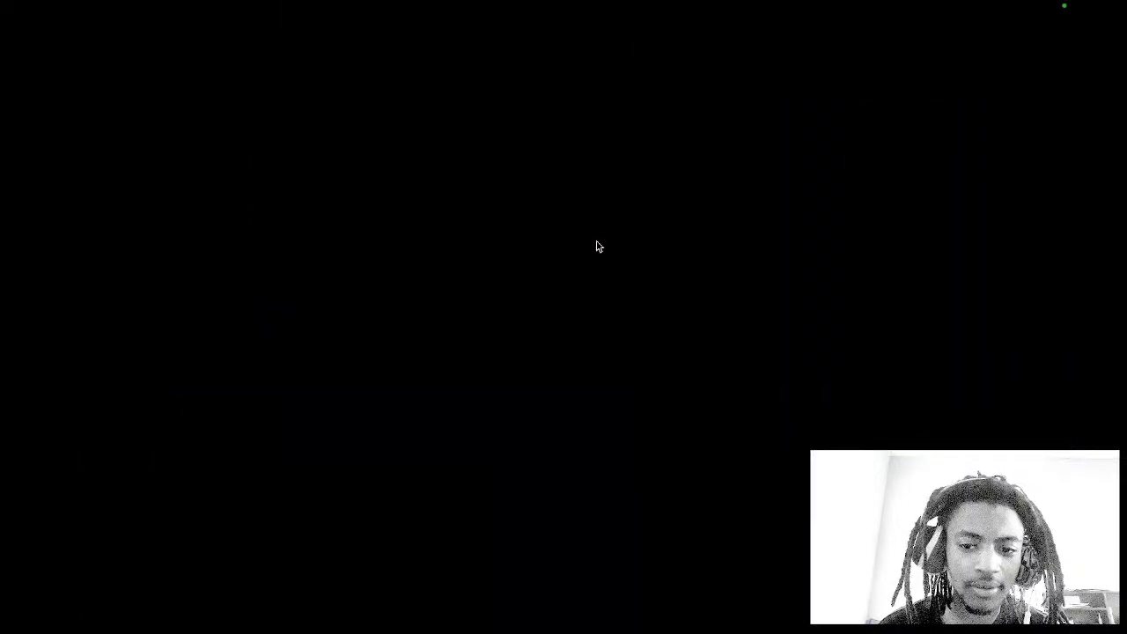
{"action": "key", "text": "ctrl+Up"}
{"action": "left_click", "coordinate": [498, 61]}
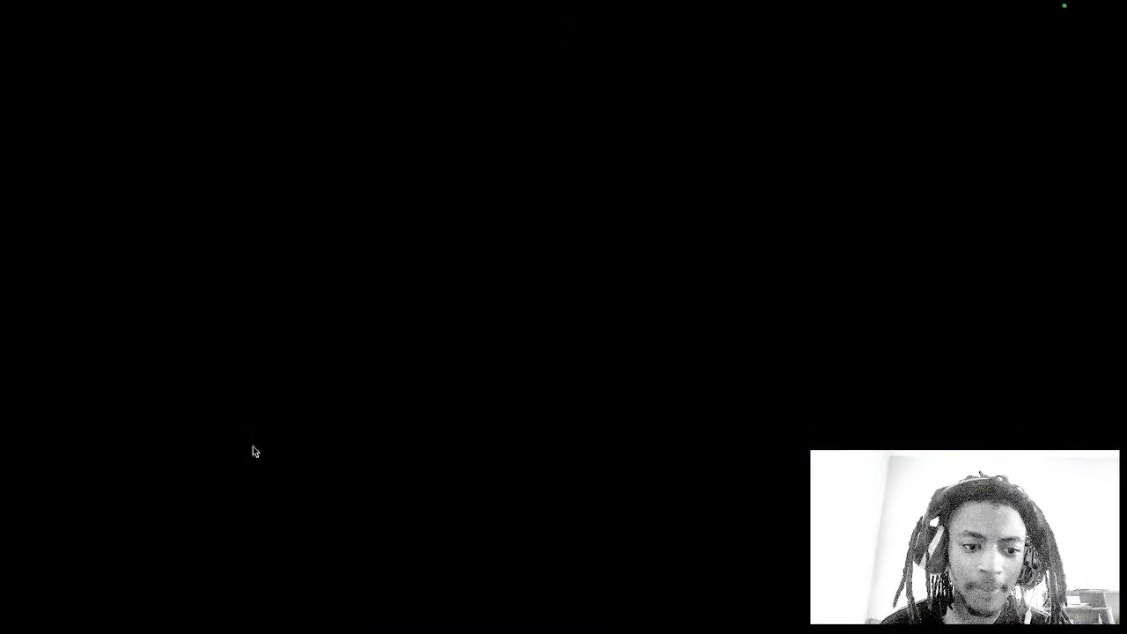
{"action": "key", "text": "ctrl+Right"}
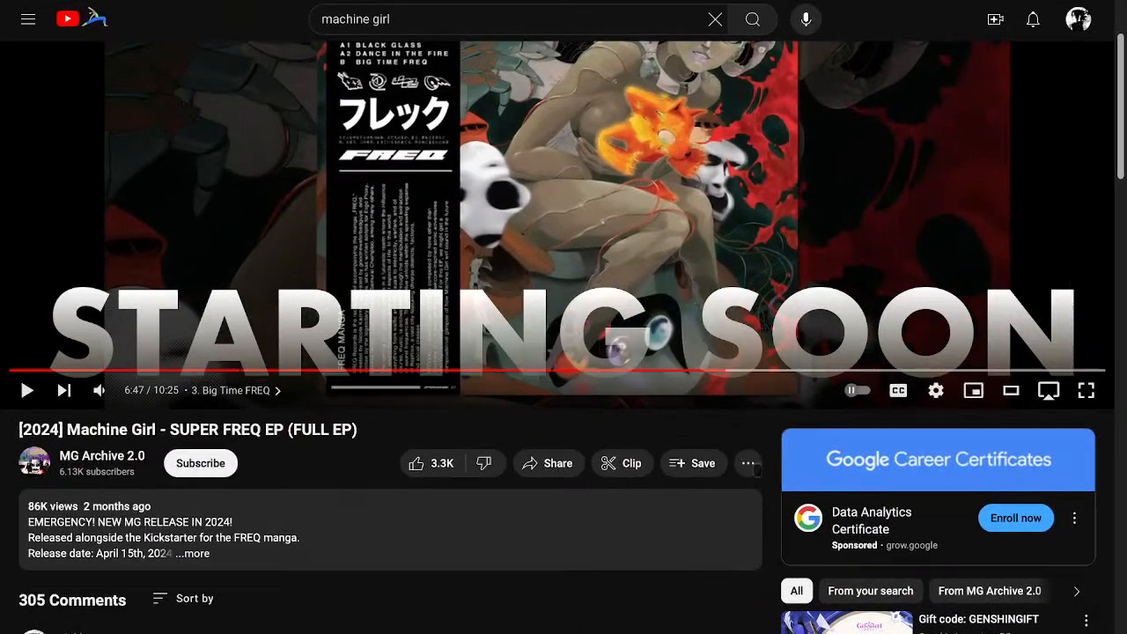
{"action": "key", "text": "ctrl+Up"}
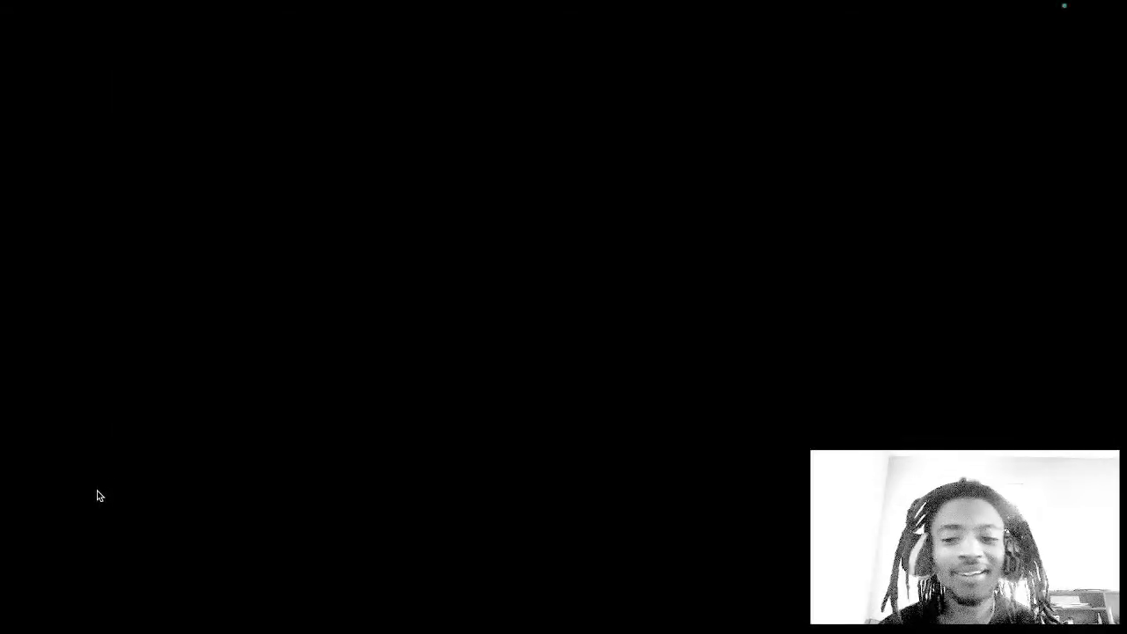
{"action": "key", "text": "ctrl+Up"}
{"action": "left_click", "coordinate": [448, 271]}
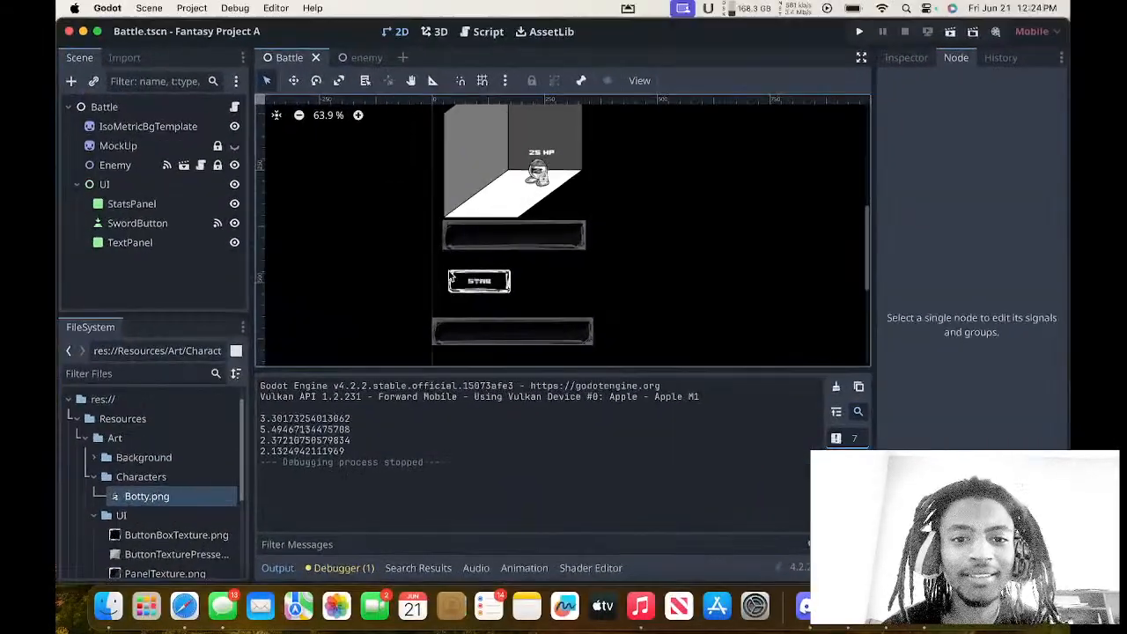
Look over the Battle scene's layout, from the isometric room and enemy to the stats panel, stab button and text panel.
{"action": "scroll", "coordinate": [431, 239], "scroll_direction": "up", "scroll_amount": 2}
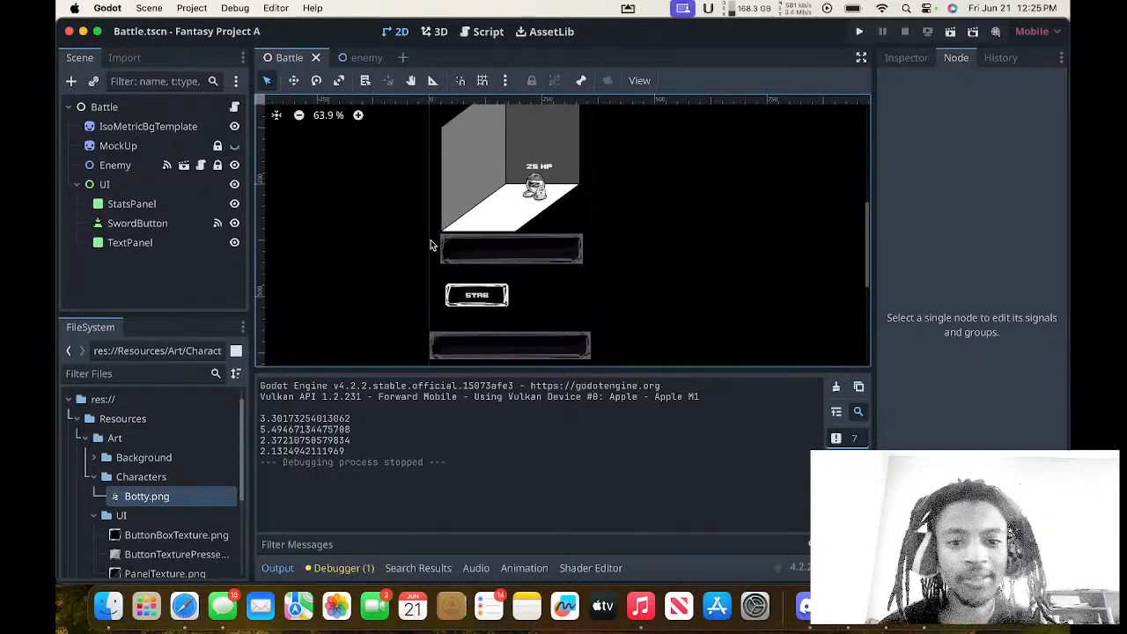
{"action": "scroll", "coordinate": [431, 239], "scroll_direction": "down", "scroll_amount": 3}
{"action": "scroll", "coordinate": [430, 240], "scroll_direction": "left", "scroll_amount": 5}
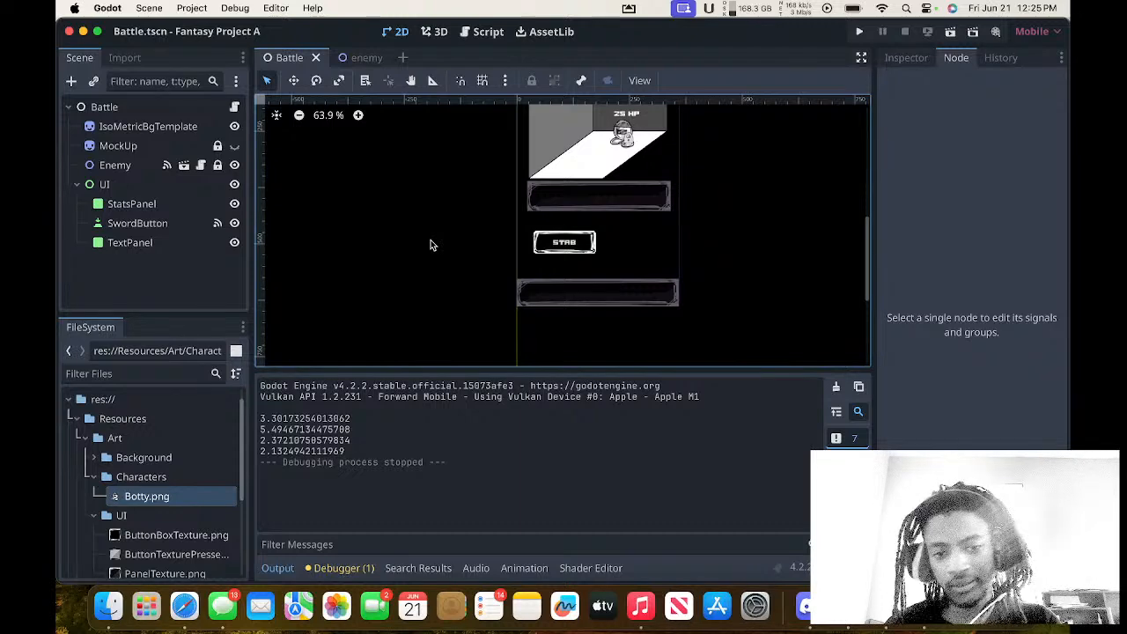
{"action": "scroll", "coordinate": [430, 245], "scroll_direction": "up", "scroll_amount": 5}
{"action": "scroll", "coordinate": [431, 245], "scroll_direction": "right", "scroll_amount": 5}
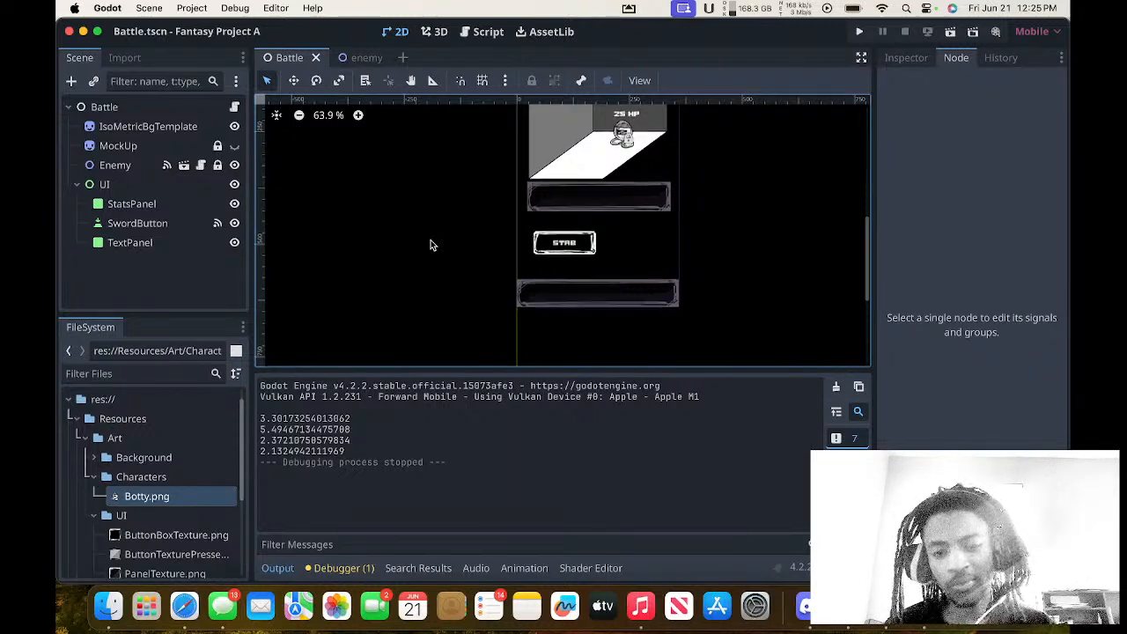
{"action": "scroll", "coordinate": [431, 245], "scroll_direction": "down", "scroll_amount": 2}
{"action": "scroll", "coordinate": [430, 245], "scroll_direction": "right", "scroll_amount": 3}
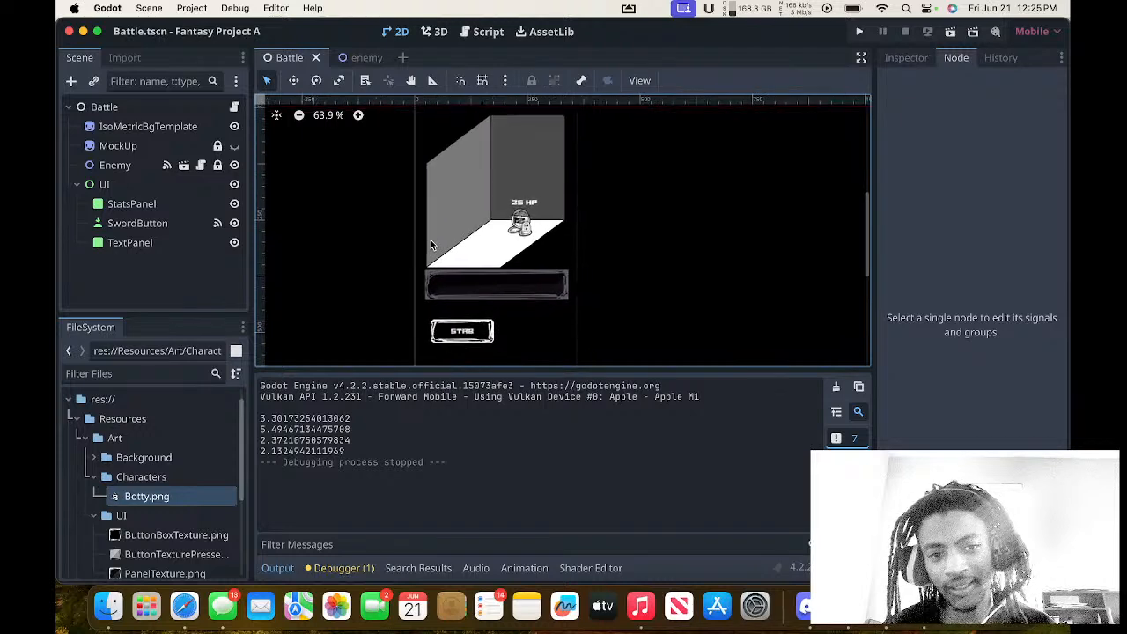
{"action": "scroll", "coordinate": [431, 245], "scroll_direction": "right", "scroll_amount": 1}
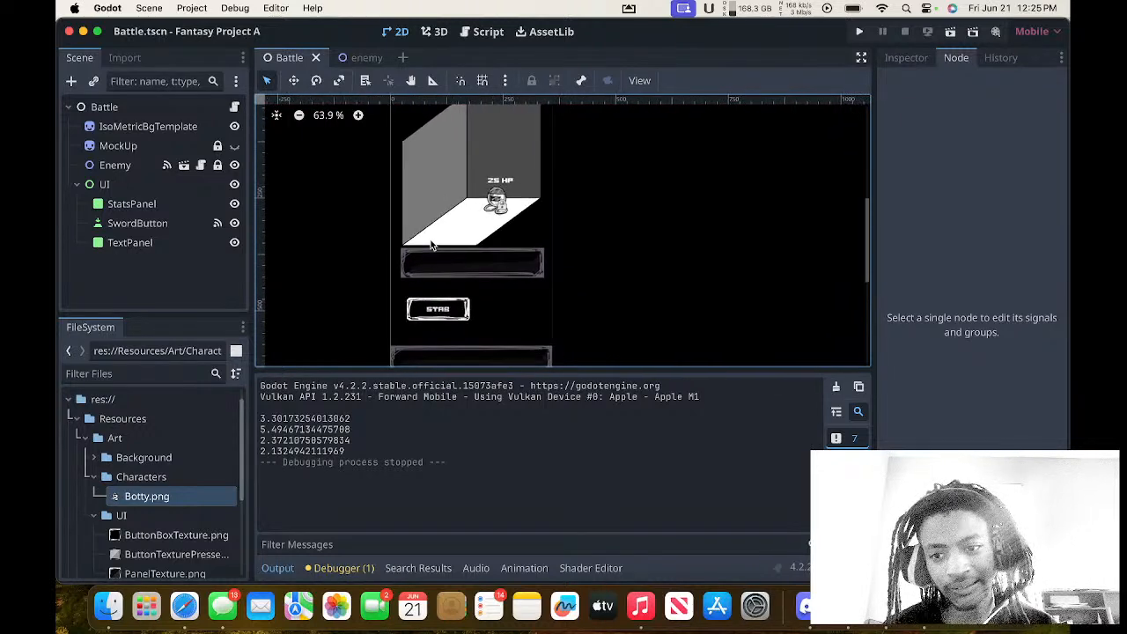
{"action": "scroll", "coordinate": [430, 245], "scroll_direction": "up", "scroll_amount": 3}
{"action": "scroll", "coordinate": [431, 244], "scroll_direction": "left", "scroll_amount": 3}
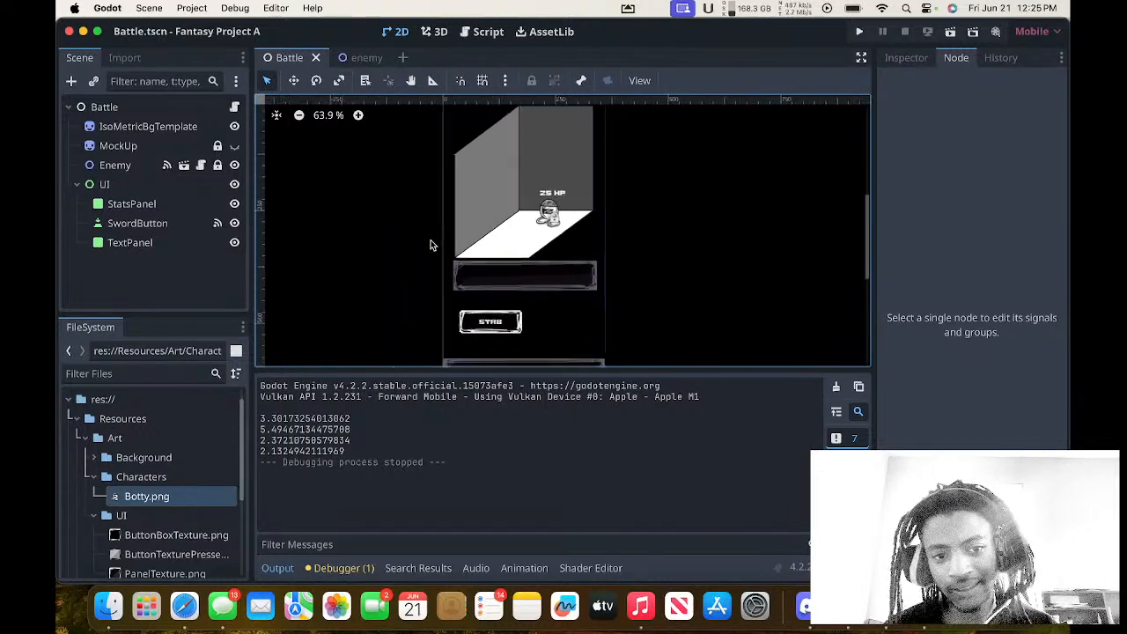
{"action": "scroll", "coordinate": [430, 245], "scroll_direction": "down", "scroll_amount": 1}
{"action": "scroll", "coordinate": [431, 245], "scroll_direction": "left", "scroll_amount": 1}
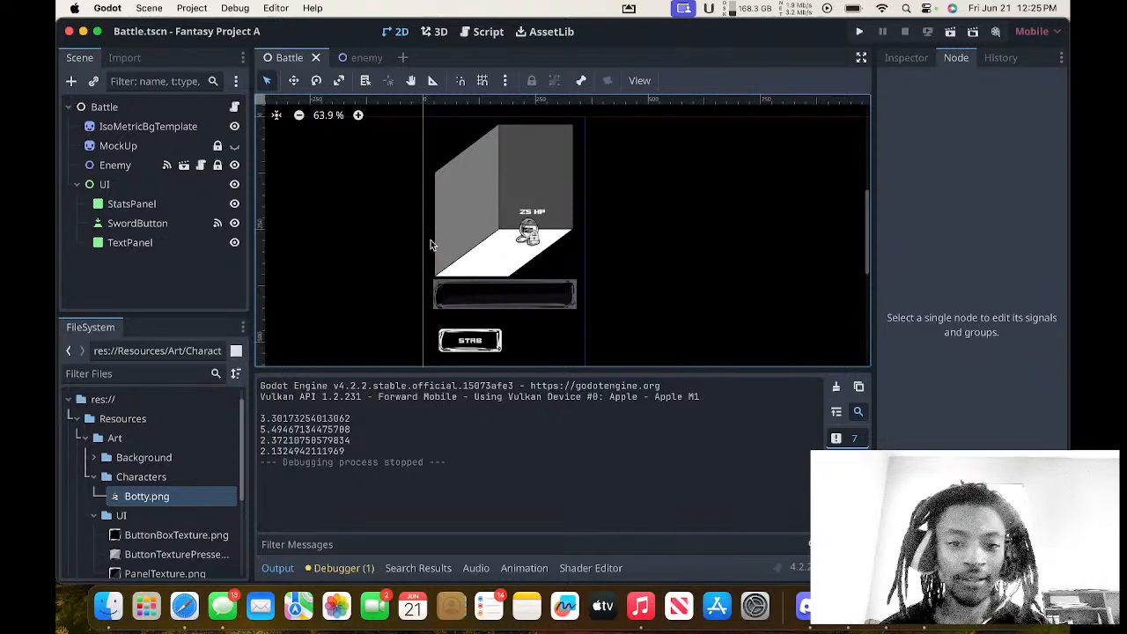
Examine the enemy character and its HP label up close inside the isometric room.
{"action": "scroll", "coordinate": [464, 238], "scroll_direction": "up", "scroll_amount": 3}
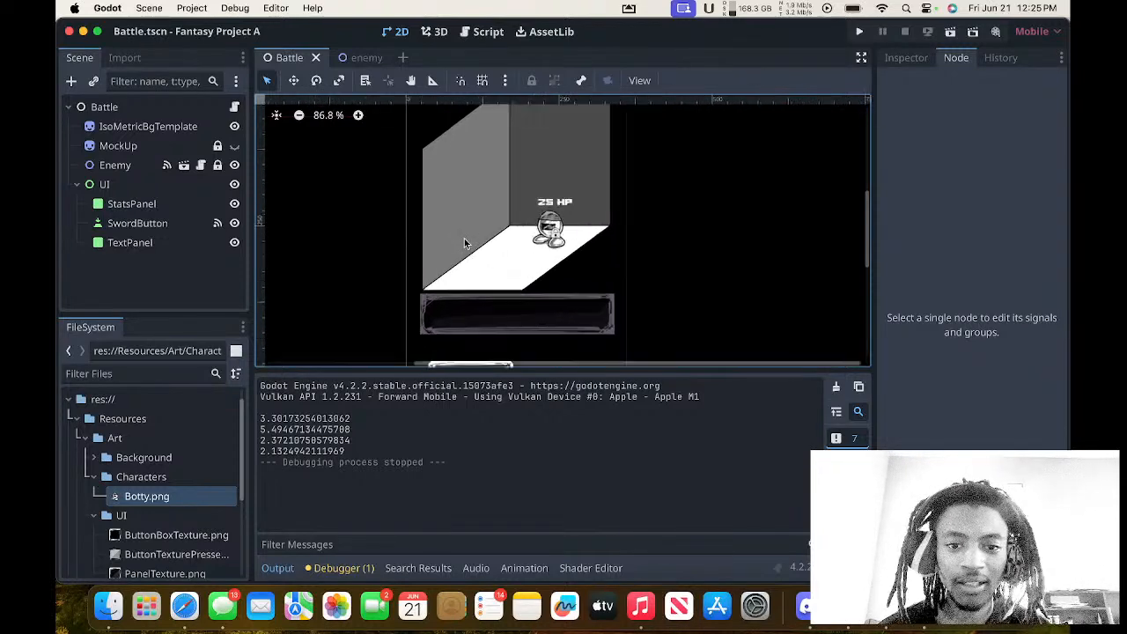
{"action": "scroll", "coordinate": [464, 237], "scroll_direction": "up", "scroll_amount": 1}
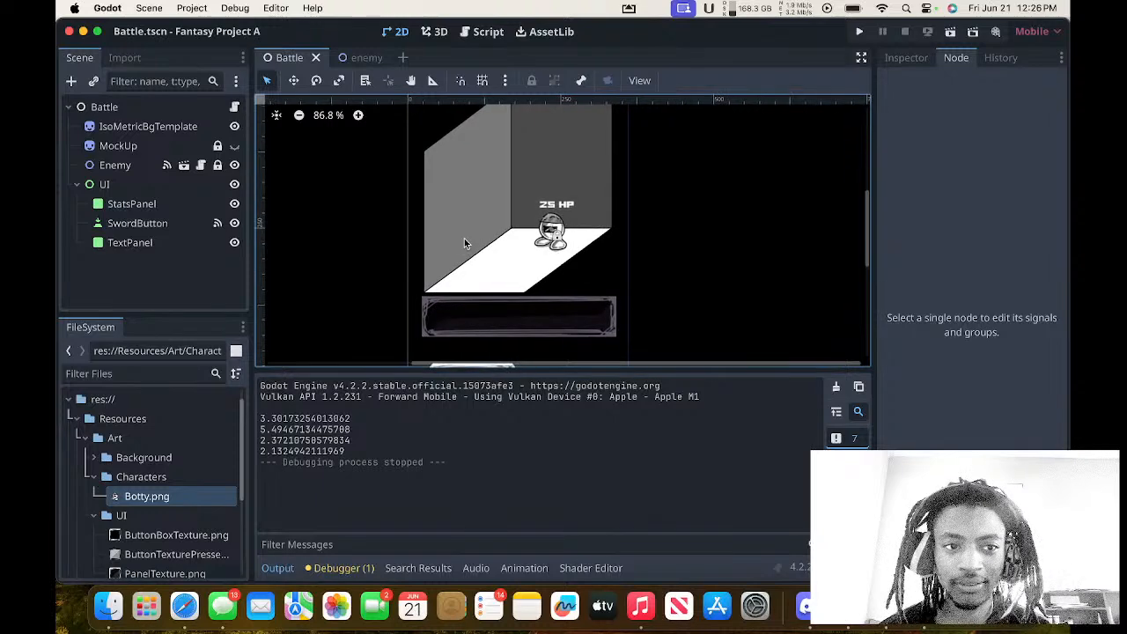
{"action": "scroll", "coordinate": [466, 243], "scroll_direction": "up", "scroll_amount": 5}
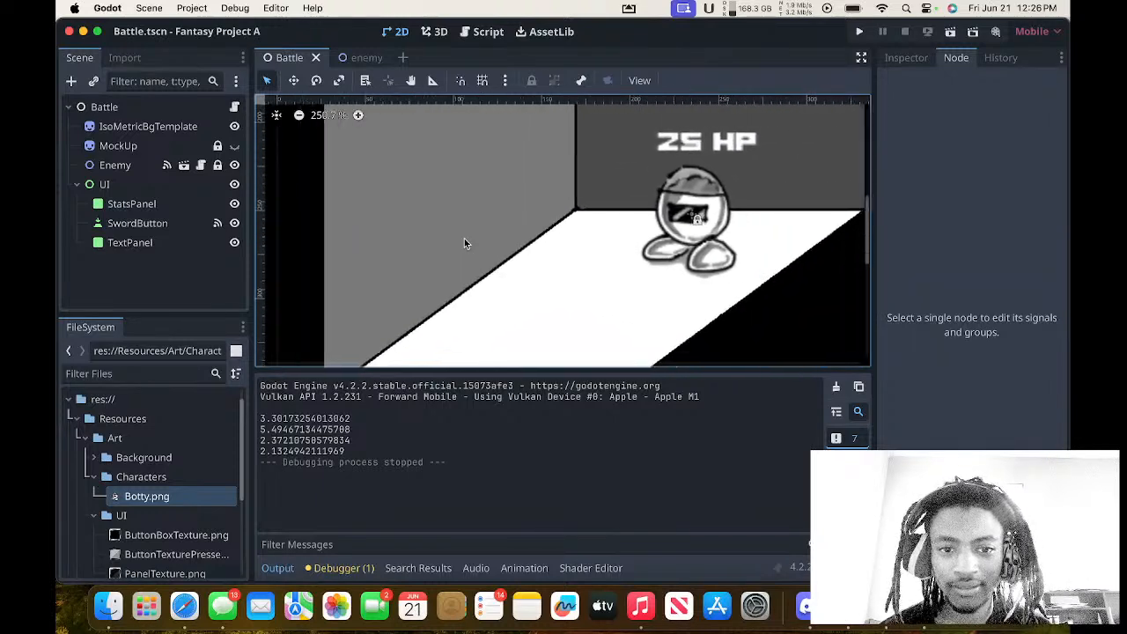
{"action": "scroll", "coordinate": [465, 244], "scroll_direction": "right", "scroll_amount": 4}
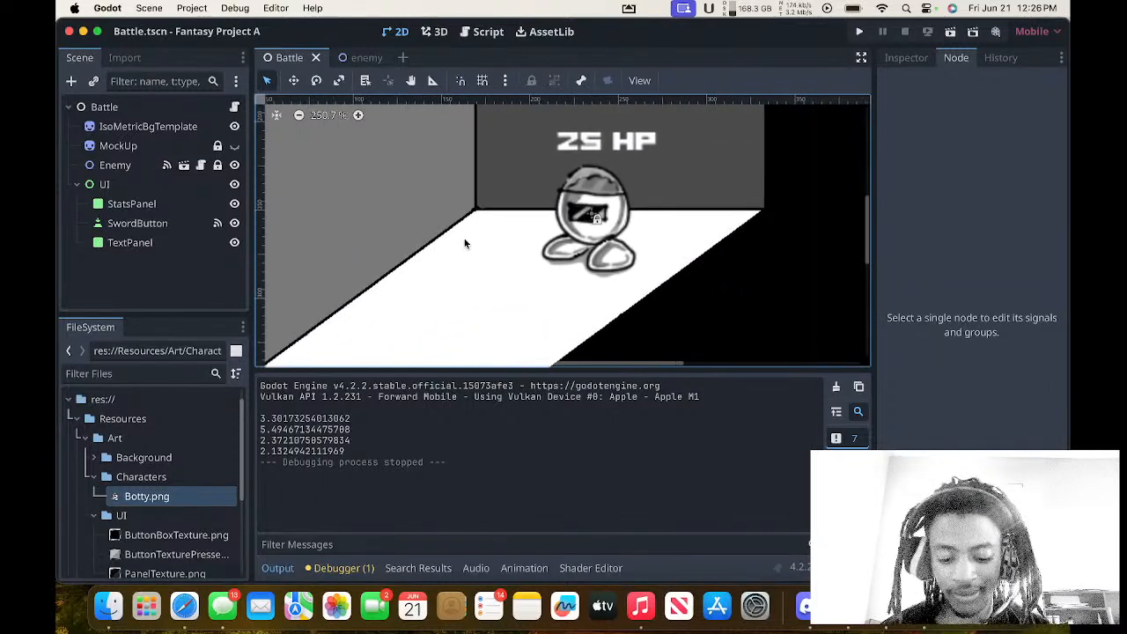
{"action": "scroll", "coordinate": [465, 243], "scroll_direction": "left", "scroll_amount": 1}
{"action": "scroll", "coordinate": [465, 243], "scroll_direction": "down", "scroll_amount": 1}
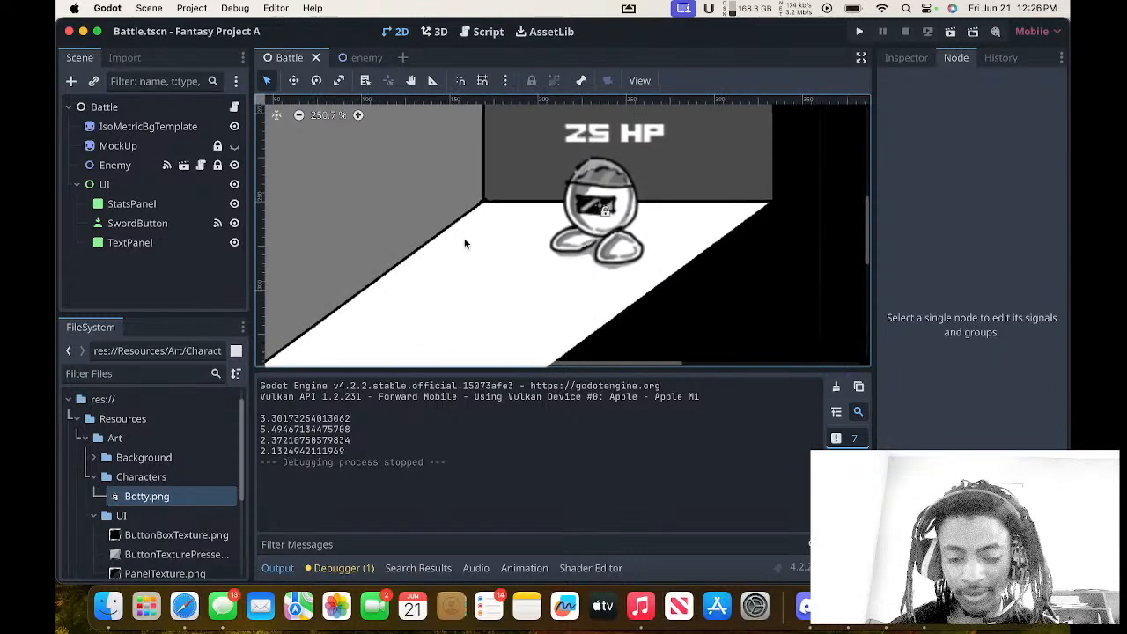
{"action": "scroll", "coordinate": [465, 243], "scroll_direction": "up", "scroll_amount": 3}
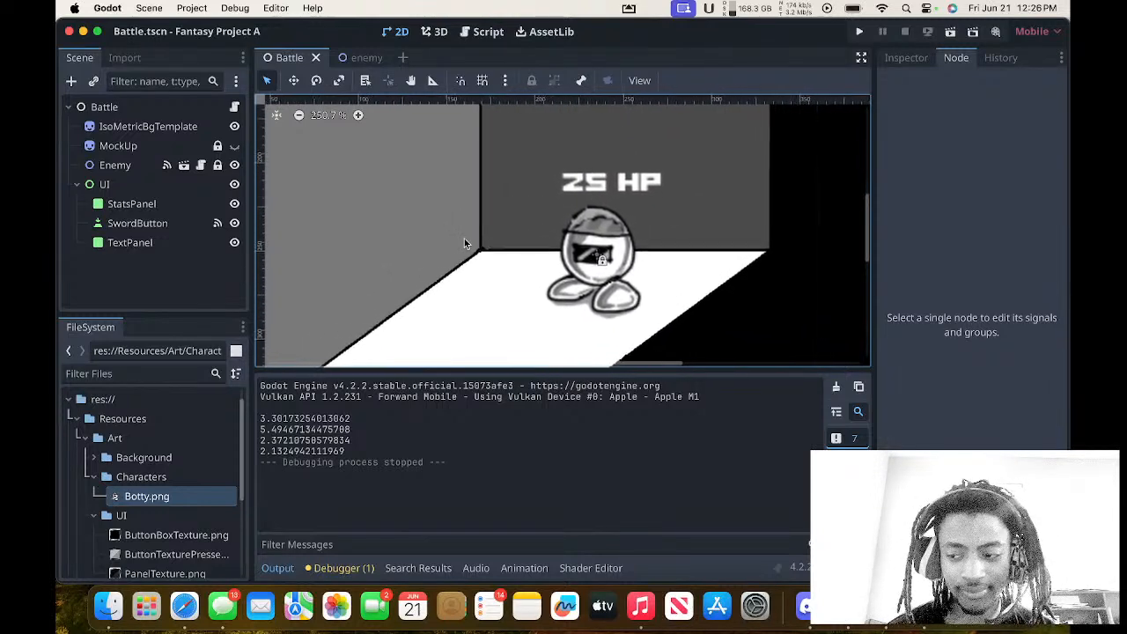
{"action": "scroll", "coordinate": [465, 243], "scroll_direction": "down", "scroll_amount": 10}
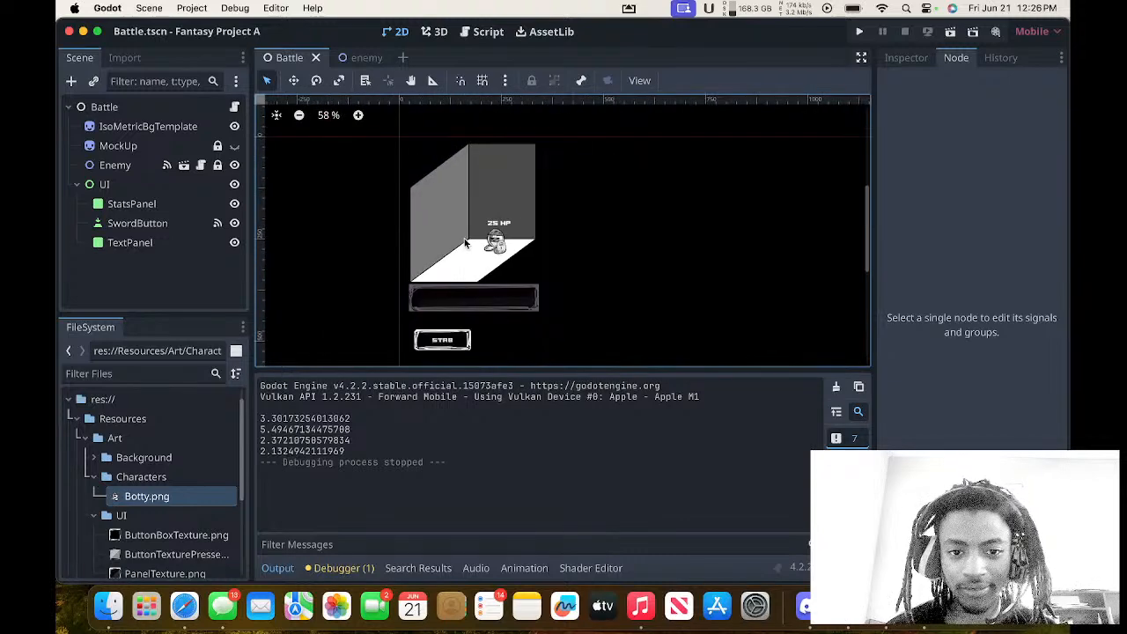
{"action": "scroll", "coordinate": [465, 243], "scroll_direction": "up", "scroll_amount": 7}
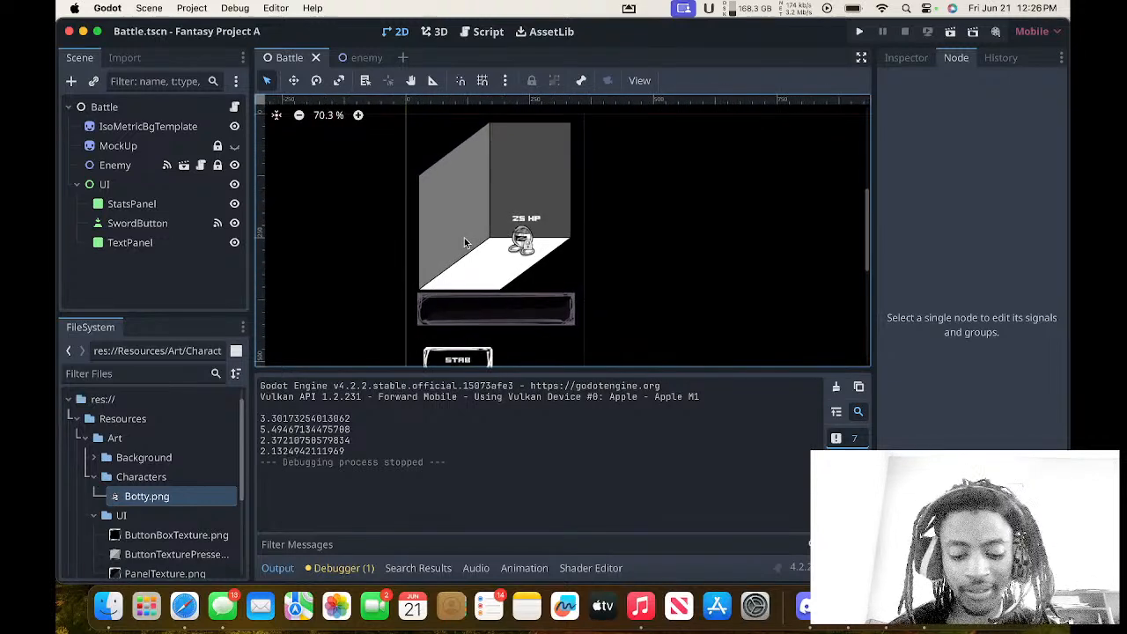
{"action": "scroll", "coordinate": [464, 238], "scroll_direction": "up", "scroll_amount": 2}
{"action": "scroll", "coordinate": [465, 237], "scroll_direction": "down", "scroll_amount": 5}
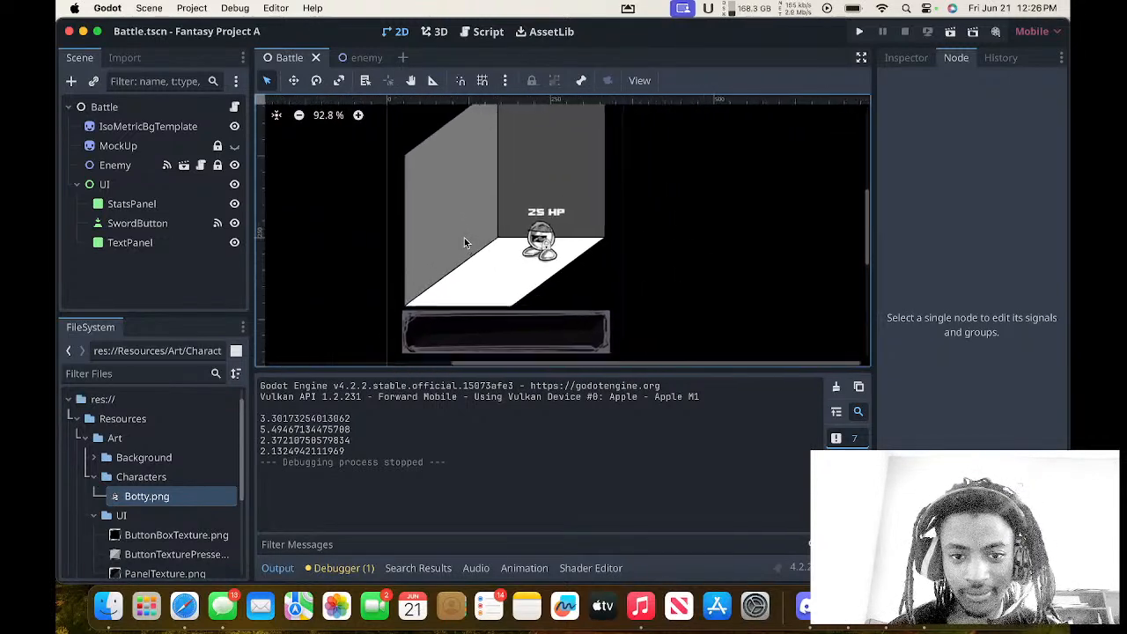
{"action": "scroll", "coordinate": [465, 238], "scroll_direction": "up", "scroll_amount": 2}
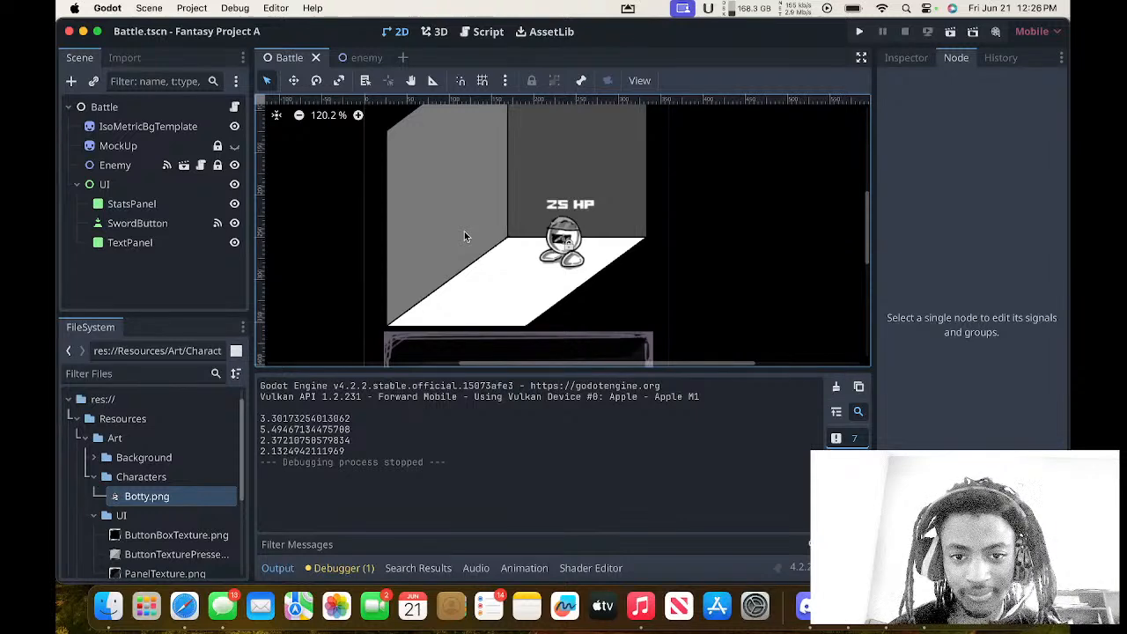
Playtest the project with its game window moved aside, stabbing the enemy until it is defeated, and close the game.
{"action": "left_click", "coordinate": [860, 33]}
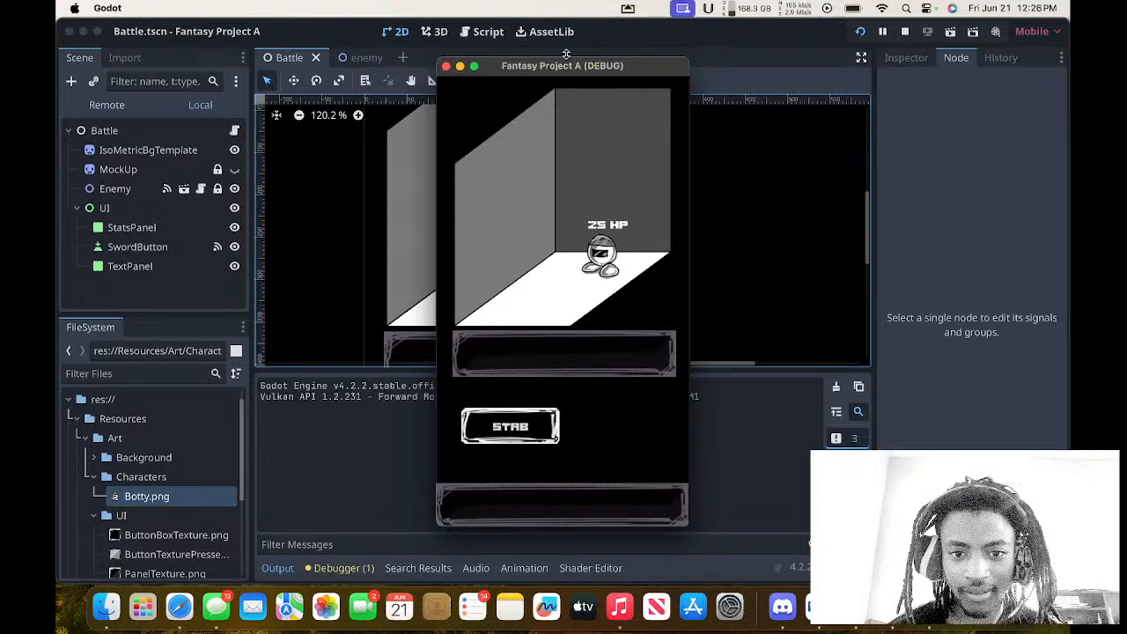
{"action": "left_click_drag", "start_coordinate": [555, 72], "coordinate": [767, 71]}
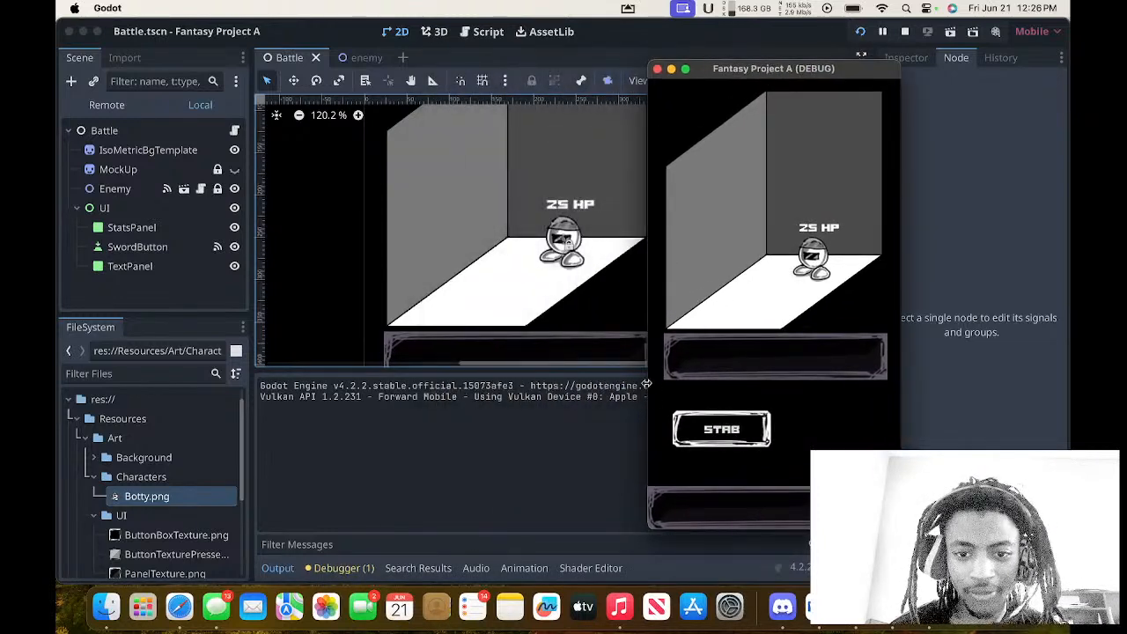
{"action": "left_click", "coordinate": [707, 431]}
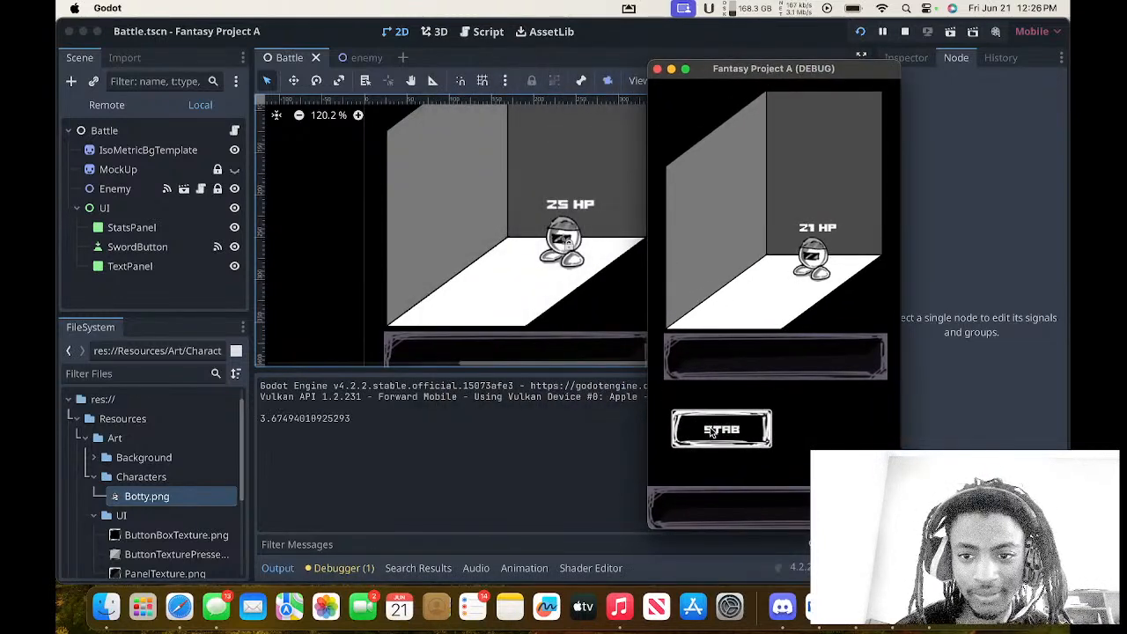
{"action": "left_click", "coordinate": [711, 431]}
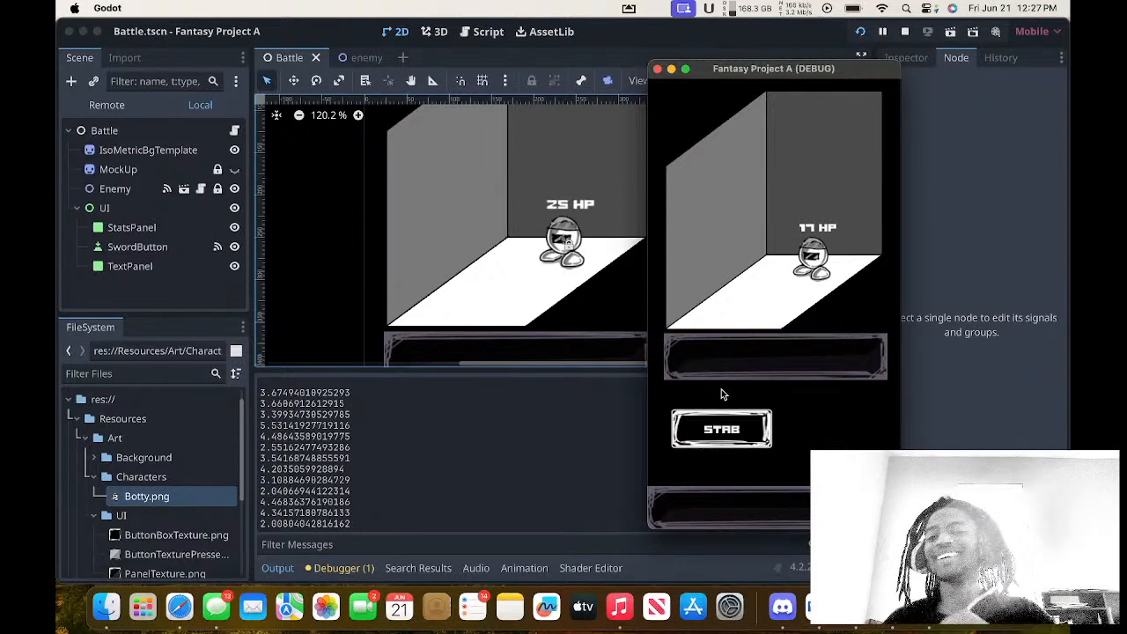
{"action": "left_click", "coordinate": [725, 443]}
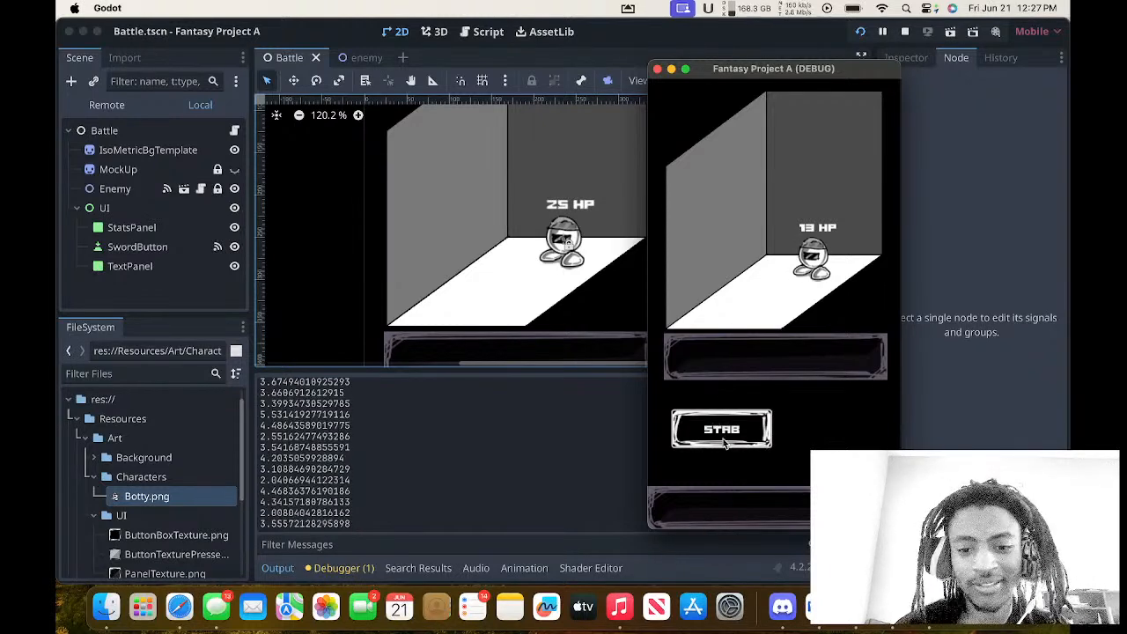
{"action": "left_click", "coordinate": [725, 443]}
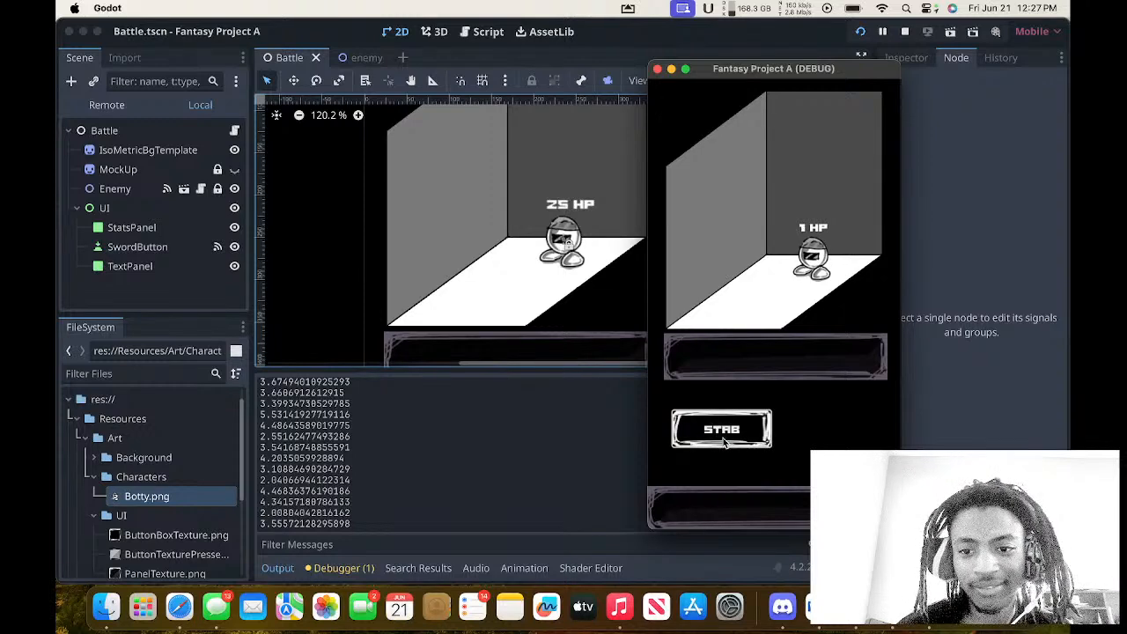
{"action": "left_click", "coordinate": [724, 442]}
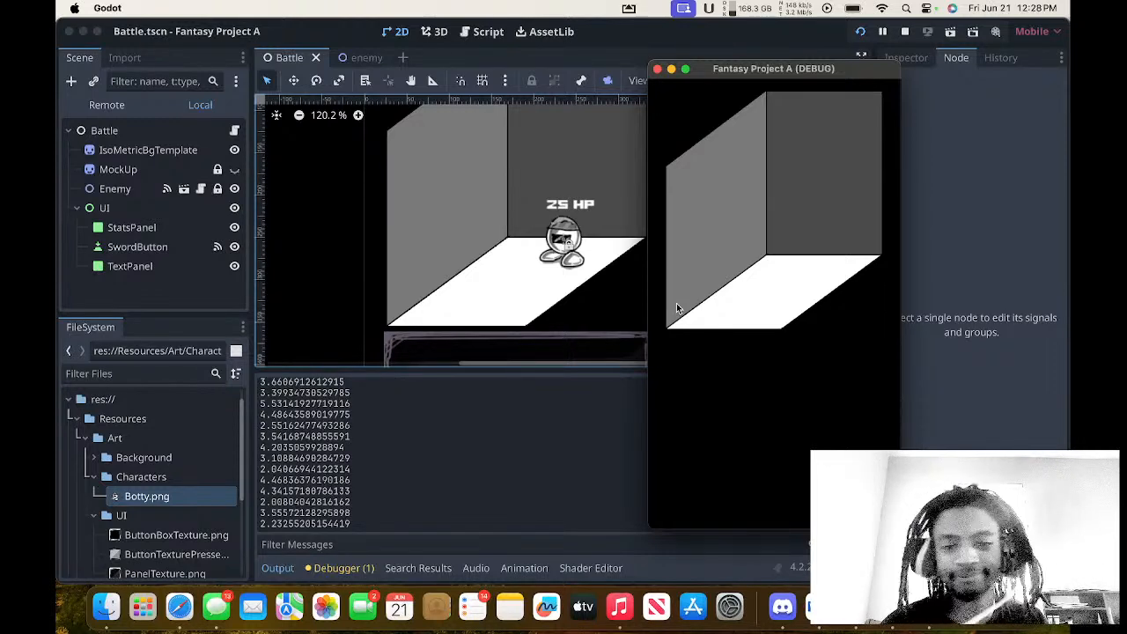
{"action": "left_click", "coordinate": [657, 69]}
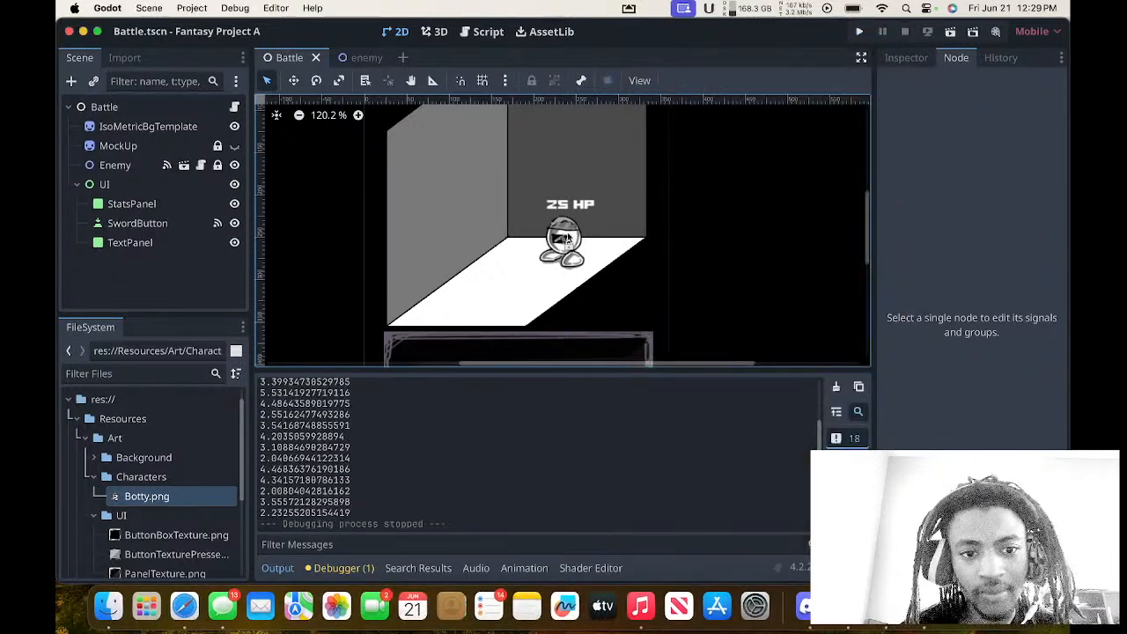
{"action": "scroll", "coordinate": [572, 252], "scroll_direction": "down", "scroll_amount": 3}
{"action": "scroll", "coordinate": [572, 252], "scroll_direction": "right", "scroll_amount": 3}
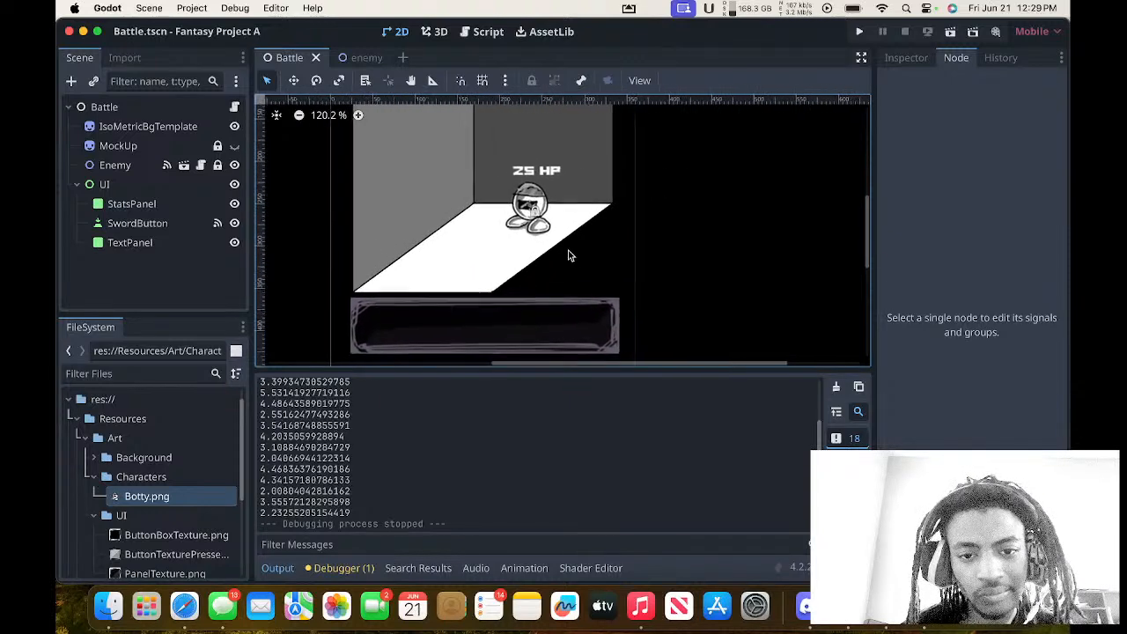
Review the Battle scene's isometric room, the enemy with its HP label, the stats panel and the stab button.
{"action": "scroll", "coordinate": [569, 255], "scroll_direction": "up", "scroll_amount": 3}
{"action": "scroll", "coordinate": [569, 256], "scroll_direction": "left", "scroll_amount": 2}
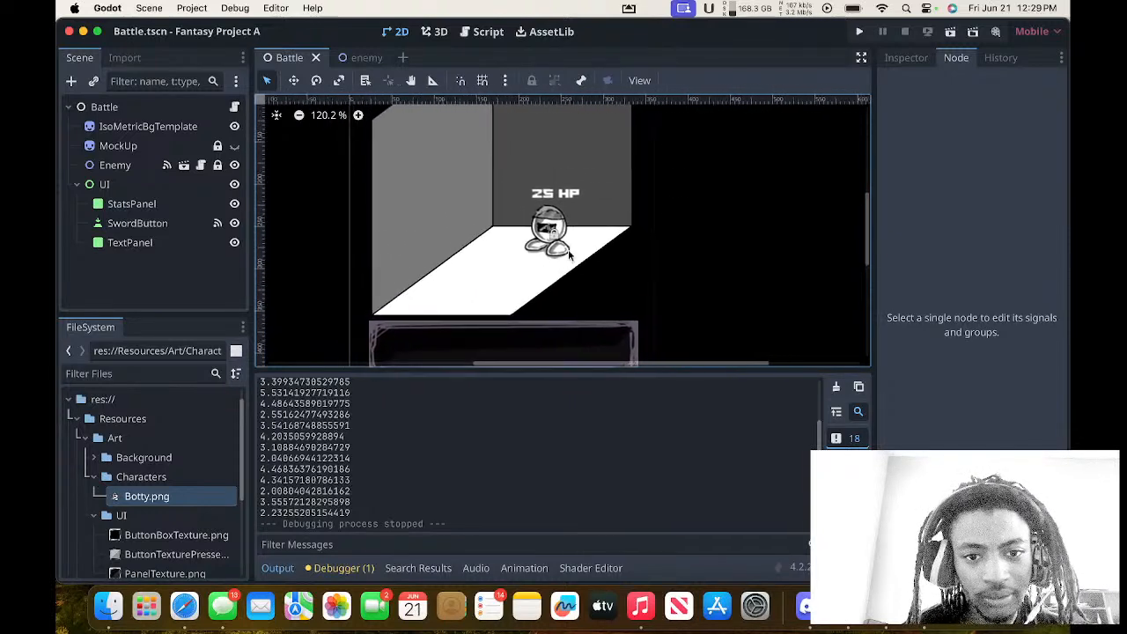
{"action": "scroll", "coordinate": [569, 256], "scroll_direction": "left", "scroll_amount": 5}
{"action": "scroll", "coordinate": [569, 256], "scroll_direction": "down", "scroll_amount": 4}
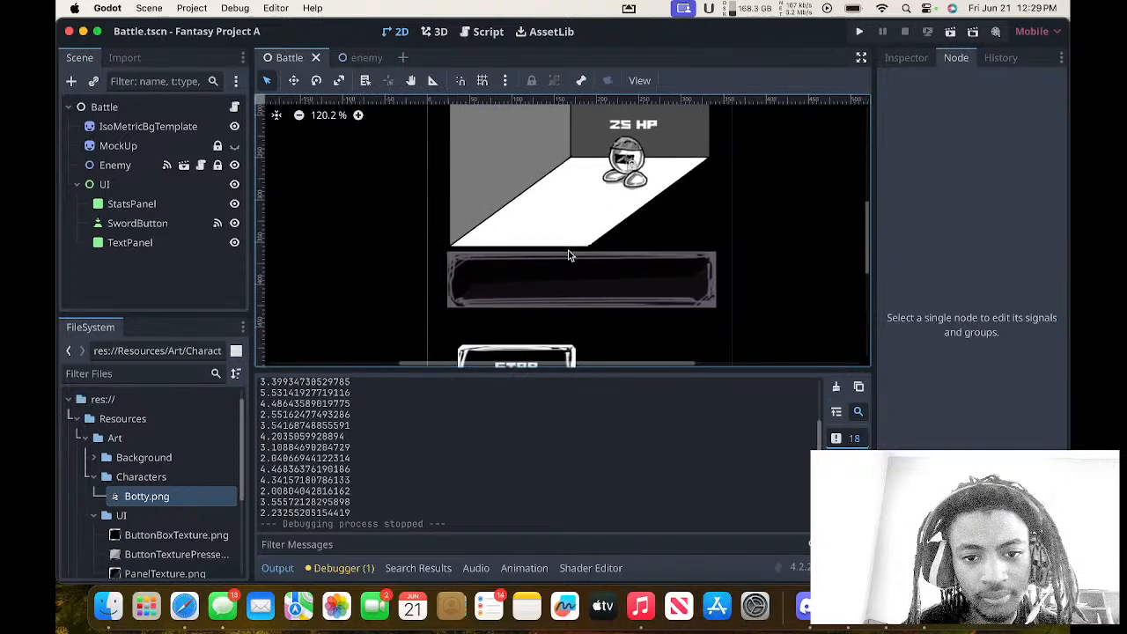
{"action": "scroll", "coordinate": [569, 255], "scroll_direction": "down", "scroll_amount": 4}
{"action": "scroll", "coordinate": [569, 256], "scroll_direction": "right", "scroll_amount": 6}
{"action": "scroll", "coordinate": [569, 255], "scroll_direction": "up", "scroll_amount": 3}
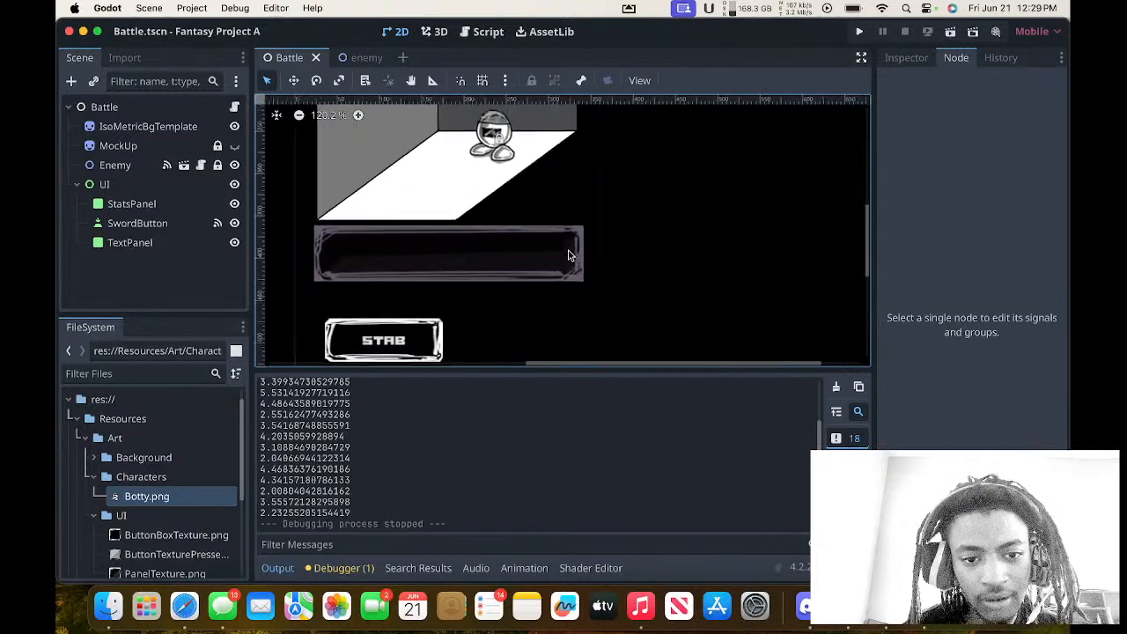
{"action": "scroll", "coordinate": [569, 256], "scroll_direction": "up", "scroll_amount": 5}
{"action": "scroll", "coordinate": [569, 255], "scroll_direction": "left", "scroll_amount": 3}
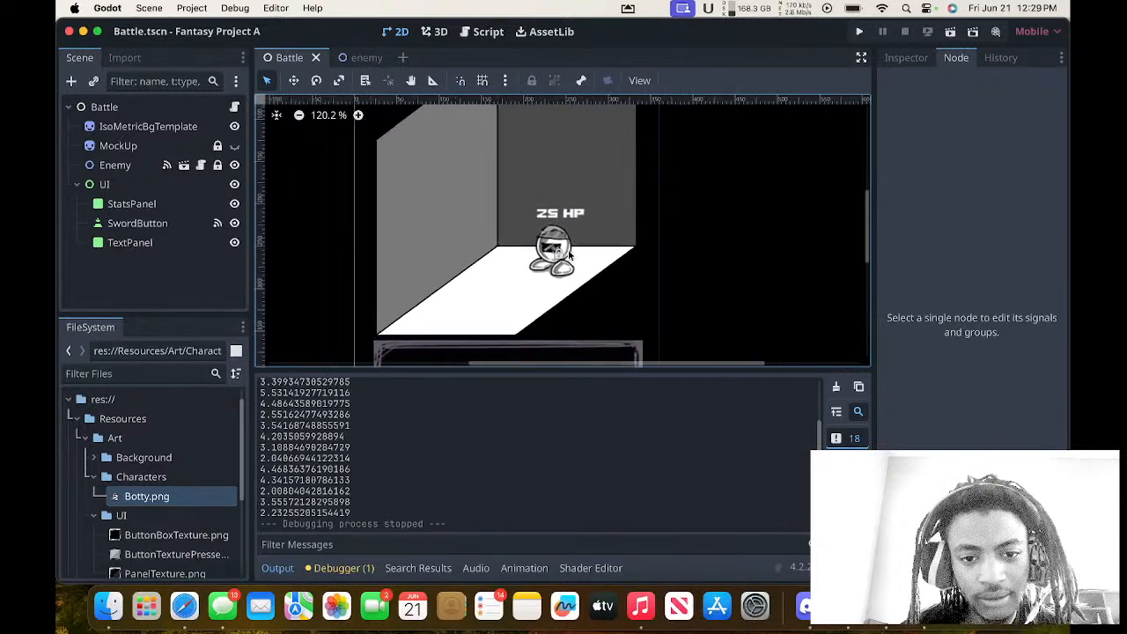
{"action": "scroll", "coordinate": [569, 255], "scroll_direction": "left", "scroll_amount": 2}
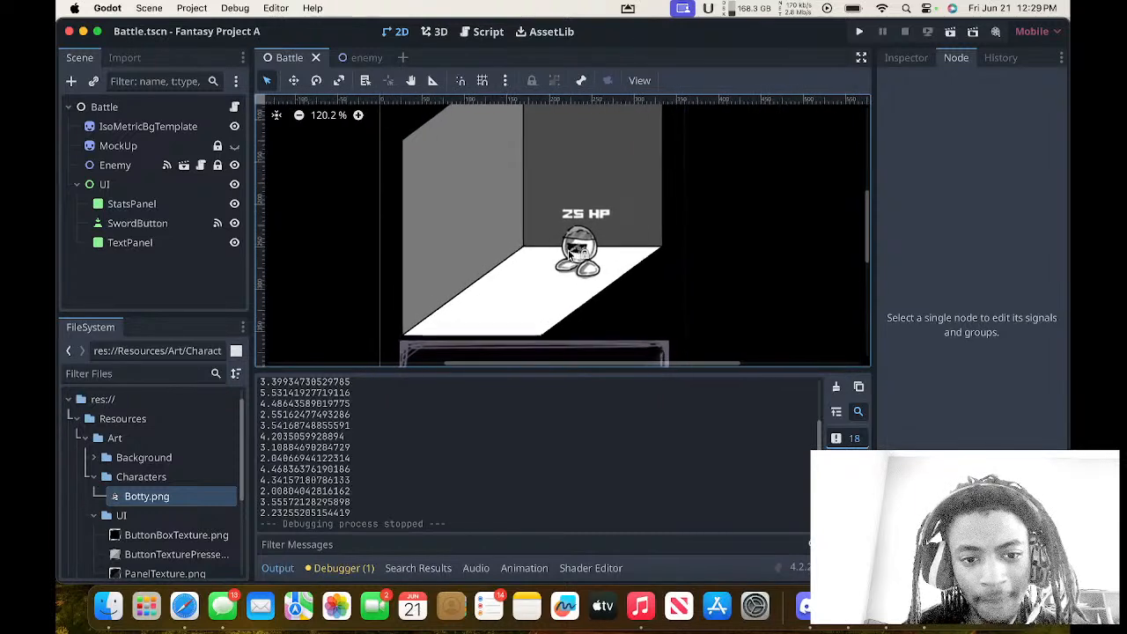
{"action": "scroll", "coordinate": [569, 255], "scroll_direction": "left", "scroll_amount": 2}
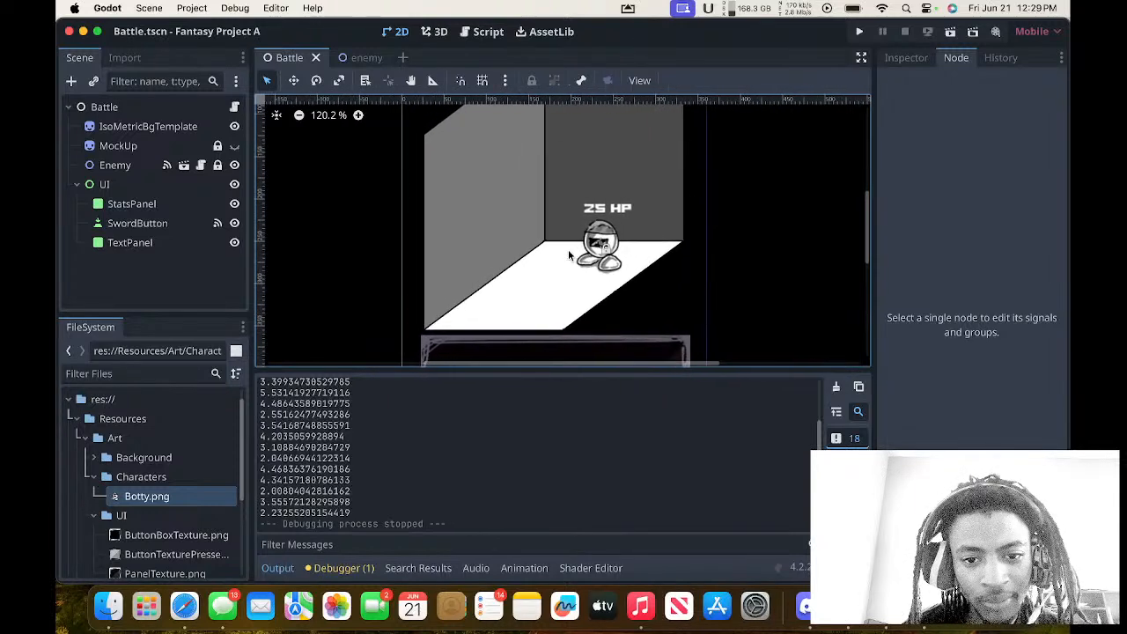
{"action": "scroll", "coordinate": [569, 256], "scroll_direction": "up", "scroll_amount": 1}
{"action": "scroll", "coordinate": [569, 256], "scroll_direction": "right", "scroll_amount": 1}
{"action": "scroll", "coordinate": [569, 256], "scroll_direction": "down", "scroll_amount": 1}
{"action": "scroll", "coordinate": [569, 256], "scroll_direction": "left", "scroll_amount": 1}
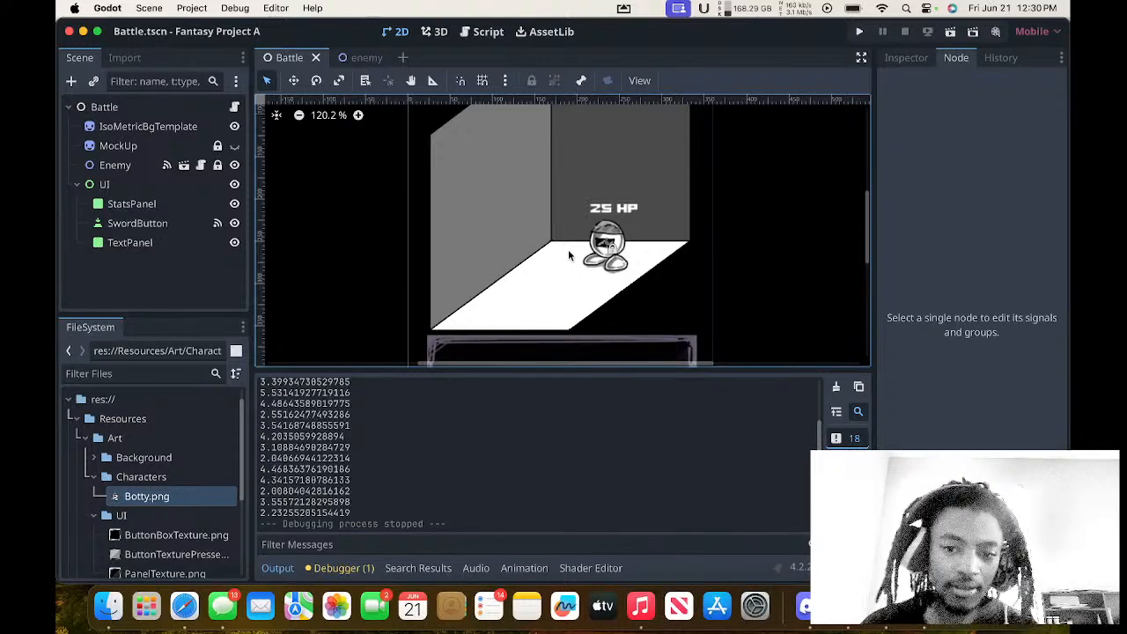
Switch from Godot to the full-screen OBS Studio space.
{"action": "key", "text": "ctrl+Up"}
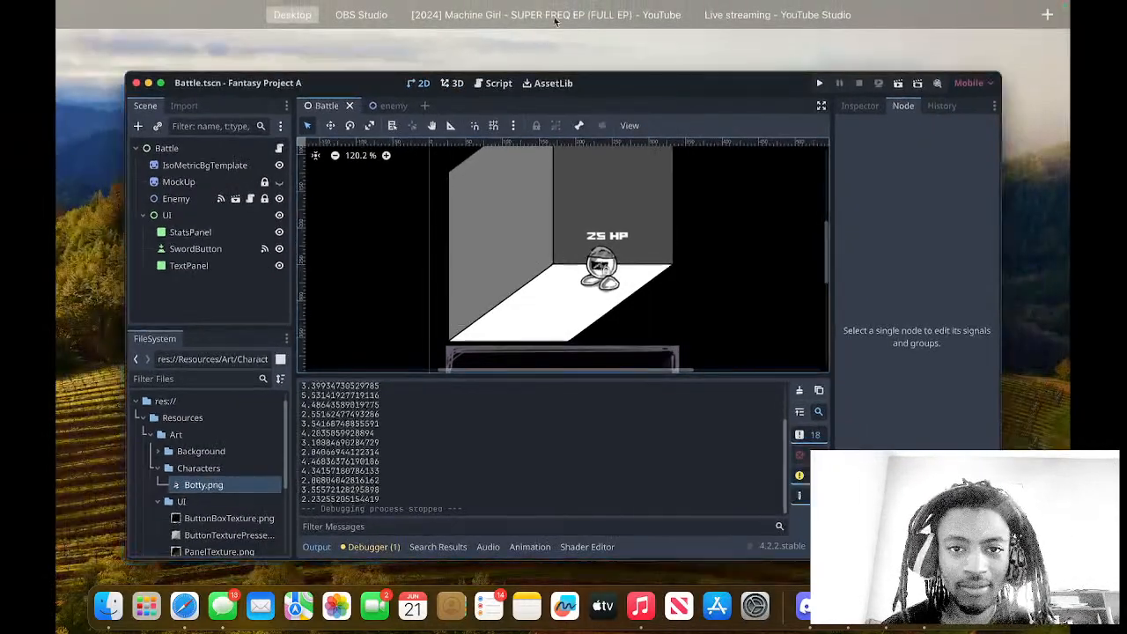
{"action": "mouse_move", "coordinate": [554, 19]}
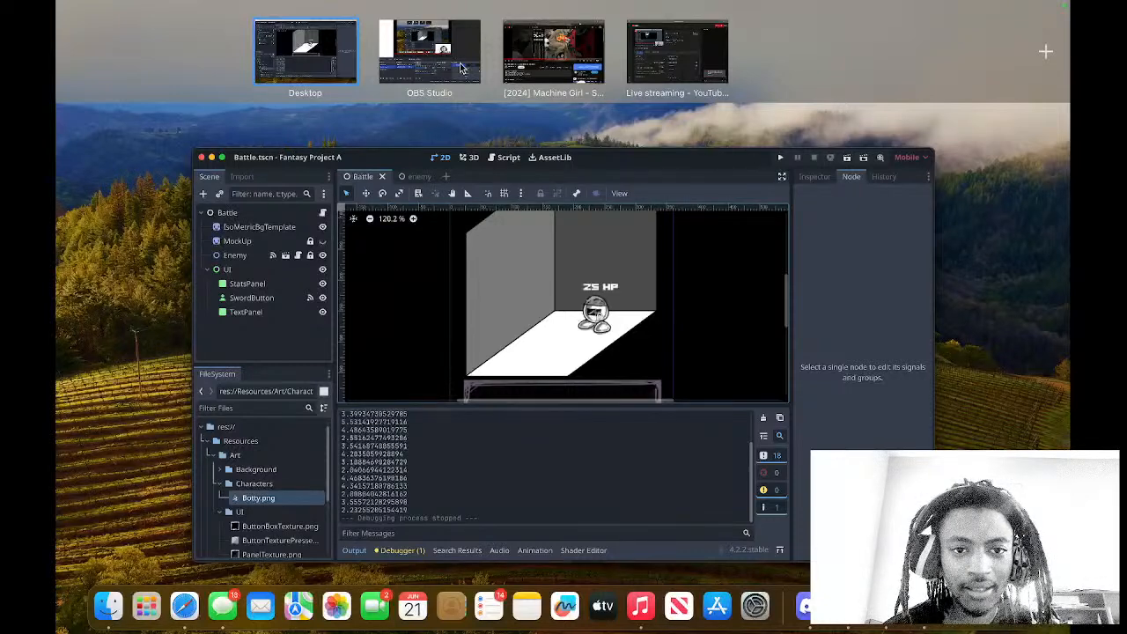
{"action": "left_click", "coordinate": [462, 69]}
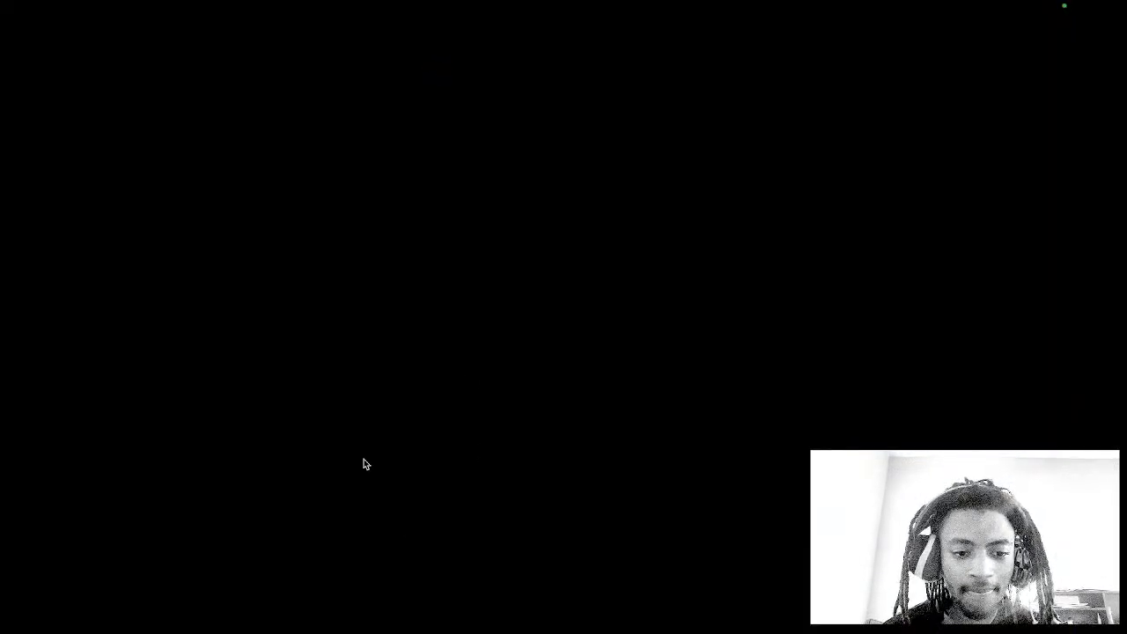
{"action": "left_click", "coordinate": [190, 471]}
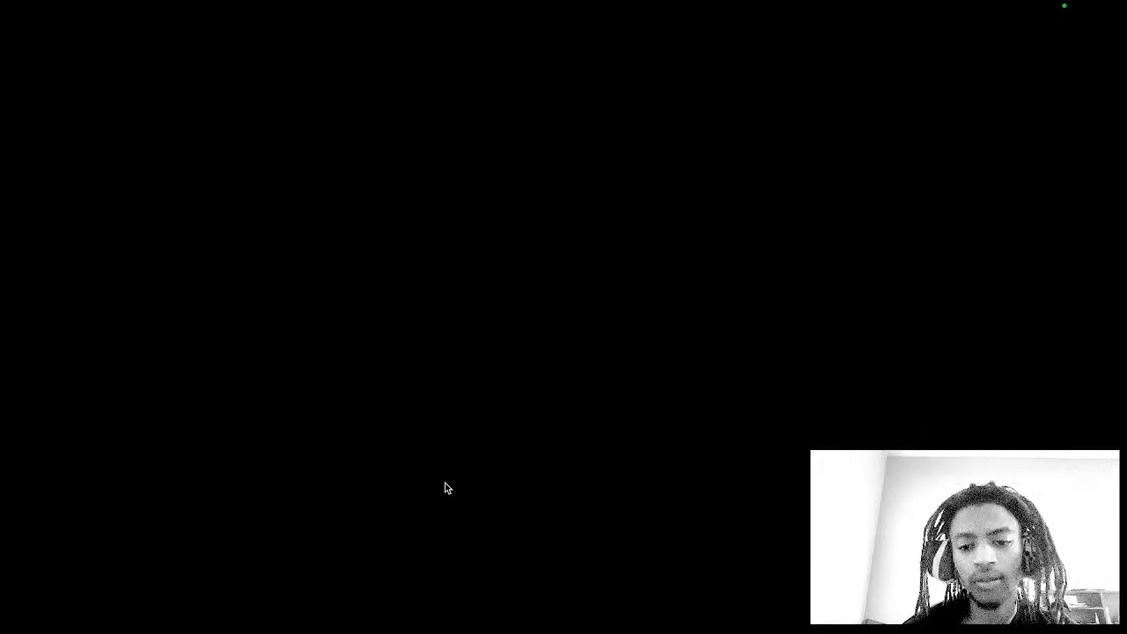
Return from OBS Studio to the Godot desktop and bring the AirServer phone mirror with the drawing gallery to the front.
{"action": "key", "text": "ctrl+Up"}
{"action": "key", "text": "ctrl+Up"}
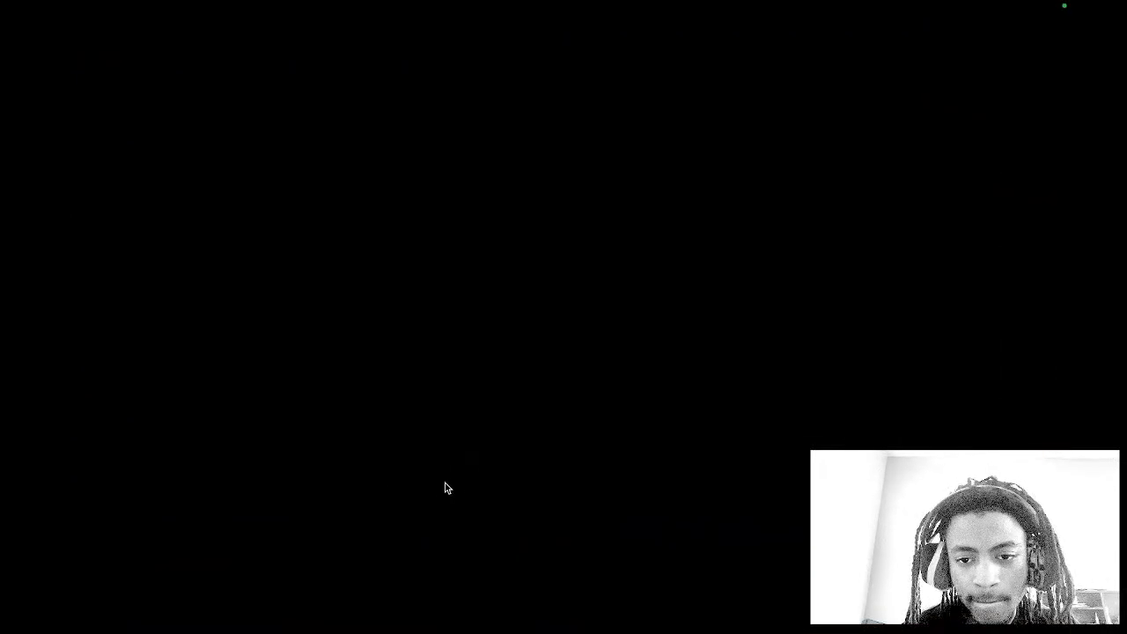
{"action": "key", "text": "ctrl+Up"}
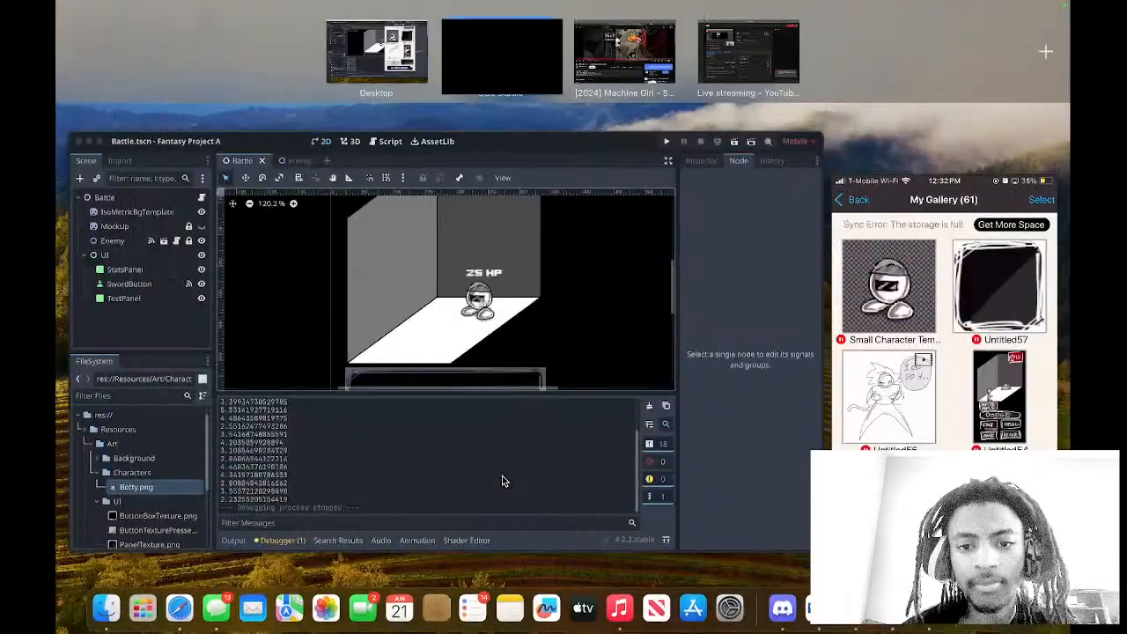
{"action": "left_click", "coordinate": [629, 421]}
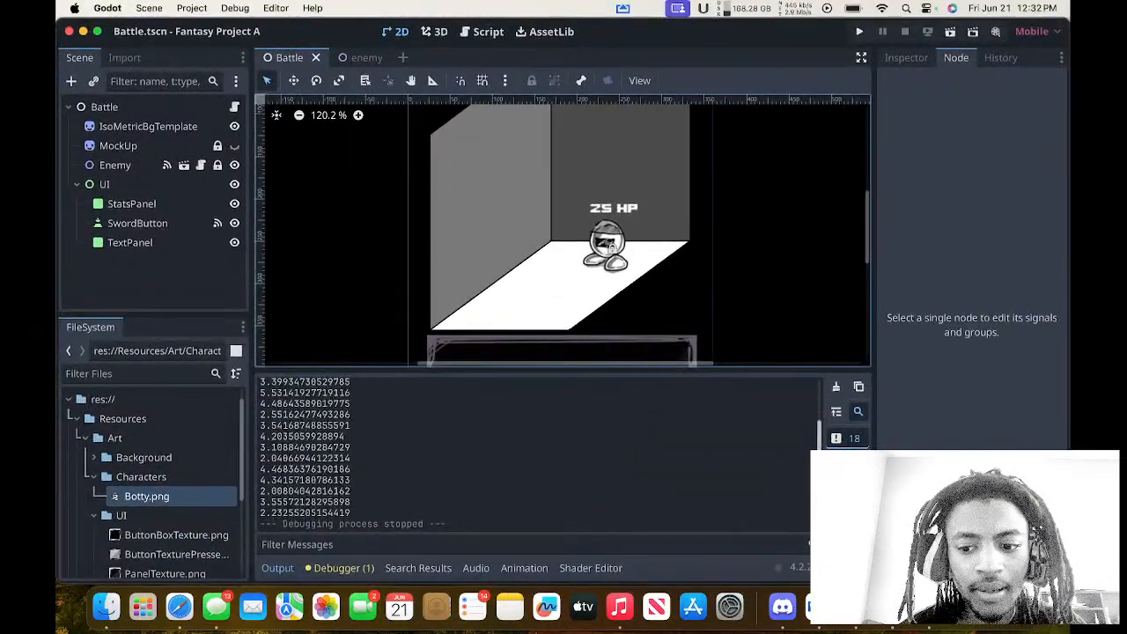
{"action": "left_click", "coordinate": [893, 607]}
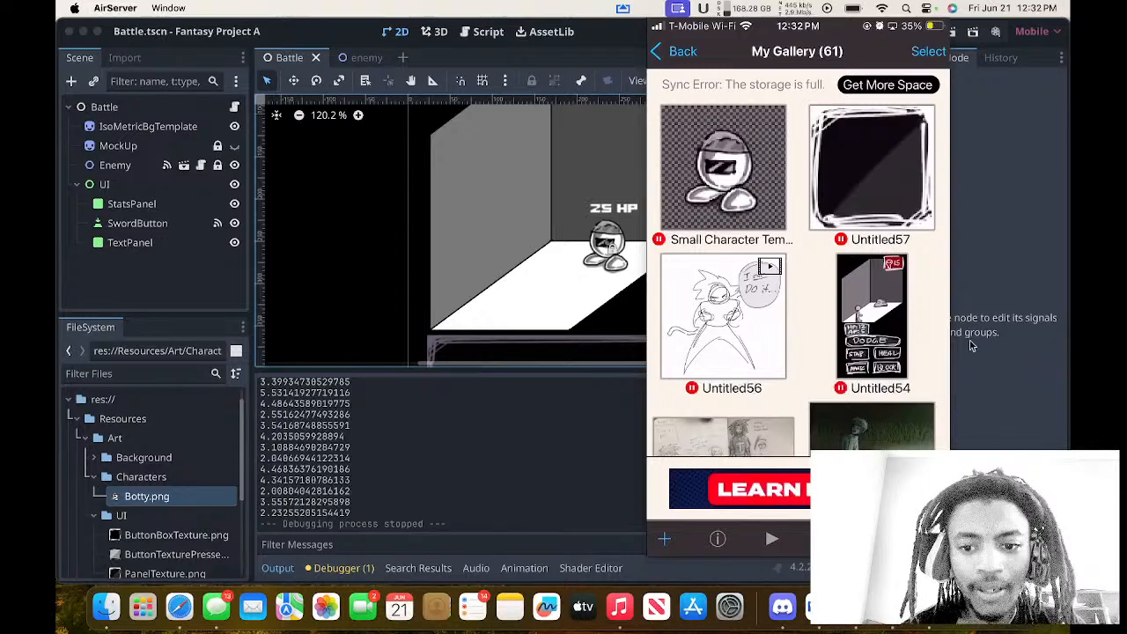
{"action": "key", "text": "ctrl+Up"}
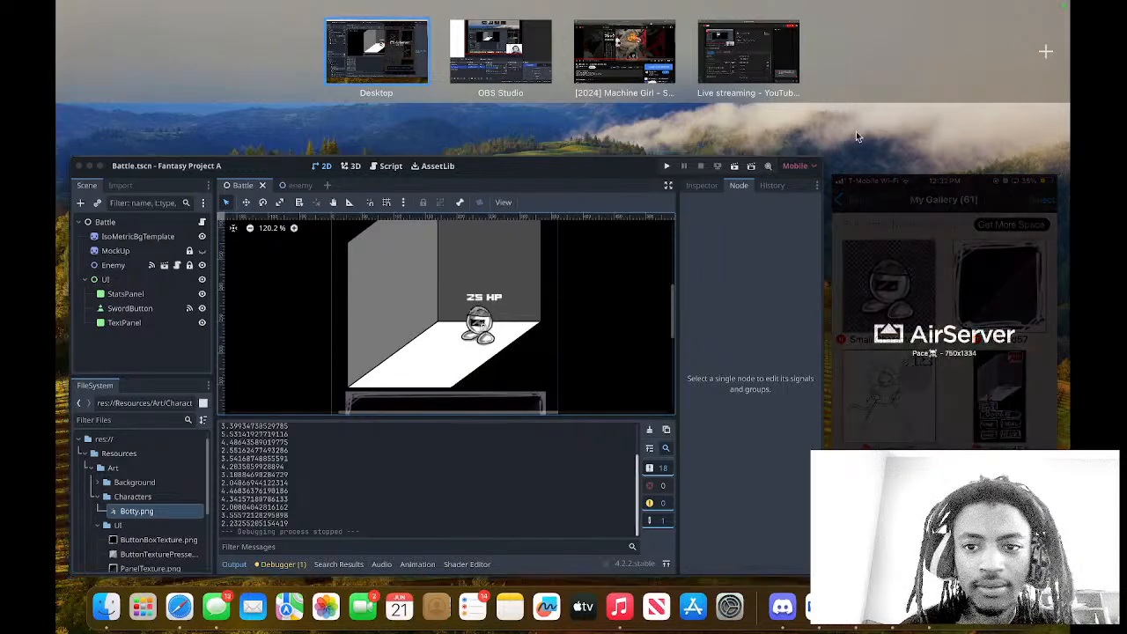
{"action": "left_click", "coordinate": [869, 129]}
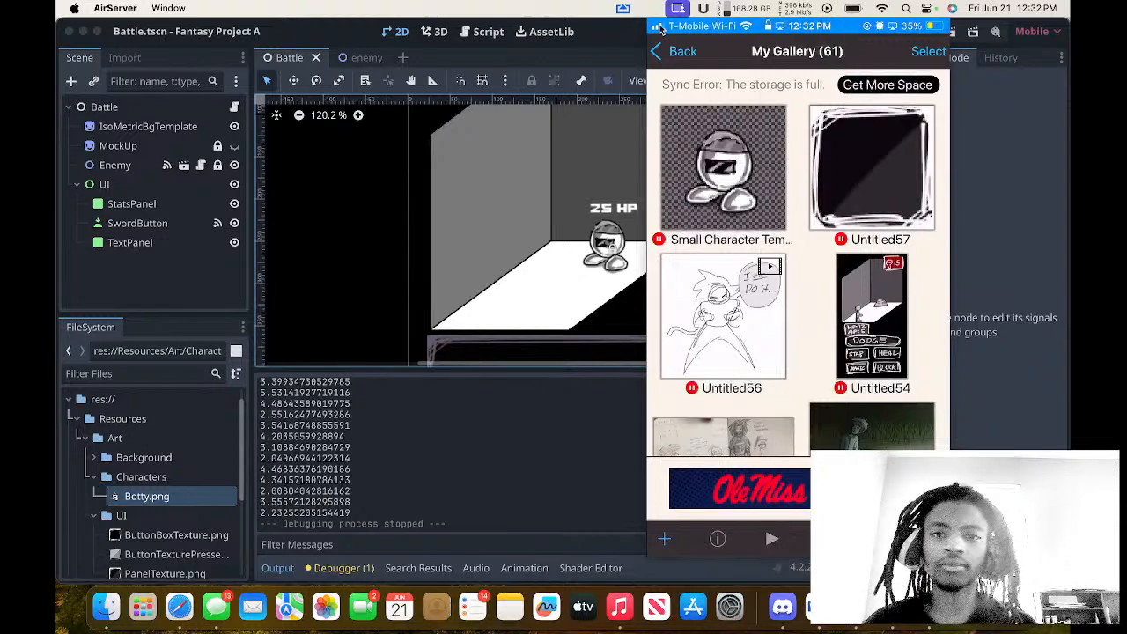
{"action": "mouse_move", "coordinate": [673, 26]}
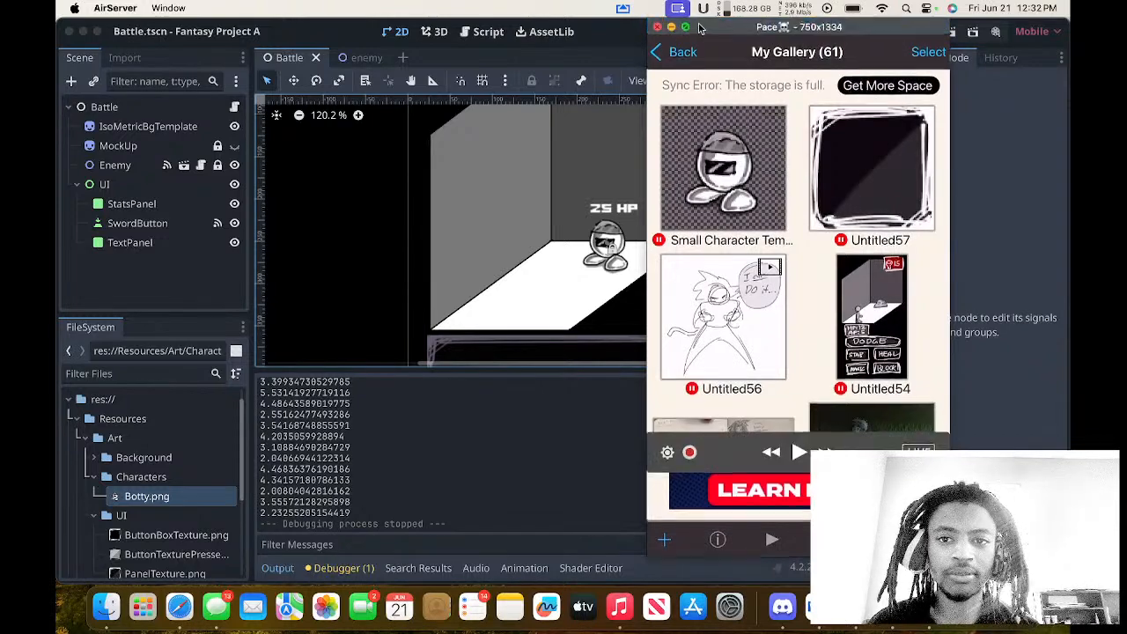
{"action": "left_click_drag", "start_coordinate": [699, 24], "coordinate": [532, 39]}
{"action": "left_click", "coordinate": [518, 41]}
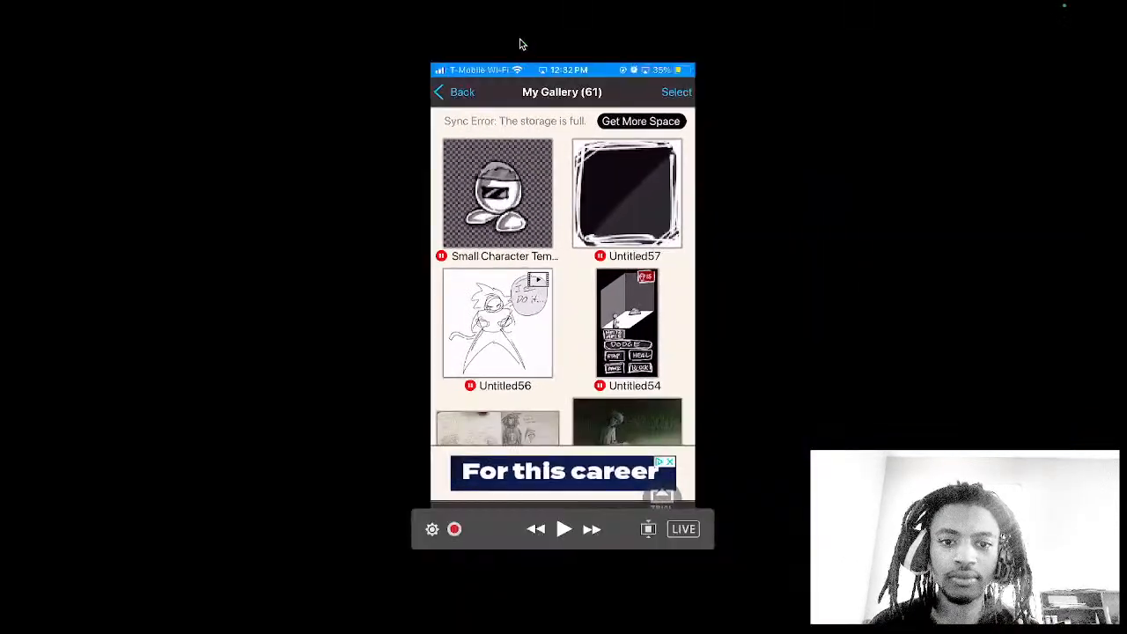
{"action": "key", "text": "Escape"}
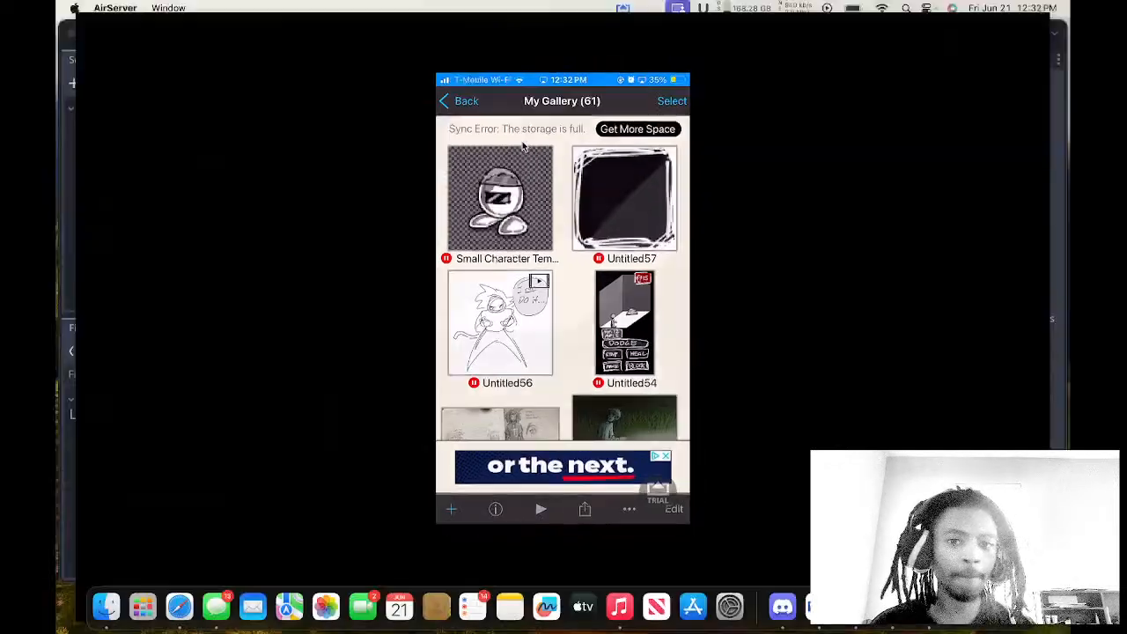
{"action": "mouse_move", "coordinate": [535, 16]}
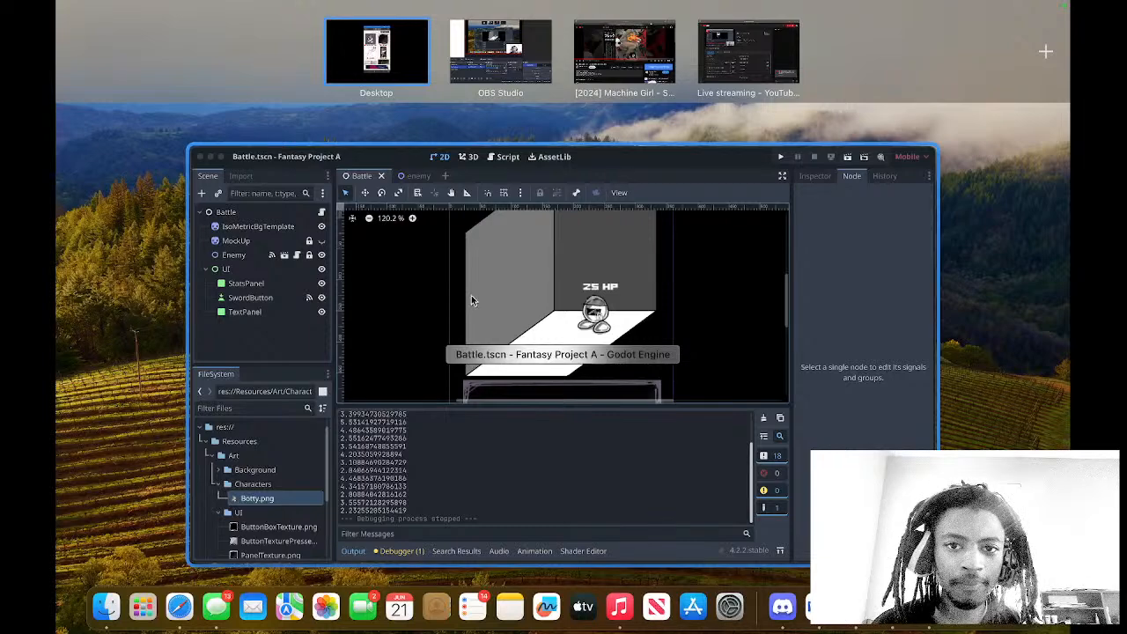
{"action": "left_click", "coordinate": [459, 120]}
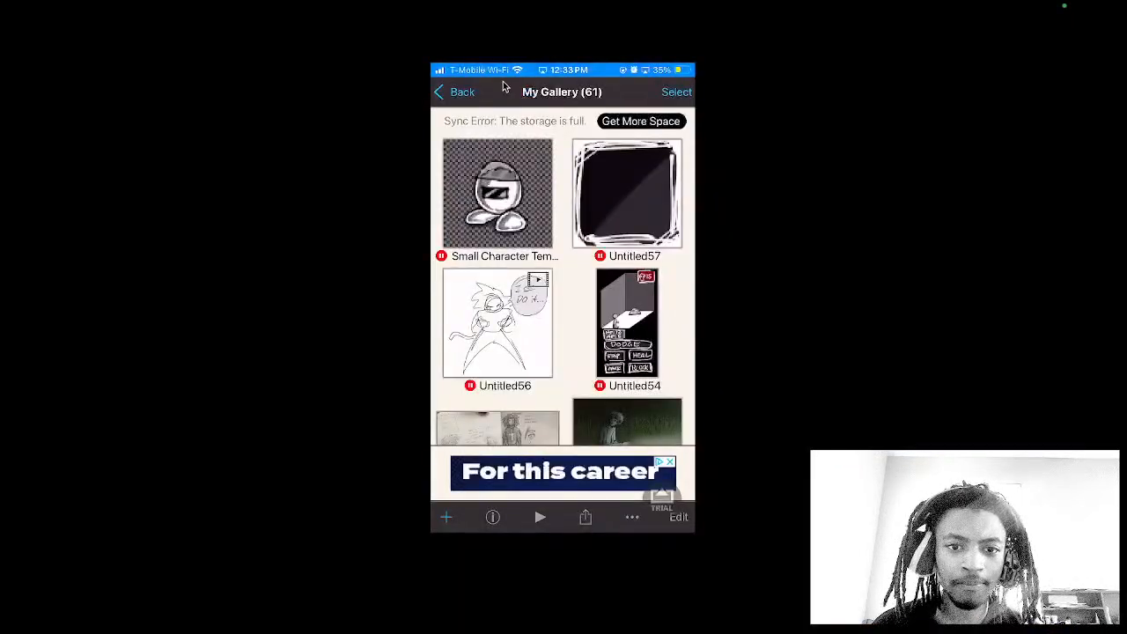
{"action": "key", "text": "Escape"}
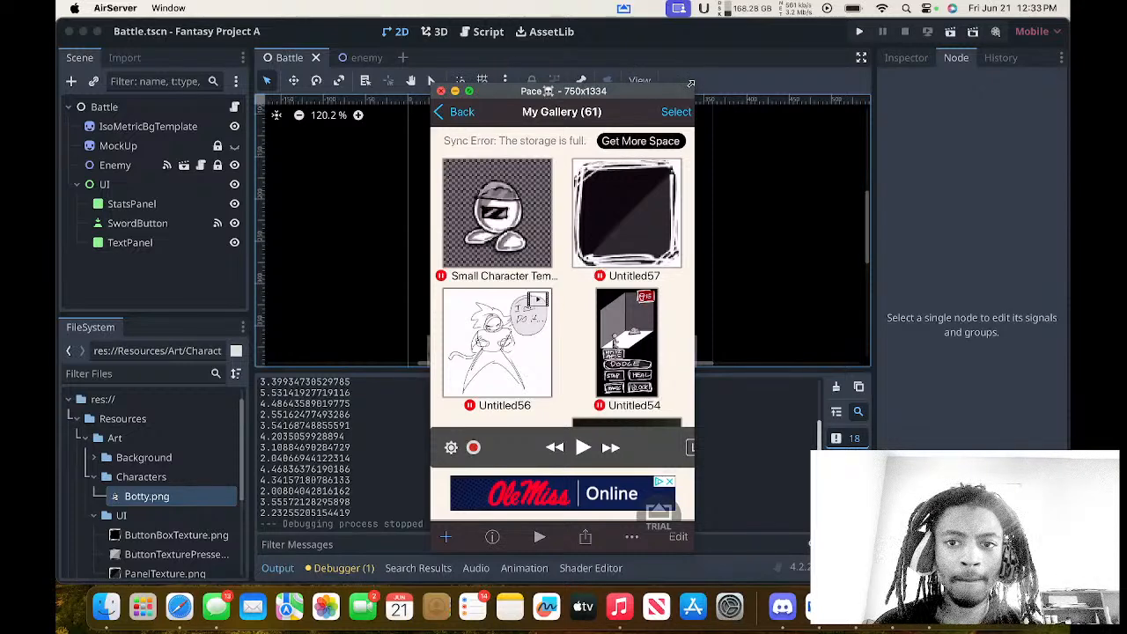
Enlarge the AirServer phone mirror window and shift it sideways over the Godot editor.
{"action": "left_click_drag", "start_coordinate": [693, 83], "coordinate": [763, 46]}
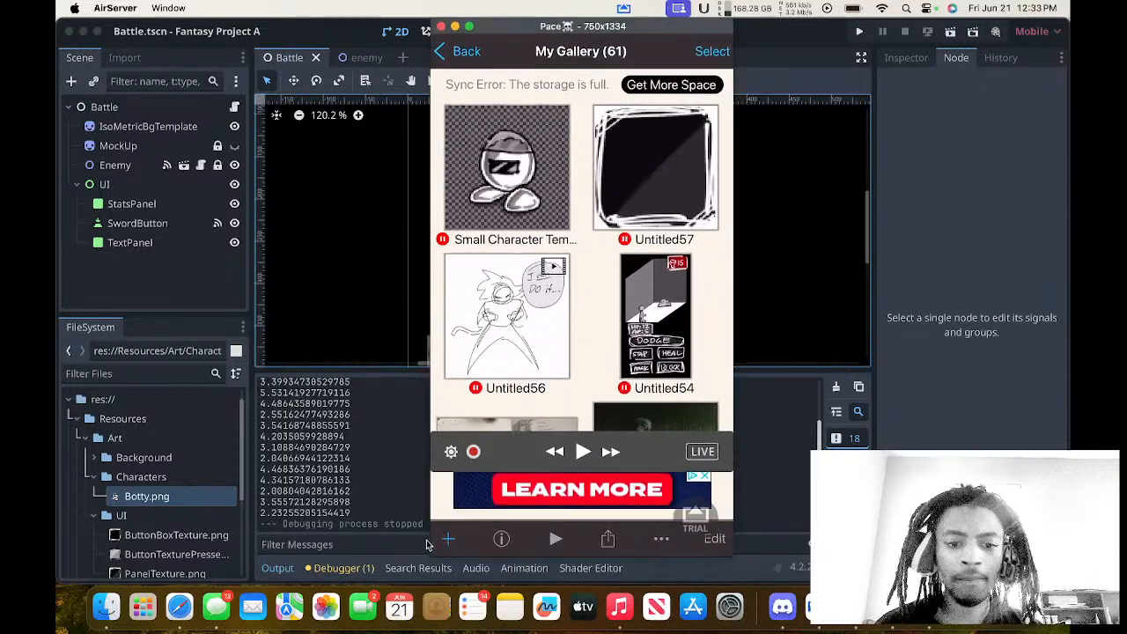
{"action": "left_click_drag", "start_coordinate": [432, 556], "coordinate": [406, 599]}
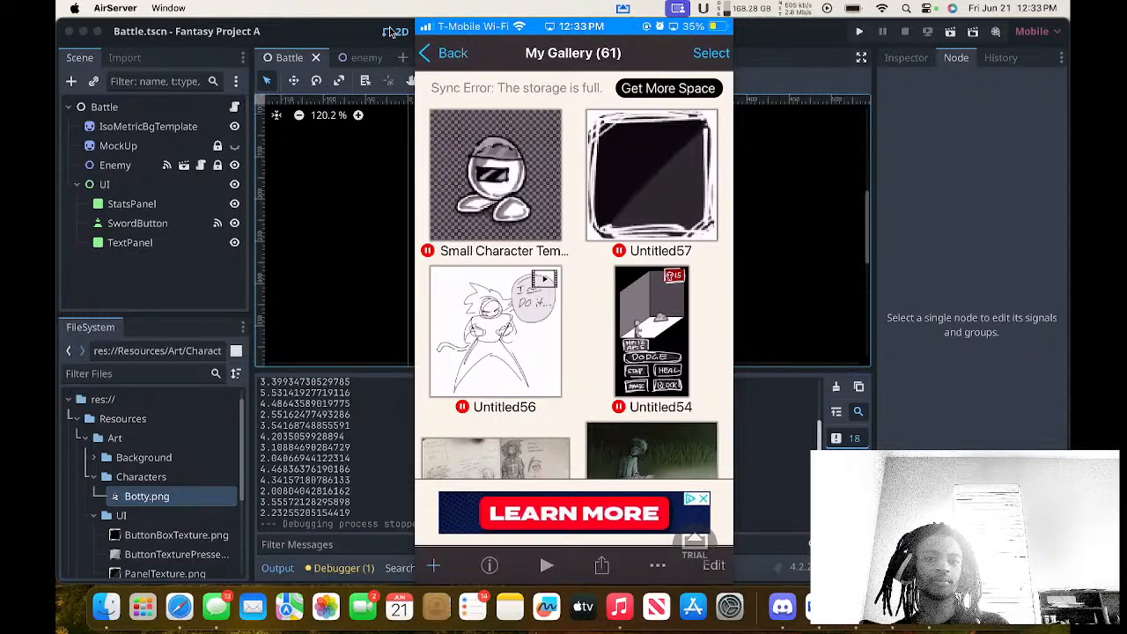
{"action": "left_click_drag", "start_coordinate": [448, 30], "coordinate": [511, 33]}
{"action": "left_click", "coordinate": [444, 31]}
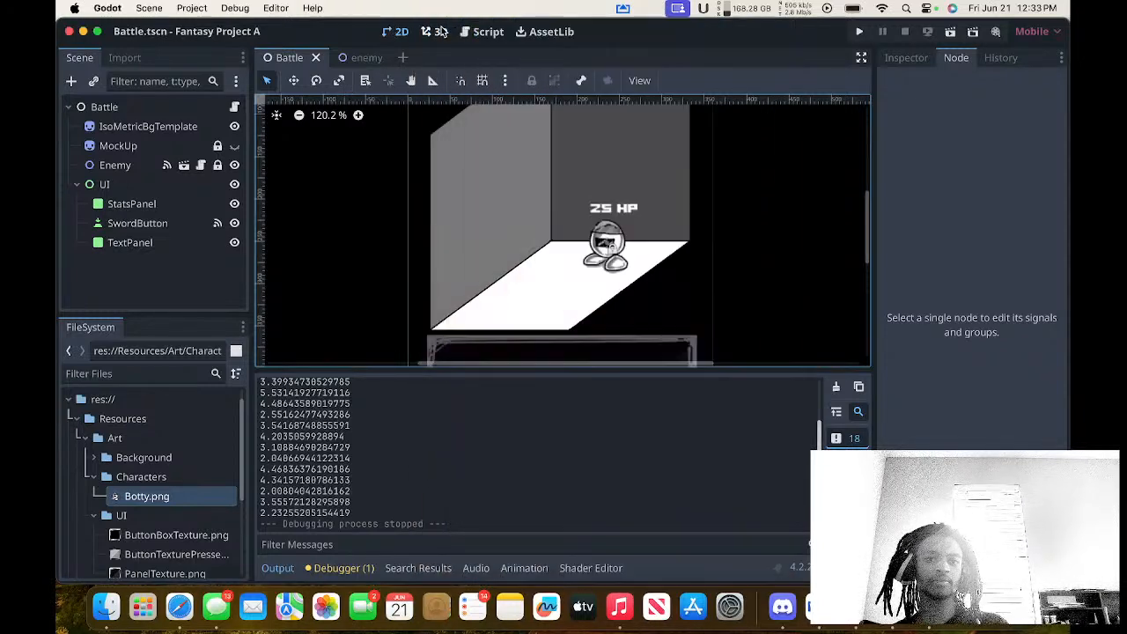
{"action": "left_click", "coordinate": [441, 31]}
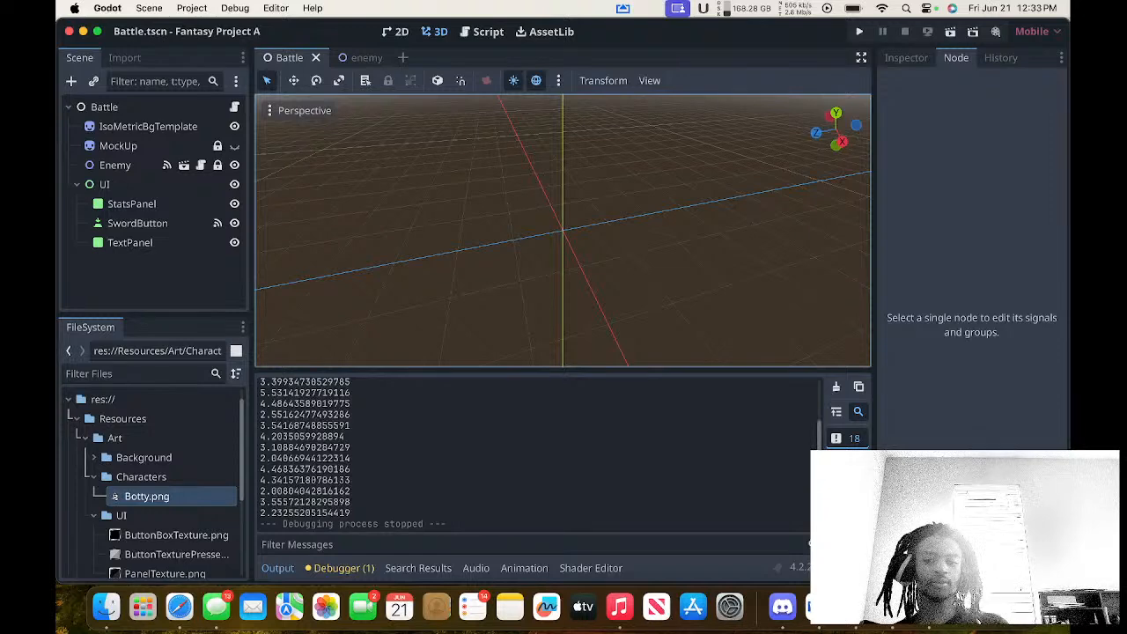
Bring the AirServer phone mirror back to the front, reposition it, and minimise the Godot editor window.
{"action": "left_click", "coordinate": [892, 607]}
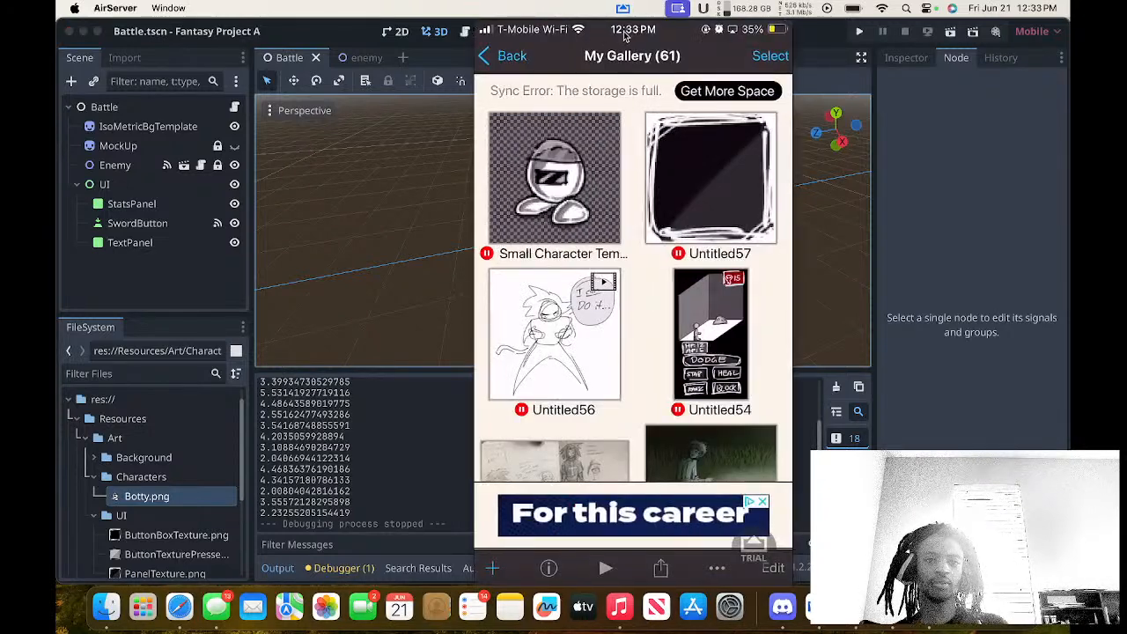
{"action": "left_click_drag", "start_coordinate": [627, 35], "coordinate": [557, 37]}
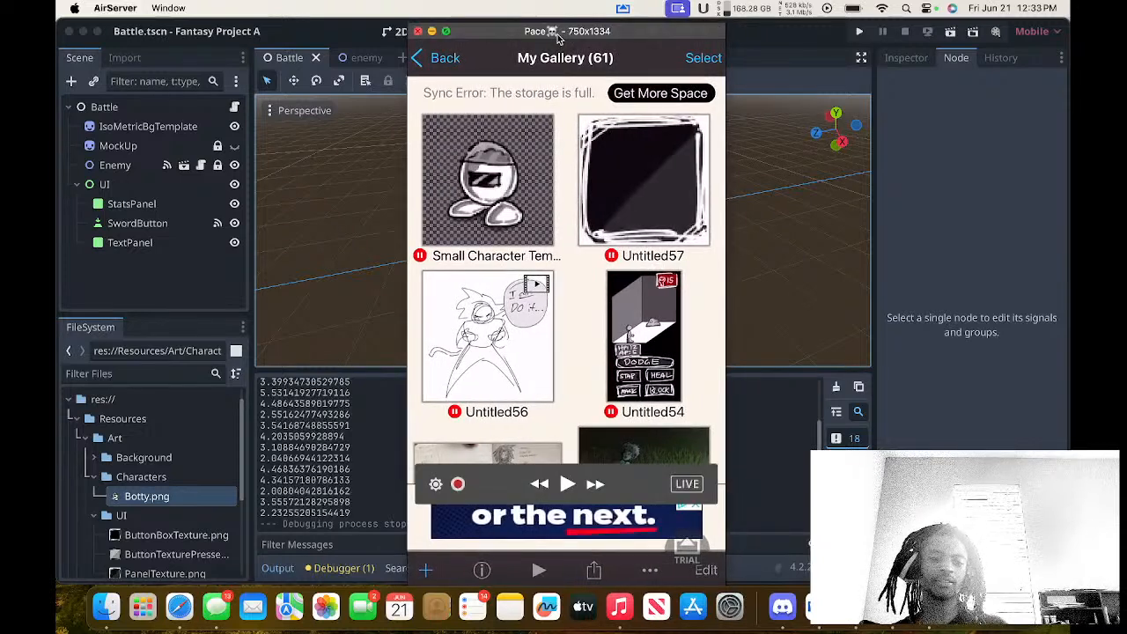
{"action": "left_click", "coordinate": [84, 32]}
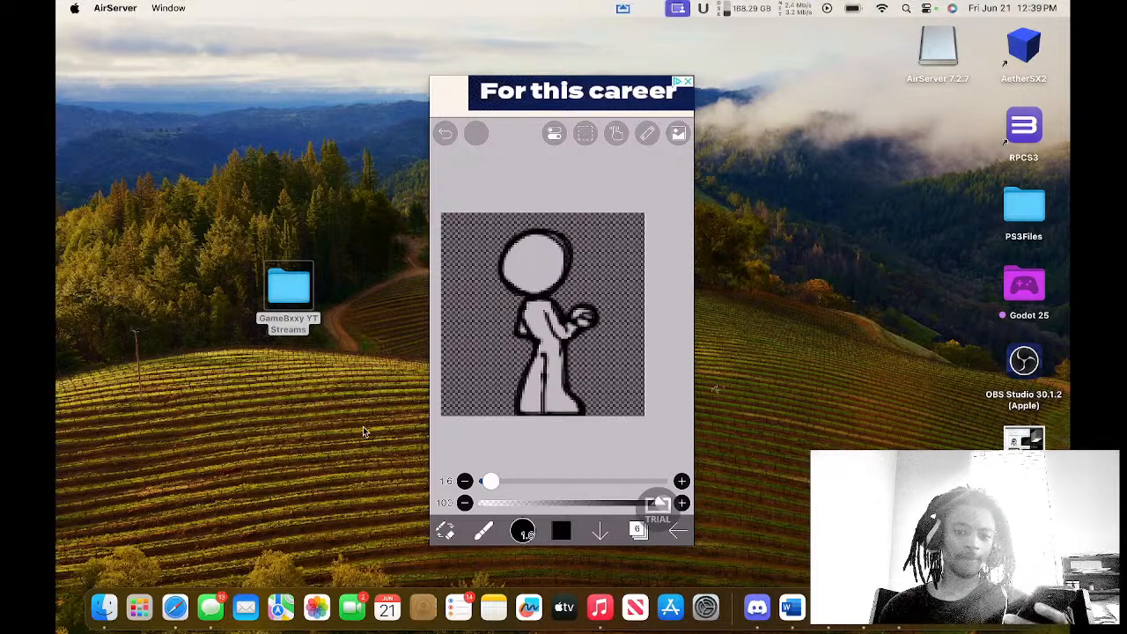
{"action": "left_click", "coordinate": [535, 32]}
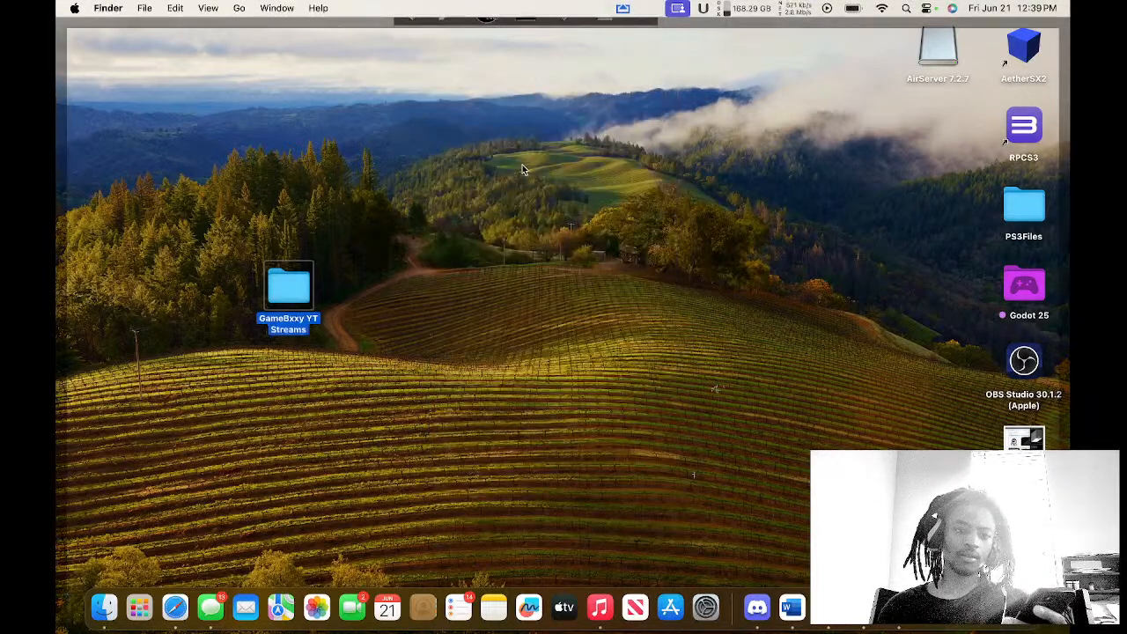
{"action": "left_click", "coordinate": [523, 165]}
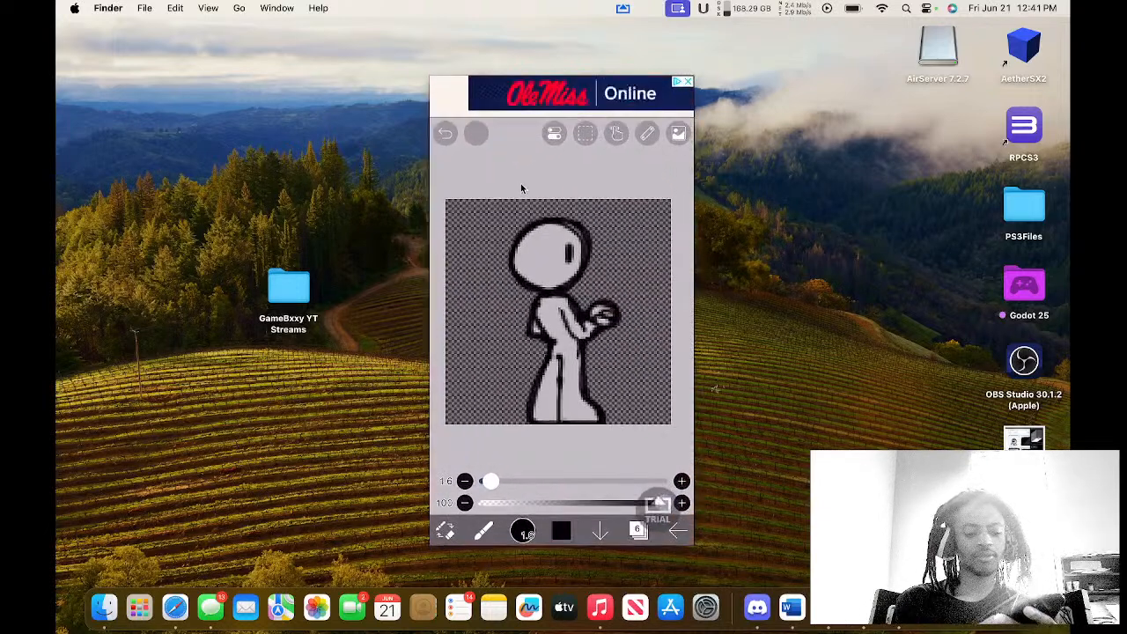
{"action": "left_click", "coordinate": [494, 99]}
{"action": "mouse_move", "coordinate": [527, 295]}
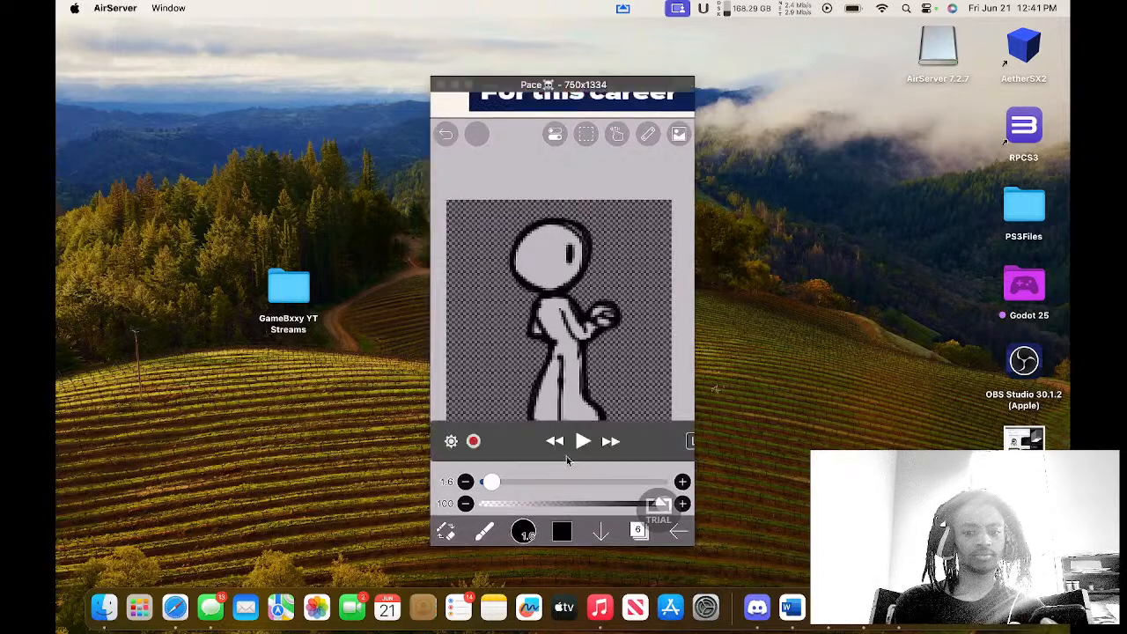
Switch from the AirServer drawing view to the OBS Studio space.
{"action": "key", "text": "ctrl+Up"}
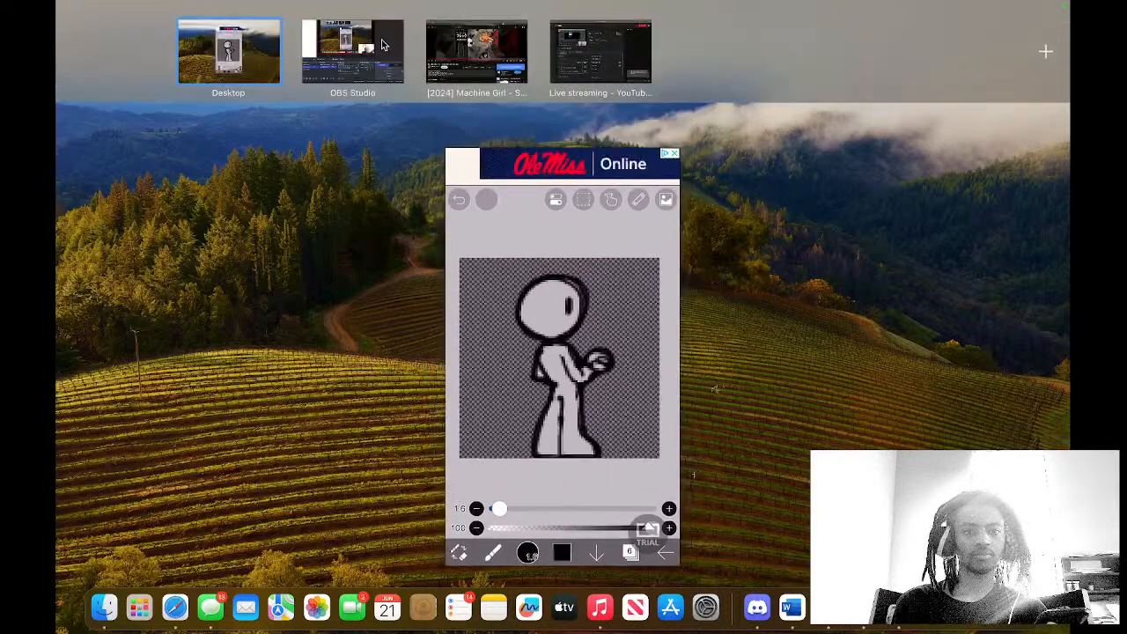
{"action": "left_click", "coordinate": [353, 40]}
{"action": "left_click", "coordinate": [184, 458]}
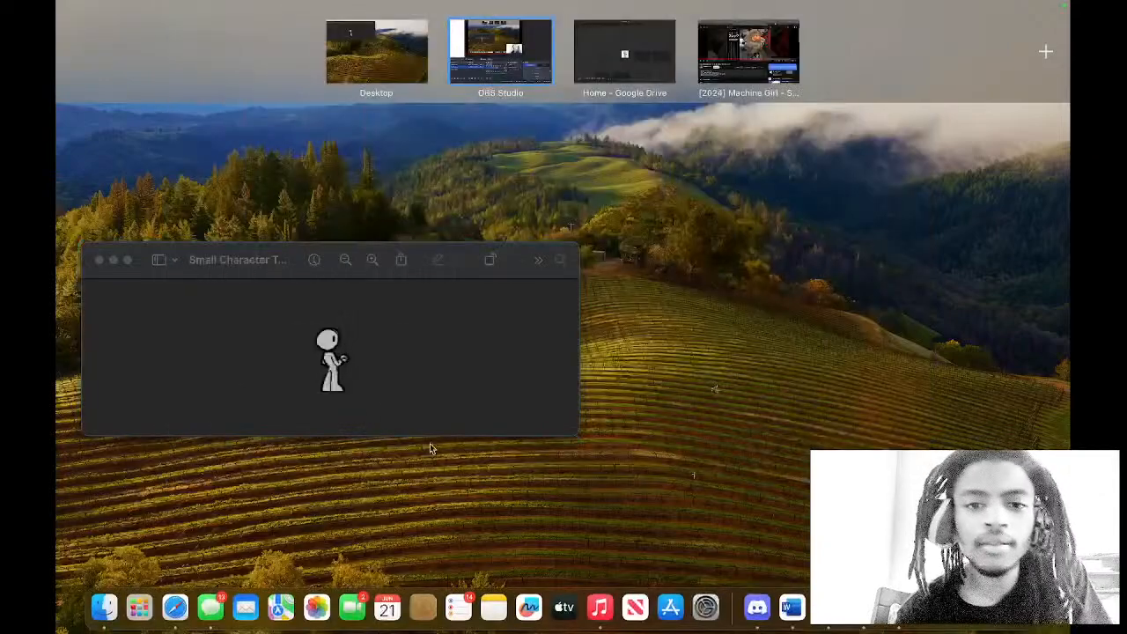
Bring the Small Character Template image to the front and enlarge its window.
{"action": "left_click", "coordinate": [378, 378]}
{"action": "left_click_drag", "start_coordinate": [443, 132], "coordinate": [645, 195]}
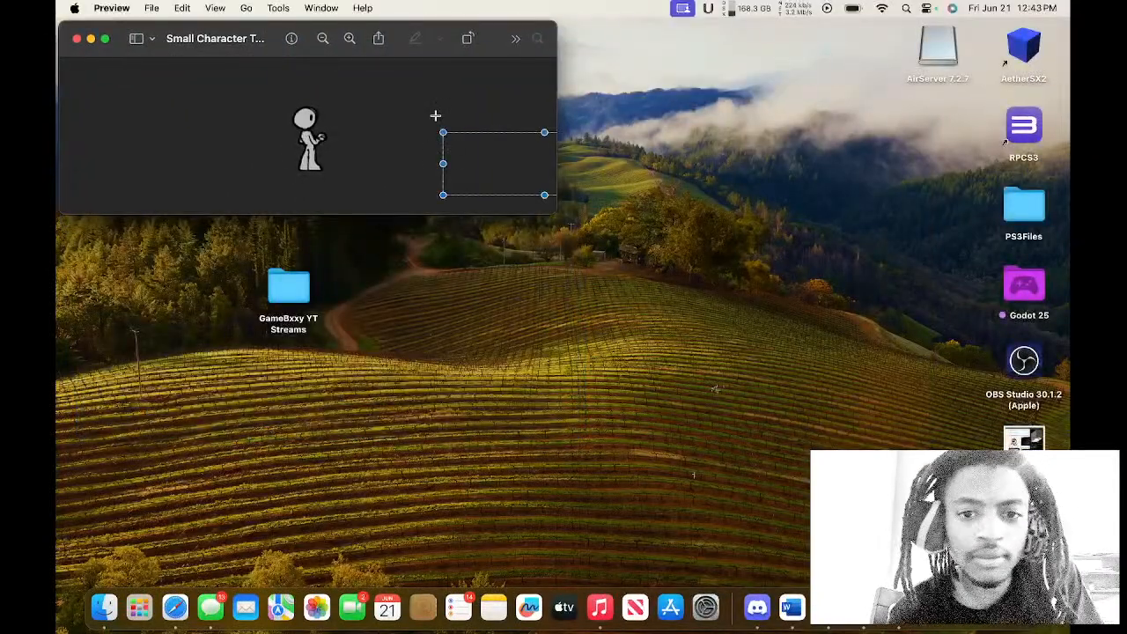
{"action": "left_click", "coordinate": [357, 100]}
{"action": "left_click_drag", "start_coordinate": [273, 103], "coordinate": [358, 179]}
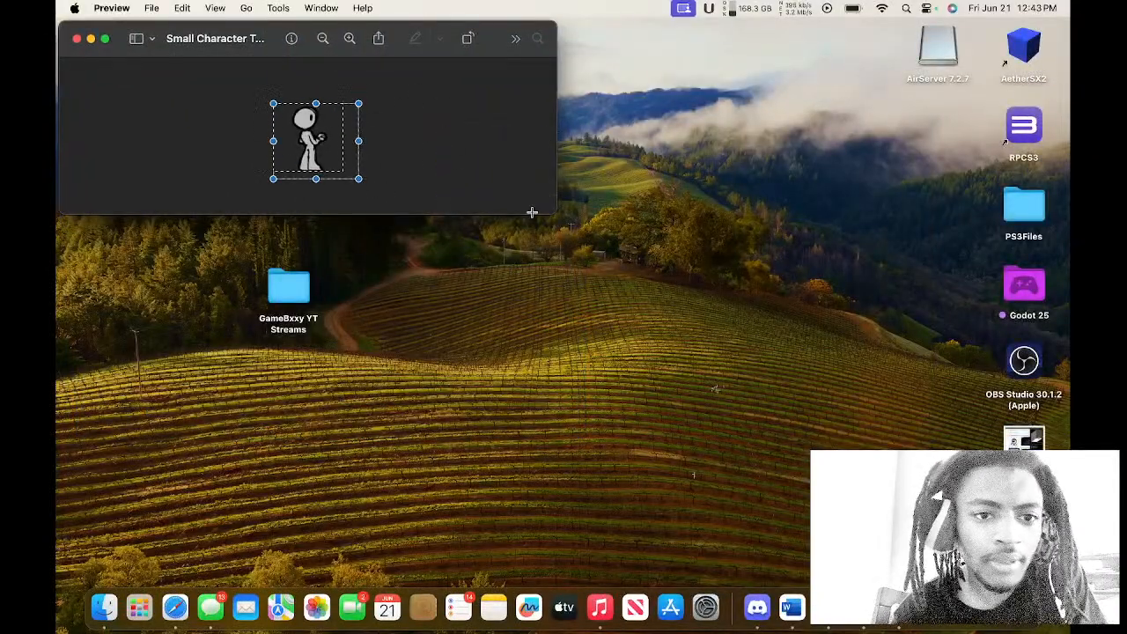
{"action": "left_click_drag", "start_coordinate": [555, 215], "coordinate": [931, 458]}
{"action": "left_click", "coordinate": [719, 373]}
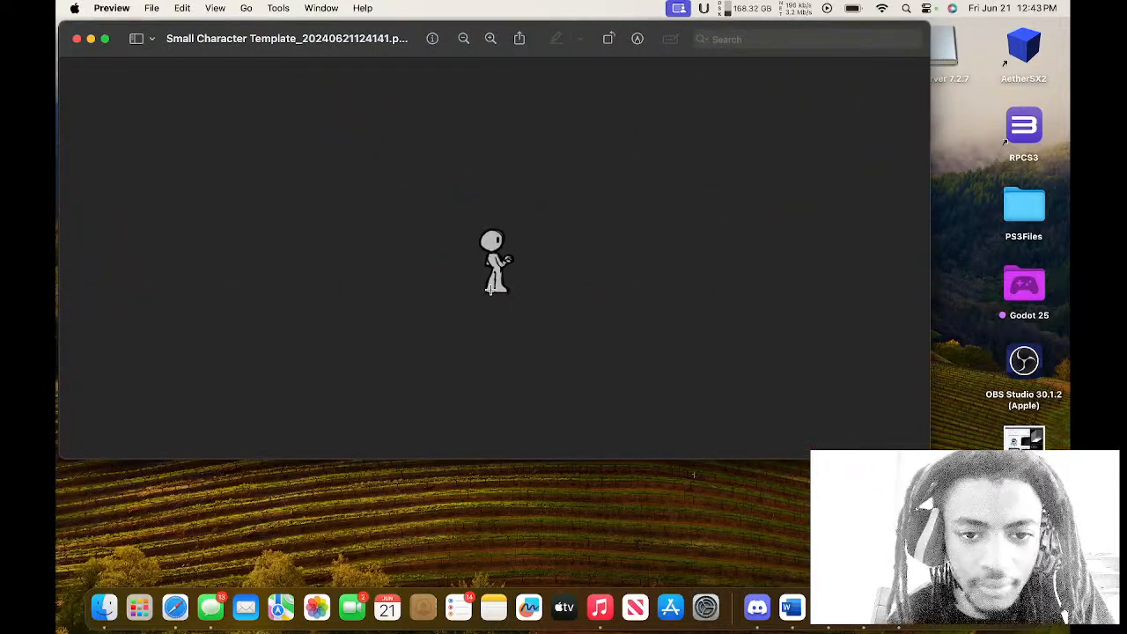
Examine the small character drawing at larger magnification and close the image.
{"action": "left_click", "coordinate": [491, 39]}
{"action": "left_click", "coordinate": [489, 40]}
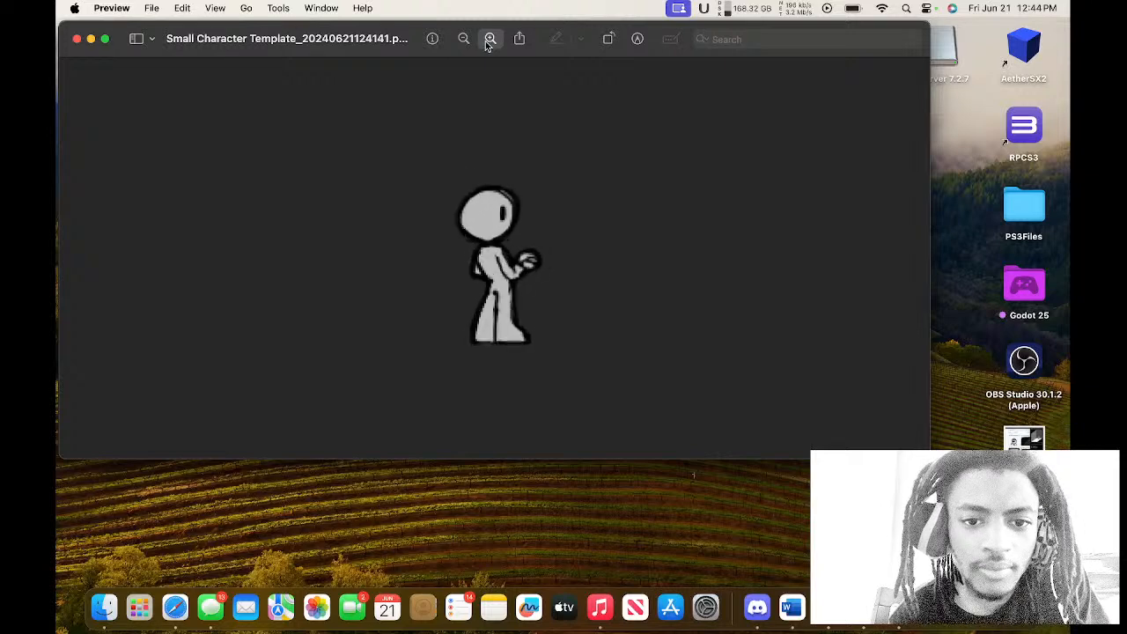
{"action": "left_click", "coordinate": [490, 39]}
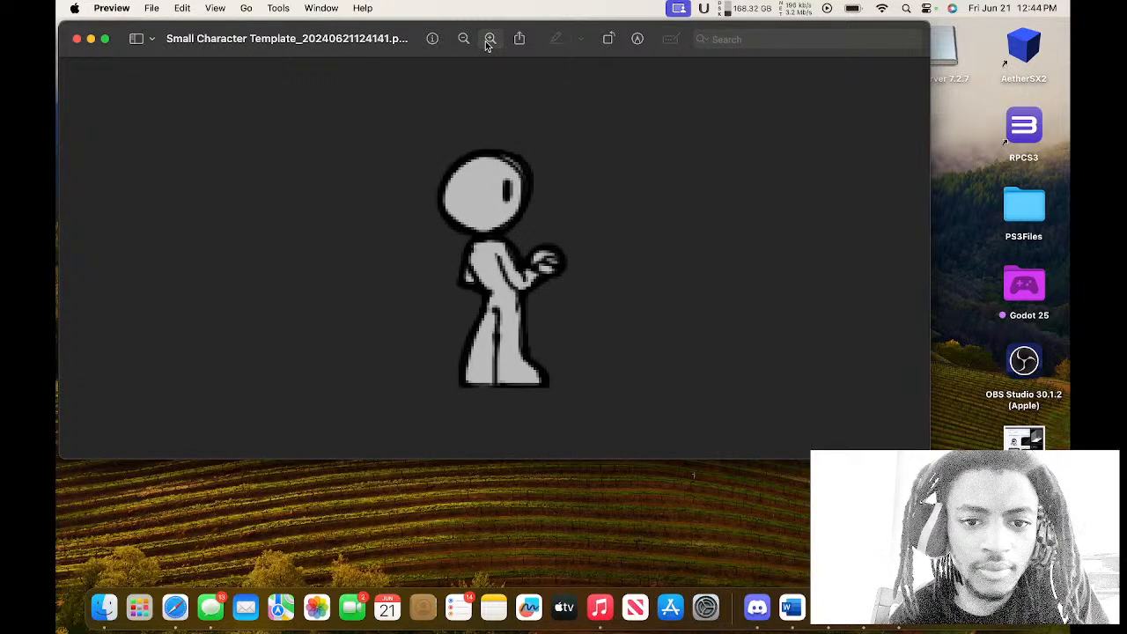
{"action": "left_click", "coordinate": [464, 40]}
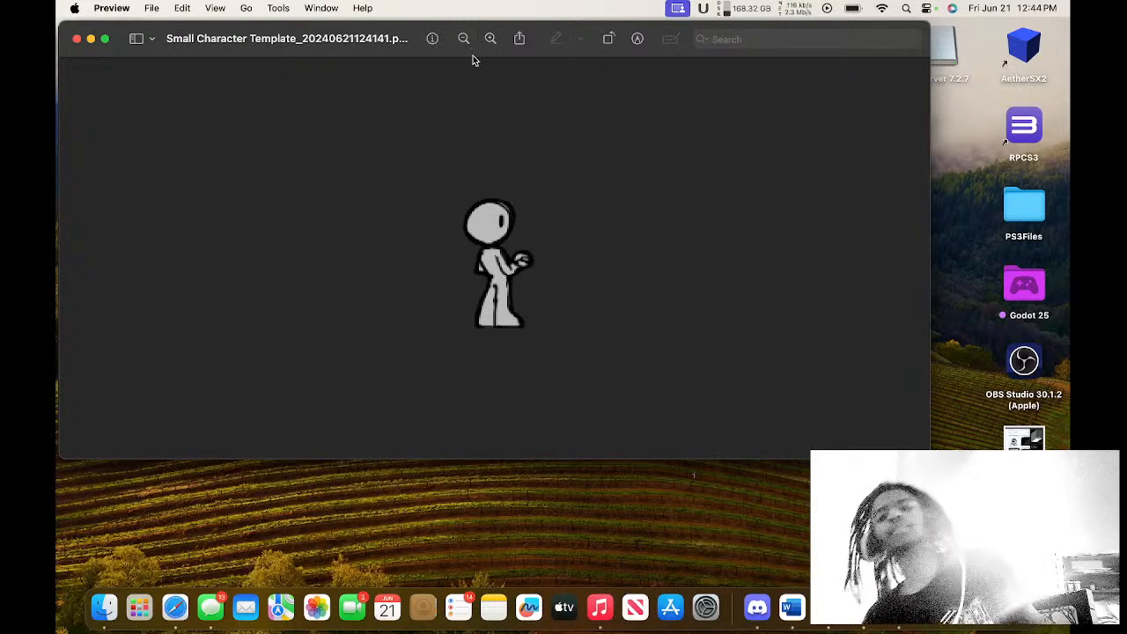
{"action": "left_click", "coordinate": [77, 39]}
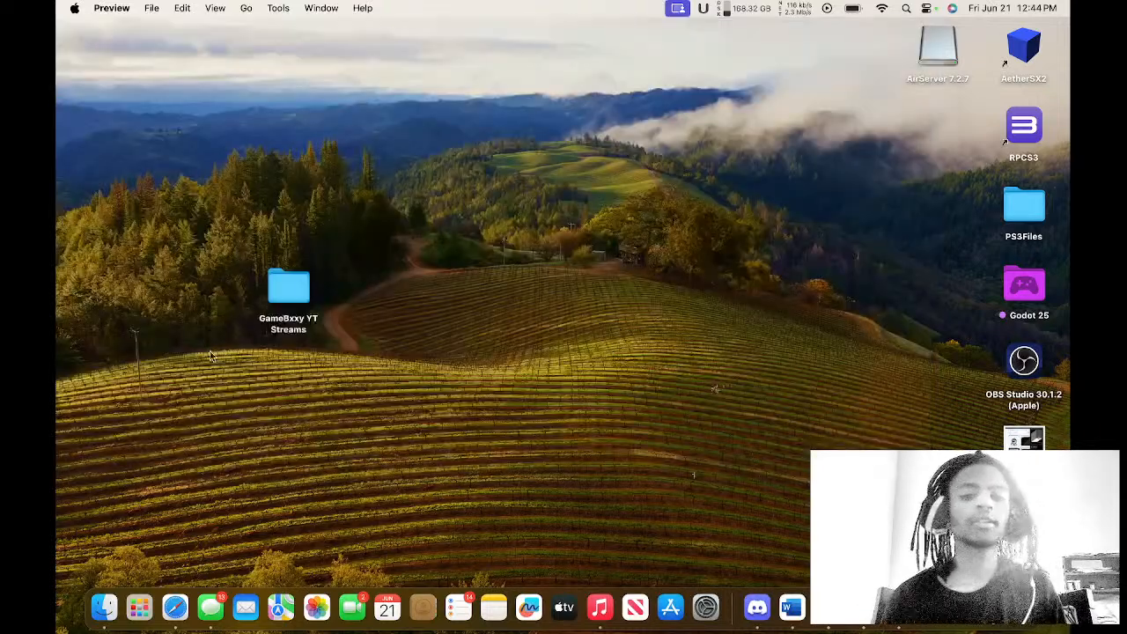
Move the Small Character Template PNG from Downloads into the Godot 25 folder on the desktop and close the file window.
{"action": "left_click", "coordinate": [117, 599]}
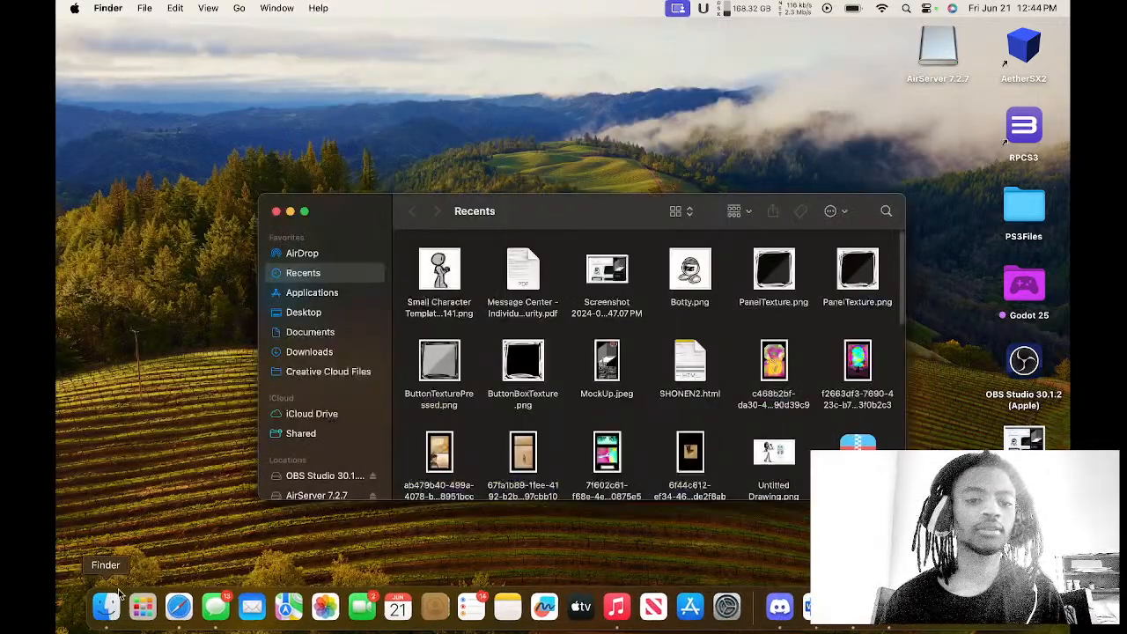
{"action": "left_click", "coordinate": [309, 352]}
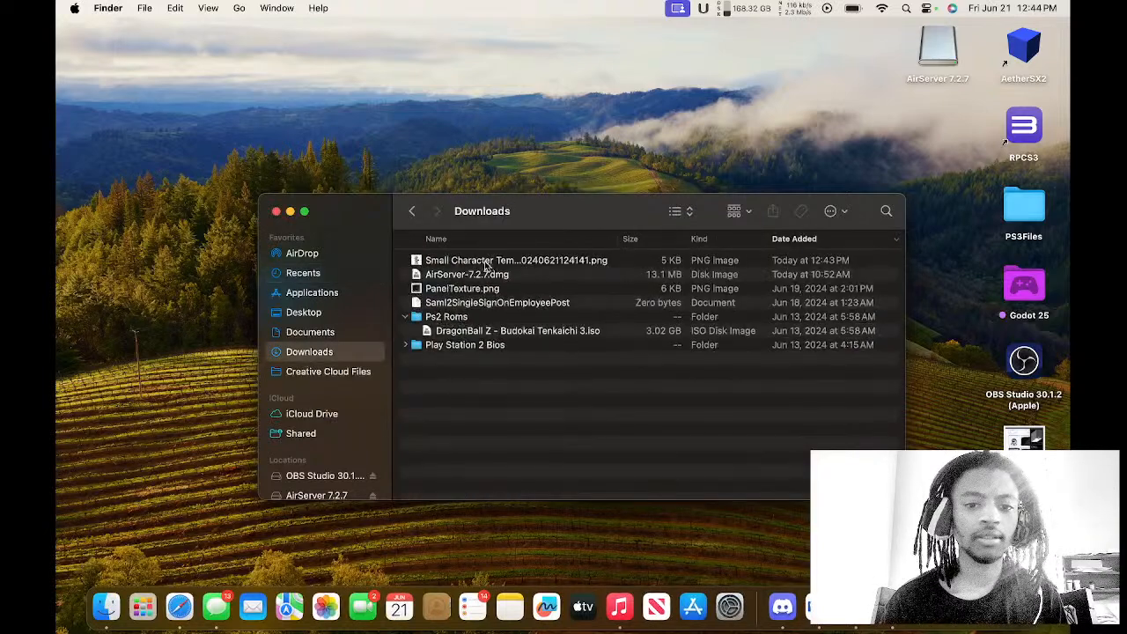
{"action": "left_click_drag", "start_coordinate": [485, 267], "coordinate": [1028, 289]}
{"action": "left_click", "coordinate": [276, 212]}
Move the Small Character Template PNG from the Godot 25 folder into Fantasy Project A's Resources/Art/Characters folder and open that folder.
{"action": "double_click", "coordinate": [1028, 289]}
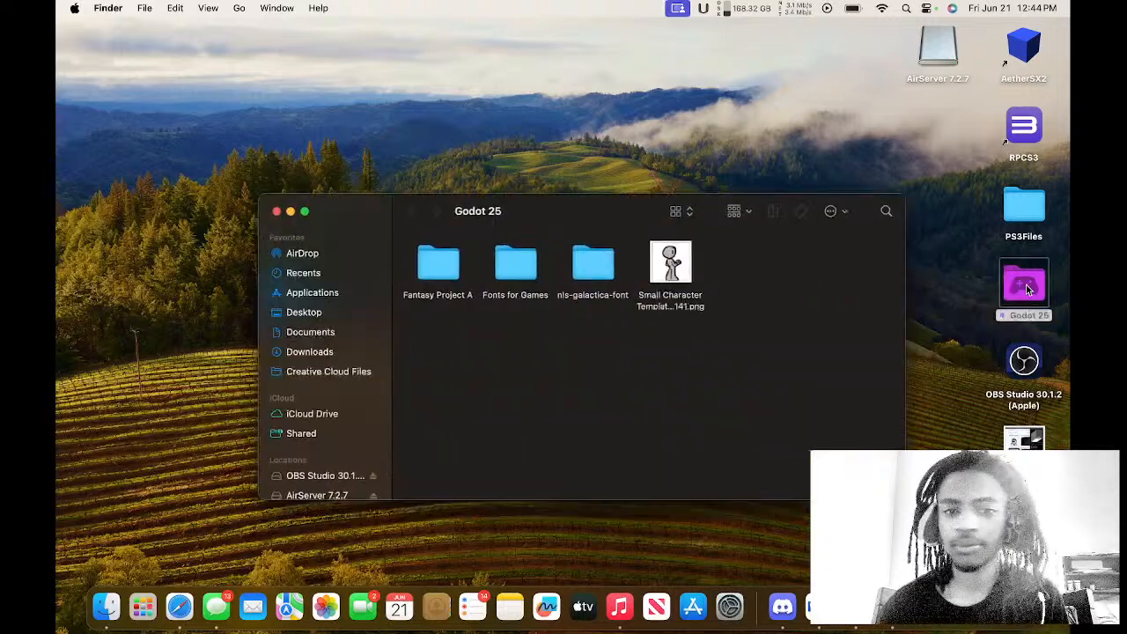
{"action": "left_click_drag", "start_coordinate": [447, 267], "coordinate": [435, 267]}
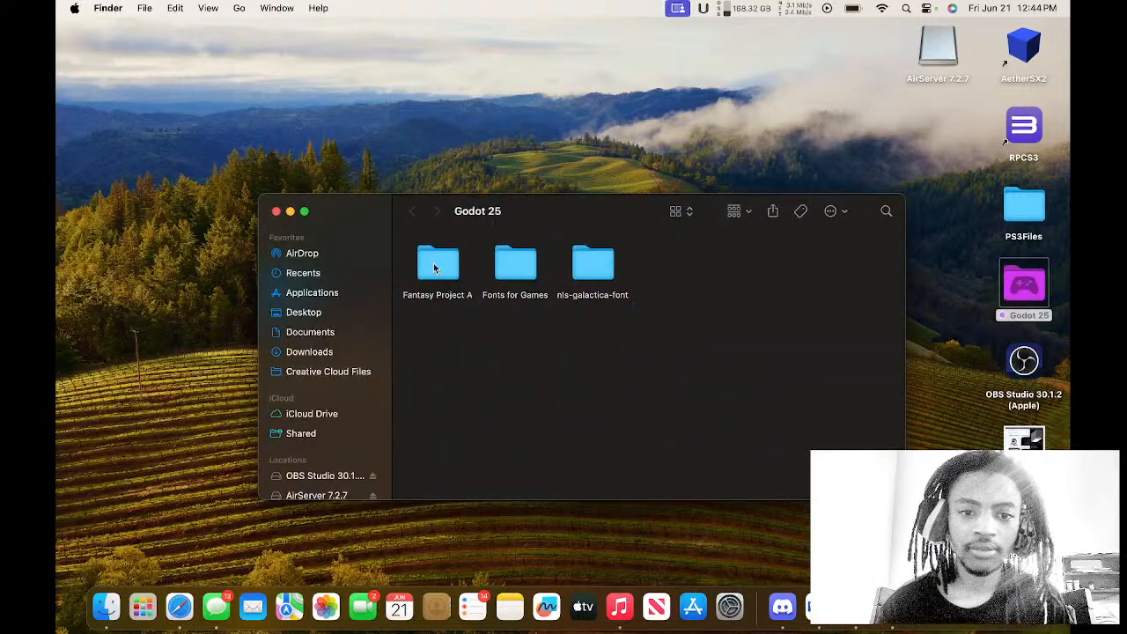
{"action": "double_click", "coordinate": [435, 267]}
{"action": "left_click_drag", "start_coordinate": [441, 343], "coordinate": [445, 269]}
{"action": "double_click", "coordinate": [664, 265]}
{"action": "double_click", "coordinate": [447, 270]}
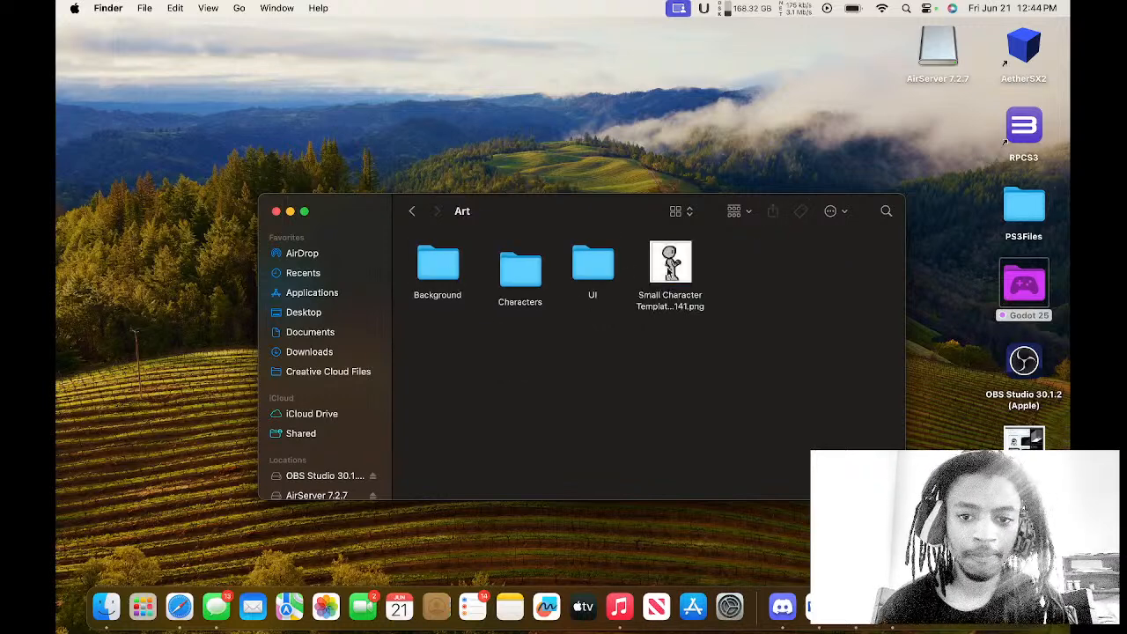
{"action": "left_click_drag", "start_coordinate": [670, 266], "coordinate": [521, 270]}
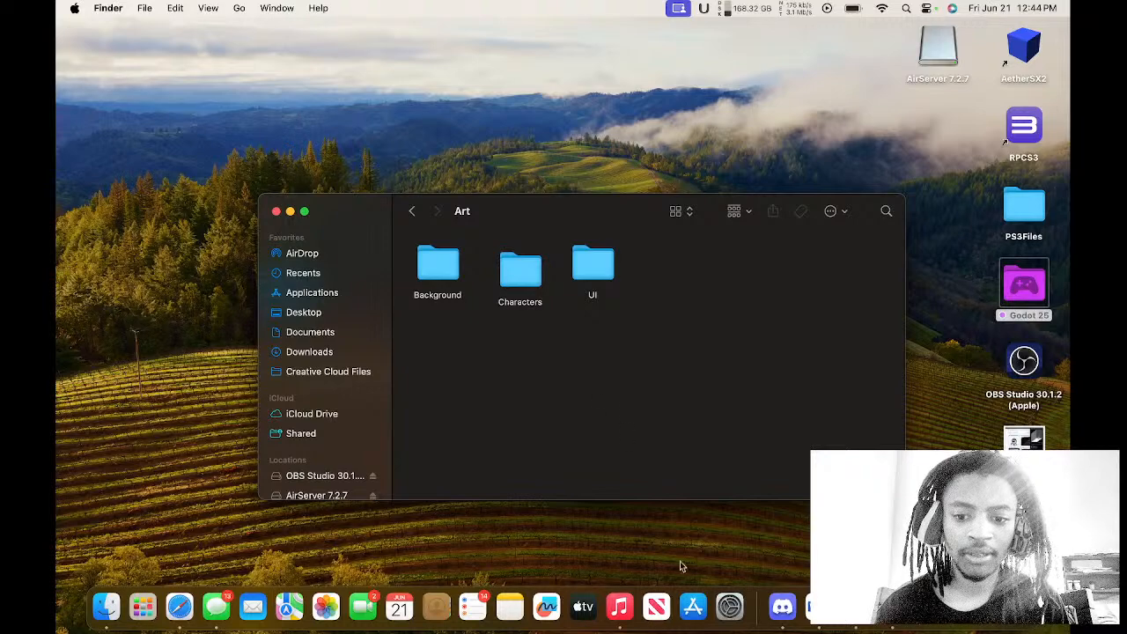
{"action": "double_click", "coordinate": [527, 275]}
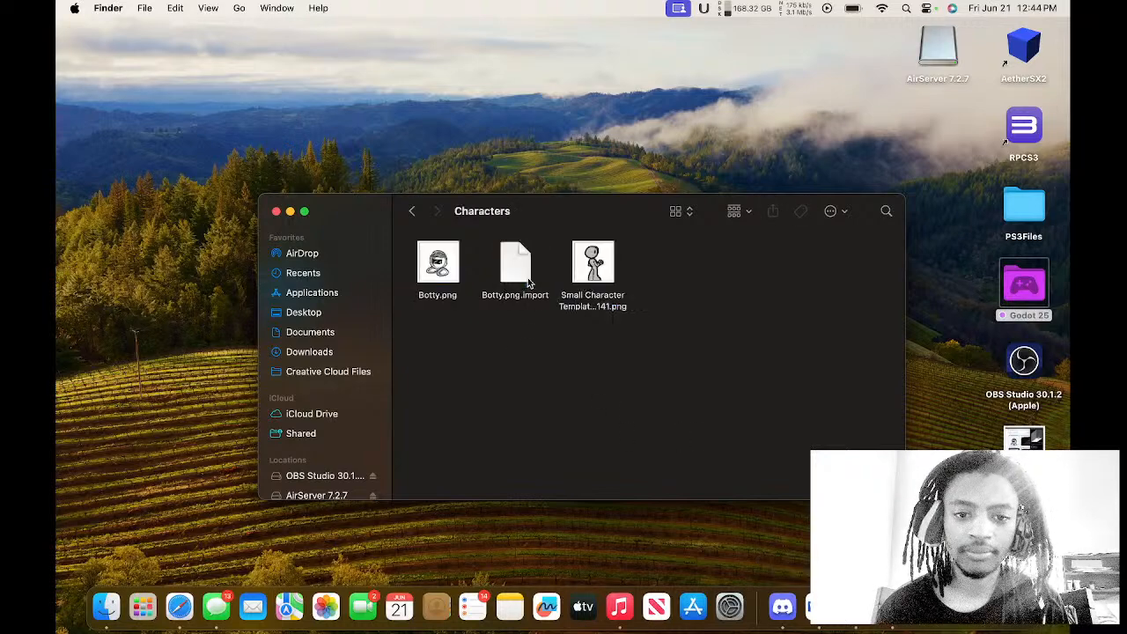
Switch back to the Godot editor and add a Node2D as a child of the Battle root node.
{"action": "left_click", "coordinate": [893, 617]}
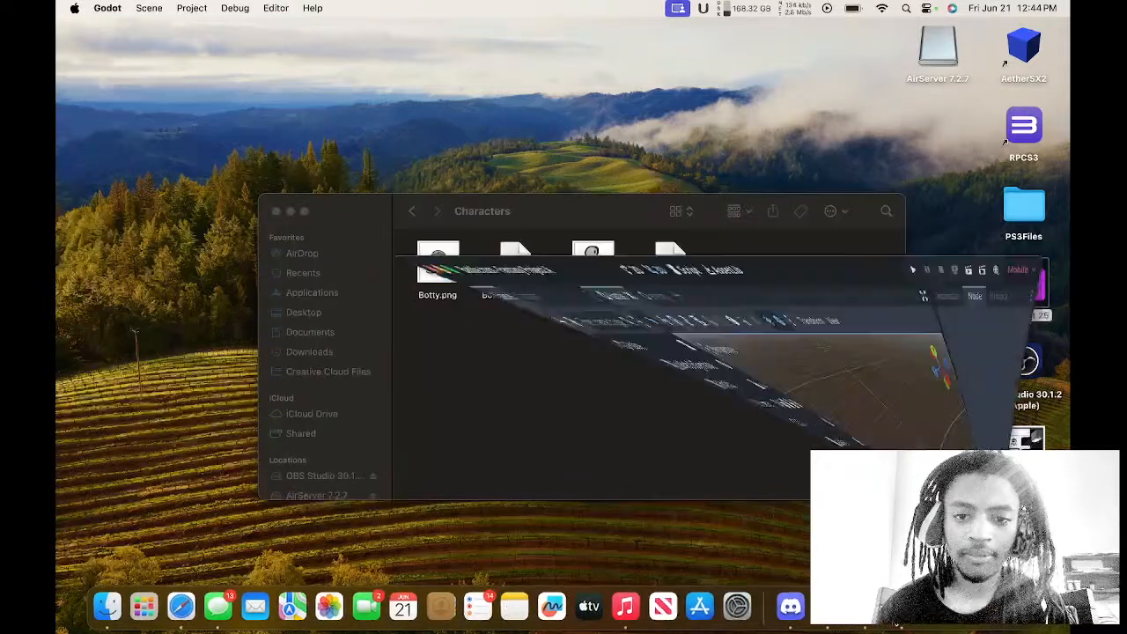
{"action": "left_click", "coordinate": [404, 31]}
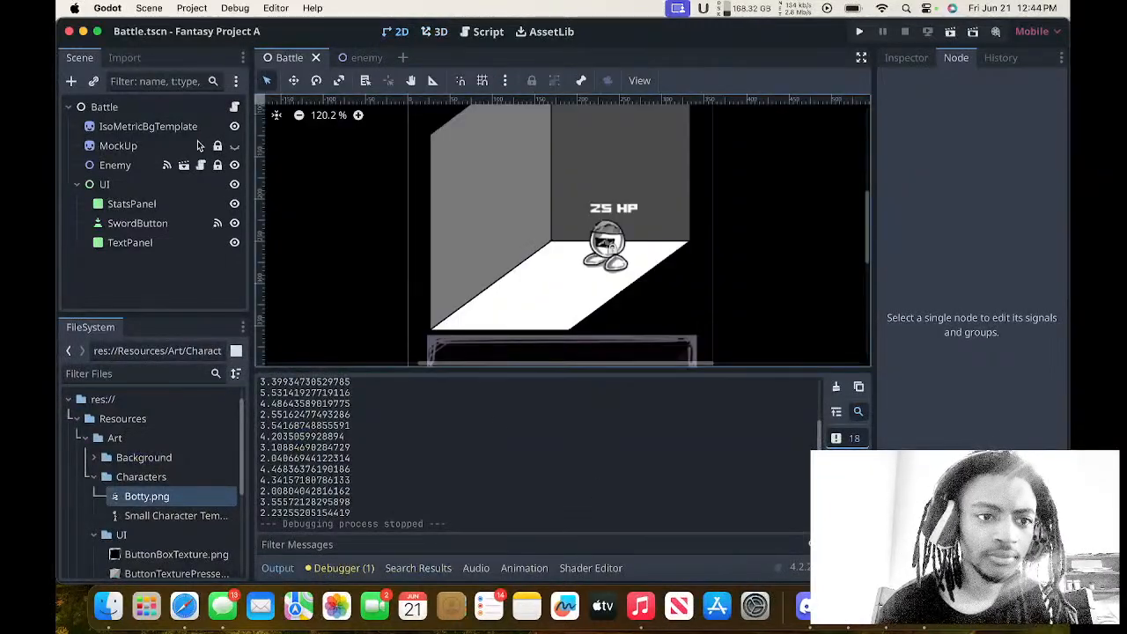
{"action": "left_click", "coordinate": [135, 160]}
{"action": "left_click", "coordinate": [135, 110]}
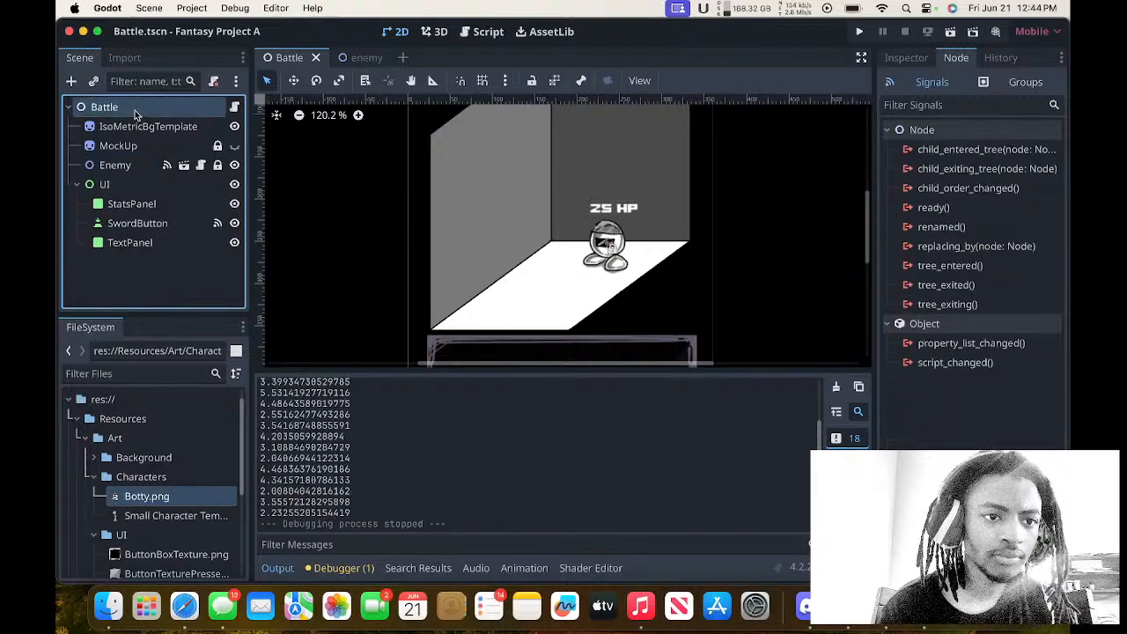
{"action": "right_click", "coordinate": [134, 110]}
{"action": "left_click", "coordinate": [191, 150]}
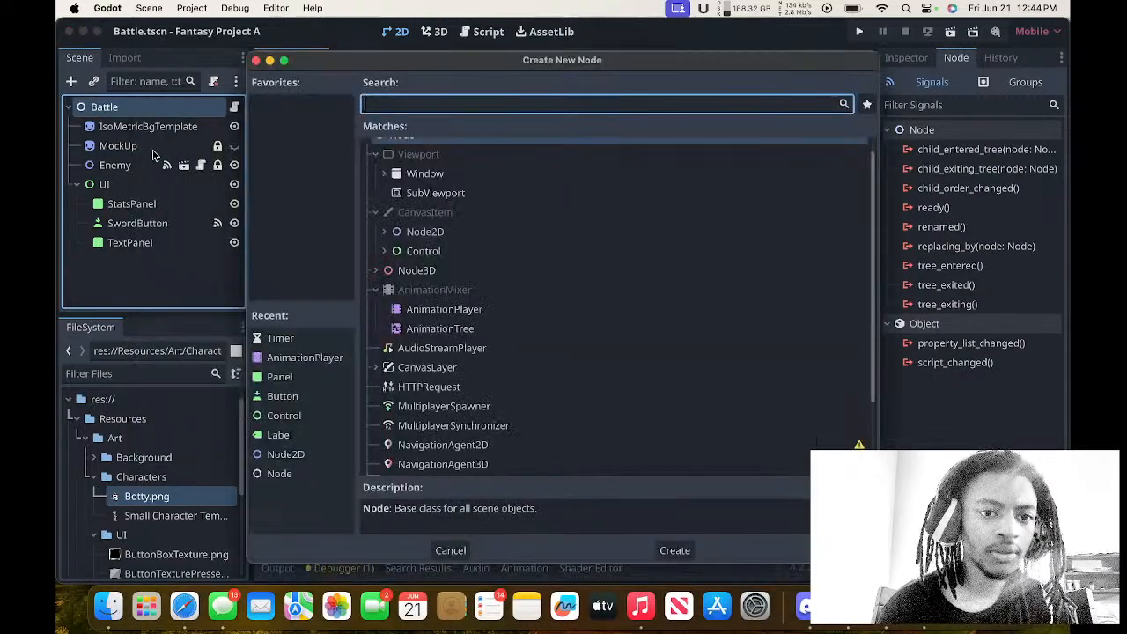
{"action": "type", "text": "node"}
{"action": "key", "text": "Down"}
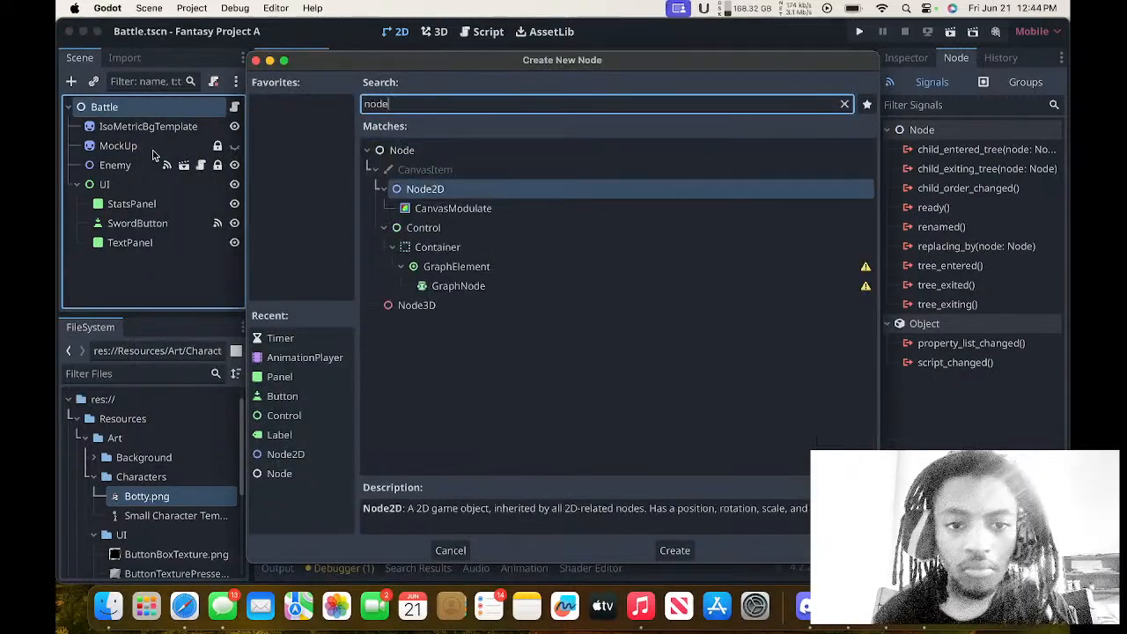
{"action": "key", "text": "Return"}
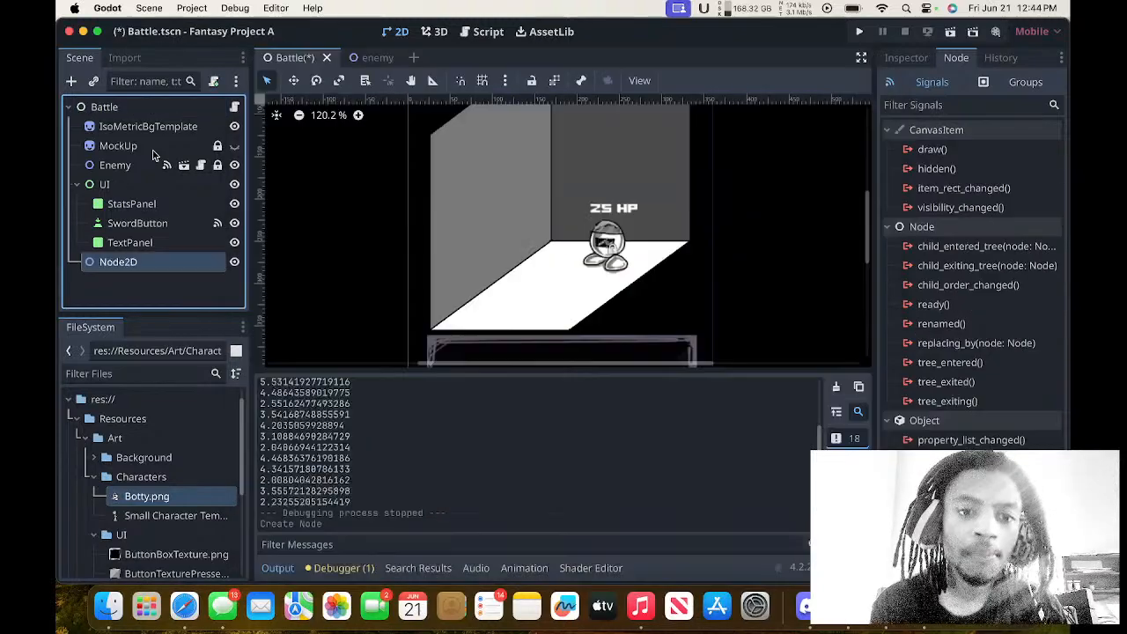
Rename the new Node2D as Player.
{"action": "double_click", "coordinate": [114, 257]}
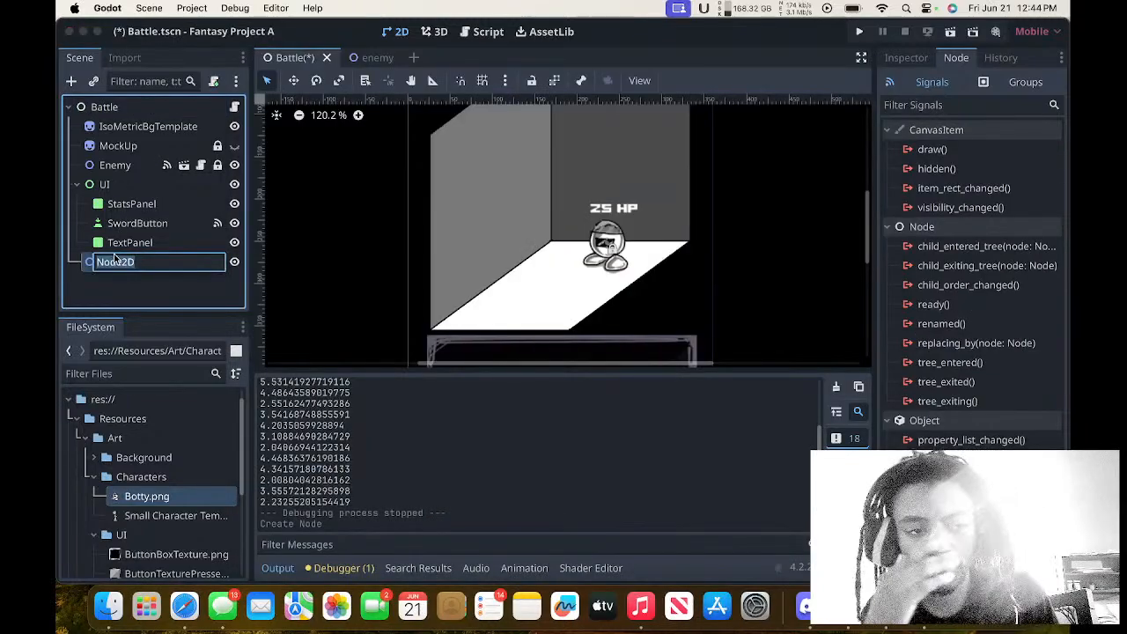
{"action": "type", "text": "Player"}
{"action": "key", "text": "Return"}
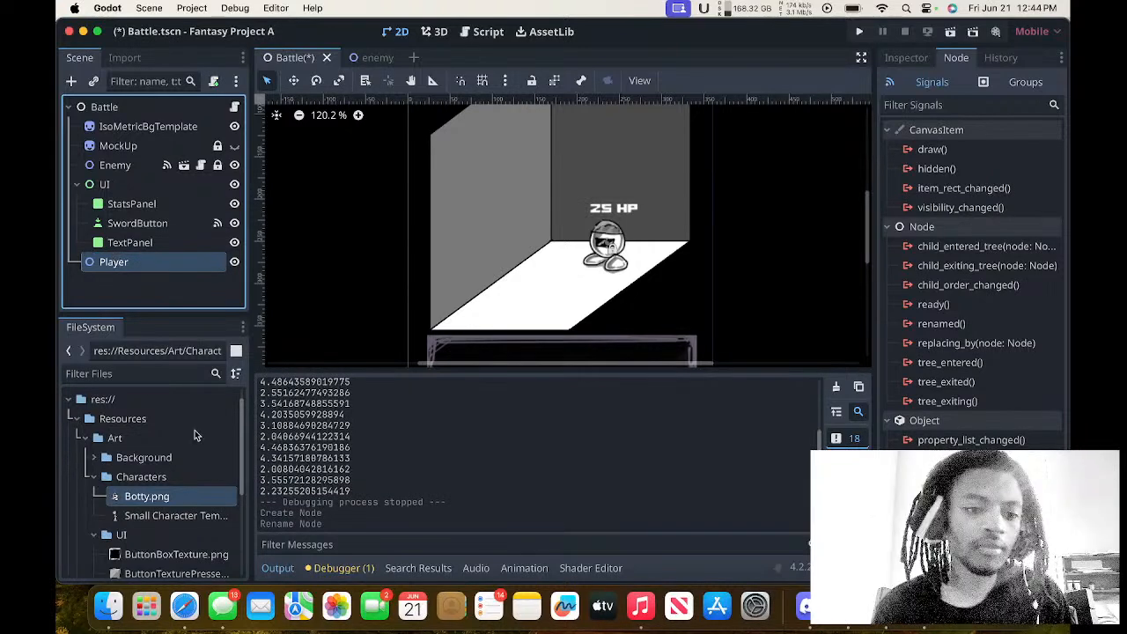
Place the Small Character Template sprite in the battle room opposite the enemy and try to nest it under the Player node.
{"action": "left_click_drag", "start_coordinate": [176, 516], "coordinate": [486, 268]}
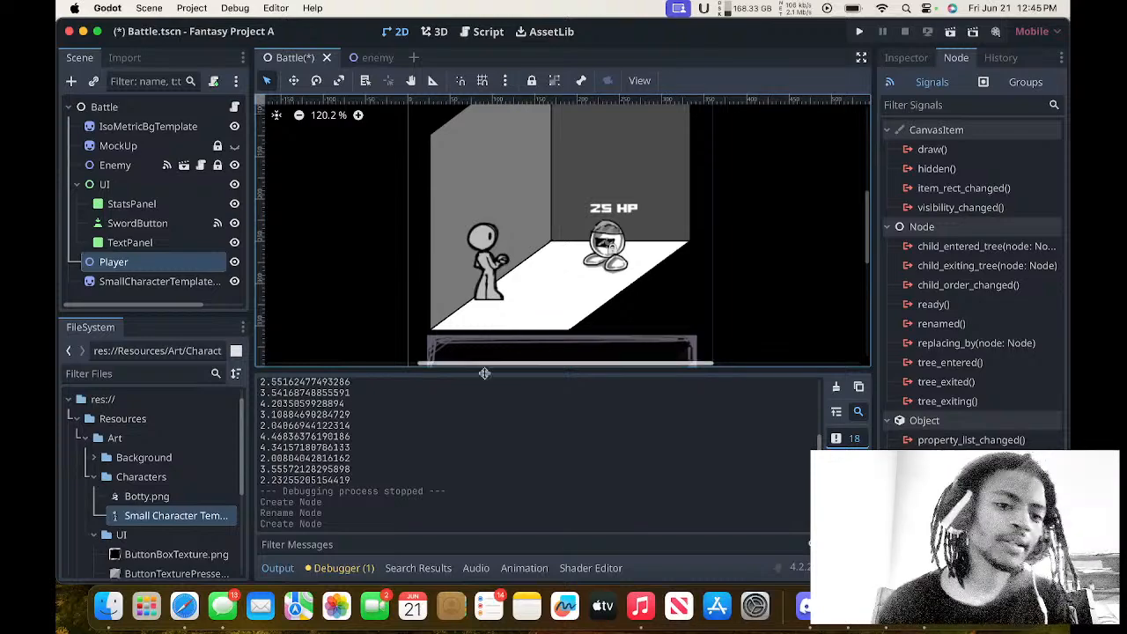
{"action": "left_click_drag", "start_coordinate": [155, 284], "coordinate": [155, 267]}
{"action": "left_click", "coordinate": [156, 268]}
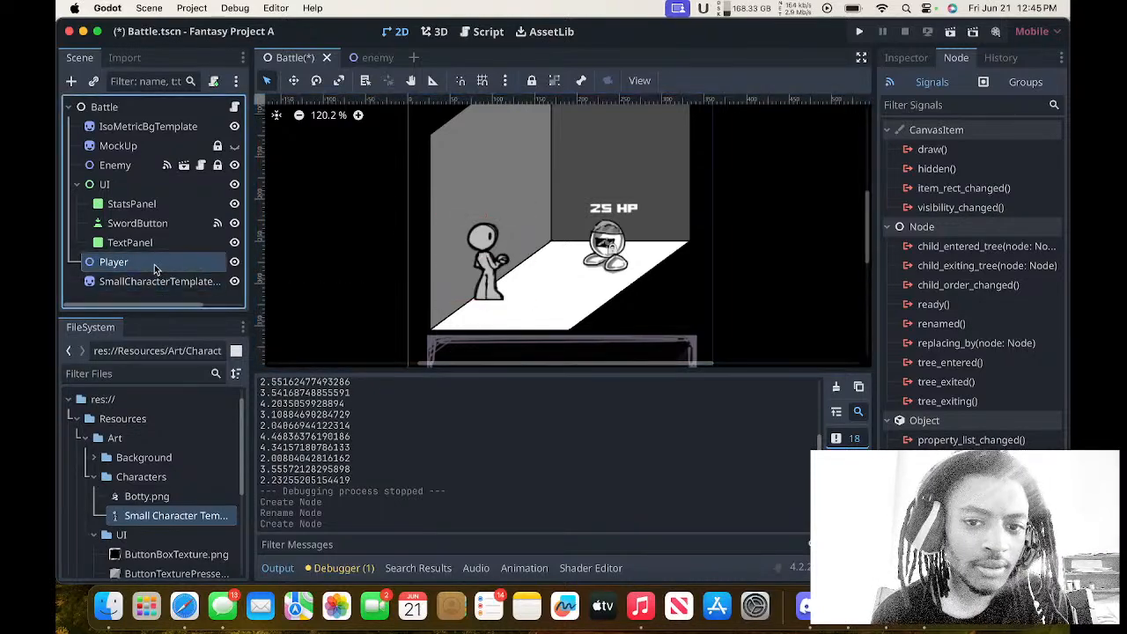
{"action": "right_click", "coordinate": [154, 264]}
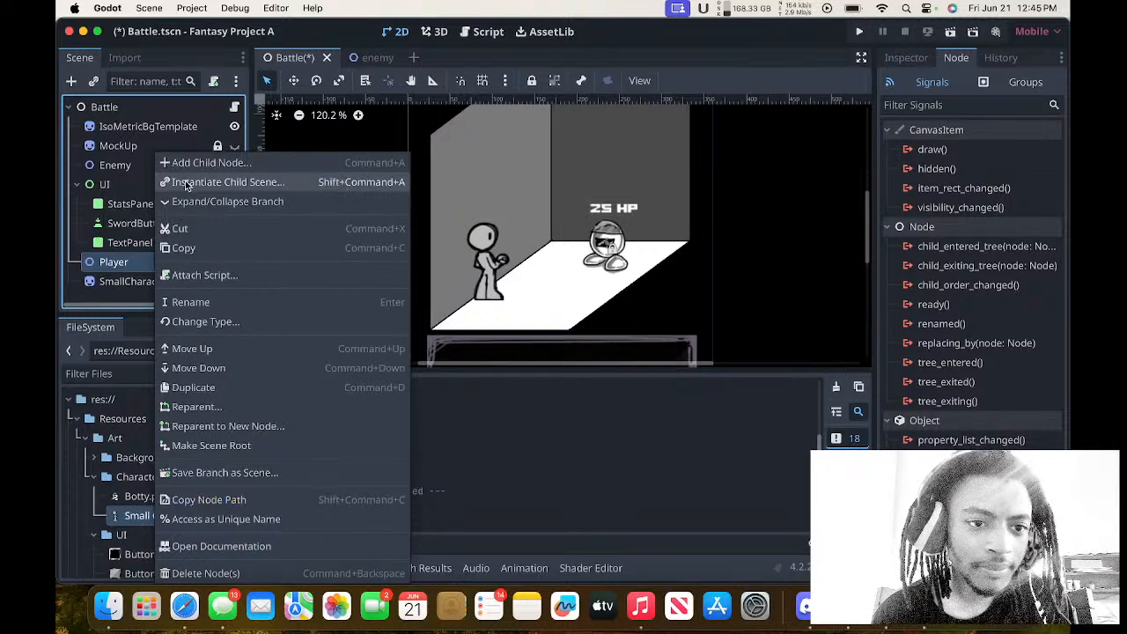
{"action": "left_click", "coordinate": [128, 263]}
Move the Player node onto the battle room's floor at (112, 326).
{"action": "scroll", "coordinate": [302, 211], "scroll_direction": "down", "scroll_amount": 5}
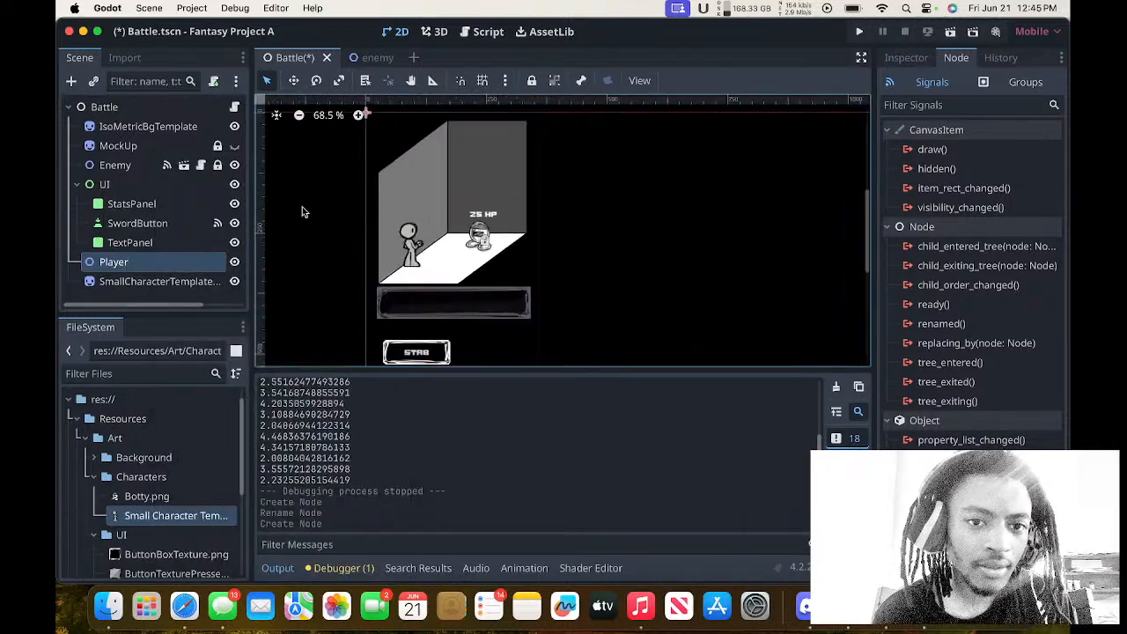
{"action": "key", "text": "w"}
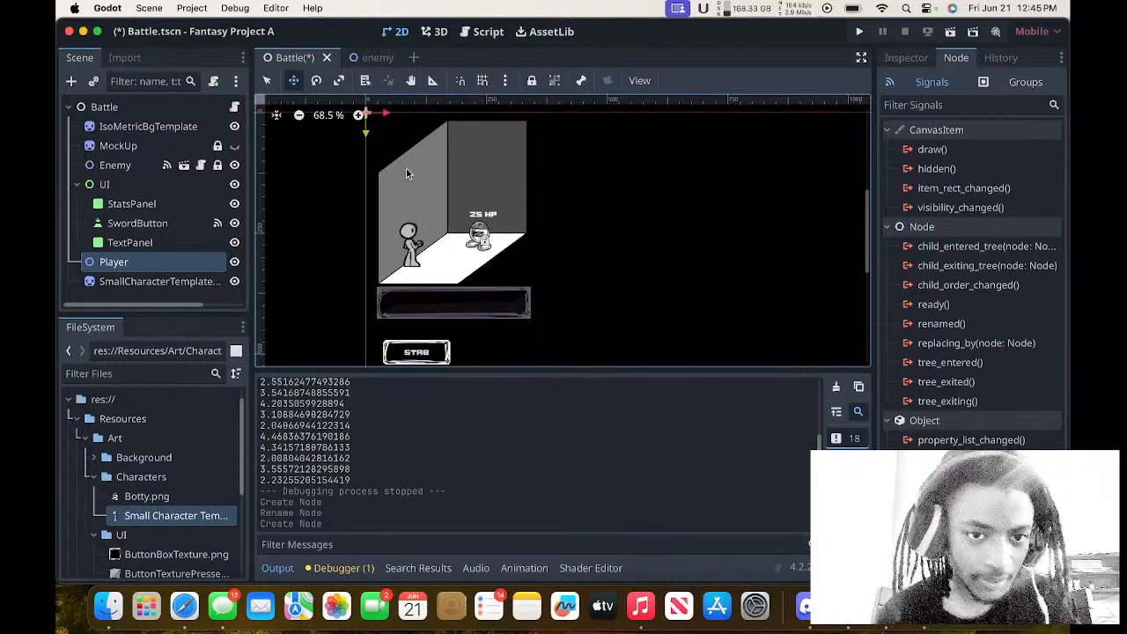
{"action": "left_click_drag", "start_coordinate": [406, 174], "coordinate": [440, 318]}
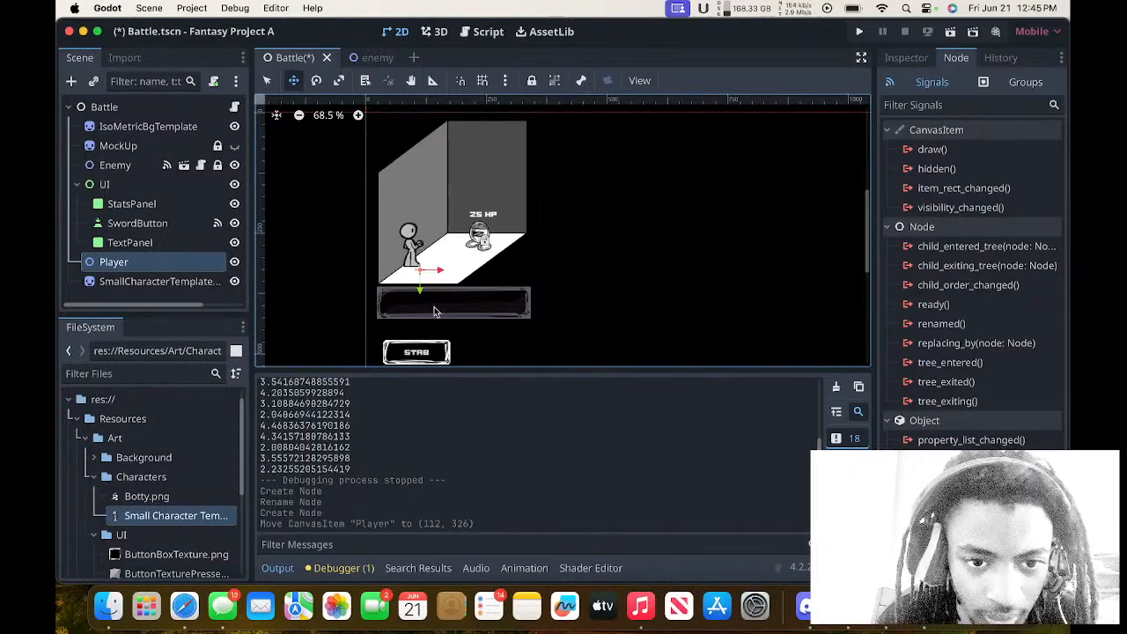
Reset the Small Character Template sprite's position to (0, 0).
{"action": "left_click", "coordinate": [185, 282]}
{"action": "left_click", "coordinate": [907, 57]}
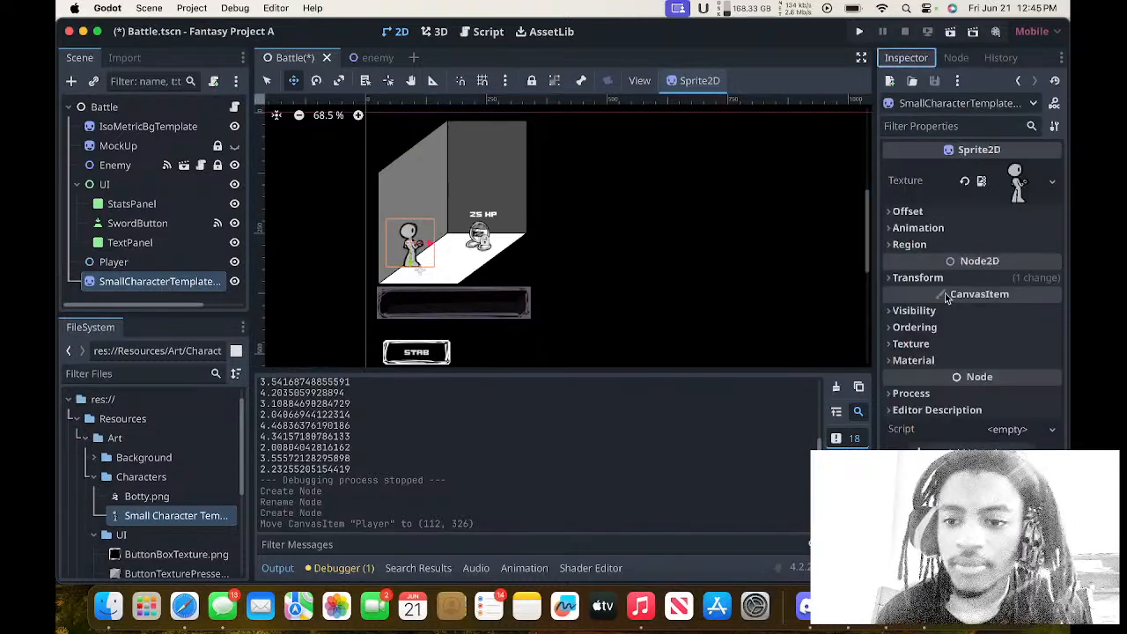
{"action": "left_click", "coordinate": [917, 278]}
{"action": "left_click", "coordinate": [965, 297]}
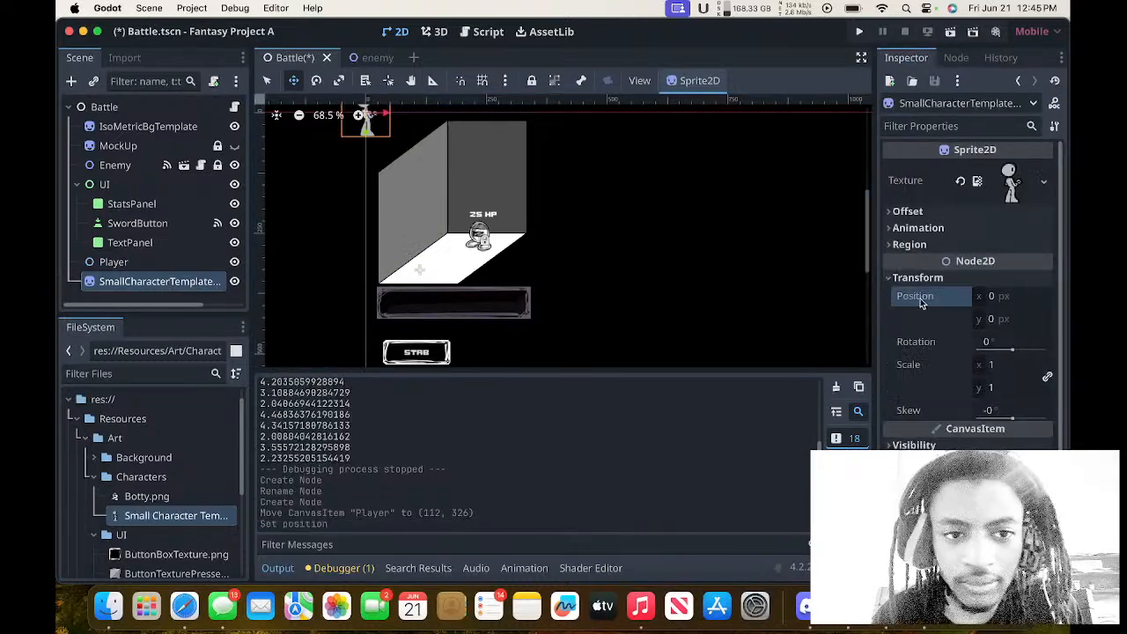
Reset the Player node's position to its default and move the node to (63, 165) over the room's side wall.
{"action": "left_click", "coordinate": [123, 263]}
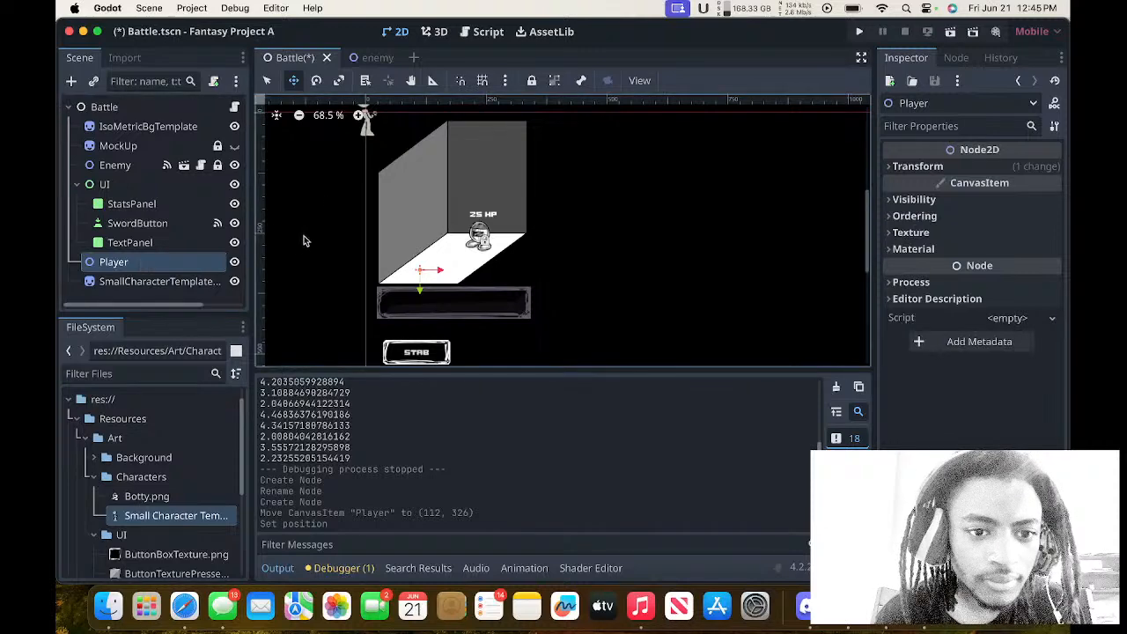
{"action": "left_click", "coordinate": [176, 282]}
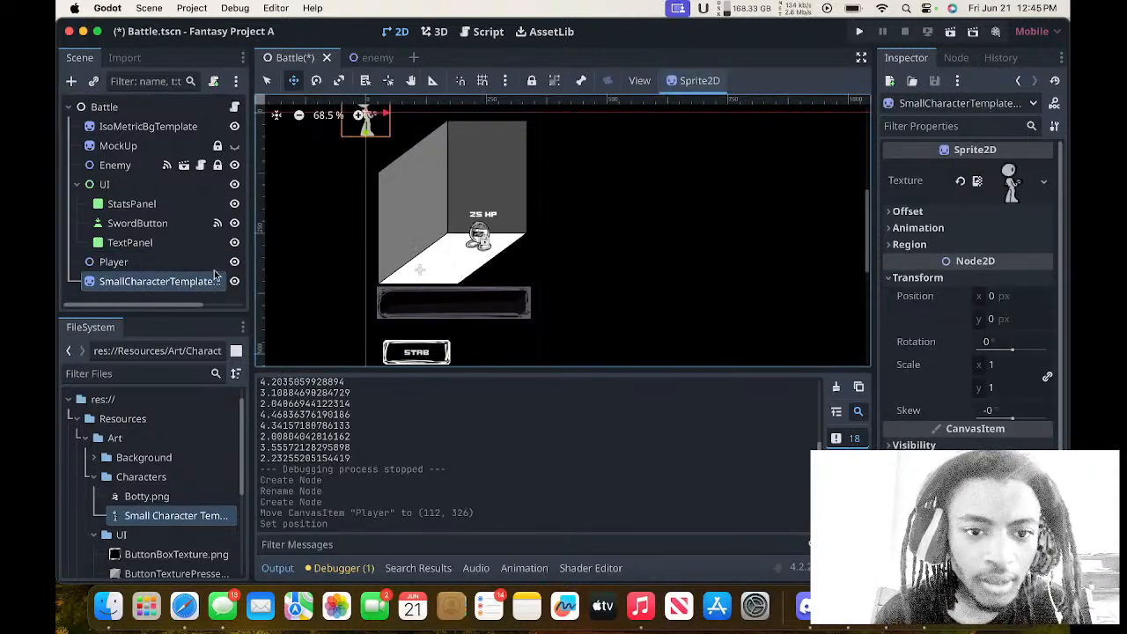
{"action": "left_click", "coordinate": [181, 266]}
{"action": "left_click", "coordinate": [967, 165]}
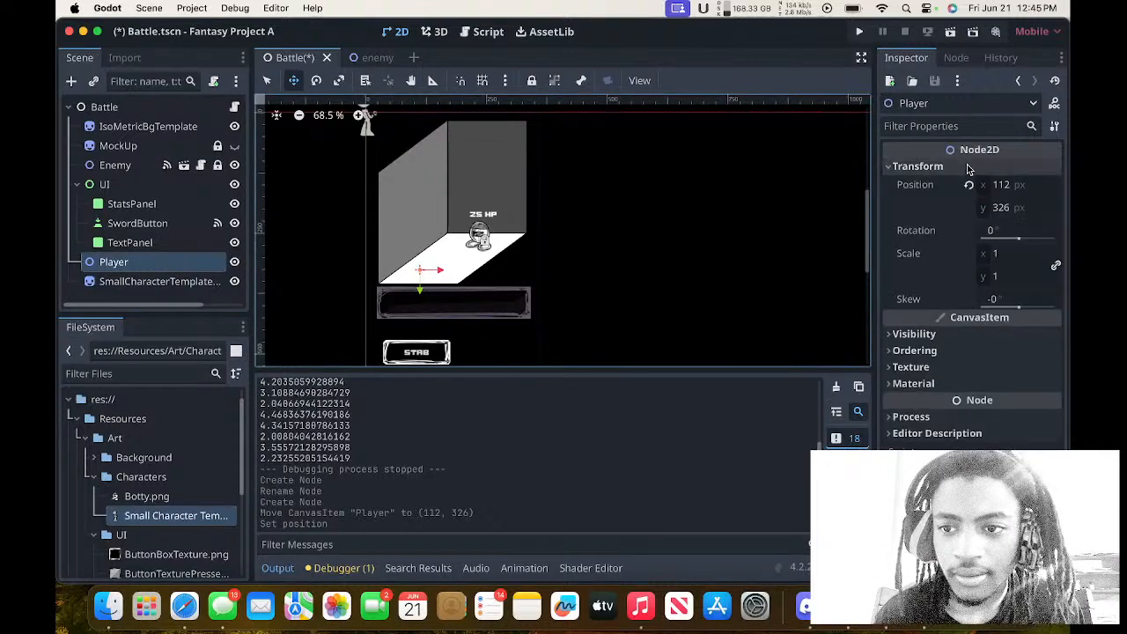
{"action": "left_click", "coordinate": [969, 186]}
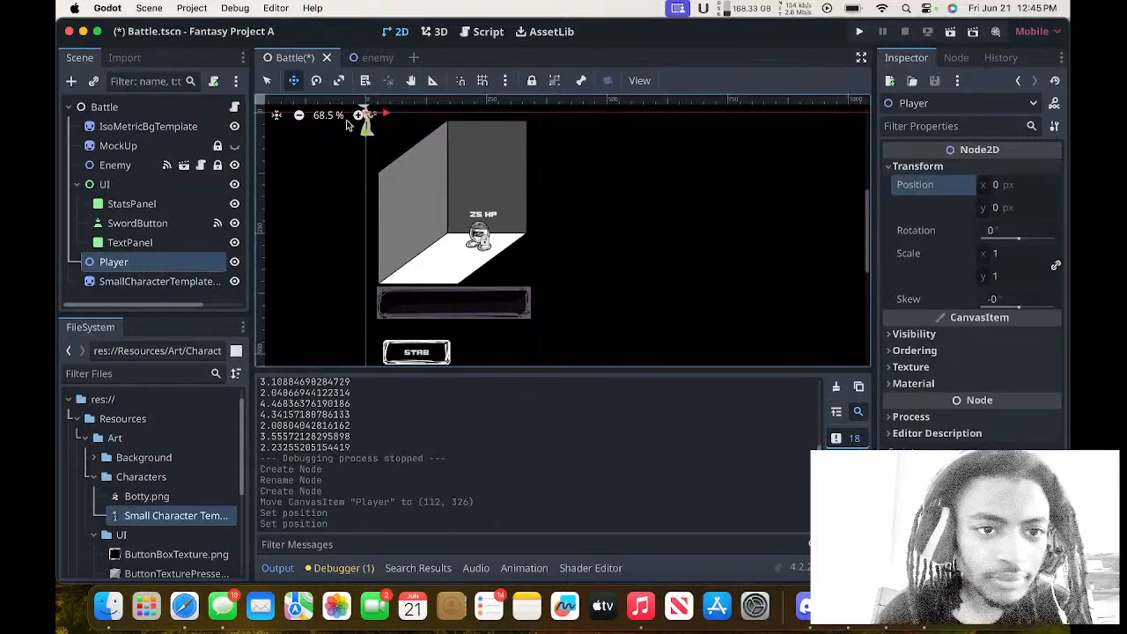
{"action": "left_click_drag", "start_coordinate": [360, 118], "coordinate": [392, 195]}
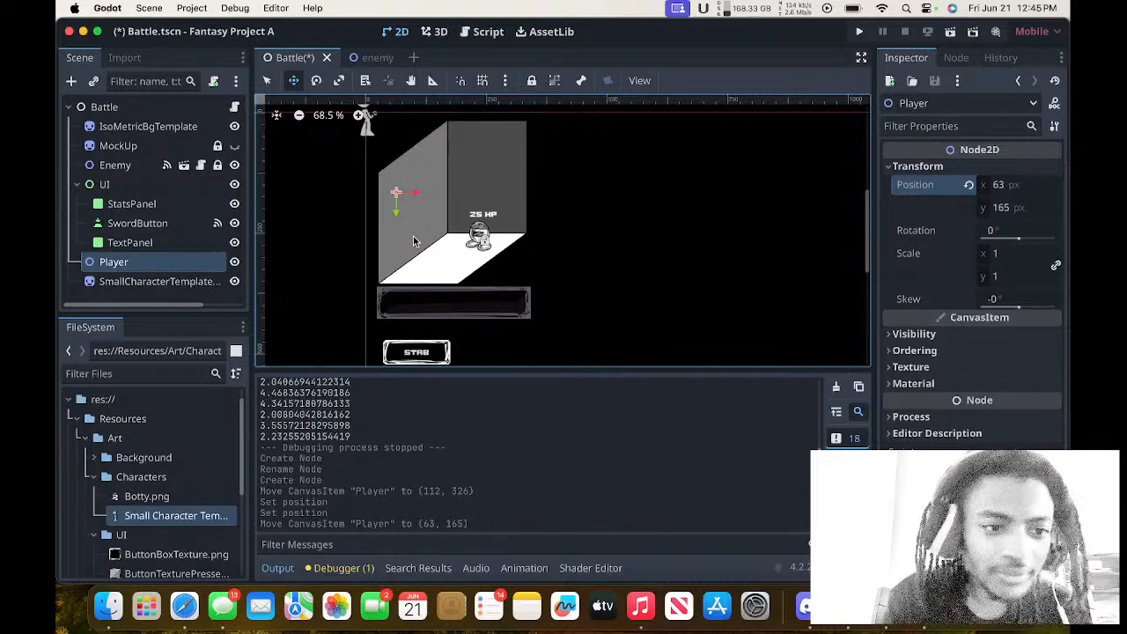
Undo the last Player move, nest the Small Character Template sprite under Player, and place the Player at (94, 307) on the room's floor.
{"action": "key", "text": "super+z"}
{"action": "left_click_drag", "start_coordinate": [117, 289], "coordinate": [112, 261]}
{"action": "left_click_drag", "start_coordinate": [348, 159], "coordinate": [433, 287]}
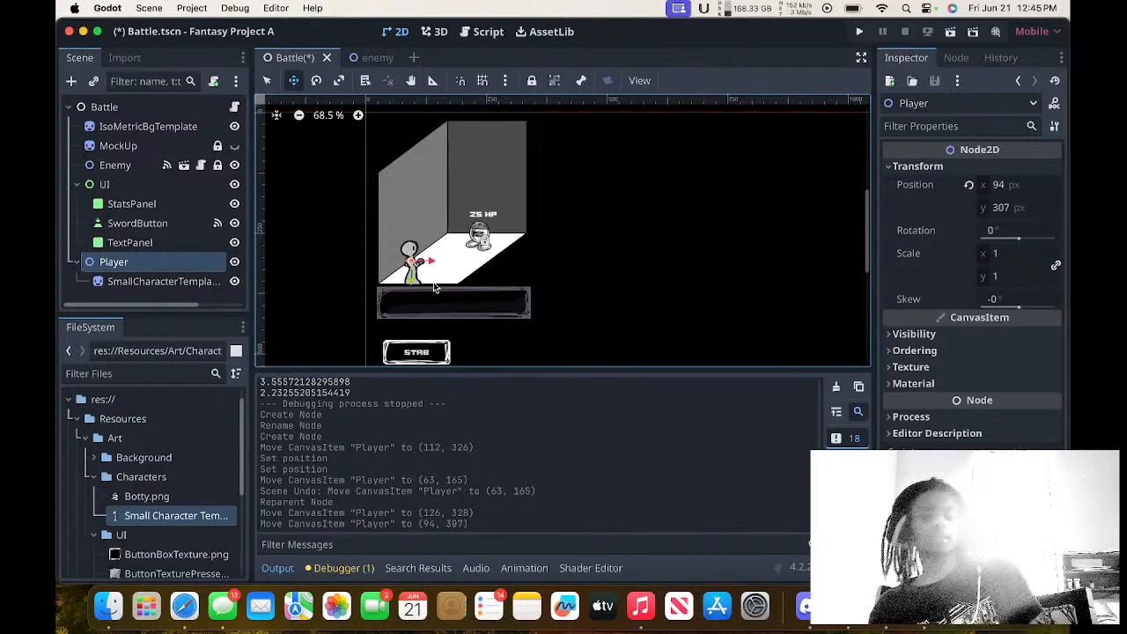
Shift the Player node to (86, 307) against the side wall and save the Battle scene.
{"action": "scroll", "coordinate": [587, 244], "scroll_direction": "up", "scroll_amount": 5}
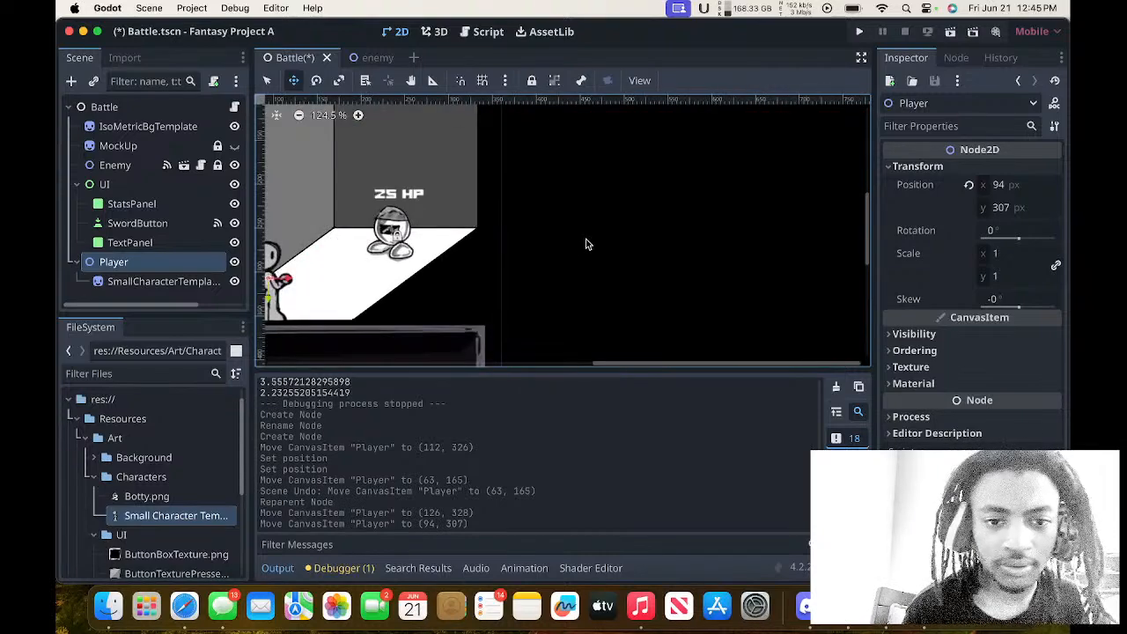
{"action": "scroll", "coordinate": [587, 244], "scroll_direction": "up", "scroll_amount": 2}
{"action": "scroll", "coordinate": [586, 244], "scroll_direction": "left", "scroll_amount": 2}
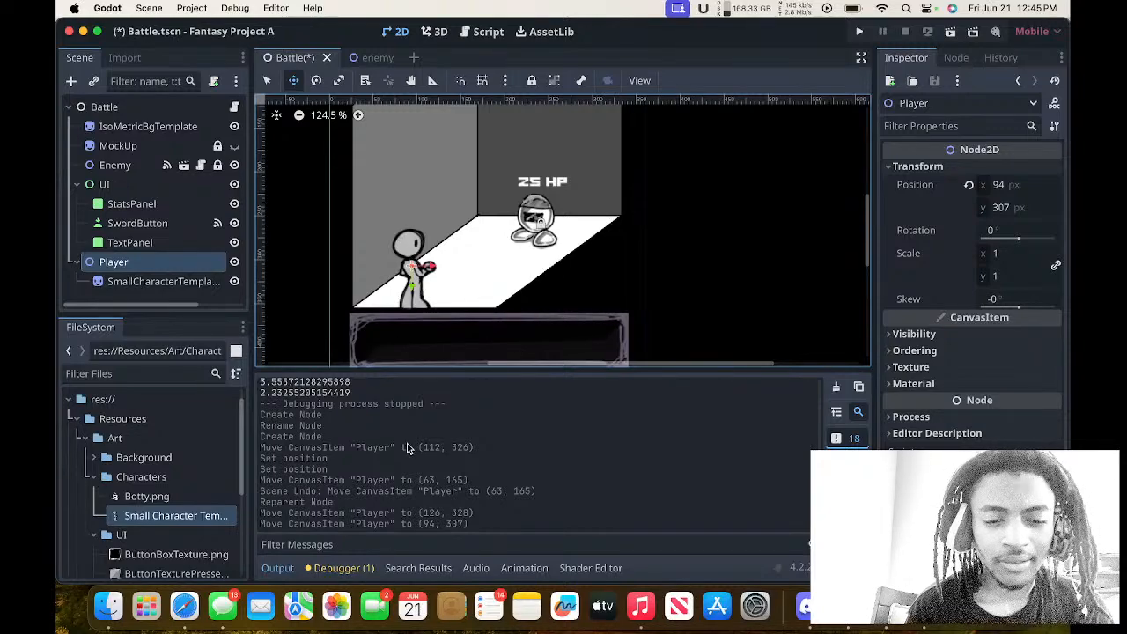
{"action": "left_click_drag", "start_coordinate": [453, 316], "coordinate": [446, 321]}
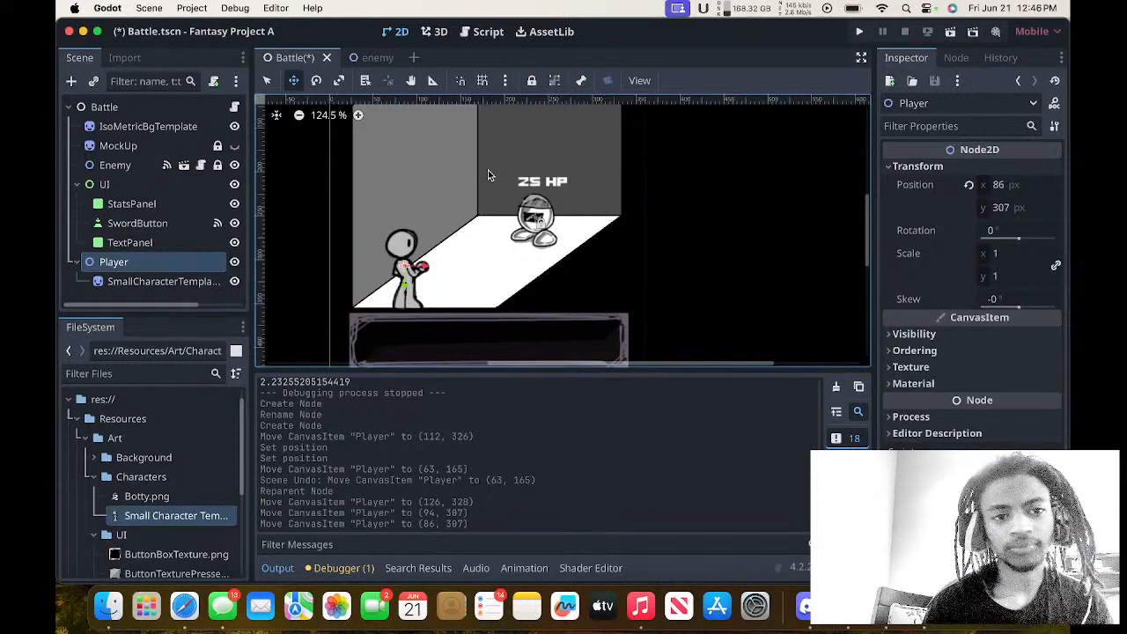
{"action": "key", "text": "super+s"}
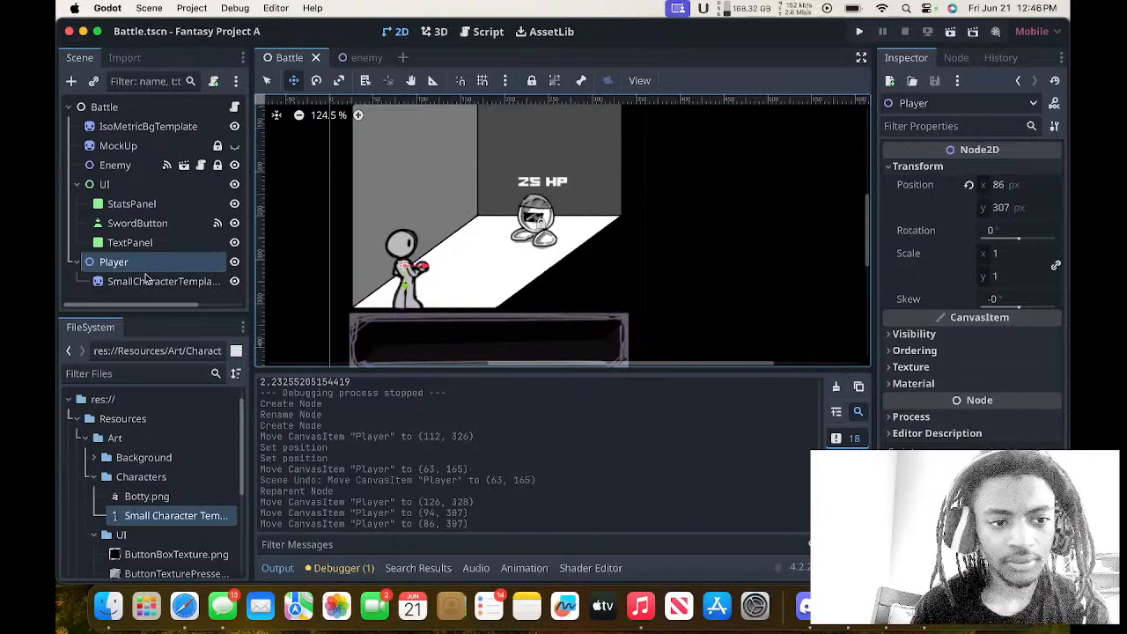
{"action": "left_click", "coordinate": [77, 263]}
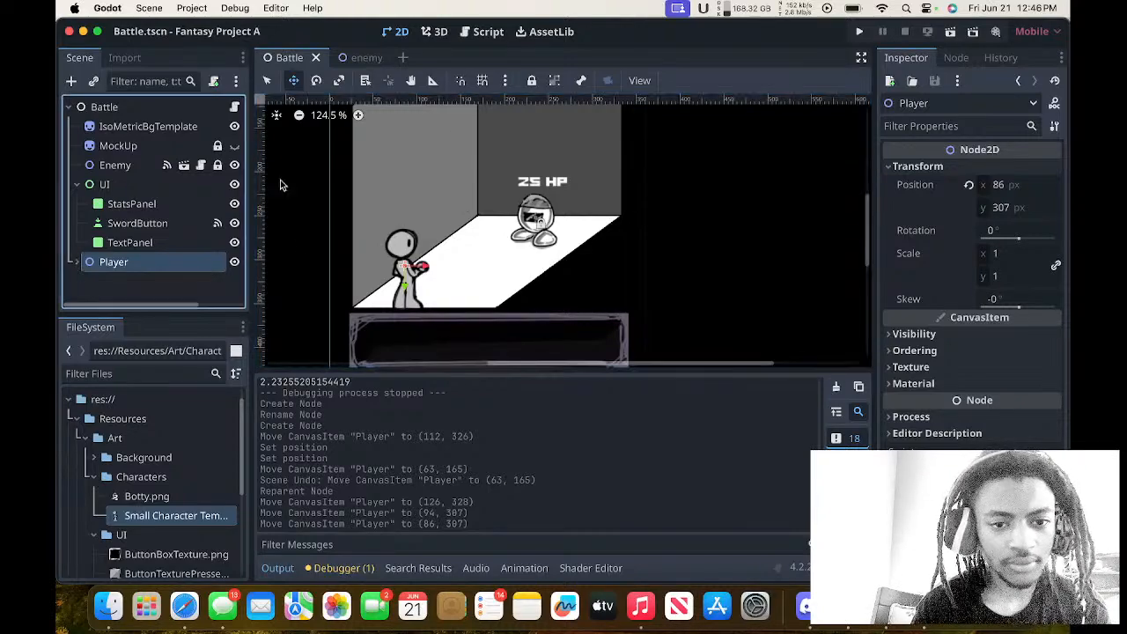
Run the game, attack the enemy several times with Stab, and close the game window.
{"action": "left_click", "coordinate": [883, 31]}
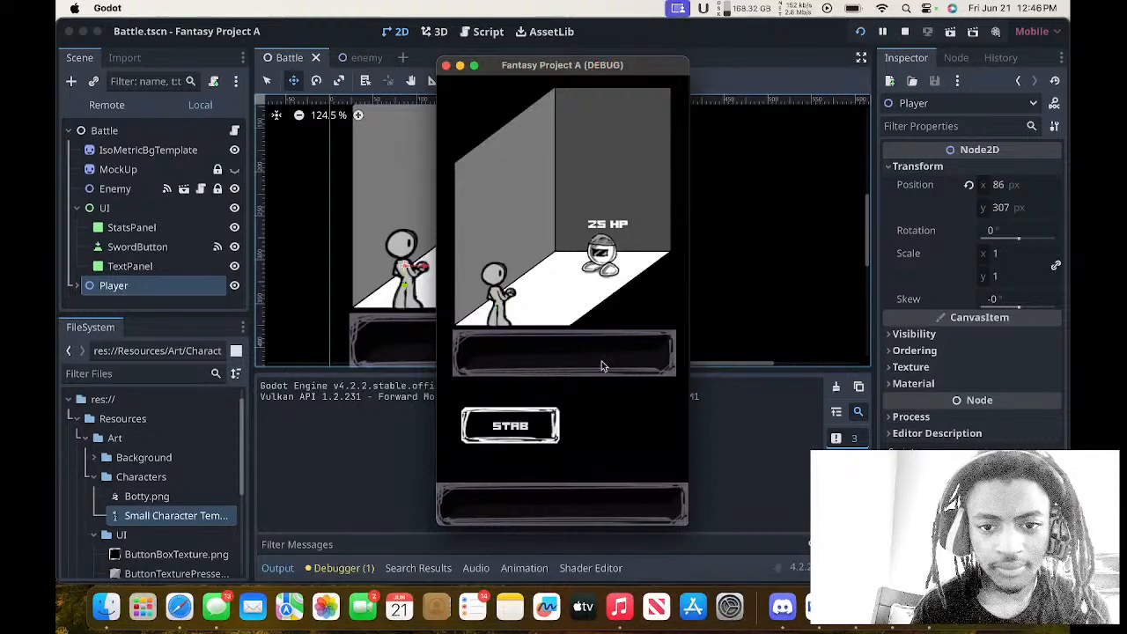
{"action": "left_click", "coordinate": [557, 426]}
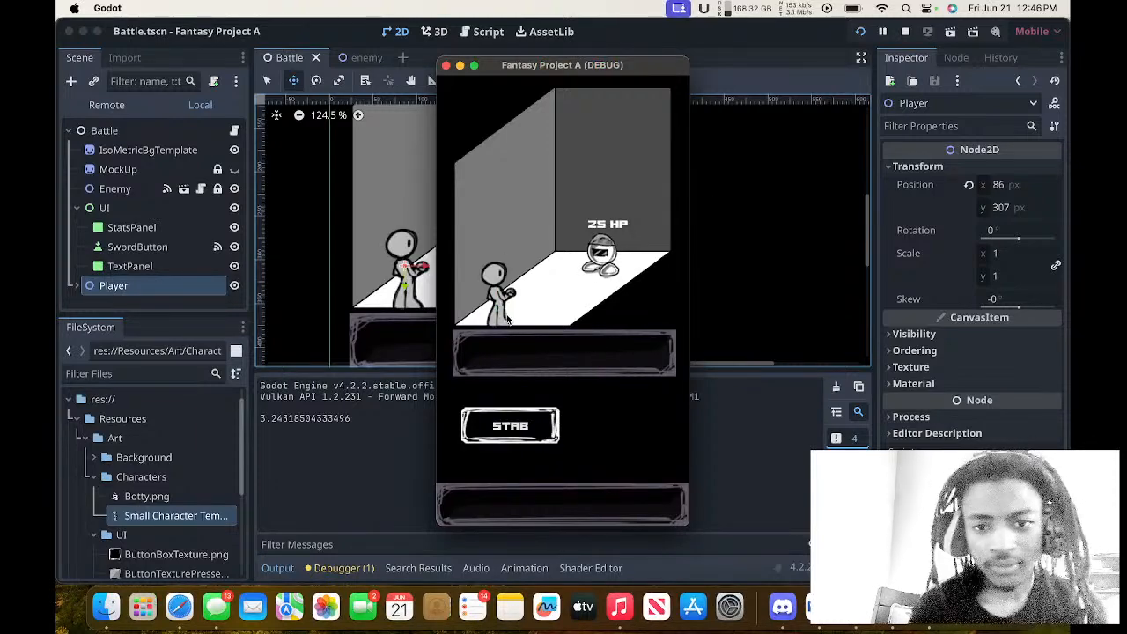
{"action": "key", "text": "space"}
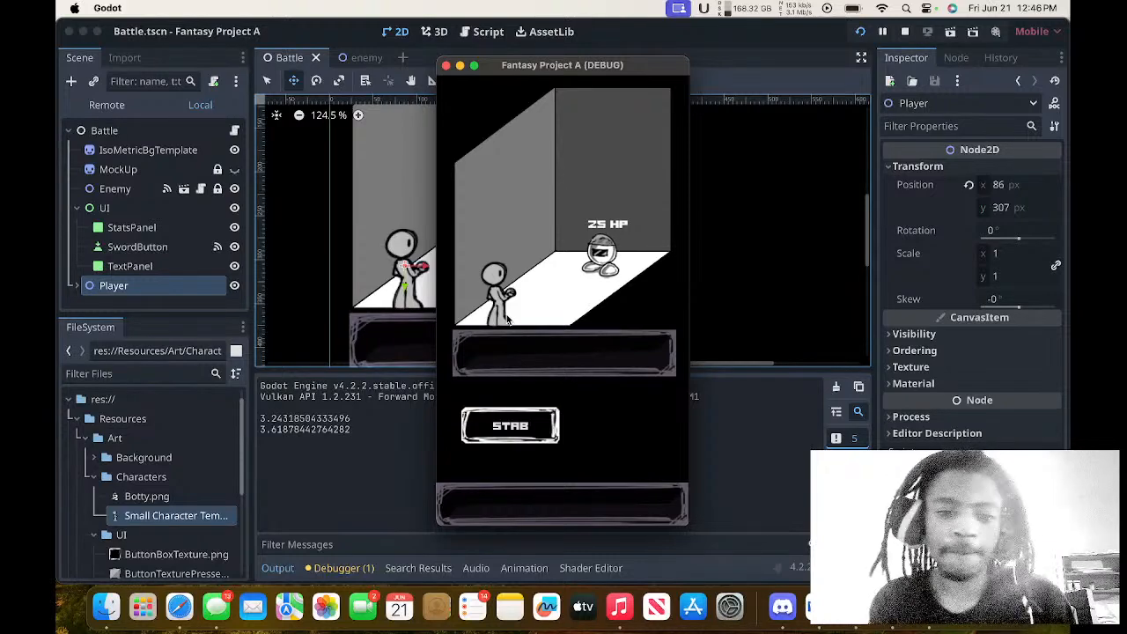
{"action": "left_click", "coordinate": [499, 413]}
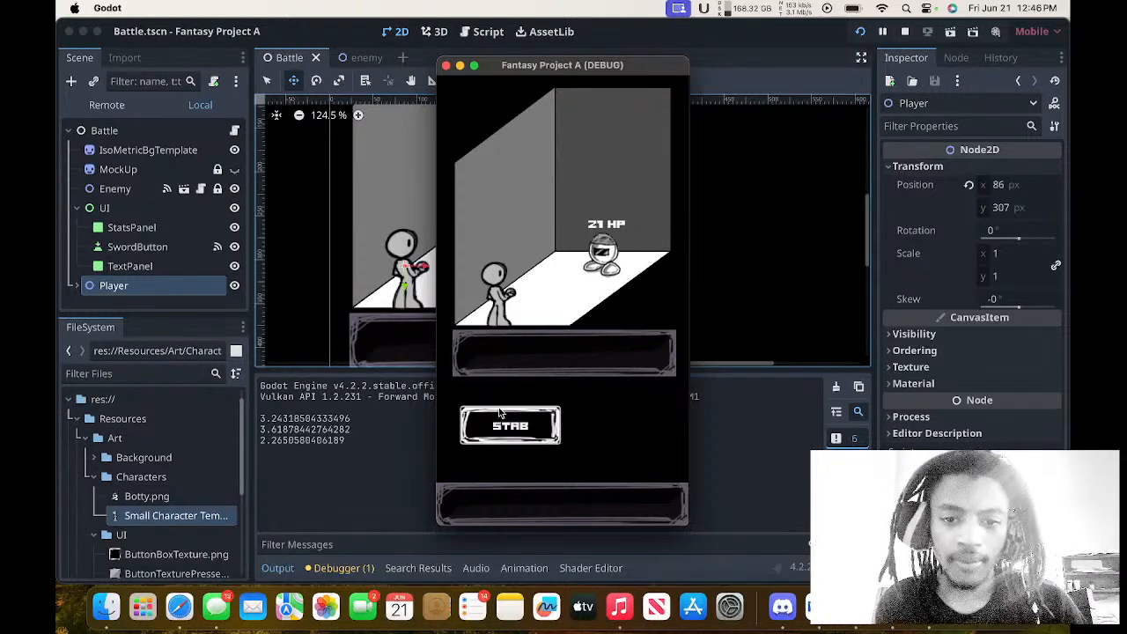
{"action": "left_click", "coordinate": [499, 413]}
{"action": "left_click", "coordinate": [499, 413]}
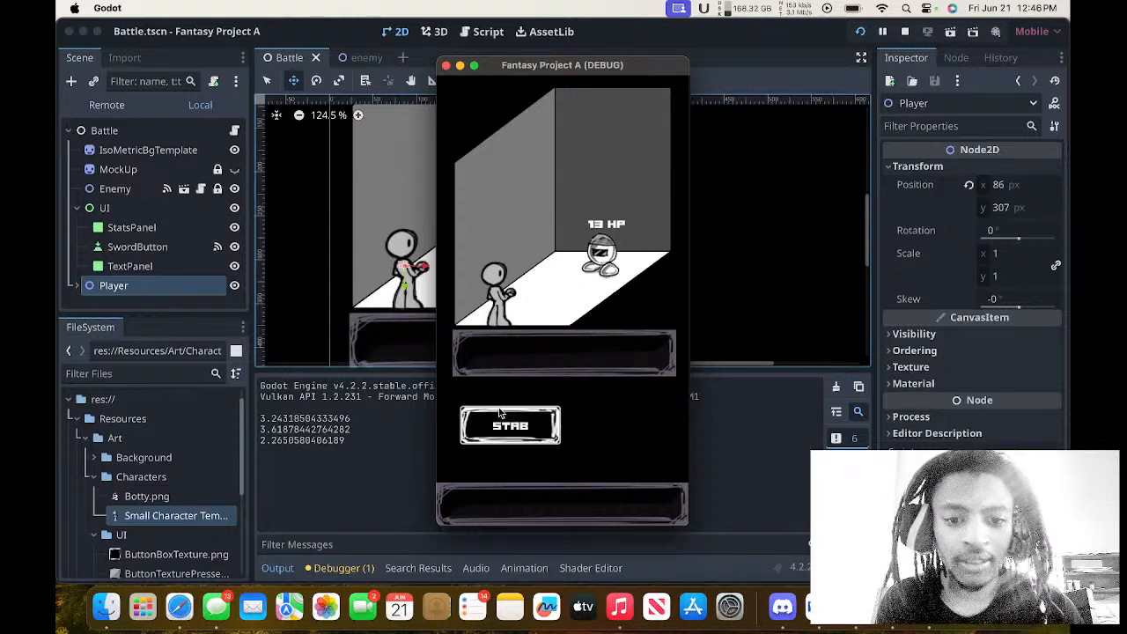
{"action": "left_click", "coordinate": [445, 65]}
{"action": "scroll", "coordinate": [457, 165], "scroll_direction": "down", "scroll_amount": 5}
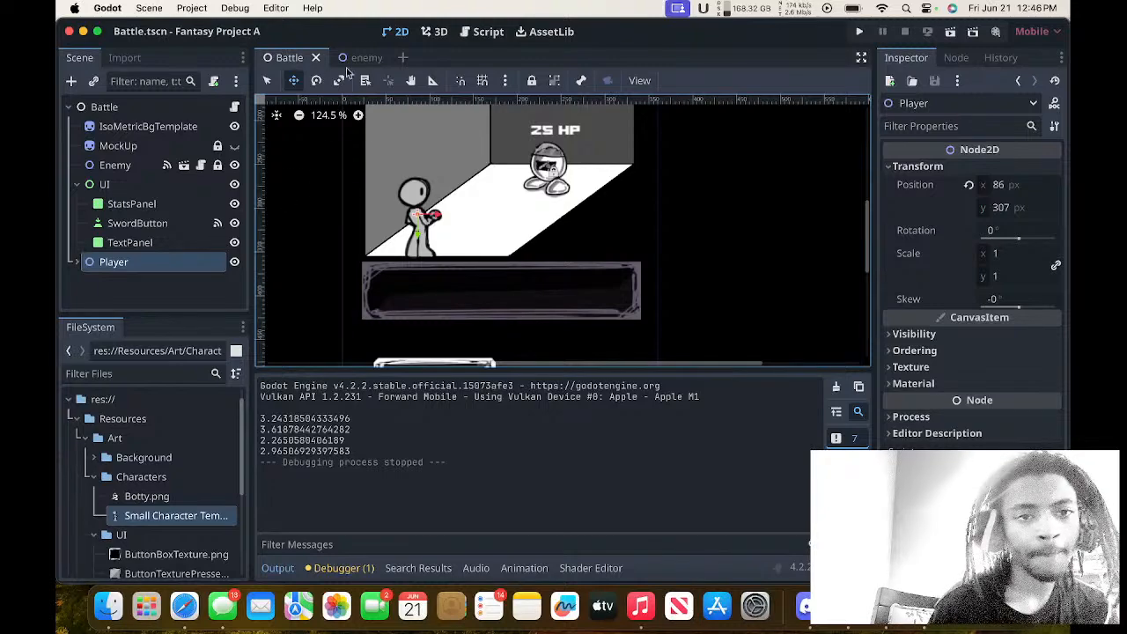
{"action": "left_click", "coordinate": [148, 248]}
{"action": "left_click", "coordinate": [147, 264]}
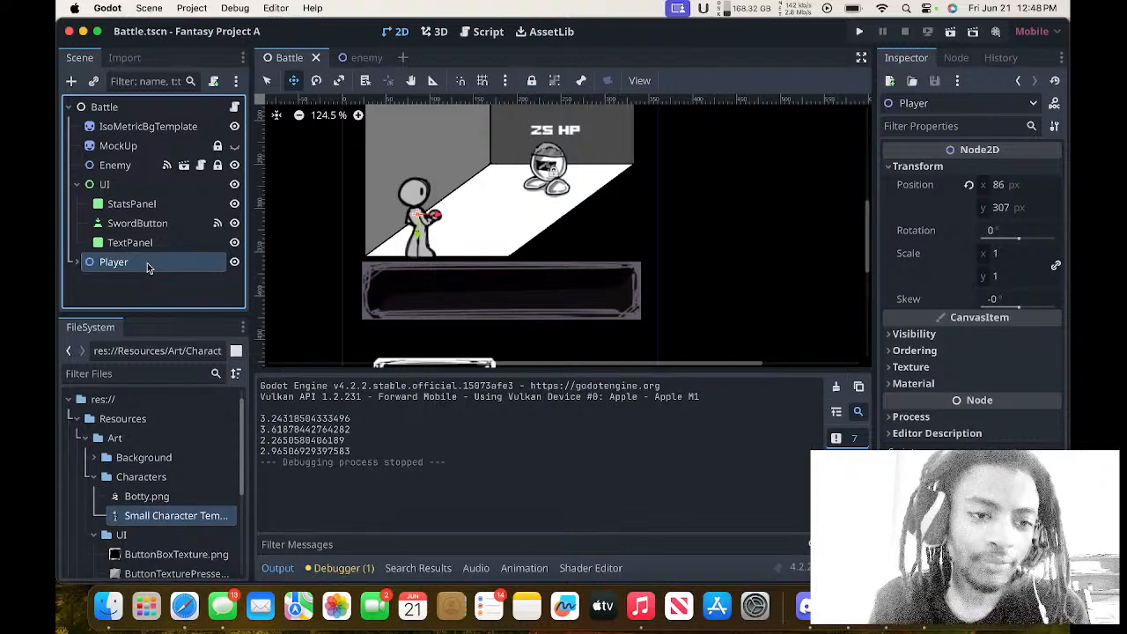
Add a GridContainer node as a child of the UI node.
{"action": "left_click", "coordinate": [123, 187]}
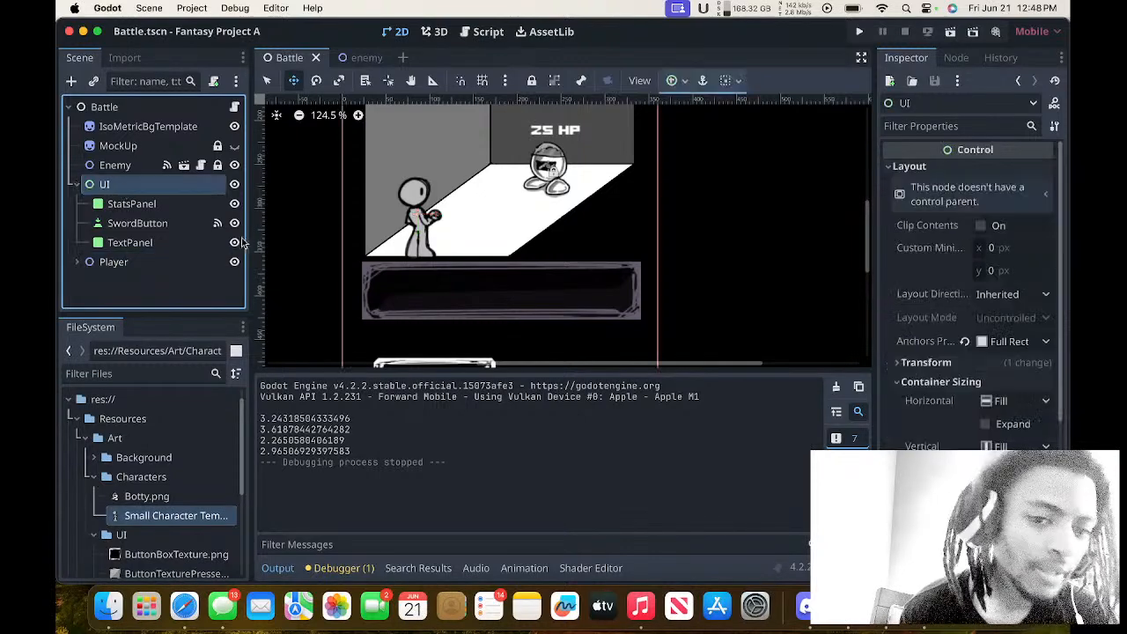
{"action": "scroll", "coordinate": [298, 240], "scroll_direction": "down", "scroll_amount": 2}
{"action": "scroll", "coordinate": [298, 244], "scroll_direction": "down", "scroll_amount": 1}
{"action": "left_click", "coordinate": [71, 81]}
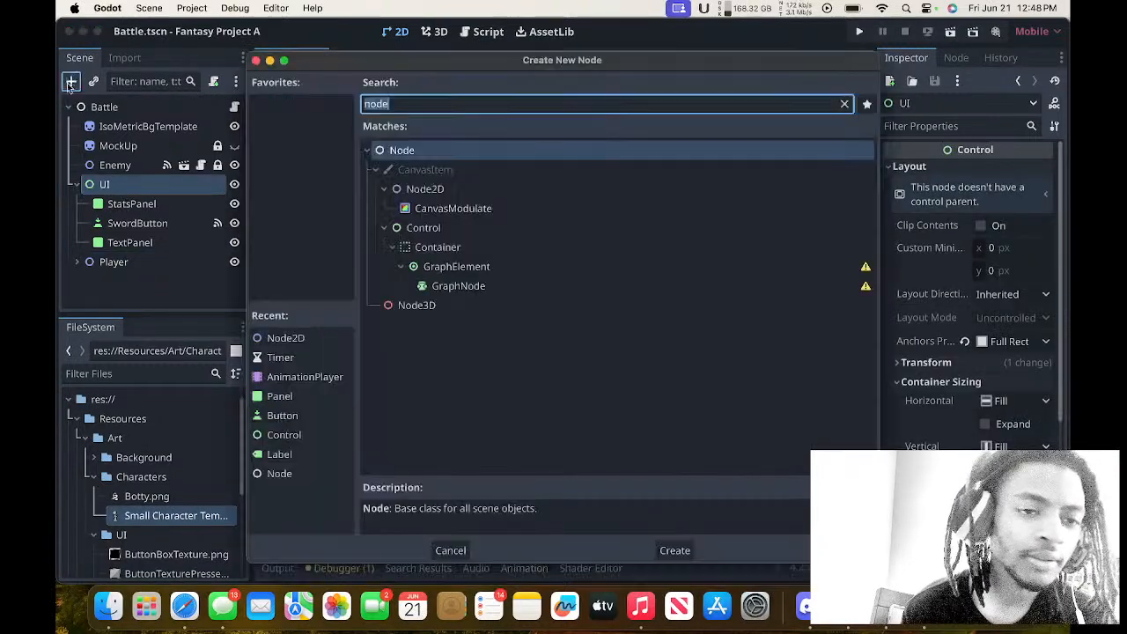
{"action": "type", "text": "cl"}
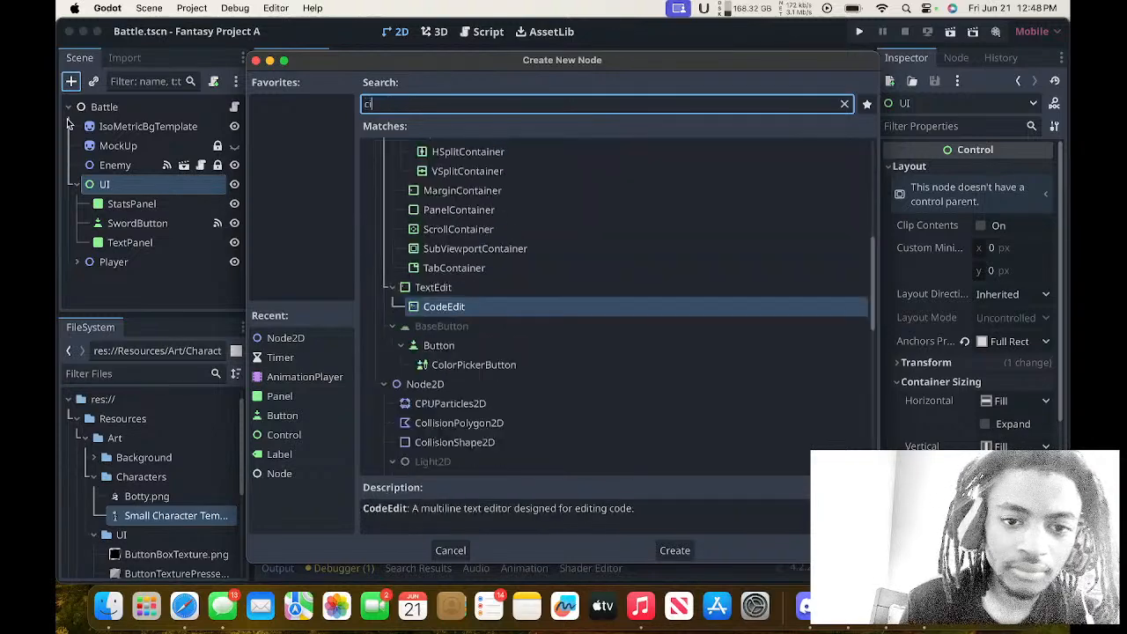
{"action": "key", "text": "BackSpace"}
{"action": "type", "text": "ont"}
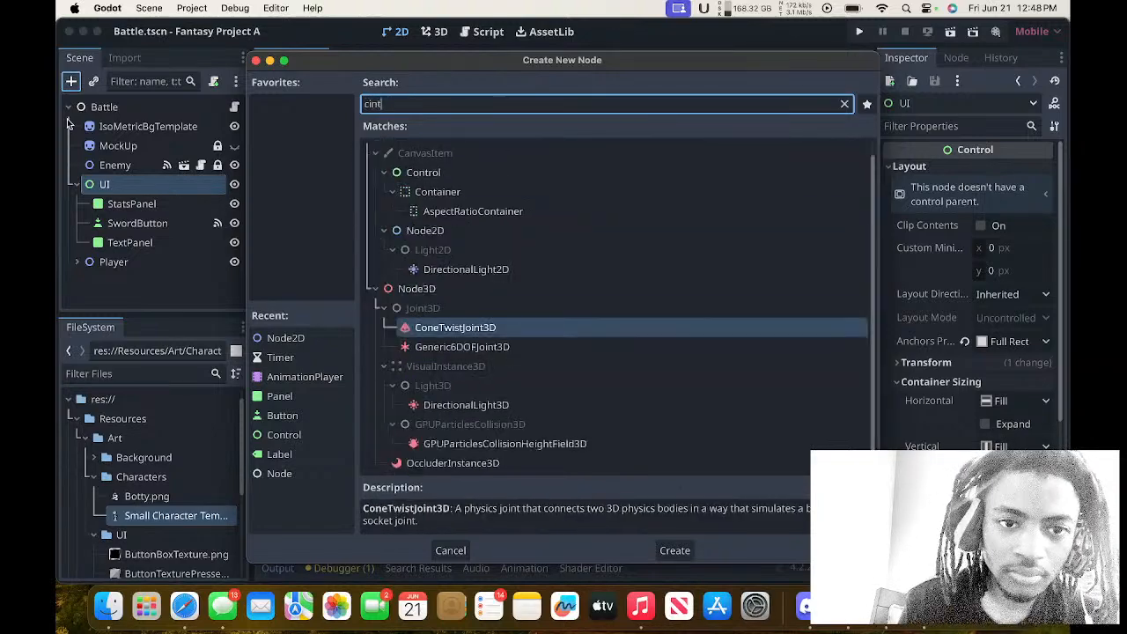
{"action": "key", "text": "BackSpace"}
{"action": "key", "text": "BackSpace"}
{"action": "key", "text": "BackSpace"}
{"action": "type", "text": "onts"}
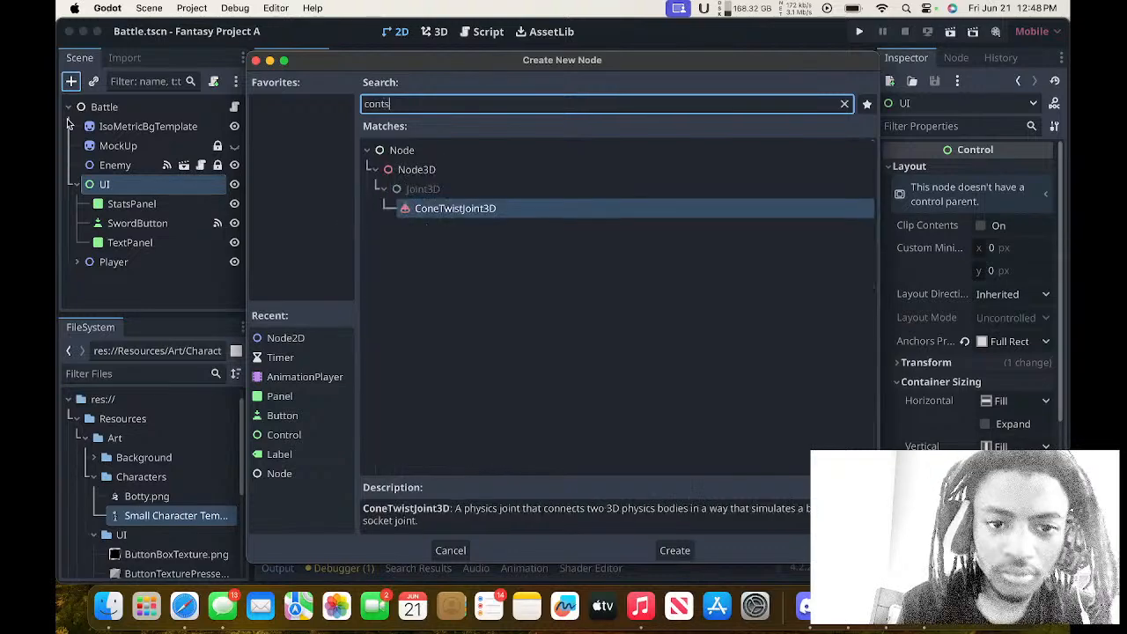
{"action": "key", "text": "BackSpace"}
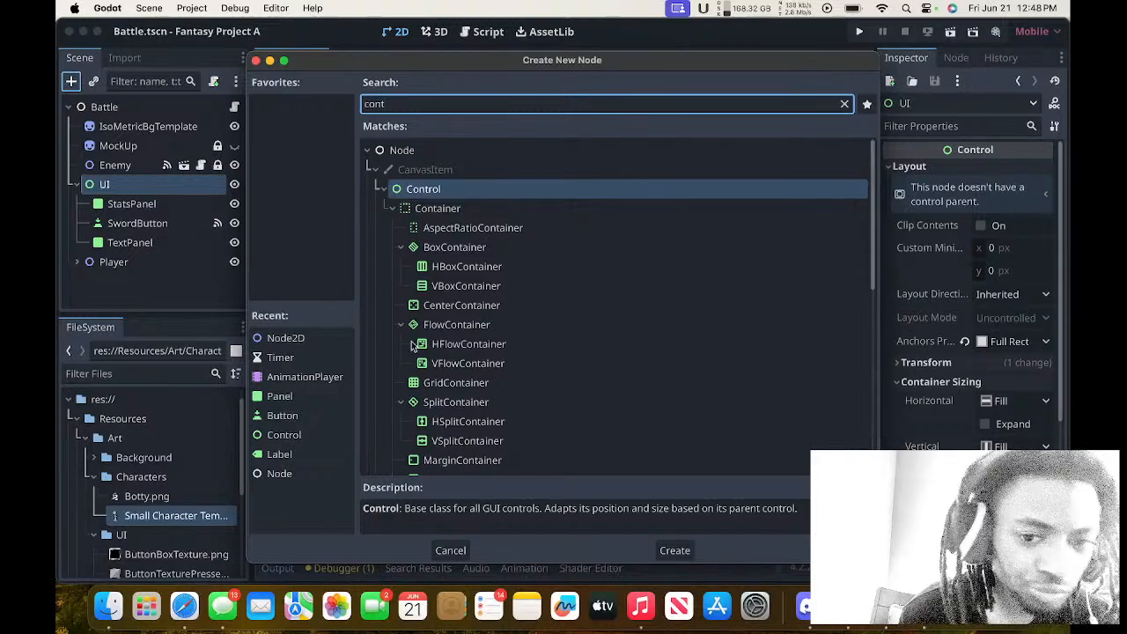
{"action": "scroll", "coordinate": [415, 345], "scroll_direction": "down", "scroll_amount": 3}
{"action": "left_click", "coordinate": [434, 315]}
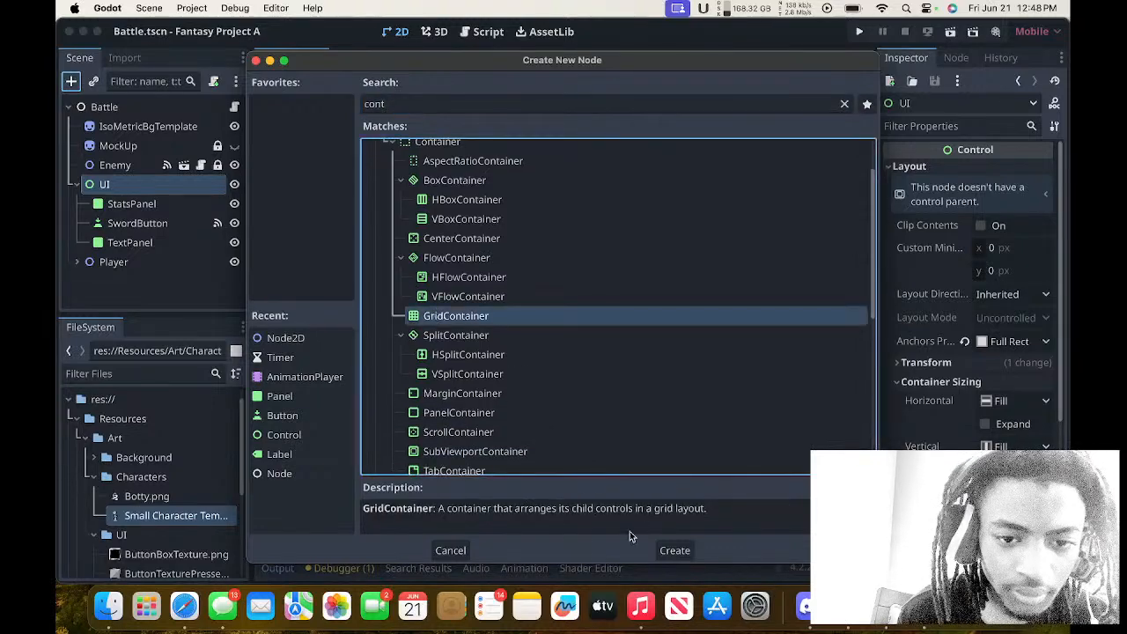
{"action": "left_click", "coordinate": [674, 550]}
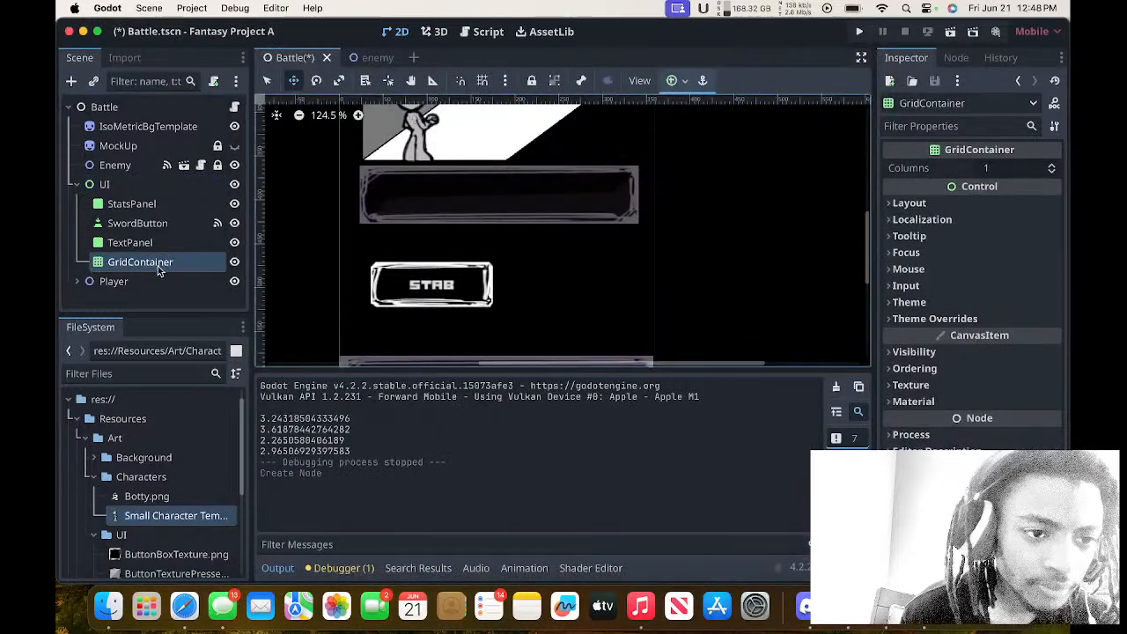
Reorder the GridContainer so it is the first child of the UI node, above StatsPanel.
{"action": "left_click_drag", "start_coordinate": [157, 266], "coordinate": [147, 197]}
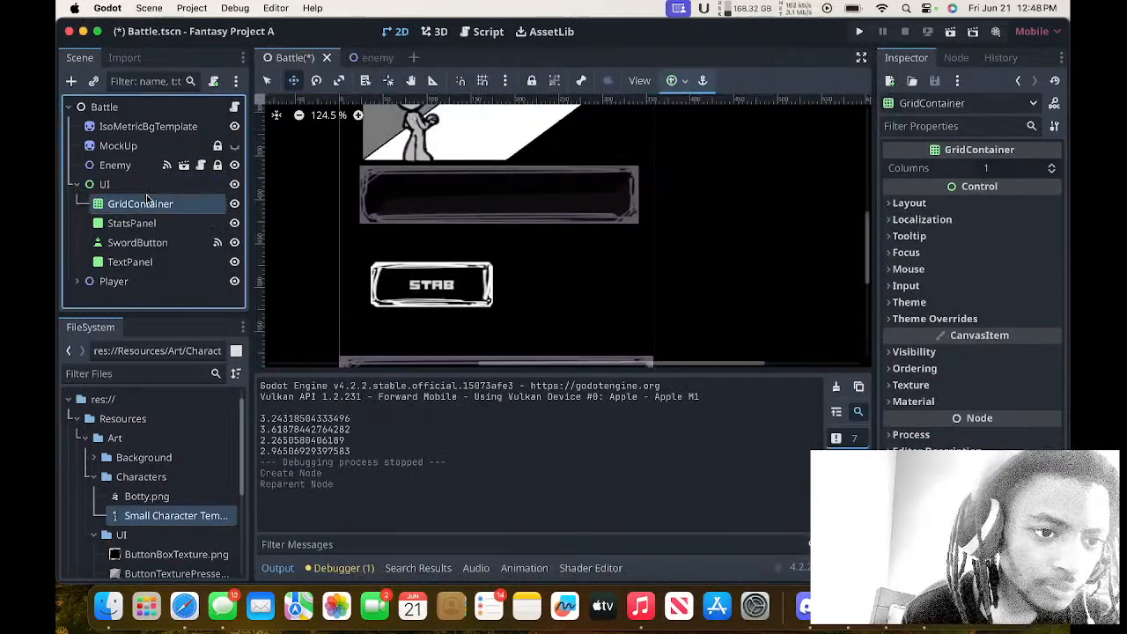
{"action": "mouse_move", "coordinate": [151, 243]}
{"action": "left_mouse_down"}
{"action": "mouse_move", "coordinate": [146, 207]}
{"action": "mouse_move", "coordinate": [145, 244]}
{"action": "left_mouse_up"}
{"action": "left_click", "coordinate": [151, 210]}
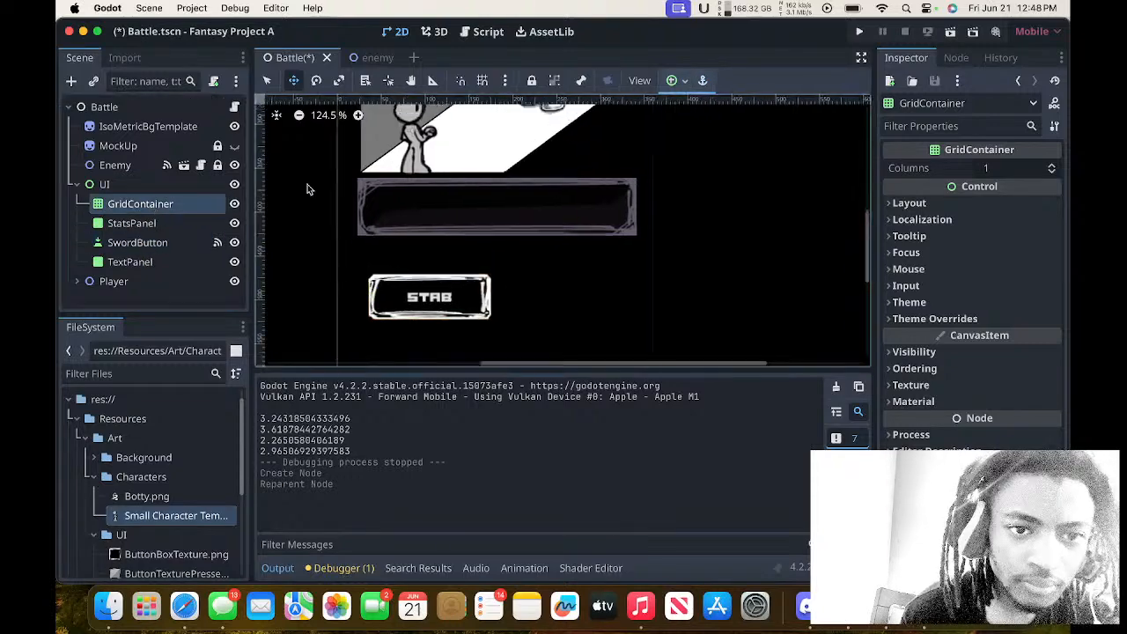
Apply the centre anchor preset to the GridContainer.
{"action": "scroll", "coordinate": [308, 184], "scroll_direction": "up", "scroll_amount": 5}
{"action": "scroll", "coordinate": [308, 184], "scroll_direction": "down", "scroll_amount": 2}
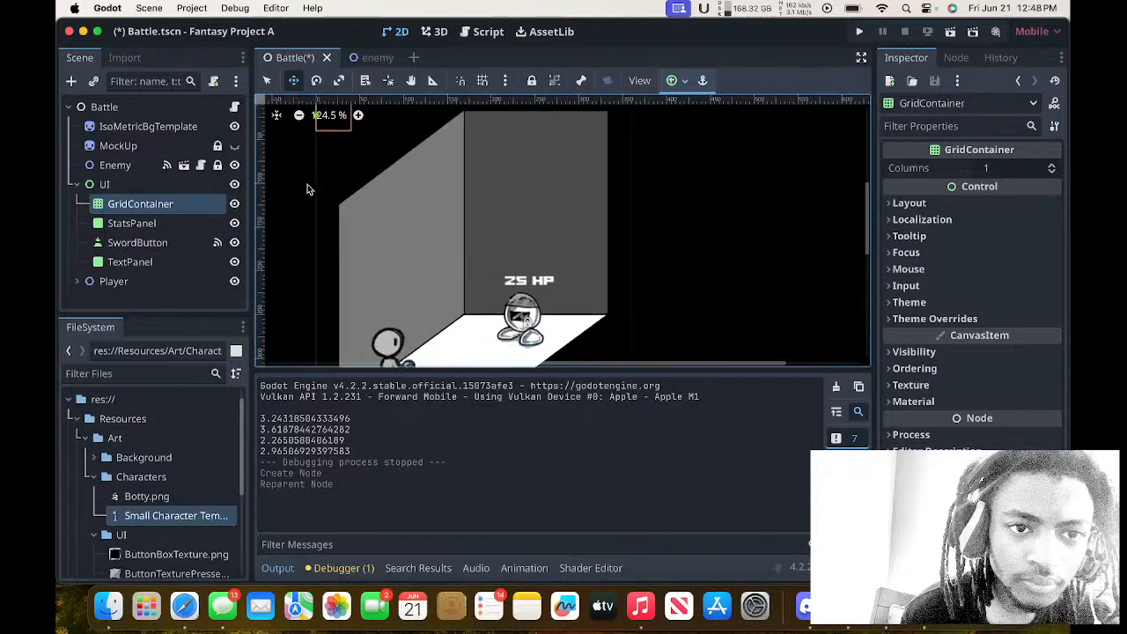
{"action": "left_click_drag", "start_coordinate": [320, 170], "coordinate": [447, 317]}
{"action": "scroll", "coordinate": [447, 317], "scroll_direction": "down", "scroll_amount": 10}
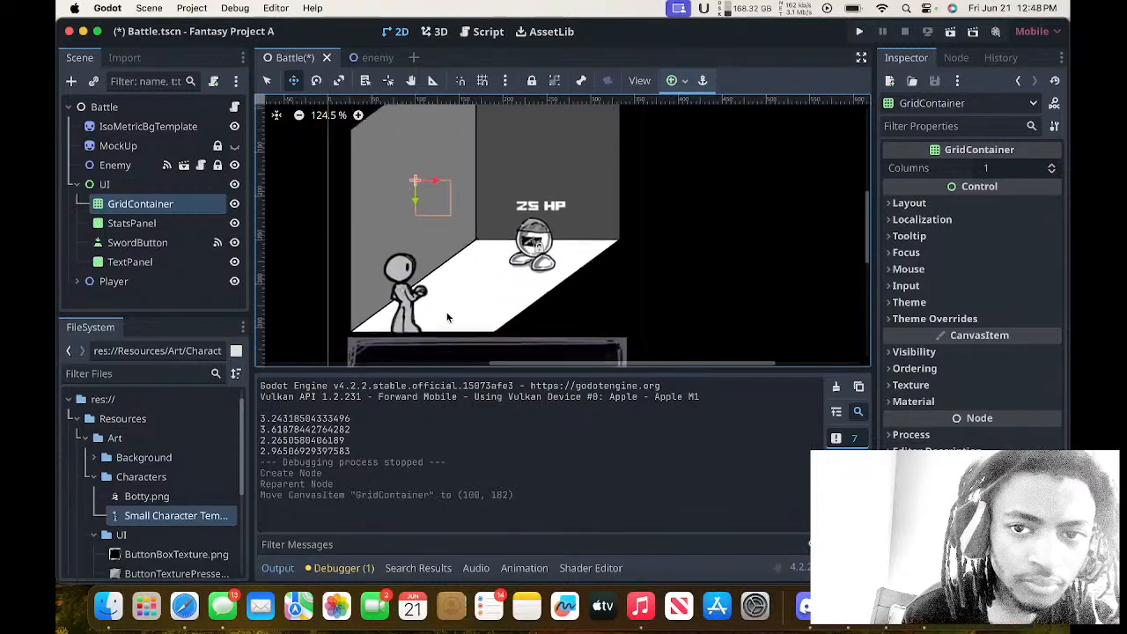
{"action": "left_click", "coordinate": [670, 81]}
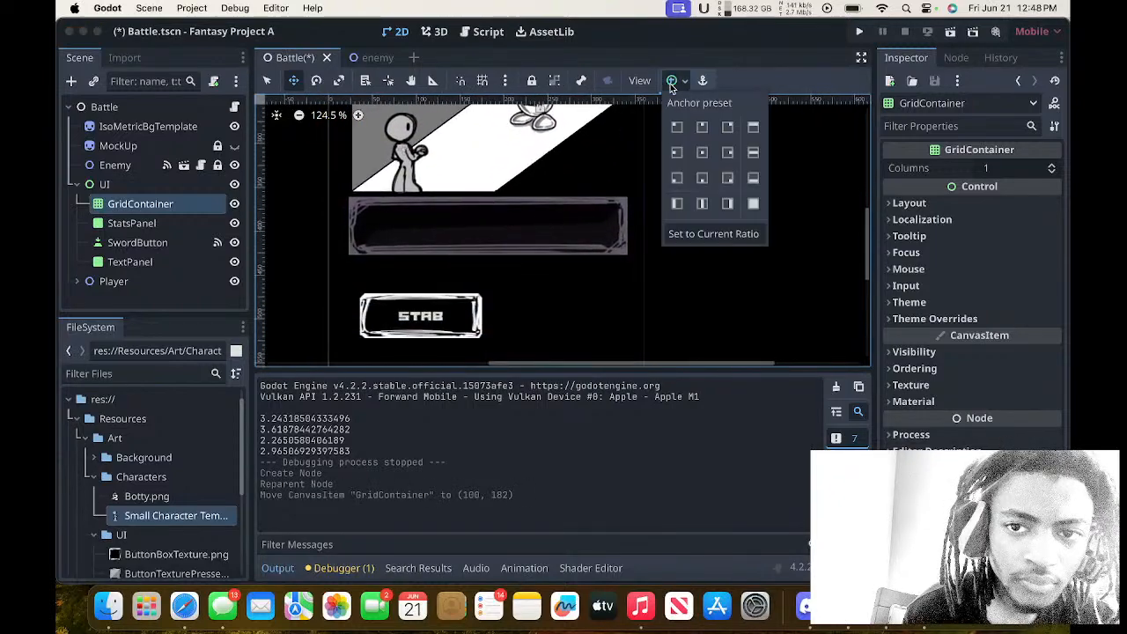
{"action": "left_click", "coordinate": [702, 153]}
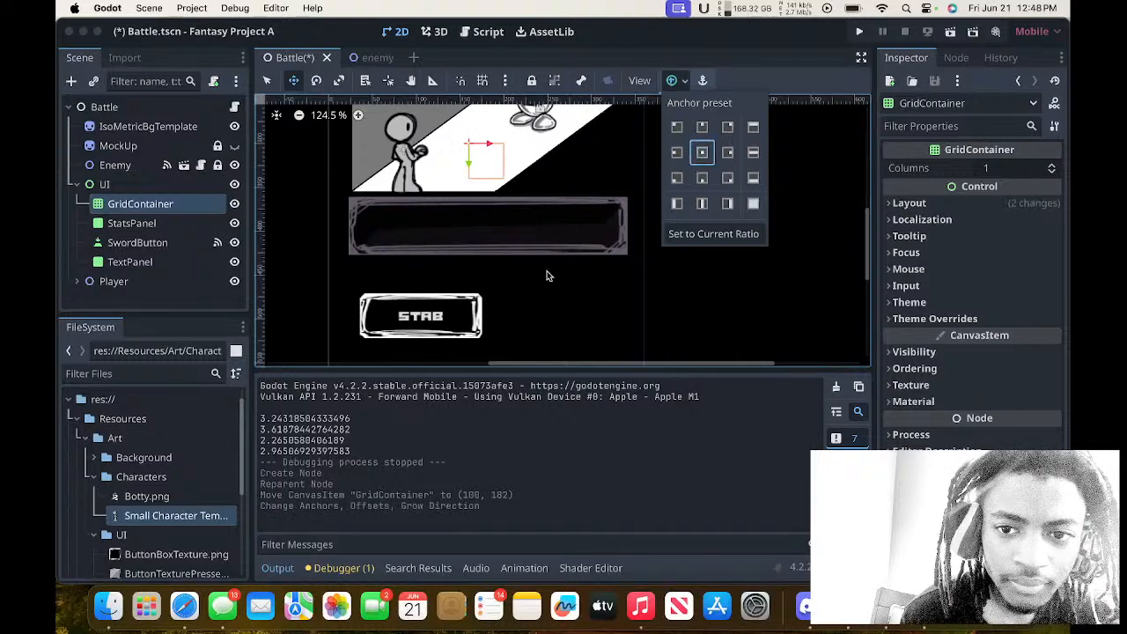
{"action": "scroll", "coordinate": [546, 273], "scroll_direction": "down", "scroll_amount": 2}
{"action": "left_click", "coordinate": [499, 141]}
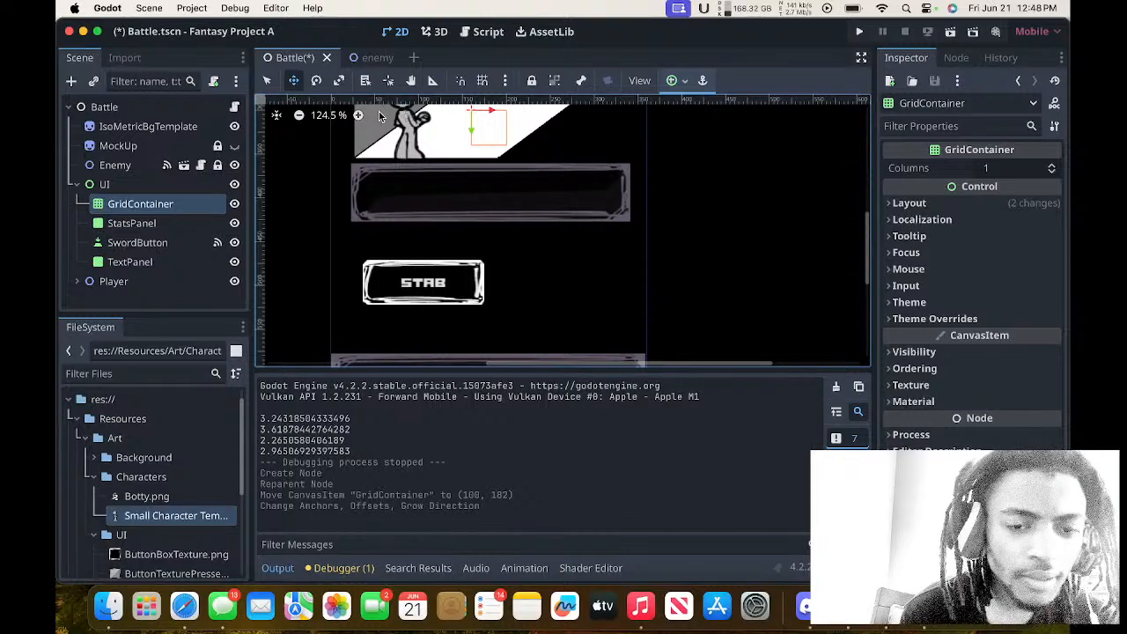
{"action": "left_click_drag", "start_coordinate": [486, 135], "coordinate": [509, 259]}
{"action": "key", "text": "super+z"}
{"action": "key", "text": "super+z"}
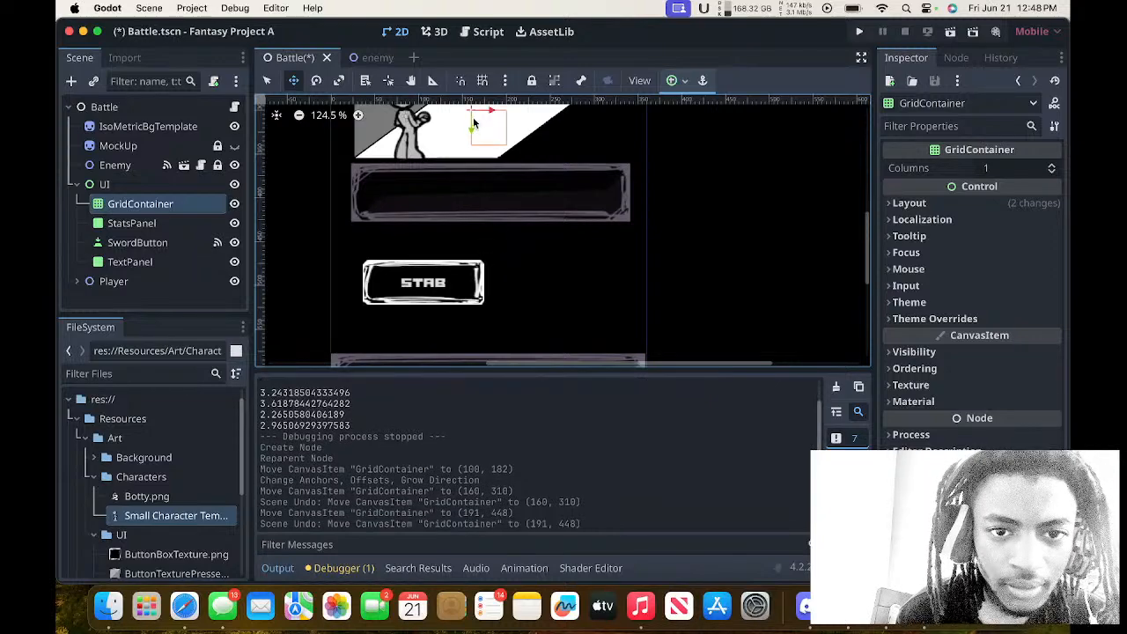
Move the GridContainer down to (163, 479) and resize it to 309 × 140 to fill the space around the Stab button between the panels.
{"action": "left_click_drag", "start_coordinate": [471, 134], "coordinate": [494, 272]}
{"action": "left_click", "coordinate": [267, 79]}
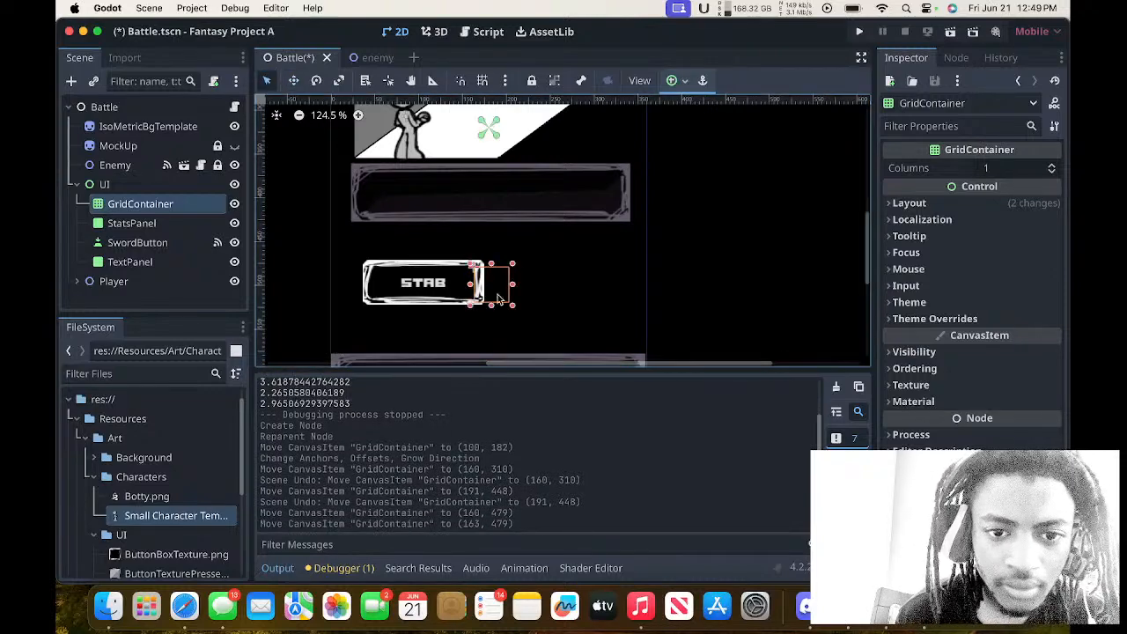
{"action": "left_click_drag", "start_coordinate": [470, 262], "coordinate": [352, 227]}
{"action": "left_click_drag", "start_coordinate": [513, 228], "coordinate": [631, 224]}
{"action": "left_click_drag", "start_coordinate": [492, 306], "coordinate": [491, 354]}
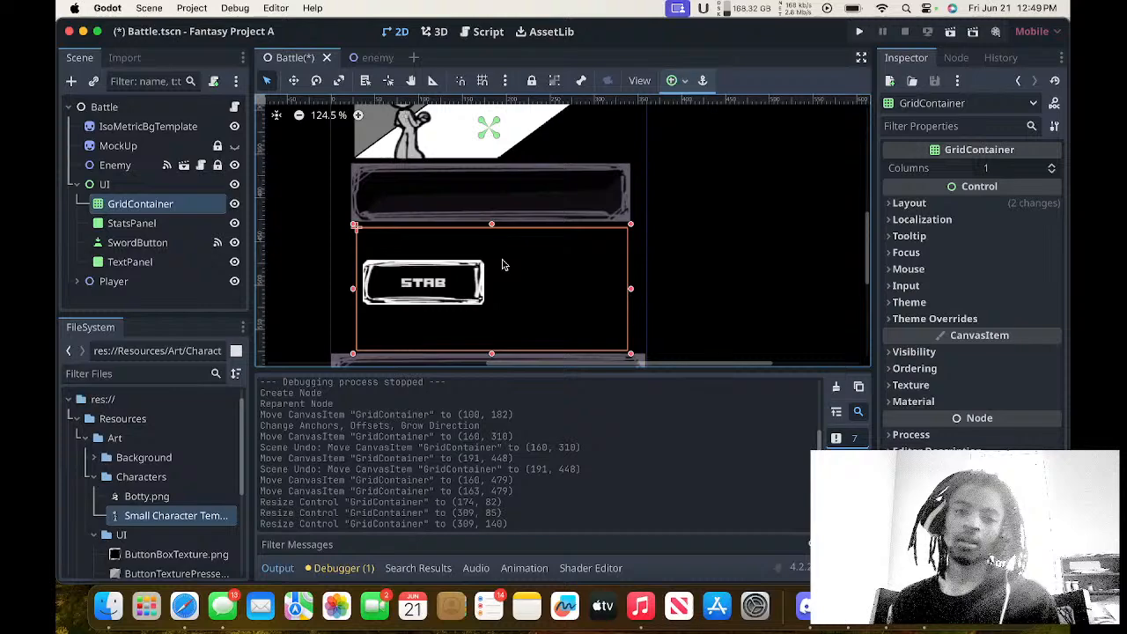
{"action": "scroll", "coordinate": [502, 264], "scroll_direction": "down", "scroll_amount": 1}
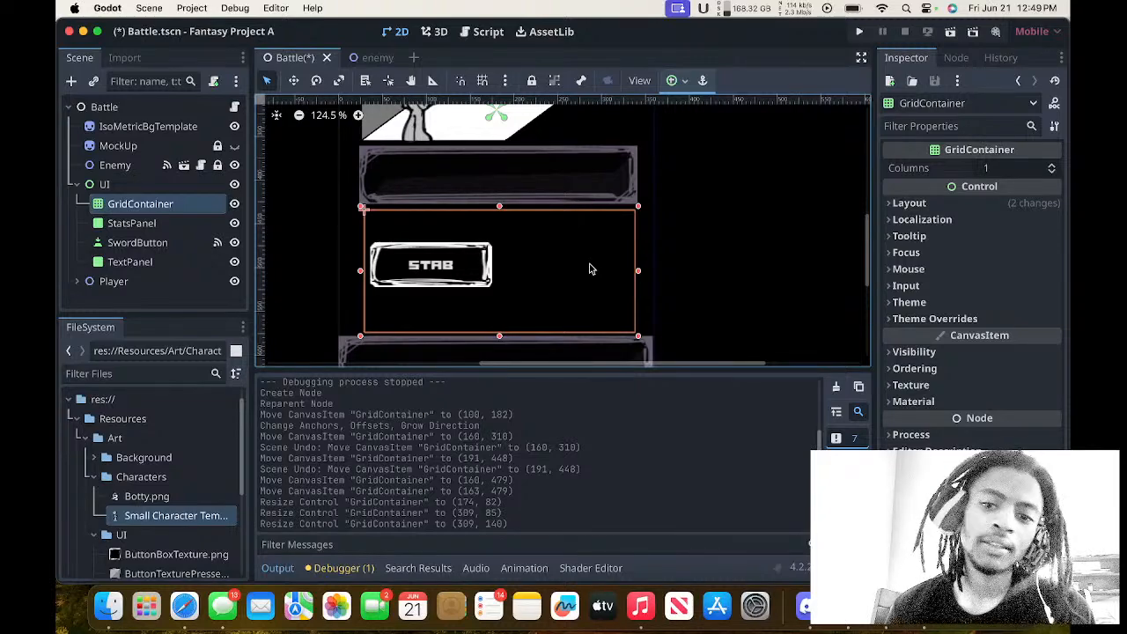
{"action": "right_click", "coordinate": [500, 141]}
{"action": "left_click", "coordinate": [375, 183]}
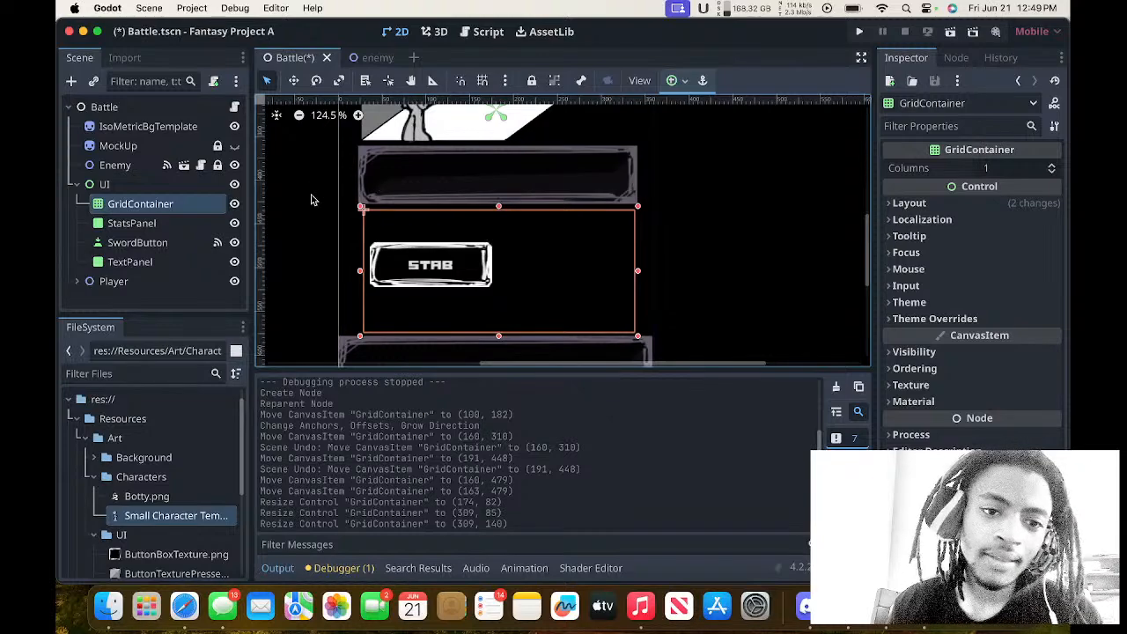
{"action": "scroll", "coordinate": [333, 195], "scroll_direction": "up", "scroll_amount": 5}
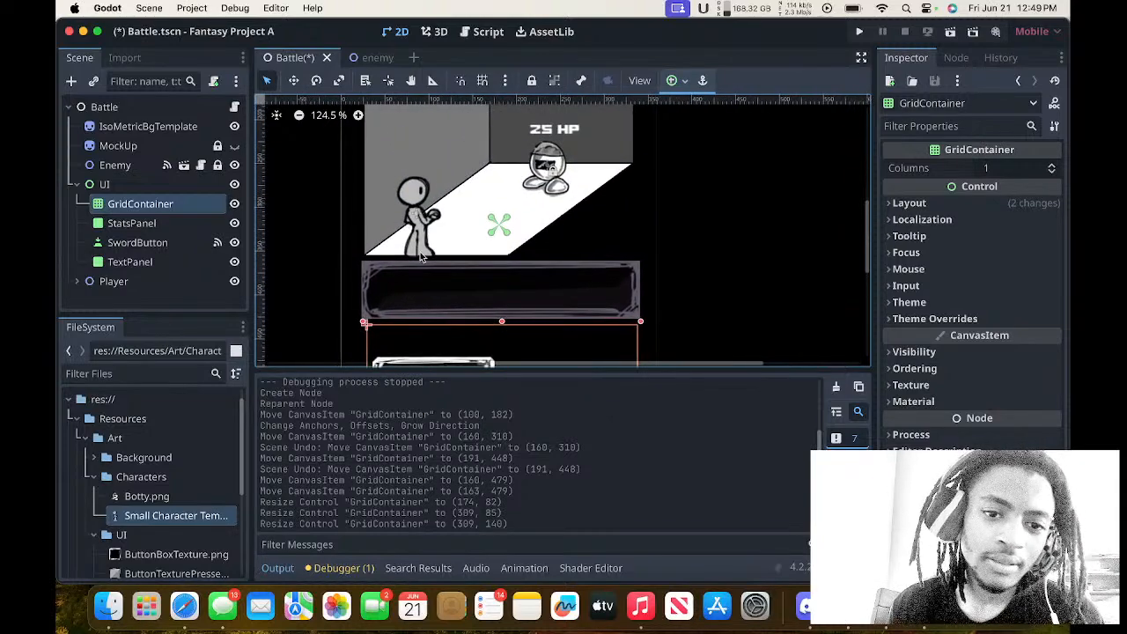
{"action": "scroll", "coordinate": [420, 254], "scroll_direction": "down", "scroll_amount": 5}
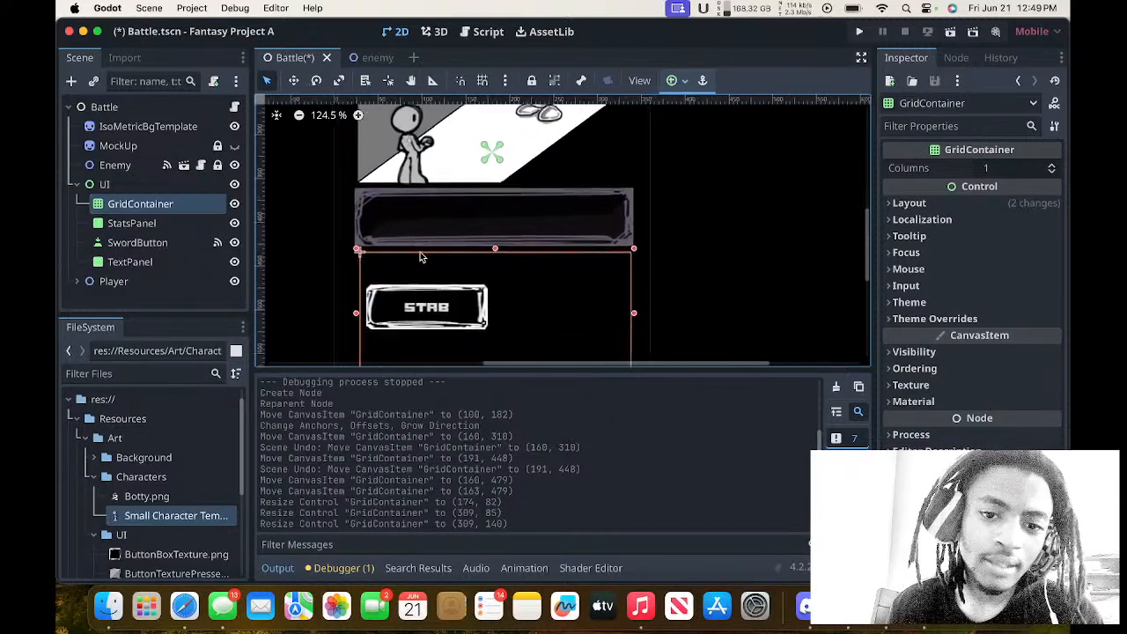
Set the GridContainer's anchors to the current ratio.
{"action": "left_click", "coordinate": [677, 80]}
{"action": "left_click", "coordinate": [683, 233]}
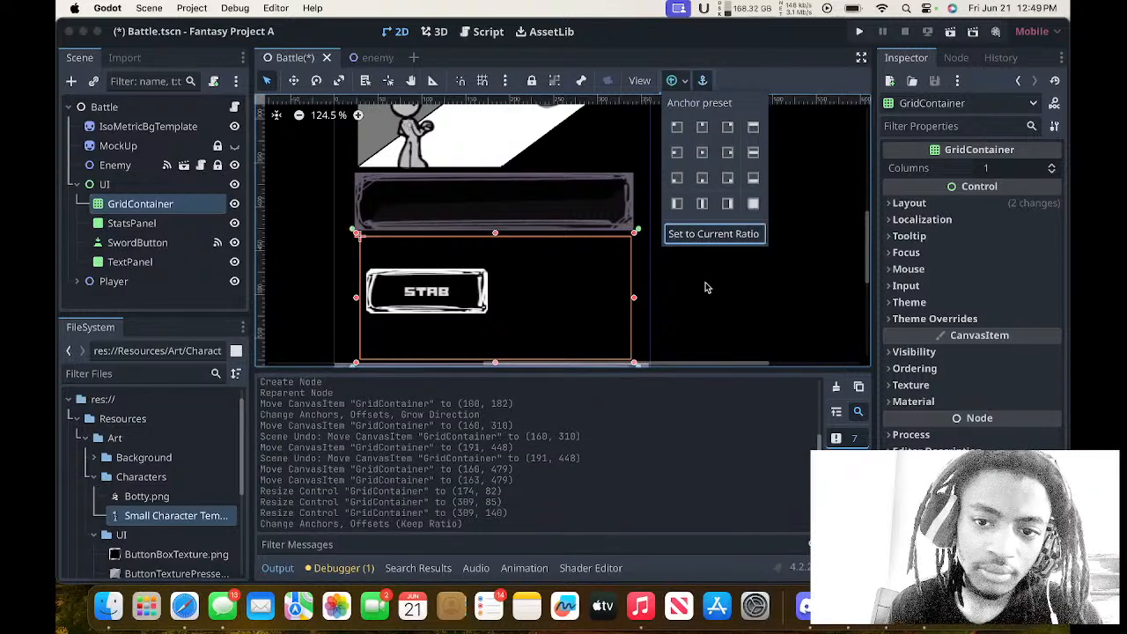
{"action": "scroll", "coordinate": [705, 288], "scroll_direction": "down", "scroll_amount": 2}
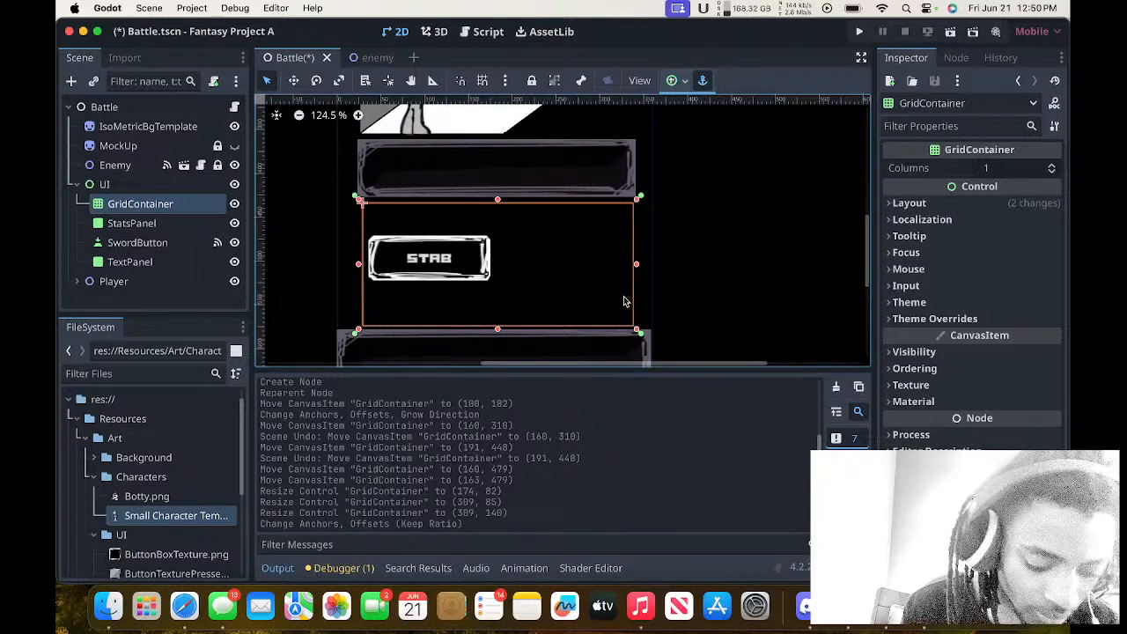
Set the GridContainer's number of columns to 2.
{"action": "left_click", "coordinate": [1001, 170]}
{"action": "type", "text": "2"}
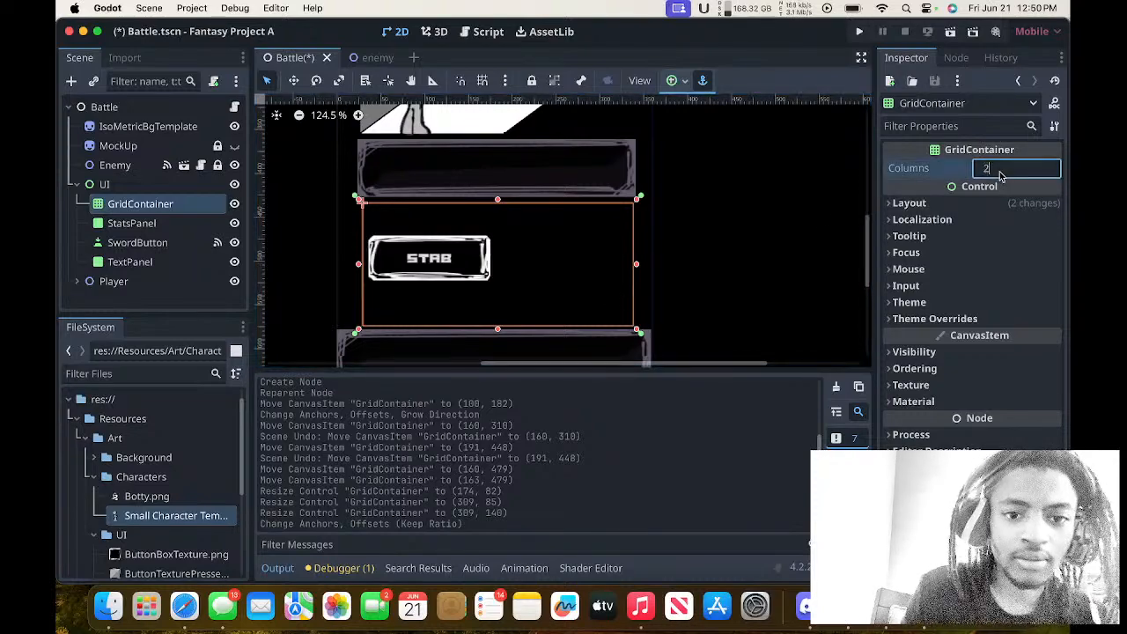
{"action": "key", "text": "Return"}
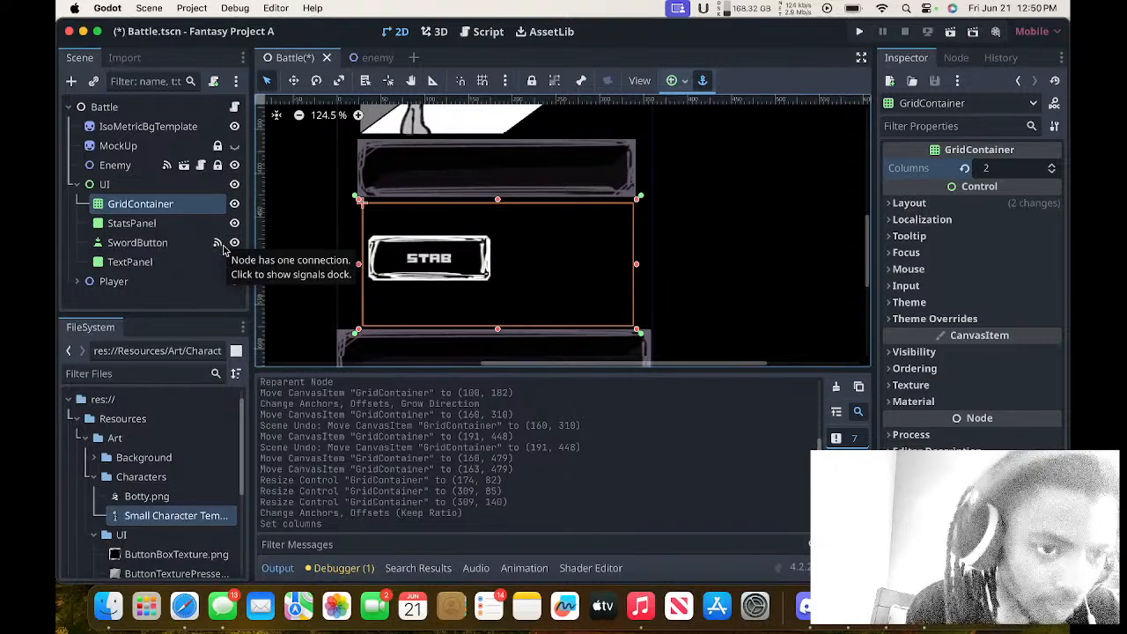
Add a Button node as a child of the GridContainer.
{"action": "left_click", "coordinate": [189, 224]}
{"action": "left_click", "coordinate": [186, 245]}
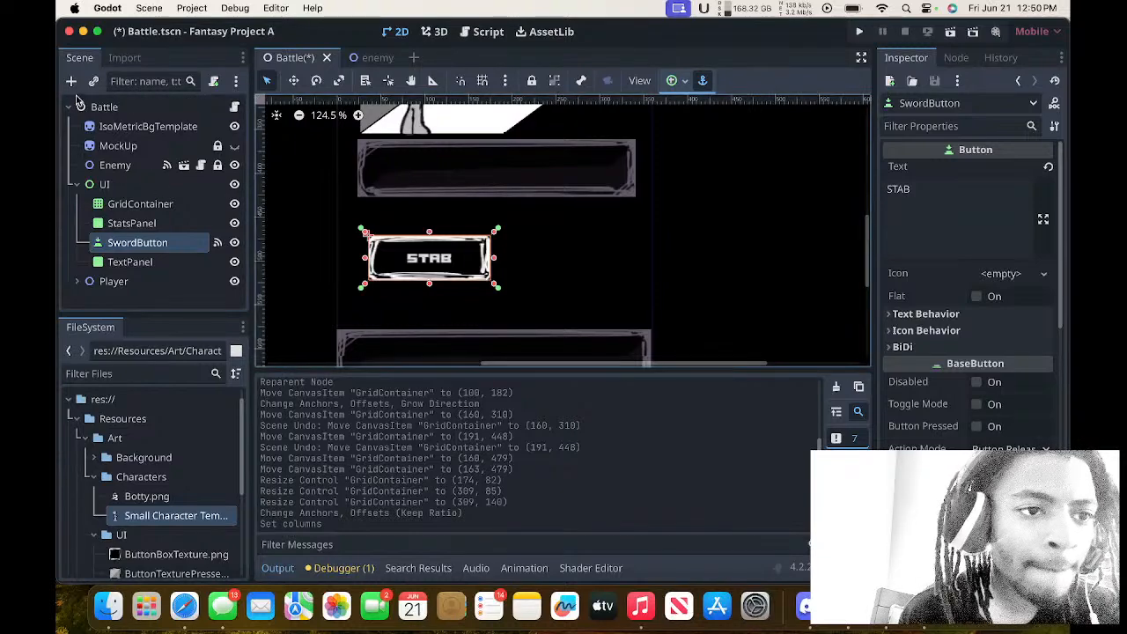
{"action": "left_click", "coordinate": [119, 201]}
{"action": "left_click", "coordinate": [71, 81]}
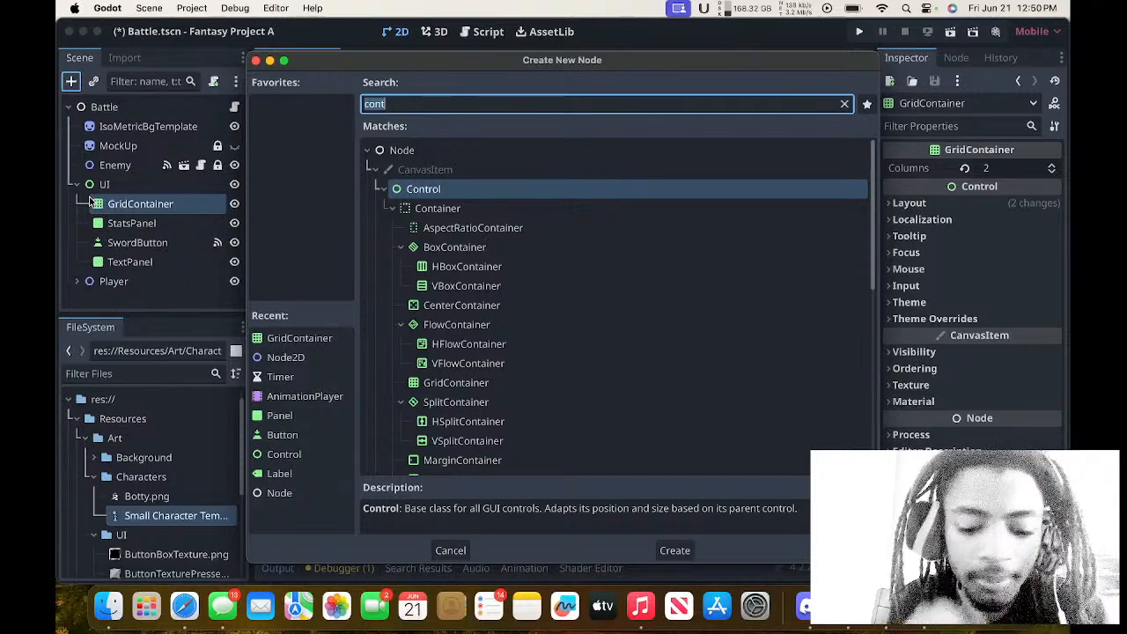
{"action": "type", "text": "but"}
{"action": "key", "text": "Return"}
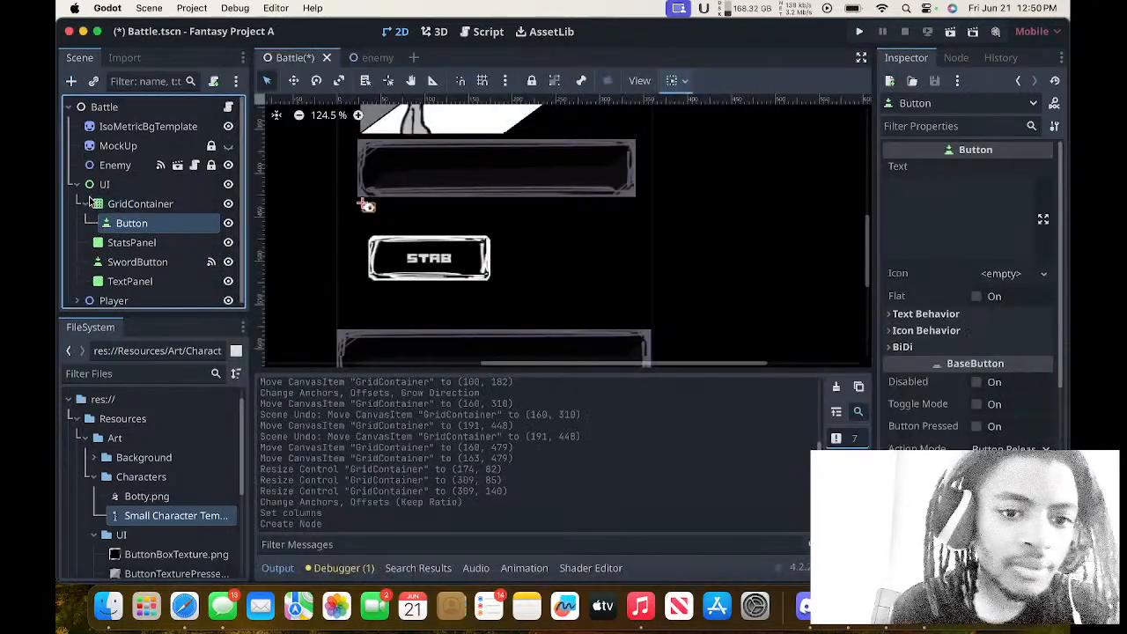
{"action": "left_click", "coordinate": [145, 204]}
{"action": "left_click", "coordinate": [144, 223]}
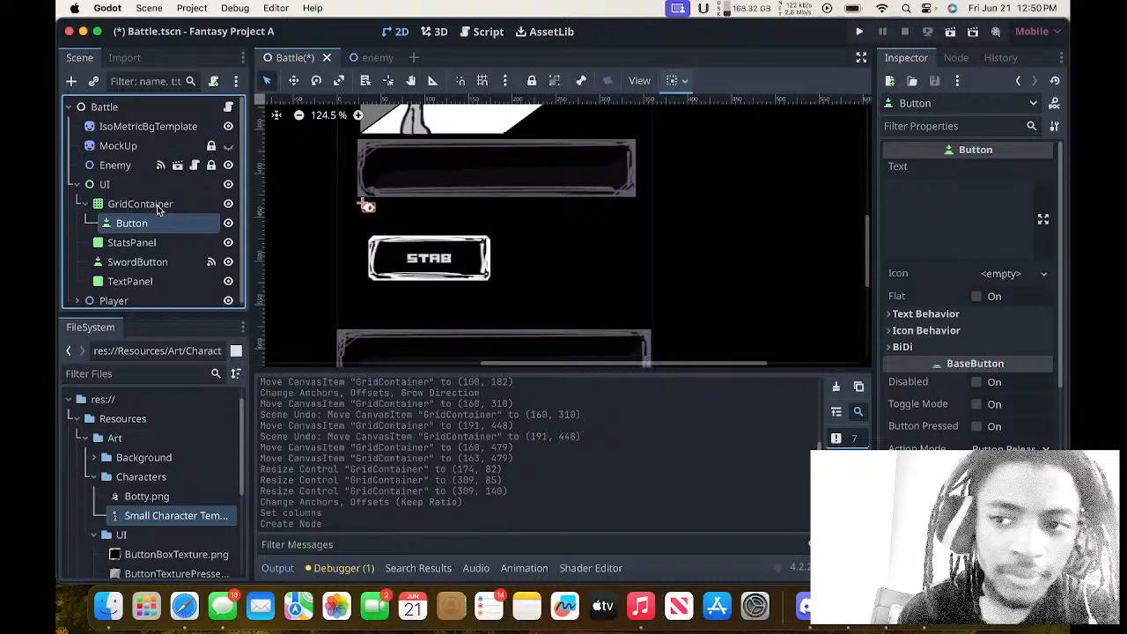
Examine the new Button's BiDi options and the GridContainer's Layout, Localization and Tooltip properties for a way to control the button layout.
{"action": "scroll", "coordinate": [393, 219], "scroll_direction": "up", "scroll_amount": 3}
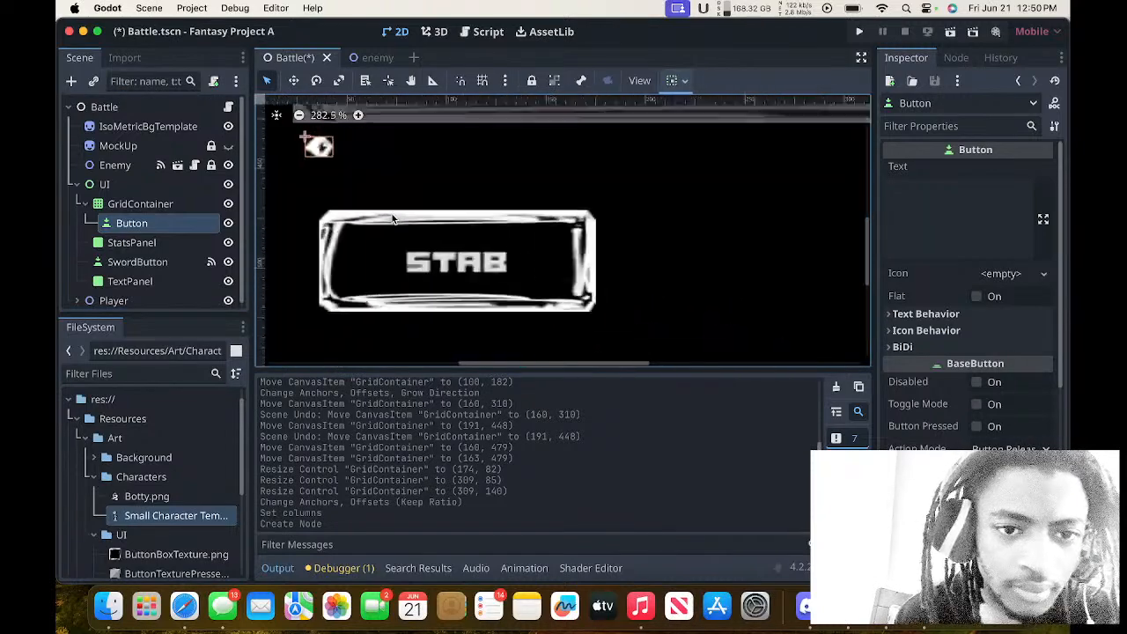
{"action": "scroll", "coordinate": [393, 218], "scroll_direction": "up", "scroll_amount": 2}
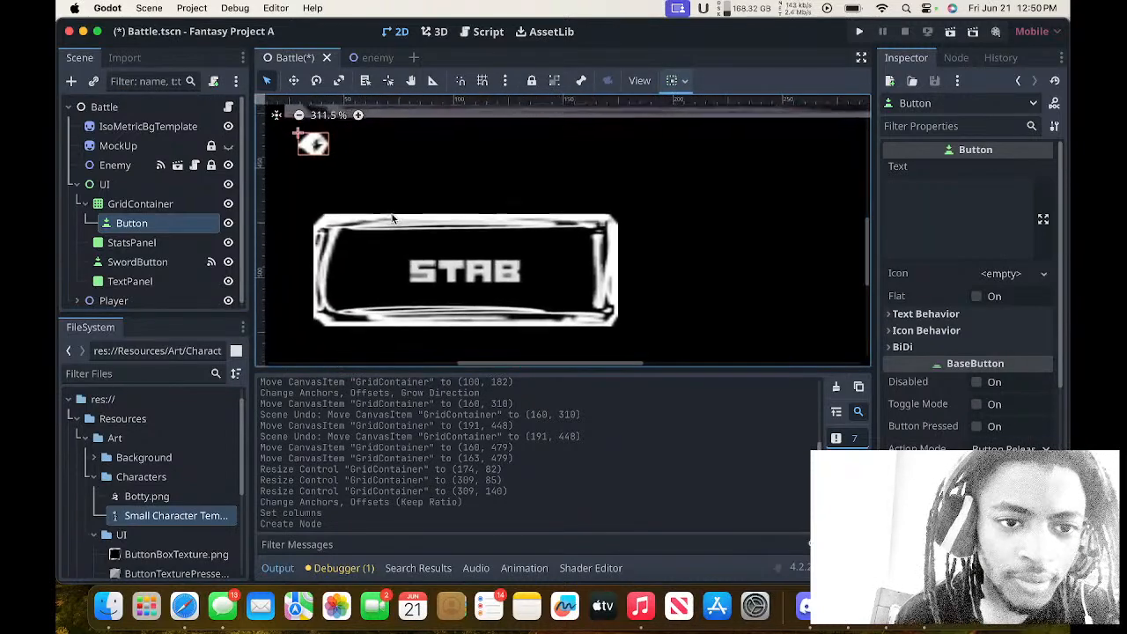
{"action": "scroll", "coordinate": [393, 219], "scroll_direction": "down", "scroll_amount": 3}
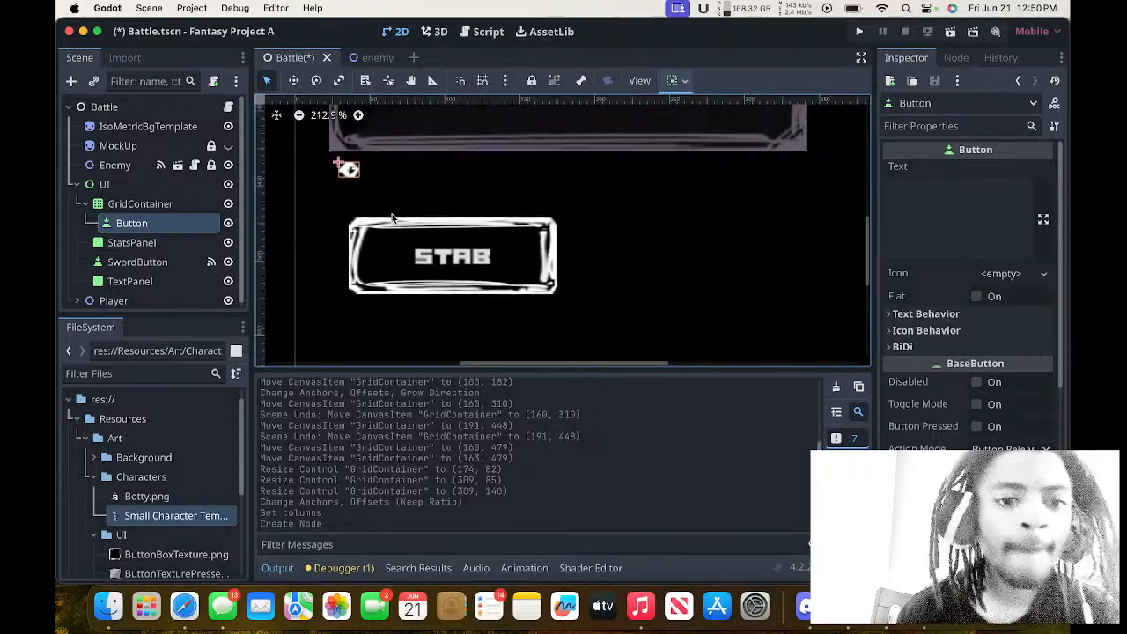
{"action": "left_click", "coordinate": [905, 347]}
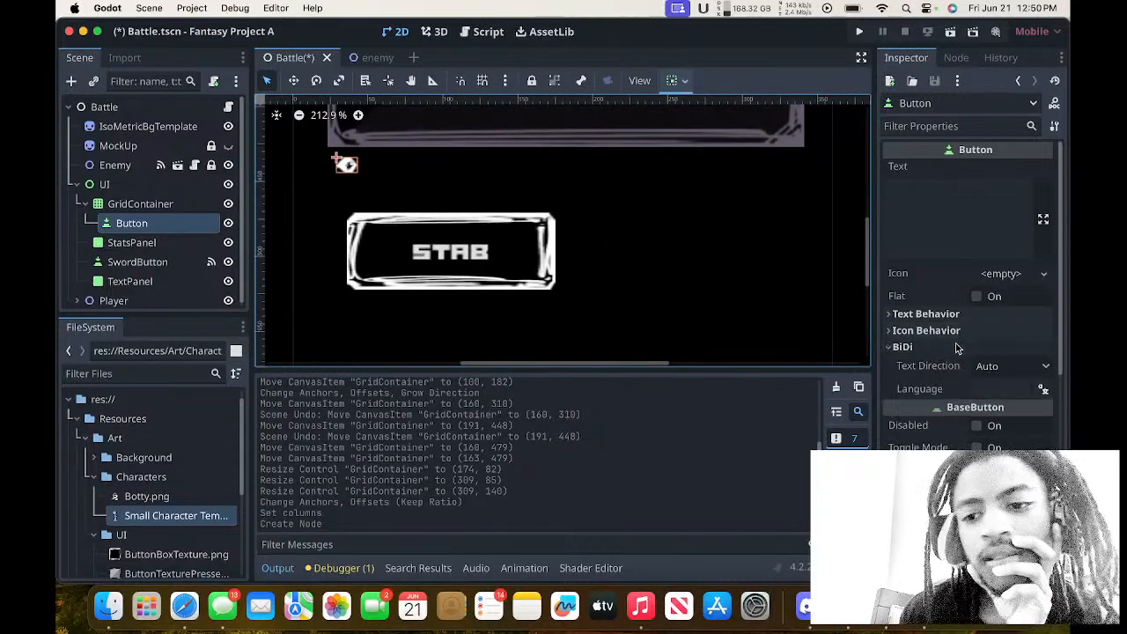
{"action": "left_click", "coordinate": [906, 347]}
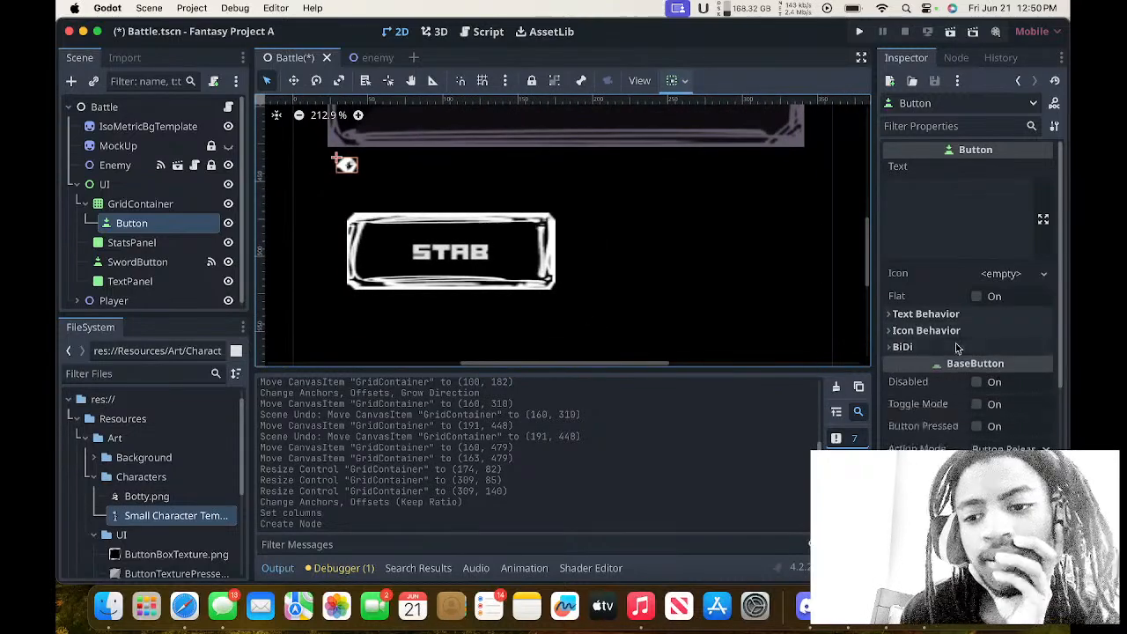
{"action": "left_click", "coordinate": [128, 244]}
{"action": "left_click", "coordinate": [136, 203]}
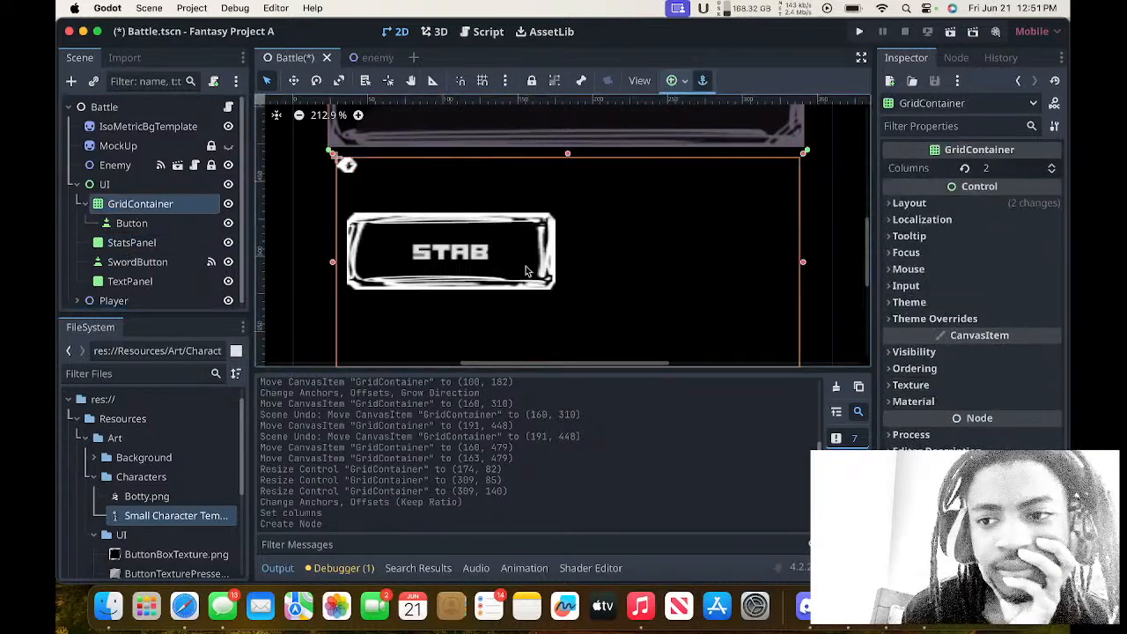
{"action": "left_click", "coordinate": [916, 203]}
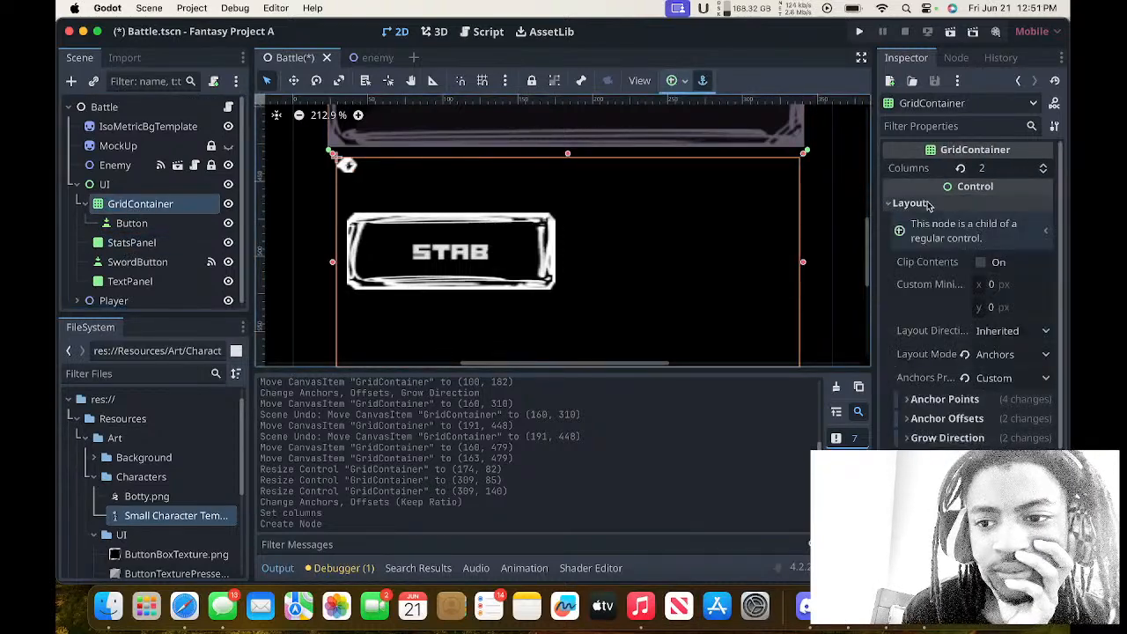
{"action": "left_click", "coordinate": [916, 202]}
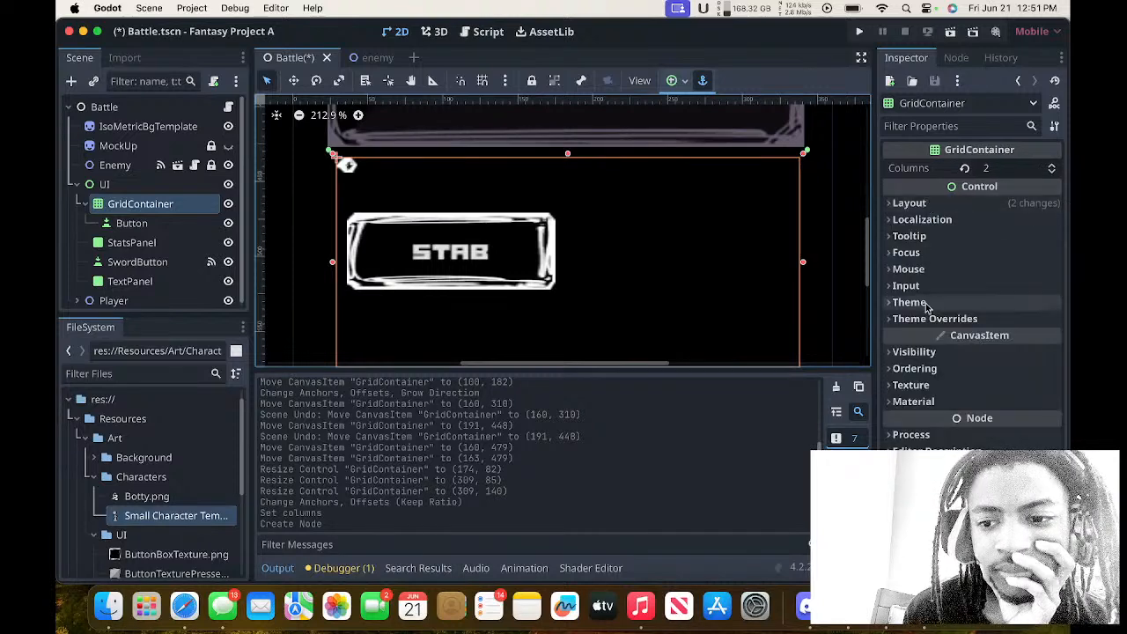
{"action": "left_click", "coordinate": [922, 224]}
{"action": "left_click", "coordinate": [923, 224]}
{"action": "left_click", "coordinate": [921, 222]}
{"action": "left_click", "coordinate": [922, 222]}
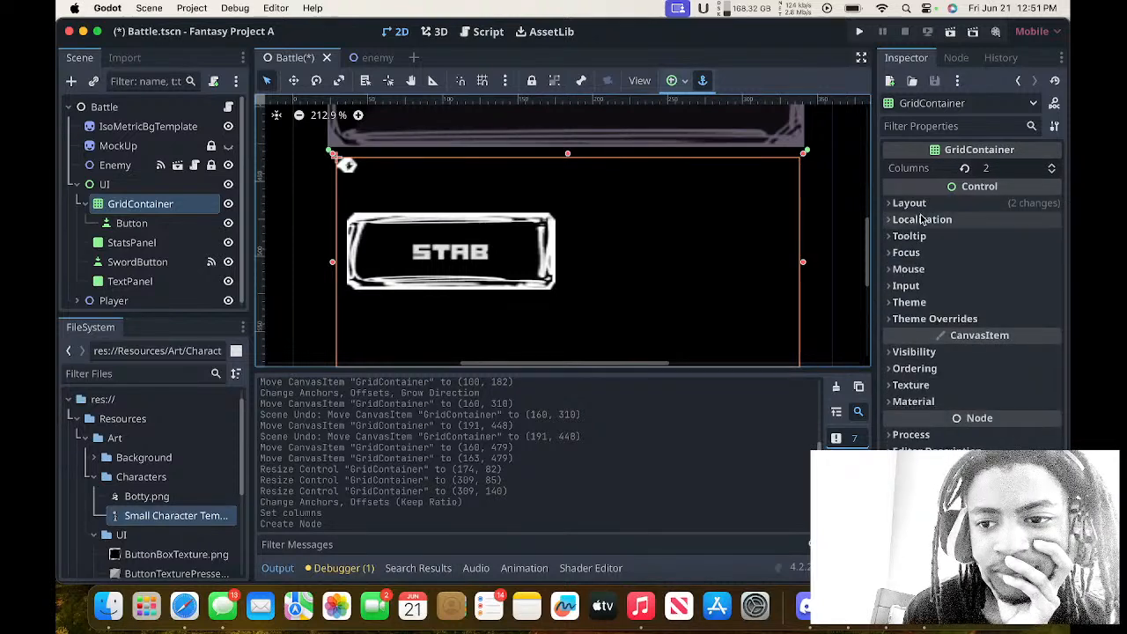
{"action": "left_click", "coordinate": [920, 236]}
{"action": "left_click", "coordinate": [920, 236]}
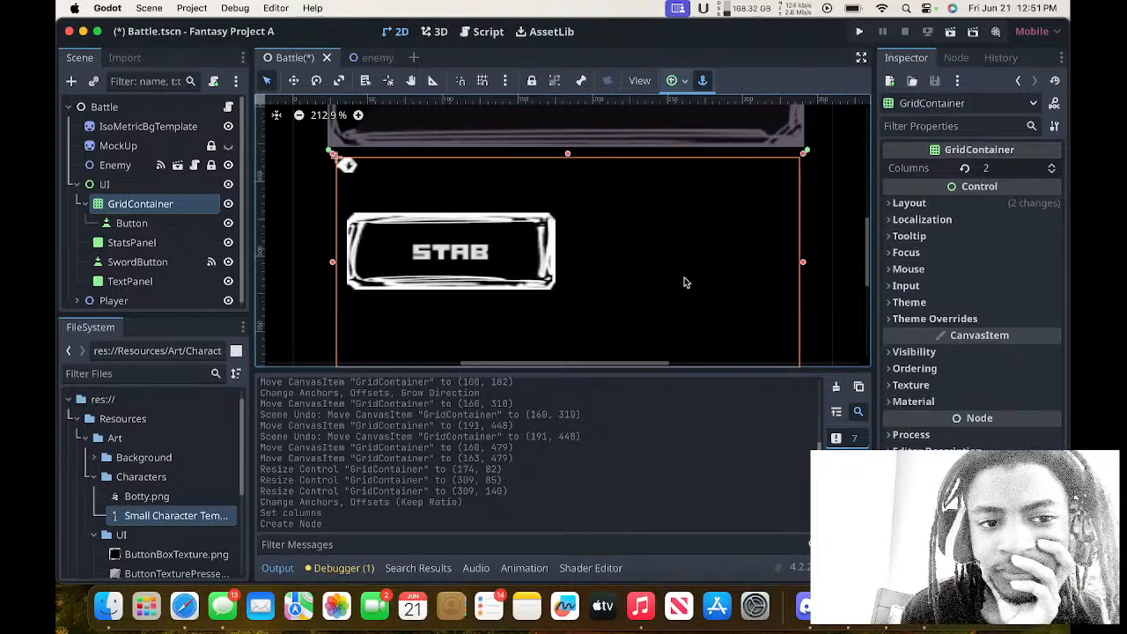
Try making SwordButton a child of the GridContainer, and undo both that reparenting and the creation of the Button node.
{"action": "scroll", "coordinate": [685, 283], "scroll_direction": "down", "scroll_amount": 3}
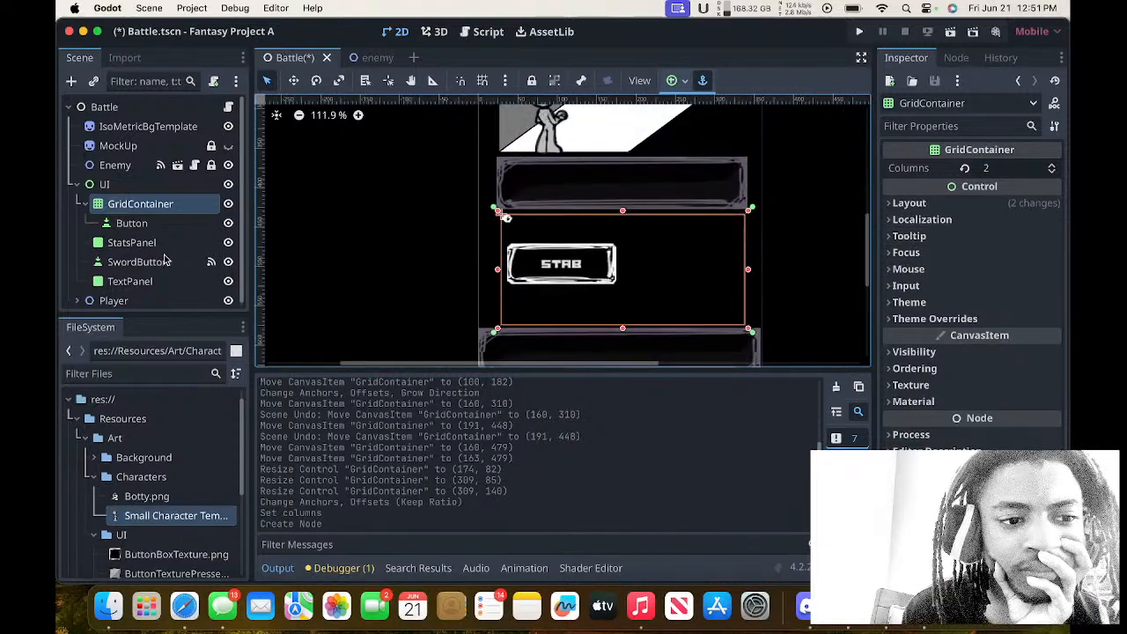
{"action": "left_click_drag", "start_coordinate": [164, 262], "coordinate": [152, 212]}
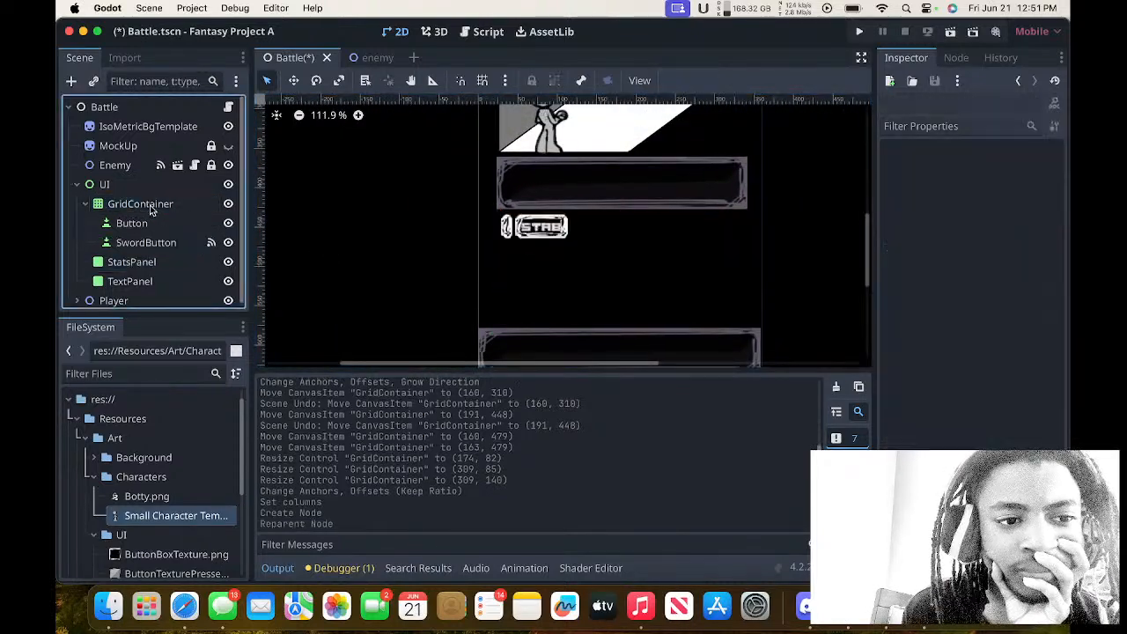
{"action": "key", "text": "super+z"}
{"action": "key", "text": "super+z"}
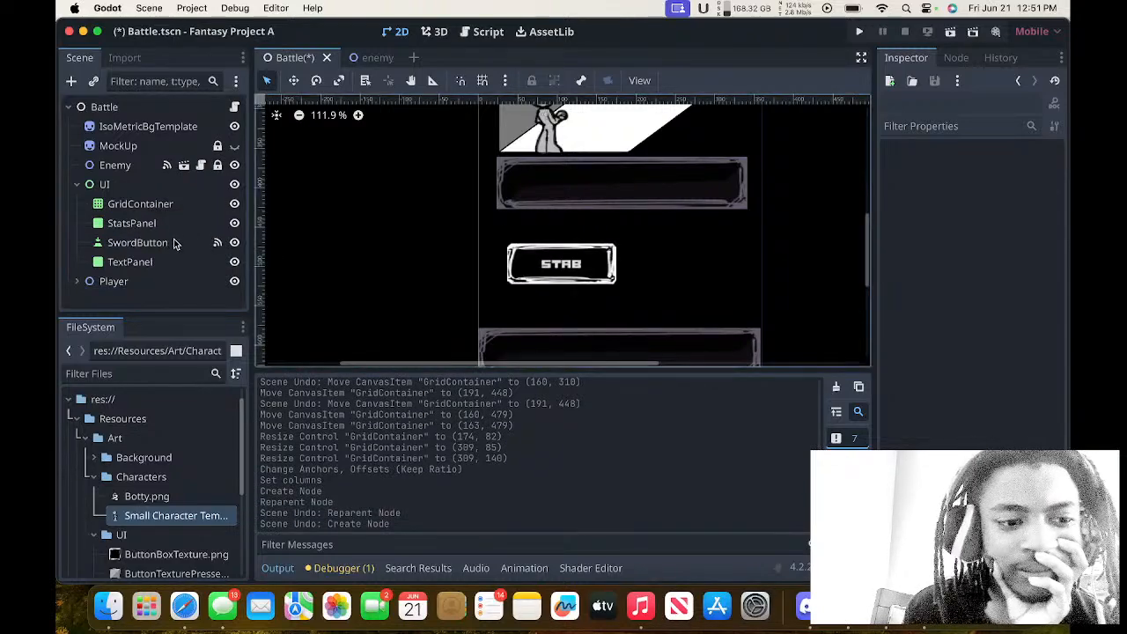
Add a new Button node inside the GridContainer.
{"action": "left_click", "coordinate": [172, 243]}
{"action": "left_click", "coordinate": [154, 208]}
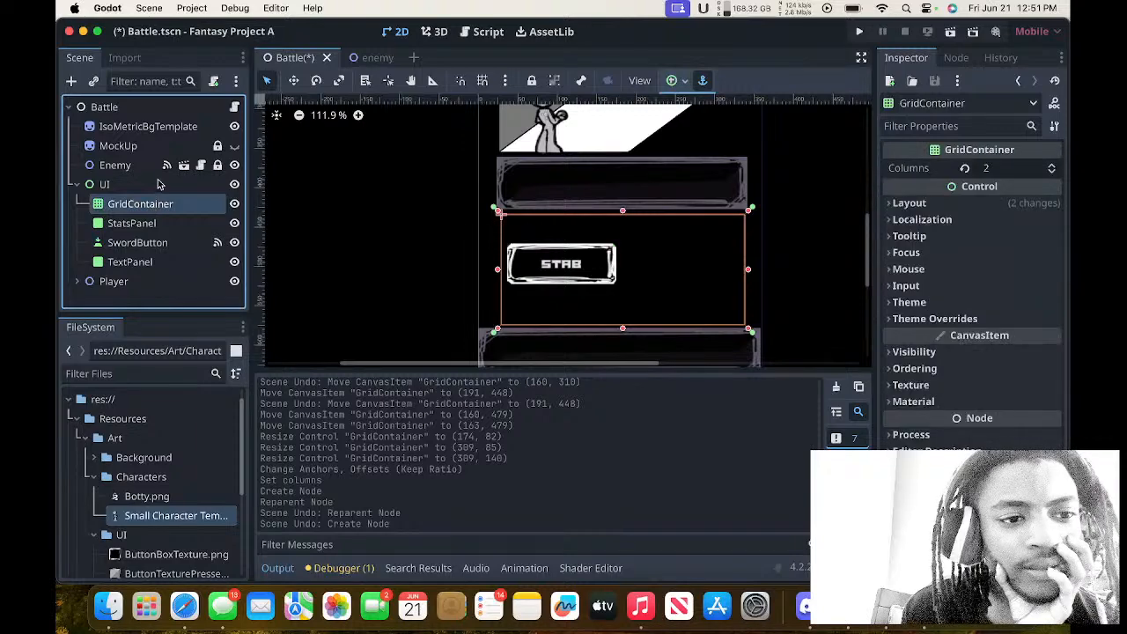
{"action": "left_click", "coordinate": [160, 183]}
{"action": "left_click", "coordinate": [161, 202]}
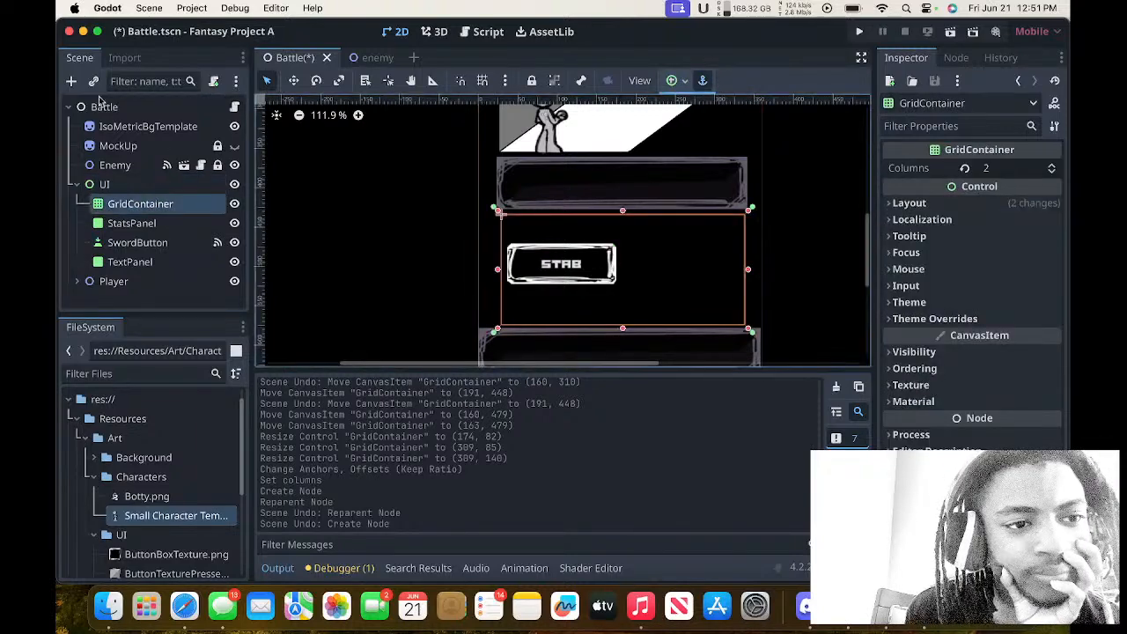
{"action": "left_click", "coordinate": [71, 81]}
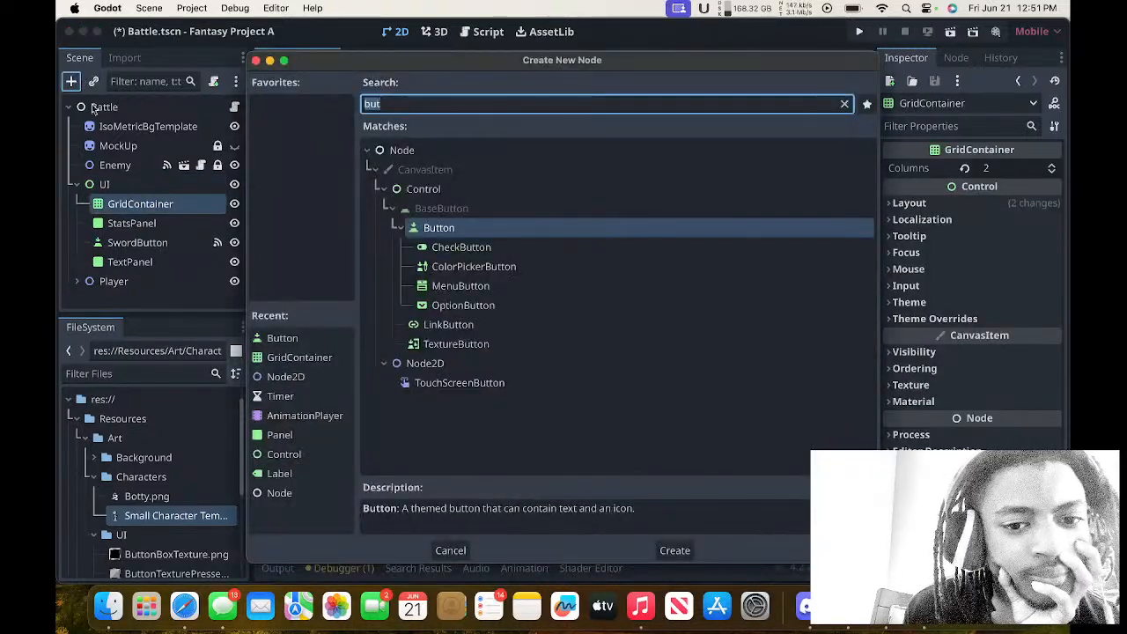
{"action": "type", "text": "but"}
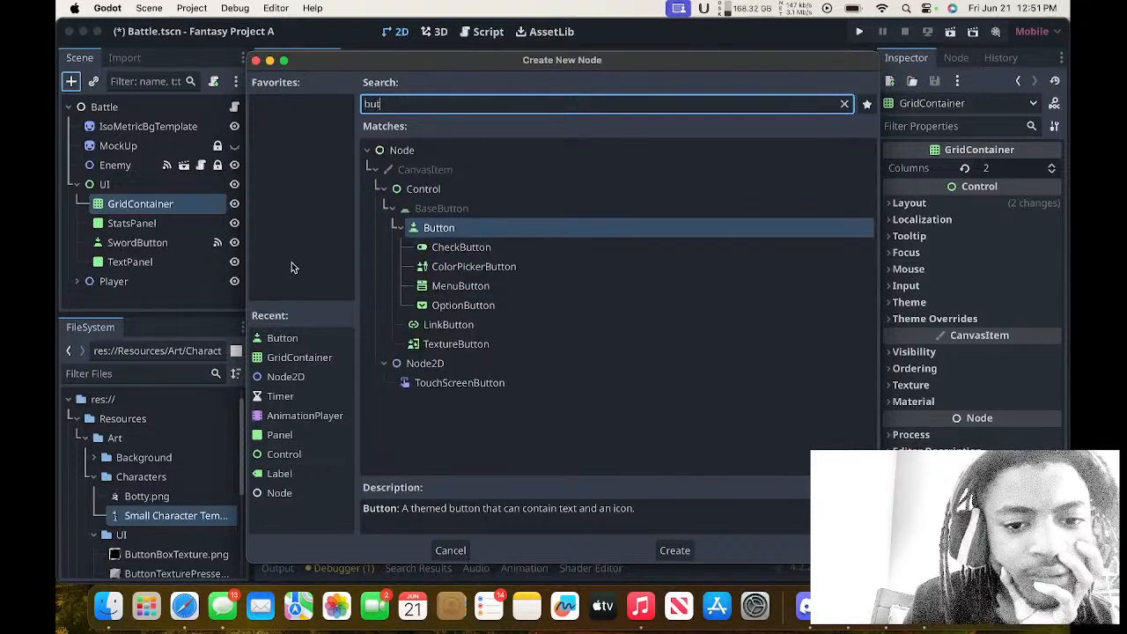
{"action": "key", "text": "Return"}
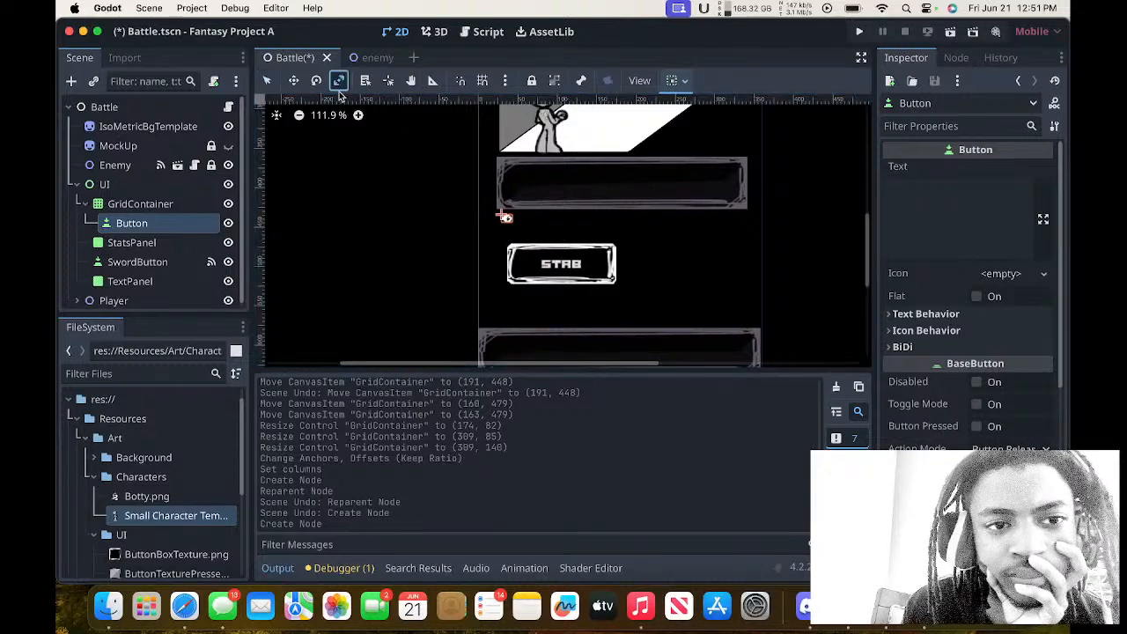
Return to Select mode and look through the new Button's properties, from its text options to the Control layout and theme sections.
{"action": "left_click", "coordinate": [268, 81]}
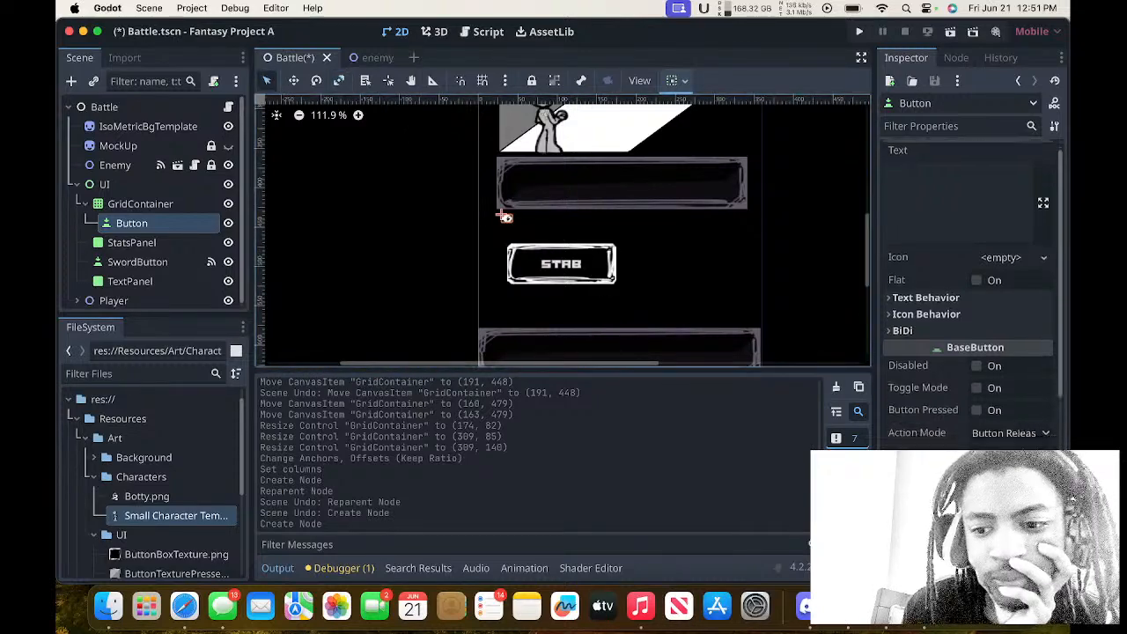
{"action": "scroll", "coordinate": [951, 352], "scroll_direction": "down", "scroll_amount": 8}
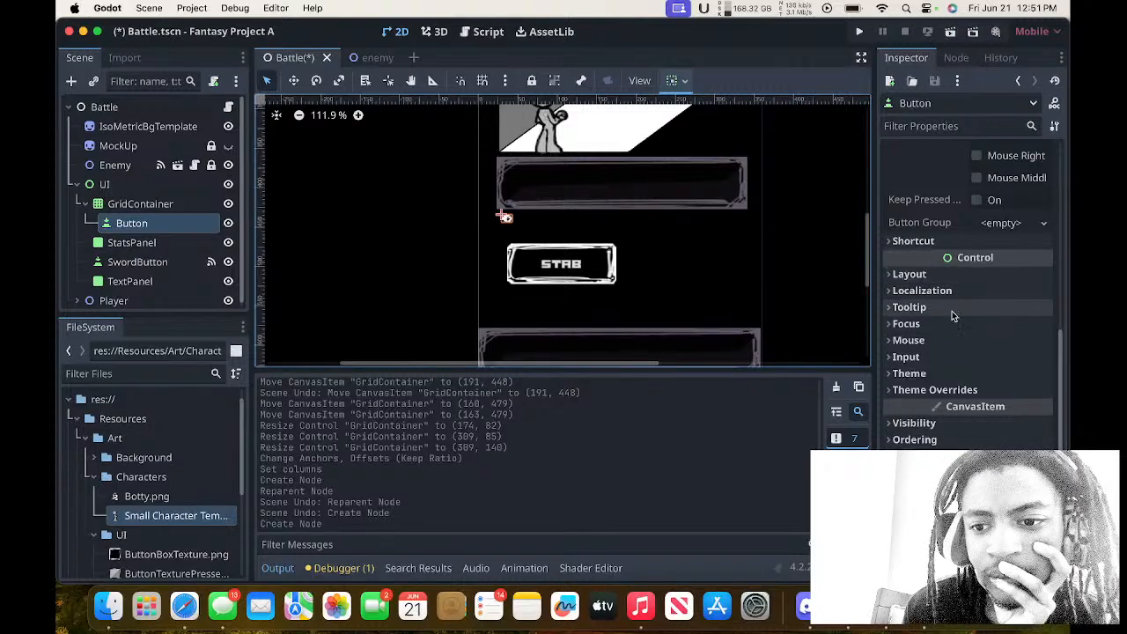
{"action": "scroll", "coordinate": [937, 246], "scroll_direction": "up", "scroll_amount": 5}
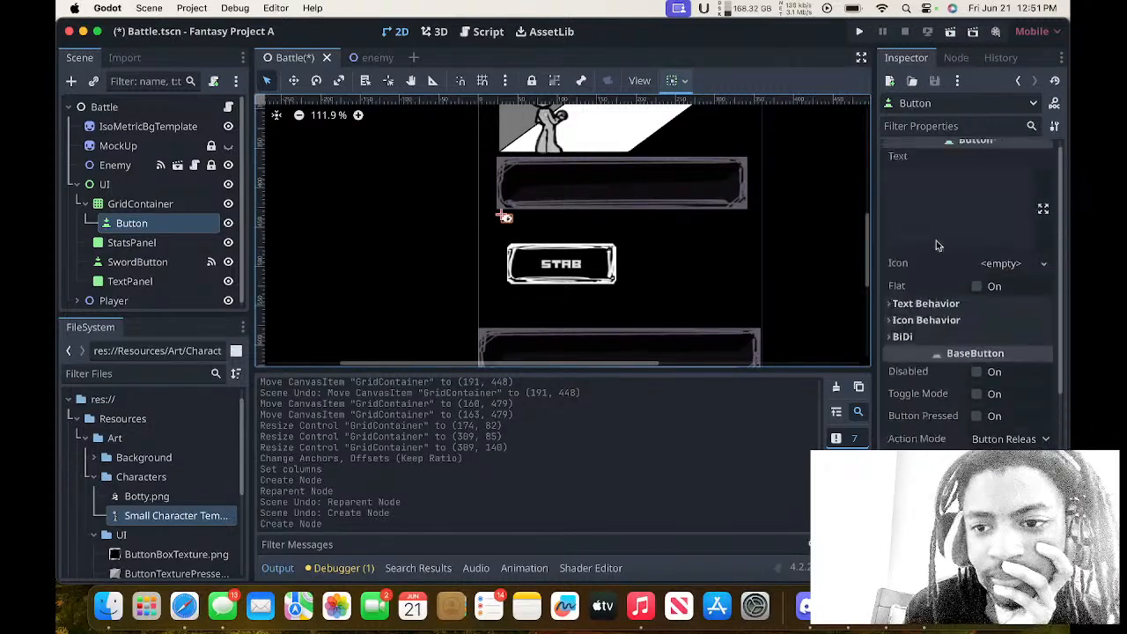
{"action": "scroll", "coordinate": [938, 246], "scroll_direction": "down", "scroll_amount": 2}
{"action": "scroll", "coordinate": [938, 246], "scroll_direction": "up", "scroll_amount": 2}
{"action": "scroll", "coordinate": [938, 245], "scroll_direction": "down", "scroll_amount": 3}
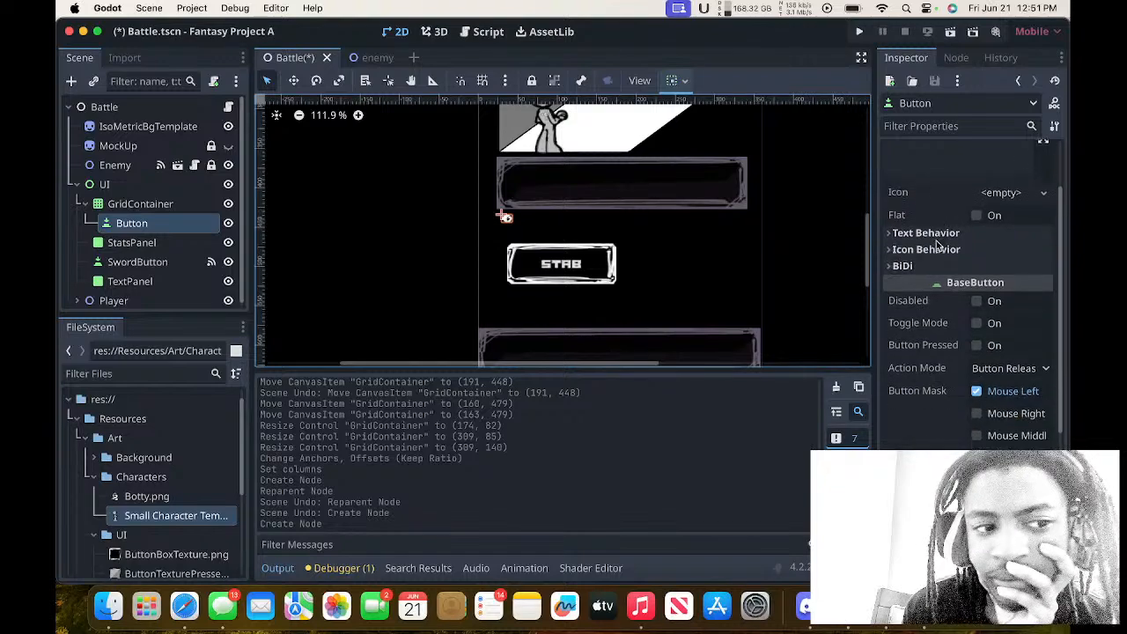
{"action": "scroll", "coordinate": [938, 246], "scroll_direction": "down", "scroll_amount": 6}
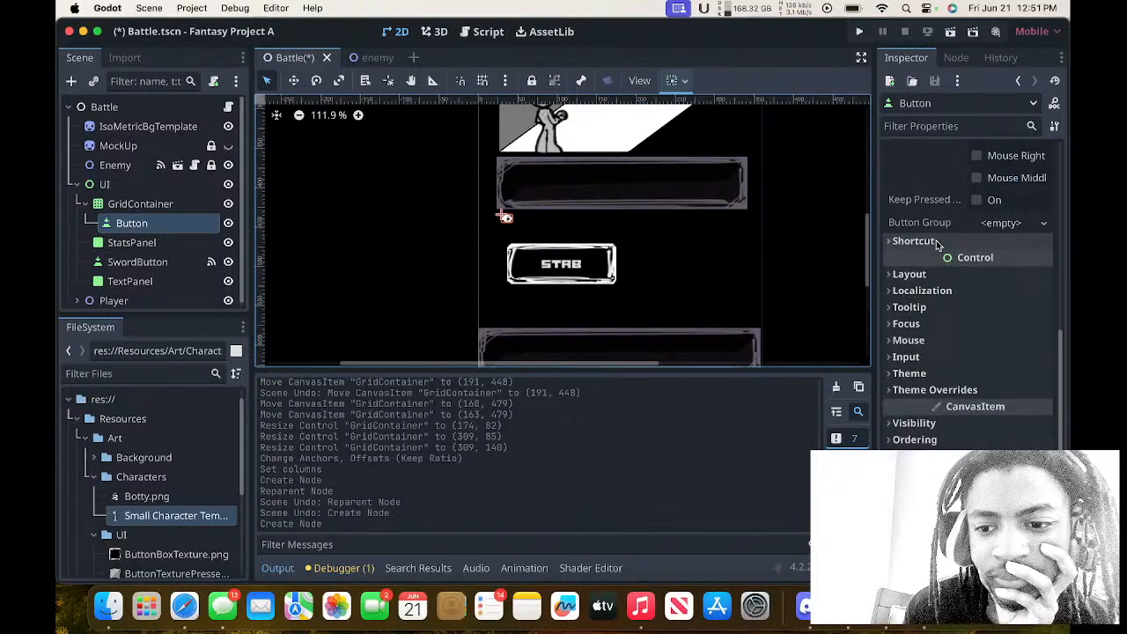
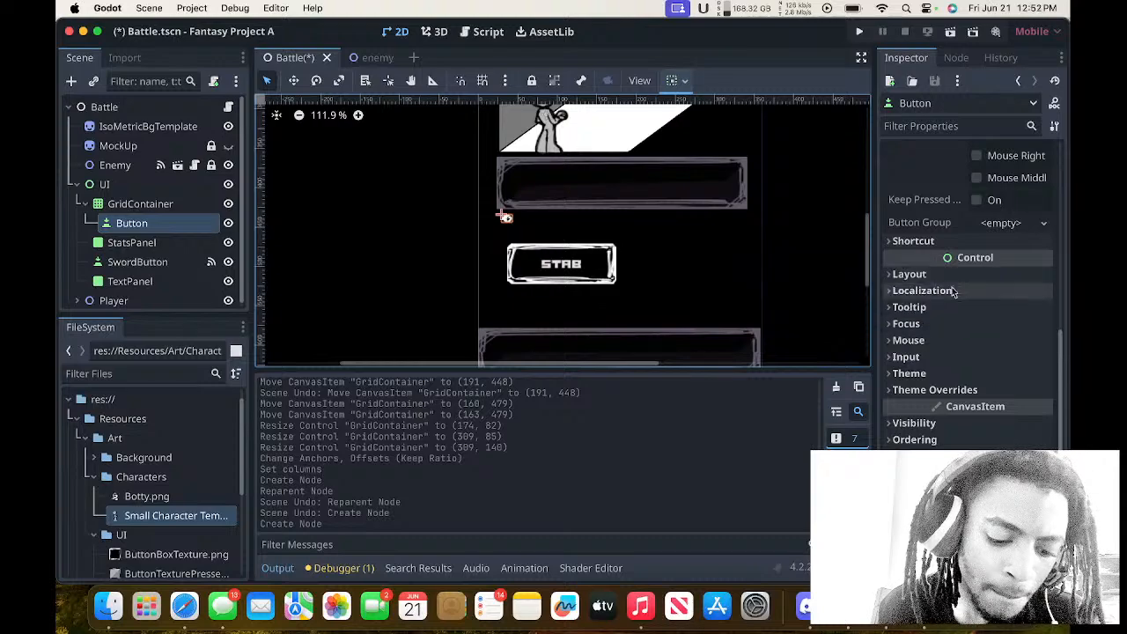
Move SwordButton into the GridContainer as a child alongside the new Button.
{"action": "left_click", "coordinate": [141, 245]}
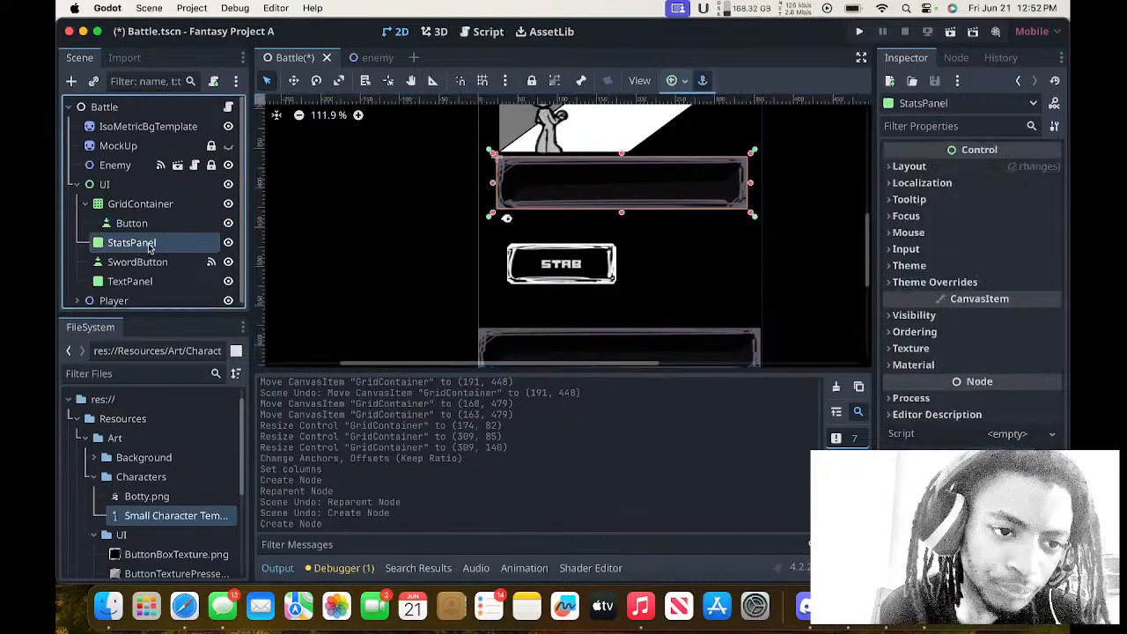
{"action": "left_click_drag", "start_coordinate": [145, 262], "coordinate": [143, 202]}
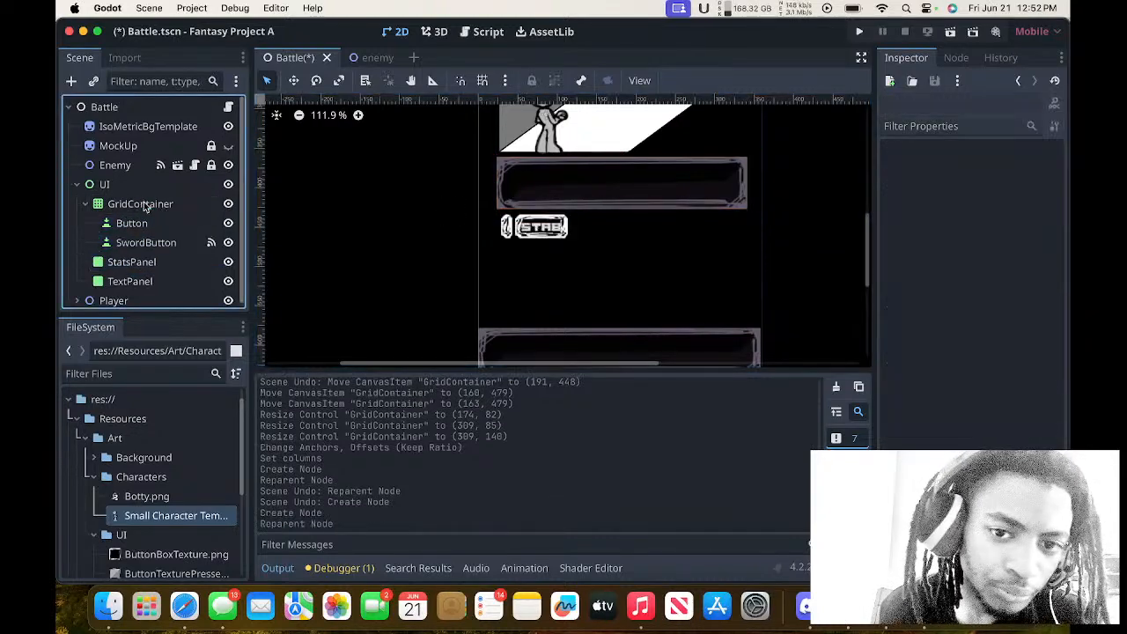
Try a different column count on the GridContainer and return it to 2 columns.
{"action": "left_click", "coordinate": [172, 208]}
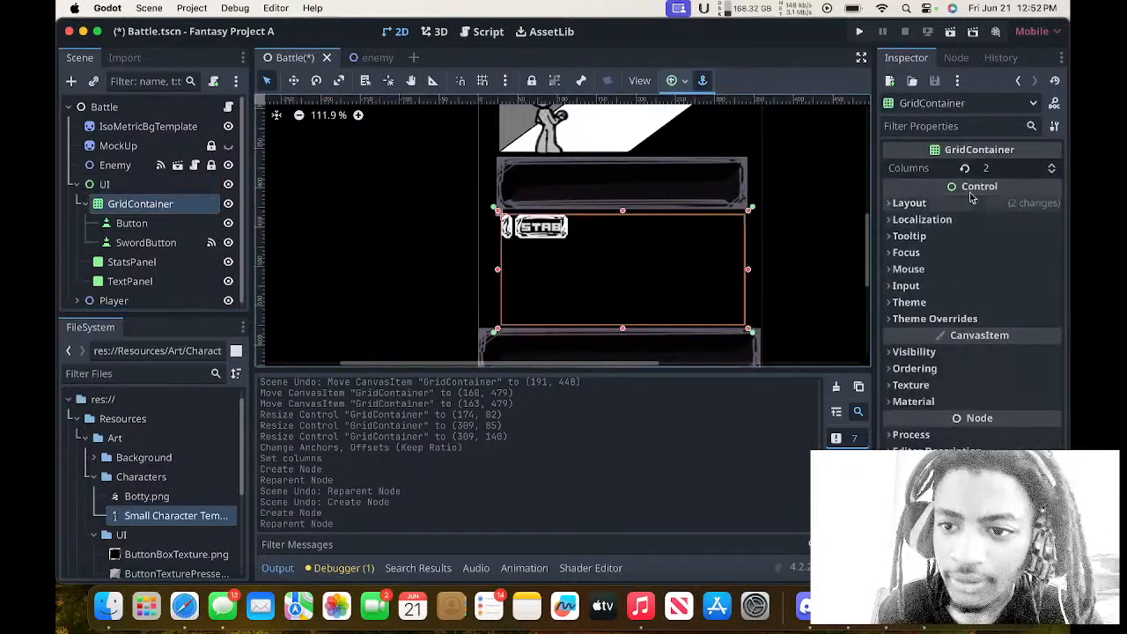
{"action": "left_click", "coordinate": [1053, 165]}
{"action": "left_click", "coordinate": [1053, 172]}
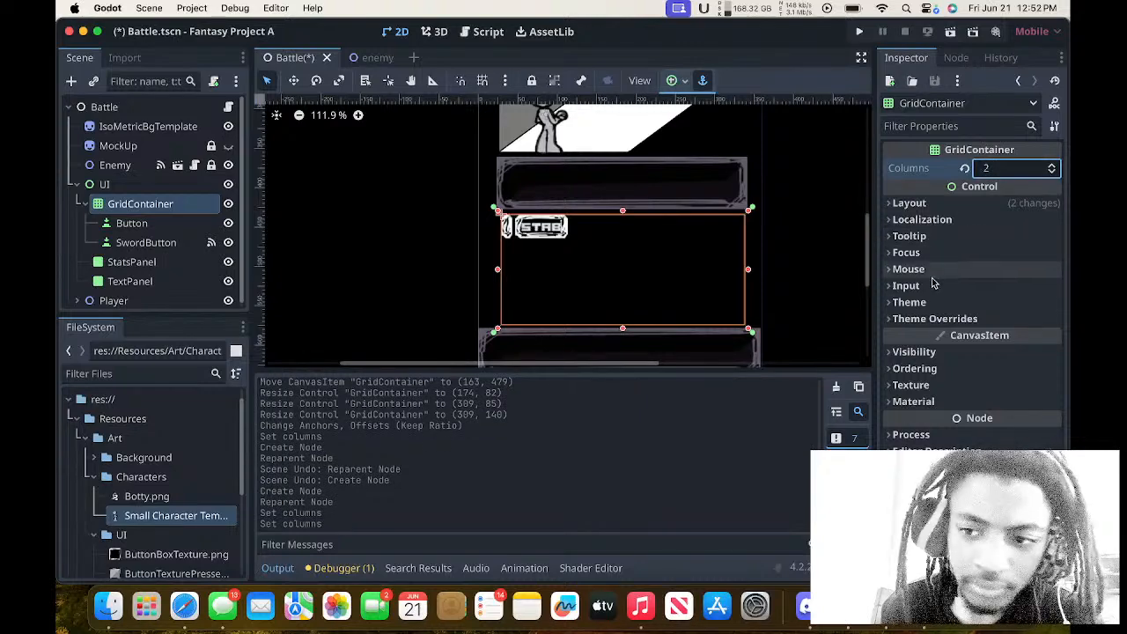
Examine the GridContainer's Ordering and Layout properties for options that control how its child buttons are sized and arranged.
{"action": "left_click", "coordinate": [916, 368]}
{"action": "left_click", "coordinate": [916, 368]}
{"action": "left_click", "coordinate": [939, 212]}
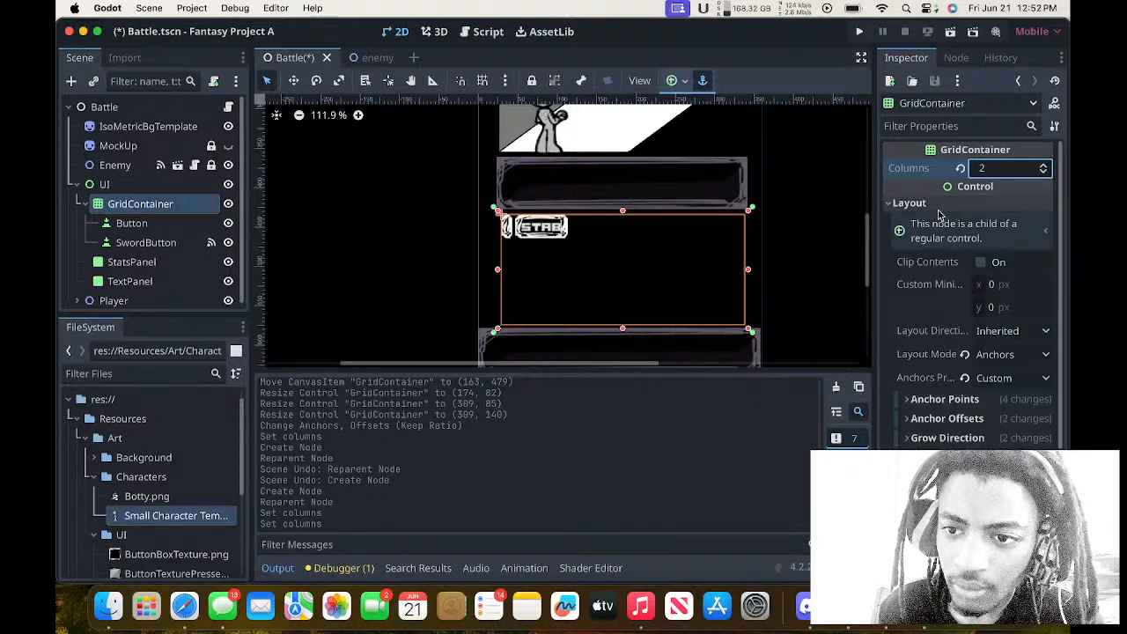
{"action": "left_click", "coordinate": [939, 212]}
{"action": "left_click", "coordinate": [939, 212]}
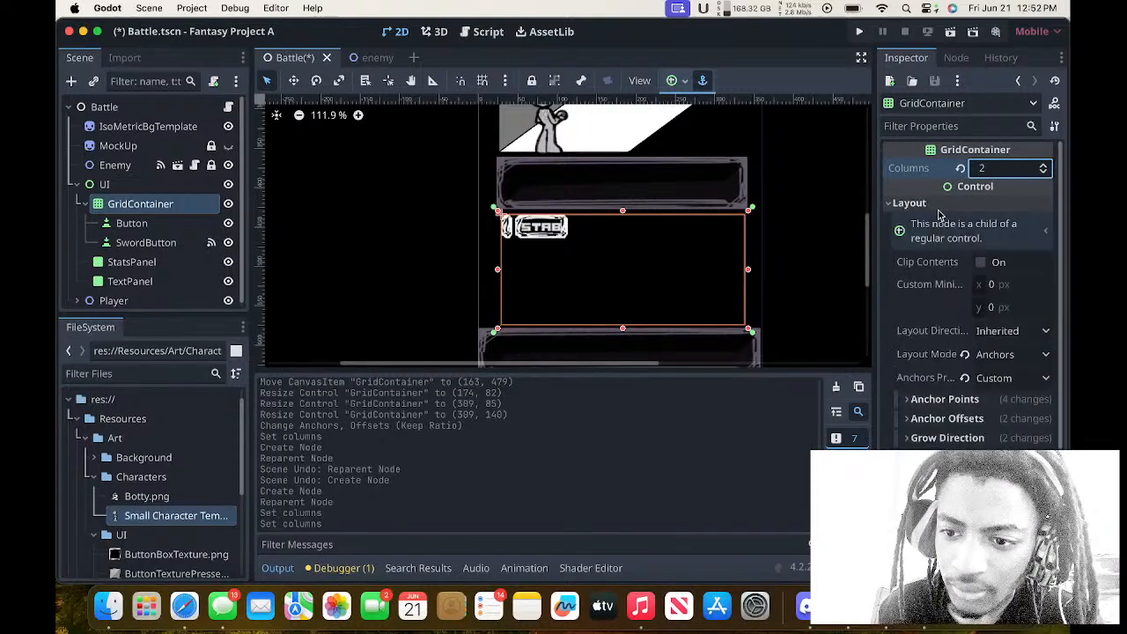
{"action": "scroll", "coordinate": [929, 368], "scroll_direction": "down", "scroll_amount": 2}
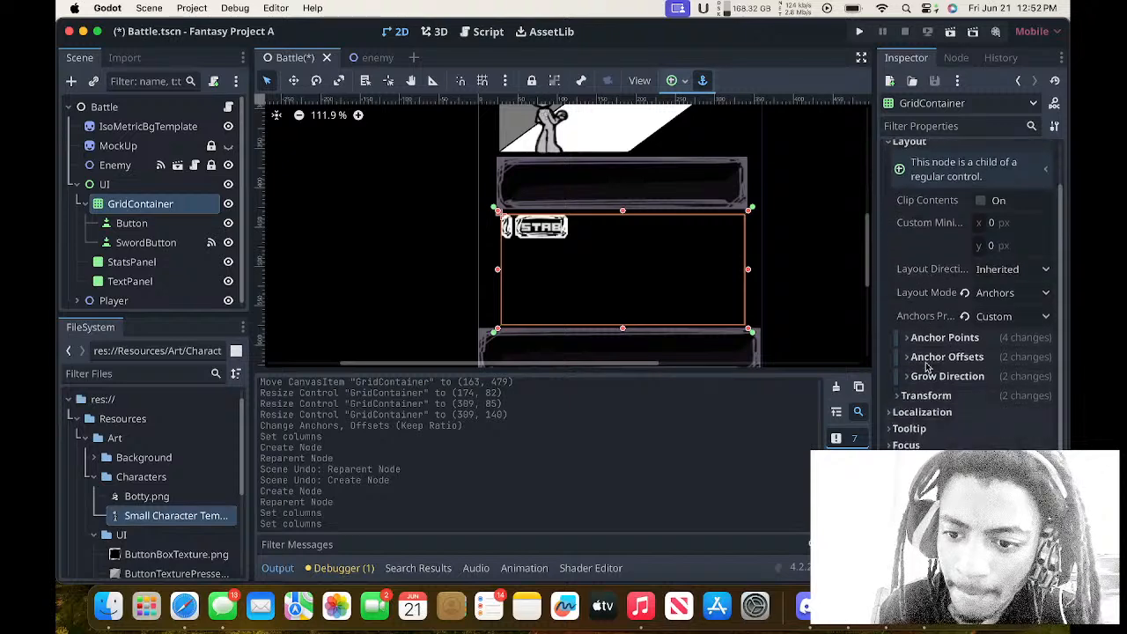
{"action": "left_click", "coordinate": [926, 377]}
{"action": "left_click", "coordinate": [926, 377]}
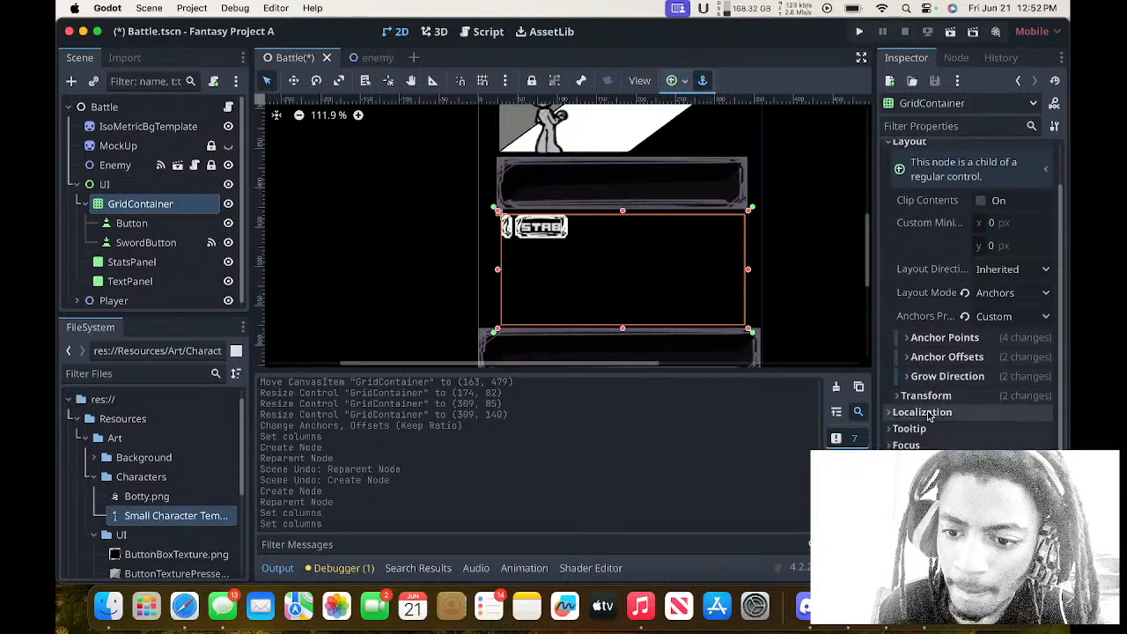
{"action": "scroll", "coordinate": [922, 307], "scroll_direction": "up", "scroll_amount": 2}
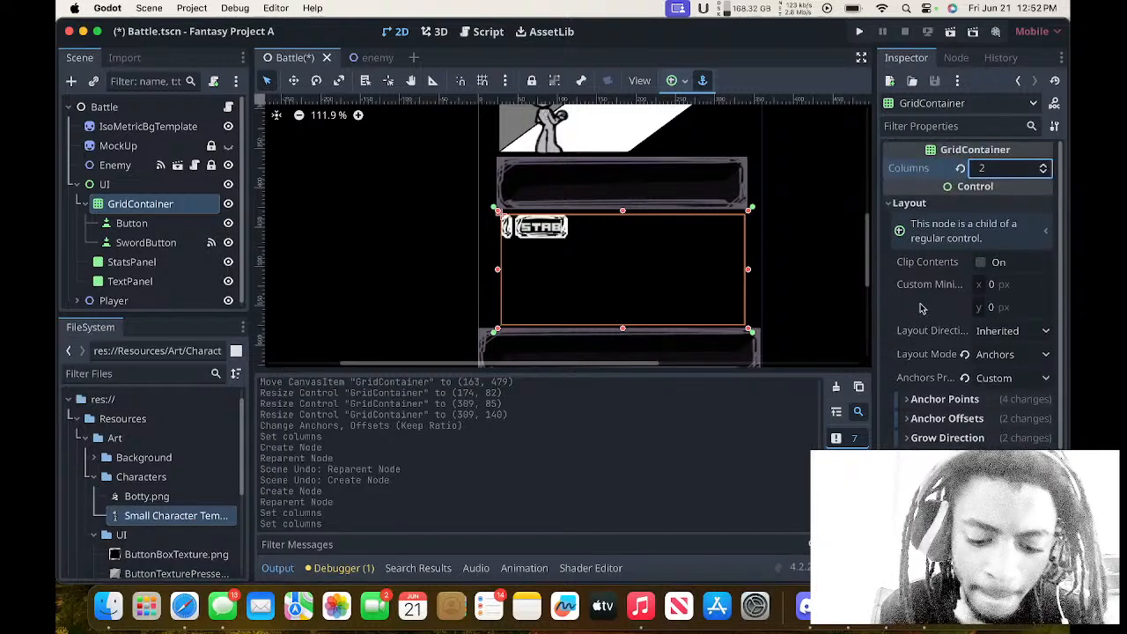
{"action": "scroll", "coordinate": [921, 308], "scroll_direction": "down", "scroll_amount": 1}
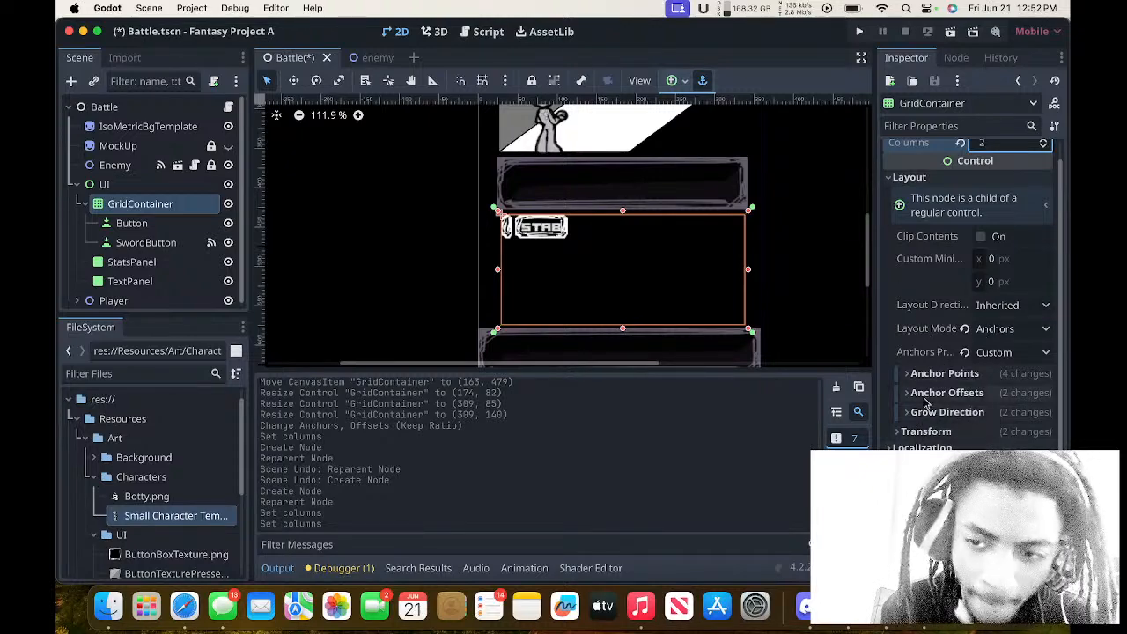
{"action": "scroll", "coordinate": [921, 413], "scroll_direction": "down", "scroll_amount": 5}
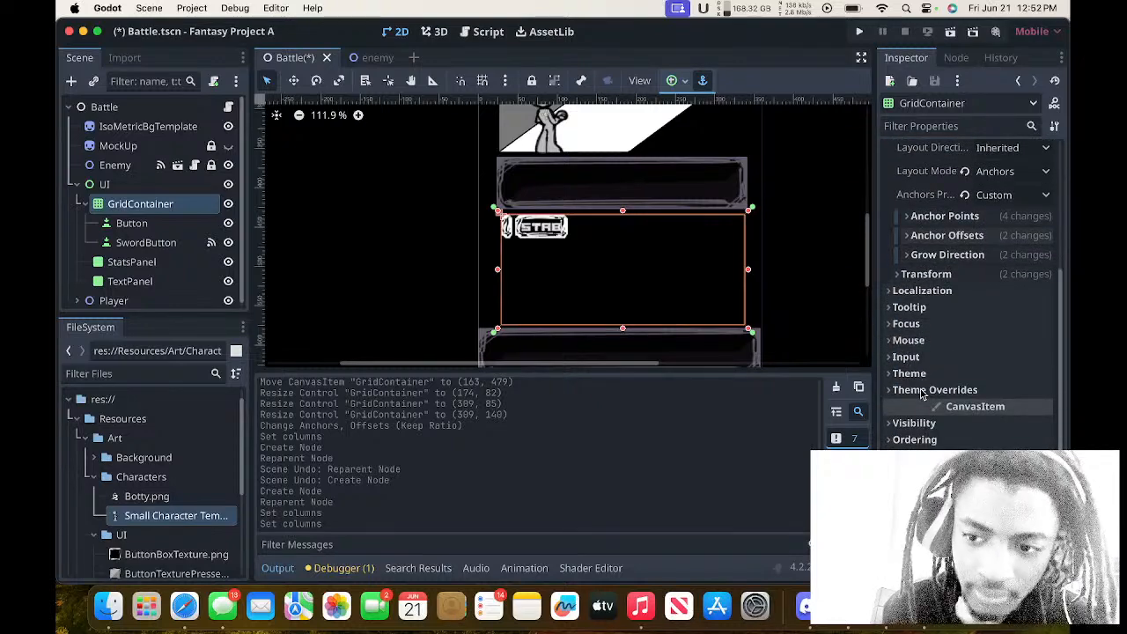
{"action": "scroll", "coordinate": [921, 394], "scroll_direction": "up", "scroll_amount": 4}
{"action": "scroll", "coordinate": [921, 393], "scroll_direction": "down", "scroll_amount": 1}
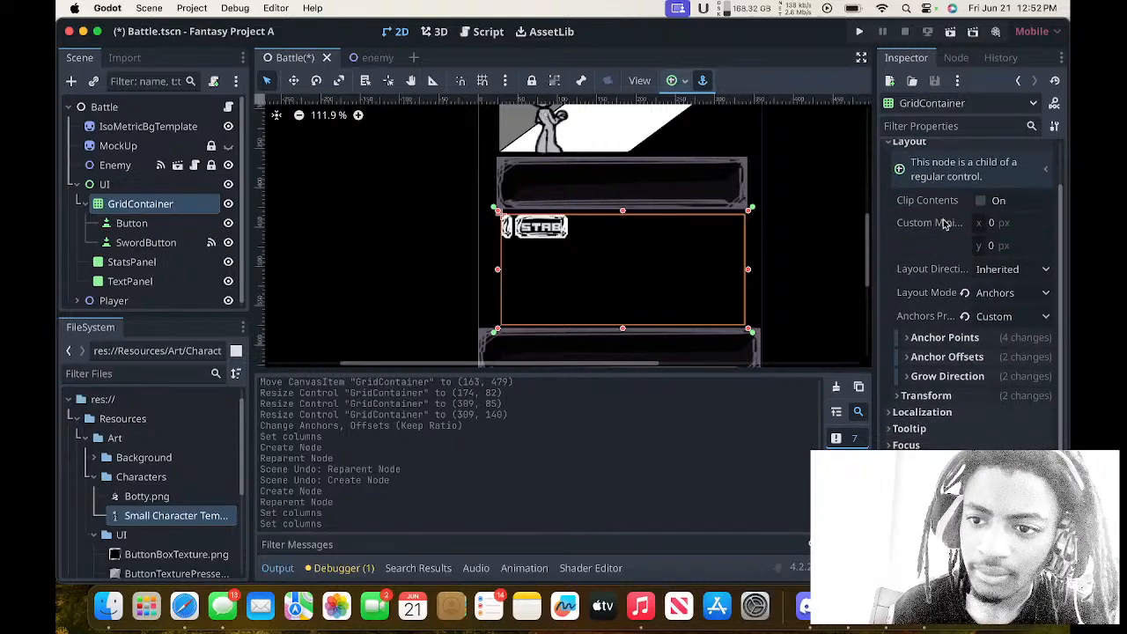
Try a custom minimum width of 7 px on the GridContainer and reset it to the default.
{"action": "mouse_move", "coordinate": [943, 224]}
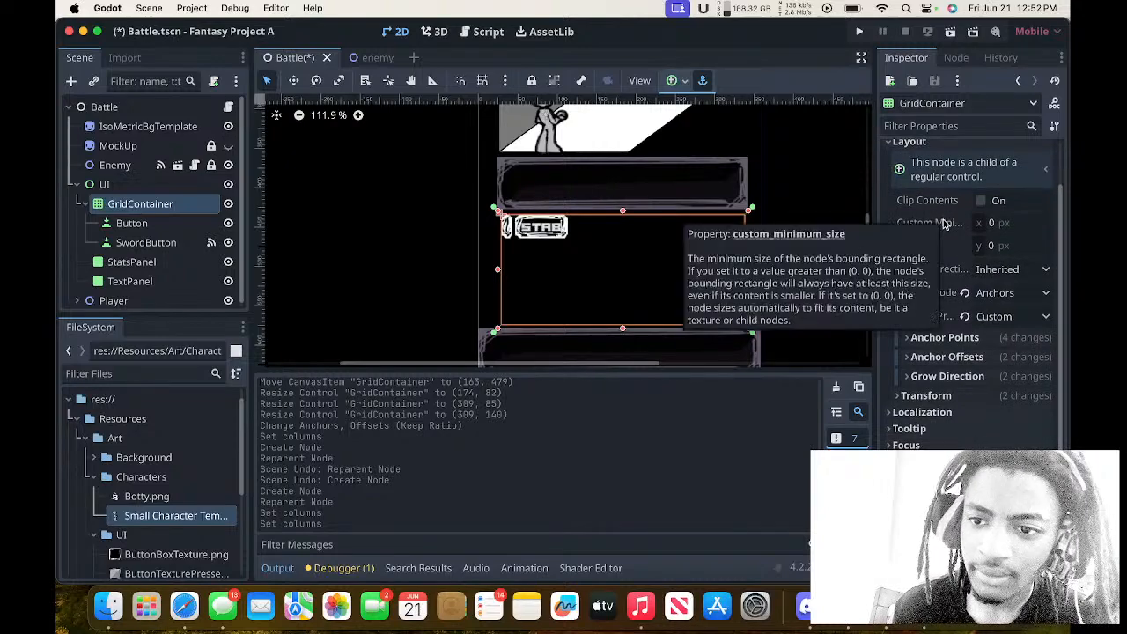
{"action": "left_click", "coordinate": [1007, 227]}
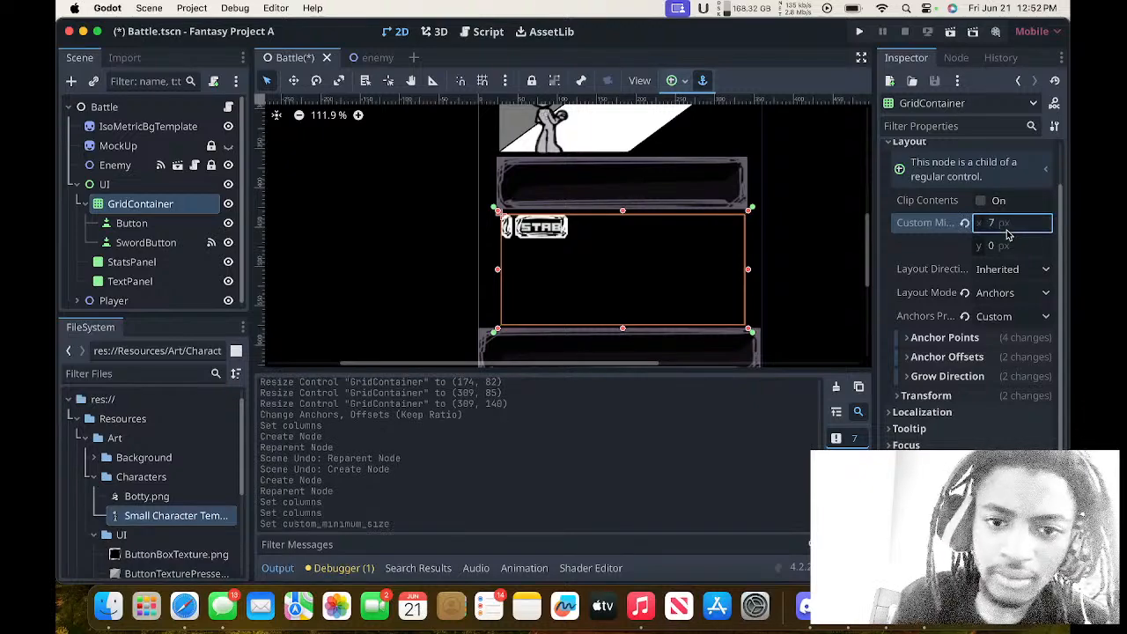
{"action": "key", "text": "Return"}
{"action": "left_click", "coordinate": [966, 224]}
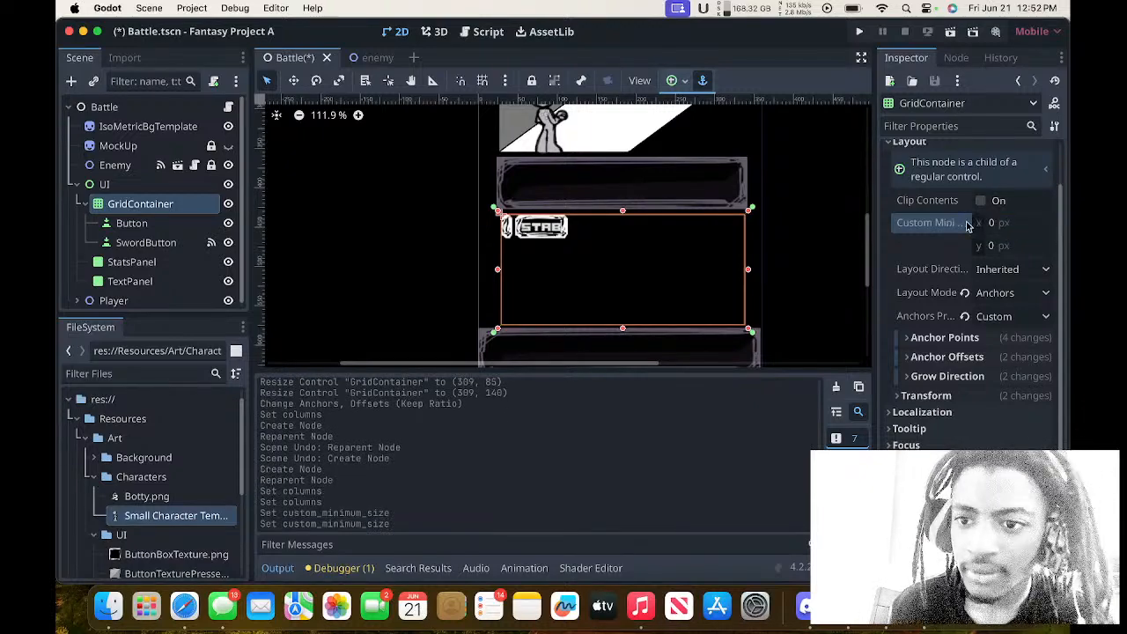
Examine the GridContainer's Transform, Grow Direction, Anchor Offsets and Anchor Points settings.
{"action": "scroll", "coordinate": [962, 248], "scroll_direction": "down", "scroll_amount": 3}
{"action": "left_click", "coordinate": [948, 274]}
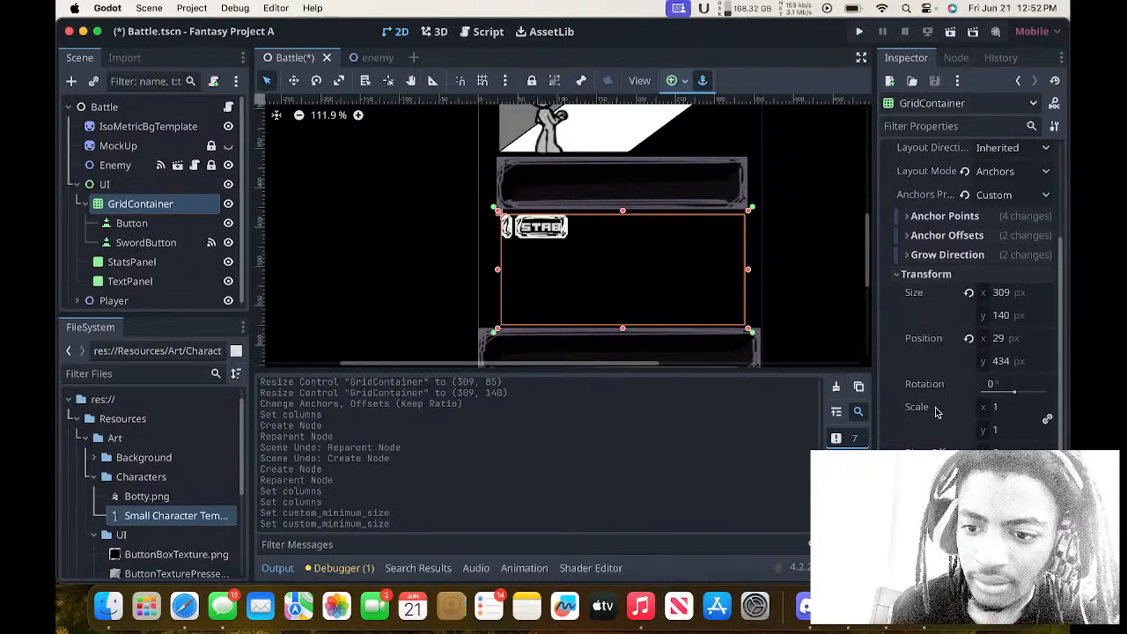
{"action": "scroll", "coordinate": [937, 411], "scroll_direction": "down", "scroll_amount": 2}
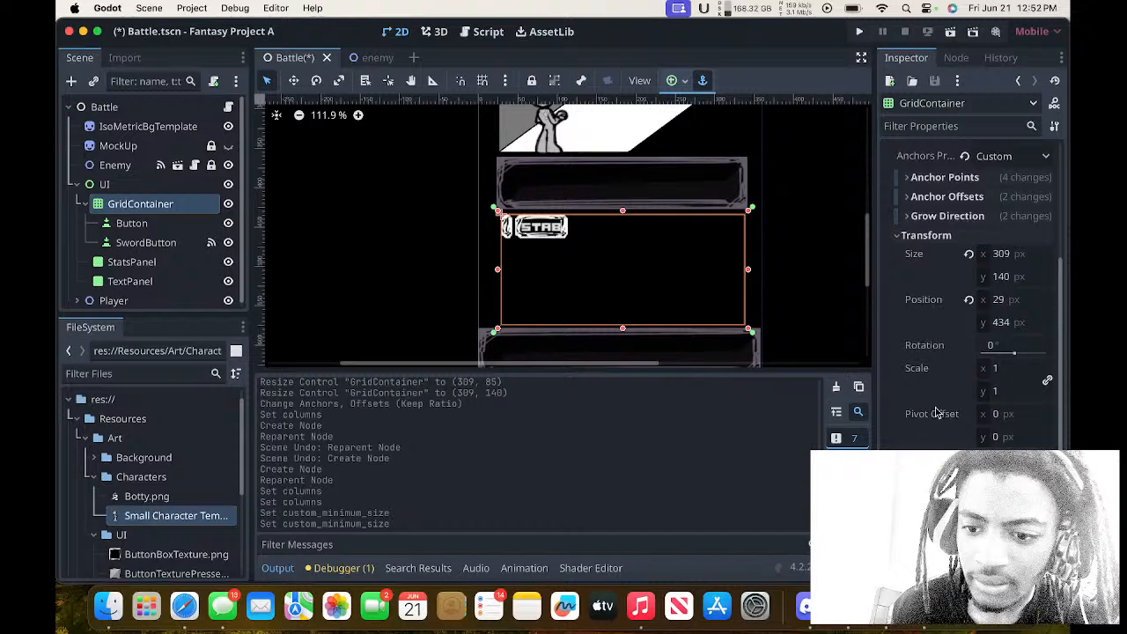
{"action": "left_click", "coordinate": [948, 236]}
{"action": "left_click", "coordinate": [946, 255]}
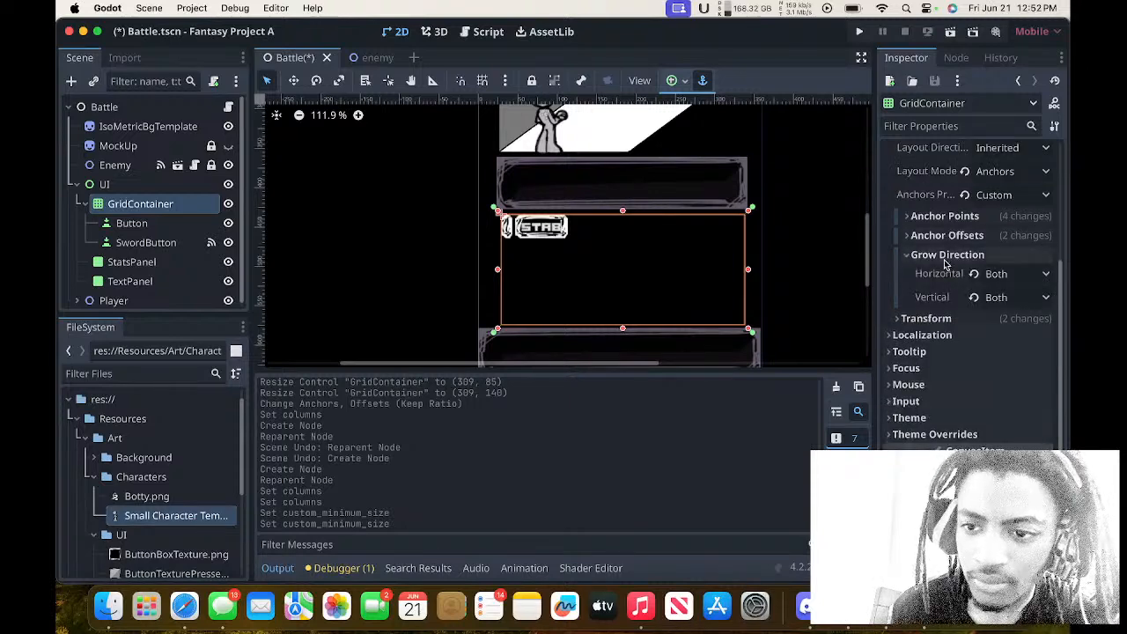
{"action": "left_click", "coordinate": [946, 256]}
{"action": "left_click", "coordinate": [946, 236]}
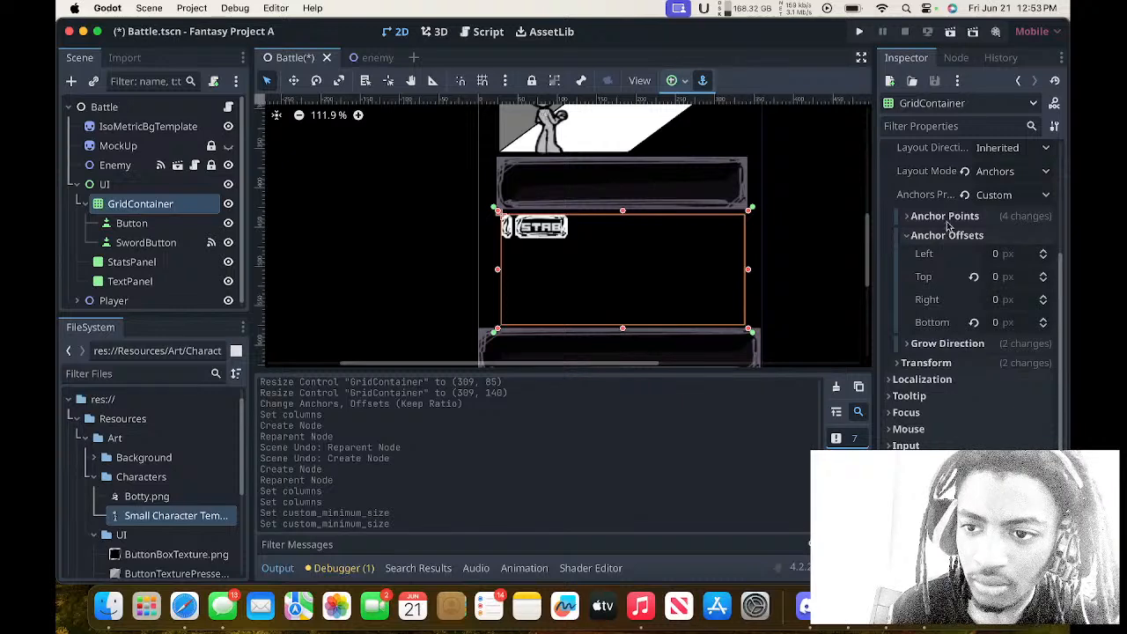
{"action": "left_click", "coordinate": [947, 217]}
{"action": "left_click", "coordinate": [947, 217]}
{"action": "scroll", "coordinate": [948, 220], "scroll_direction": "up", "scroll_amount": 5}
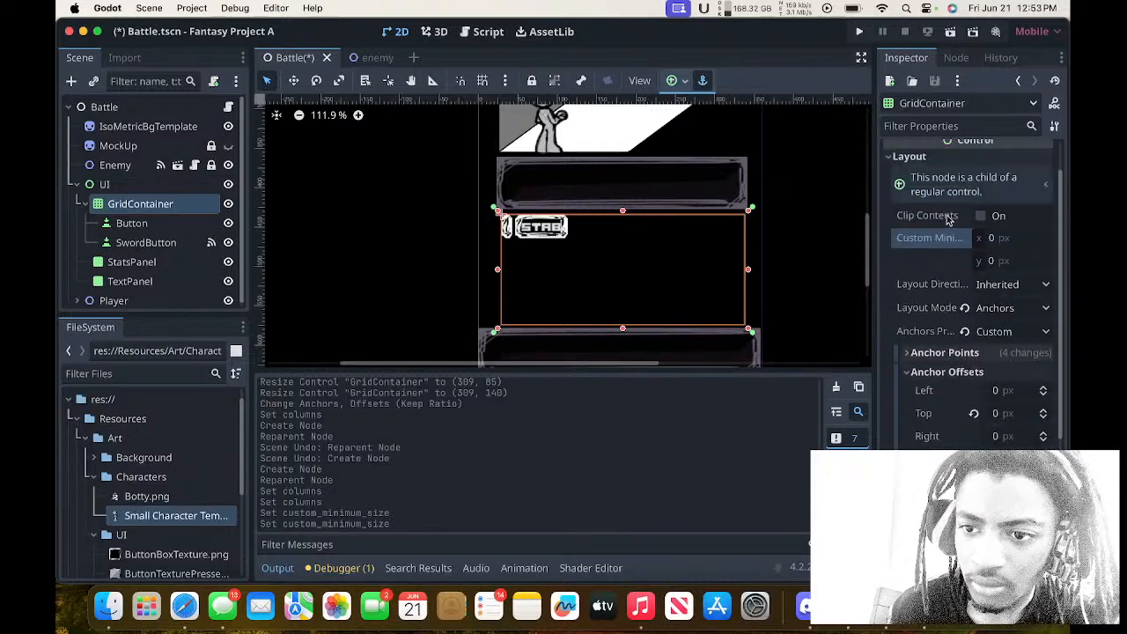
{"action": "scroll", "coordinate": [948, 220], "scroll_direction": "up", "scroll_amount": 2}
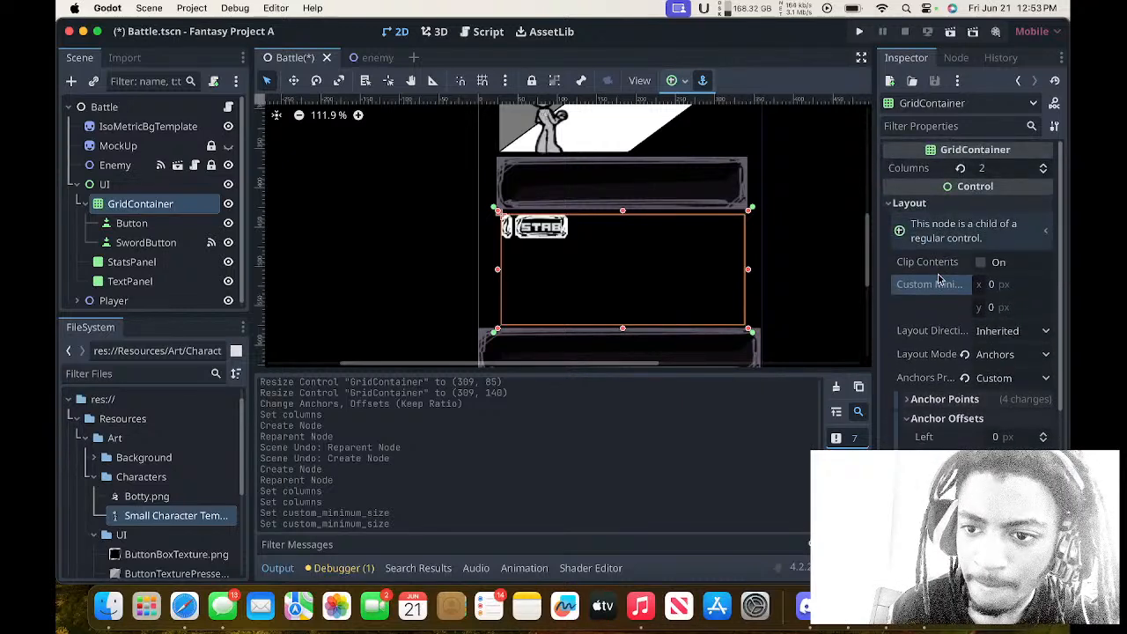
Look through the GridContainer's Visibility, Theme, Input, Mouse, Focus, Tooltip and Localization properties, and read its Layout positioning hint.
{"action": "mouse_move", "coordinate": [938, 281]}
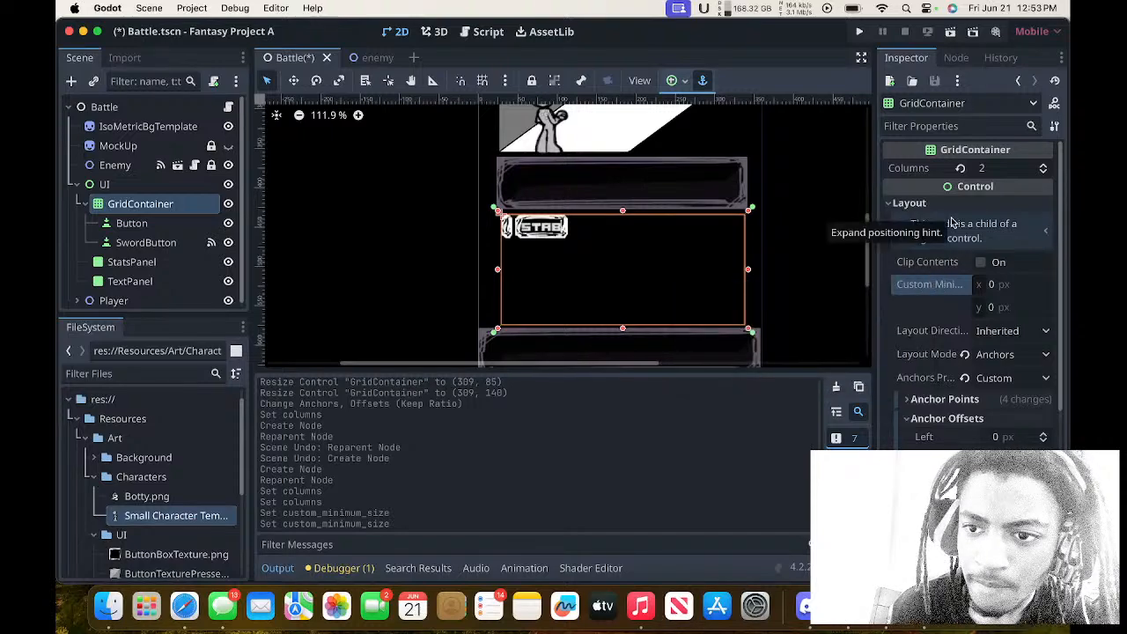
{"action": "scroll", "coordinate": [951, 225], "scroll_direction": "down", "scroll_amount": 8}
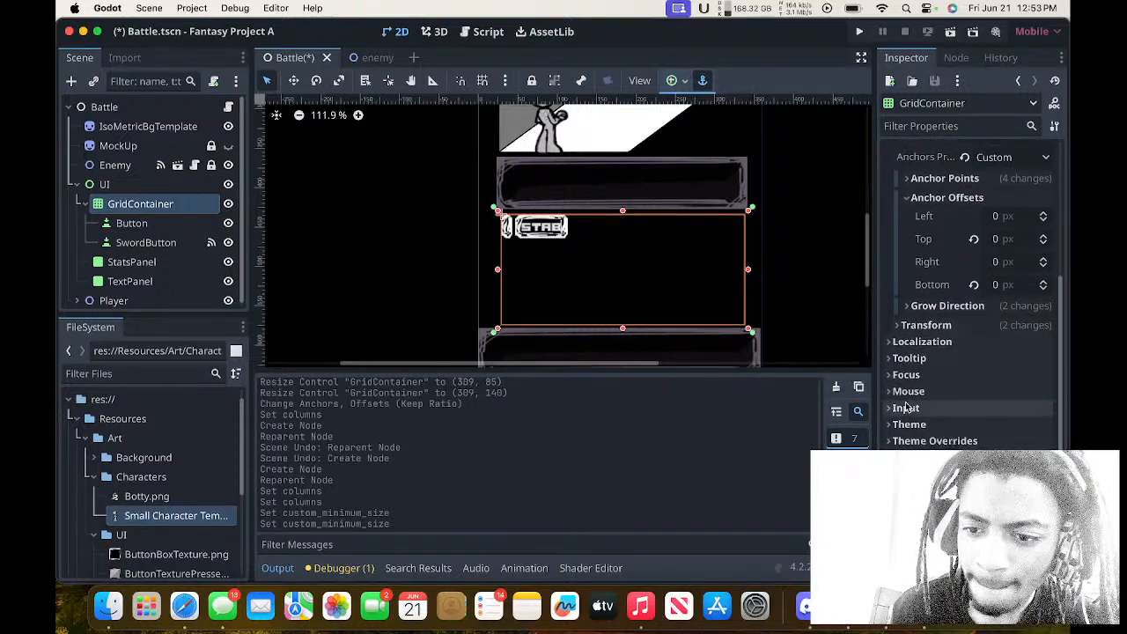
{"action": "scroll", "coordinate": [911, 412], "scroll_direction": "down", "scroll_amount": 2}
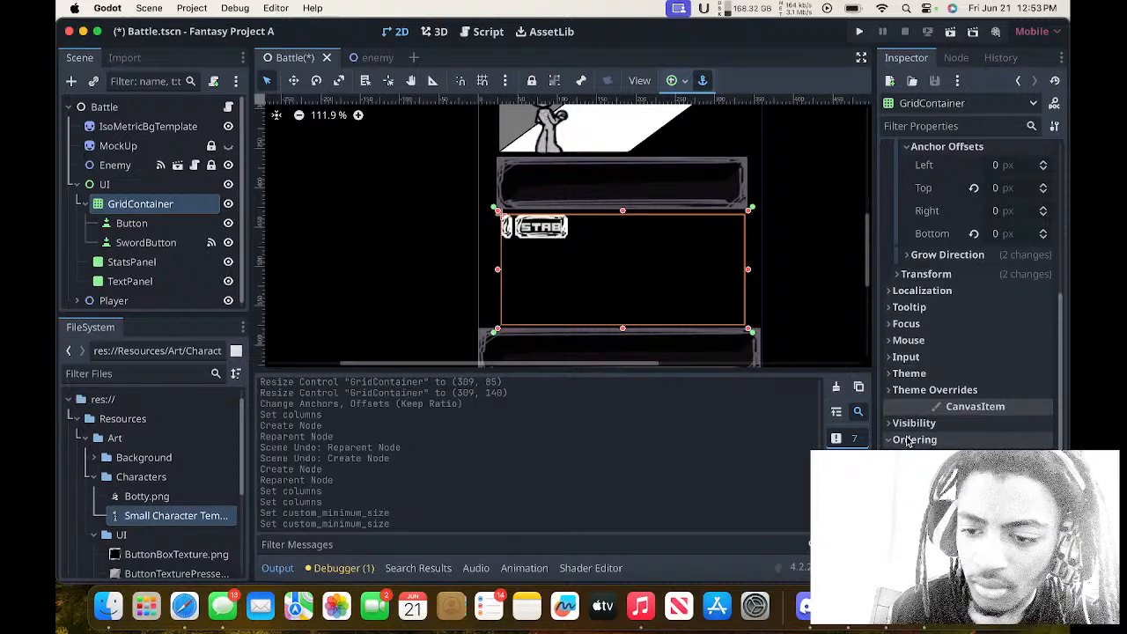
{"action": "left_click", "coordinate": [913, 424]}
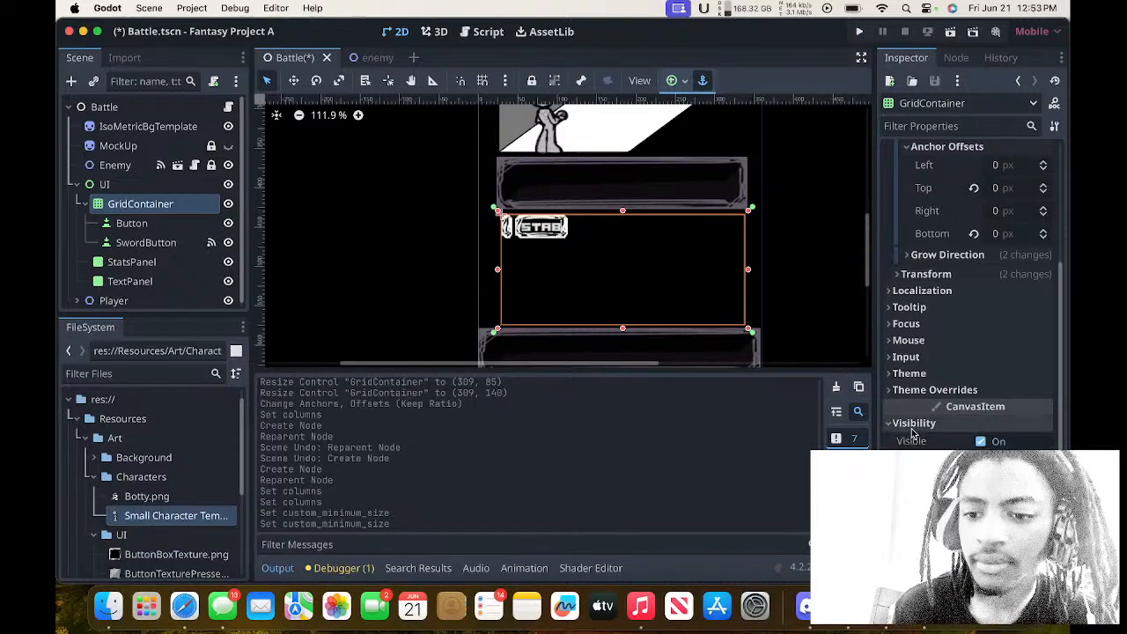
{"action": "left_click", "coordinate": [912, 373]}
{"action": "left_click", "coordinate": [914, 357]}
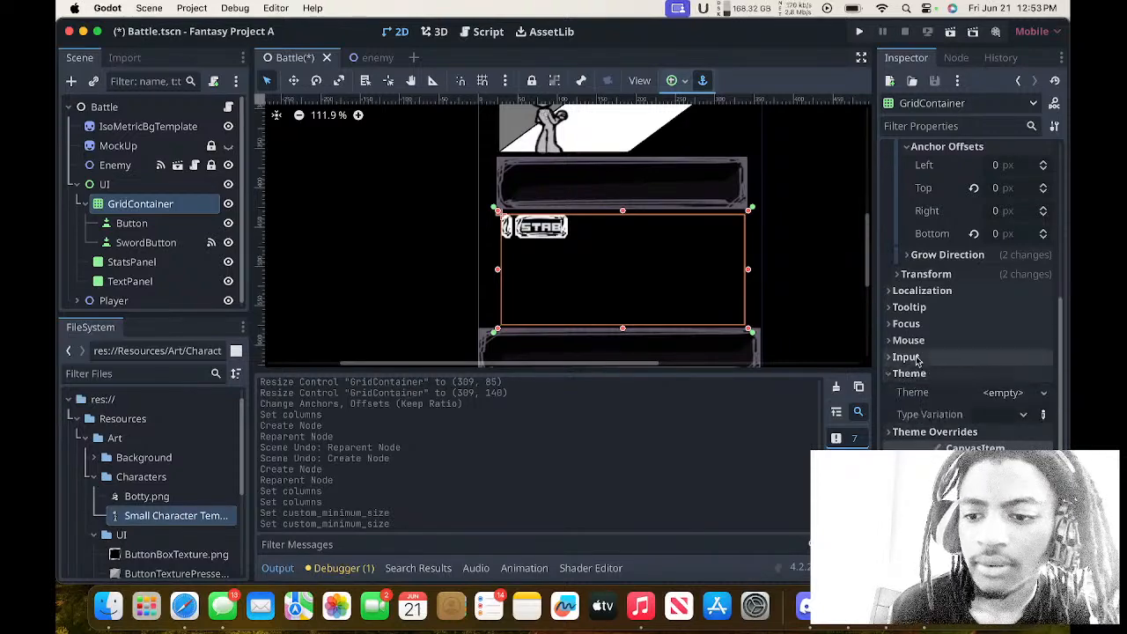
{"action": "left_click", "coordinate": [909, 340]}
{"action": "left_click", "coordinate": [907, 323]}
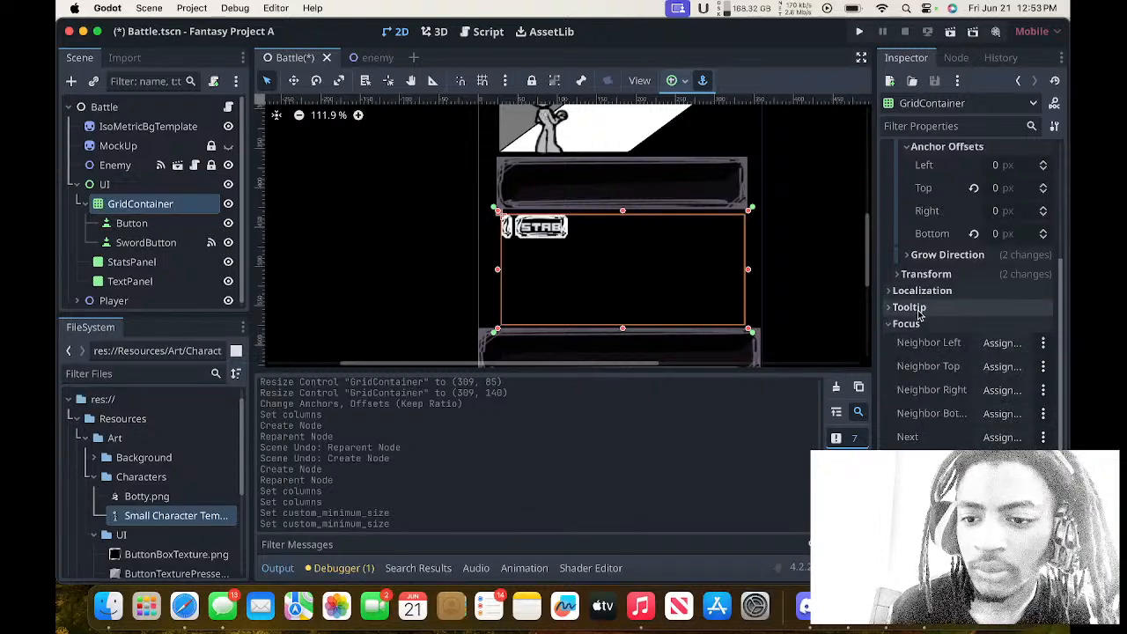
{"action": "left_click", "coordinate": [911, 307]}
{"action": "left_click", "coordinate": [921, 295]}
{"action": "scroll", "coordinate": [920, 333], "scroll_direction": "down", "scroll_amount": 5}
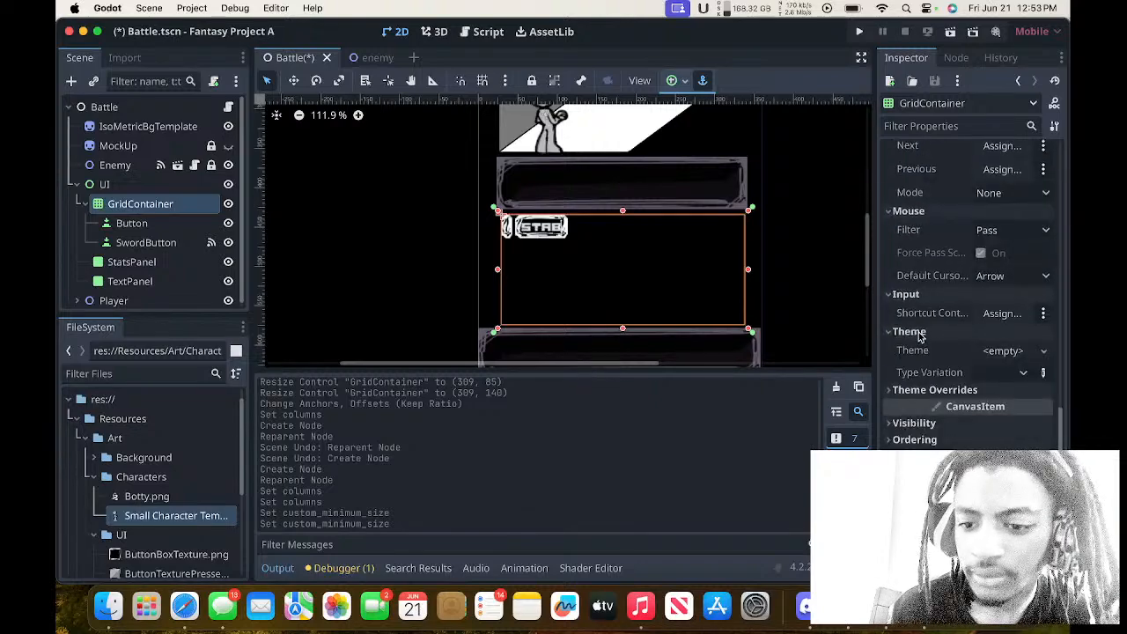
{"action": "scroll", "coordinate": [920, 370], "scroll_direction": "up", "scroll_amount": 10}
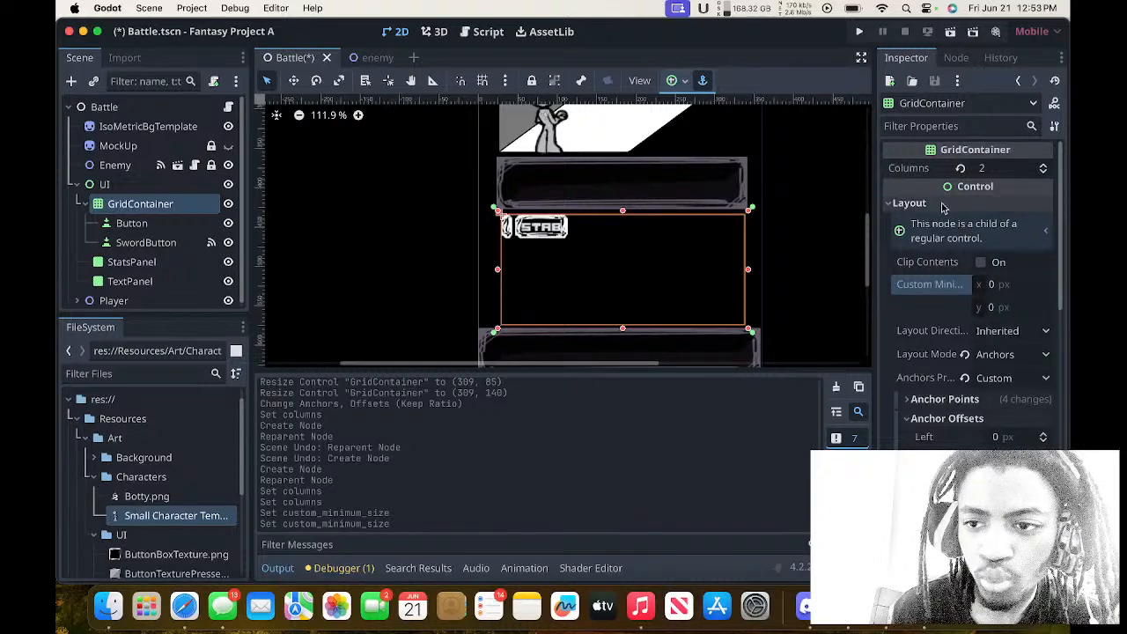
{"action": "left_click", "coordinate": [1023, 234]}
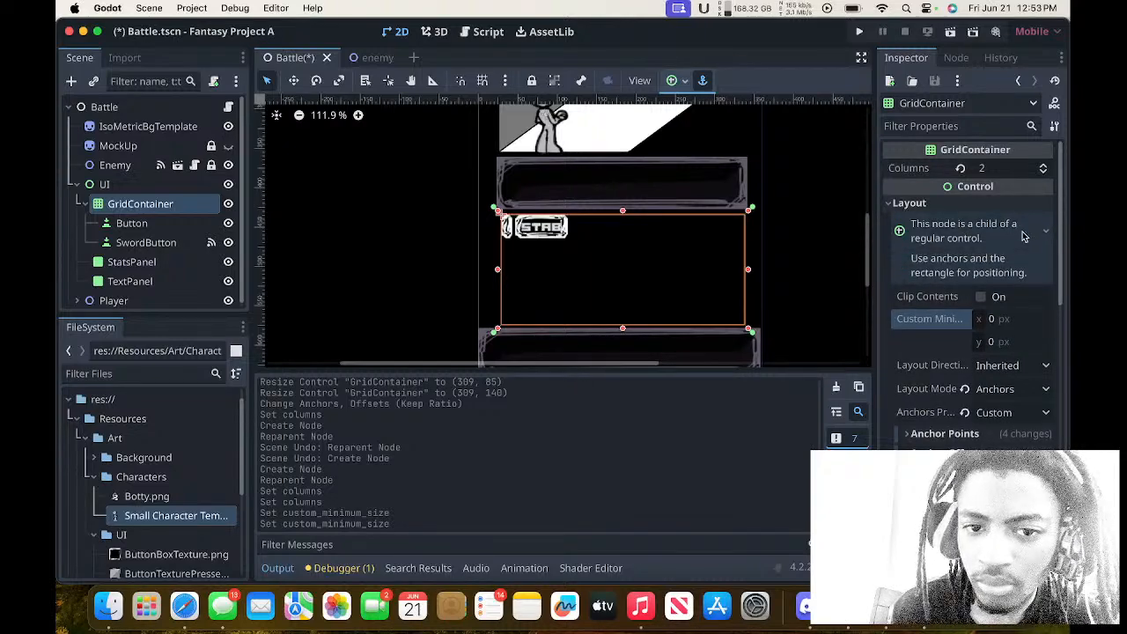
{"action": "left_click", "coordinate": [1023, 235]}
Check both buttons inside the grid and set the GridContainer's column count to 1.
{"action": "left_click", "coordinate": [558, 235]}
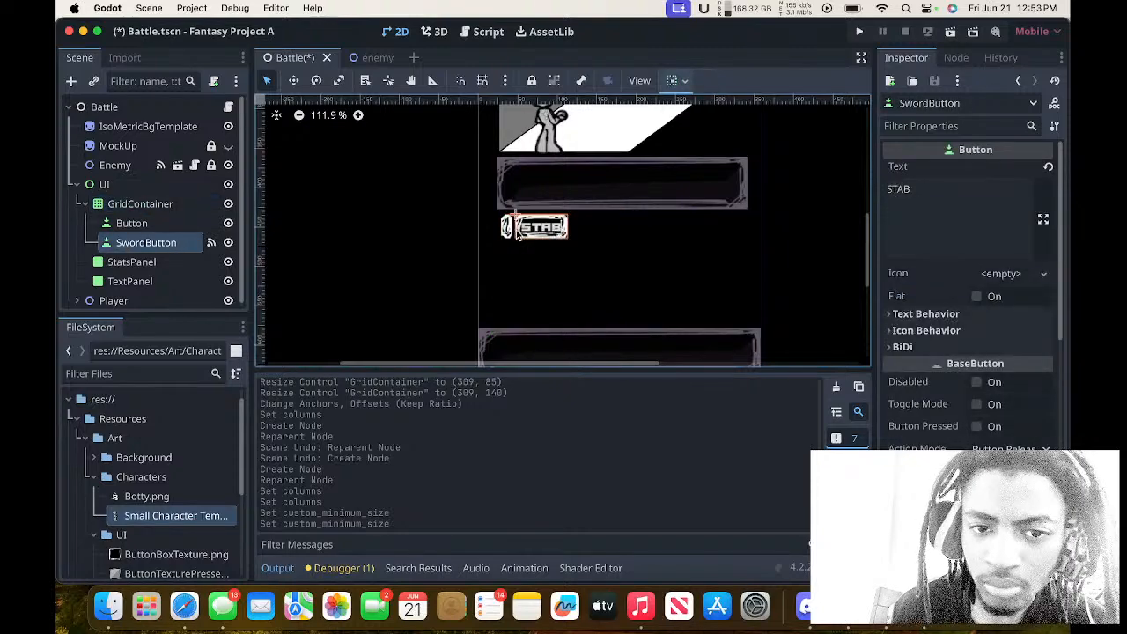
{"action": "left_click", "coordinate": [506, 229]}
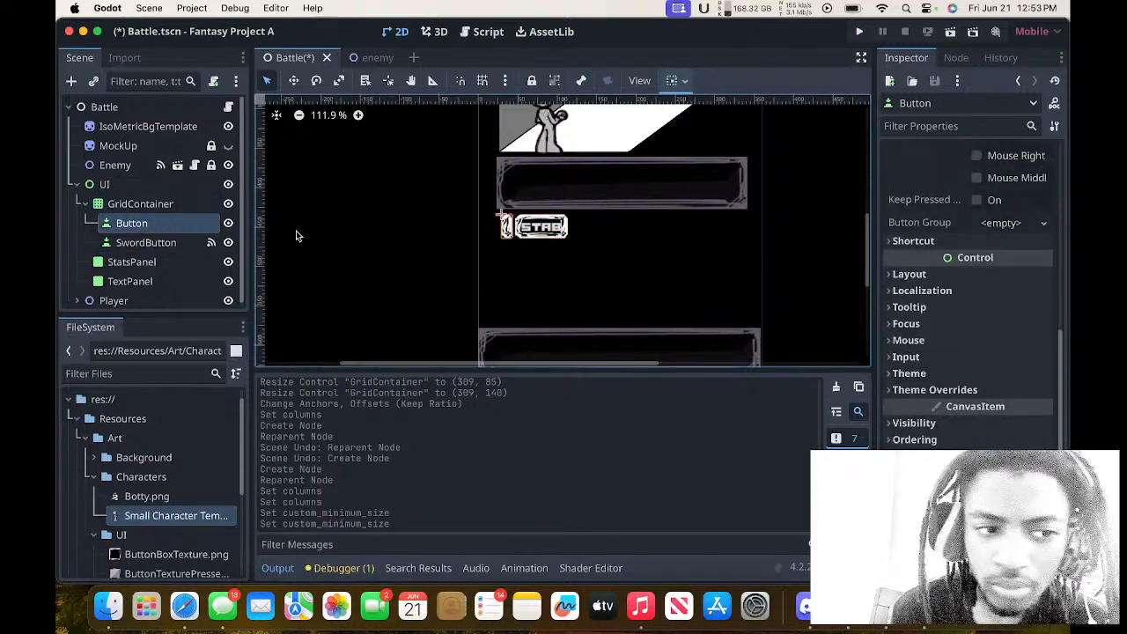
{"action": "left_click", "coordinate": [176, 244]}
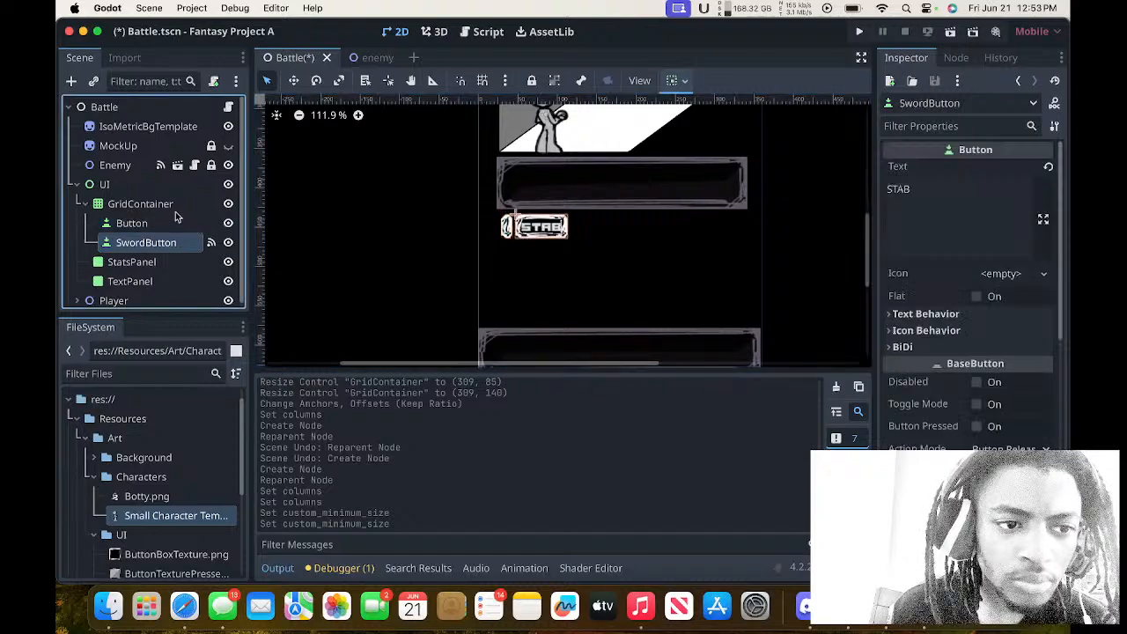
{"action": "left_click", "coordinate": [176, 208]}
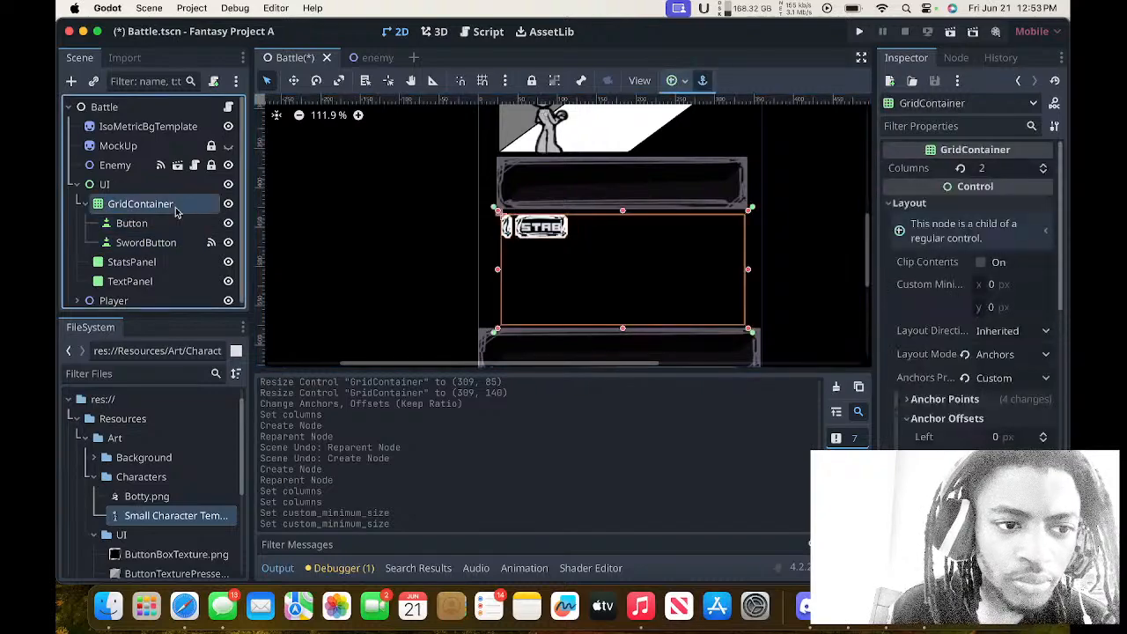
{"action": "left_click", "coordinate": [1044, 173]}
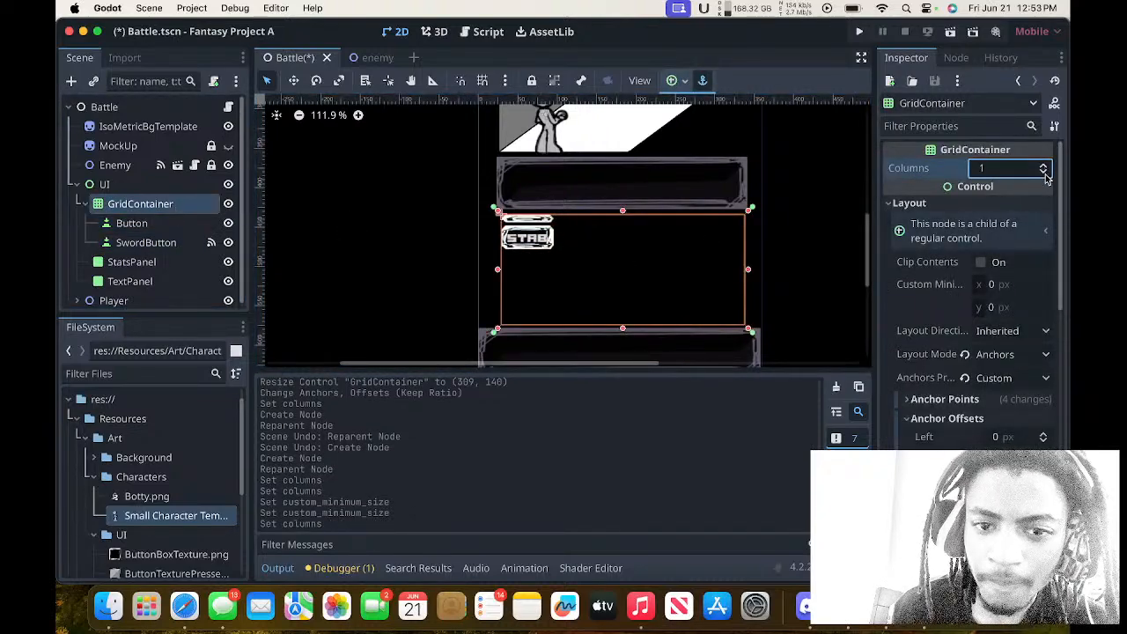
Try different column counts on the GridContainer, including 3 and 1, and set it to 2 columns.
{"action": "left_click", "coordinate": [1044, 167]}
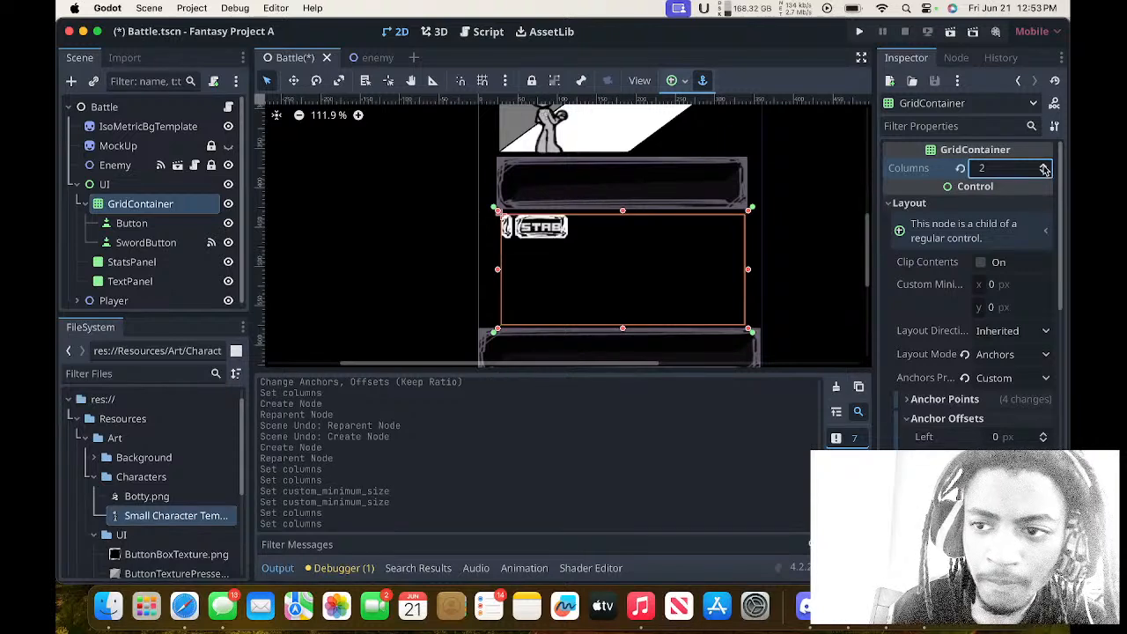
{"action": "left_click", "coordinate": [1045, 173]}
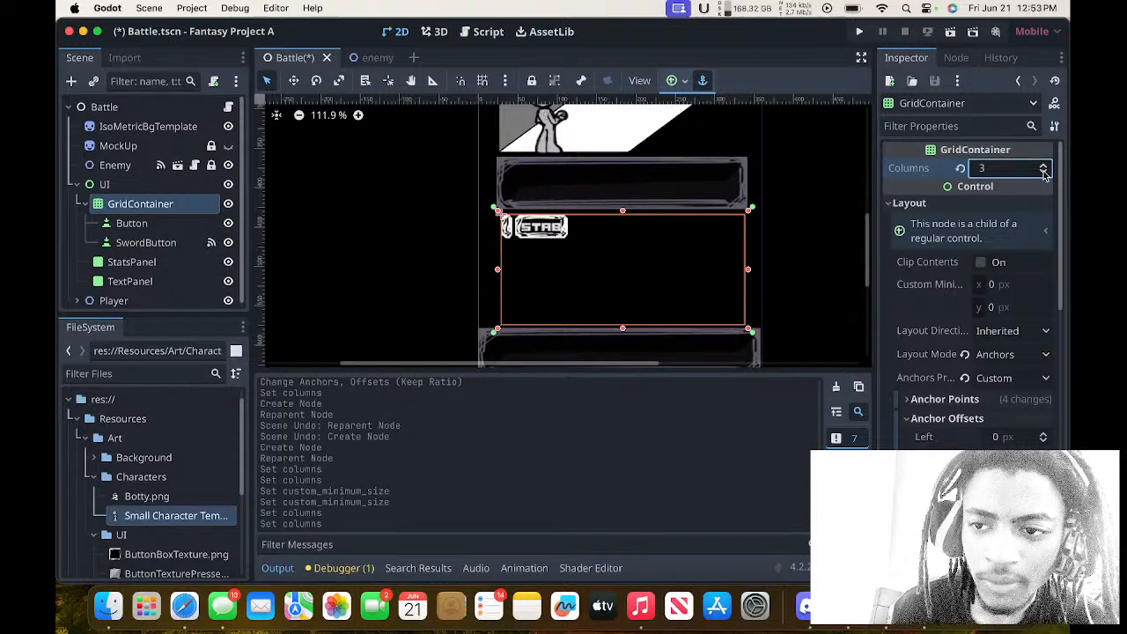
{"action": "left_click", "coordinate": [1044, 174]}
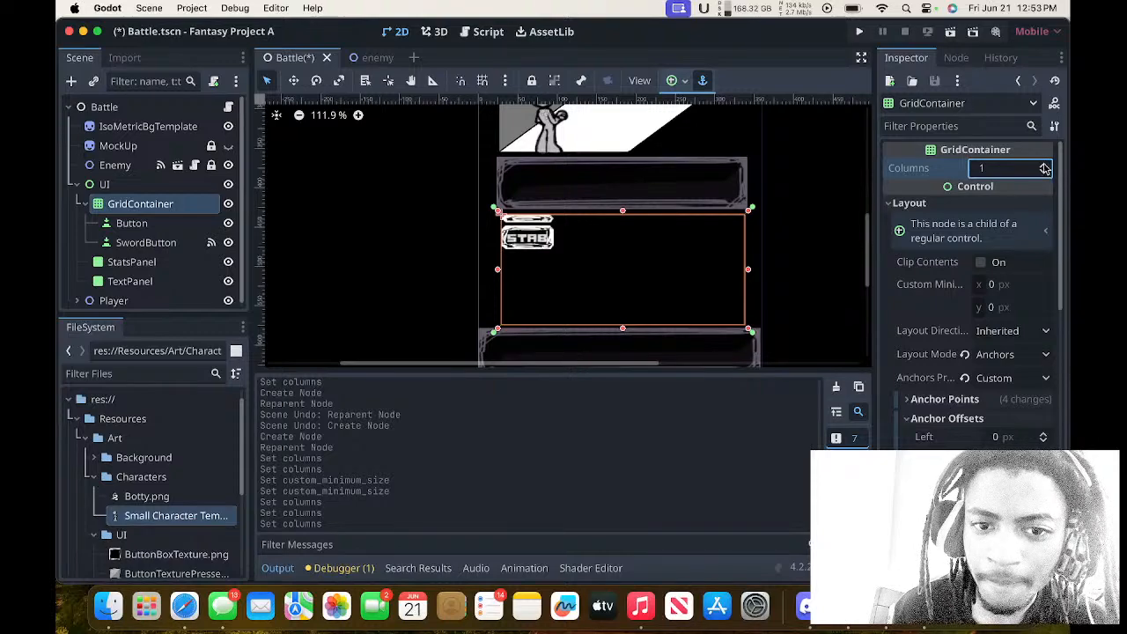
{"action": "left_click", "coordinate": [1045, 167]}
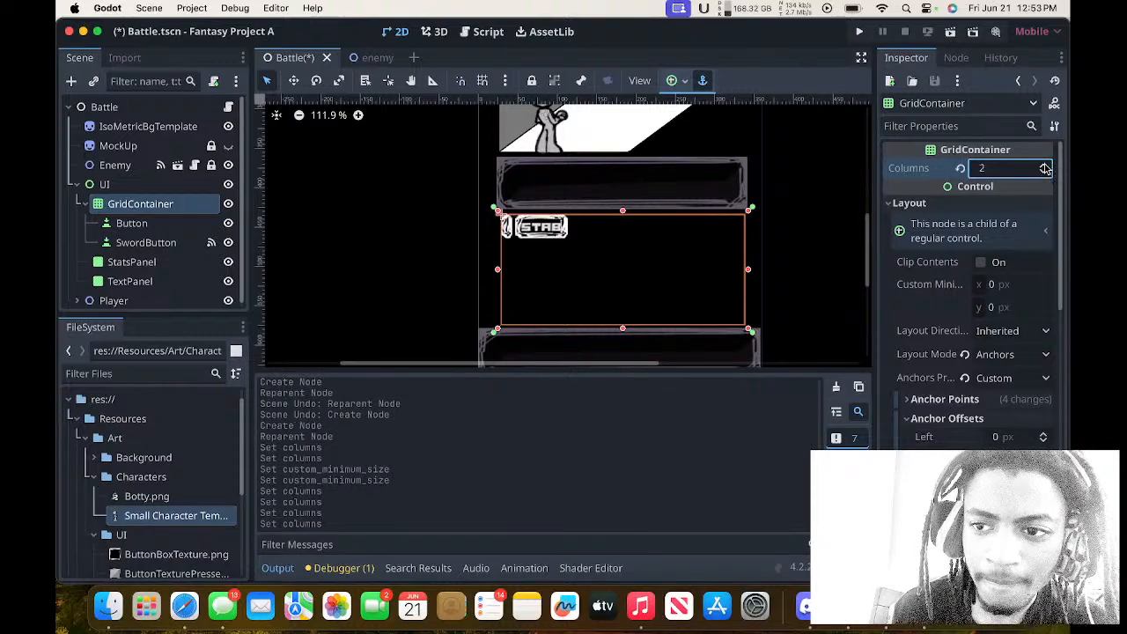
Check the STAB button's Transform settings and try to enlarge the button by its corner in the viewport.
{"action": "left_click", "coordinate": [548, 227]}
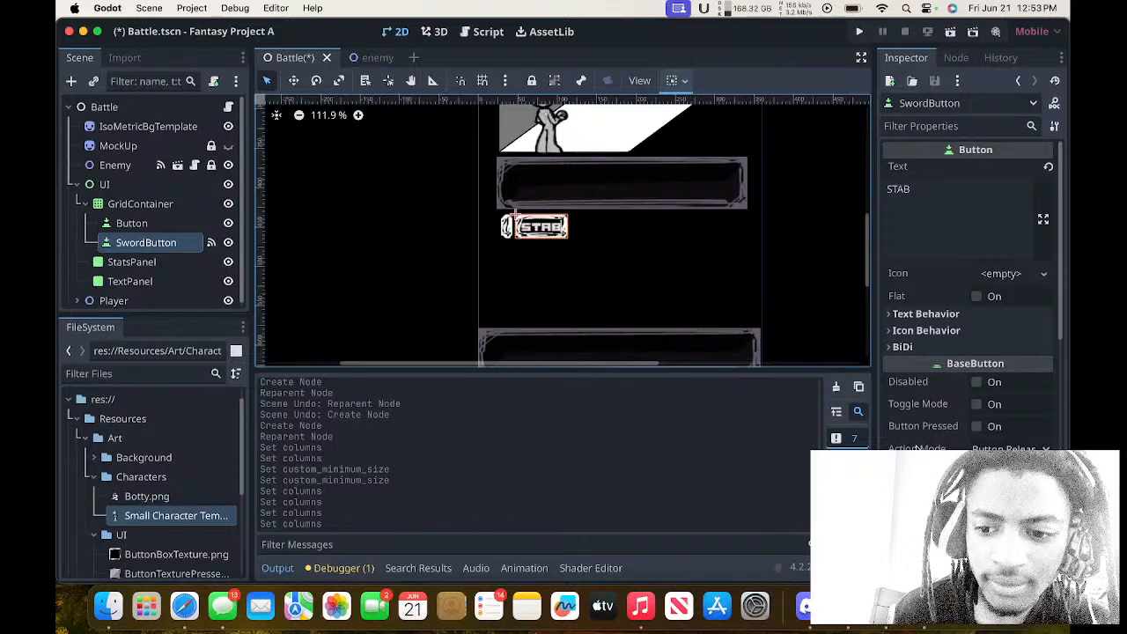
{"action": "scroll", "coordinate": [916, 445], "scroll_direction": "down", "scroll_amount": 5}
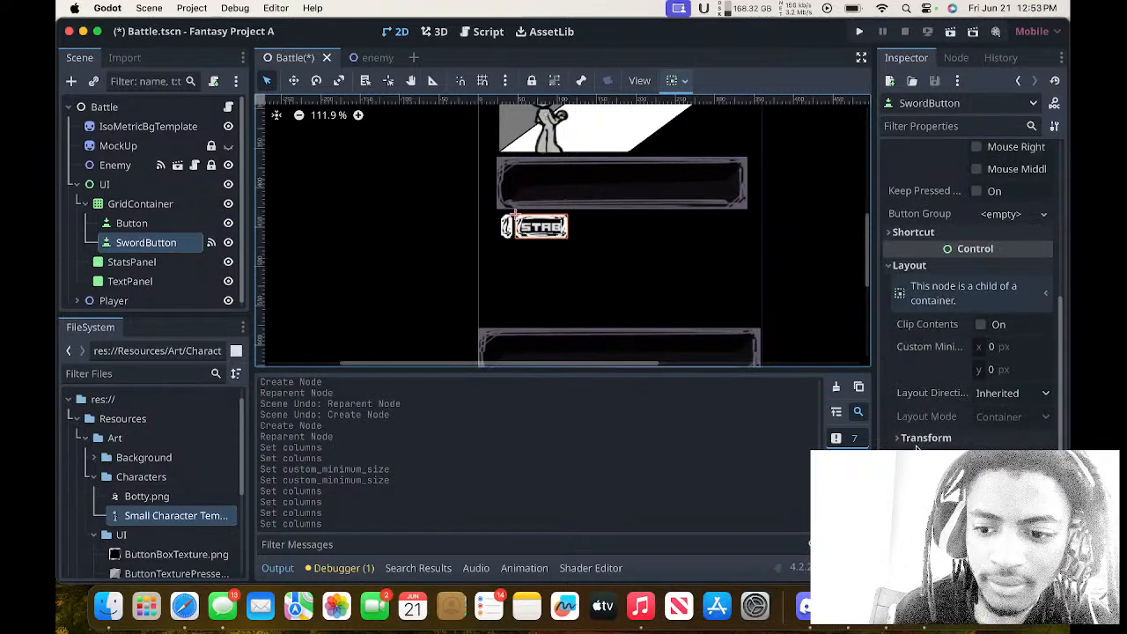
{"action": "left_click", "coordinate": [935, 438]}
{"action": "scroll", "coordinate": [938, 441], "scroll_direction": "down", "scroll_amount": 3}
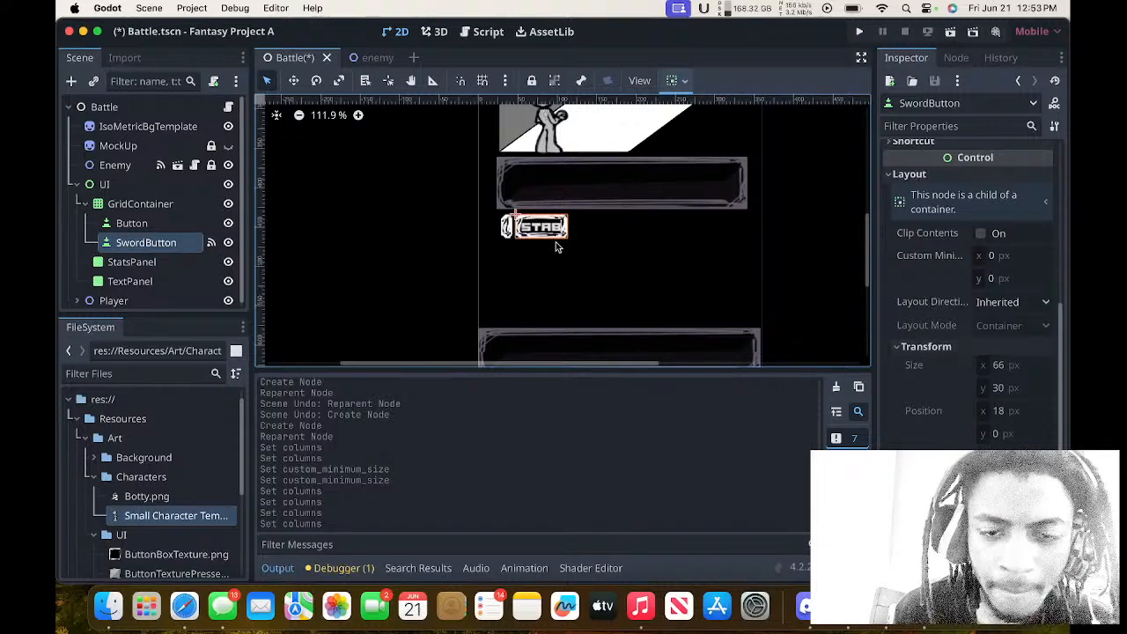
{"action": "scroll", "coordinate": [546, 236], "scroll_direction": "up", "scroll_amount": 3}
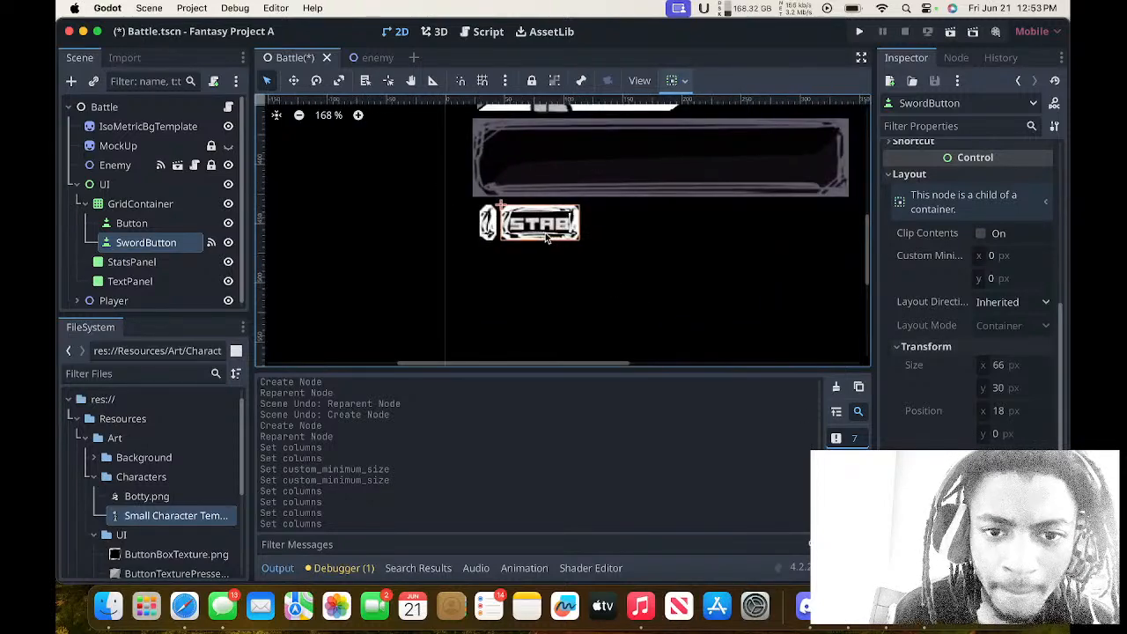
{"action": "left_click_drag", "start_coordinate": [577, 236], "coordinate": [595, 257]}
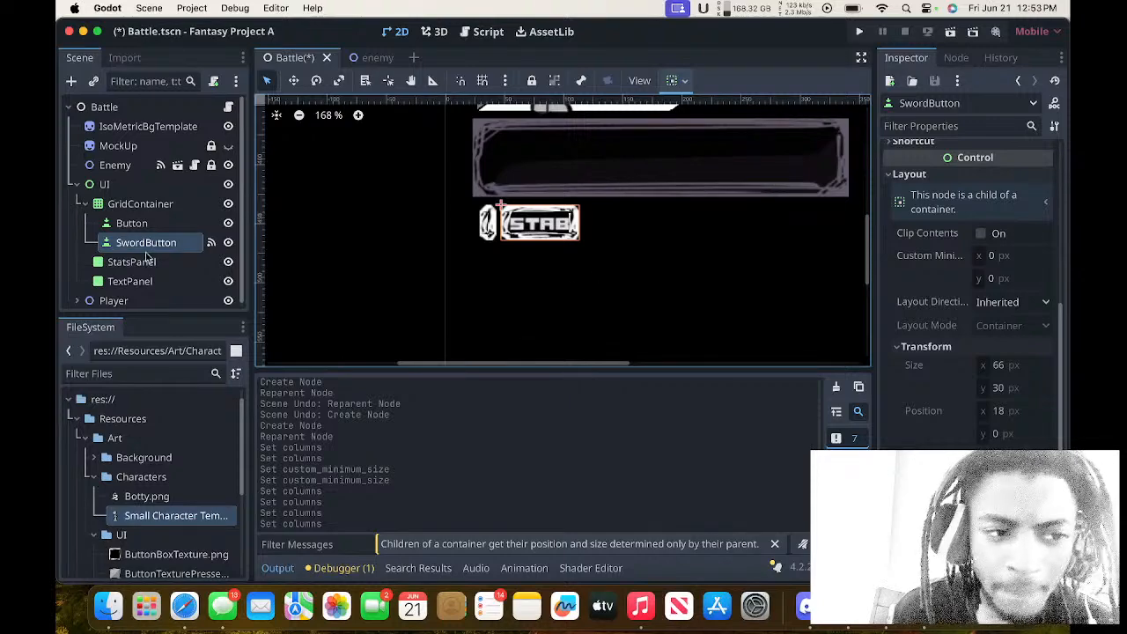
Return to the GridContainer, collapse its Anchor Offsets and review its Transform size and position.
{"action": "left_click", "coordinate": [130, 204]}
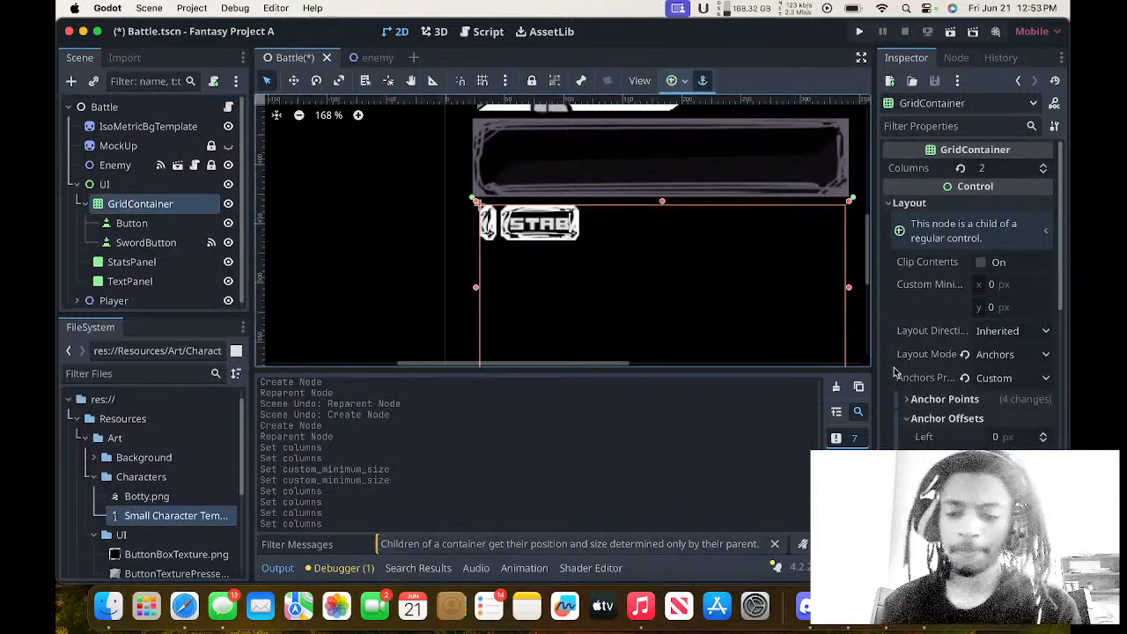
{"action": "left_click", "coordinate": [941, 418]}
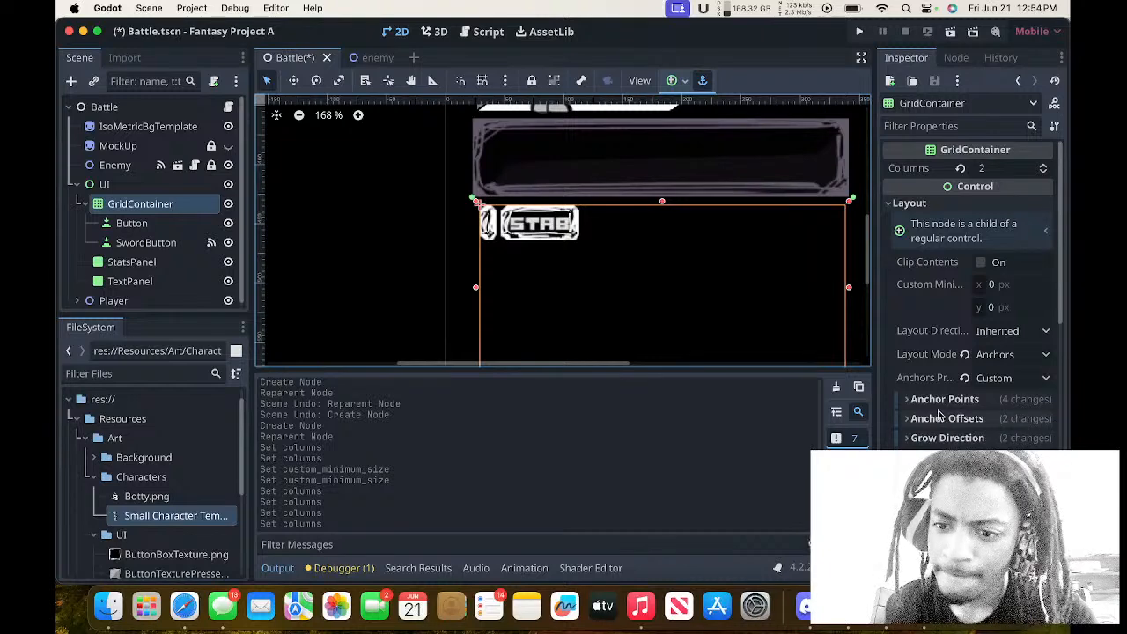
{"action": "scroll", "coordinate": [941, 414], "scroll_direction": "down", "scroll_amount": 1}
{"action": "left_click", "coordinate": [941, 413]}
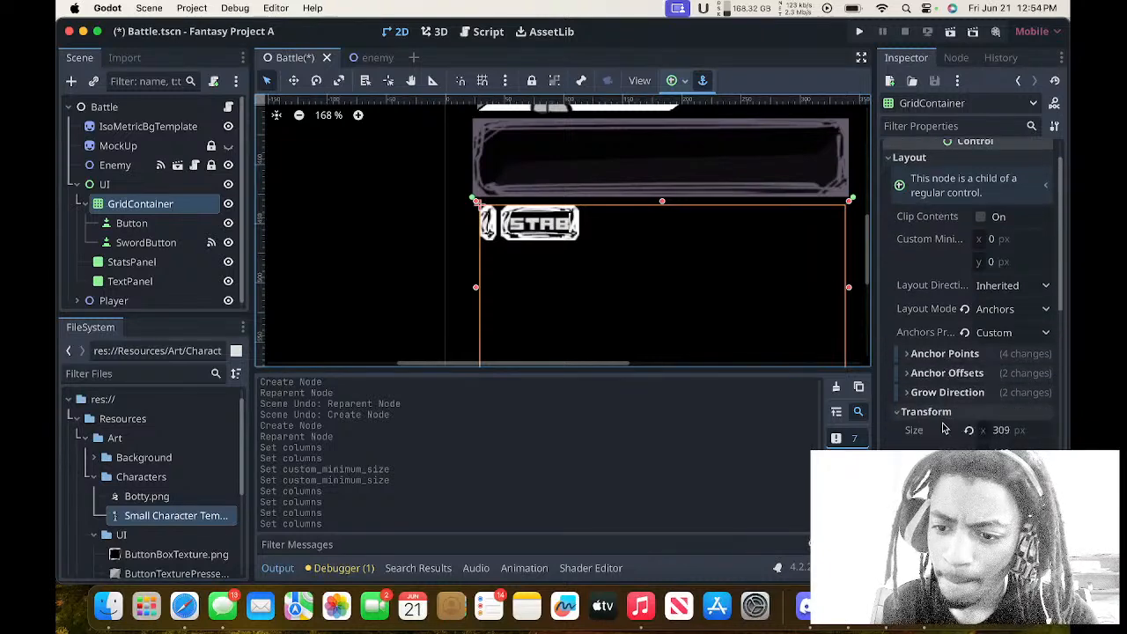
{"action": "scroll", "coordinate": [943, 423], "scroll_direction": "down", "scroll_amount": 3}
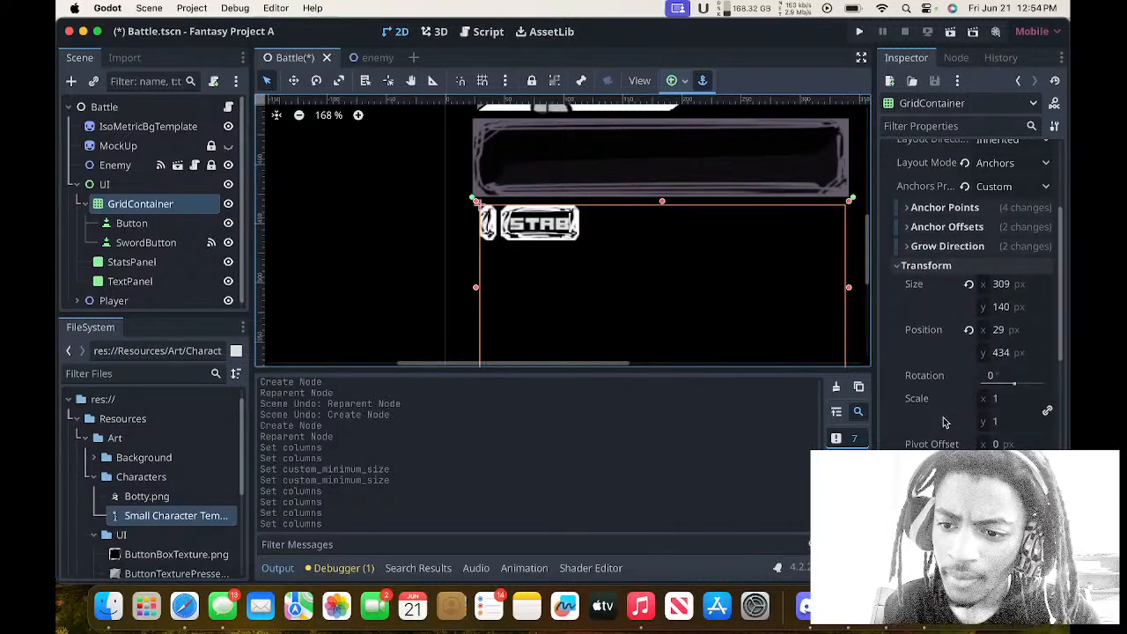
{"action": "scroll", "coordinate": [944, 422], "scroll_direction": "up", "scroll_amount": 3}
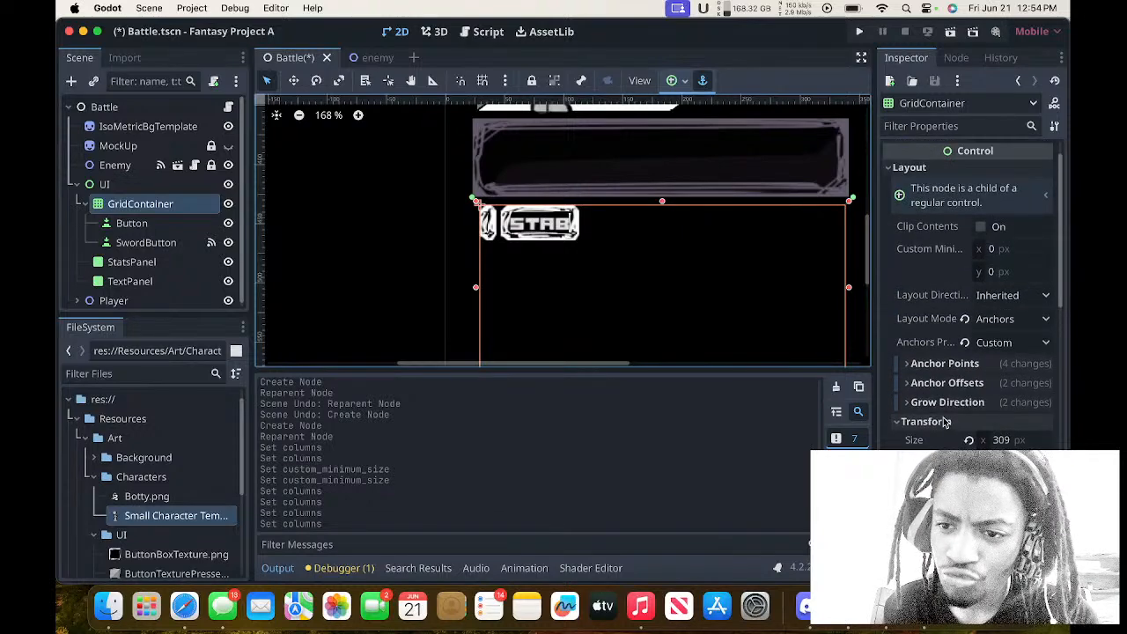
Try a custom minimum width of 80 px on the GridContainer and replace it with -80 px.
{"action": "left_click", "coordinate": [1024, 254]}
{"action": "type", "text": "8"}
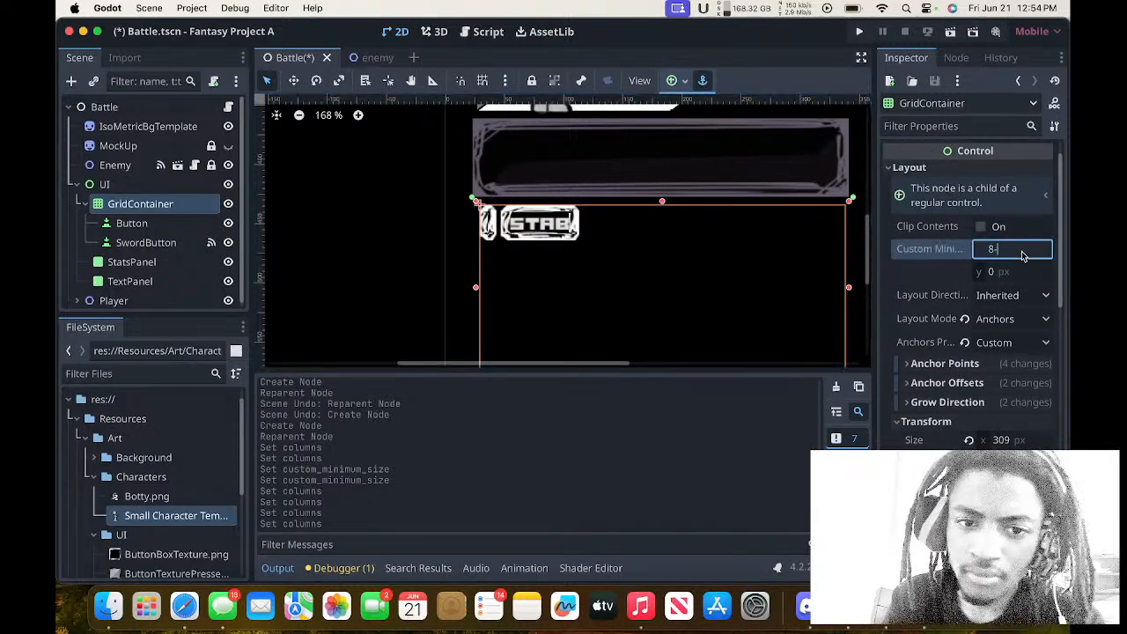
{"action": "type", "text": "0"}
{"action": "key", "text": "Return"}
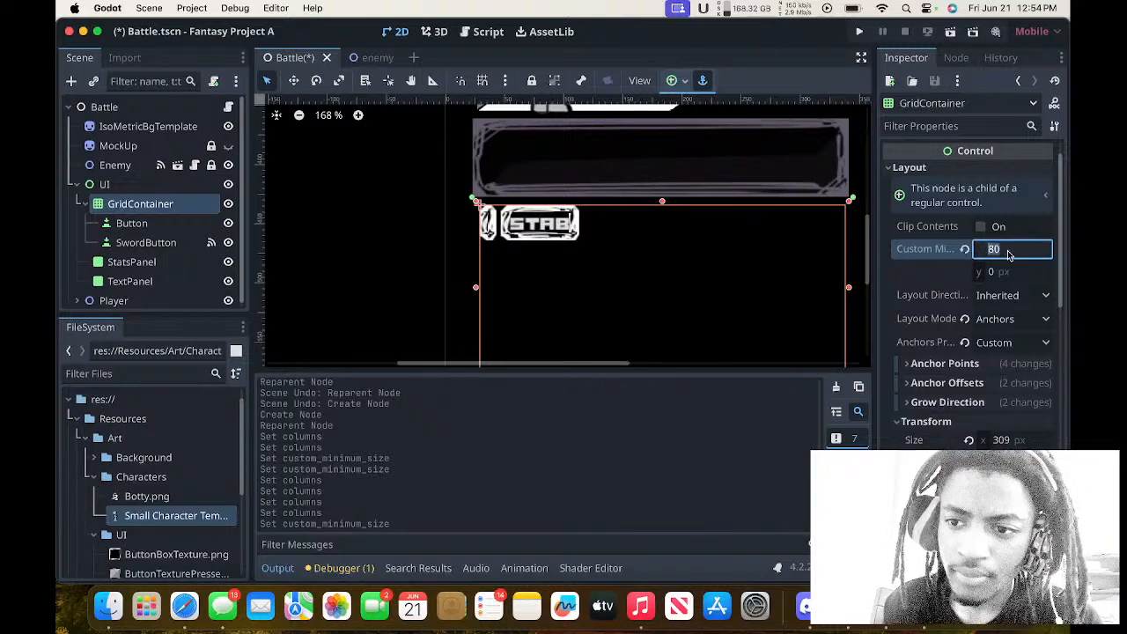
{"action": "type", "text": "-80"}
{"action": "key", "text": "Return"}
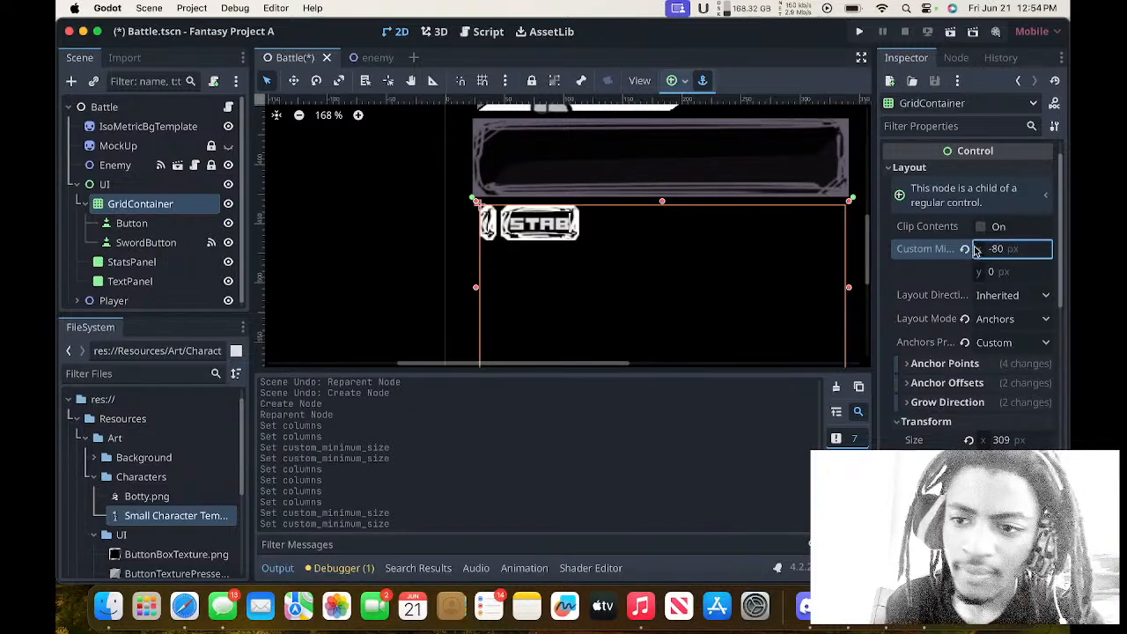
Examine the GridContainer's Layout Mode, Anchors Preset options and Anchor Points without changing them.
{"action": "scroll", "coordinate": [969, 304], "scroll_direction": "down", "scroll_amount": 2}
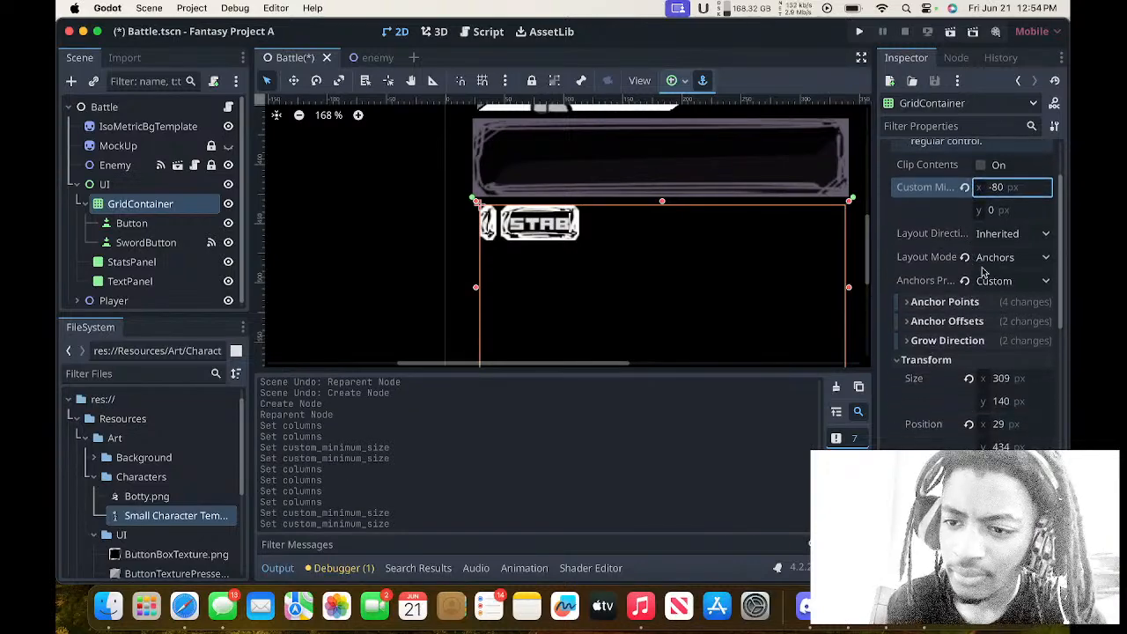
{"action": "left_click", "coordinate": [993, 262]}
{"action": "left_click", "coordinate": [992, 262]}
{"action": "left_click", "coordinate": [993, 281]}
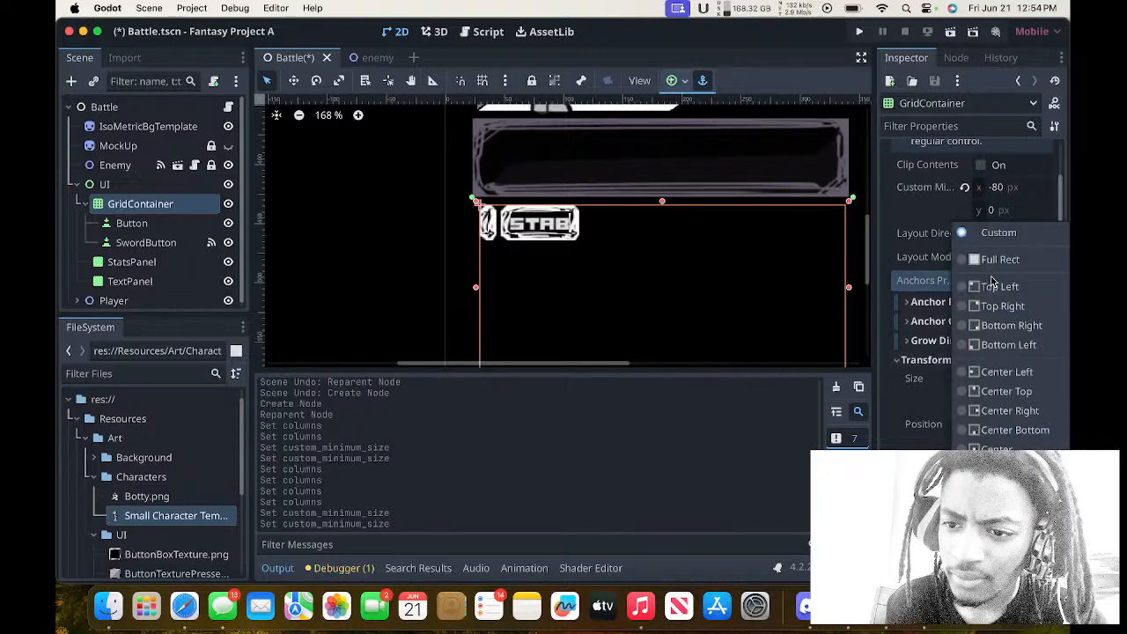
{"action": "left_click", "coordinate": [912, 277]}
{"action": "left_click", "coordinate": [998, 280]}
{"action": "left_click", "coordinate": [922, 275]}
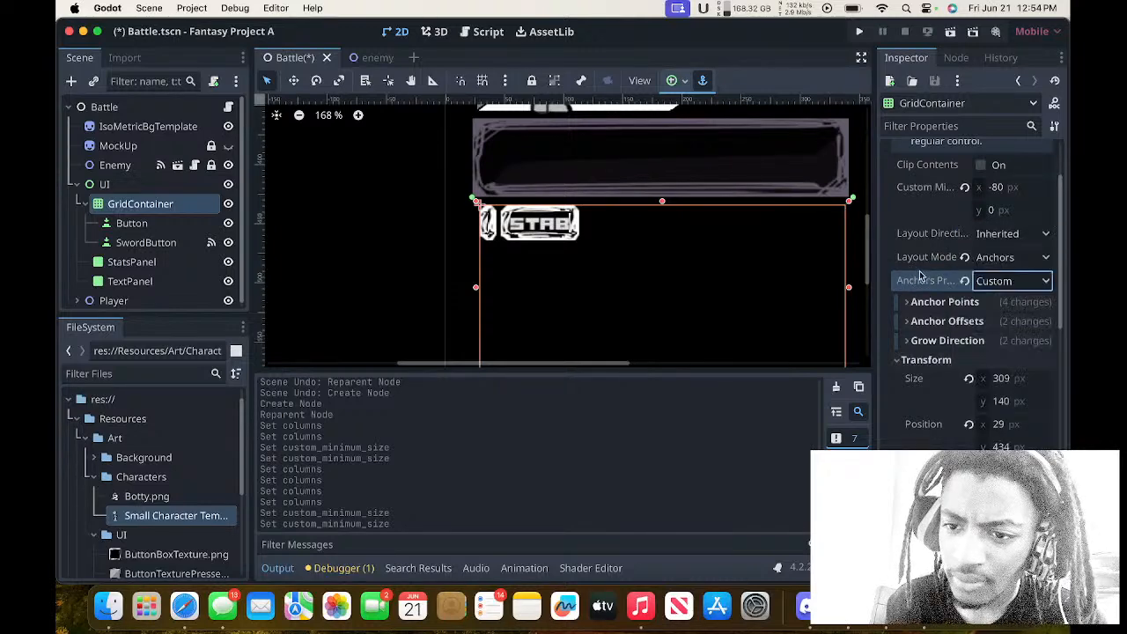
{"action": "left_click", "coordinate": [923, 303]}
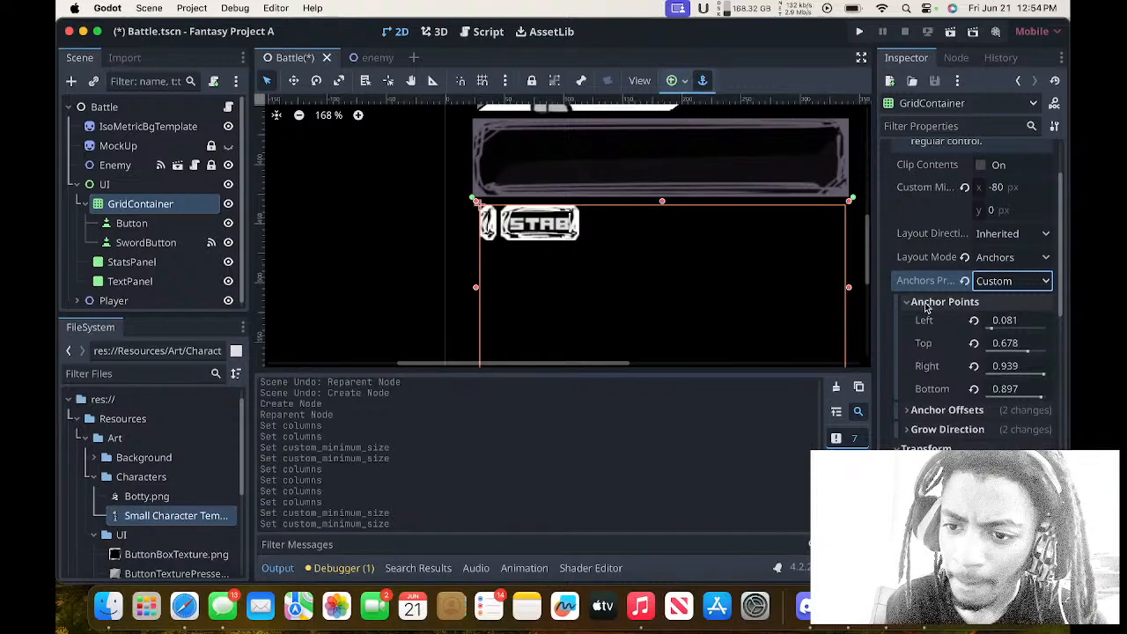
{"action": "left_click", "coordinate": [923, 304]}
Try a left anchor offset of 8 px on the GridContainer and reset it to the default.
{"action": "left_click", "coordinate": [927, 322]}
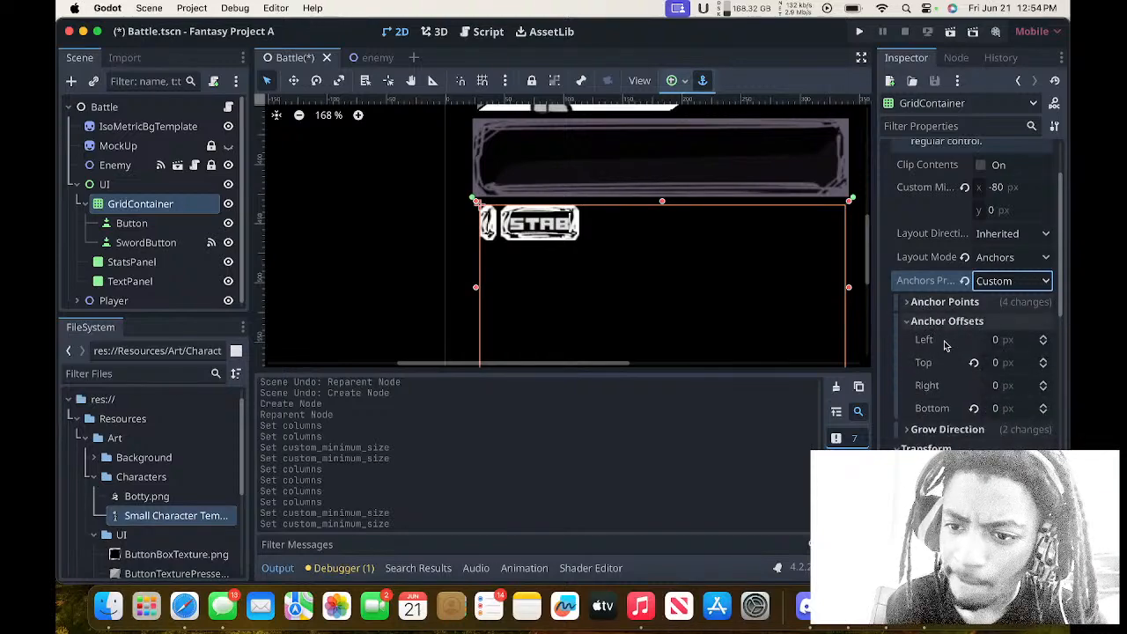
{"action": "left_click", "coordinate": [1002, 340]}
{"action": "type", "text": "8"}
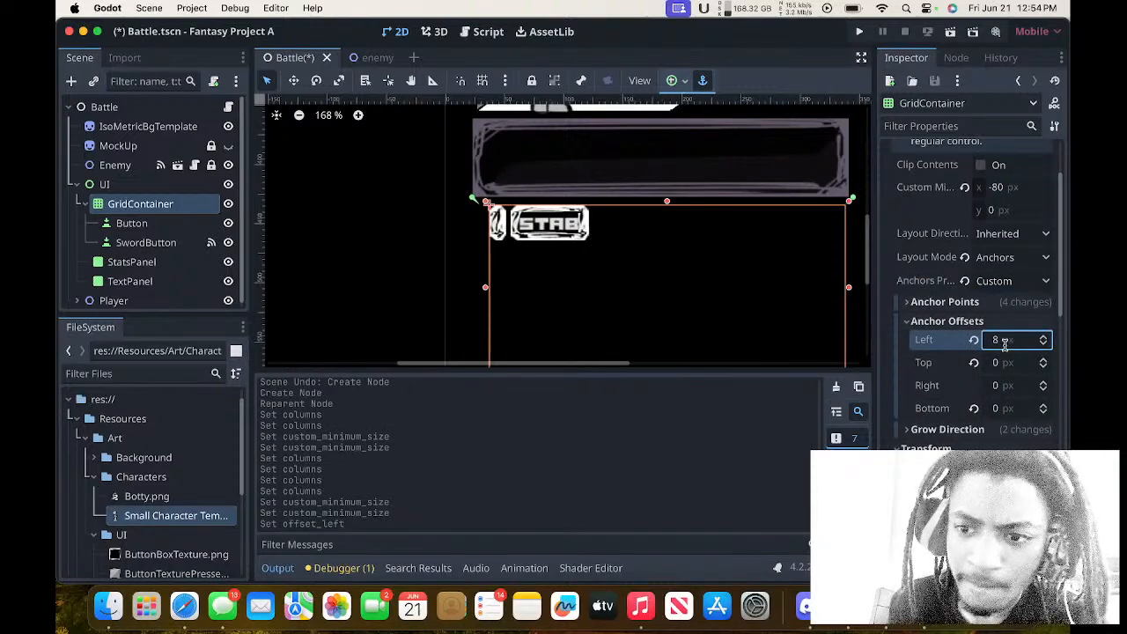
{"action": "left_click", "coordinate": [972, 340]}
{"action": "left_click", "coordinate": [967, 322]}
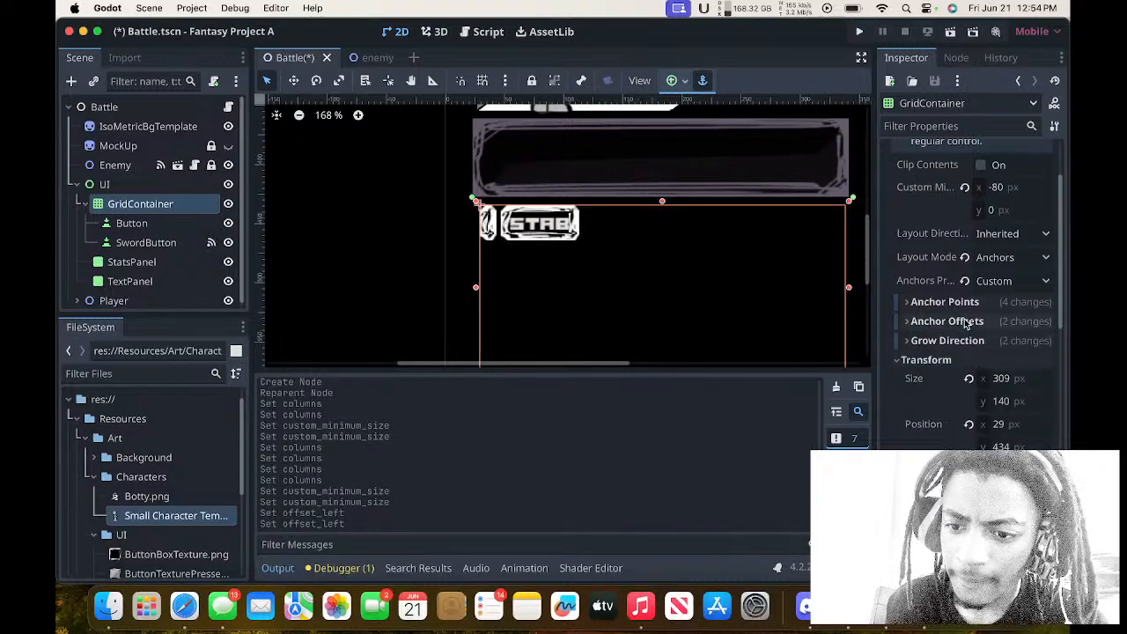
Look through the GridContainer's horizontal Grow Direction options and the Transform settings below them.
{"action": "left_click", "coordinate": [969, 343]}
{"action": "scroll", "coordinate": [977, 343], "scroll_direction": "down", "scroll_amount": 1}
{"action": "left_click", "coordinate": [1000, 332]}
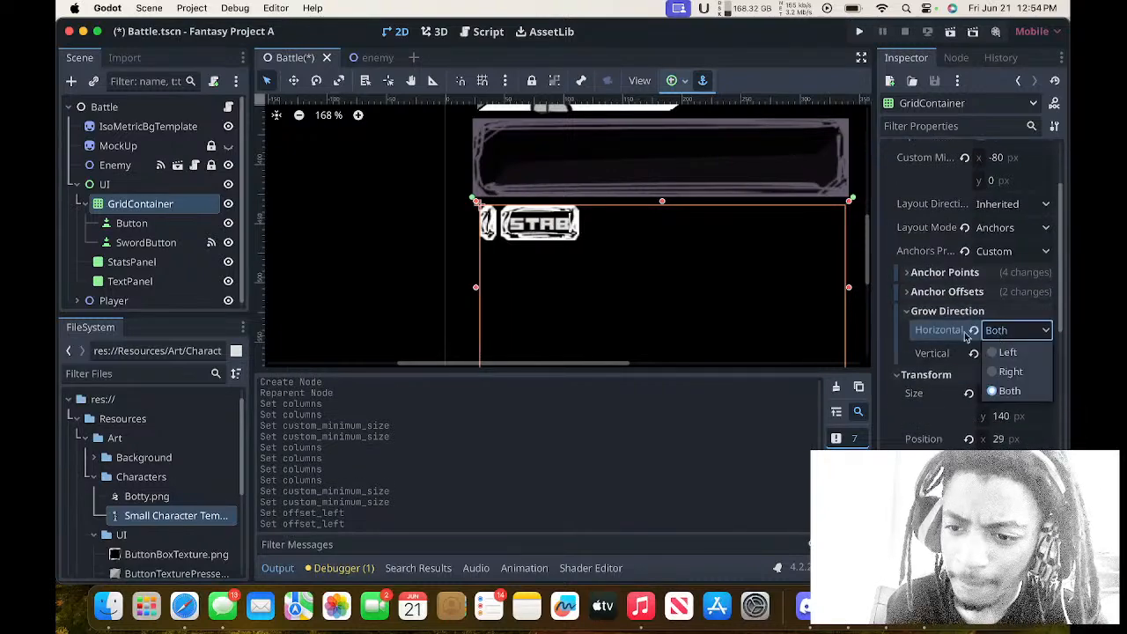
{"action": "left_click", "coordinate": [927, 331]}
{"action": "scroll", "coordinate": [925, 332], "scroll_direction": "down", "scroll_amount": 5}
{"action": "scroll", "coordinate": [925, 332], "scroll_direction": "up", "scroll_amount": 1}
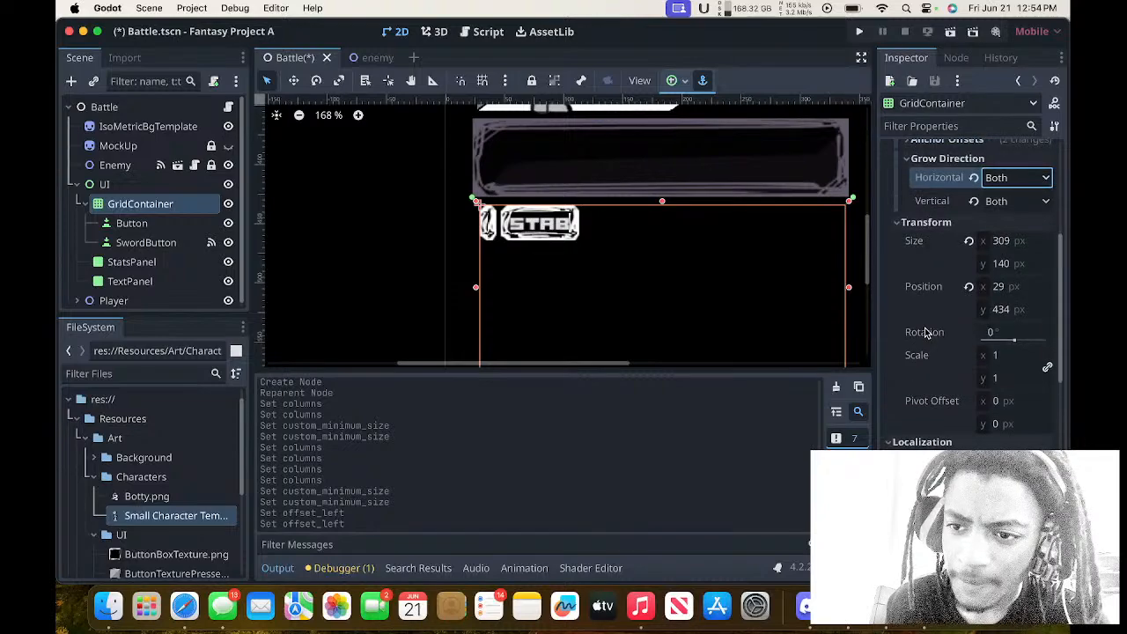
{"action": "scroll", "coordinate": [805, 312], "scroll_direction": "down", "scroll_amount": 3}
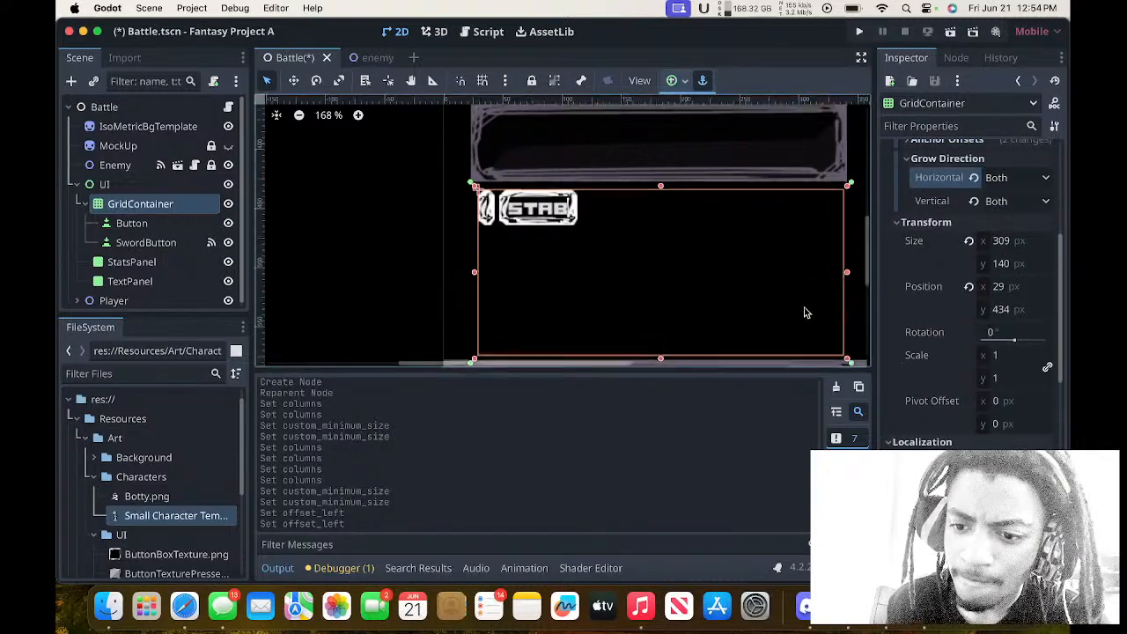
Try a width of 600 px on the GridContainer and reset its size to the default.
{"action": "left_click", "coordinate": [1013, 241]}
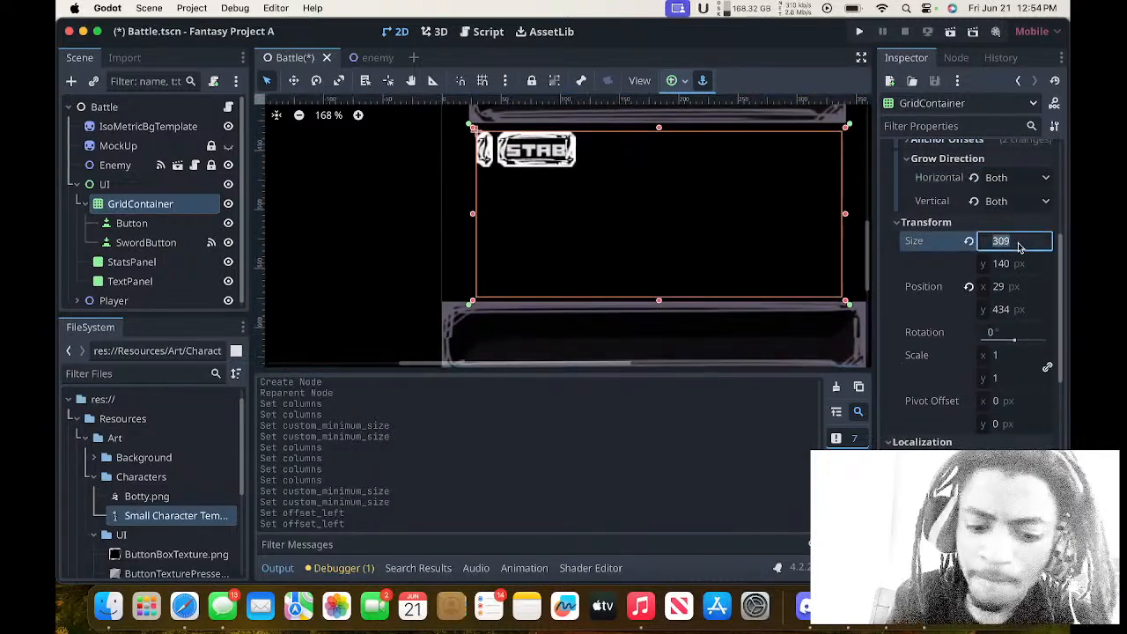
{"action": "type", "text": "600"}
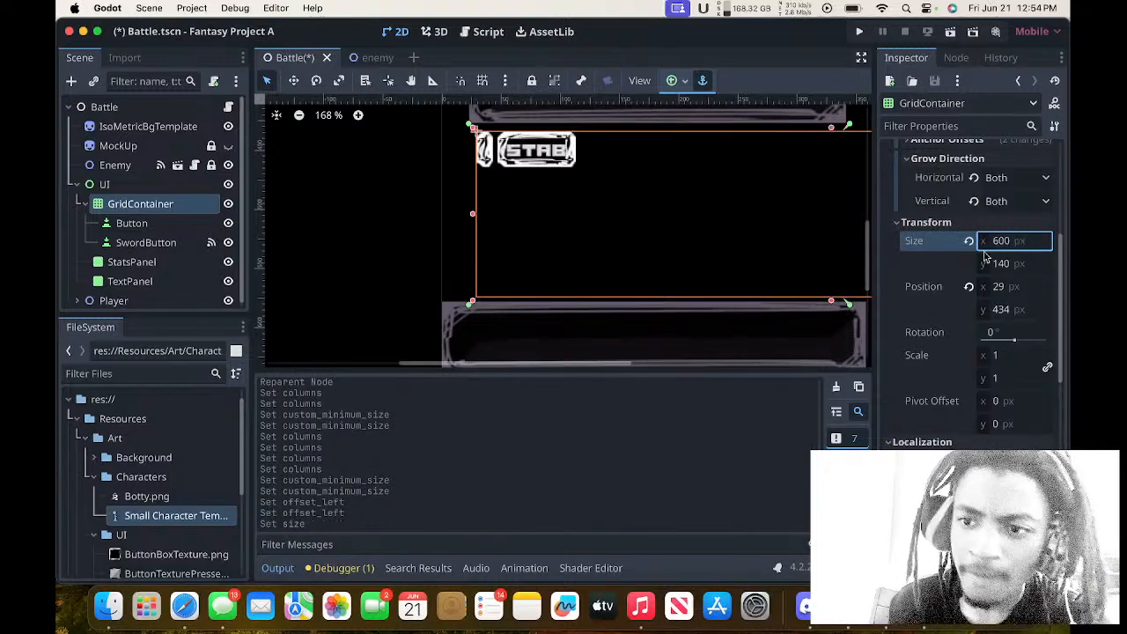
{"action": "left_click", "coordinate": [968, 241]}
{"action": "scroll", "coordinate": [969, 242], "scroll_direction": "up", "scroll_amount": 5}
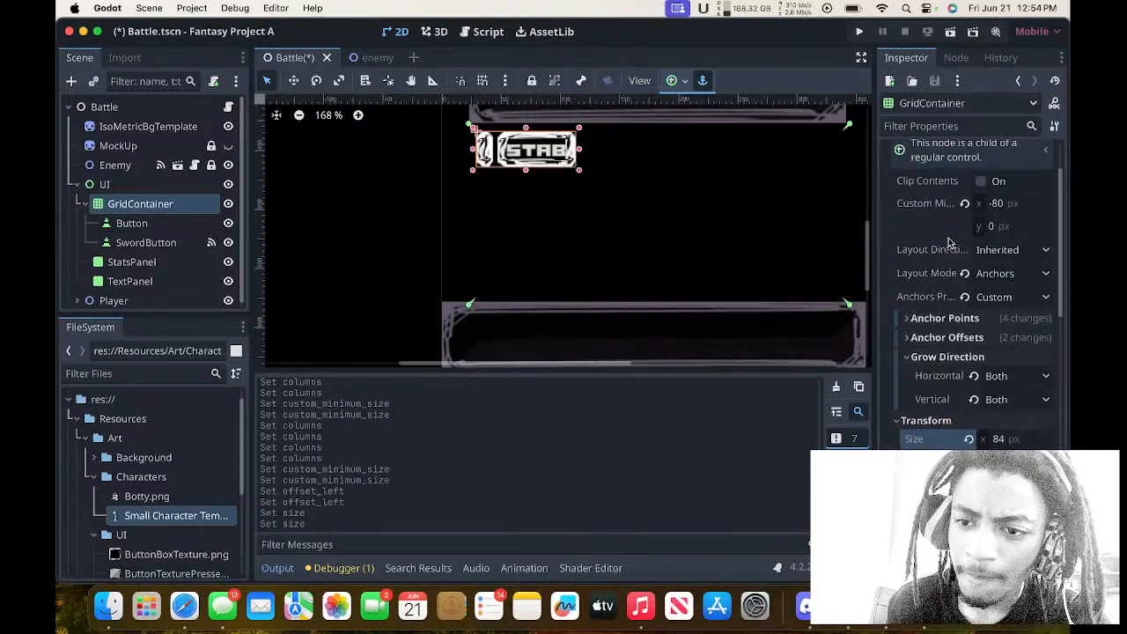
Examine the SwordButton's Layout and Transform settings and its horizontal Container Sizing options without changing them.
{"action": "left_click", "coordinate": [141, 225]}
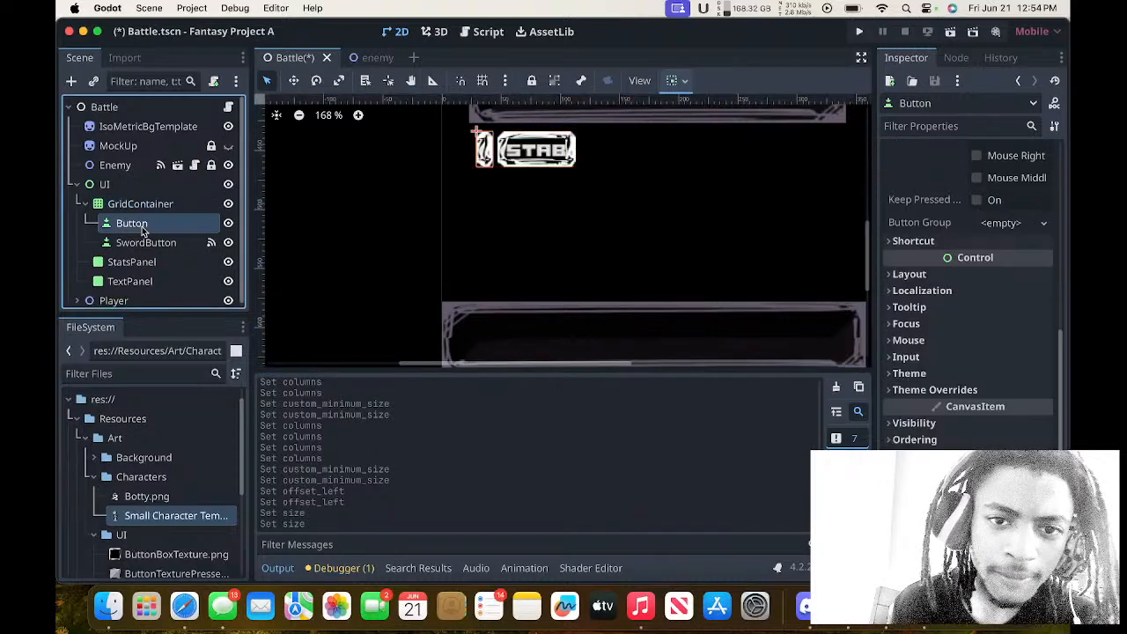
{"action": "left_click", "coordinate": [146, 243]}
{"action": "scroll", "coordinate": [960, 327], "scroll_direction": "down", "scroll_amount": 3}
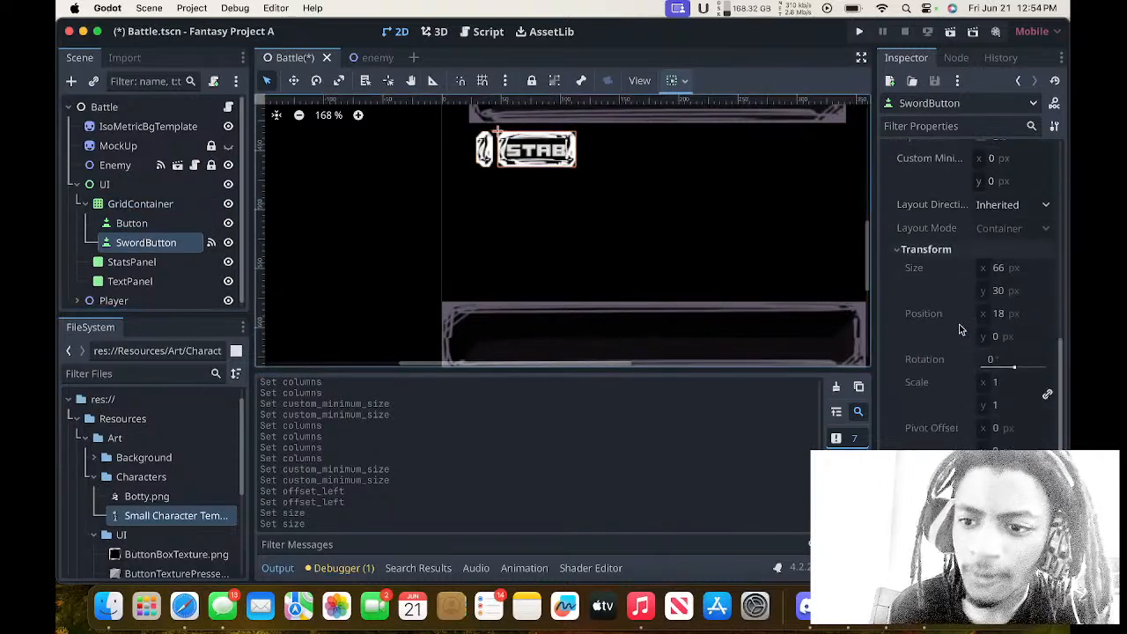
{"action": "left_click", "coordinate": [1024, 197]}
{"action": "left_click", "coordinate": [919, 198]}
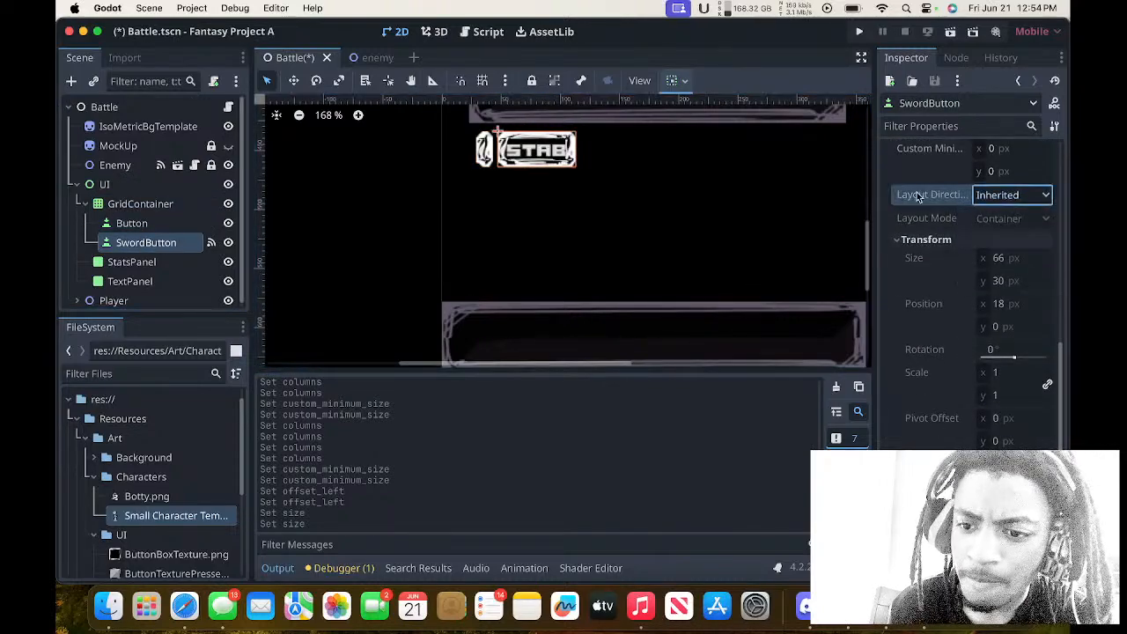
{"action": "scroll", "coordinate": [927, 348], "scroll_direction": "down", "scroll_amount": 1}
{"action": "scroll", "coordinate": [926, 349], "scroll_direction": "down", "scroll_amount": 3}
{"action": "left_click", "coordinate": [932, 341]}
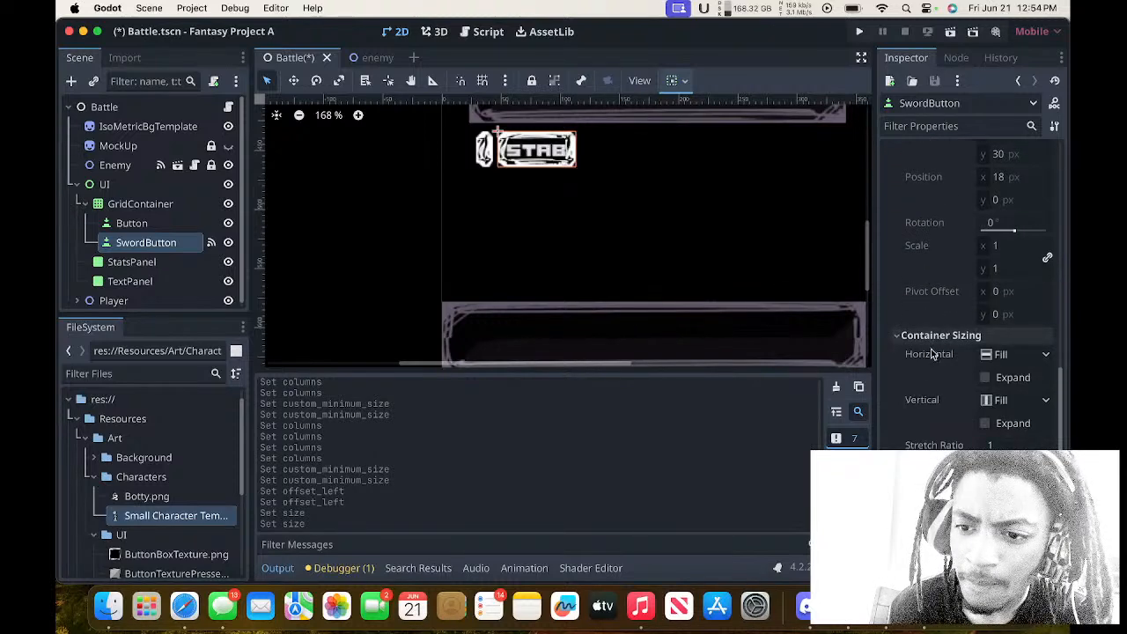
{"action": "left_click", "coordinate": [1004, 354]}
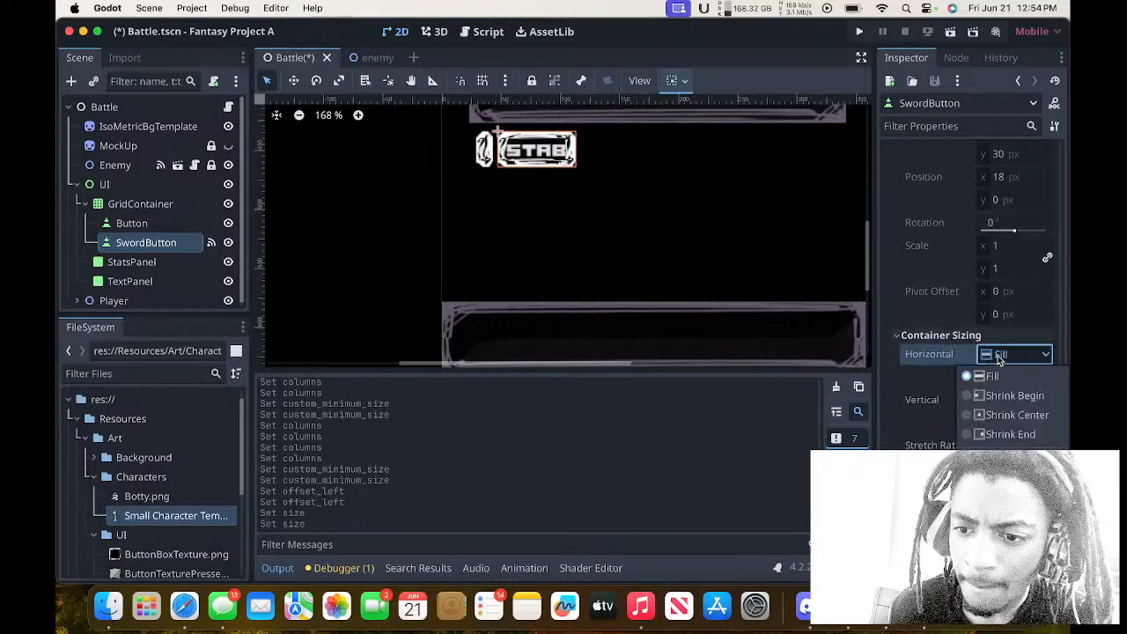
{"action": "left_click", "coordinate": [953, 373]}
Try horizontal and vertical Expand and a different Stretch Ratio on the SwordButton, restoring each Container Sizing setting to its default.
{"action": "left_click", "coordinate": [985, 377]}
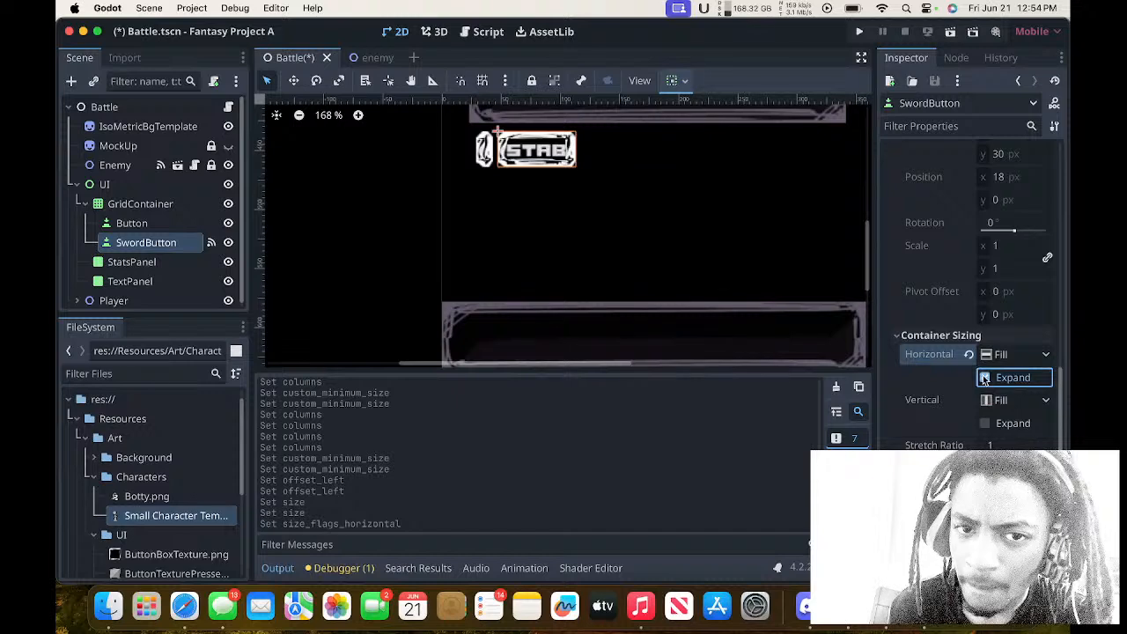
{"action": "left_click", "coordinate": [986, 425]}
{"action": "left_click", "coordinate": [986, 426]}
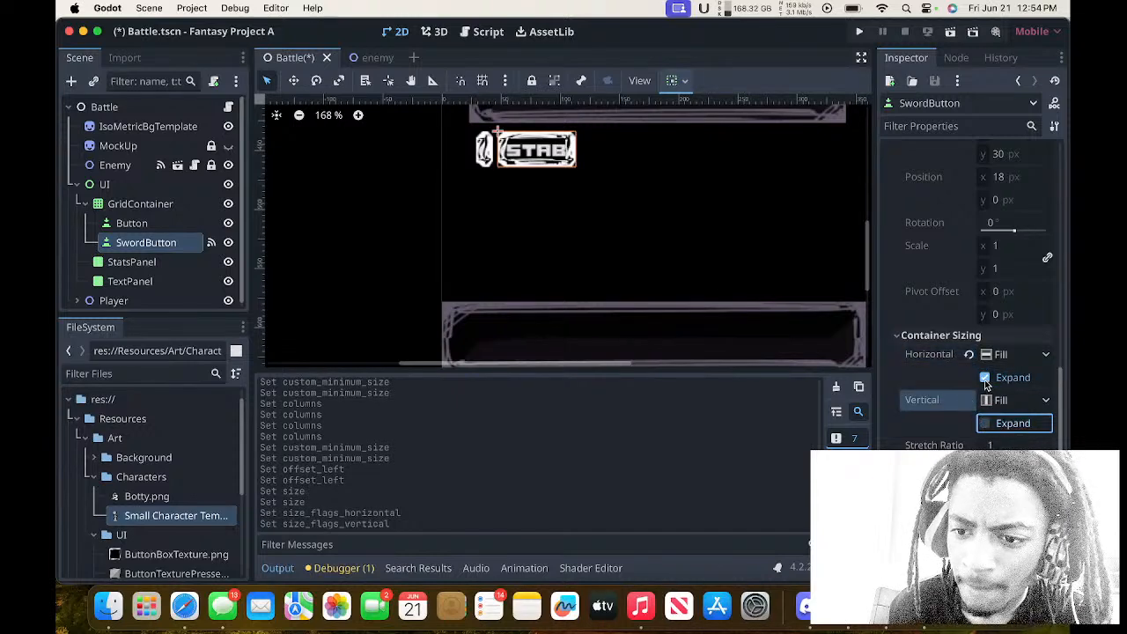
{"action": "left_click", "coordinate": [985, 379]}
{"action": "mouse_move", "coordinate": [995, 447]}
{"action": "left_mouse_down"}
{"action": "mouse_move", "coordinate": [1057, 447]}
{"action": "mouse_move", "coordinate": [980, 447]}
{"action": "left_mouse_up"}
{"action": "left_click", "coordinate": [970, 445]}
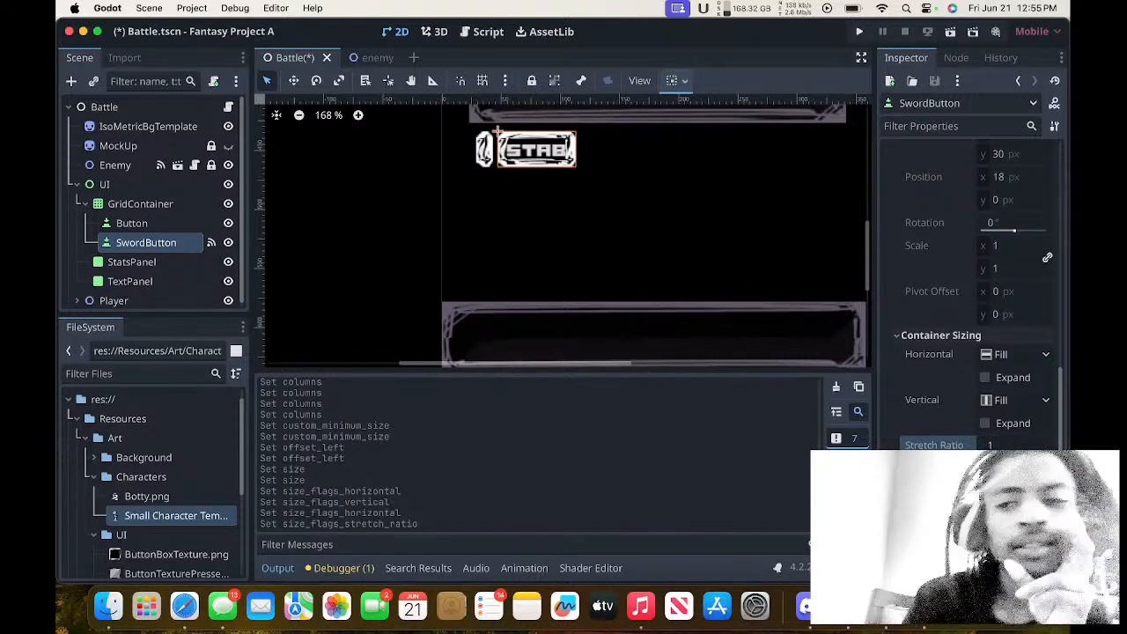
Look through the SwordButton's BaseButton and Control properties, and switch to the next full-screen desktop space.
{"action": "scroll", "coordinate": [969, 291], "scroll_direction": "down", "scroll_amount": 5}
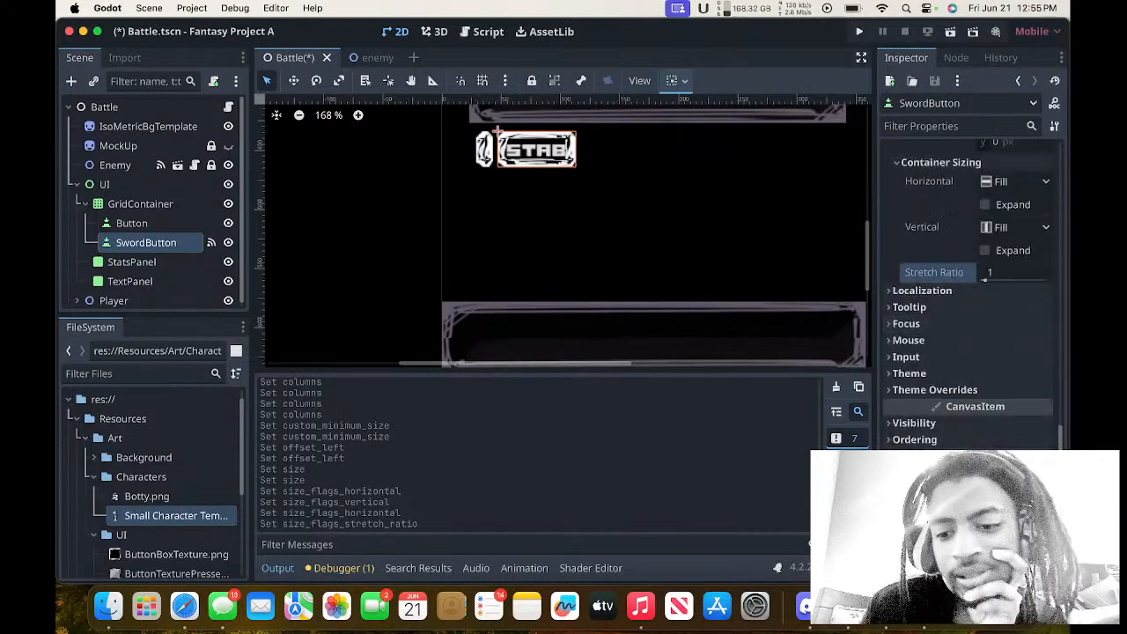
{"action": "scroll", "coordinate": [969, 291], "scroll_direction": "up", "scroll_amount": 5}
{"action": "scroll", "coordinate": [969, 300], "scroll_direction": "down", "scroll_amount": 10}
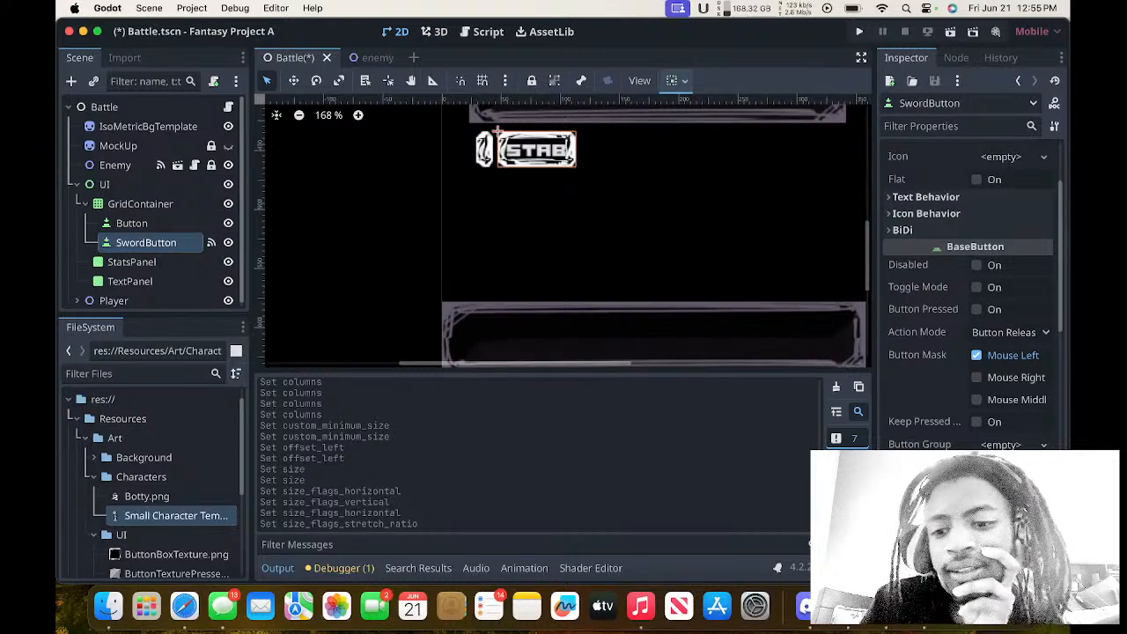
{"action": "scroll", "coordinate": [948, 448], "scroll_direction": "down", "scroll_amount": 5}
{"action": "scroll", "coordinate": [948, 447], "scroll_direction": "up", "scroll_amount": 3}
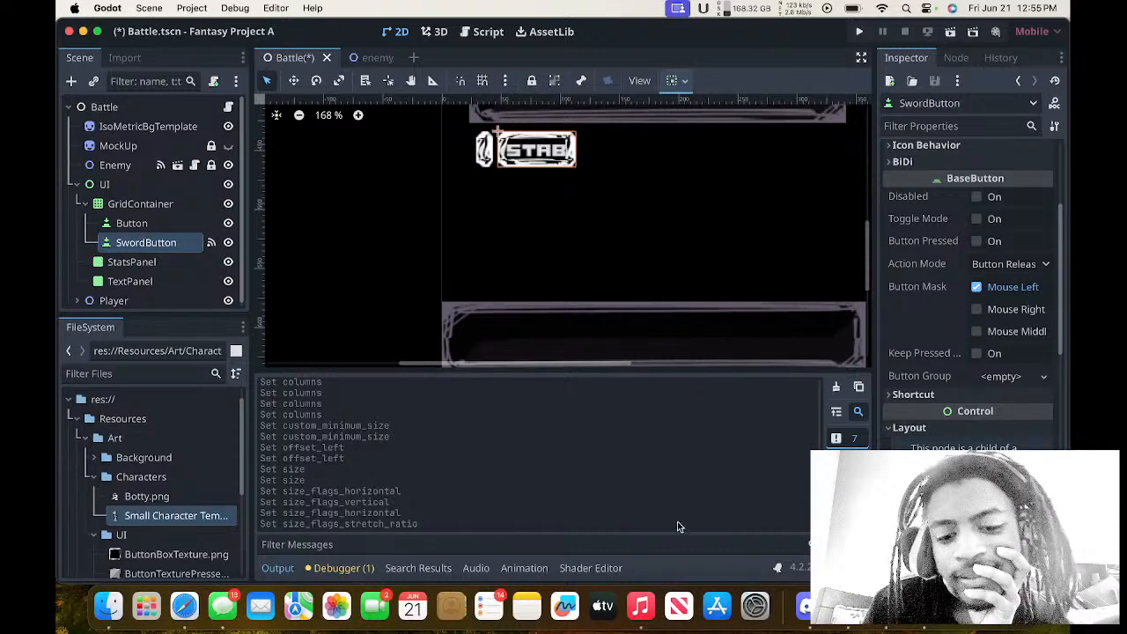
{"action": "key", "text": "ctrl+Right"}
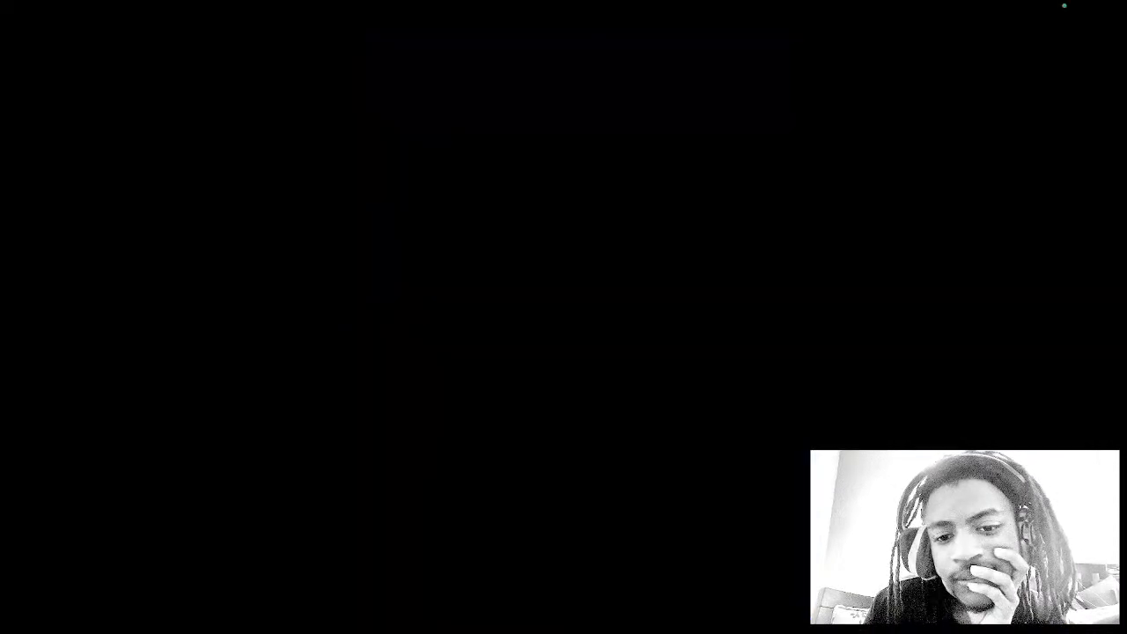
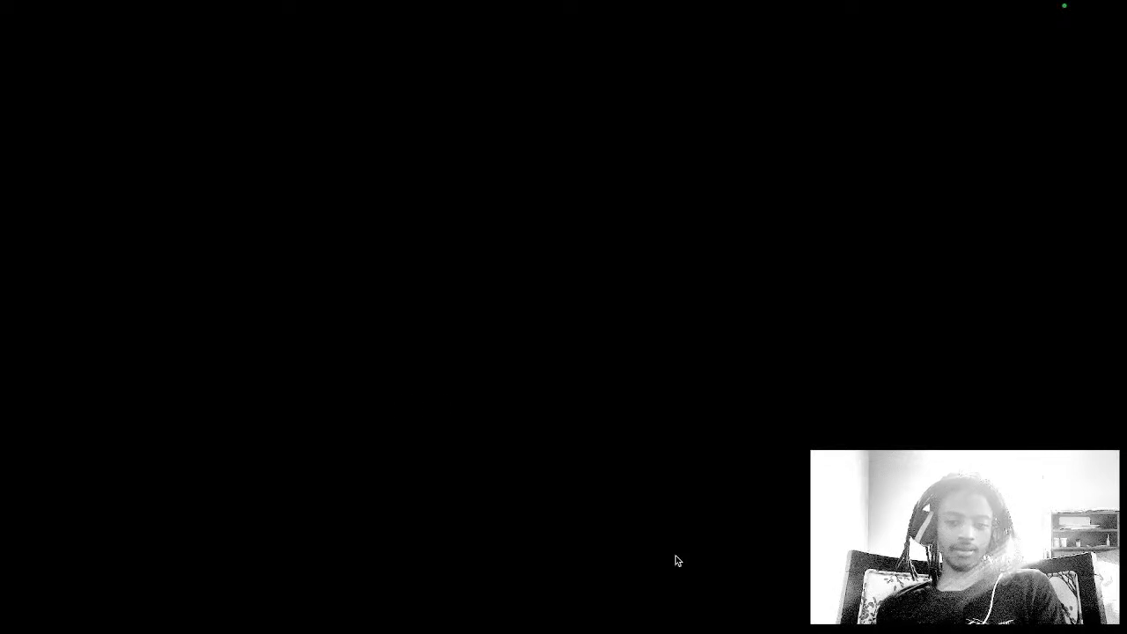
Return to the Godot editor's desktop space and bring the GridContainer's two buttons into view.
{"action": "key", "text": "ctrl+Up"}
{"action": "left_click", "coordinate": [527, 376]}
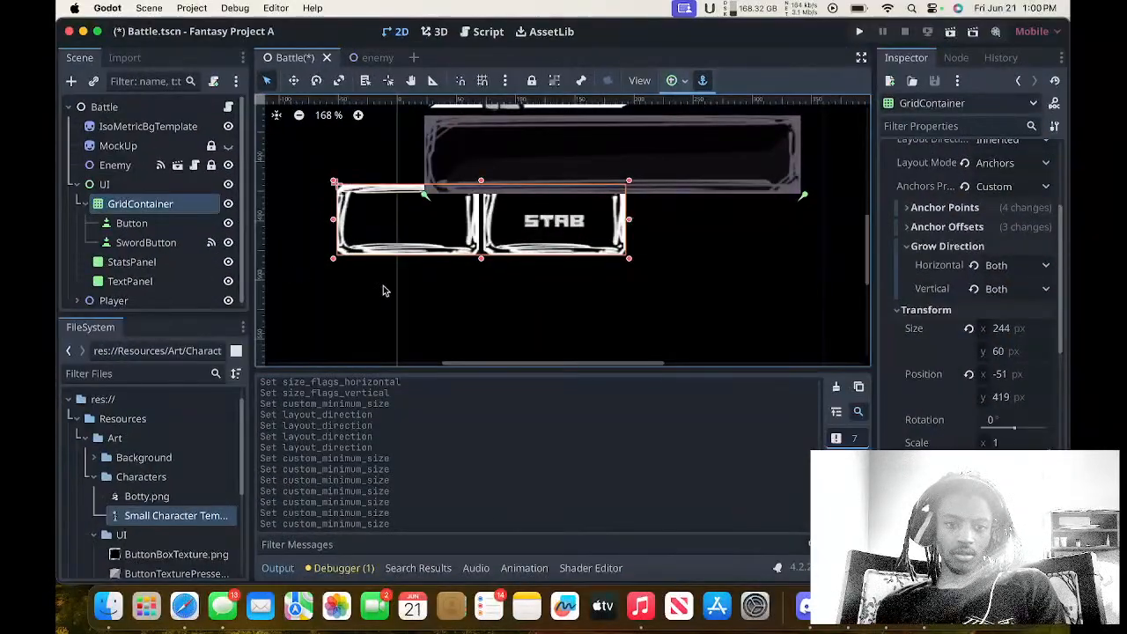
{"action": "scroll", "coordinate": [470, 290], "scroll_direction": "right", "scroll_amount": 3}
{"action": "scroll", "coordinate": [471, 290], "scroll_direction": "left", "scroll_amount": 1}
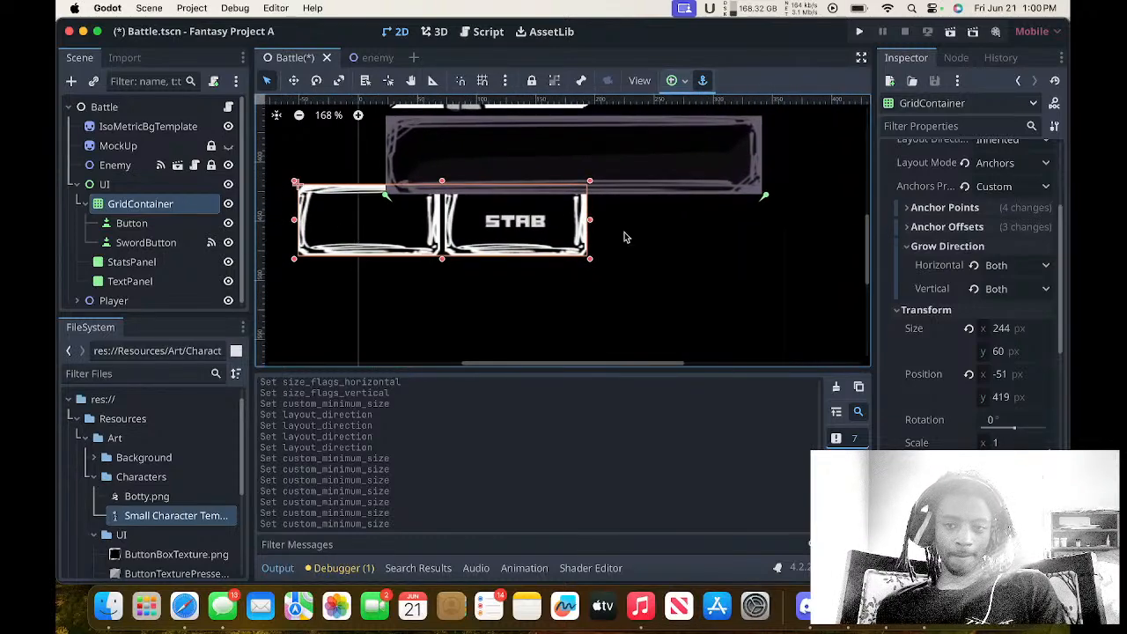
{"action": "scroll", "coordinate": [626, 237], "scroll_direction": "up", "scroll_amount": 1}
{"action": "scroll", "coordinate": [703, 252], "scroll_direction": "left", "scroll_amount": 1}
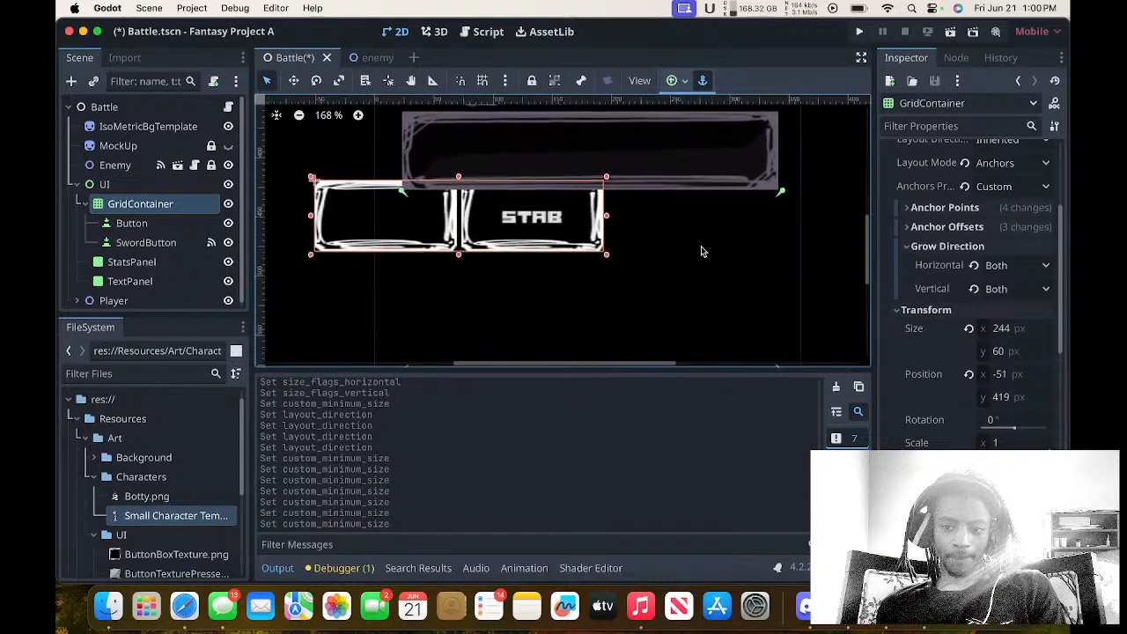
{"action": "scroll", "coordinate": [787, 350], "scroll_direction": "up", "scroll_amount": 2}
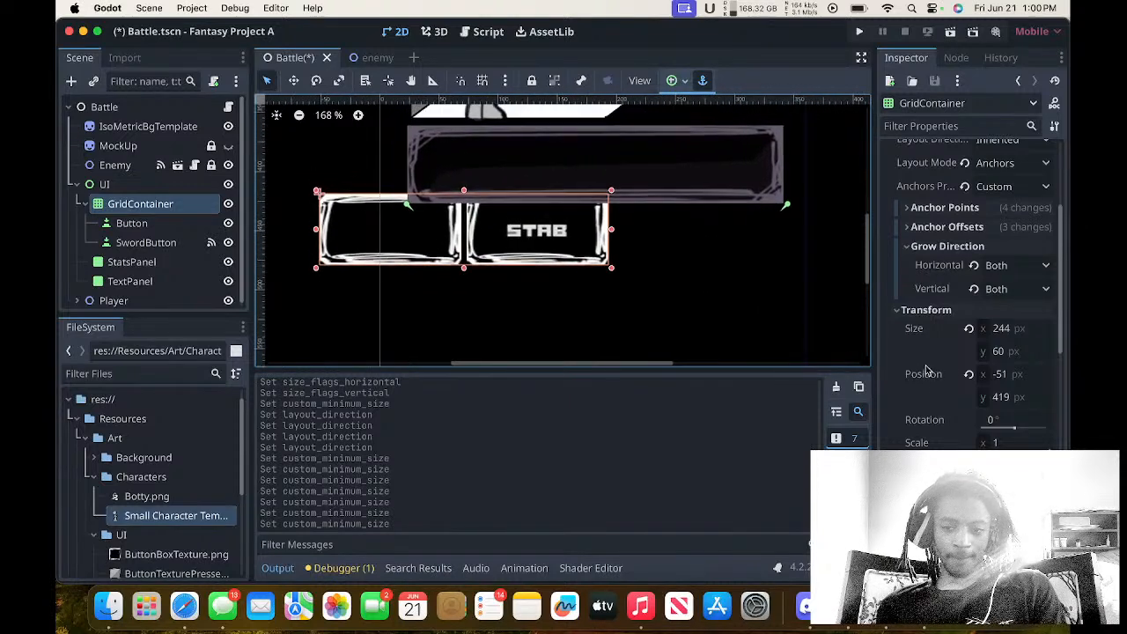
Try resetting the GridContainer's position, undo the reset, and try picking its first button on the canvas before reselecting the container.
{"action": "left_click", "coordinate": [969, 374]}
{"action": "key", "text": "super+z"}
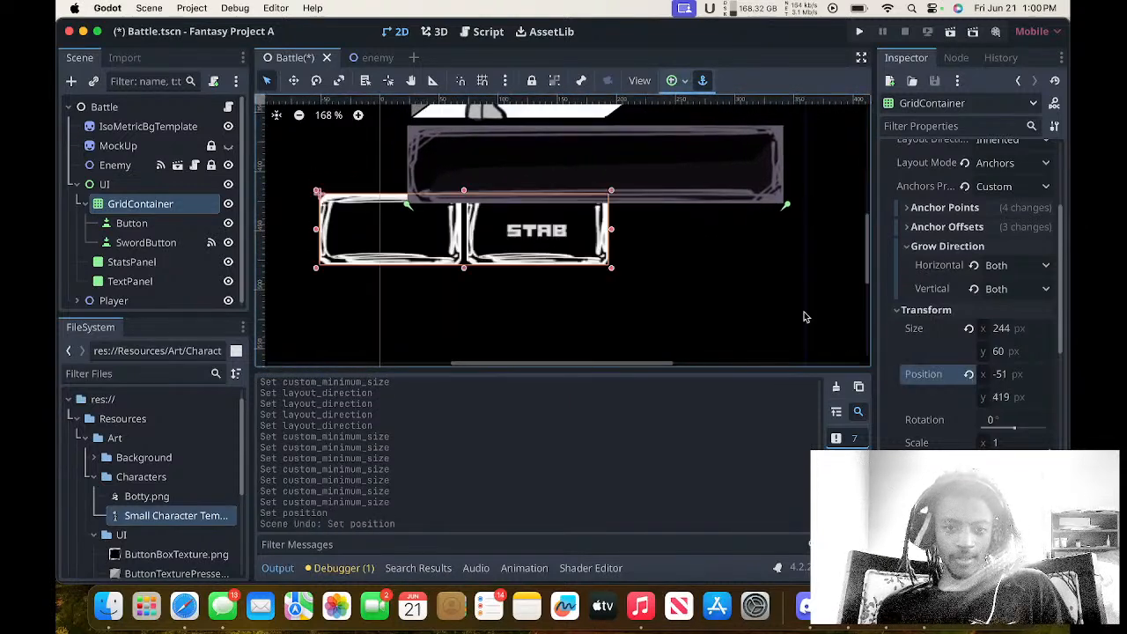
{"action": "left_click", "coordinate": [374, 238]}
{"action": "left_click", "coordinate": [199, 207]}
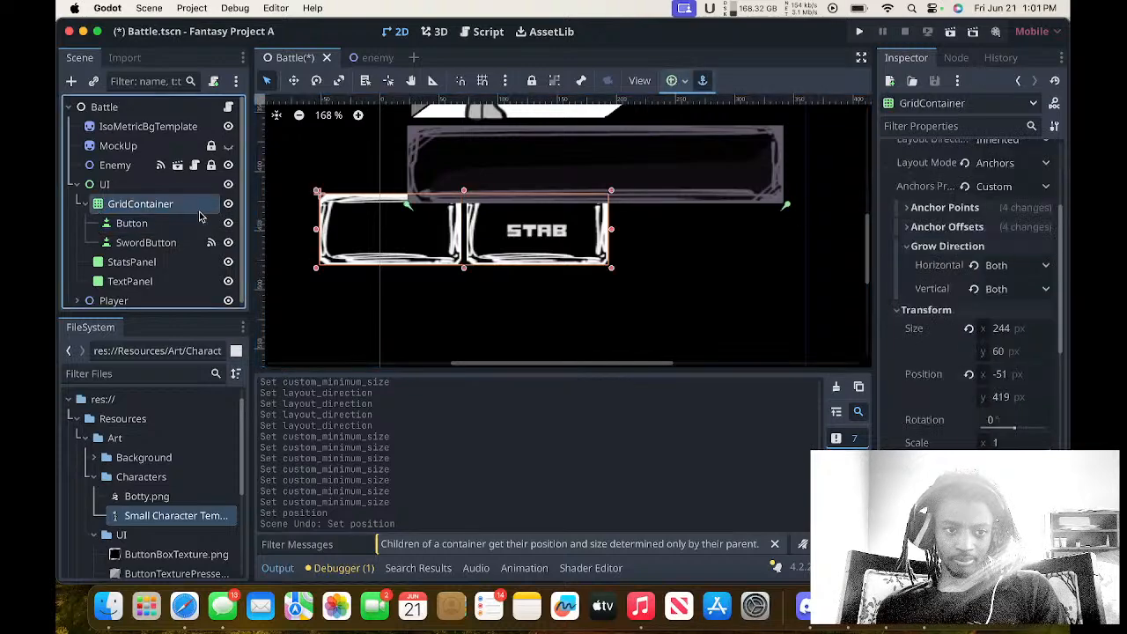
{"action": "left_click", "coordinate": [414, 225]}
{"action": "left_click", "coordinate": [119, 202]}
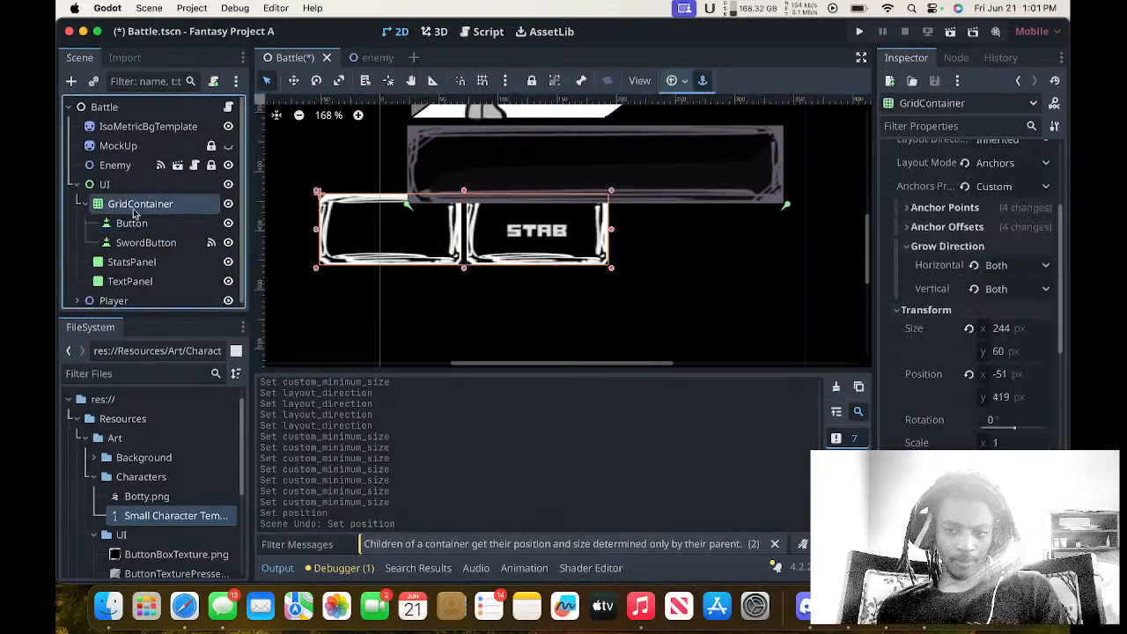
Try the GridContainer's Clip Contents option, leave it off, and look through its Layout and Transform properties.
{"action": "scroll", "coordinate": [896, 331], "scroll_direction": "up", "scroll_amount": 5}
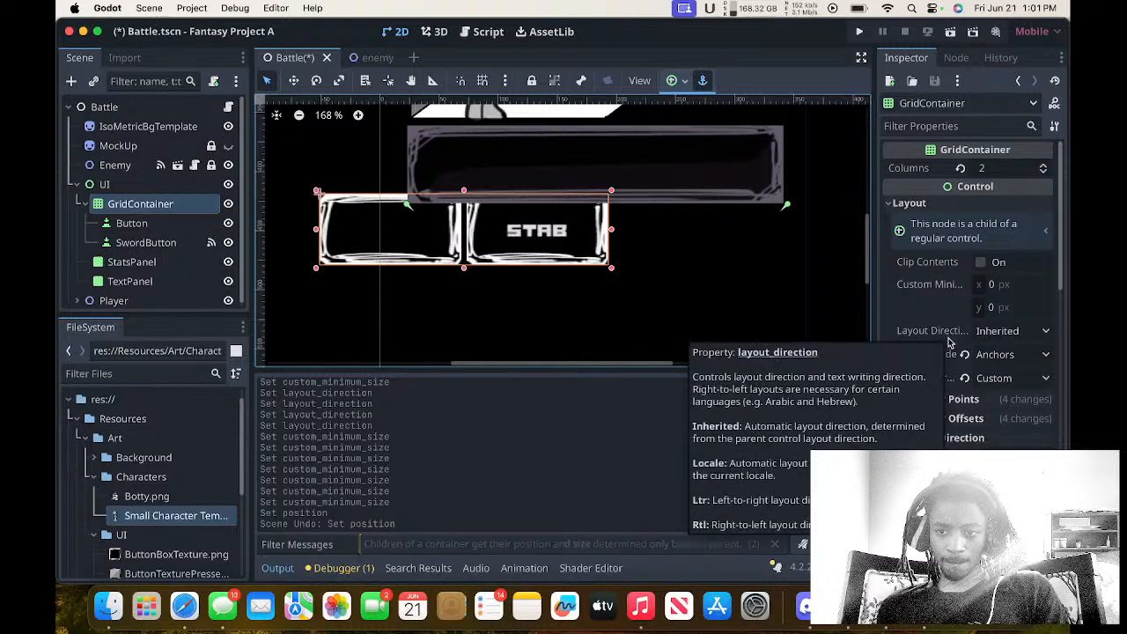
{"action": "left_click", "coordinate": [977, 267]}
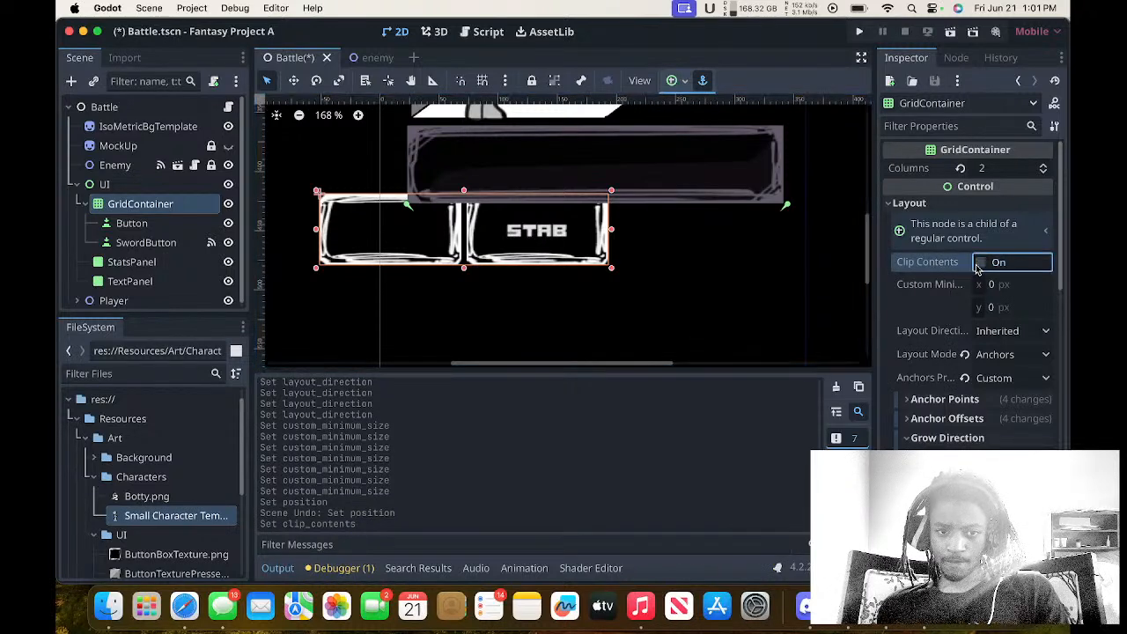
{"action": "scroll", "coordinate": [988, 330], "scroll_direction": "down", "scroll_amount": 5}
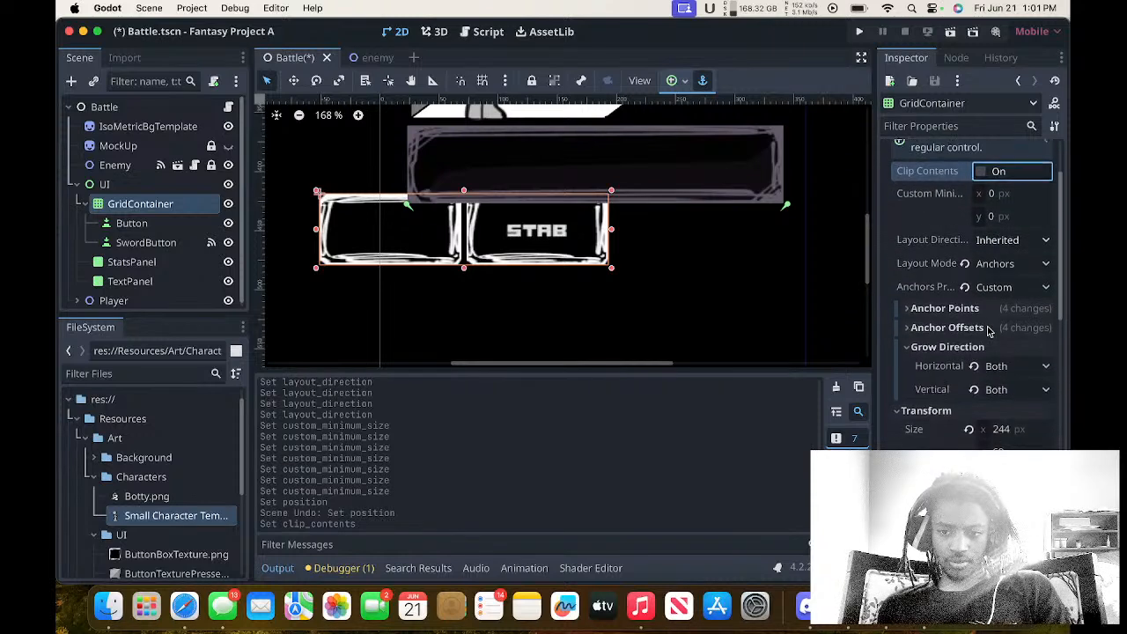
{"action": "scroll", "coordinate": [989, 330], "scroll_direction": "down", "scroll_amount": 2}
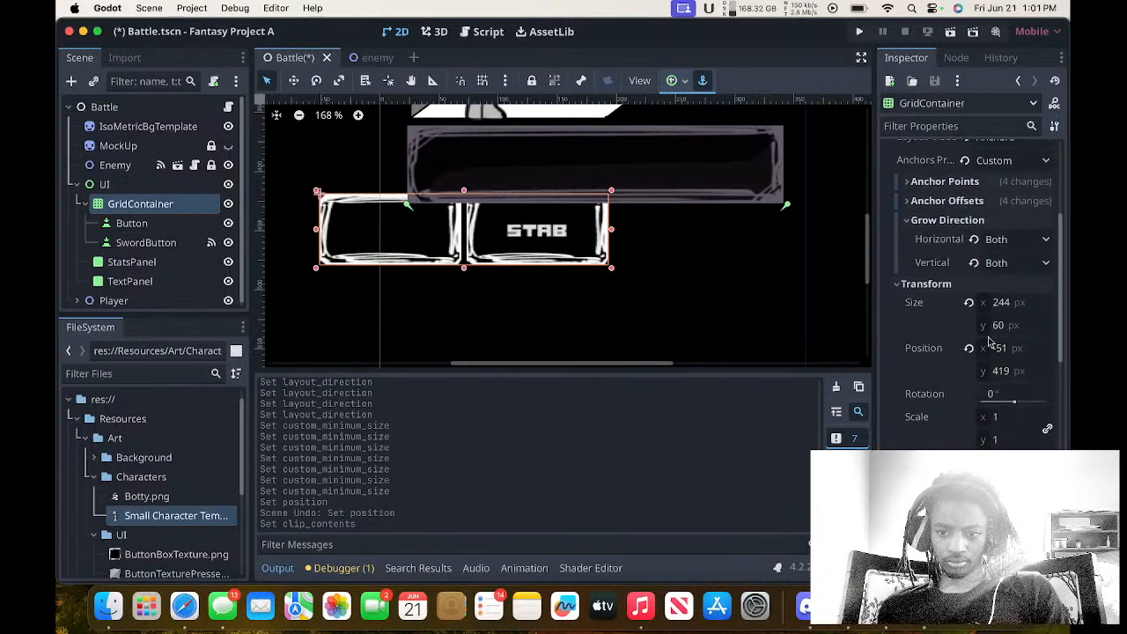
{"action": "scroll", "coordinate": [988, 344], "scroll_direction": "up", "scroll_amount": 2}
{"action": "scroll", "coordinate": [988, 343], "scroll_direction": "down", "scroll_amount": 4}
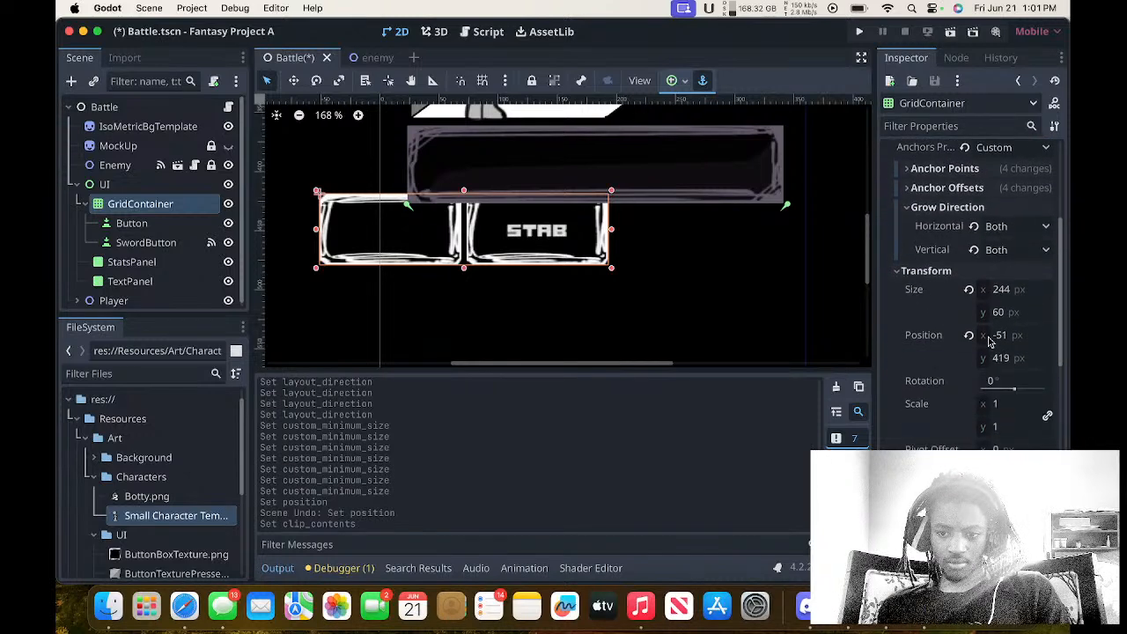
{"action": "scroll", "coordinate": [988, 343], "scroll_direction": "up", "scroll_amount": 4}
{"action": "scroll", "coordinate": [988, 339], "scroll_direction": "up", "scroll_amount": 1}
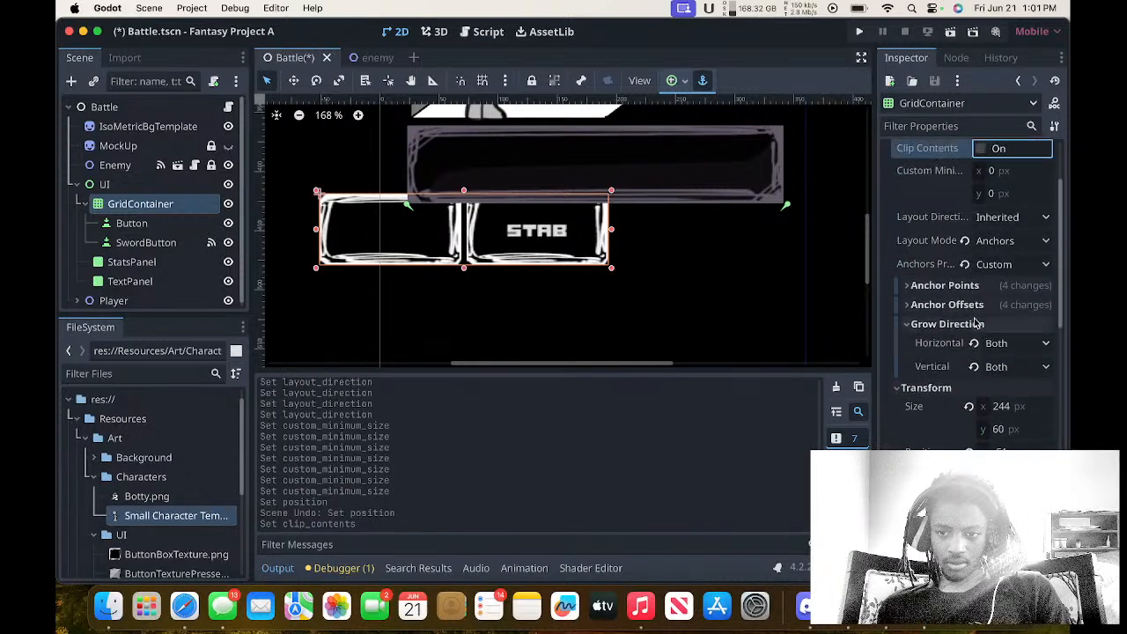
Reset the GridContainer's left, top, right and bottom anchor offsets to 0 px.
{"action": "left_click", "coordinate": [973, 309]}
{"action": "left_click", "coordinate": [965, 287]}
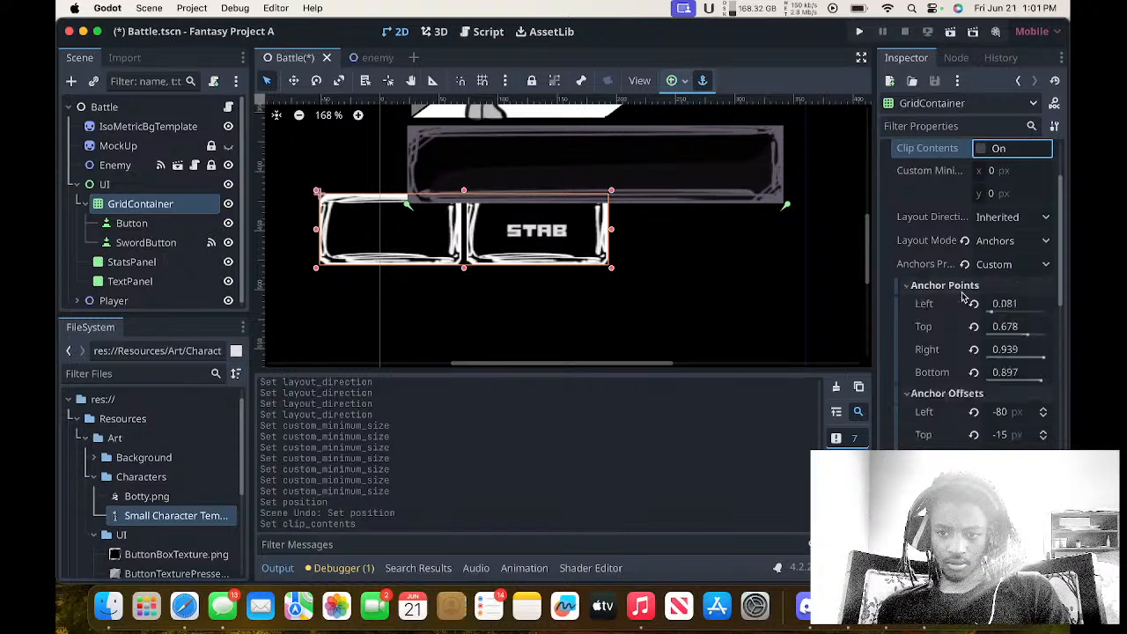
{"action": "left_click", "coordinate": [964, 287]}
{"action": "left_click", "coordinate": [963, 305]}
{"action": "left_click", "coordinate": [963, 304]}
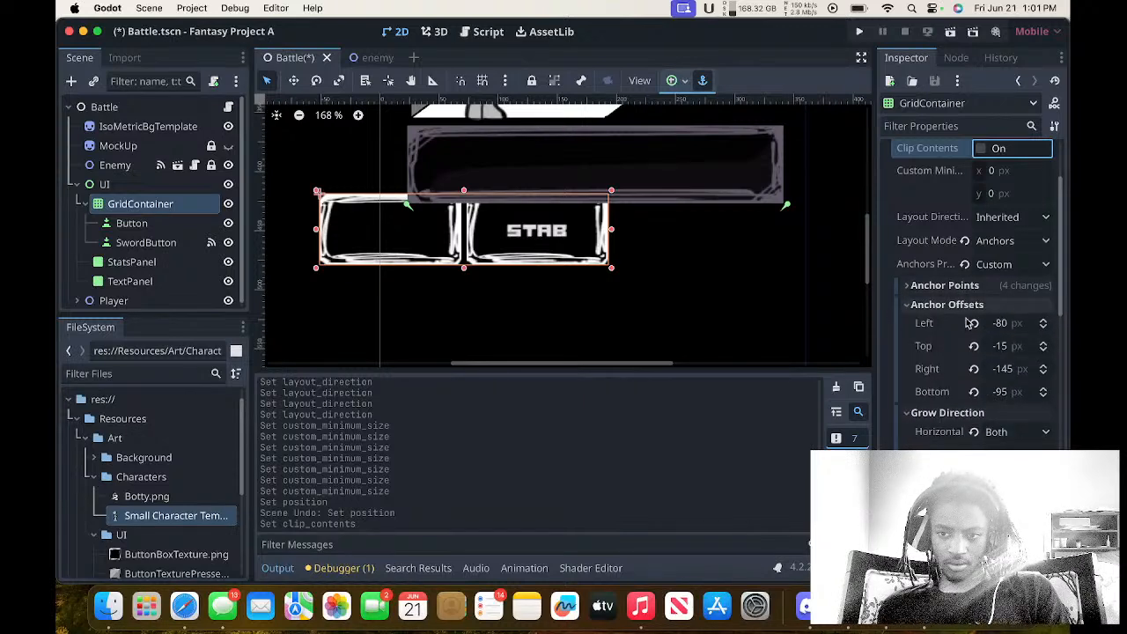
{"action": "left_click", "coordinate": [973, 324]}
{"action": "left_click", "coordinate": [975, 346]}
{"action": "left_click", "coordinate": [974, 369]}
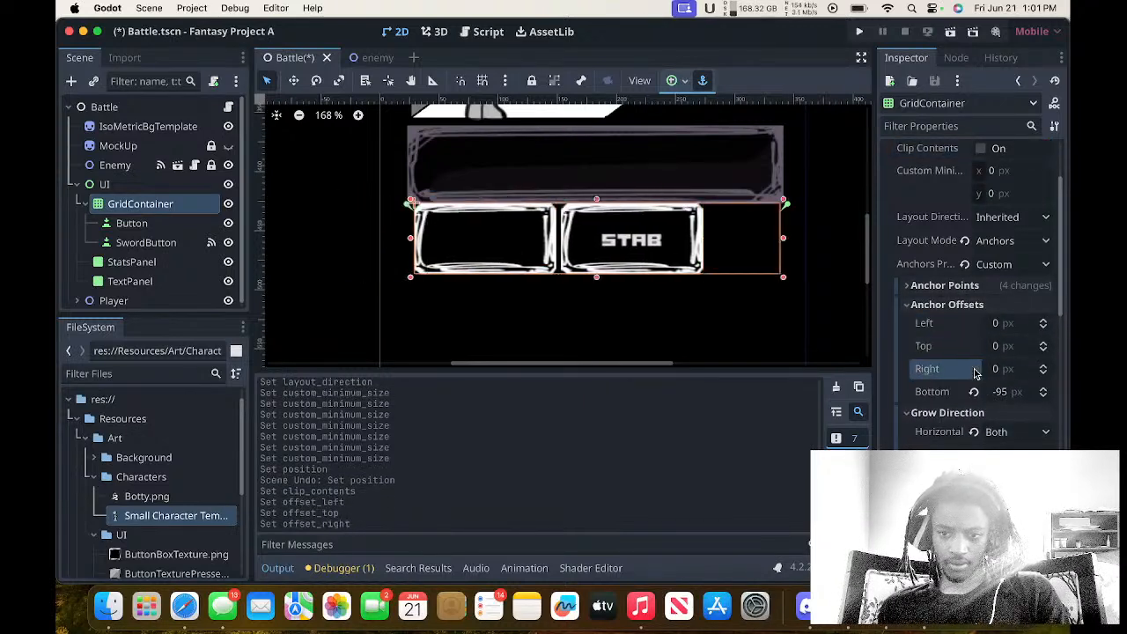
{"action": "left_click", "coordinate": [975, 392]}
Examine the GridContainer's extent below the panel and its Anchor Points, Grow Direction and Transform settings.
{"action": "scroll", "coordinate": [838, 324], "scroll_direction": "down", "scroll_amount": 1}
{"action": "scroll", "coordinate": [838, 324], "scroll_direction": "down", "scroll_amount": 2}
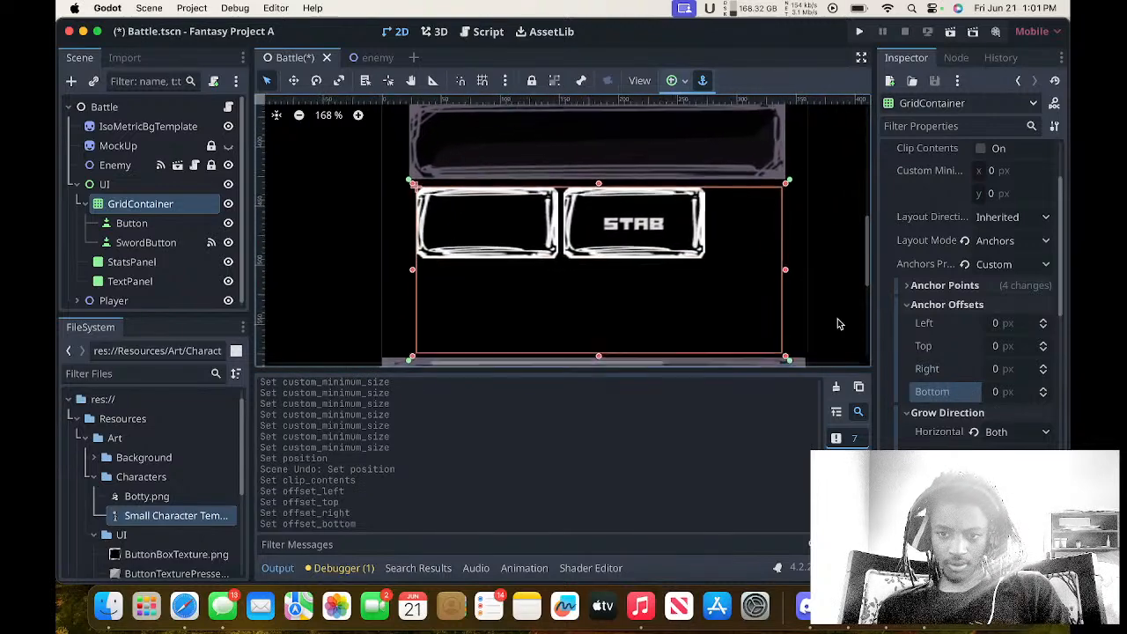
{"action": "scroll", "coordinate": [839, 324], "scroll_direction": "up", "scroll_amount": 2}
{"action": "scroll", "coordinate": [838, 324], "scroll_direction": "right", "scroll_amount": 2}
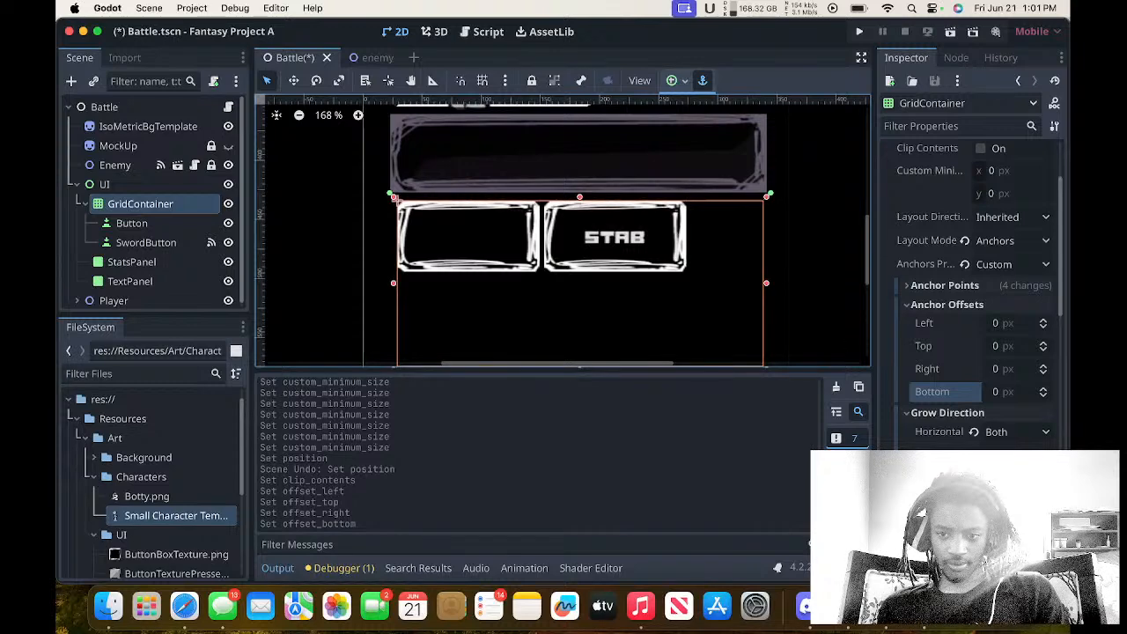
{"action": "scroll", "coordinate": [922, 399], "scroll_direction": "up", "scroll_amount": 3}
{"action": "scroll", "coordinate": [922, 399], "scroll_direction": "down", "scroll_amount": 2}
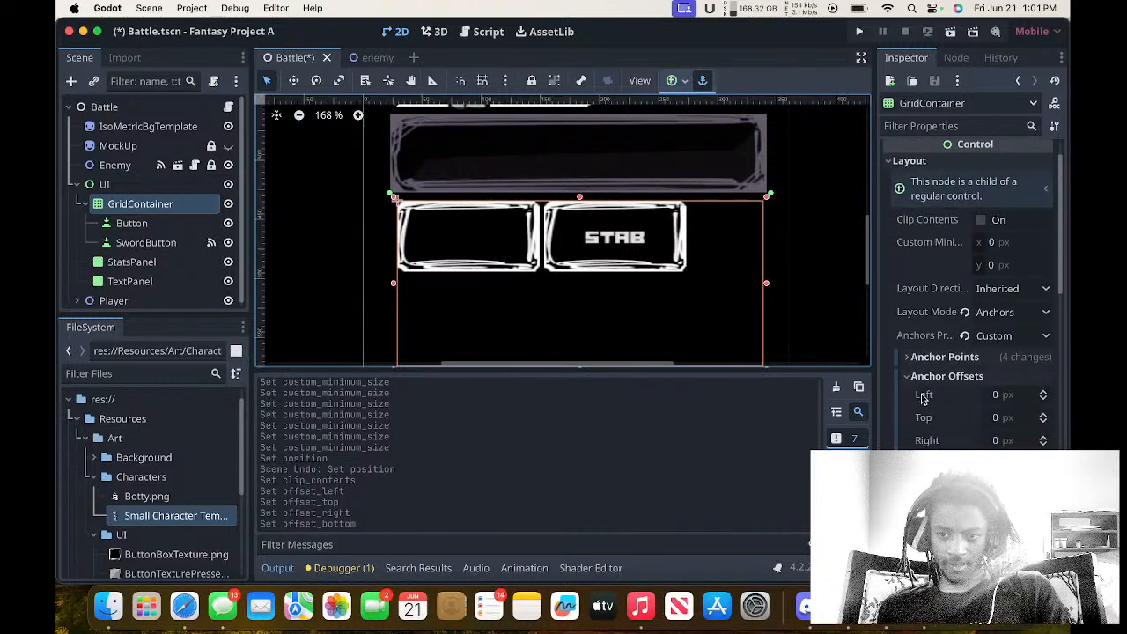
{"action": "left_click", "coordinate": [925, 395]}
{"action": "left_click", "coordinate": [926, 361]}
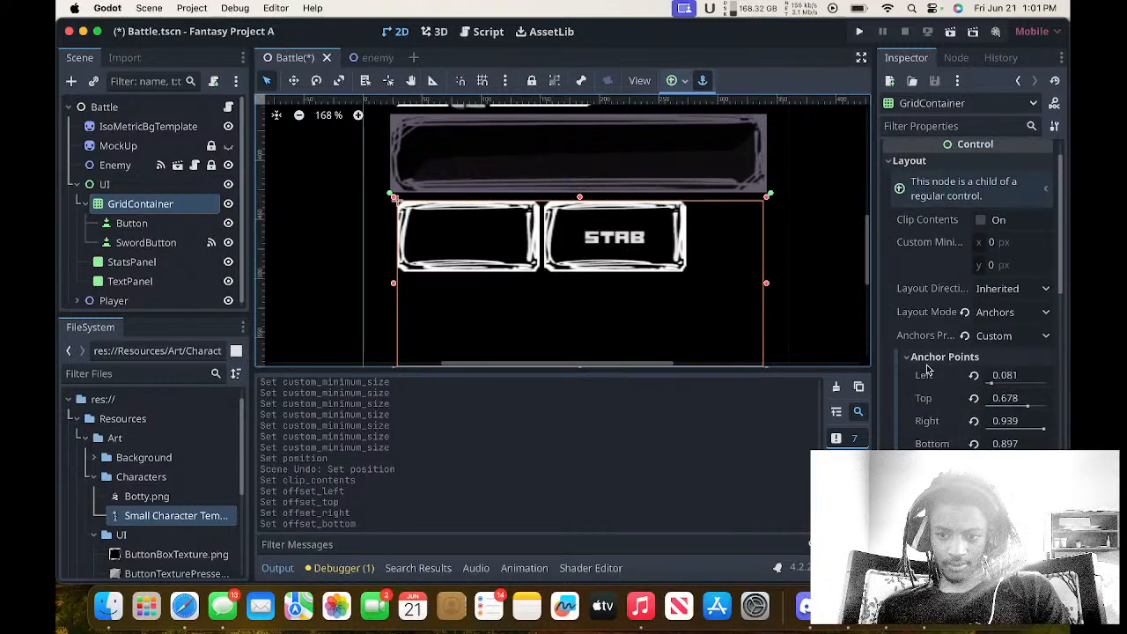
{"action": "left_click", "coordinate": [930, 357]}
{"action": "left_click", "coordinate": [938, 395]}
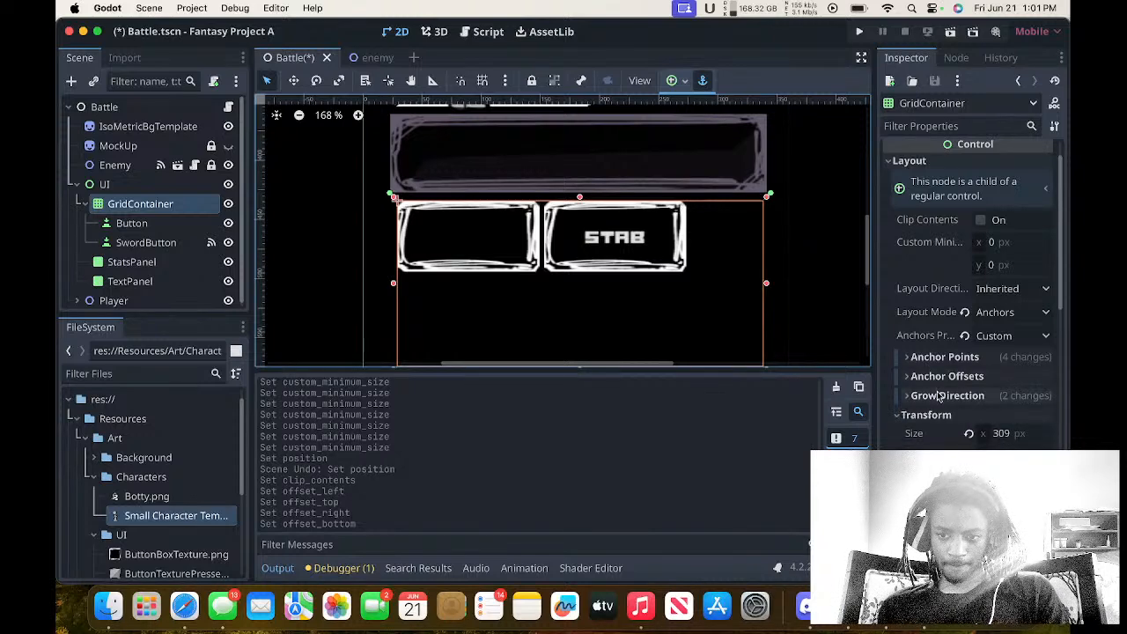
{"action": "left_click", "coordinate": [939, 396]}
{"action": "scroll", "coordinate": [944, 414], "scroll_direction": "down", "scroll_amount": 6}
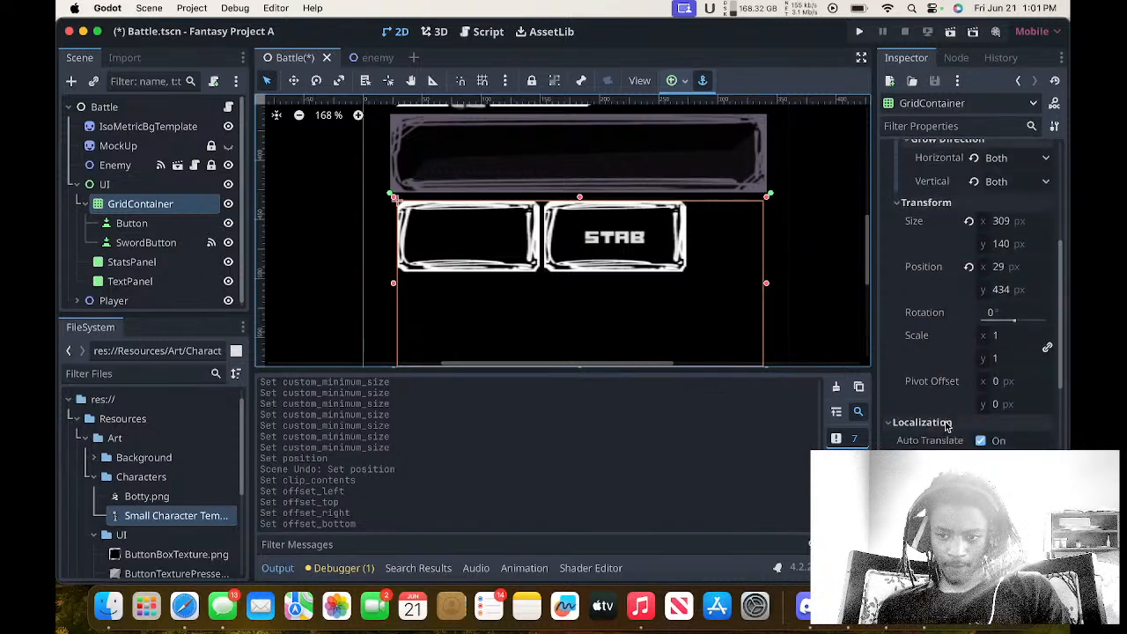
{"action": "scroll", "coordinate": [946, 425], "scroll_direction": "up", "scroll_amount": 4}
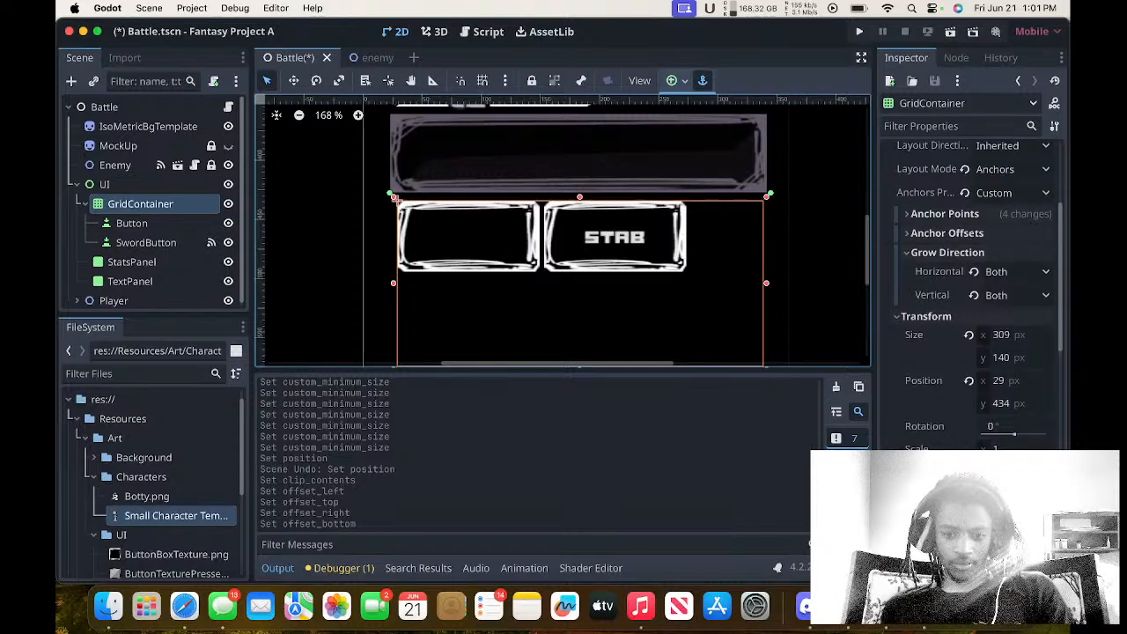
{"action": "key", "text": "ctrl+Up"}
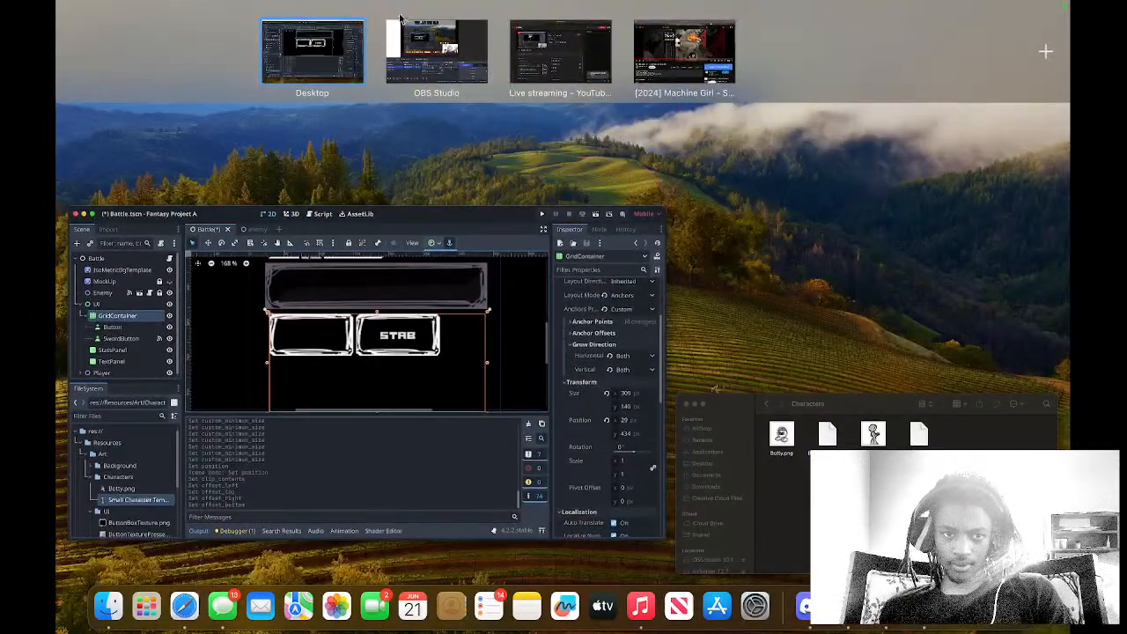
{"action": "left_click", "coordinate": [430, 300]}
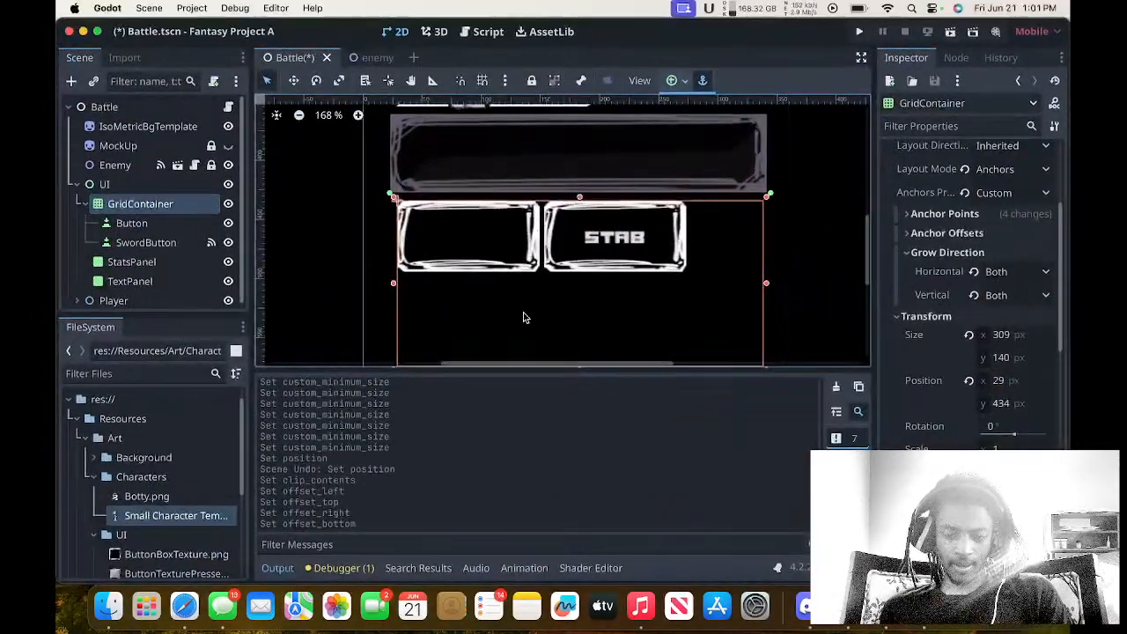
Try moving the STAB button onto the empty button's place in the grid directly on the canvas.
{"action": "scroll", "coordinate": [593, 286], "scroll_direction": "up", "scroll_amount": 5}
{"action": "scroll", "coordinate": [594, 286], "scroll_direction": "down", "scroll_amount": 5}
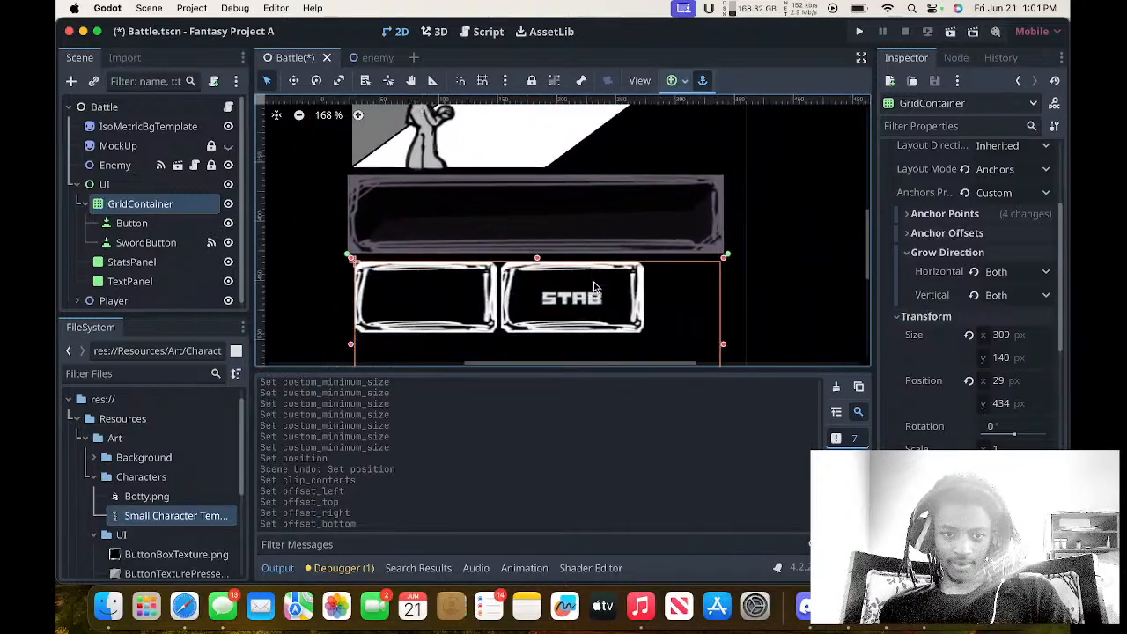
{"action": "left_click", "coordinate": [178, 226]}
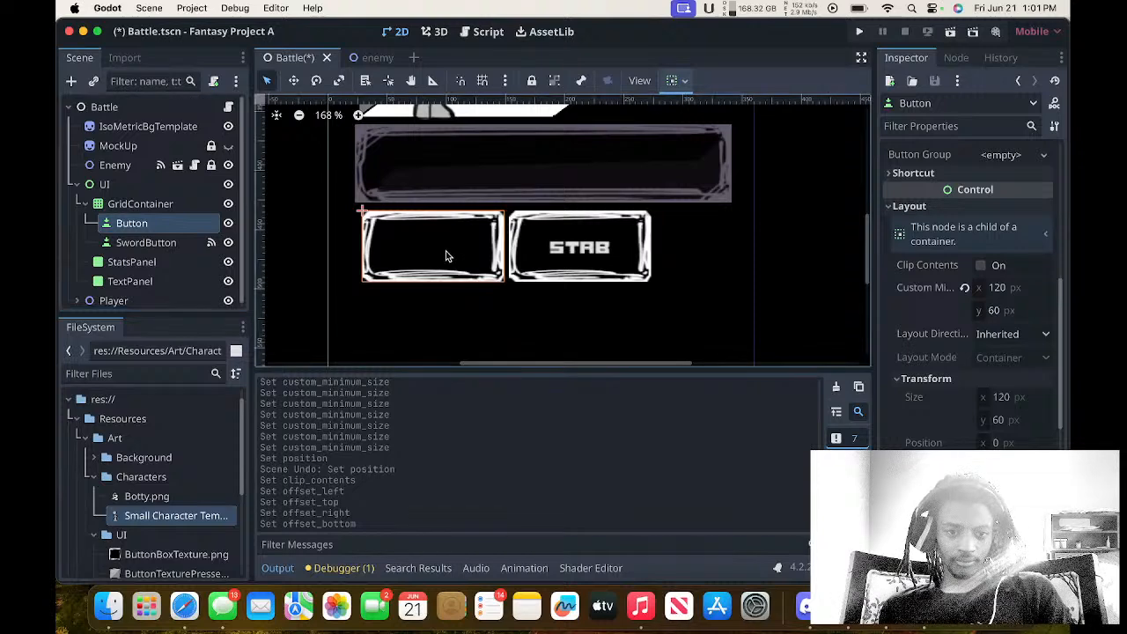
{"action": "left_click_drag", "start_coordinate": [553, 255], "coordinate": [451, 259]}
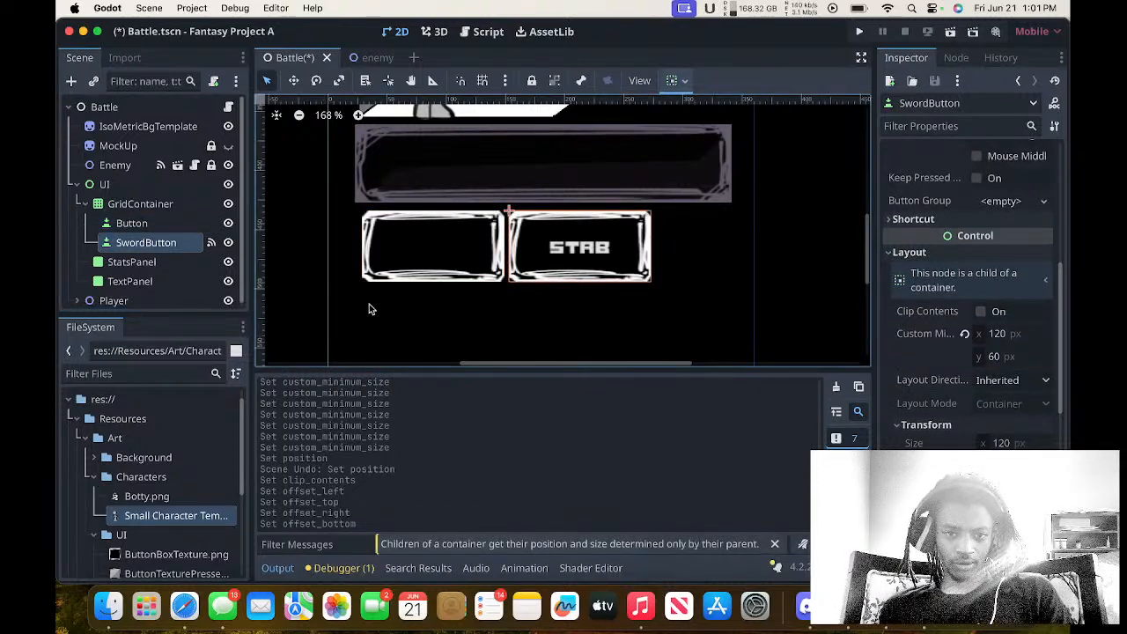
Rename the GridContainer's Button node as DodgeButton.
{"action": "left_click", "coordinate": [157, 226]}
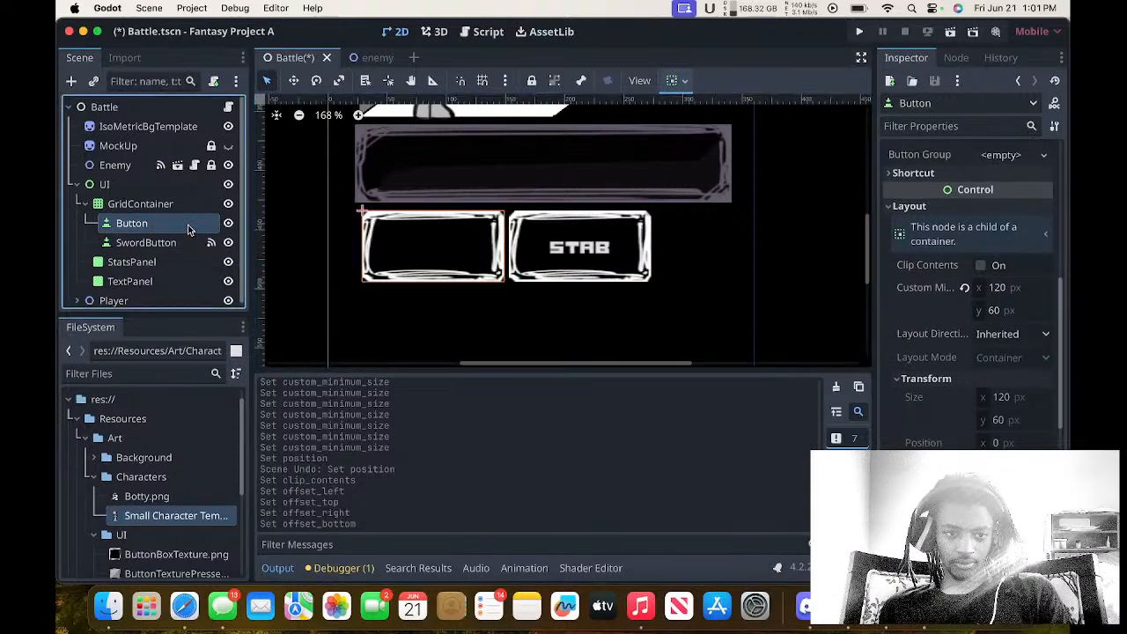
{"action": "double_click", "coordinate": [189, 231]}
{"action": "type", "text": "Dod"}
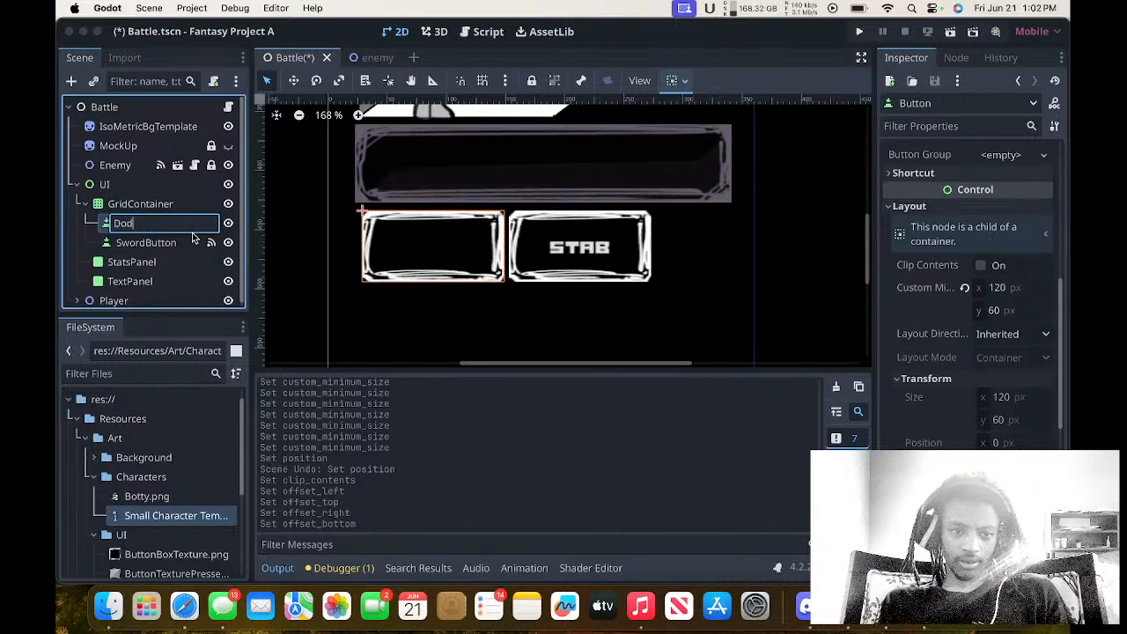
{"action": "type", "text": "geBut"}
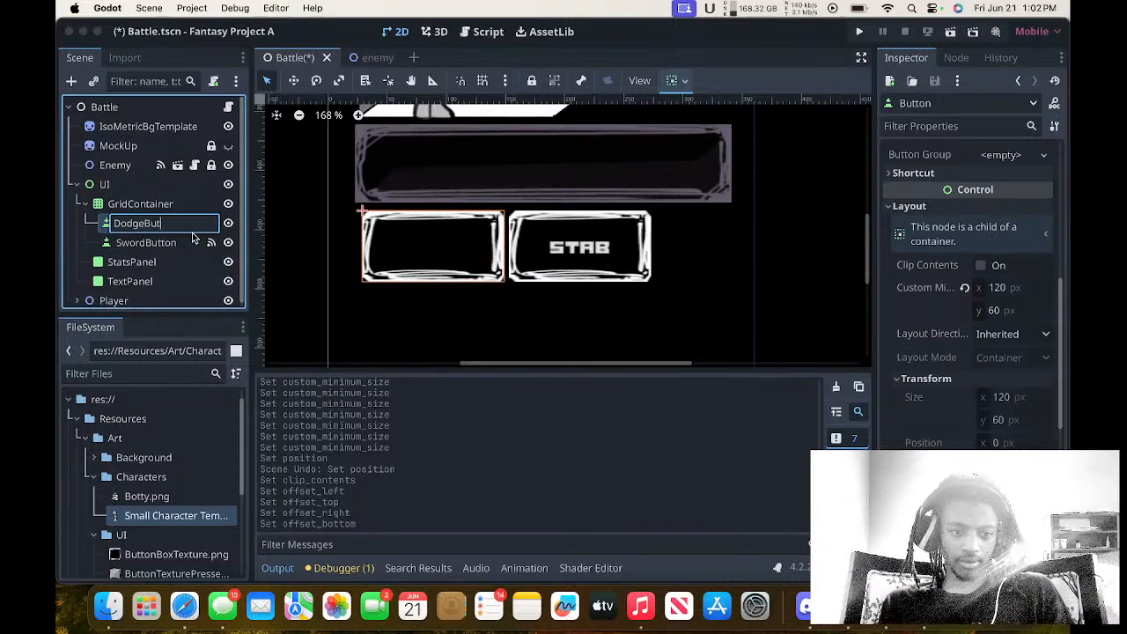
{"action": "type", "text": "ton"}
{"action": "key", "text": "Return"}
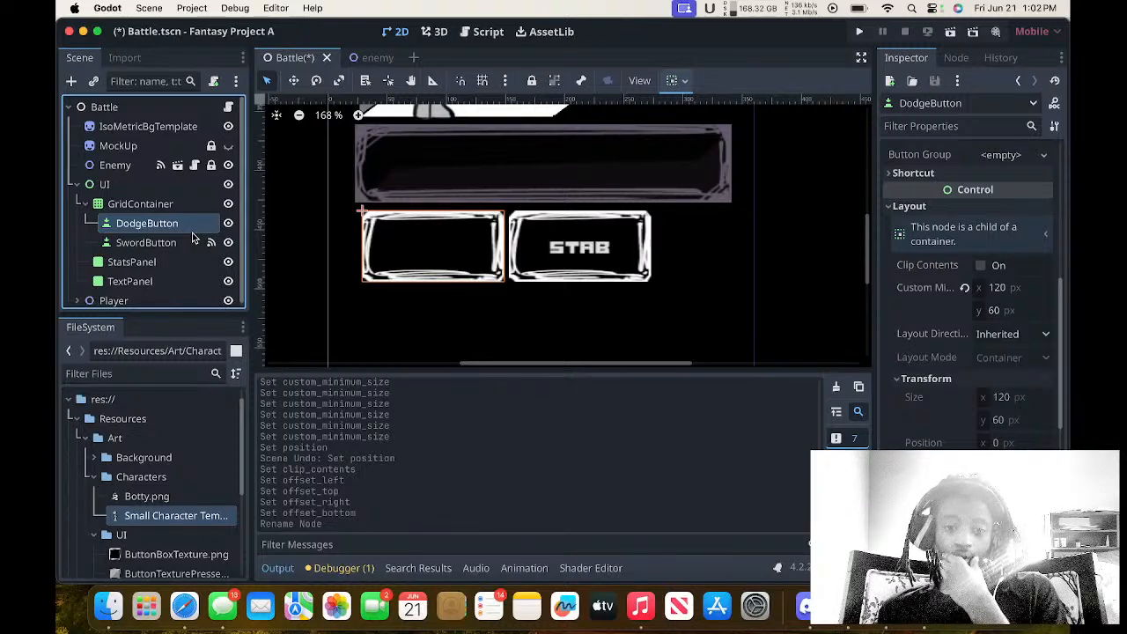
Set the DodgeButton's text to DODGE.
{"action": "scroll", "coordinate": [993, 168], "scroll_direction": "up", "scroll_amount": 5}
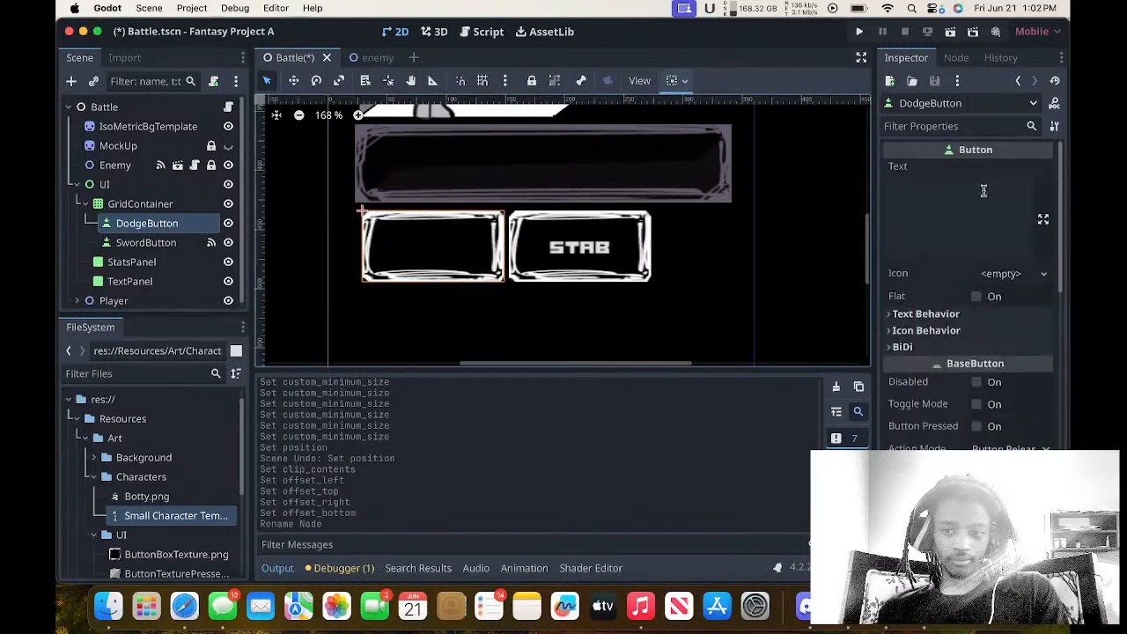
{"action": "left_click", "coordinate": [977, 223]}
{"action": "type", "text": "DODG"}
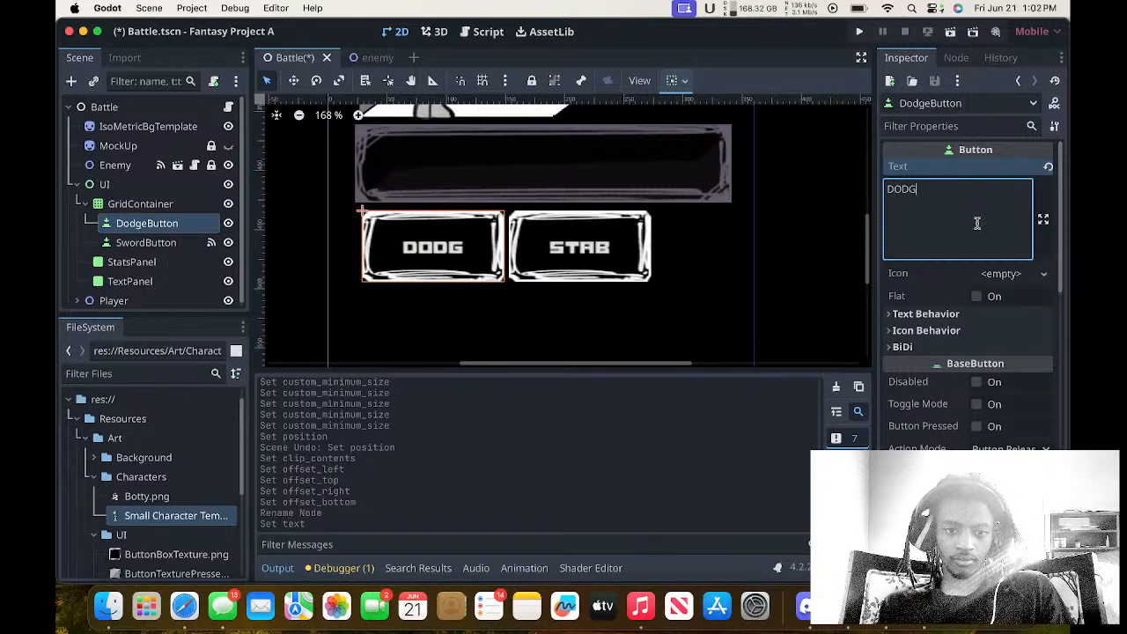
{"action": "type", "text": "E"}
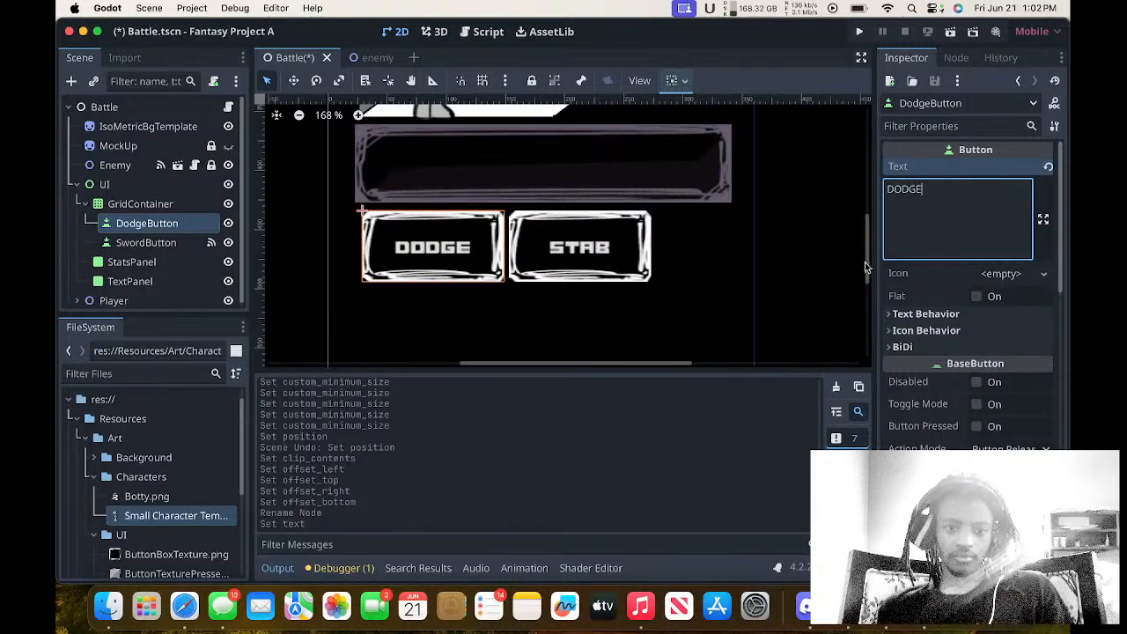
Examine the layout settings and canvas extents of the DodgeButton, SwordButton and GridContainer.
{"action": "scroll", "coordinate": [720, 279], "scroll_direction": "up", "scroll_amount": 1}
{"action": "scroll", "coordinate": [719, 278], "scroll_direction": "up", "scroll_amount": 3}
{"action": "scroll", "coordinate": [719, 278], "scroll_direction": "down", "scroll_amount": 2}
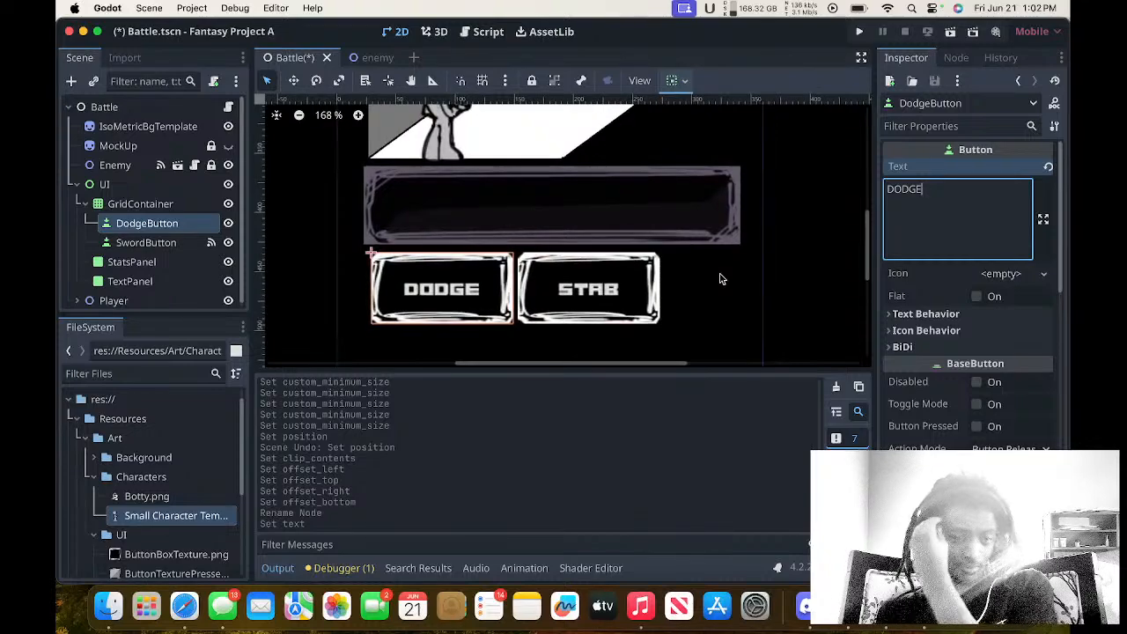
{"action": "left_click", "coordinate": [154, 243]}
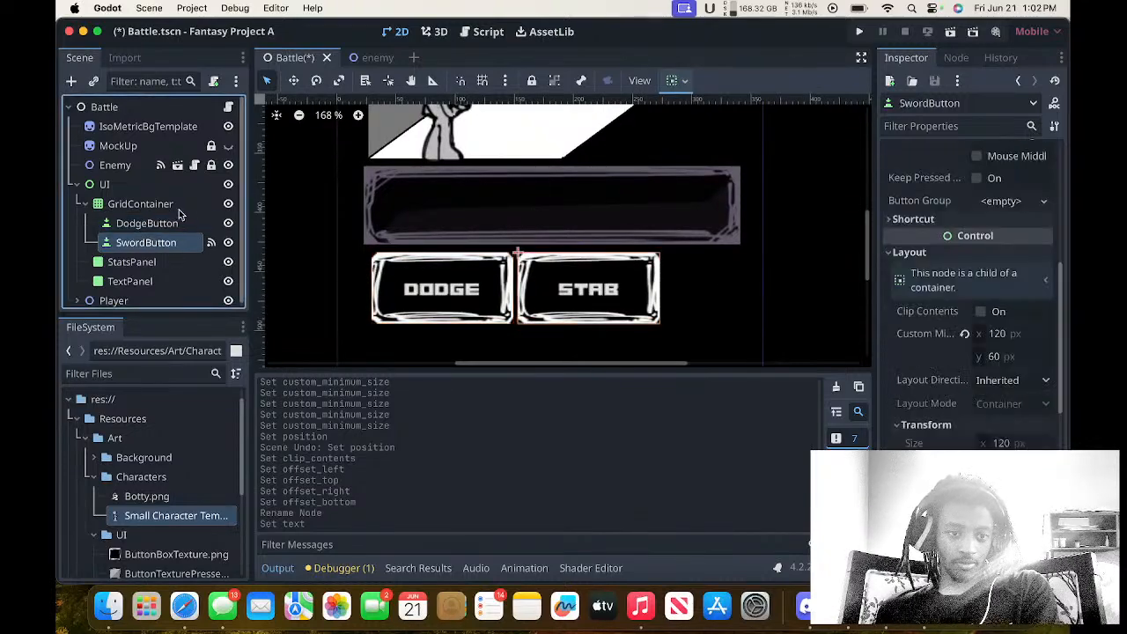
{"action": "left_click", "coordinate": [178, 209]}
{"action": "scroll", "coordinate": [627, 253], "scroll_direction": "down", "scroll_amount": 2}
{"action": "scroll", "coordinate": [627, 253], "scroll_direction": "right", "scroll_amount": 2}
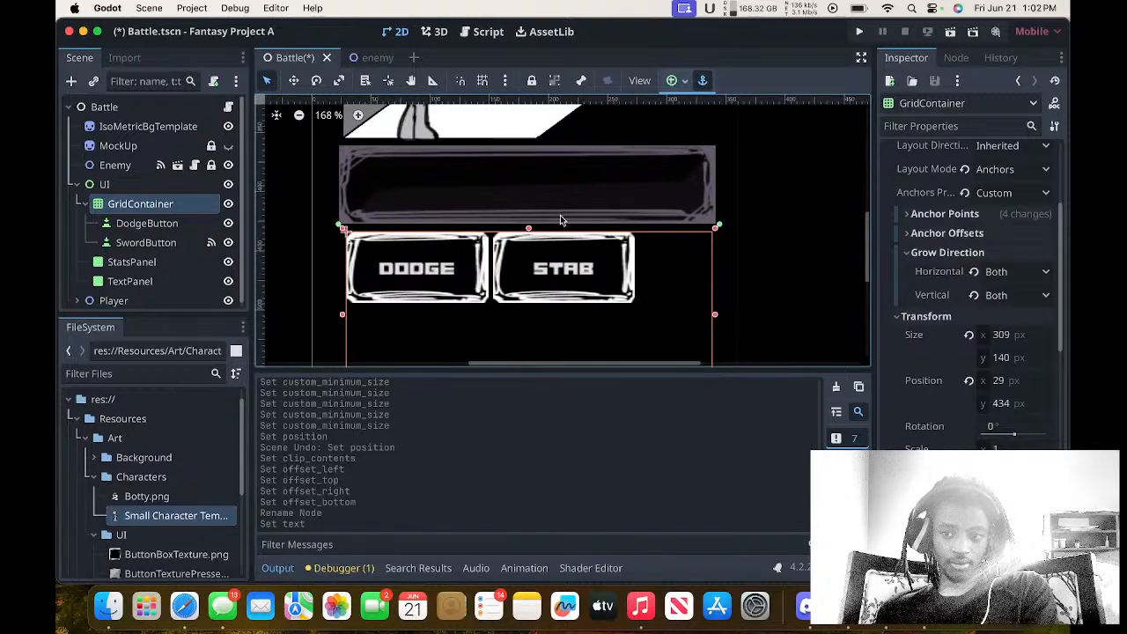
{"action": "left_click", "coordinate": [176, 225]}
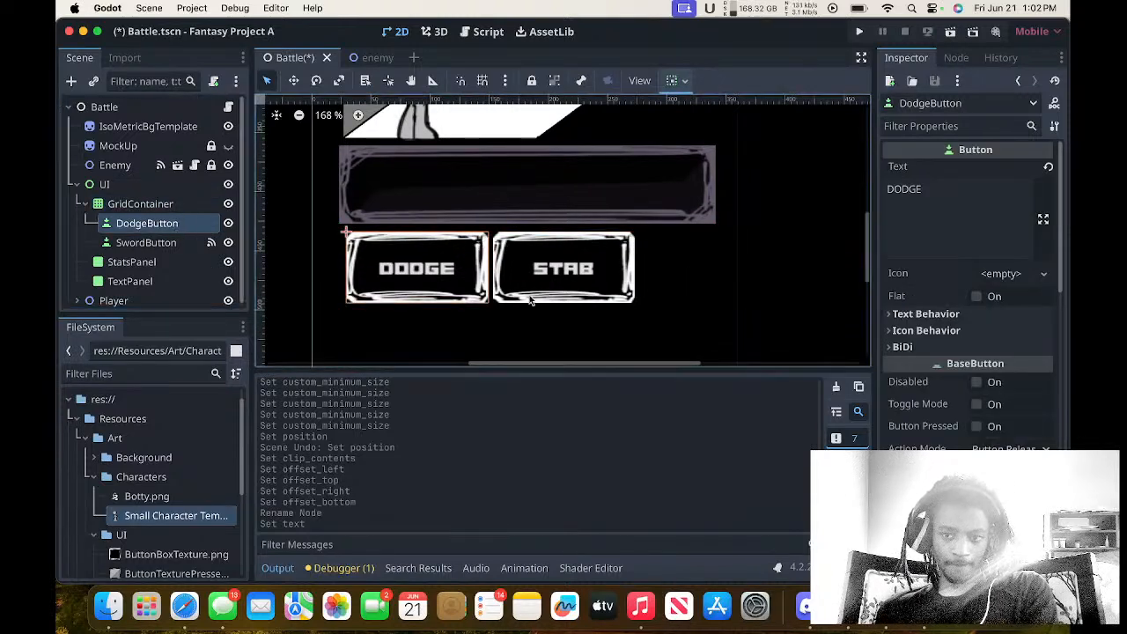
{"action": "scroll", "coordinate": [925, 352], "scroll_direction": "down", "scroll_amount": 6}
{"action": "scroll", "coordinate": [925, 353], "scroll_direction": "down", "scroll_amount": 2}
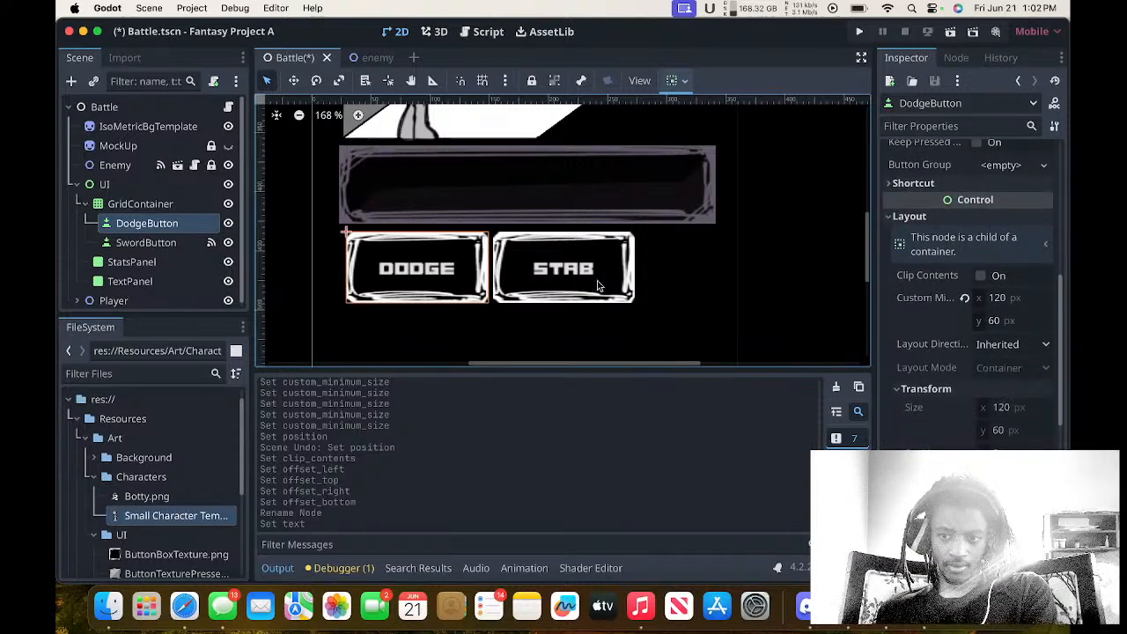
{"action": "left_click", "coordinate": [185, 244]}
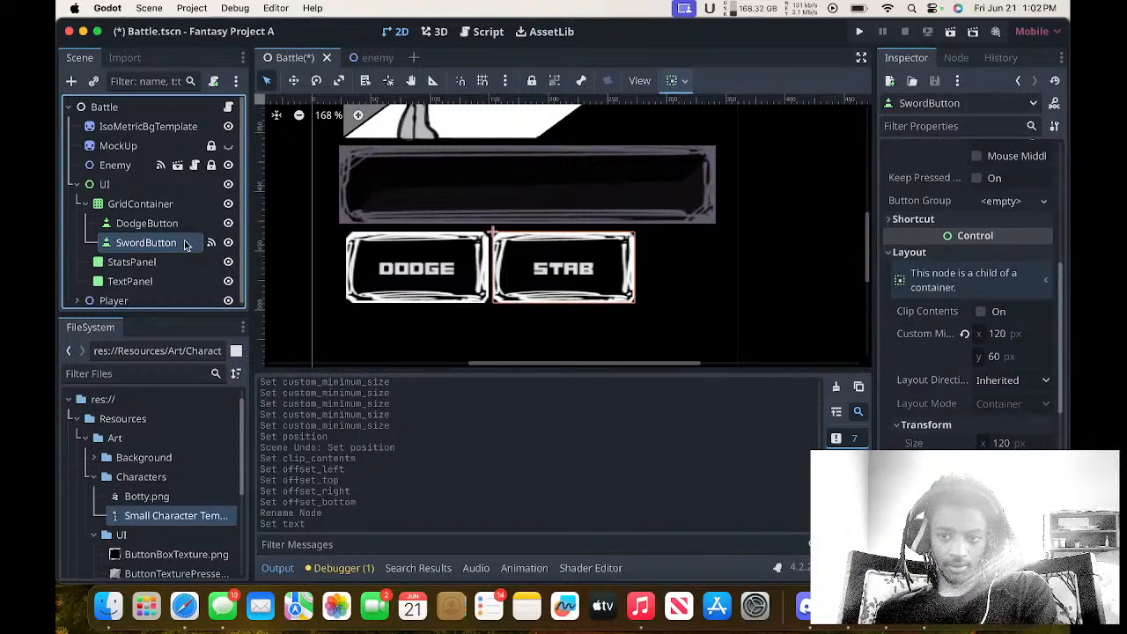
{"action": "left_click", "coordinate": [168, 208]}
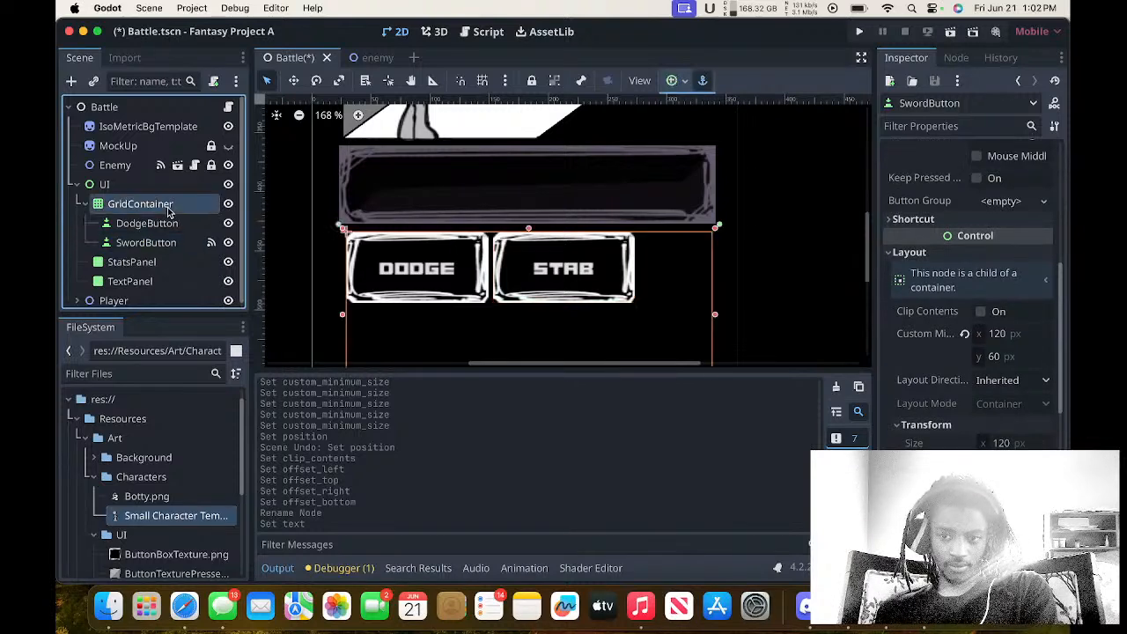
{"action": "scroll", "coordinate": [568, 293], "scroll_direction": "up", "scroll_amount": 3}
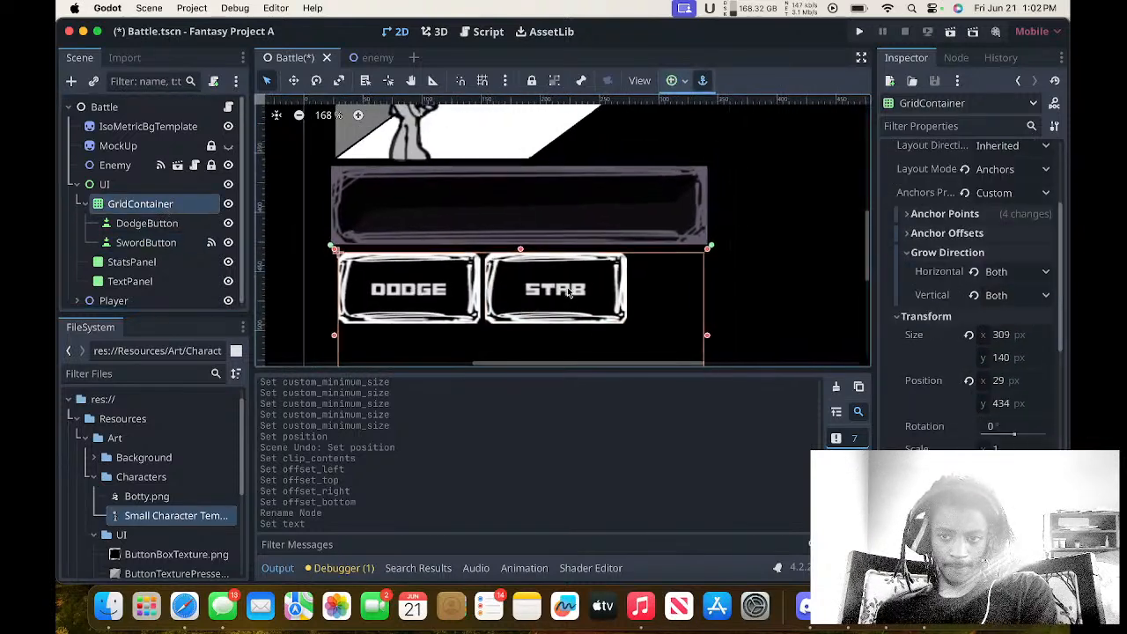
Try enlarging the GridContainer's custom minimum height up to 500 px, and reset the value.
{"action": "scroll", "coordinate": [957, 368], "scroll_direction": "up", "scroll_amount": 5}
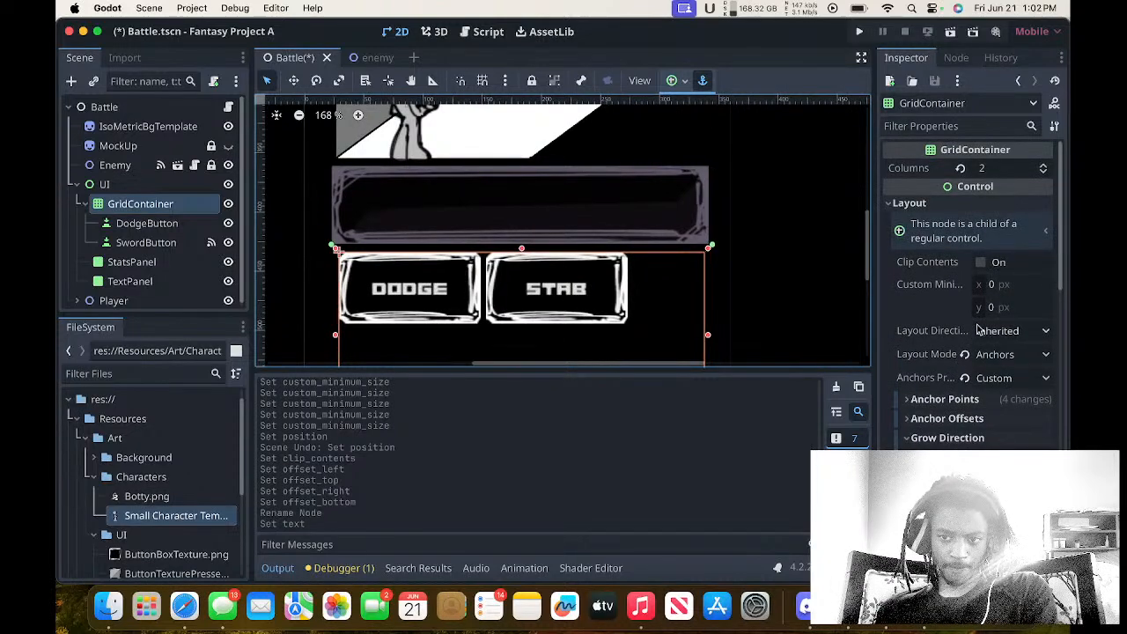
{"action": "left_click", "coordinate": [1005, 308]}
{"action": "key", "text": "Return"}
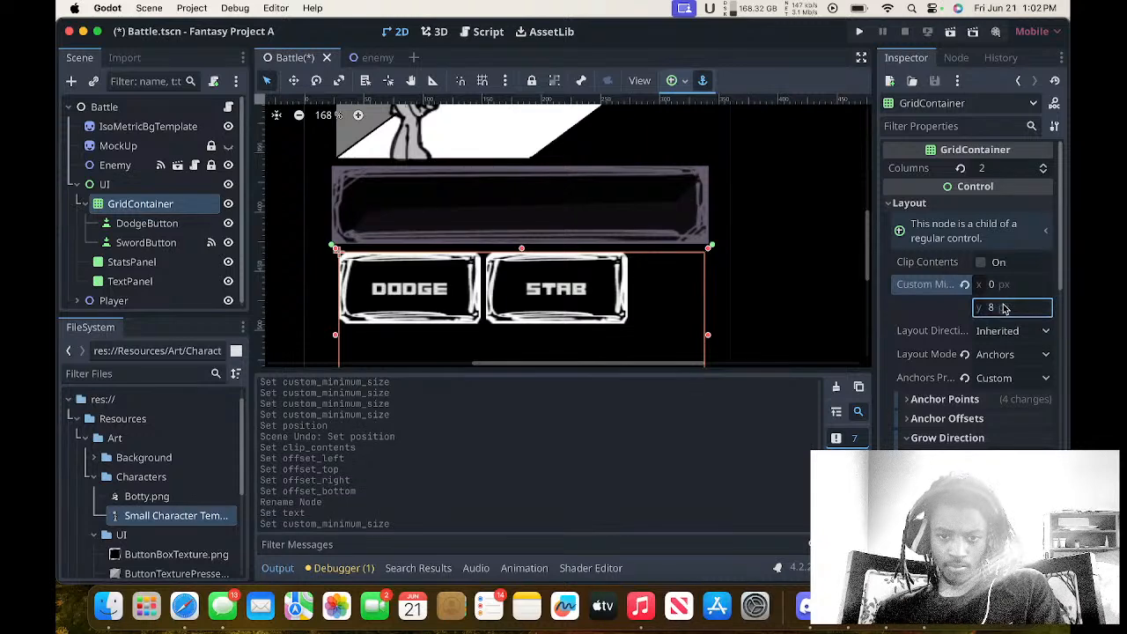
{"action": "left_click", "coordinate": [1005, 307]}
{"action": "type", "text": "12"}
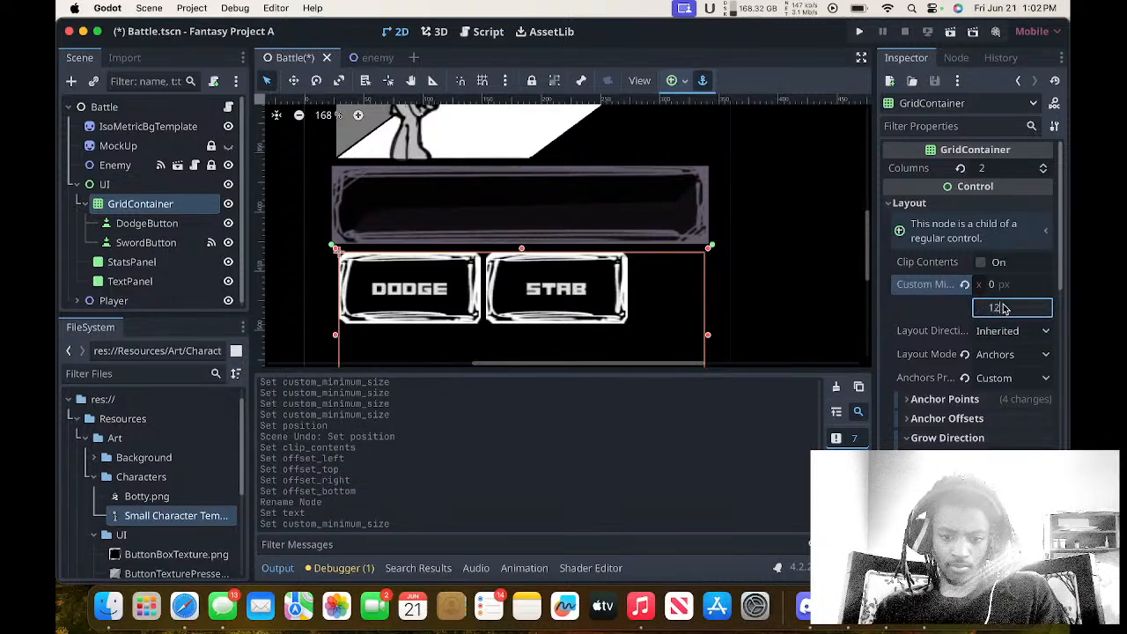
{"action": "type", "text": "8"}
{"action": "key", "text": "Return"}
{"action": "left_click", "coordinate": [1005, 308]}
{"action": "type", "text": "500"}
{"action": "key", "text": "Return"}
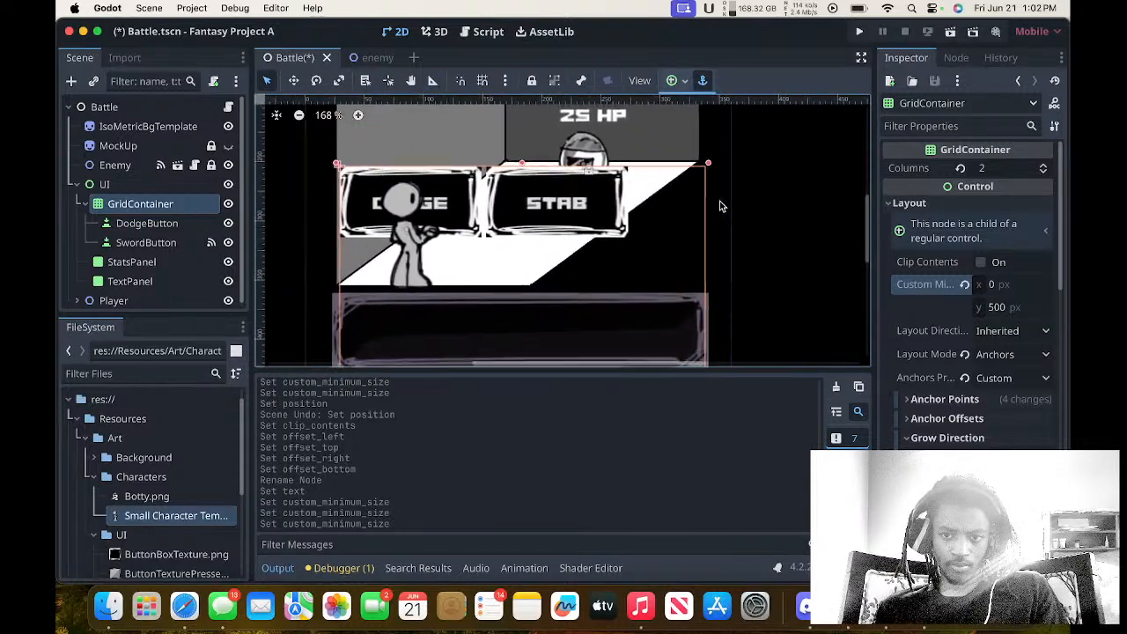
{"action": "left_click", "coordinate": [966, 286]}
Try custom minimum widths of 120, 200, 50 and -200 px on the GridContainer, and reset the value.
{"action": "left_click", "coordinate": [1017, 288]}
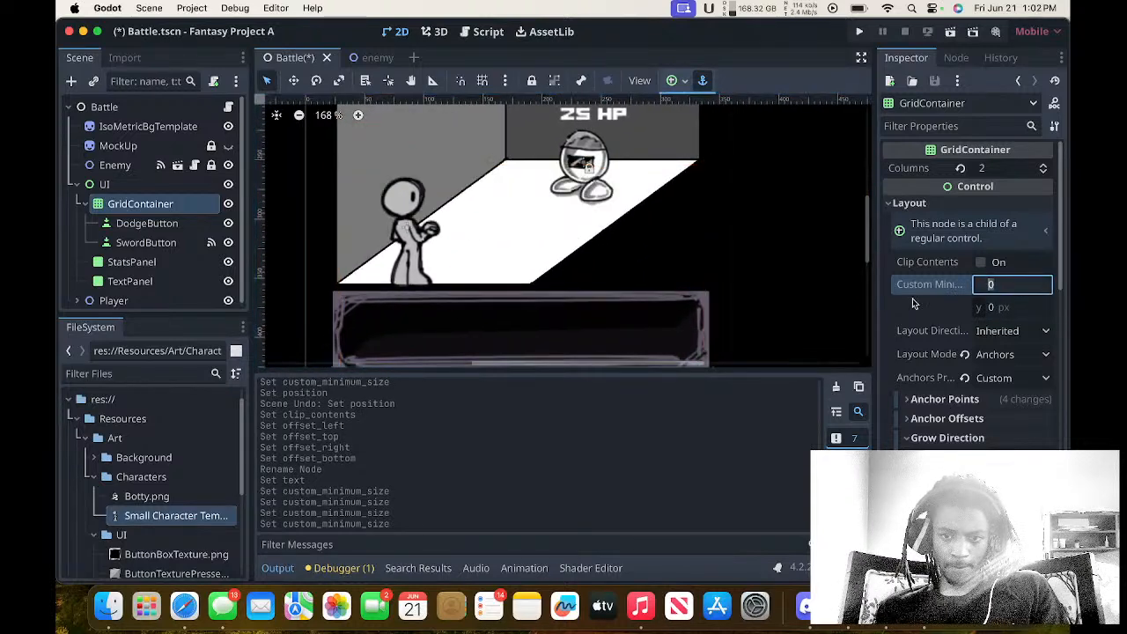
{"action": "scroll", "coordinate": [870, 306], "scroll_direction": "down", "scroll_amount": 3}
{"action": "scroll", "coordinate": [871, 306], "scroll_direction": "down", "scroll_amount": 2}
{"action": "type", "text": "12"}
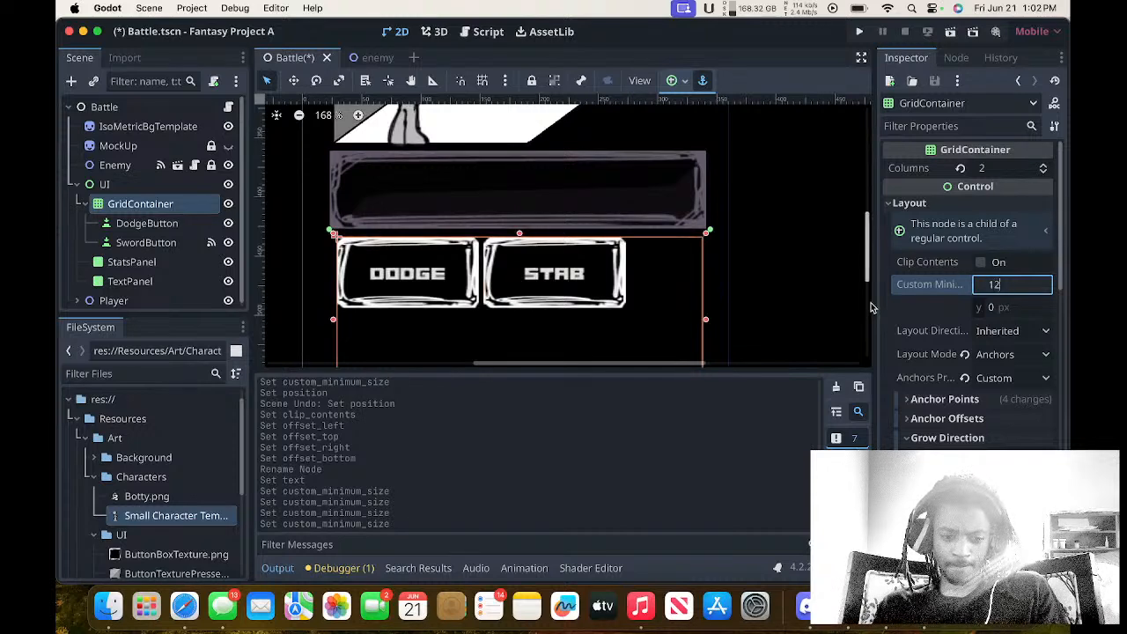
{"action": "type", "text": "0"}
{"action": "key", "text": "Return"}
{"action": "left_click", "coordinate": [1013, 290]}
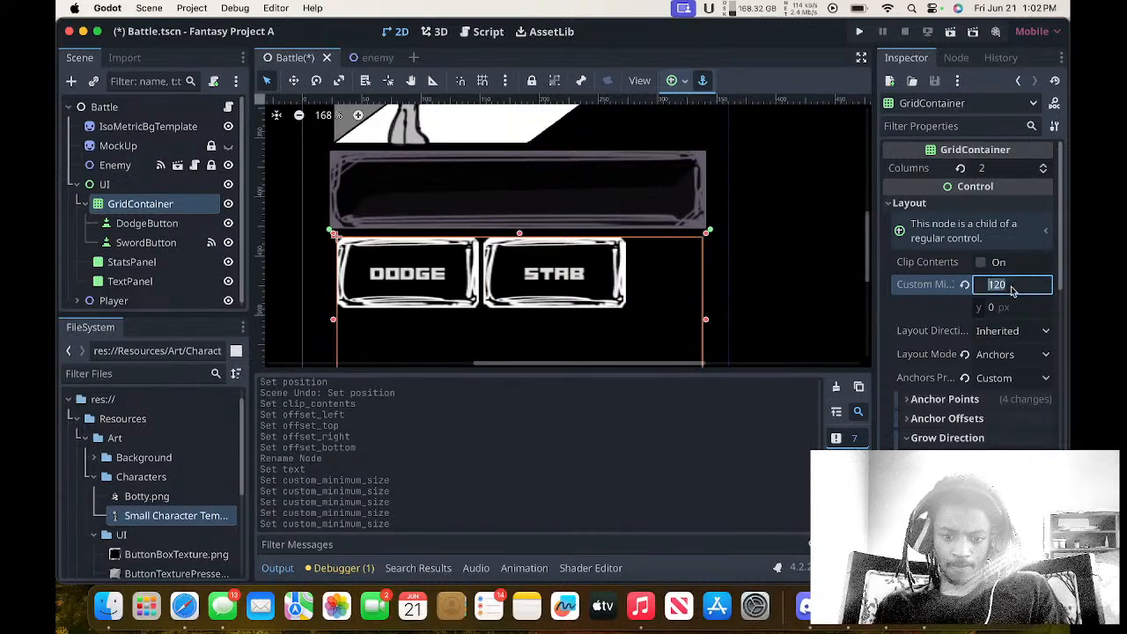
{"action": "type", "text": "200"}
{"action": "key", "text": "Return"}
{"action": "left_click", "coordinate": [1013, 291]}
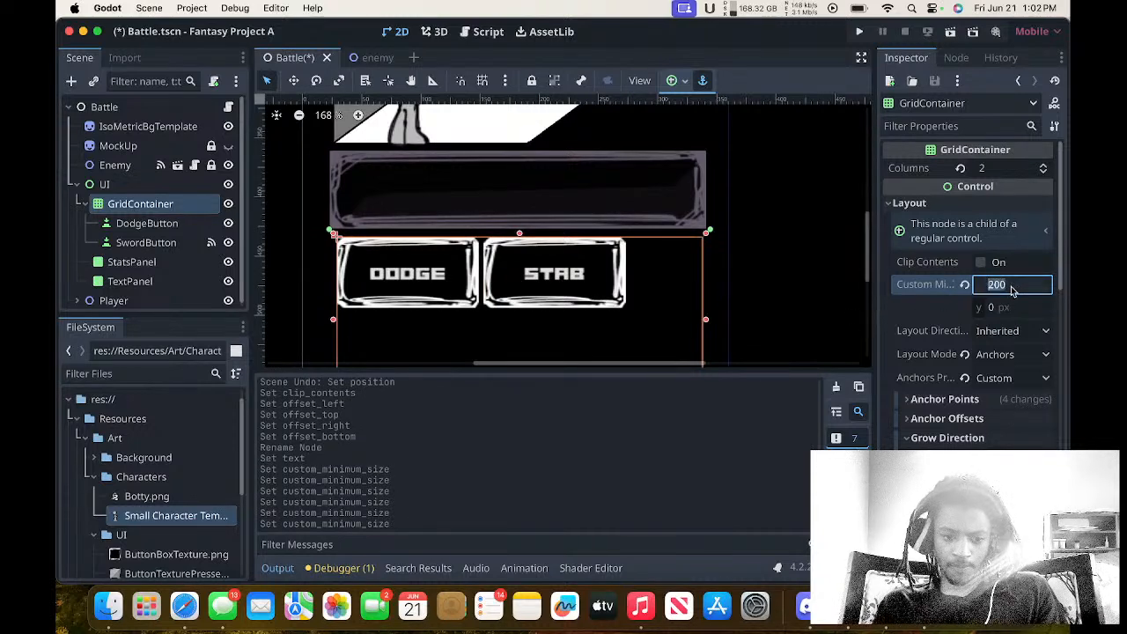
{"action": "type", "text": "50"}
{"action": "key", "text": "Return"}
{"action": "left_click", "coordinate": [1013, 291]}
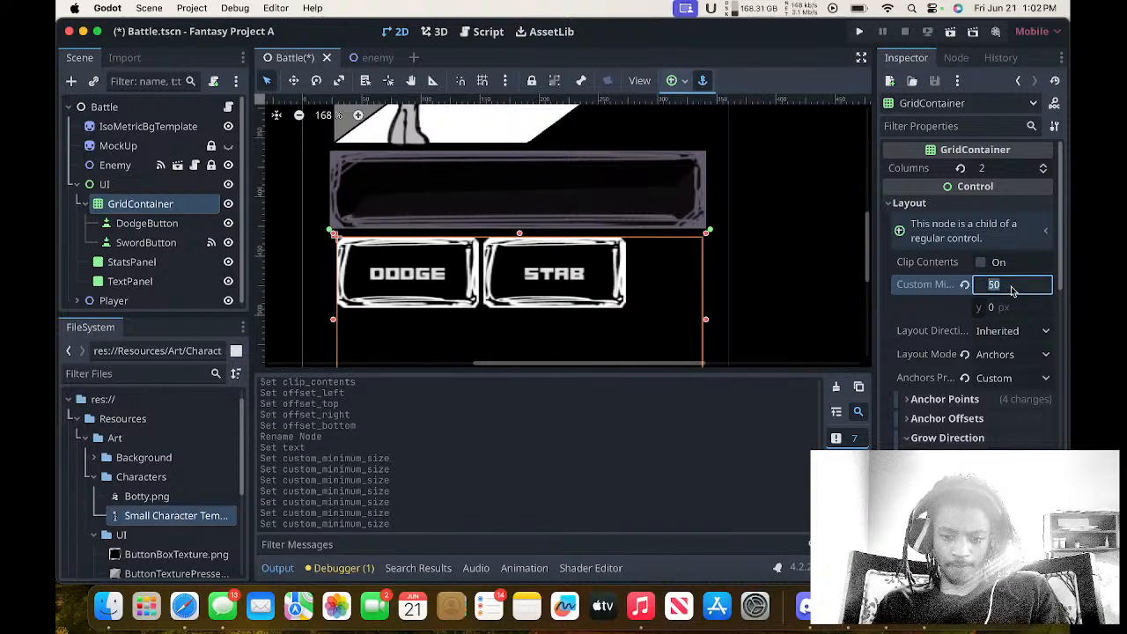
{"action": "type", "text": "-200"}
{"action": "key", "text": "Return"}
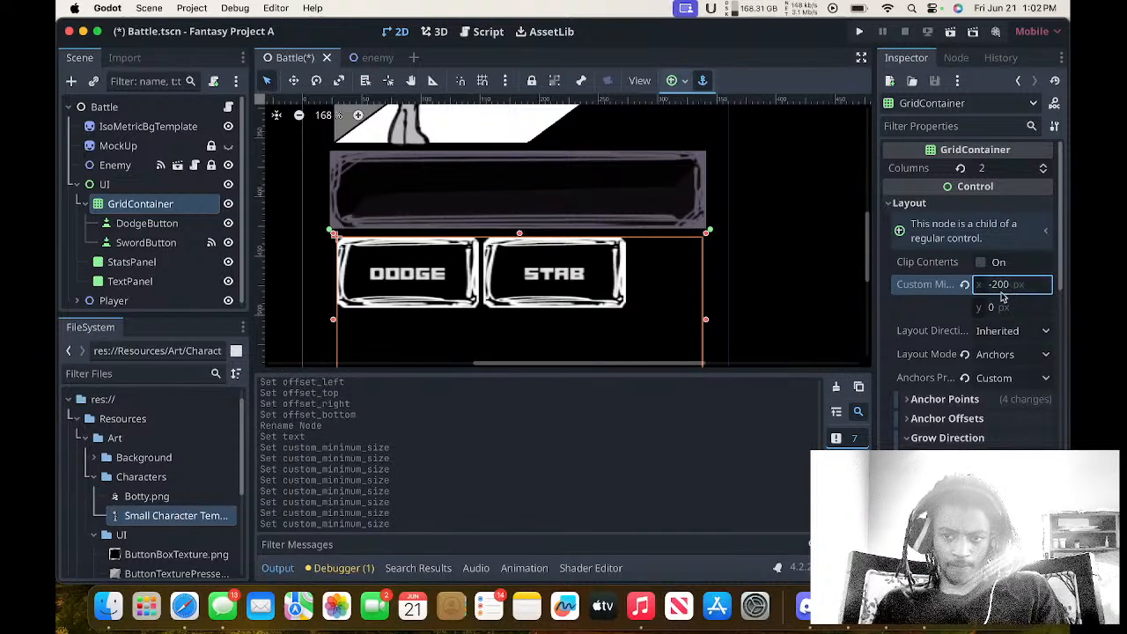
{"action": "left_click", "coordinate": [965, 285]}
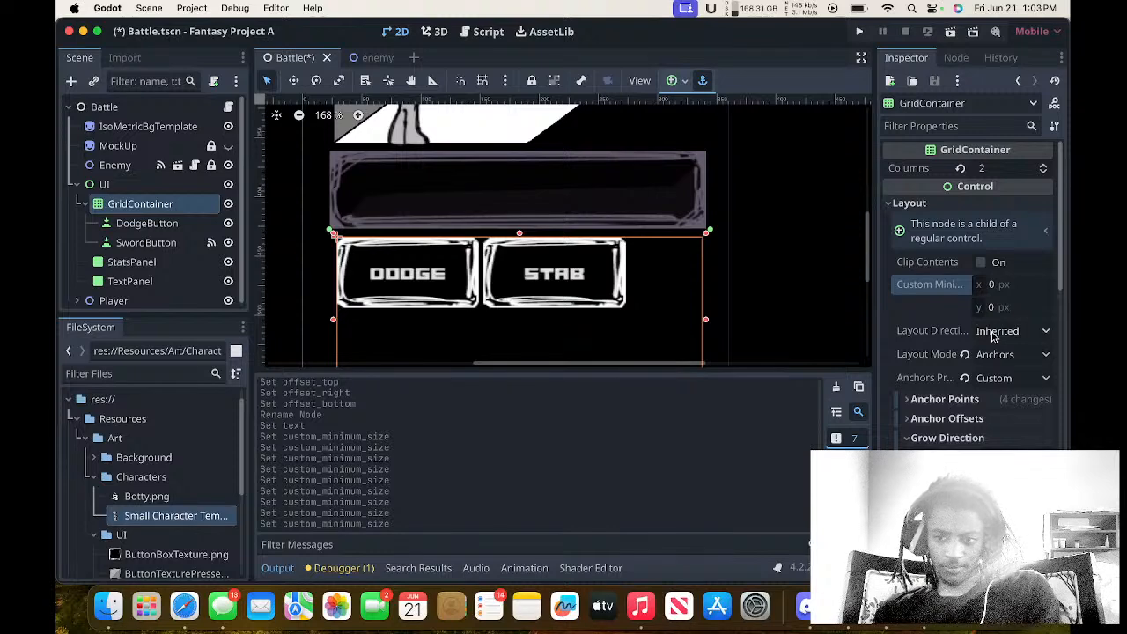
Reset the GridContainer's left, top, right and bottom anchor points to 0.
{"action": "left_click", "coordinate": [999, 380]}
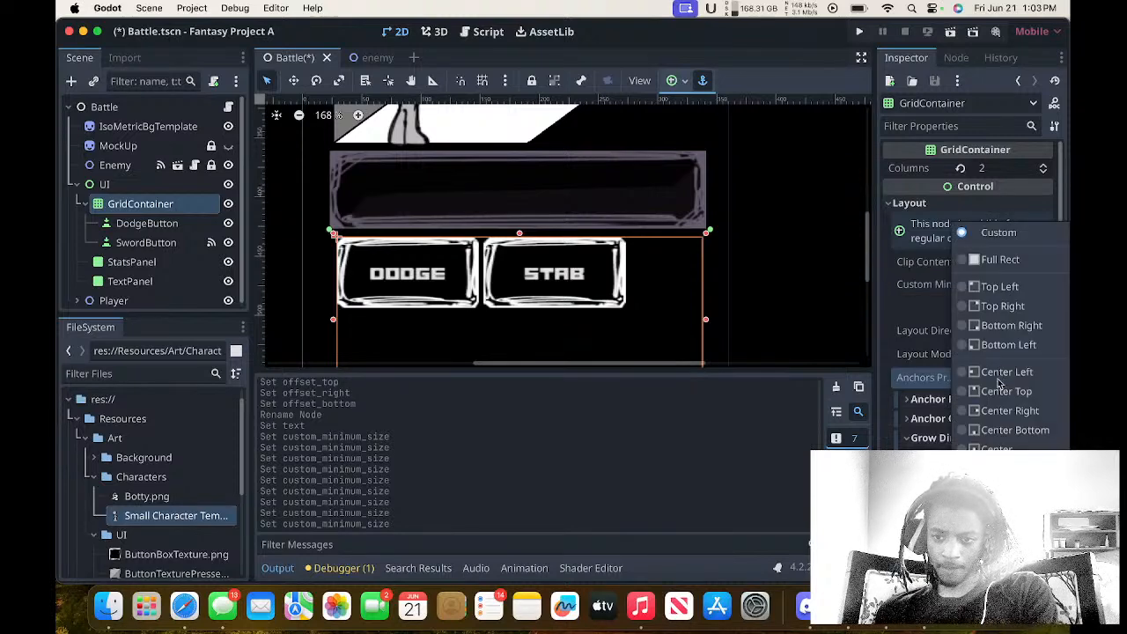
{"action": "left_click", "coordinate": [919, 379]}
{"action": "scroll", "coordinate": [920, 379], "scroll_direction": "down", "scroll_amount": 3}
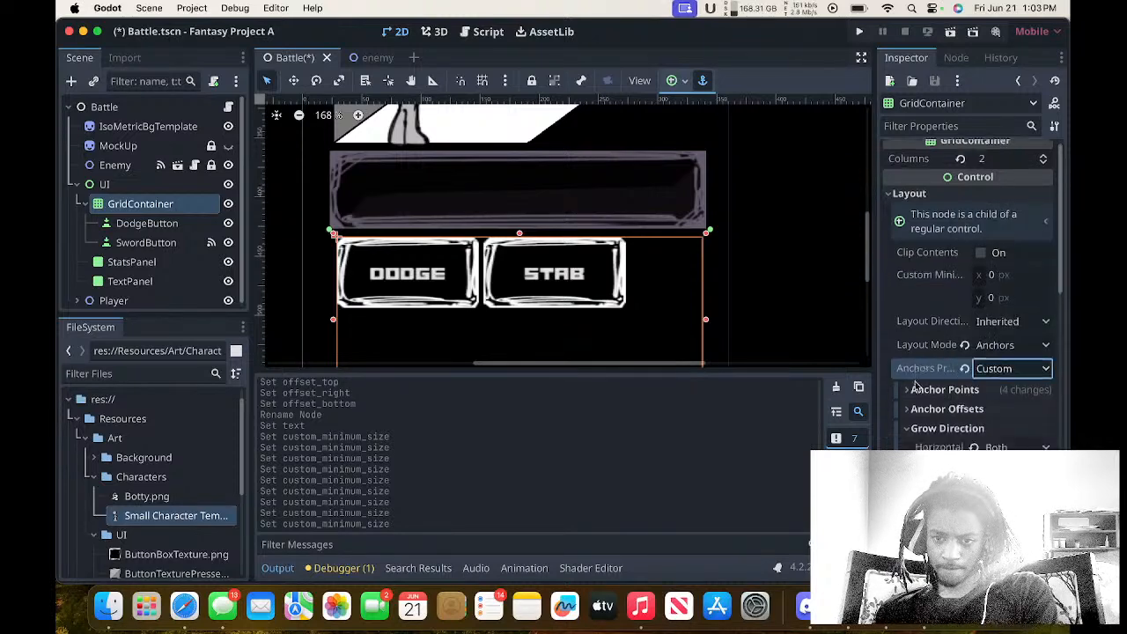
{"action": "left_click", "coordinate": [939, 294]}
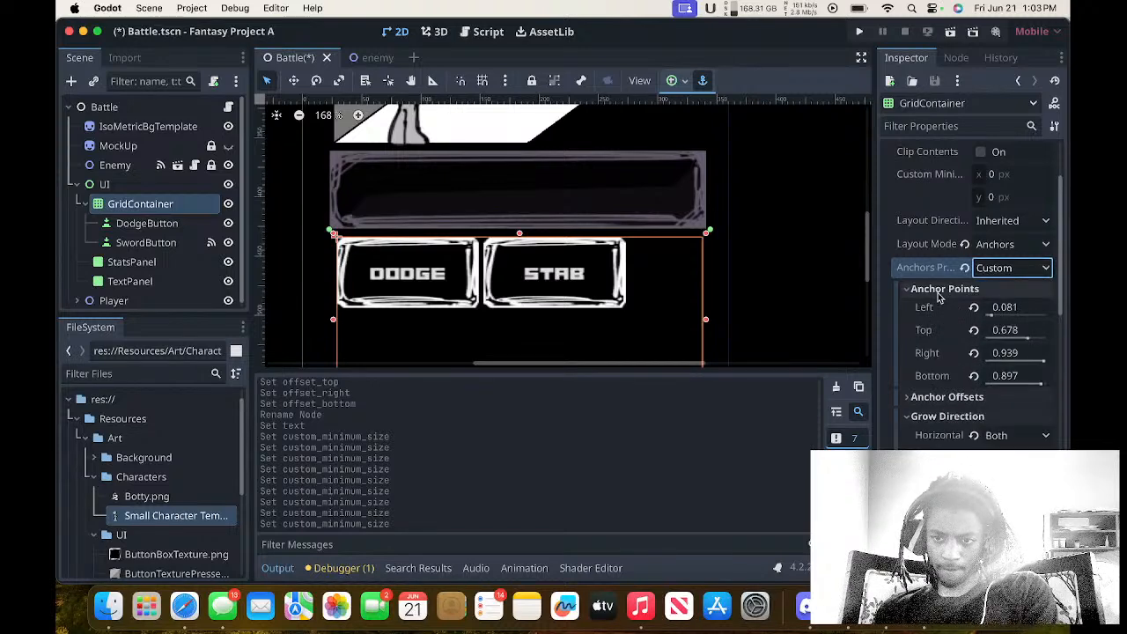
{"action": "left_click", "coordinate": [939, 294]}
{"action": "left_click", "coordinate": [939, 293]}
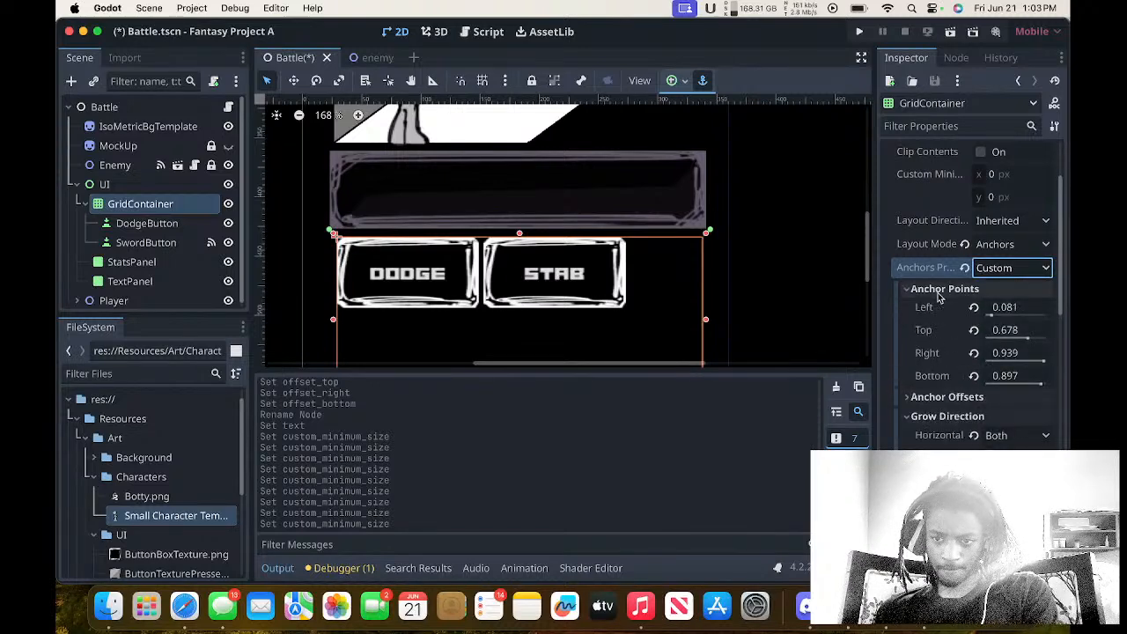
{"action": "left_click", "coordinate": [972, 308]}
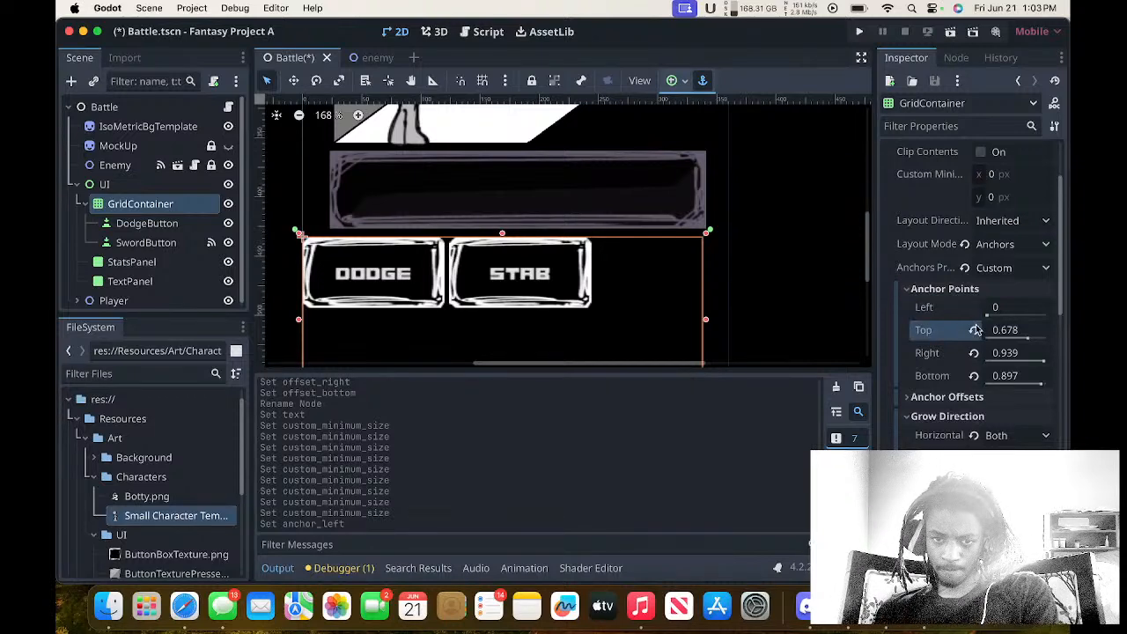
{"action": "left_click", "coordinate": [974, 330]}
{"action": "left_click", "coordinate": [974, 353]}
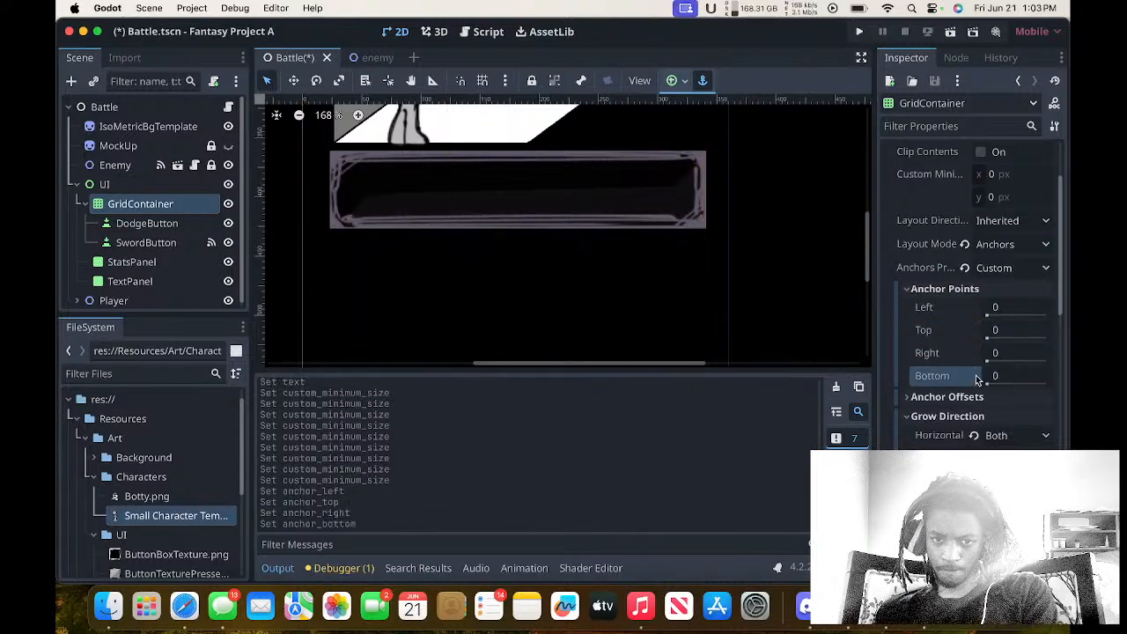
{"action": "left_click", "coordinate": [974, 376]}
Examine where the GridContainer and its two buttons sit on the canvas with the anchors reset.
{"action": "scroll", "coordinate": [843, 313], "scroll_direction": "up", "scroll_amount": 10}
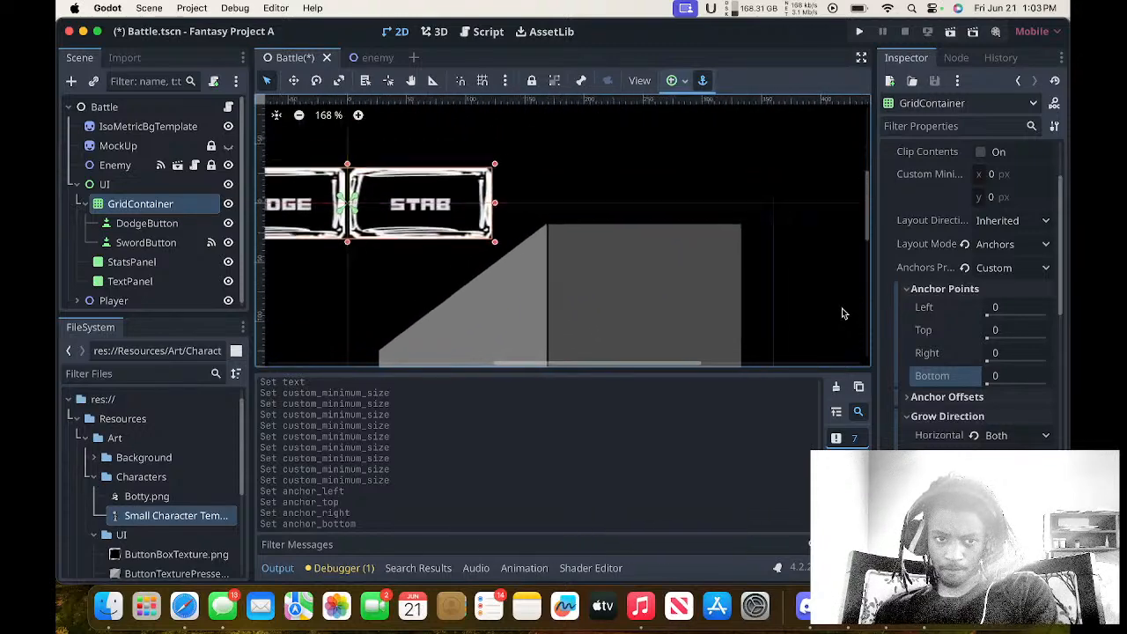
{"action": "scroll", "coordinate": [842, 313], "scroll_direction": "left", "scroll_amount": 2}
{"action": "scroll", "coordinate": [843, 314], "scroll_direction": "left", "scroll_amount": 5}
{"action": "scroll", "coordinate": [842, 314], "scroll_direction": "down", "scroll_amount": 2}
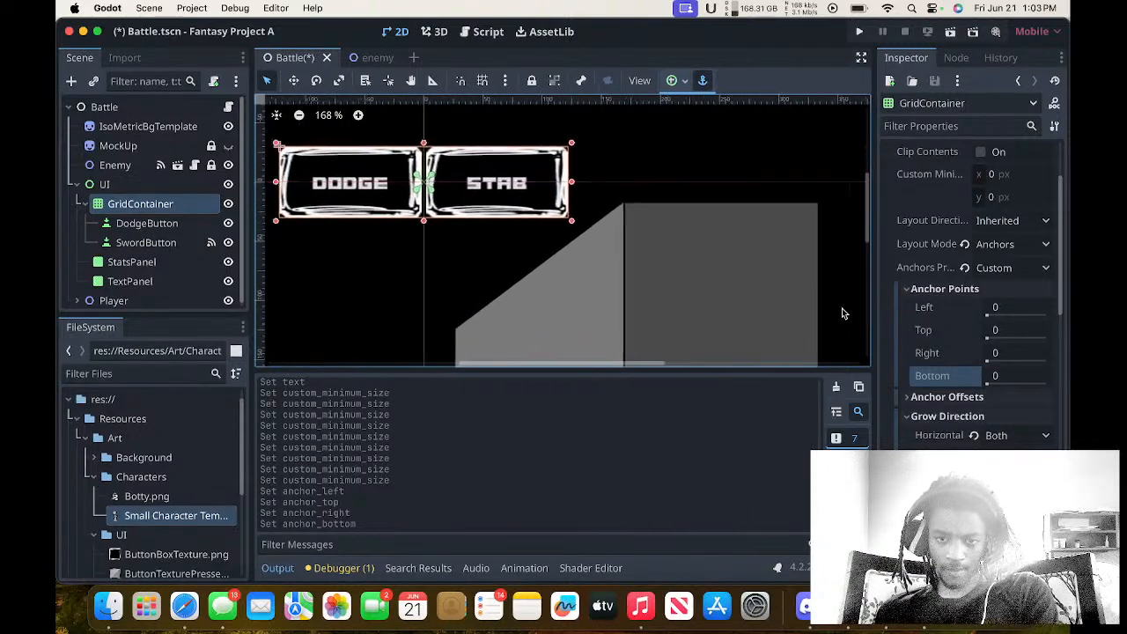
{"action": "scroll", "coordinate": [844, 313], "scroll_direction": "down", "scroll_amount": 1}
{"action": "scroll", "coordinate": [844, 313], "scroll_direction": "up", "scroll_amount": 1}
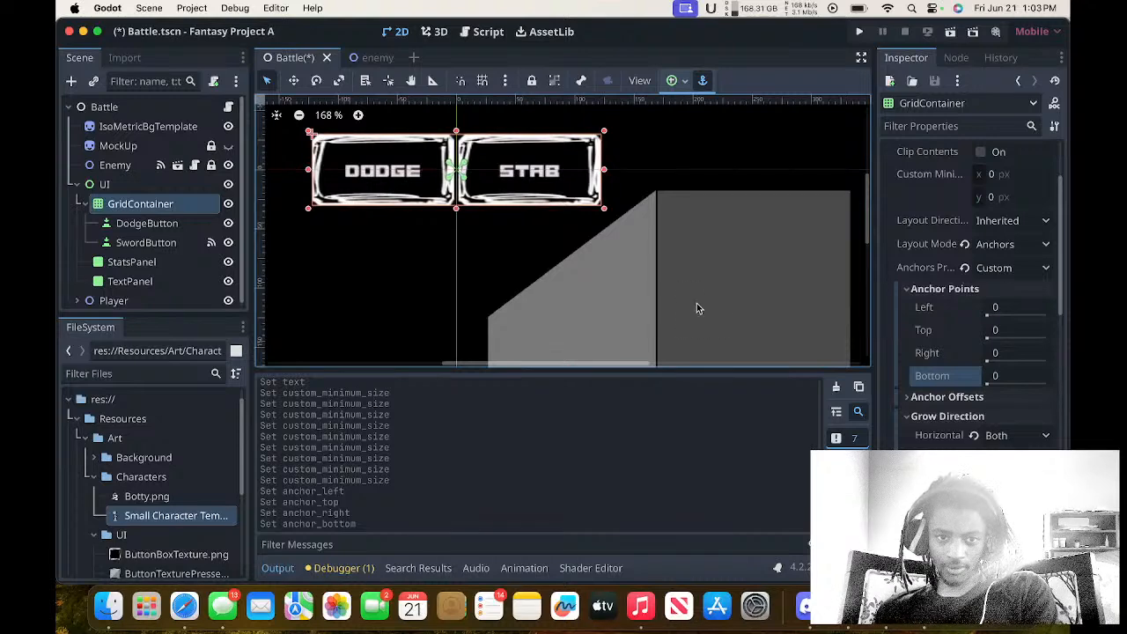
{"action": "scroll", "coordinate": [700, 308], "scroll_direction": "left", "scroll_amount": 2}
{"action": "scroll", "coordinate": [700, 308], "scroll_direction": "down", "scroll_amount": 1}
{"action": "scroll", "coordinate": [696, 309], "scroll_direction": "up", "scroll_amount": 2}
{"action": "scroll", "coordinate": [697, 308], "scroll_direction": "left", "scroll_amount": 1}
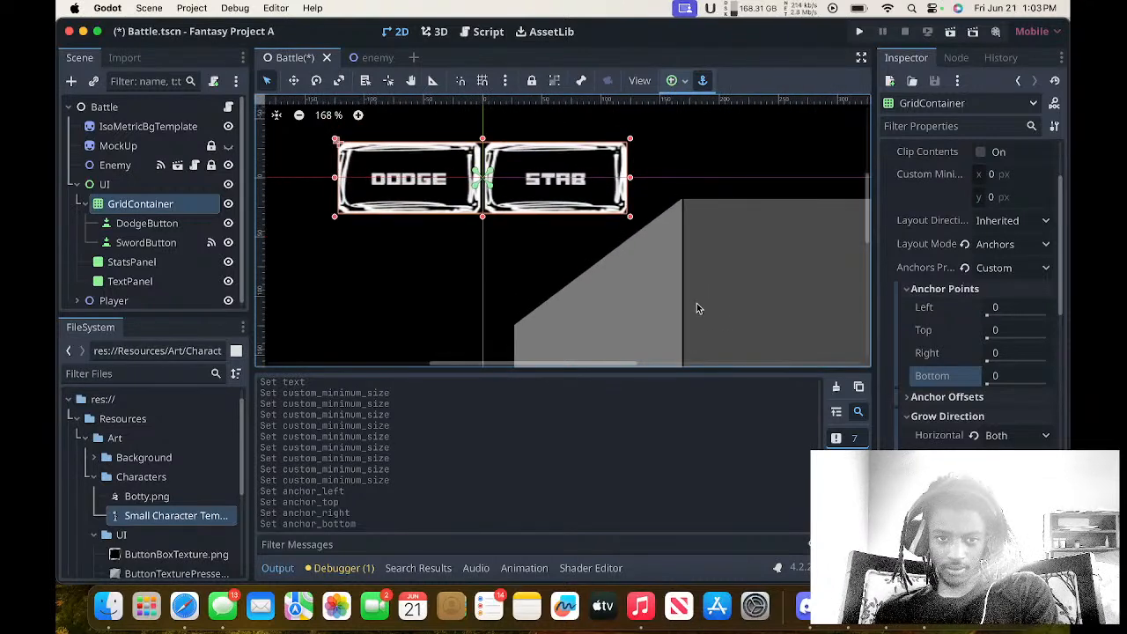
Move the GridContainer with both buttons to just below the long dark panel, at about (57, 430).
{"action": "left_click", "coordinate": [555, 180]}
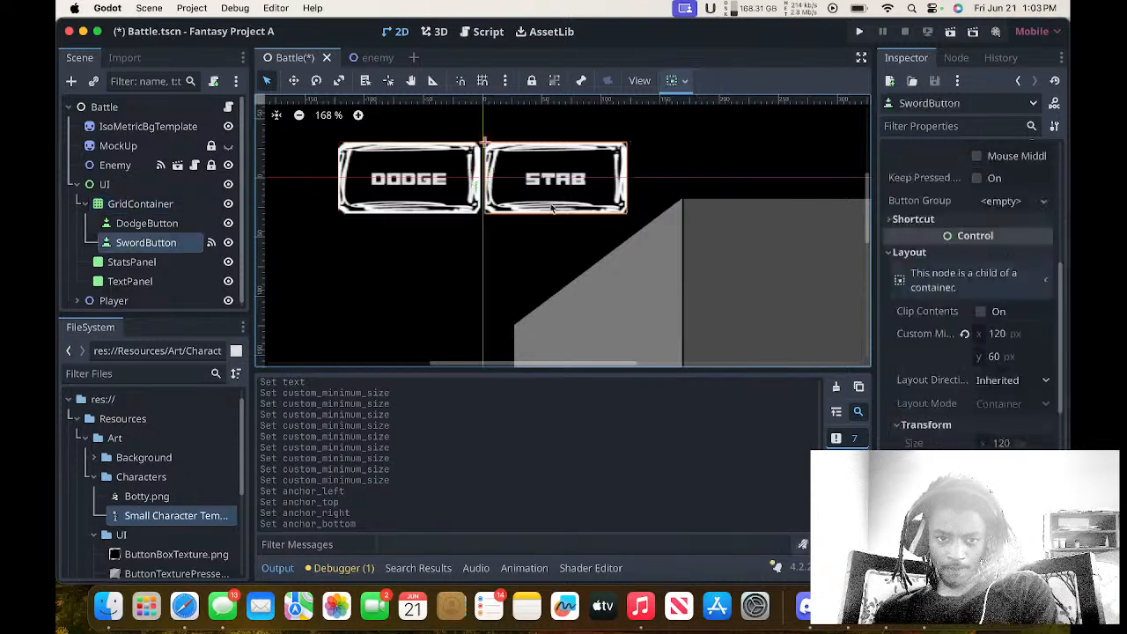
{"action": "left_click", "coordinate": [179, 207]}
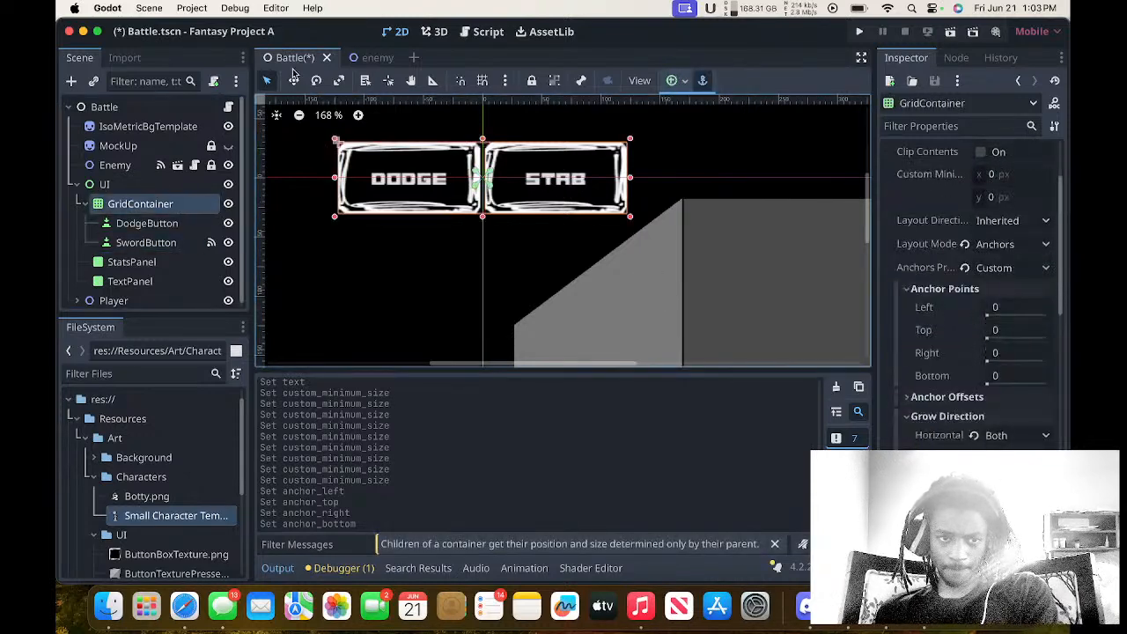
{"action": "key", "text": "w"}
{"action": "left_click_drag", "start_coordinate": [413, 200], "coordinate": [414, 205]}
{"action": "left_click_drag", "start_coordinate": [431, 232], "coordinate": [624, 414]}
{"action": "scroll", "coordinate": [549, 311], "scroll_direction": "down", "scroll_amount": 3}
{"action": "scroll", "coordinate": [592, 225], "scroll_direction": "down", "scroll_amount": 3}
{"action": "scroll", "coordinate": [593, 229], "scroll_direction": "down", "scroll_amount": 6}
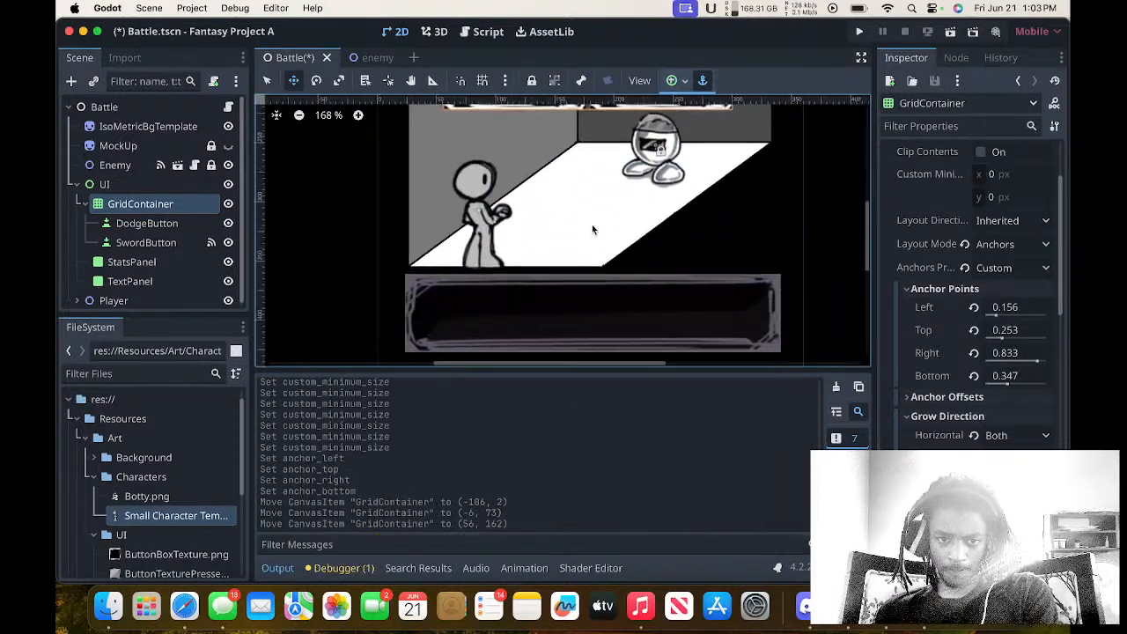
{"action": "scroll", "coordinate": [594, 230], "scroll_direction": "left", "scroll_amount": 1}
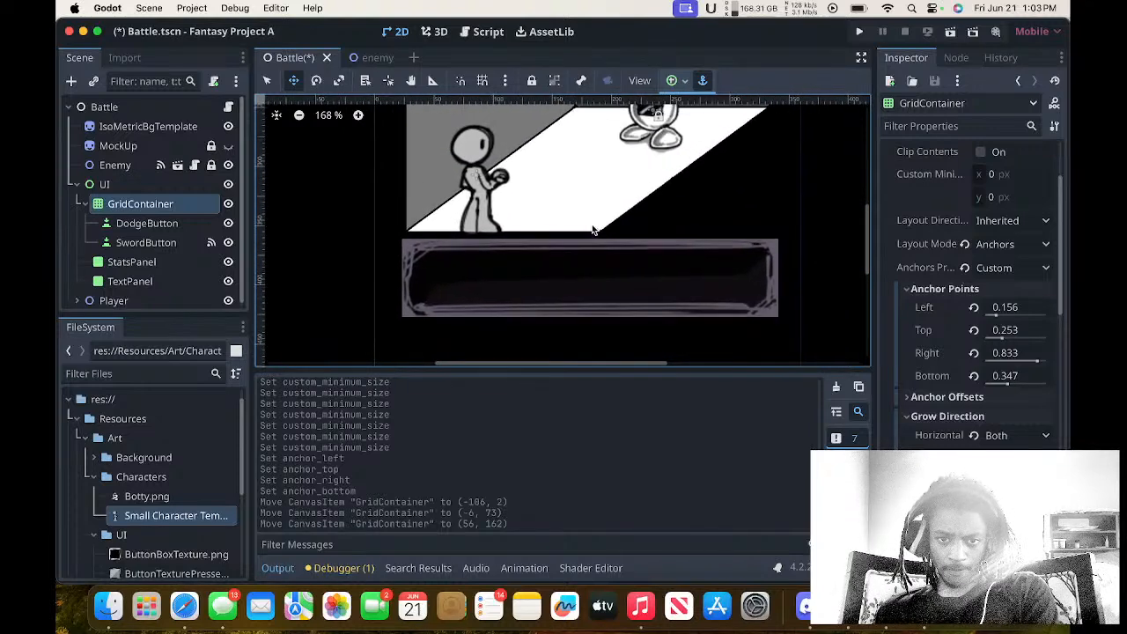
{"action": "scroll", "coordinate": [594, 230], "scroll_direction": "up", "scroll_amount": 3}
{"action": "mouse_move", "coordinate": [584, 202]}
{"action": "left_mouse_down"}
{"action": "mouse_move", "coordinate": [605, 384]}
{"action": "mouse_move", "coordinate": [577, 381]}
{"action": "mouse_move", "coordinate": [573, 293]}
{"action": "left_mouse_up"}
{"action": "scroll", "coordinate": [574, 294], "scroll_direction": "down", "scroll_amount": 3}
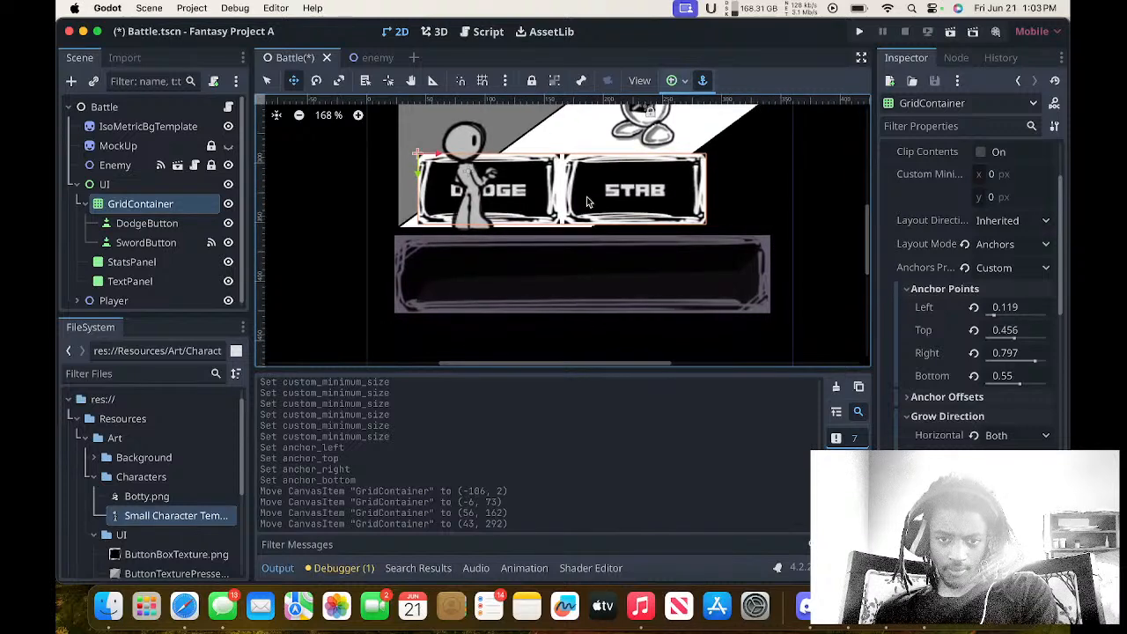
{"action": "mouse_move", "coordinate": [587, 196]}
{"action": "left_mouse_down"}
{"action": "mouse_move", "coordinate": [607, 390]}
{"action": "mouse_move", "coordinate": [594, 363]}
{"action": "mouse_move", "coordinate": [604, 364]}
{"action": "left_mouse_up"}
{"action": "scroll", "coordinate": [603, 357], "scroll_direction": "down", "scroll_amount": 3}
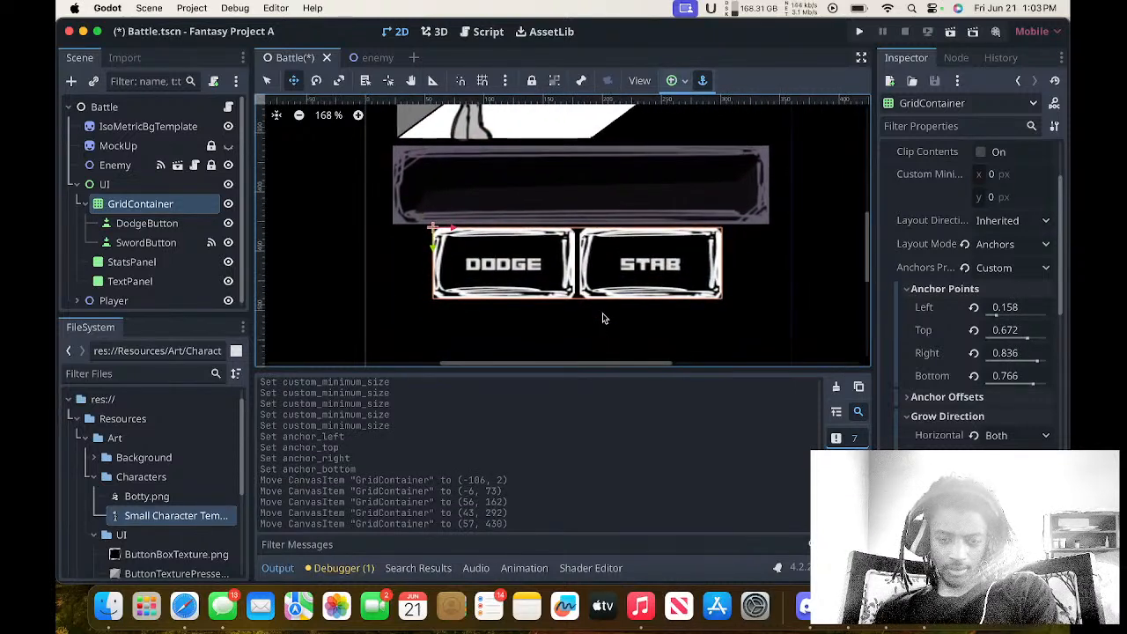
Nudge the GridContainer with both buttons to about (56, 433), just under the text panel, and save the Battle scene.
{"action": "scroll", "coordinate": [603, 319], "scroll_direction": "down", "scroll_amount": 2}
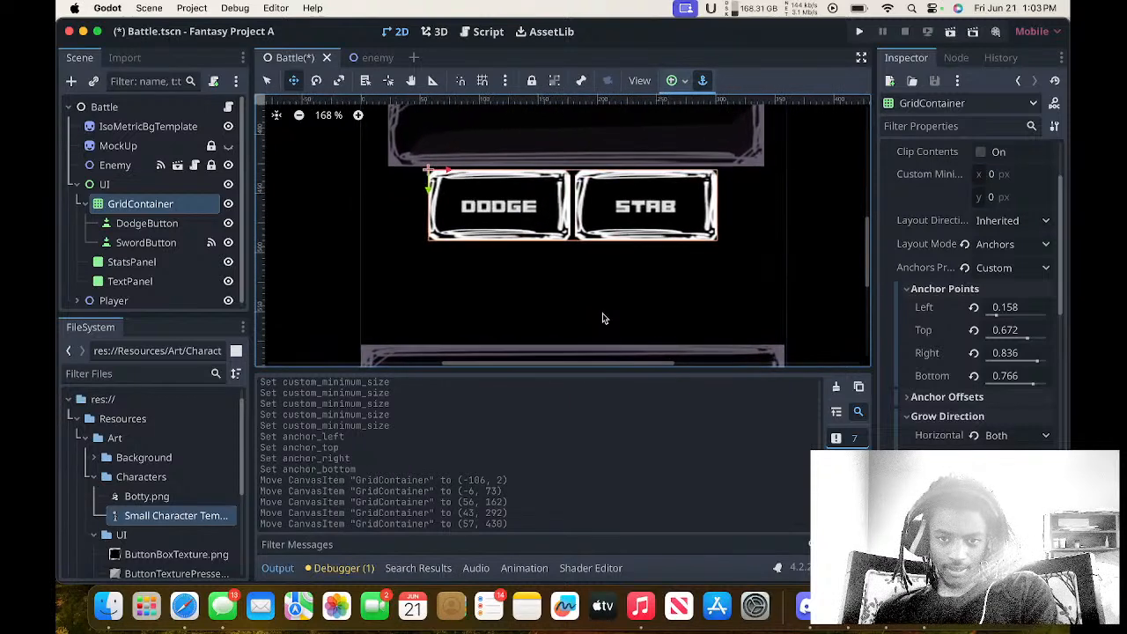
{"action": "left_click_drag", "start_coordinate": [592, 231], "coordinate": [589, 234]}
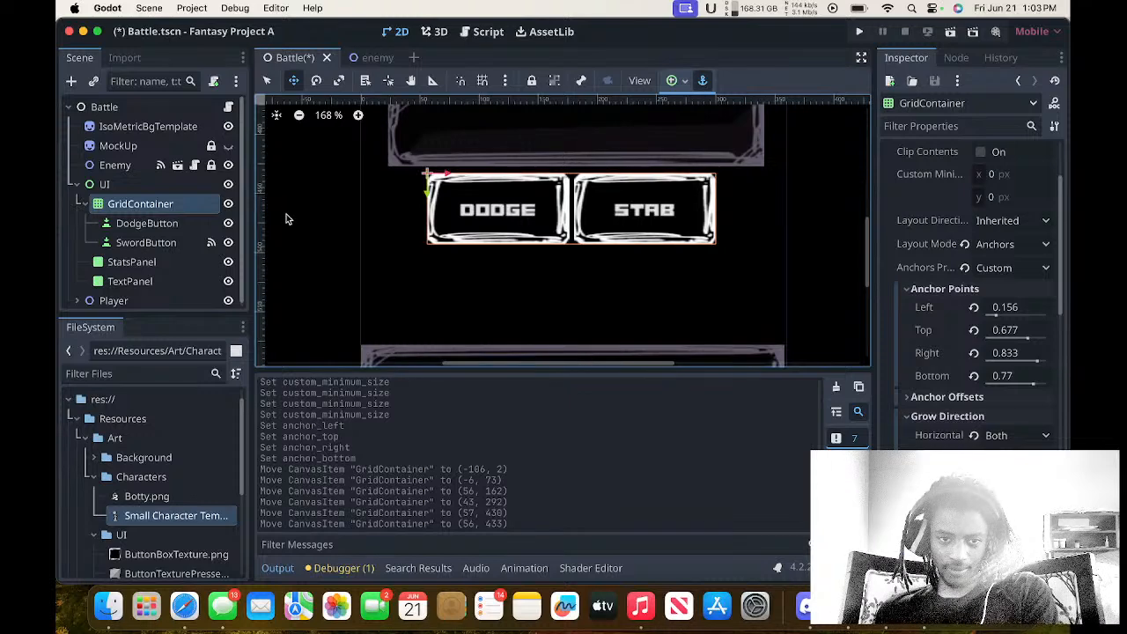
{"action": "left_click", "coordinate": [199, 225]}
{"action": "left_click", "coordinate": [199, 204]}
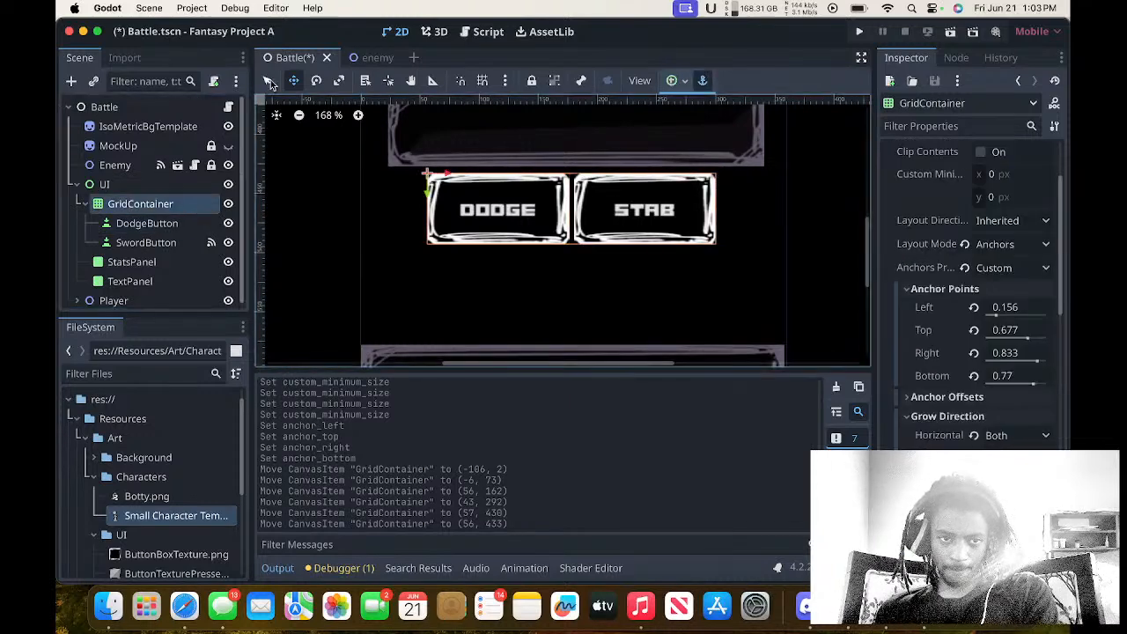
{"action": "left_click", "coordinate": [268, 80]}
{"action": "scroll", "coordinate": [320, 176], "scroll_direction": "up", "scroll_amount": 5}
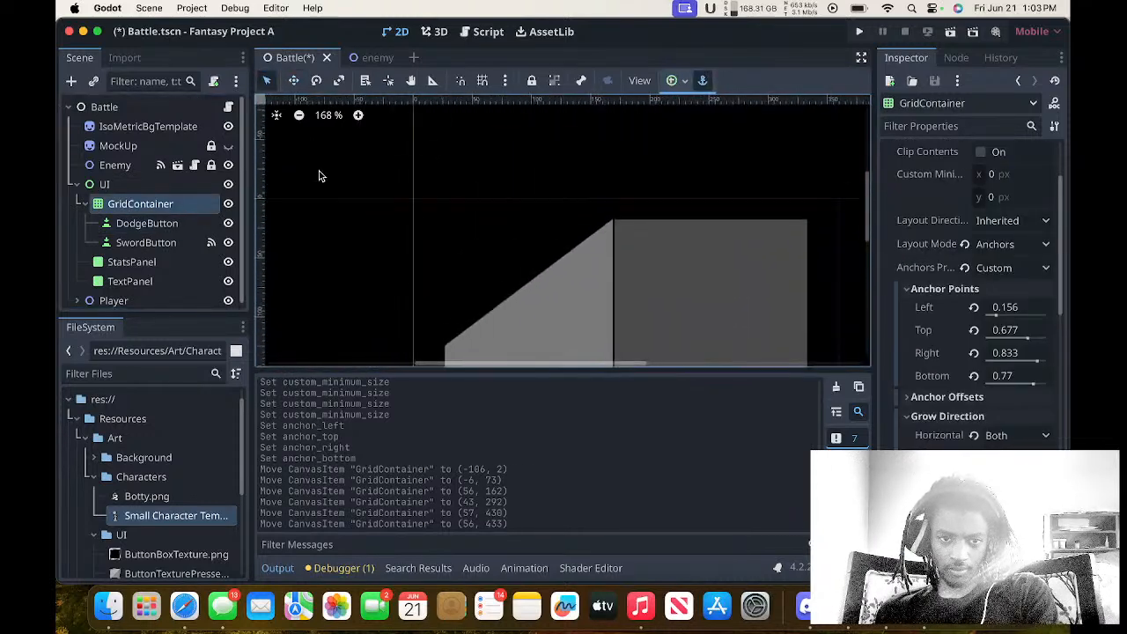
{"action": "scroll", "coordinate": [320, 176], "scroll_direction": "down", "scroll_amount": 5}
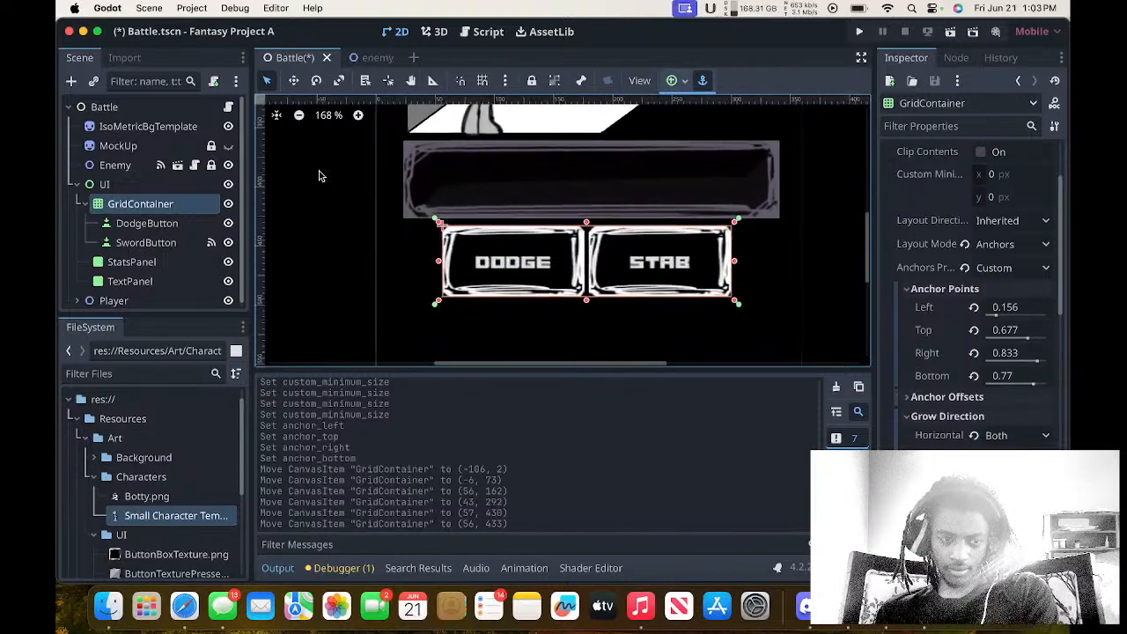
{"action": "scroll", "coordinate": [320, 176], "scroll_direction": "down", "scroll_amount": 1}
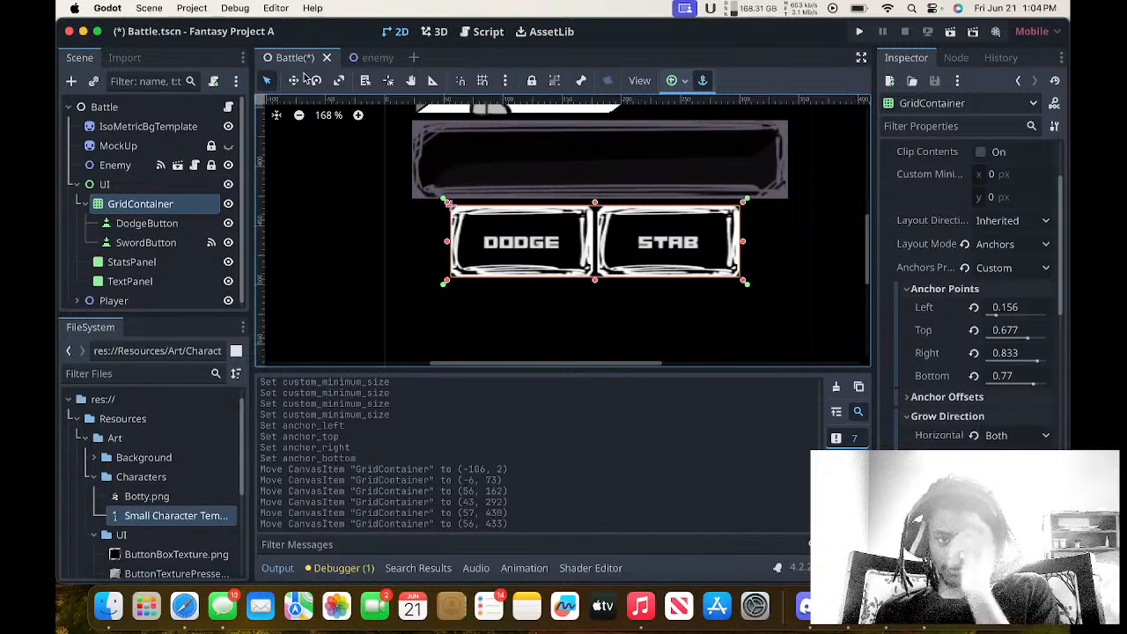
{"action": "left_click", "coordinate": [296, 80]}
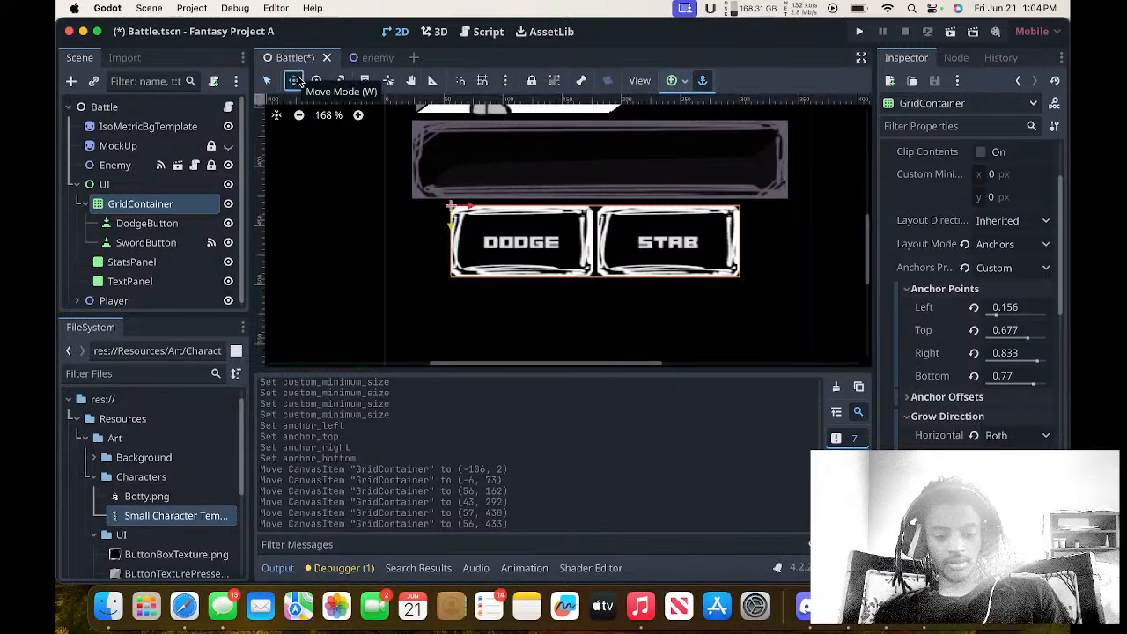
{"action": "key", "text": "super+s"}
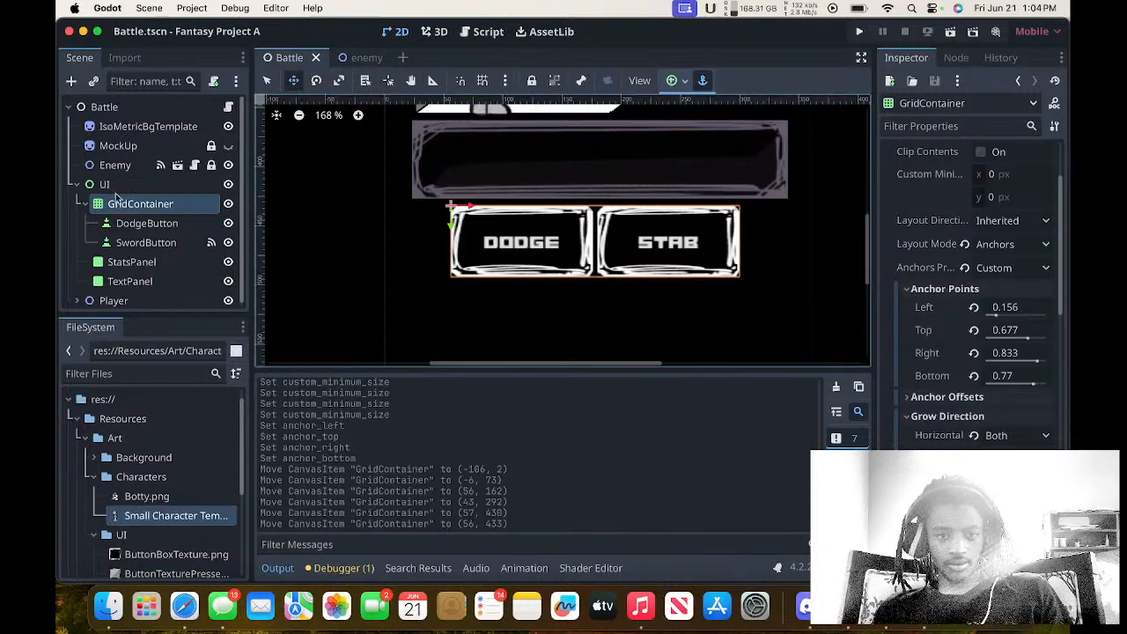
Move the GridContainer down to about (63, 462), roughly midway between the two dark panels, and save the scene.
{"action": "left_click", "coordinate": [132, 223]}
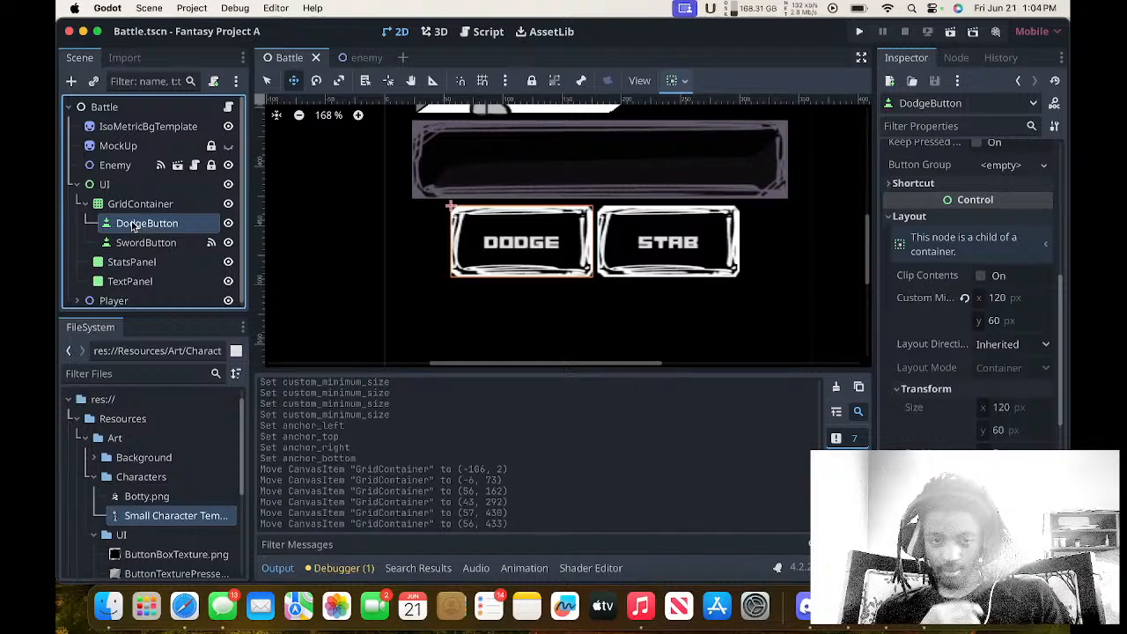
{"action": "left_click", "coordinate": [110, 202]}
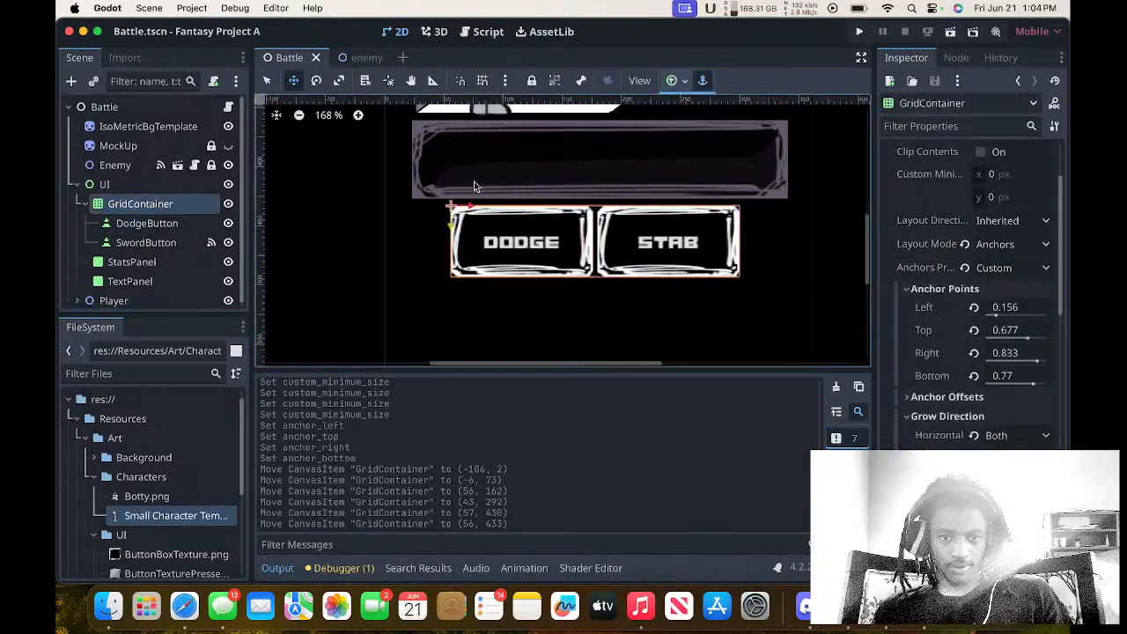
{"action": "mouse_move", "coordinate": [544, 246]}
{"action": "left_mouse_down"}
{"action": "mouse_move", "coordinate": [556, 245]}
{"action": "mouse_move", "coordinate": [551, 283]}
{"action": "left_mouse_up"}
{"action": "scroll", "coordinate": [551, 281], "scroll_direction": "down", "scroll_amount": 3}
{"action": "scroll", "coordinate": [552, 282], "scroll_direction": "down", "scroll_amount": 1}
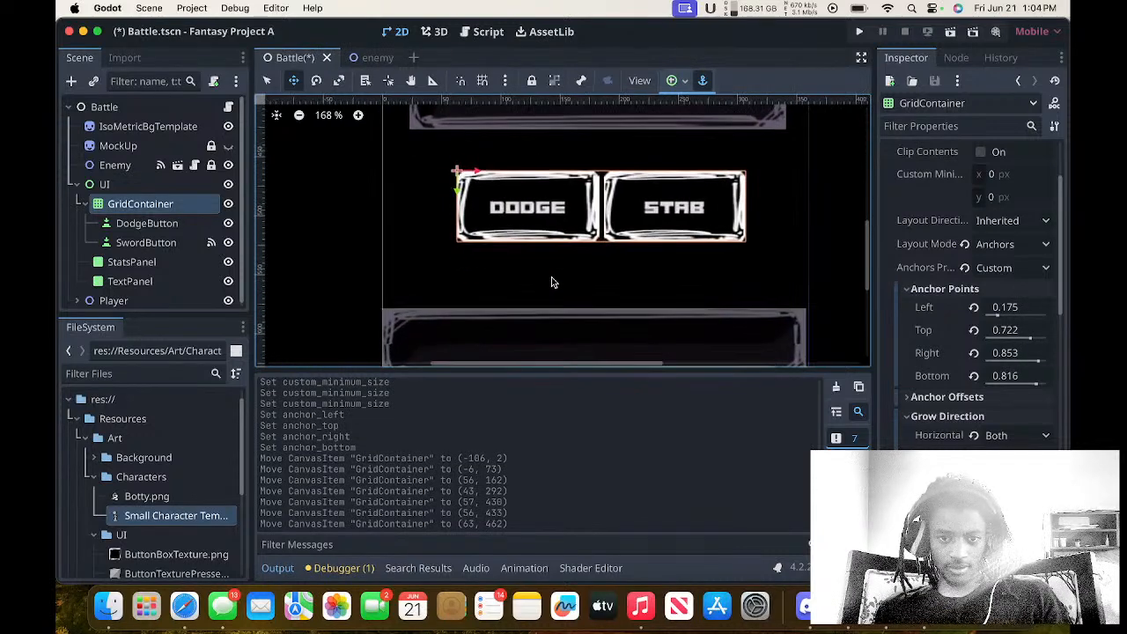
{"action": "scroll", "coordinate": [552, 282], "scroll_direction": "up", "scroll_amount": 1}
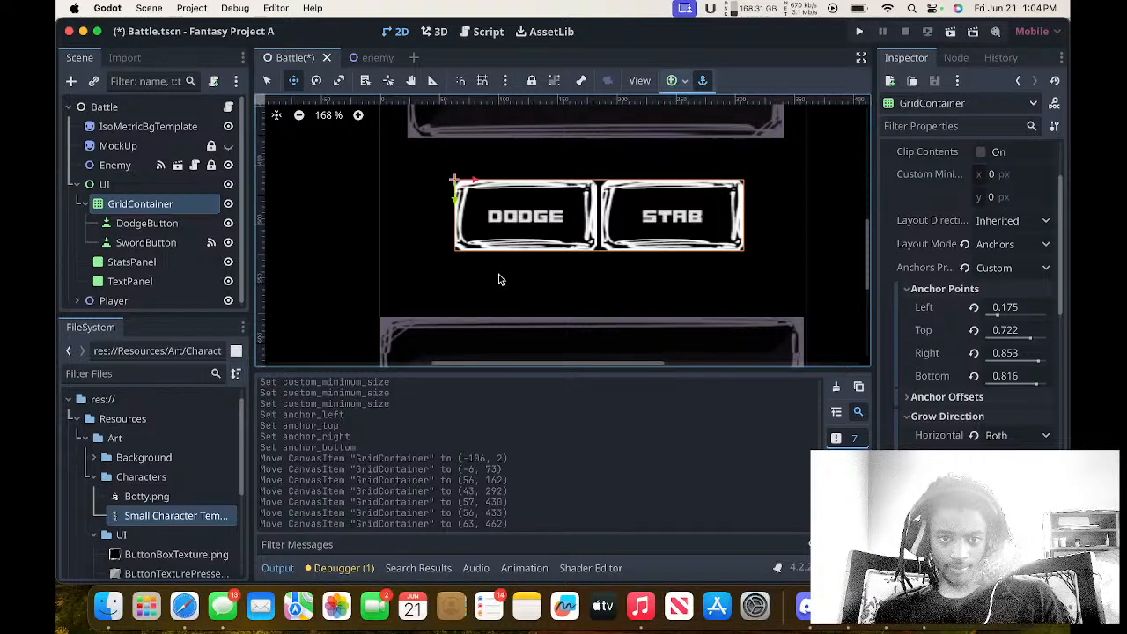
{"action": "key", "text": "super+s"}
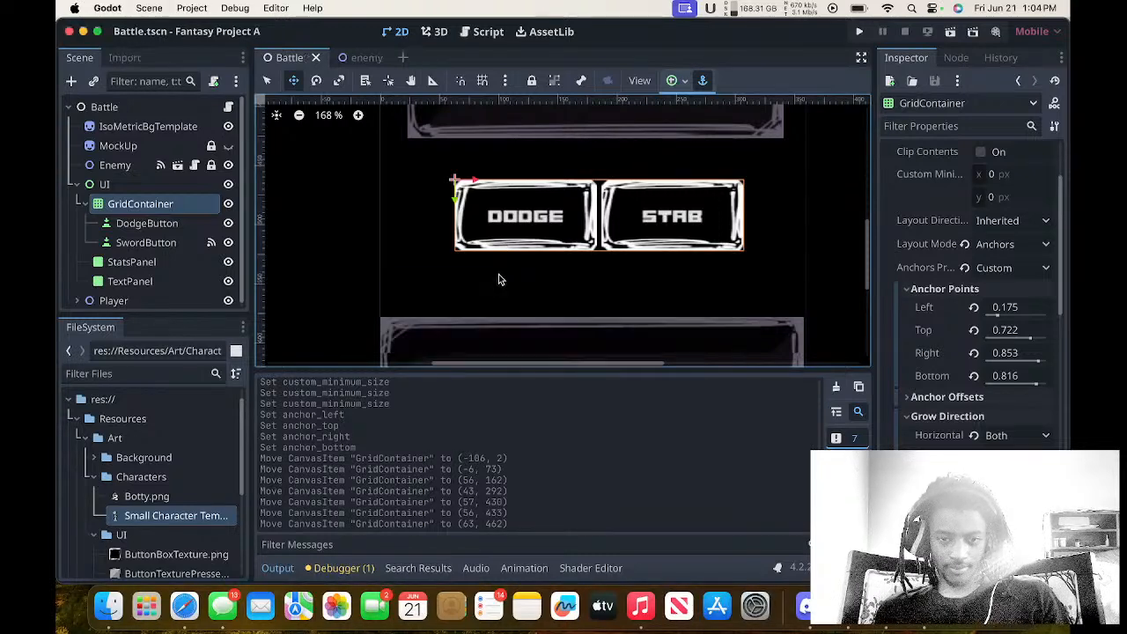
Run the project, attack the enemy with STAB to test the repositioned buttons, and close the game window.
{"action": "scroll", "coordinate": [527, 232], "scroll_direction": "up", "scroll_amount": 2}
{"action": "left_click", "coordinate": [860, 31]}
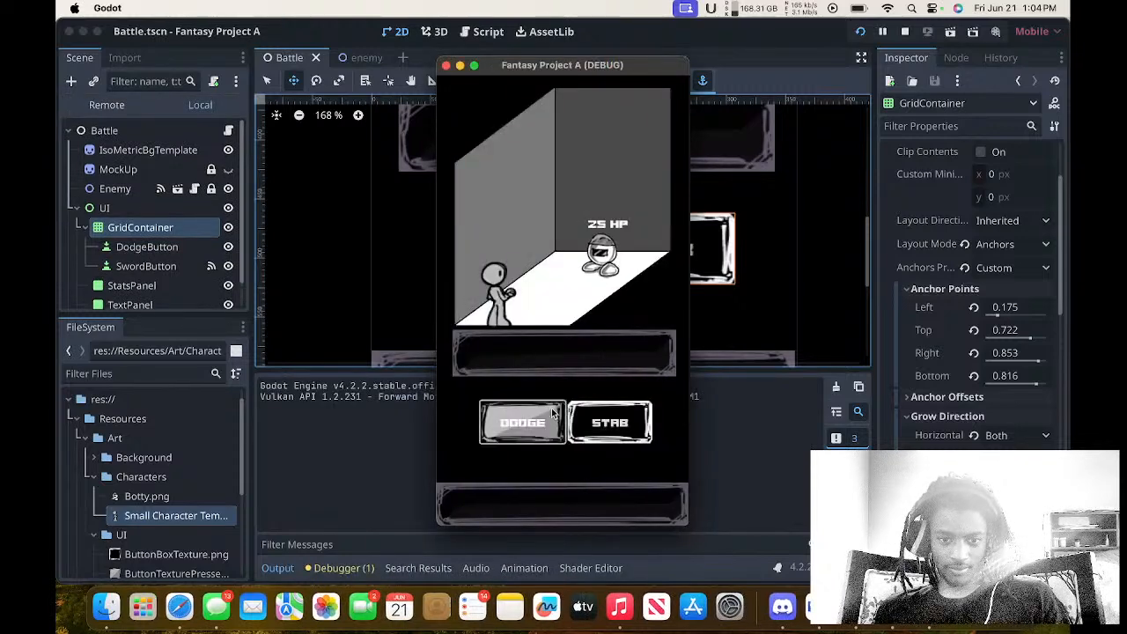
{"action": "left_click", "coordinate": [598, 427]}
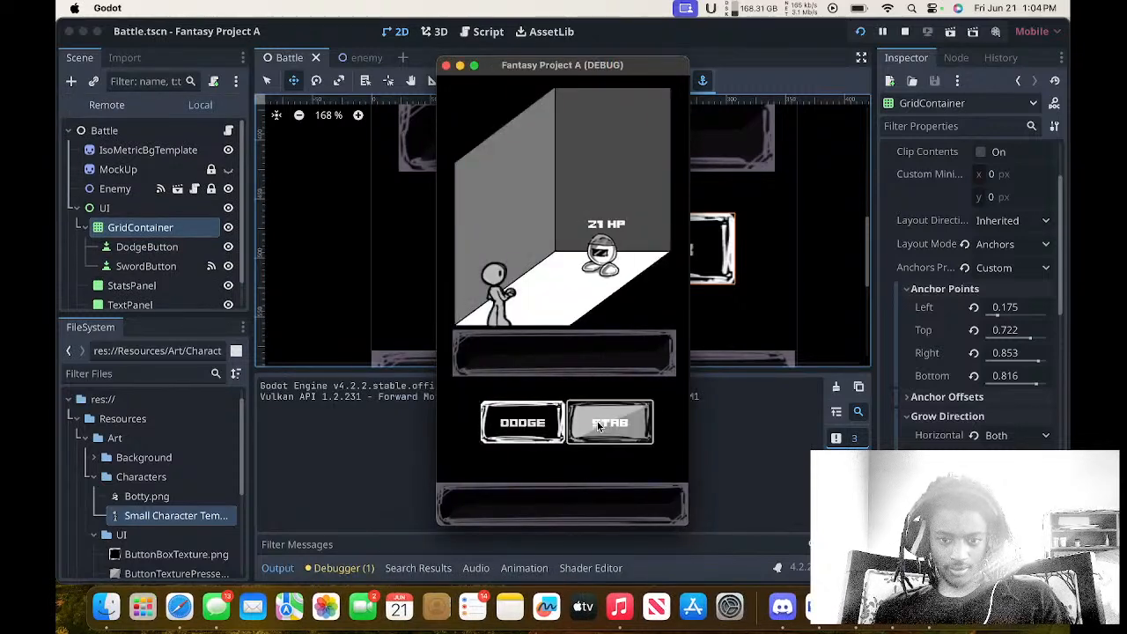
{"action": "left_click", "coordinate": [539, 448]}
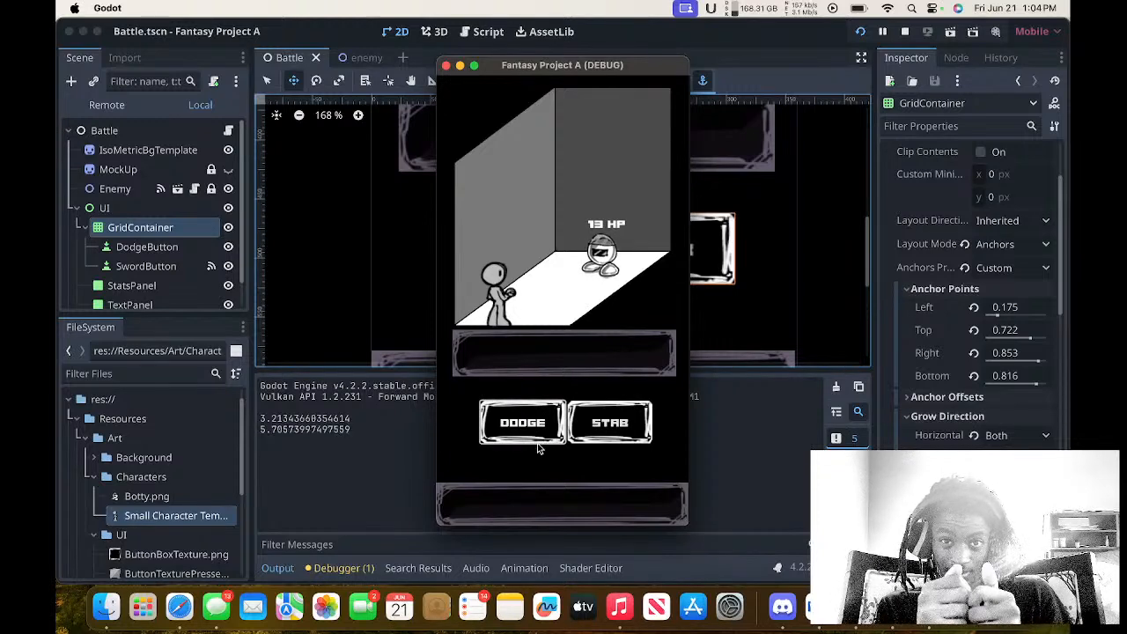
{"action": "left_click", "coordinate": [539, 449]}
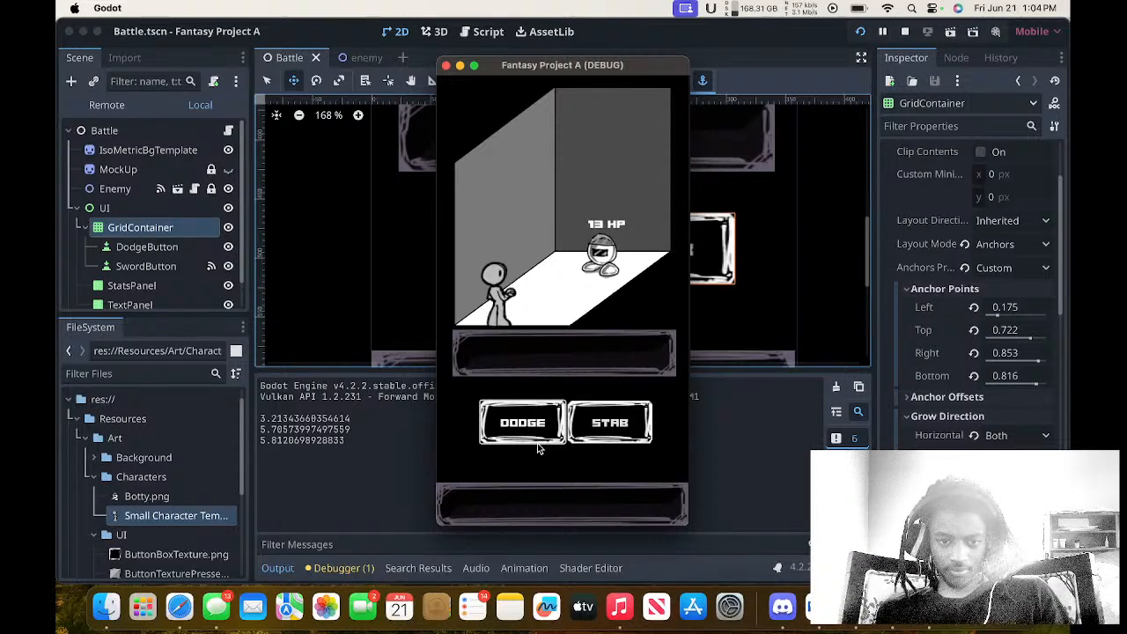
{"action": "left_click", "coordinate": [539, 448]}
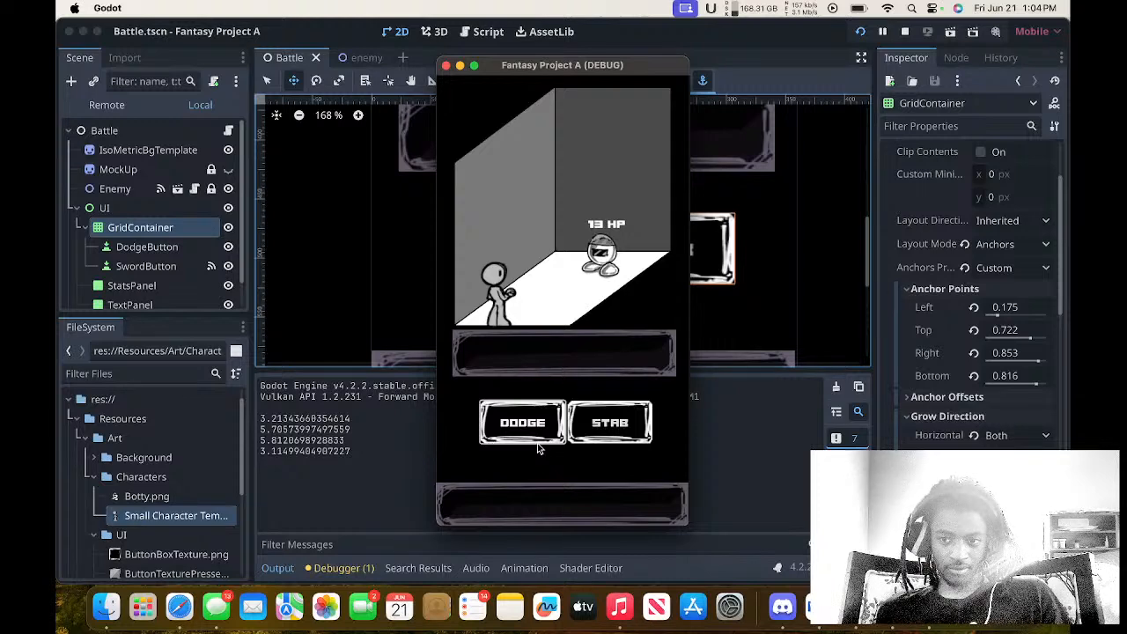
{"action": "left_click", "coordinate": [539, 449]}
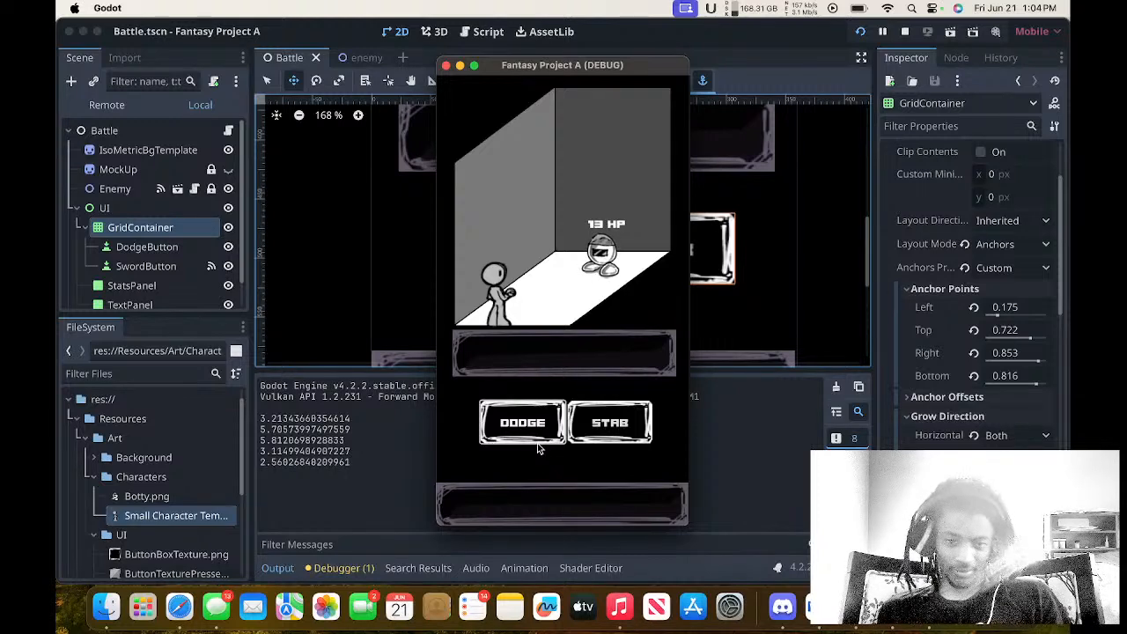
{"action": "left_click", "coordinate": [538, 446]}
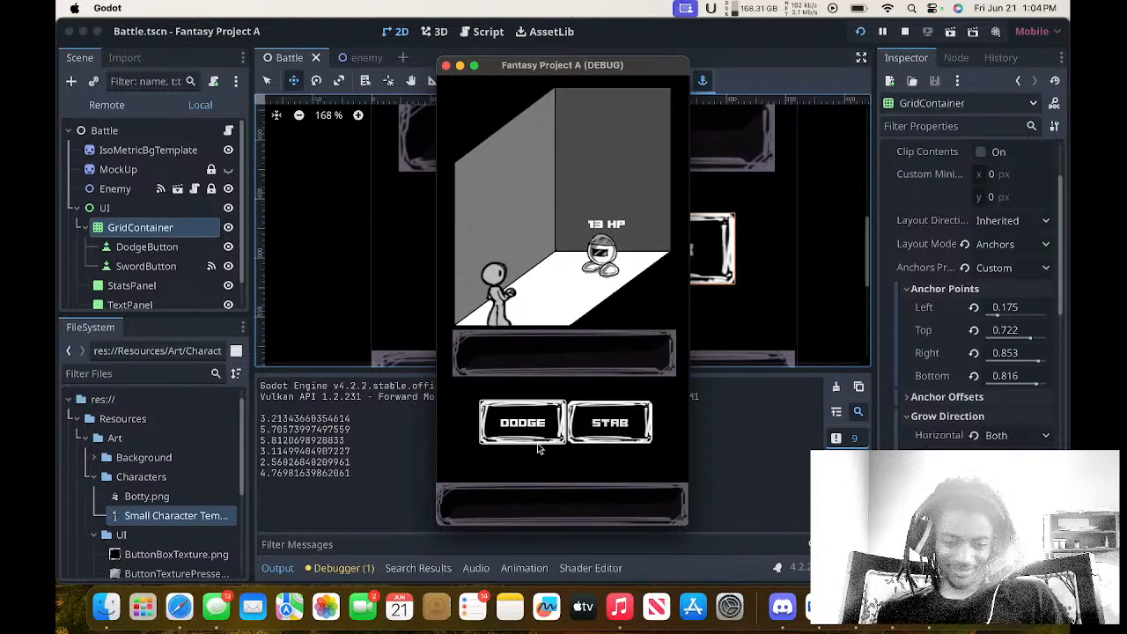
{"action": "left_click", "coordinate": [538, 447]}
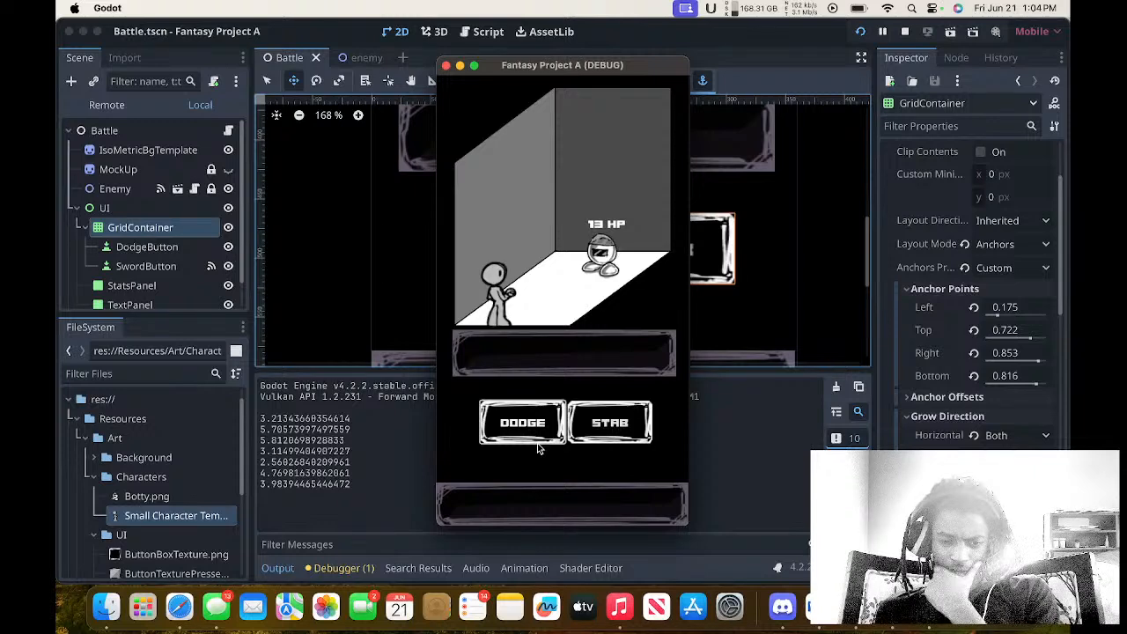
{"action": "left_click", "coordinate": [537, 447]}
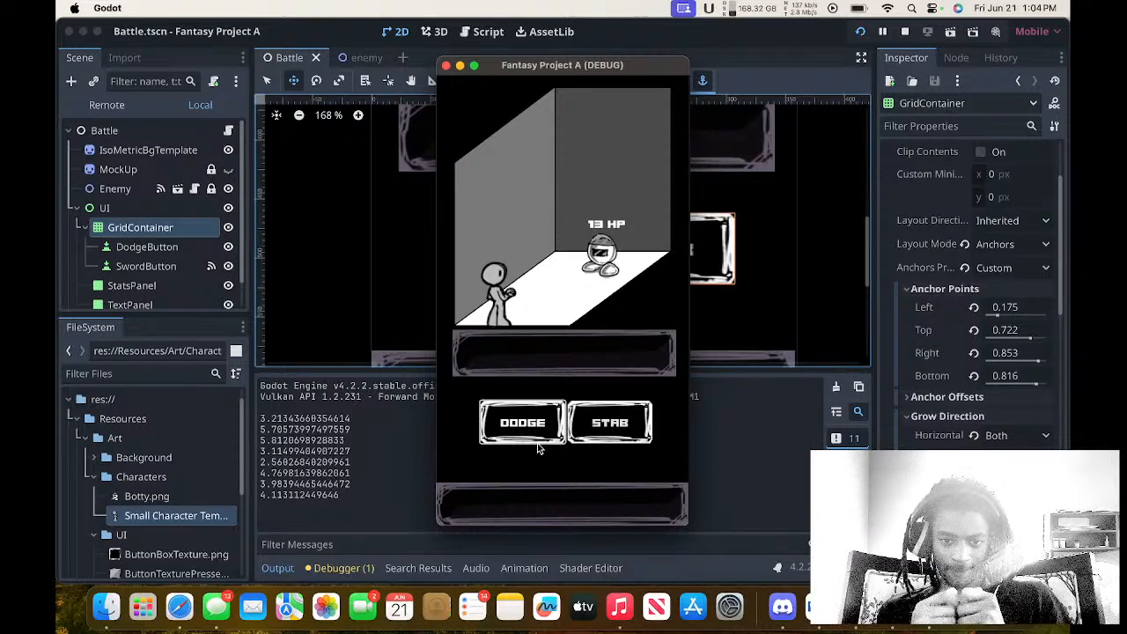
{"action": "left_click", "coordinate": [538, 448]}
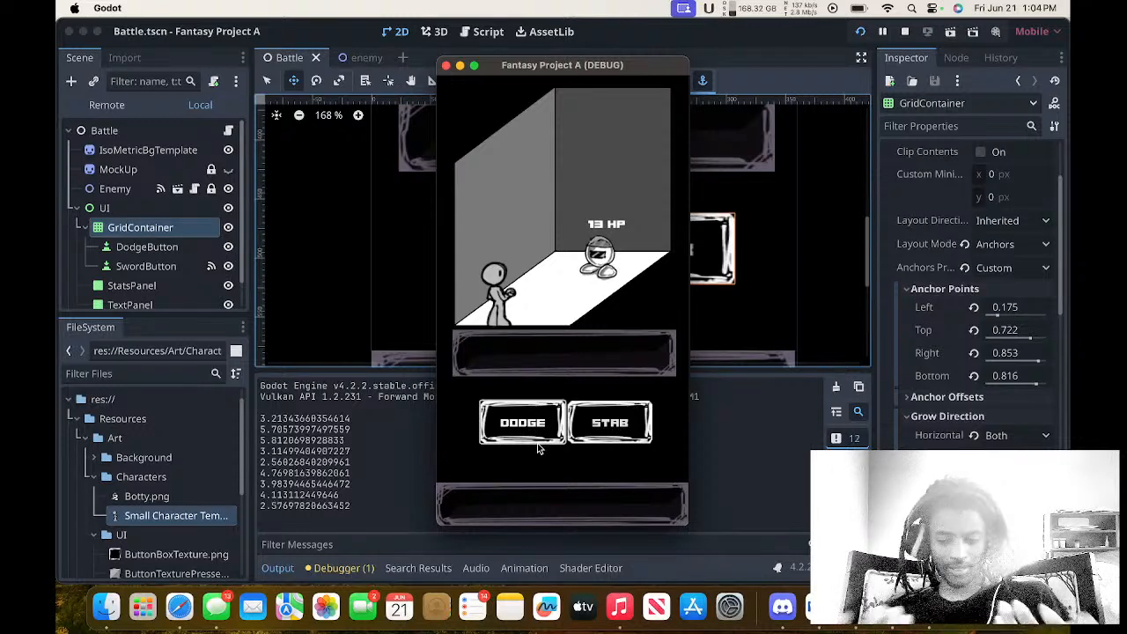
{"action": "left_click", "coordinate": [447, 65]}
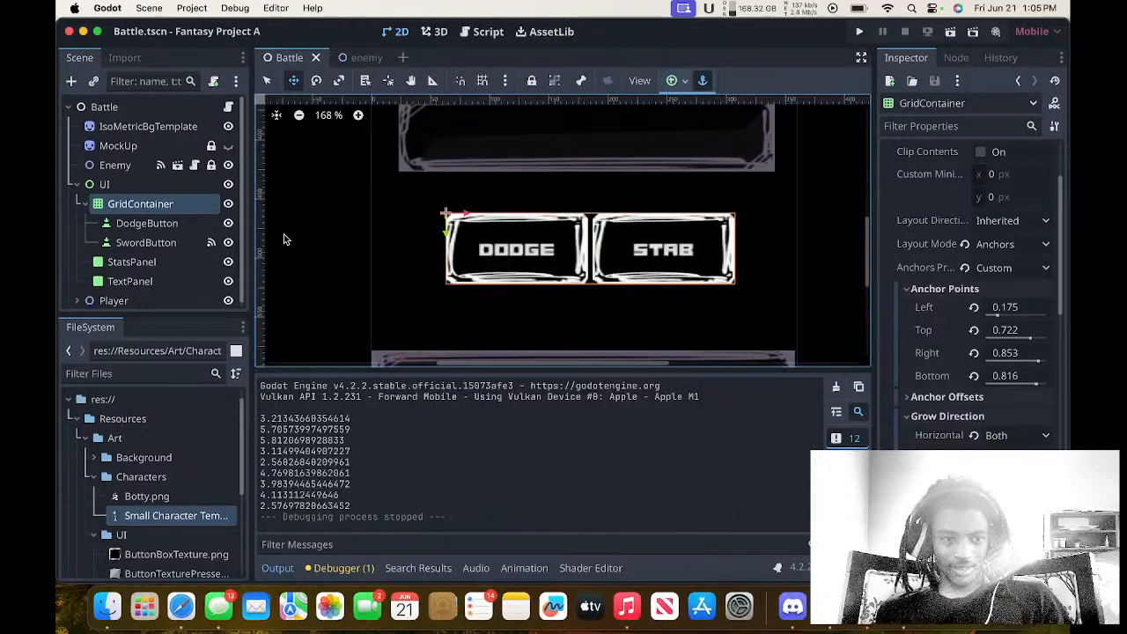
Rename the SwordButton node as AttackButton.
{"action": "double_click", "coordinate": [146, 242]}
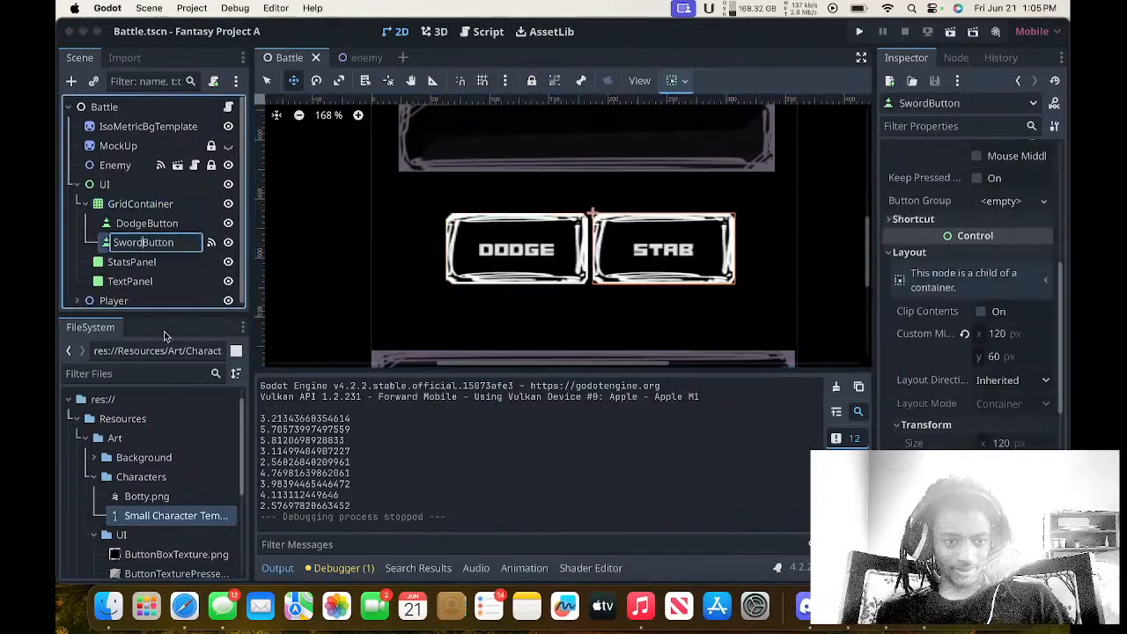
{"action": "key", "text": "BackSpace"}
{"action": "key", "text": "BackSpace"}
{"action": "key", "text": "BackSpace"}
{"action": "key", "text": "BackSpace"}
{"action": "key", "text": "BackSpace"}
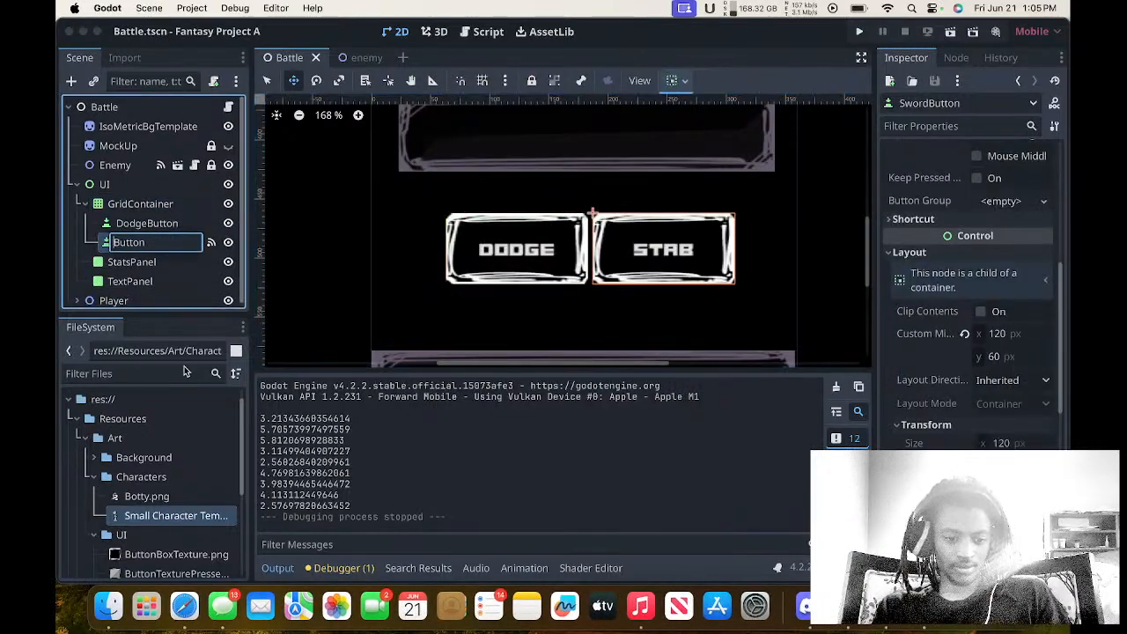
{"action": "type", "text": "Attac"}
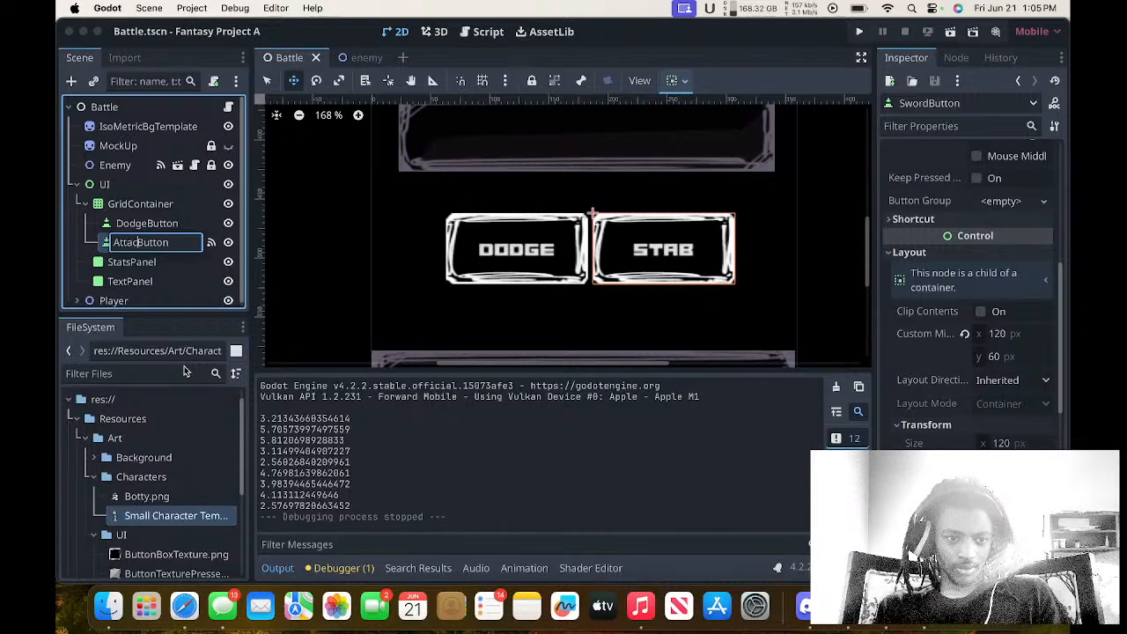
{"action": "type", "text": "k"}
{"action": "key", "text": "Return"}
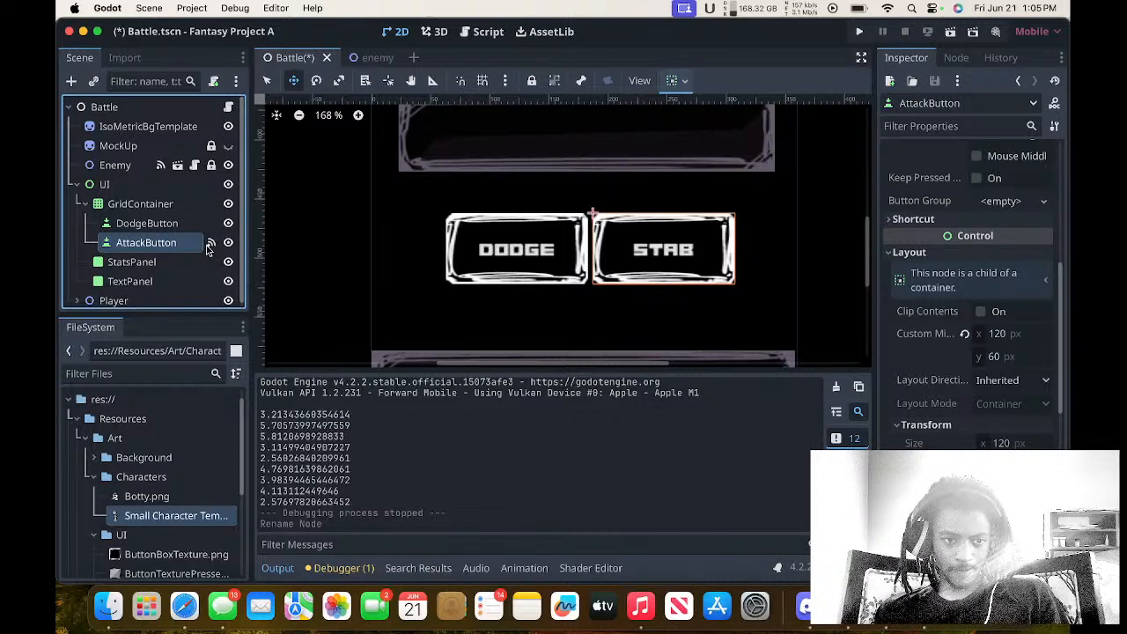
Go to the method connected to AttackButton's pressed() signal in Battle.gd and delete its line "func _on_sword_button_pressed():".
{"action": "scroll", "coordinate": [188, 236], "scroll_direction": "down", "scroll_amount": 1}
{"action": "double_click", "coordinate": [189, 240]}
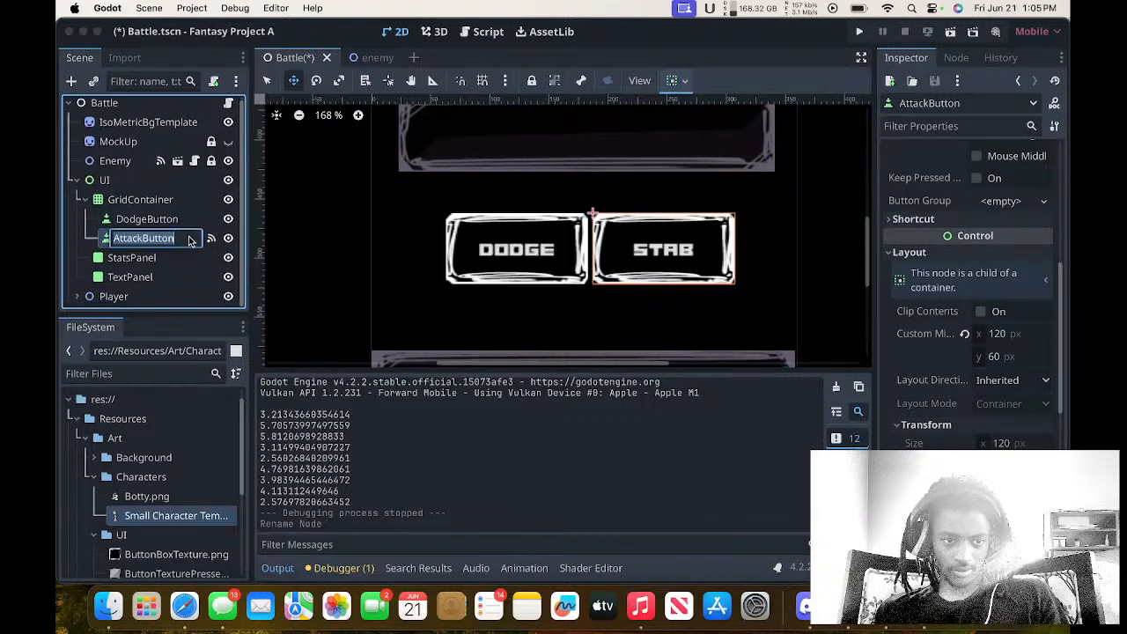
{"action": "left_click", "coordinate": [212, 238]}
{"action": "left_click", "coordinate": [211, 238]}
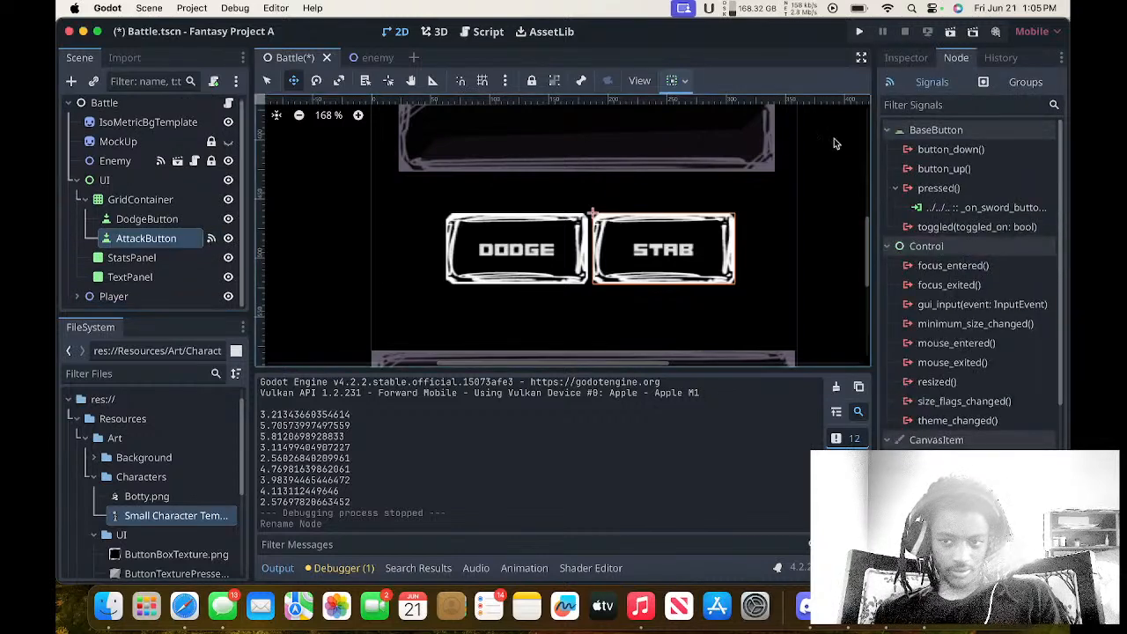
{"action": "double_click", "coordinate": [960, 207]}
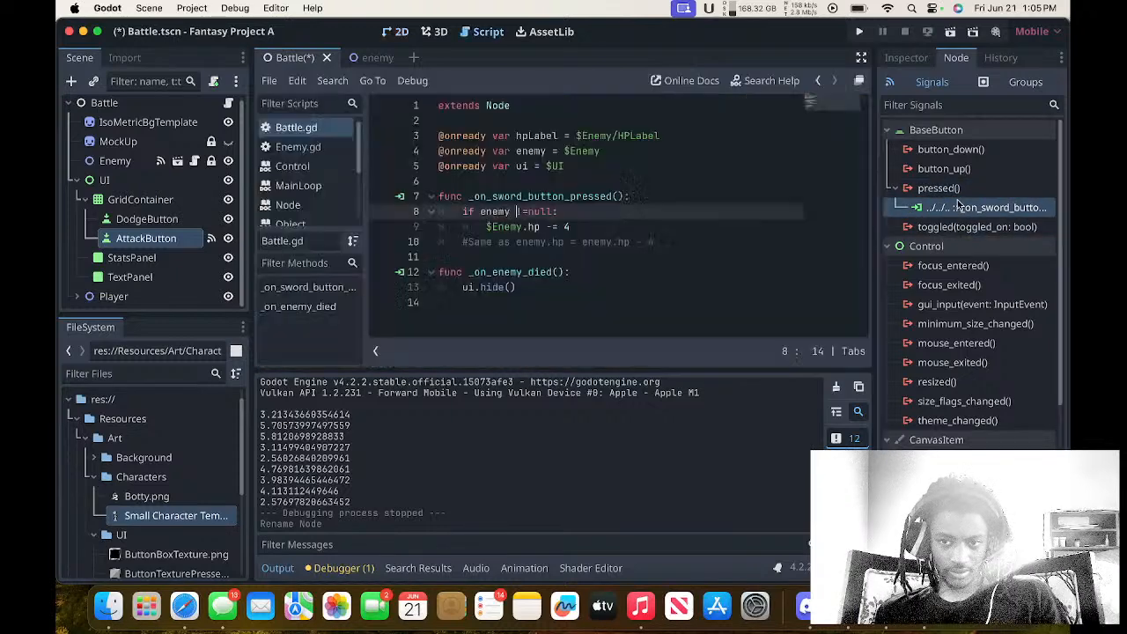
{"action": "left_click_drag", "start_coordinate": [632, 196], "coordinate": [412, 196]}
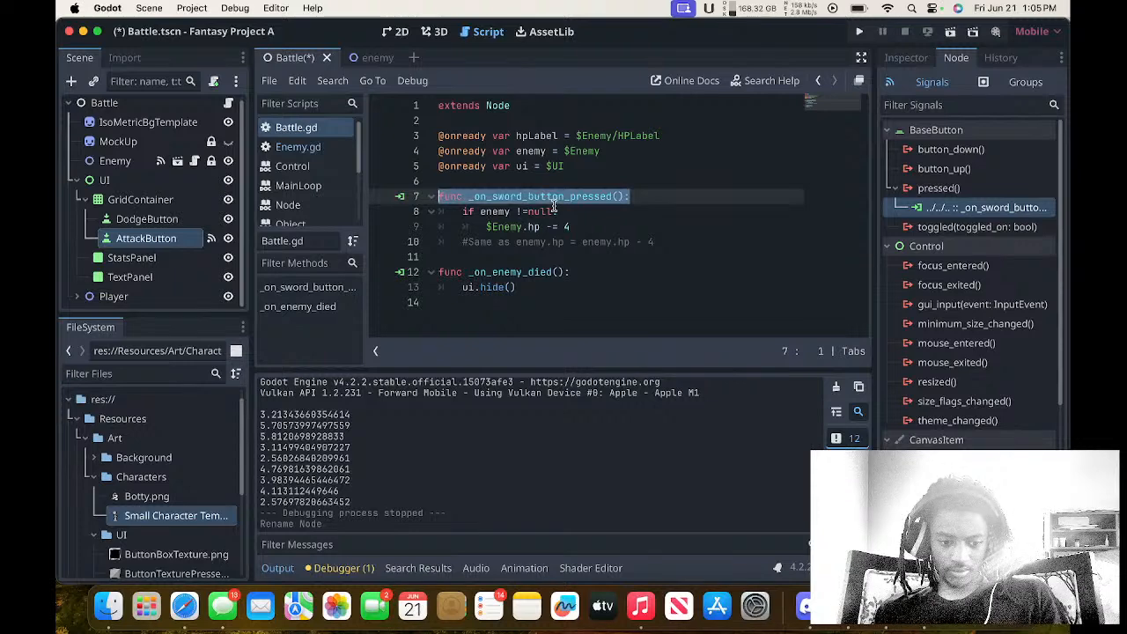
{"action": "key", "text": "BackSpace"}
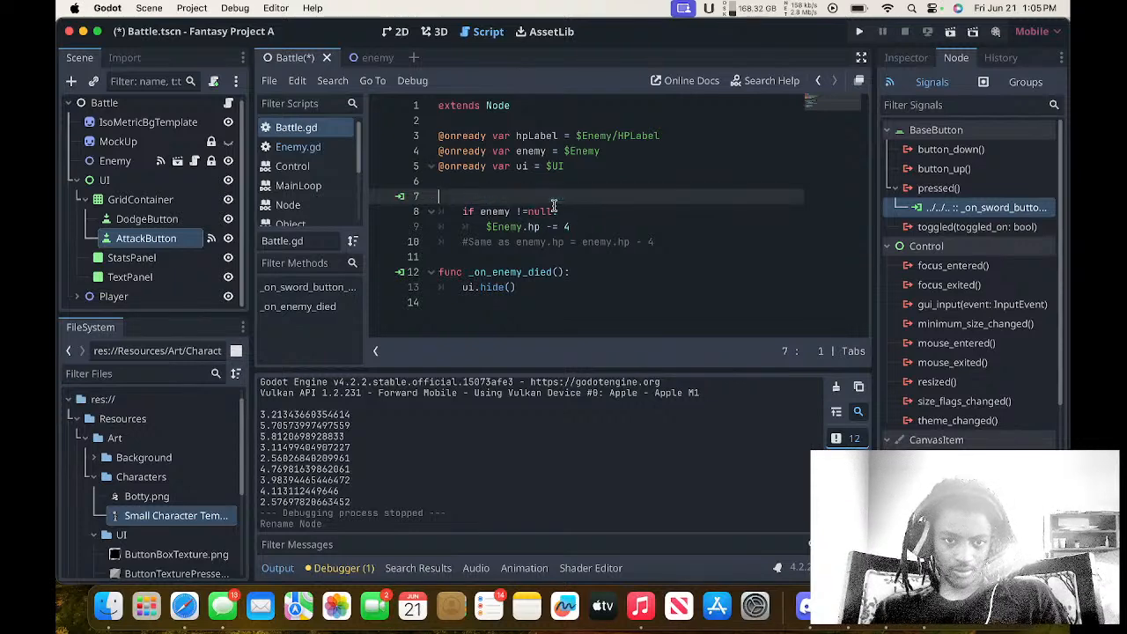
Disconnect AttackButton's pressed() signal from _on_sword_button_pressed and connect it to a new _on_attack_button_pressed method on the Battle node.
{"action": "right_click", "coordinate": [926, 209]}
{"action": "left_click", "coordinate": [969, 258]}
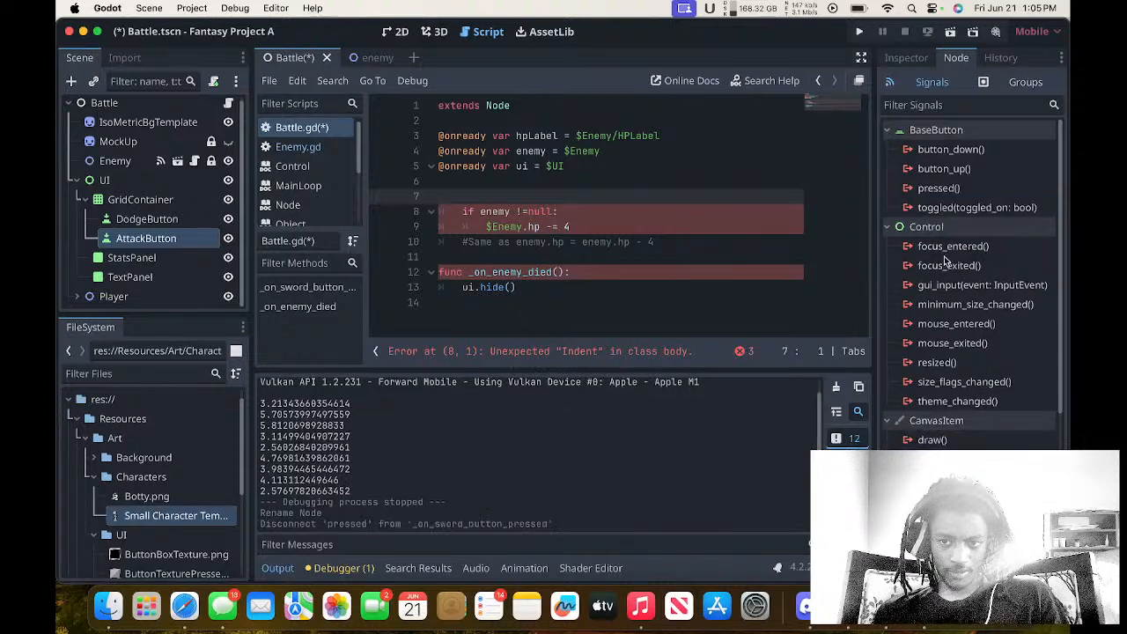
{"action": "double_click", "coordinate": [937, 192]}
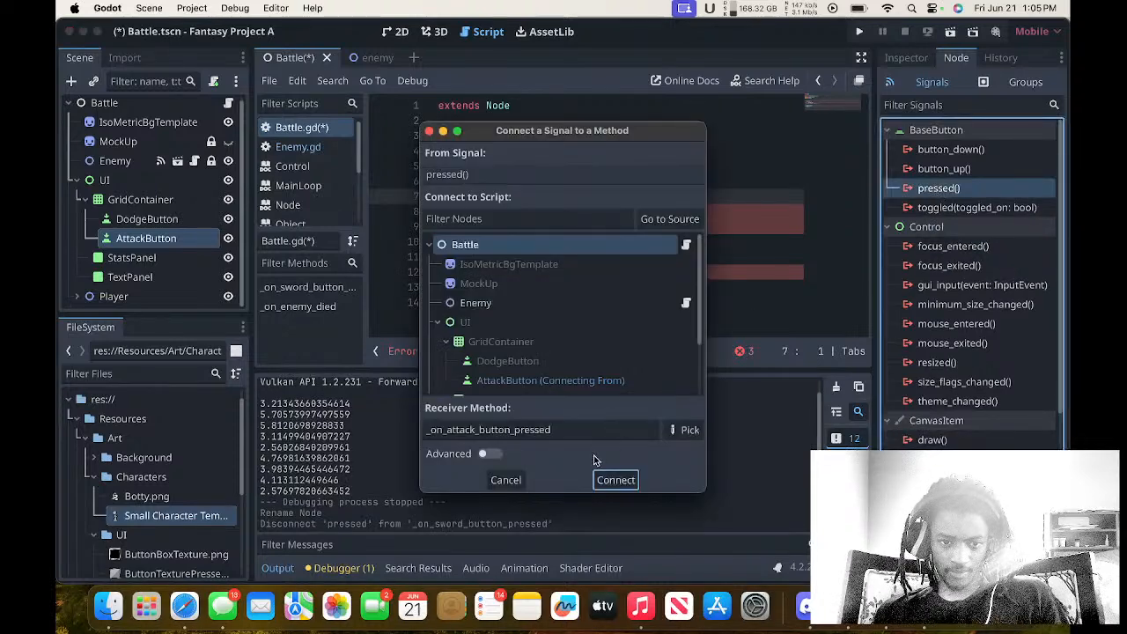
{"action": "left_click", "coordinate": [615, 480]}
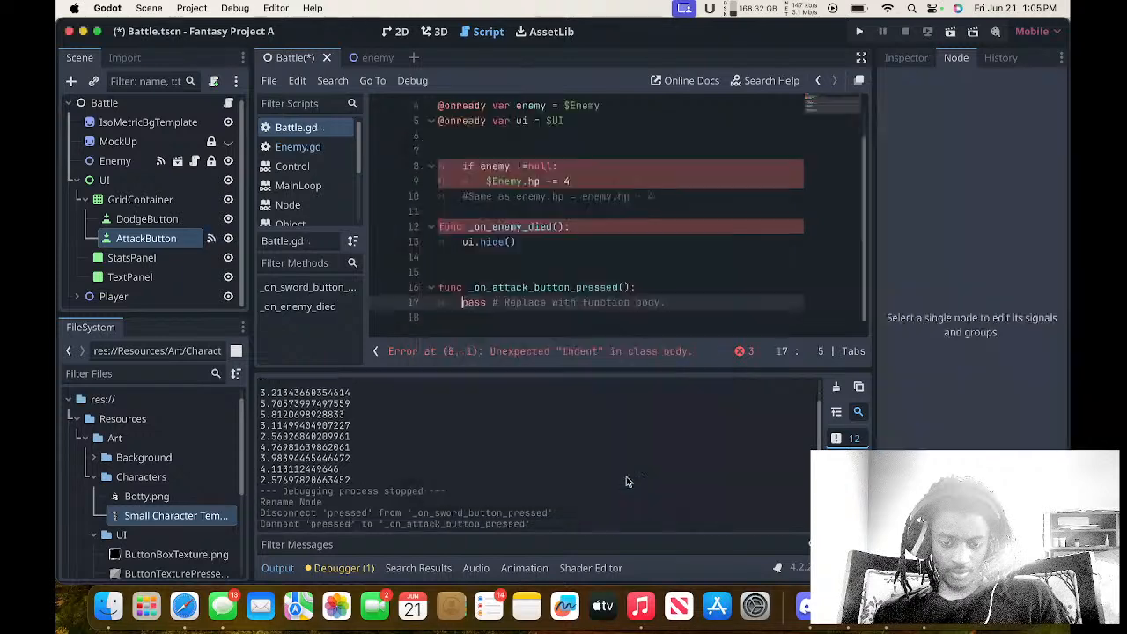
Delete the placeholder pass line from the new _on_attack_button_pressed() function in Battle.gd.
{"action": "left_click", "coordinate": [575, 301]}
{"action": "left_click_drag", "start_coordinate": [666, 304], "coordinate": [534, 303]}
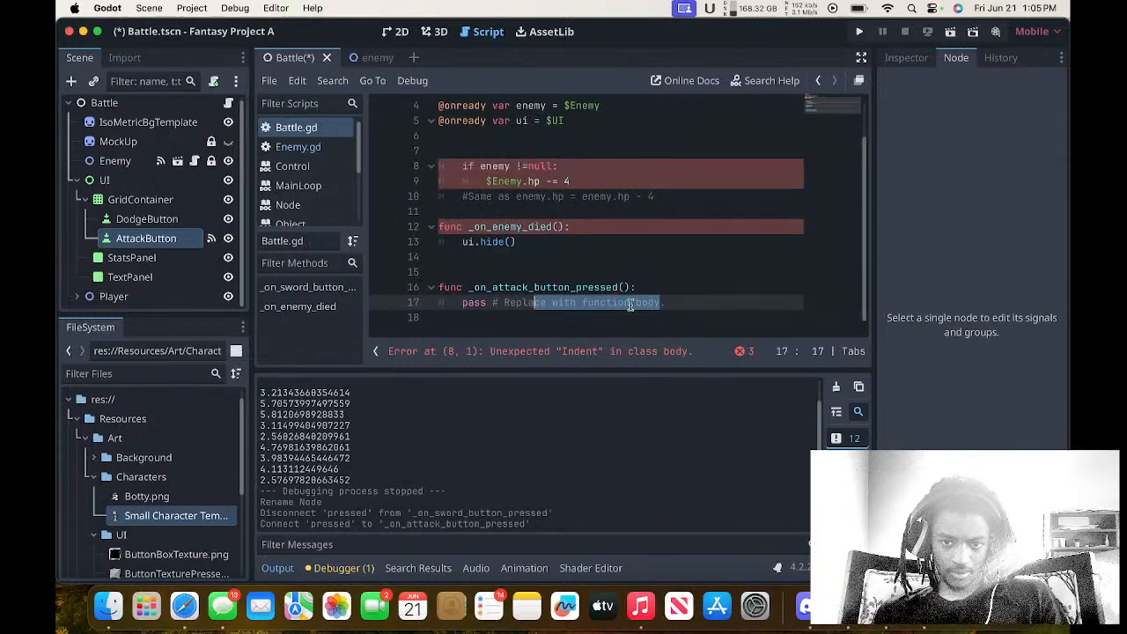
{"action": "left_click", "coordinate": [674, 300]}
{"action": "left_click_drag", "start_coordinate": [673, 301], "coordinate": [370, 298]}
{"action": "key", "text": "BackSpace"}
{"action": "key", "text": "BackSpace"}
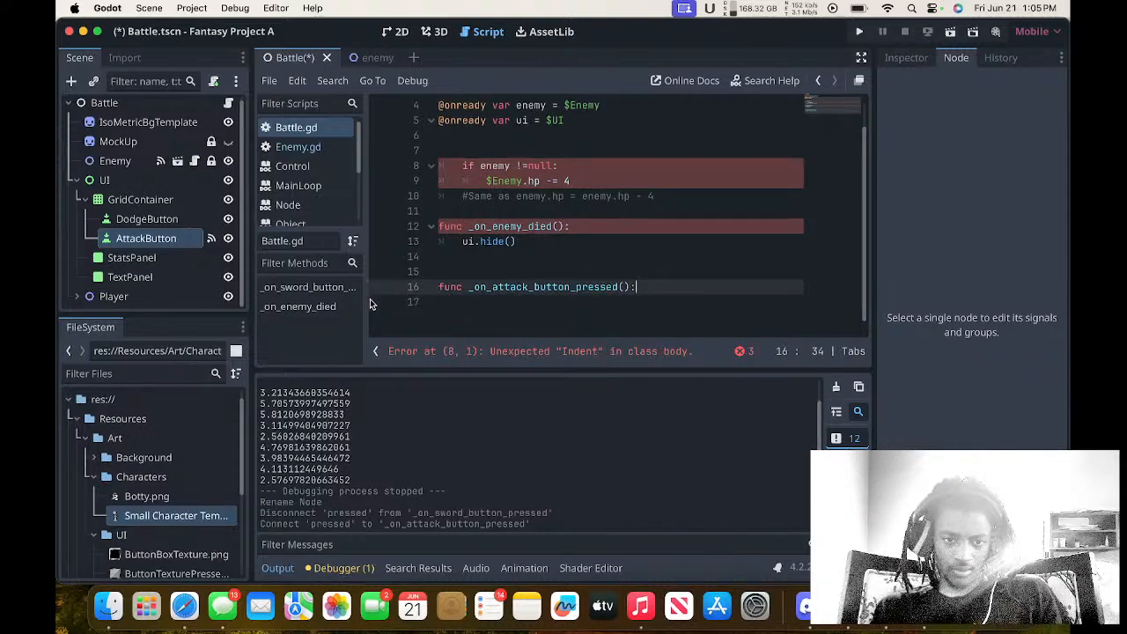
Move the line "func _on_attack_button_pressed():" directly above the orphaned "if enemy !=null:" block and save the changes.
{"action": "left_click_drag", "start_coordinate": [740, 278], "coordinate": [323, 289]}
{"action": "left_click", "coordinate": [539, 256]}
{"action": "left_click_drag", "start_coordinate": [646, 287], "coordinate": [414, 298]}
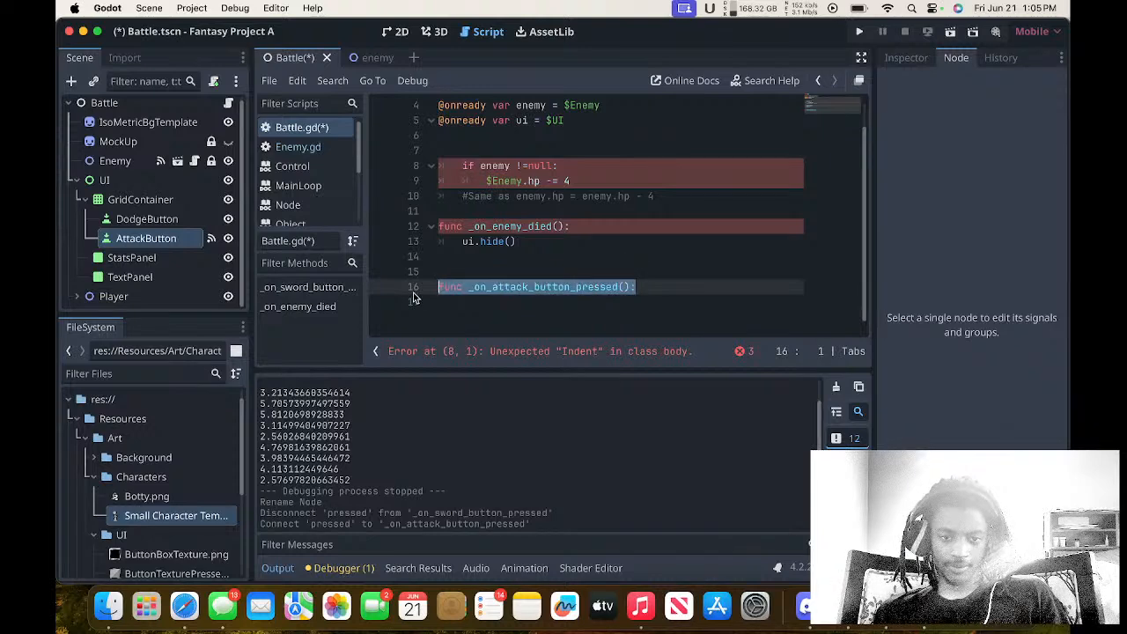
{"action": "key", "text": "super+x"}
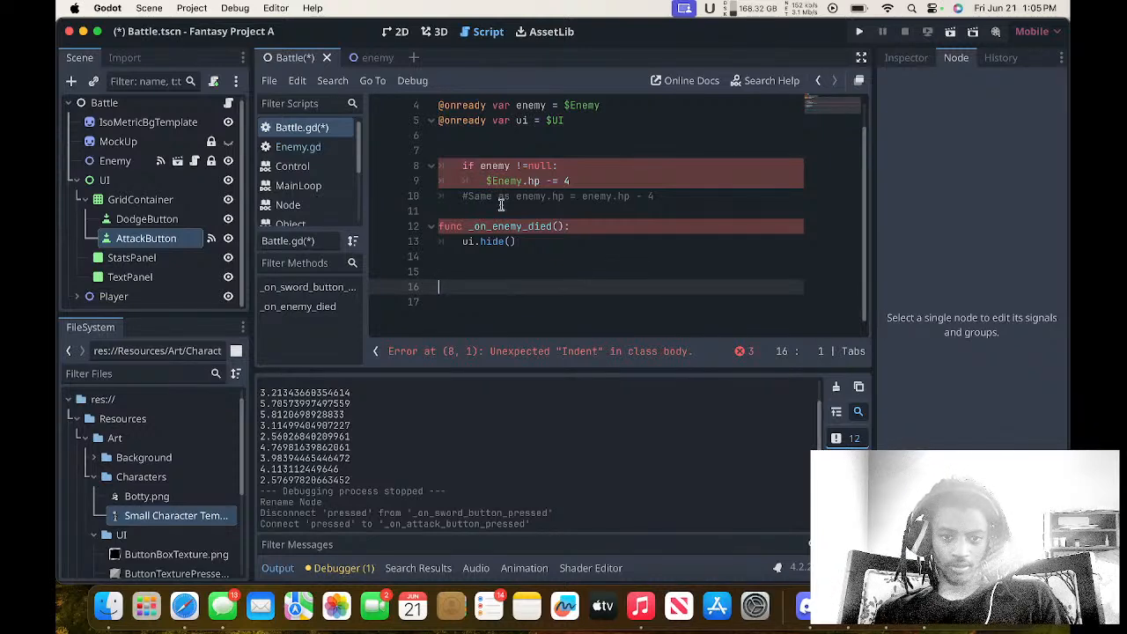
{"action": "left_click", "coordinate": [499, 152]}
{"action": "key", "text": "super+v"}
{"action": "scroll", "coordinate": [528, 177], "scroll_direction": "up", "scroll_amount": 1}
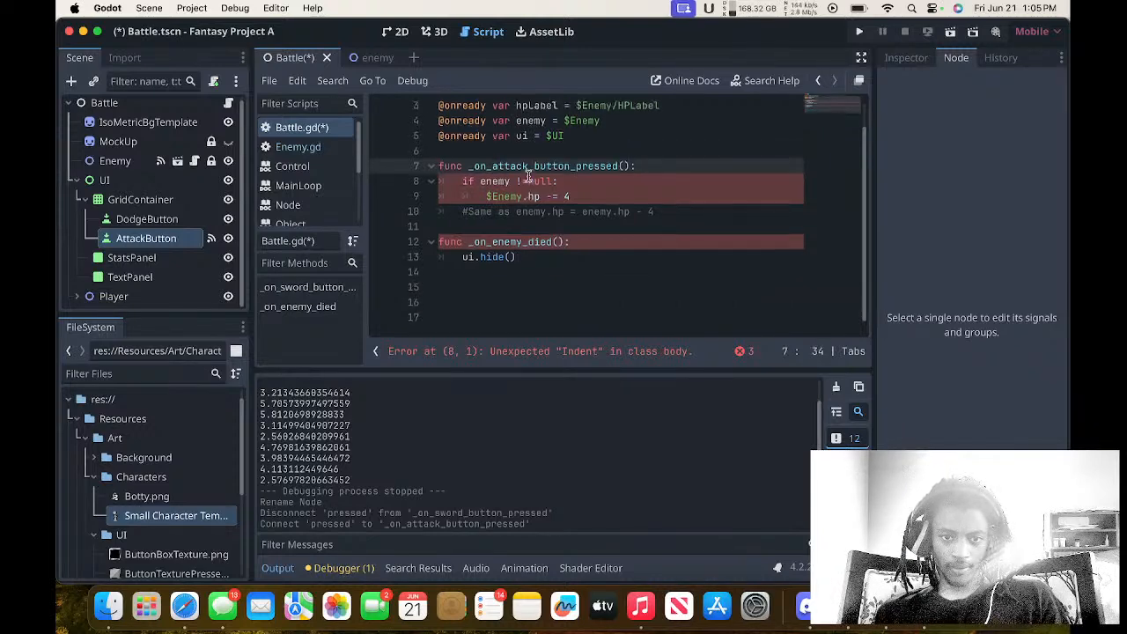
{"action": "left_click", "coordinate": [509, 245]}
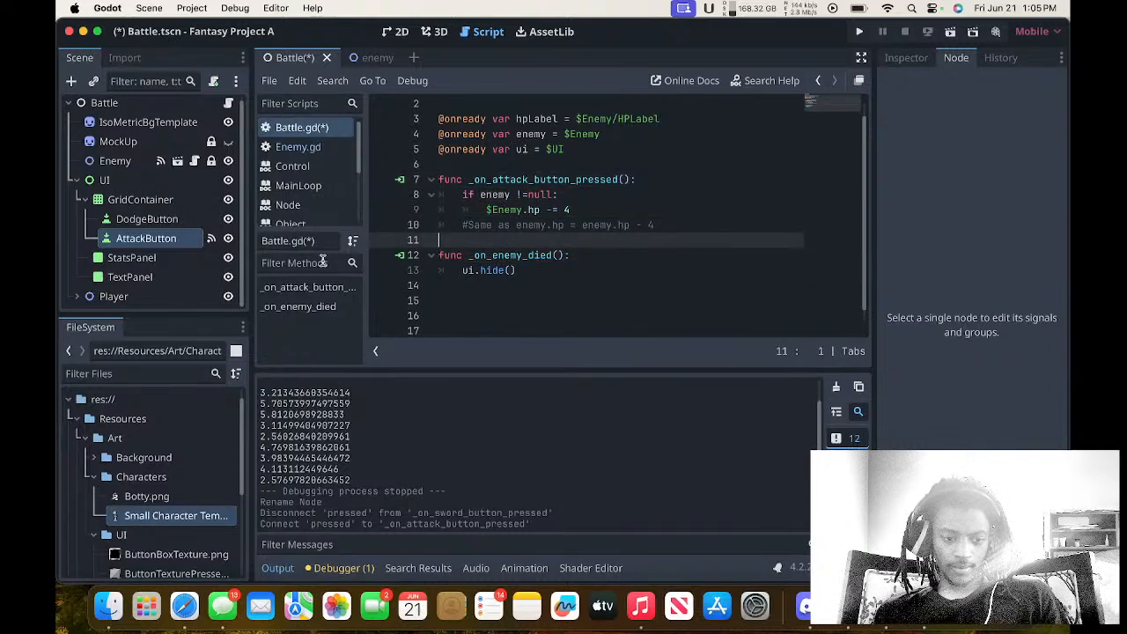
{"action": "key", "text": "super+s"}
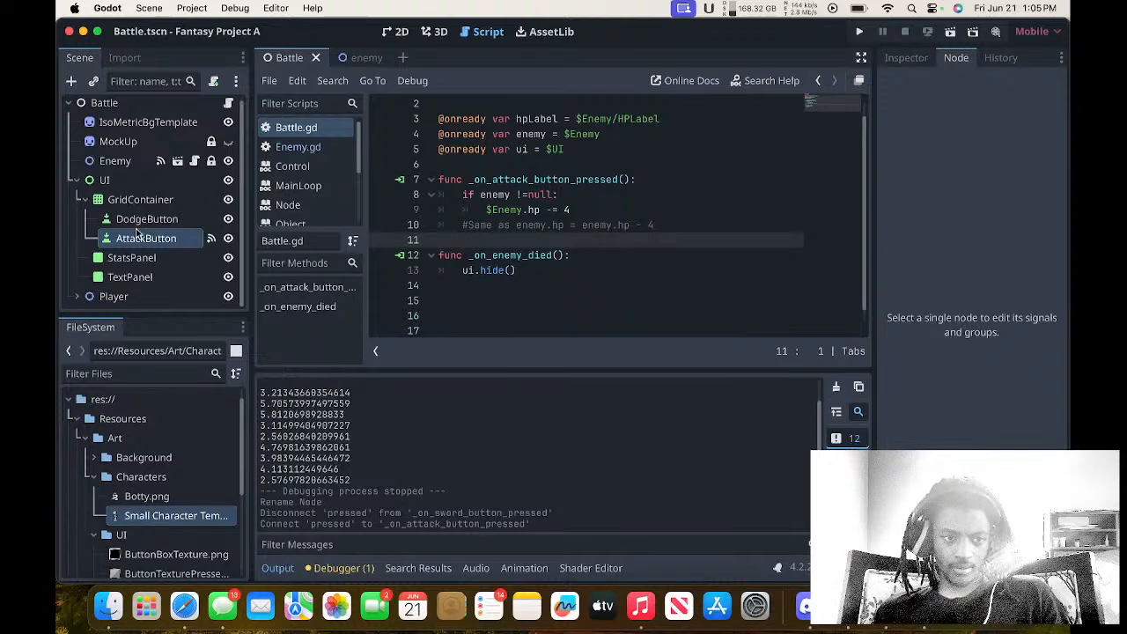
Change the AttackButton's text to ATTACK in the 2D view of the Battle scene.
{"action": "left_click", "coordinate": [139, 236]}
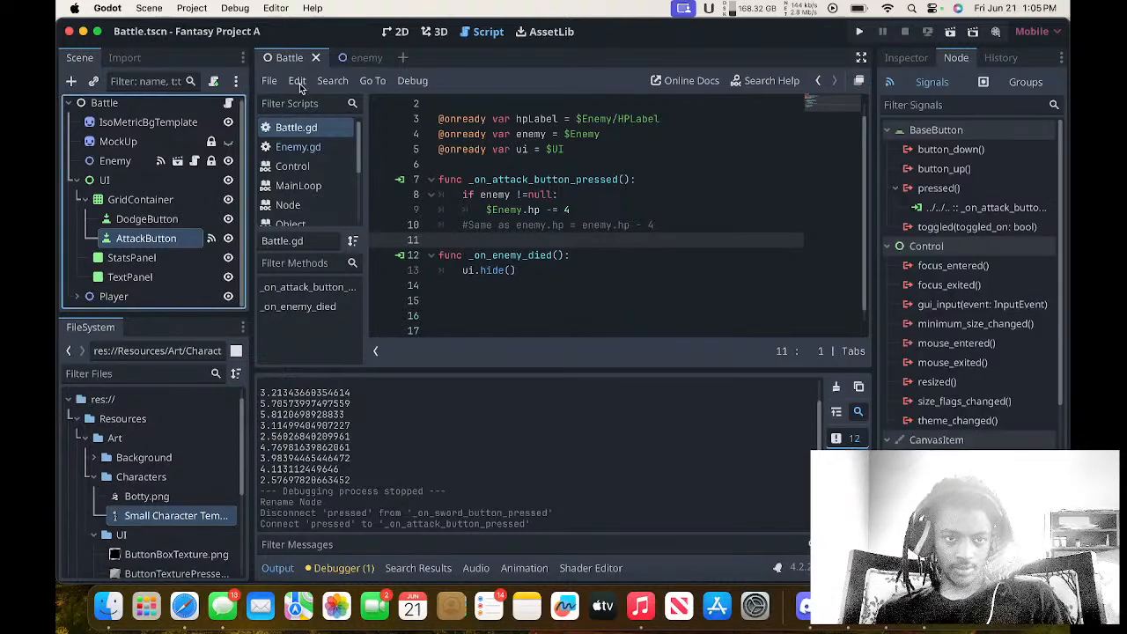
{"action": "left_click", "coordinate": [395, 32]}
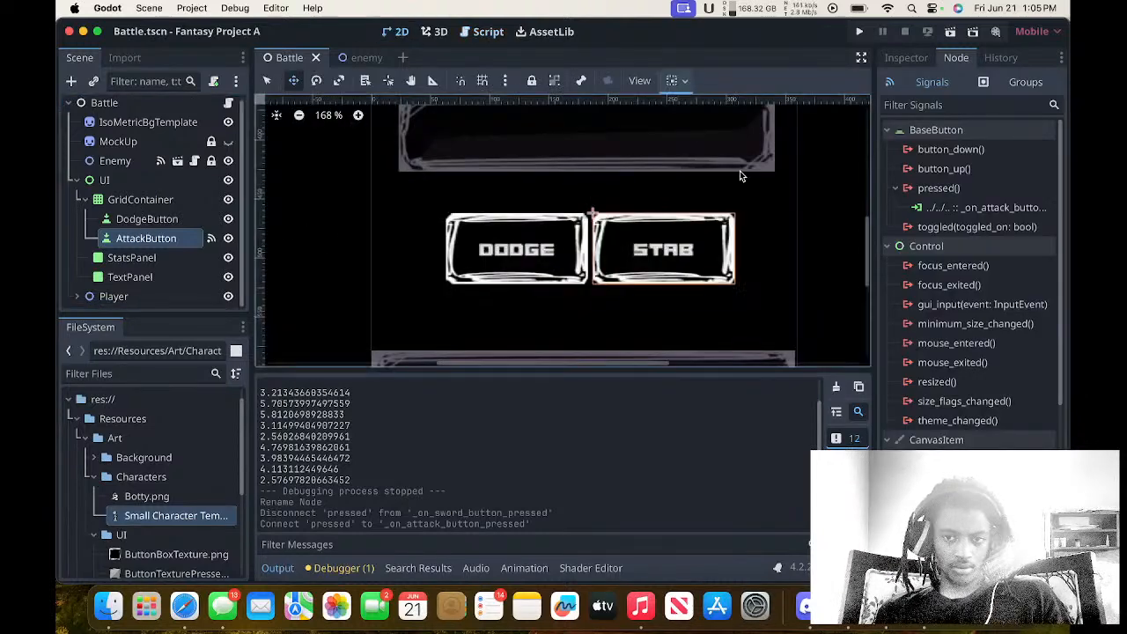
{"action": "left_click", "coordinate": [902, 59]}
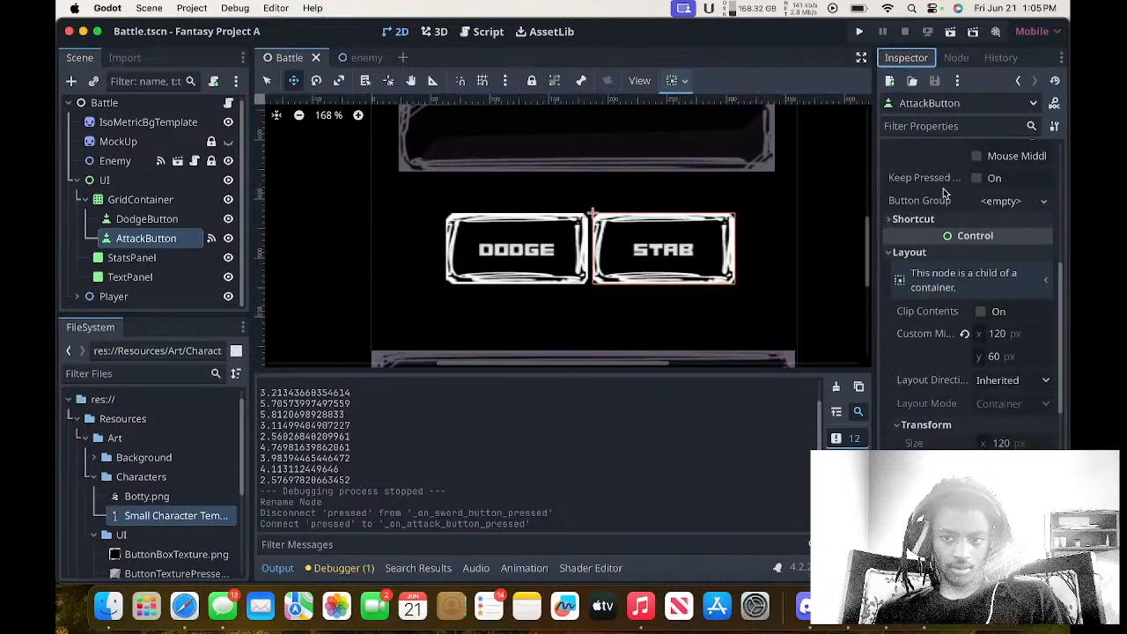
{"action": "scroll", "coordinate": [944, 192], "scroll_direction": "up", "scroll_amount": 5}
{"action": "left_click", "coordinate": [964, 205]}
{"action": "key", "text": "super+a"}
{"action": "type", "text": "ATTACK"}
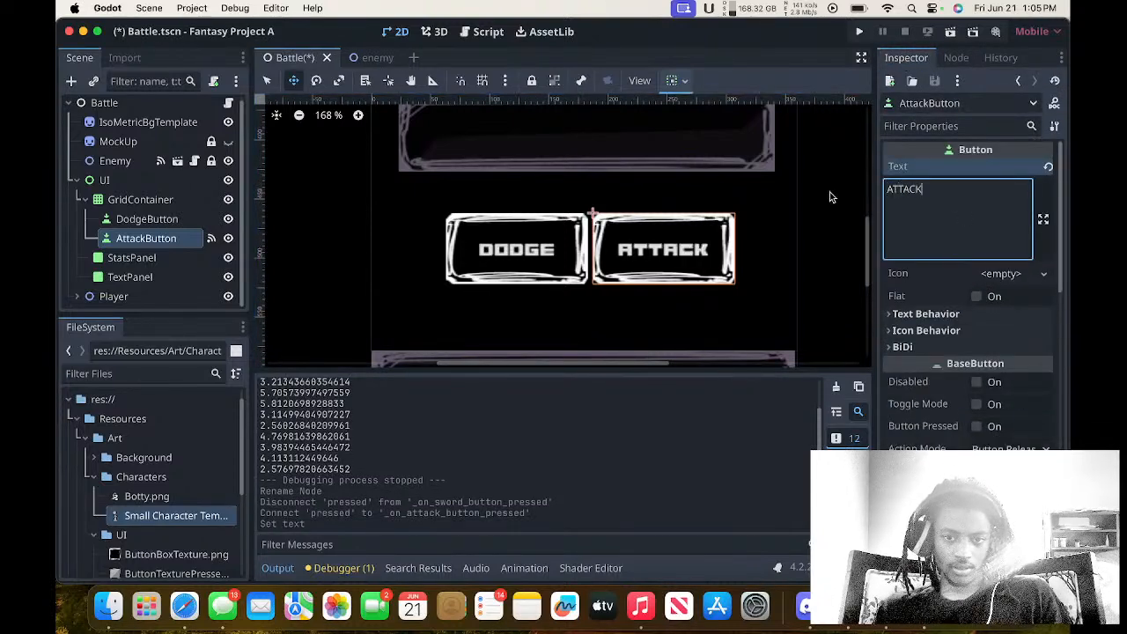
Run the project, test the DODGE and ATTACK buttons against the enemy, and close the game window.
{"action": "left_click", "coordinate": [860, 32]}
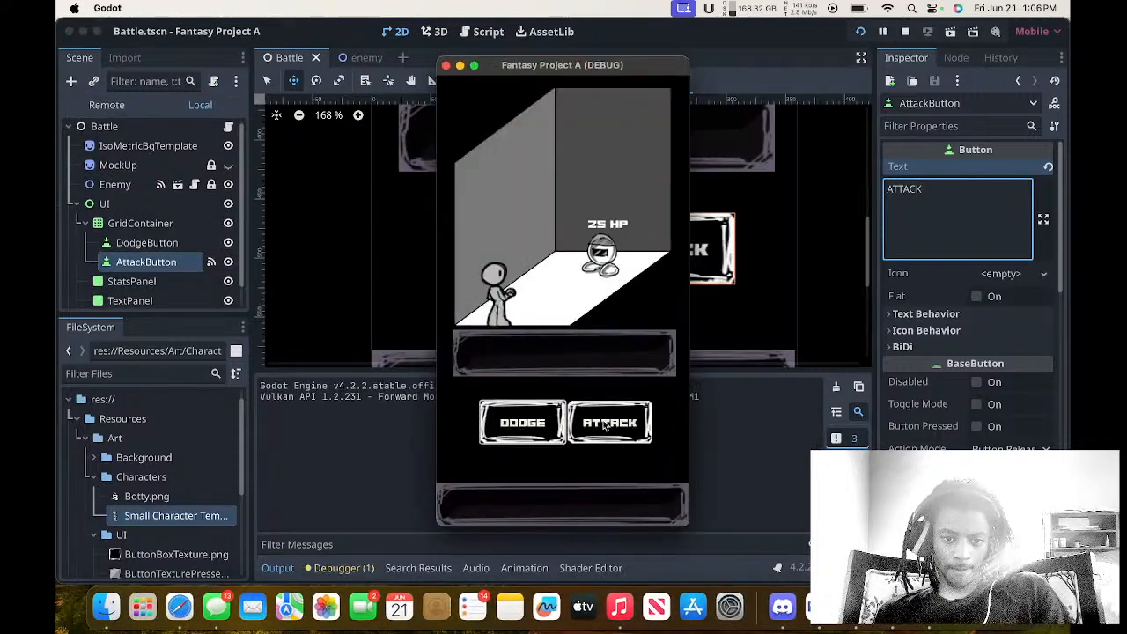
{"action": "left_click", "coordinate": [542, 427]}
{"action": "left_click", "coordinate": [534, 430]}
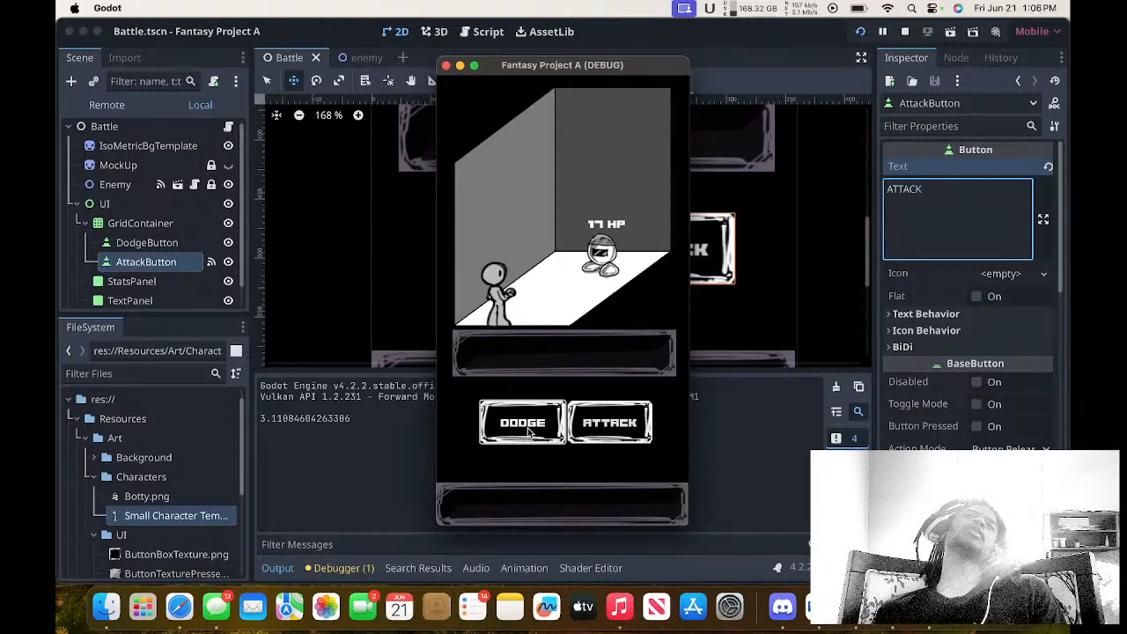
{"action": "left_click", "coordinate": [529, 430]}
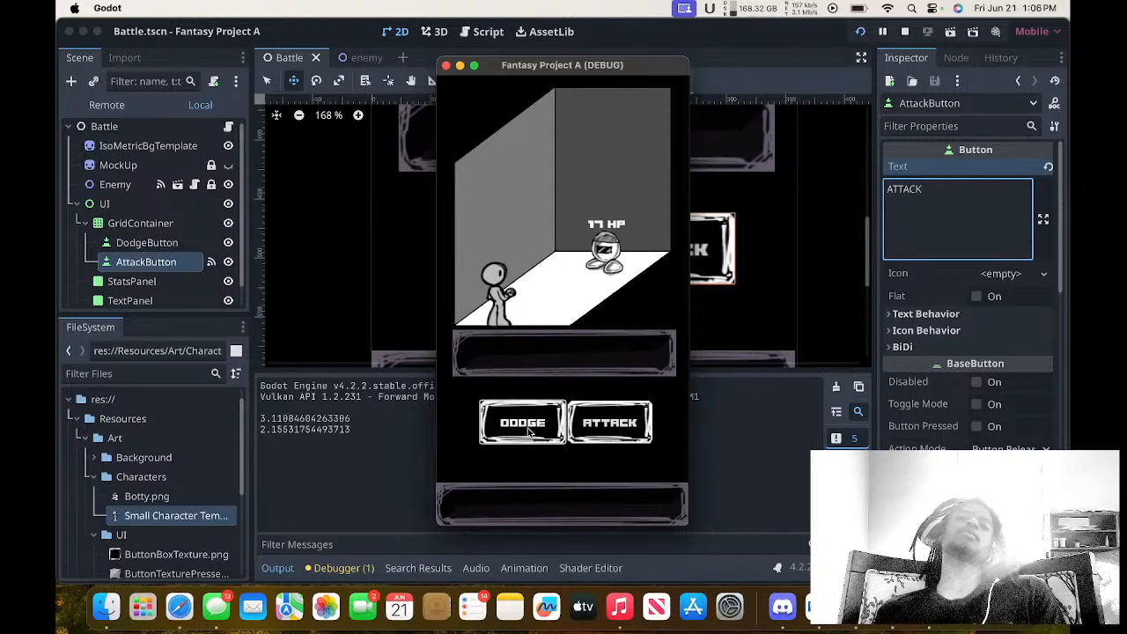
{"action": "left_click", "coordinate": [596, 425]}
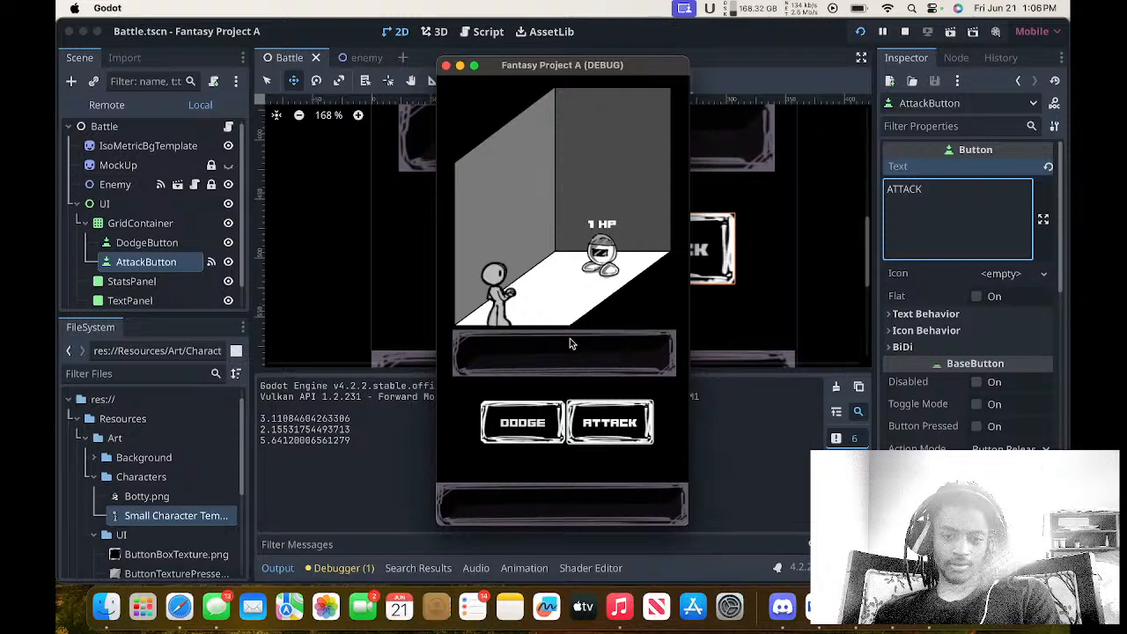
{"action": "left_click", "coordinate": [545, 422]}
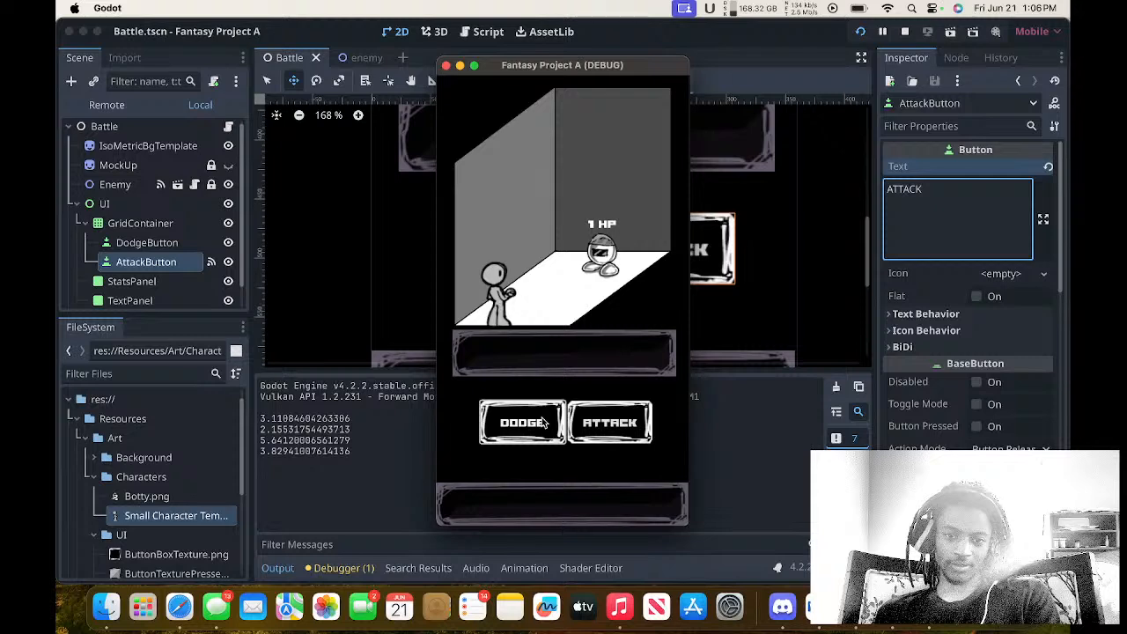
{"action": "left_click", "coordinate": [545, 422]}
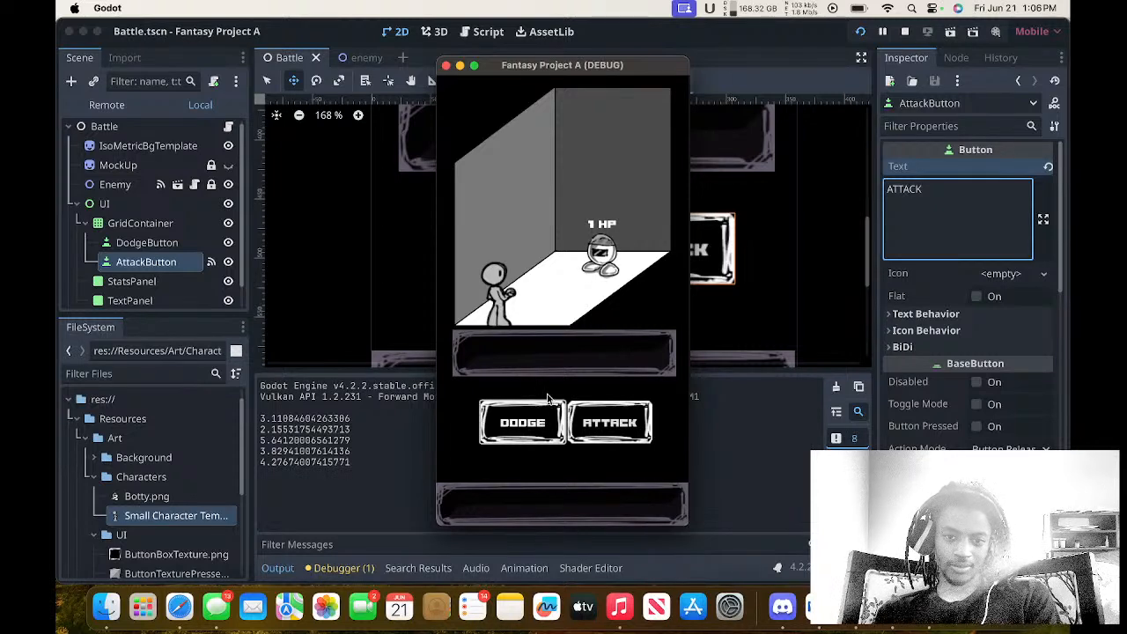
{"action": "left_click", "coordinate": [547, 401]}
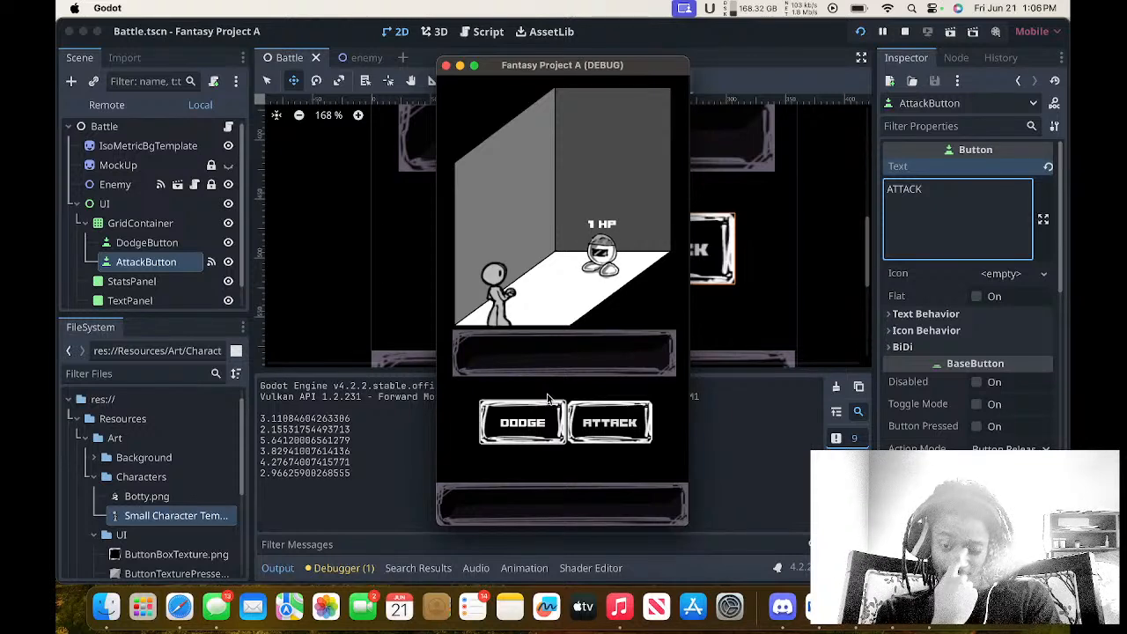
{"action": "left_click", "coordinate": [547, 402]}
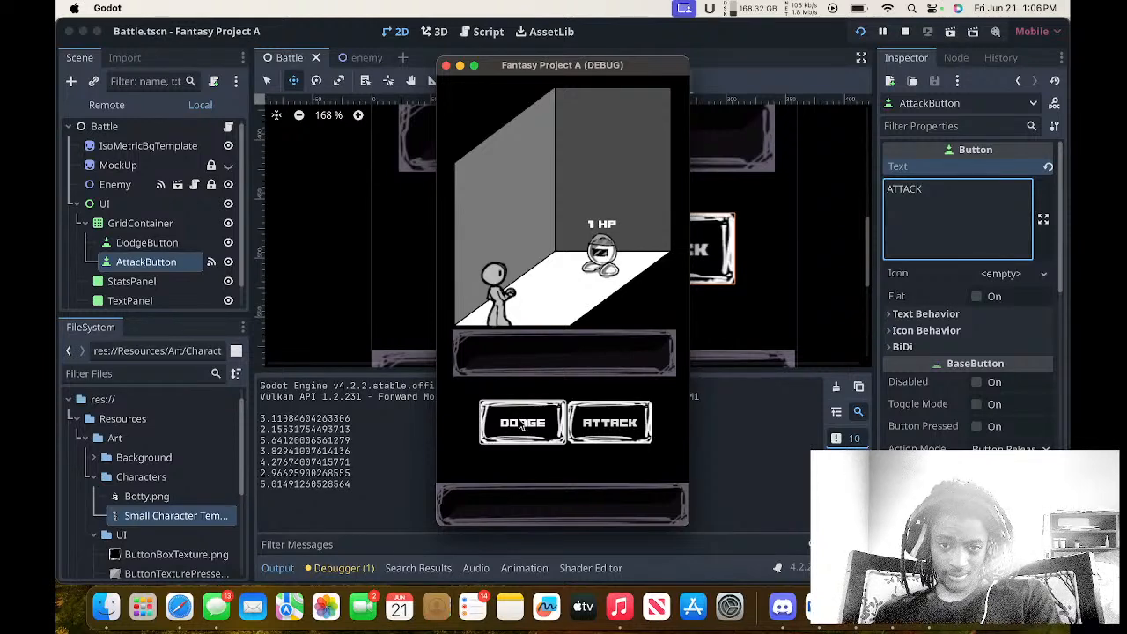
{"action": "left_click", "coordinate": [521, 424]}
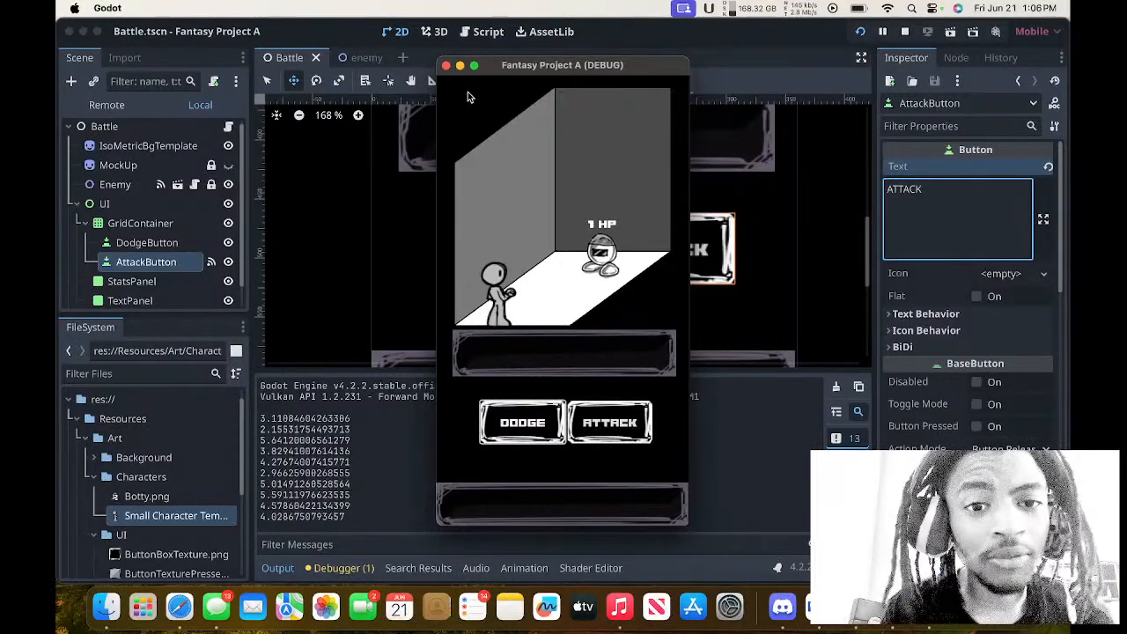
{"action": "left_click", "coordinate": [446, 65]}
Try a custom minimum width of 30 px on the GridContainer and reset it to the default.
{"action": "left_click", "coordinate": [174, 201]}
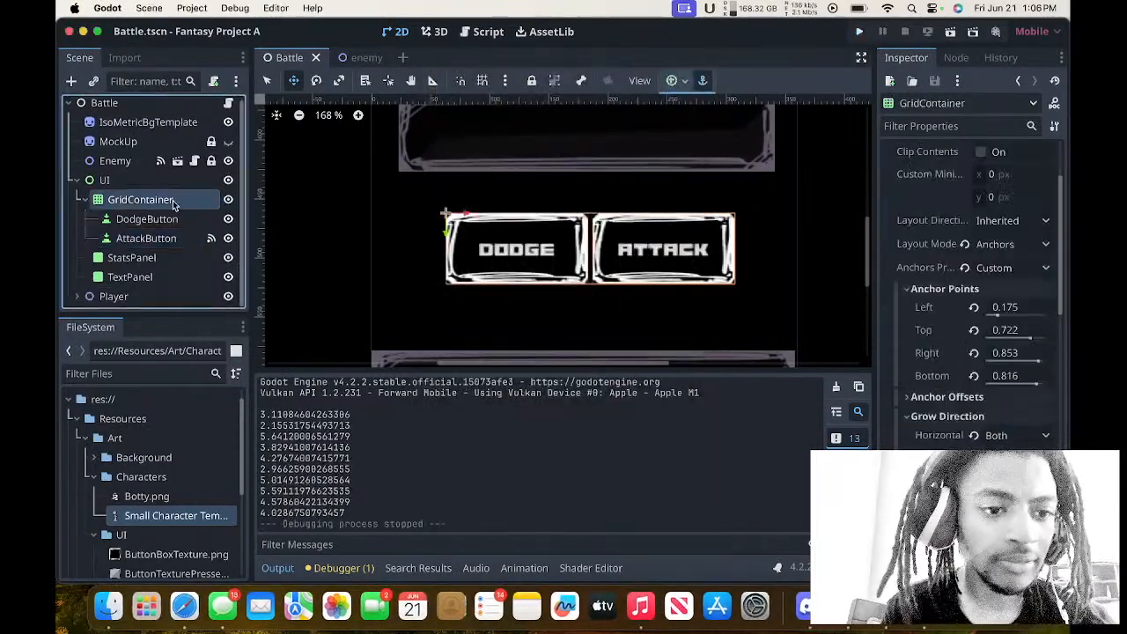
{"action": "scroll", "coordinate": [989, 314], "scroll_direction": "up", "scroll_amount": 4}
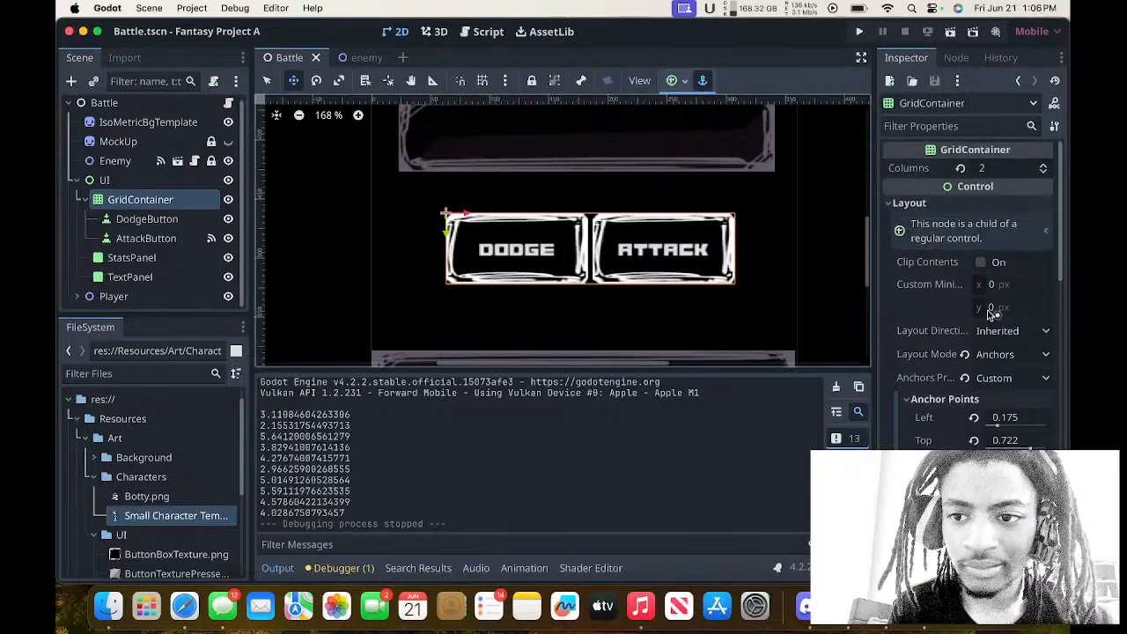
{"action": "left_click", "coordinate": [1009, 292]}
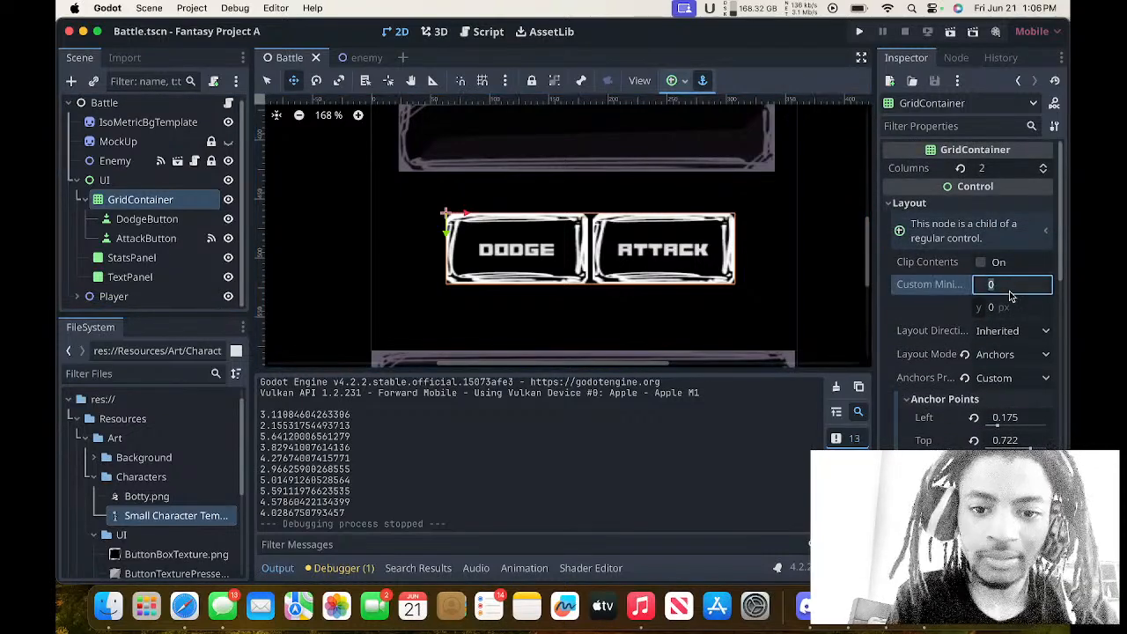
{"action": "left_click", "coordinate": [965, 284]}
Set the DodgeButton's custom minimum width to 150 px.
{"action": "left_click", "coordinate": [175, 223]}
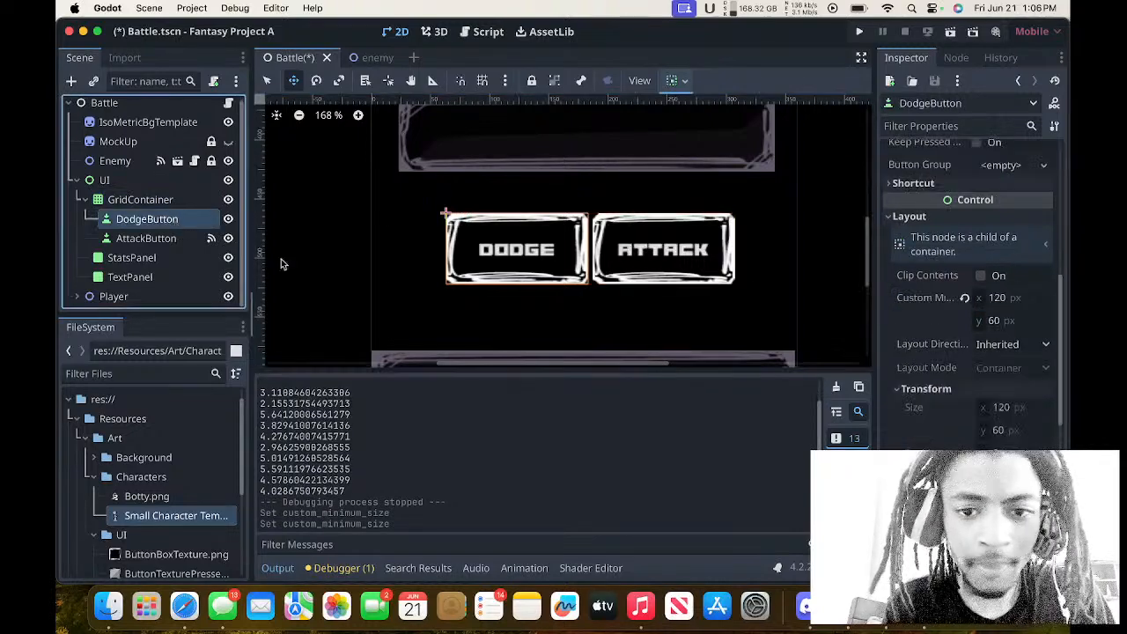
{"action": "left_click", "coordinate": [1017, 304]}
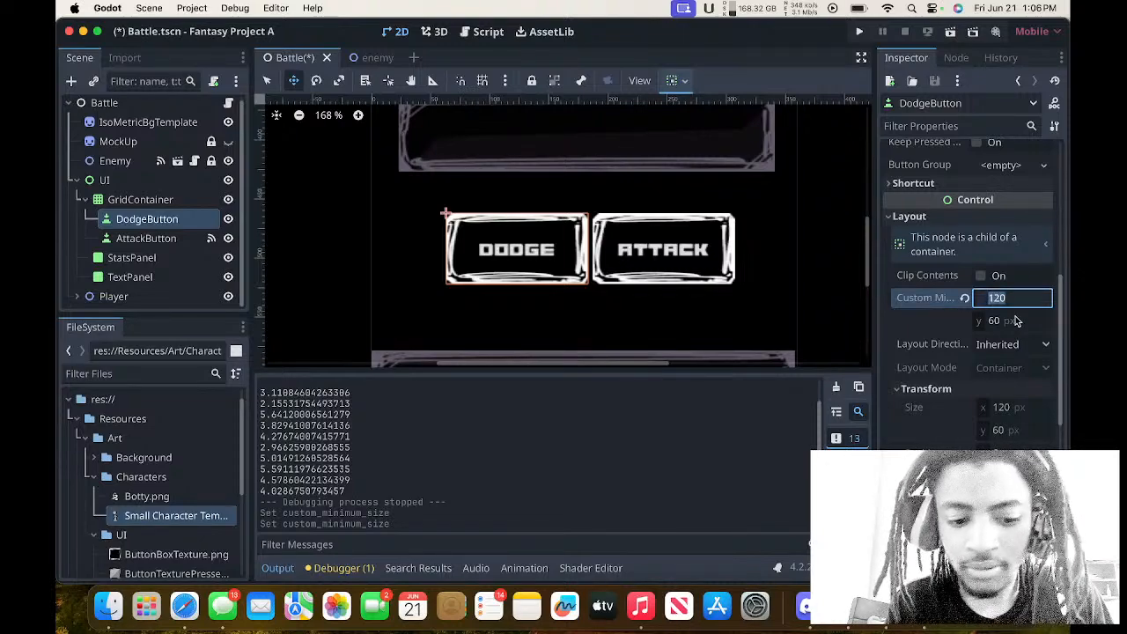
{"action": "type", "text": "150"}
{"action": "key", "text": "Return"}
{"action": "left_click", "coordinate": [1009, 321]}
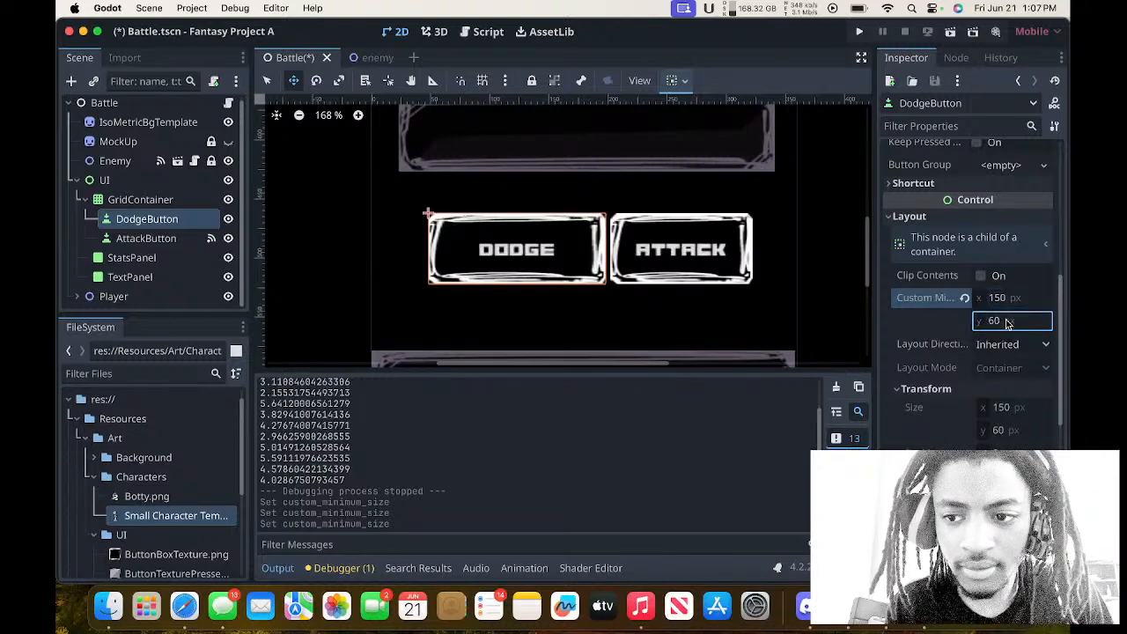
{"action": "left_click", "coordinate": [1006, 324]}
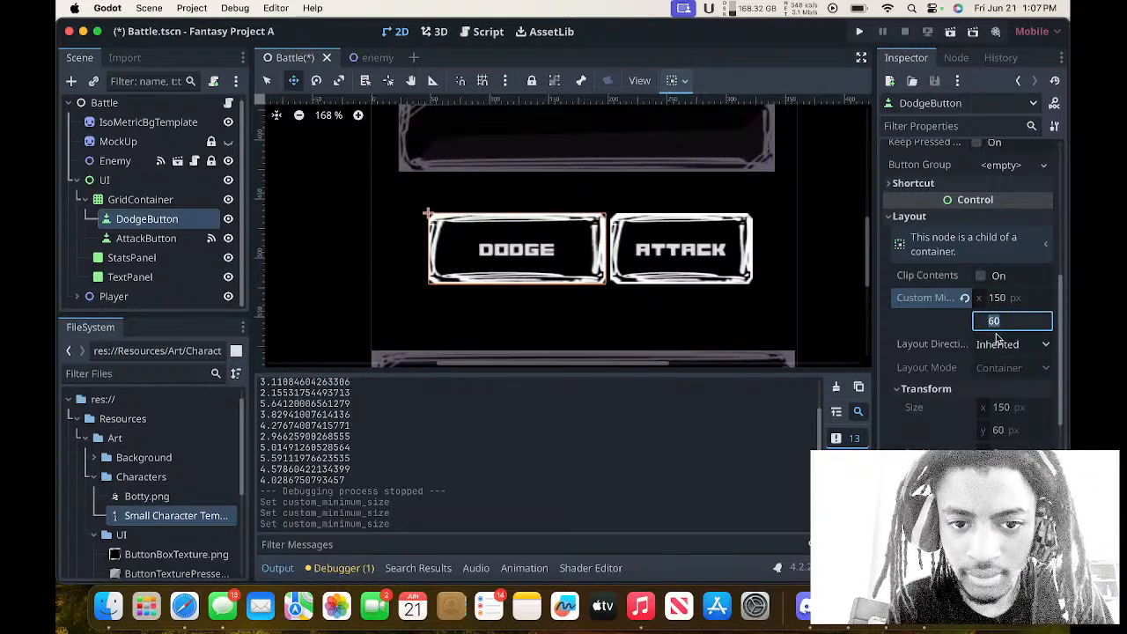
Reset the AttackButton's custom minimum size and set its minimum width to 150 px.
{"action": "left_click", "coordinate": [164, 238]}
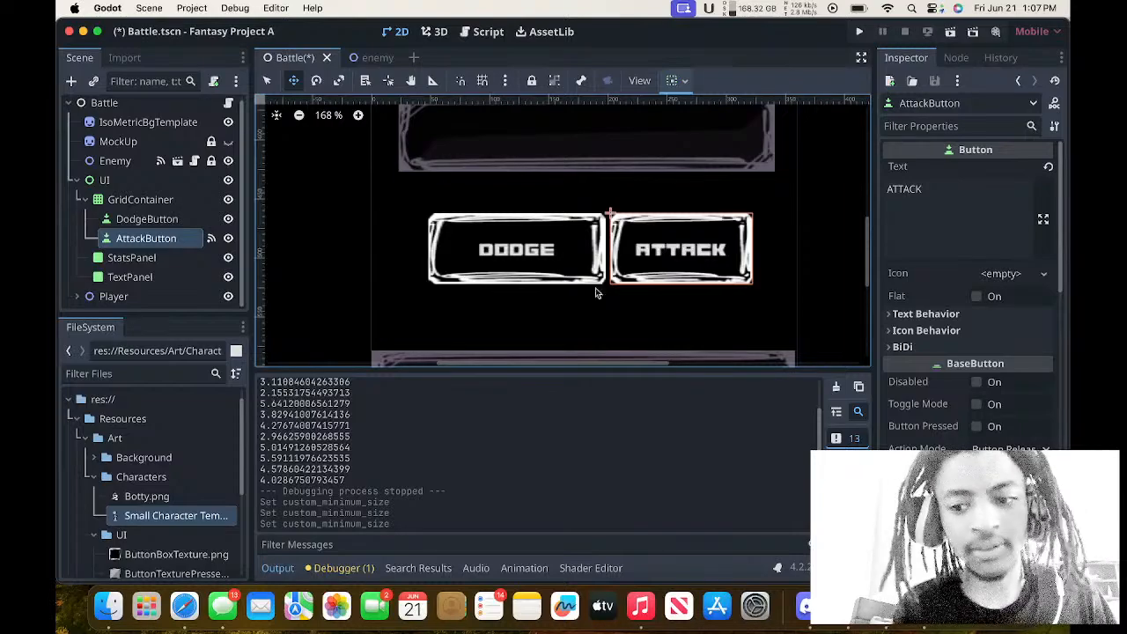
{"action": "scroll", "coordinate": [969, 308], "scroll_direction": "down", "scroll_amount": 10}
{"action": "scroll", "coordinate": [969, 308], "scroll_direction": "up", "scroll_amount": 3}
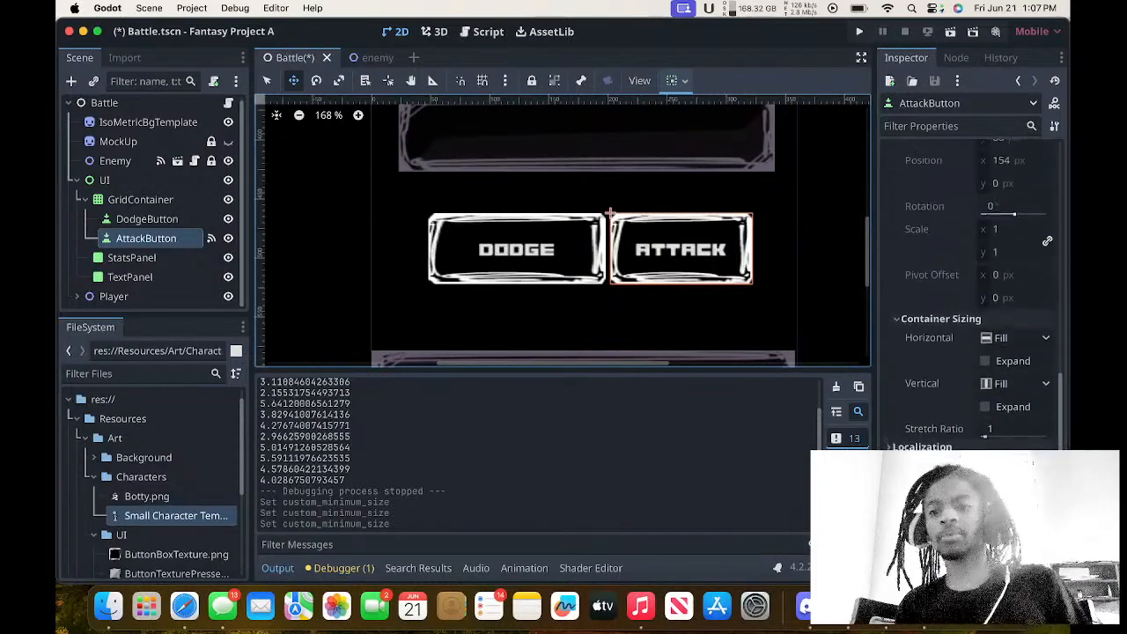
{"action": "scroll", "coordinate": [1004, 300], "scroll_direction": "up", "scroll_amount": 6}
{"action": "left_click", "coordinate": [1011, 288]}
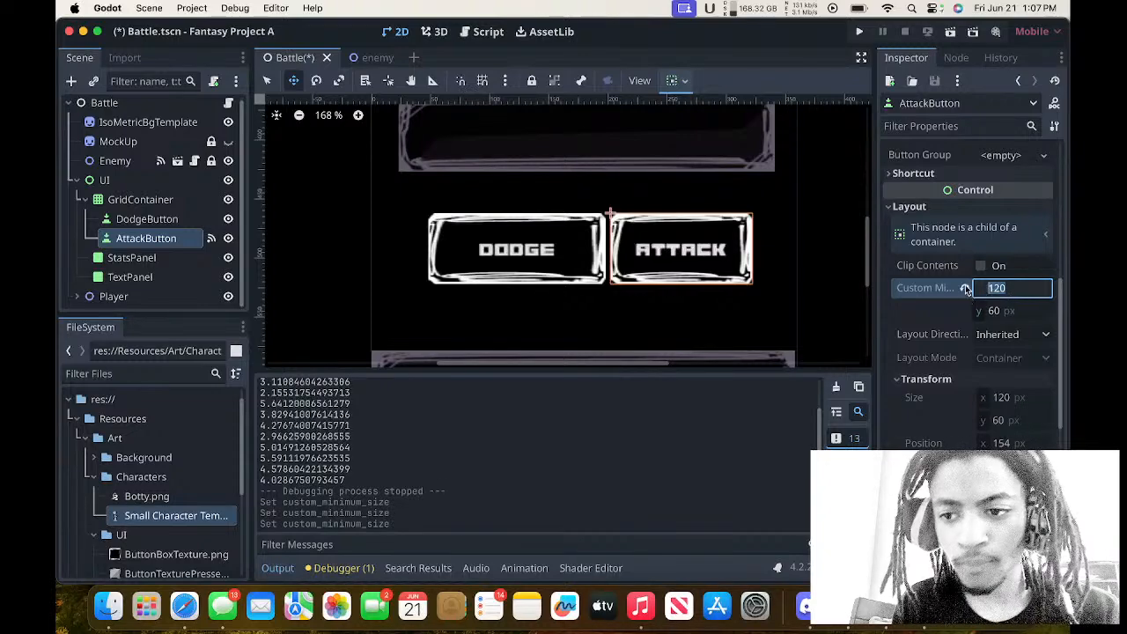
{"action": "left_click", "coordinate": [966, 288]}
{"action": "left_click", "coordinate": [1019, 289]}
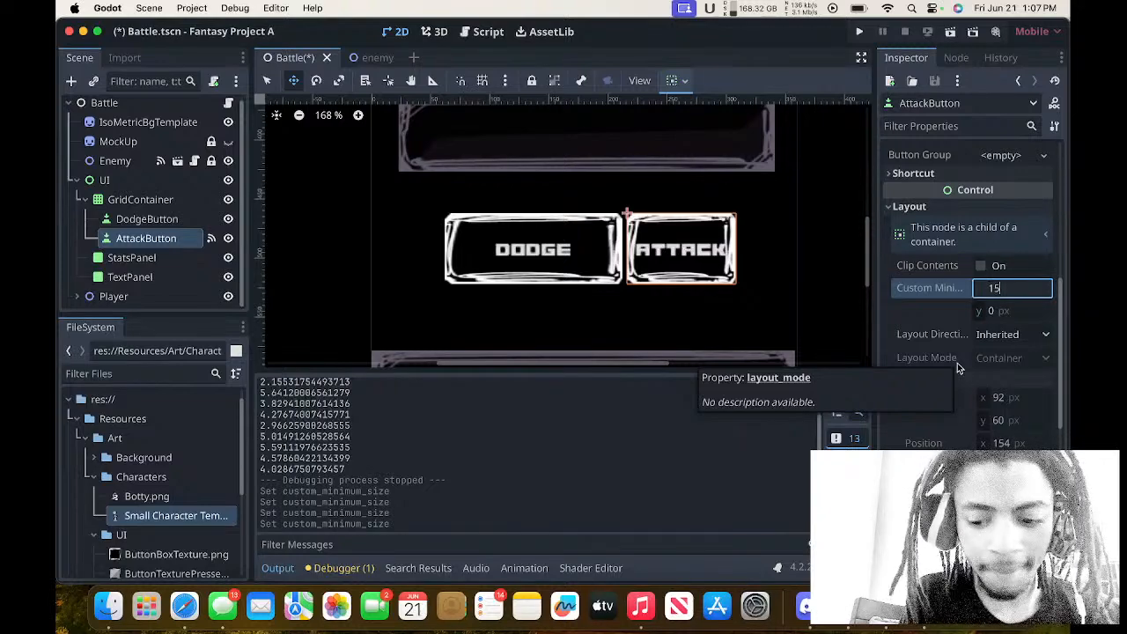
{"action": "type", "text": "0"}
{"action": "key", "text": "Return"}
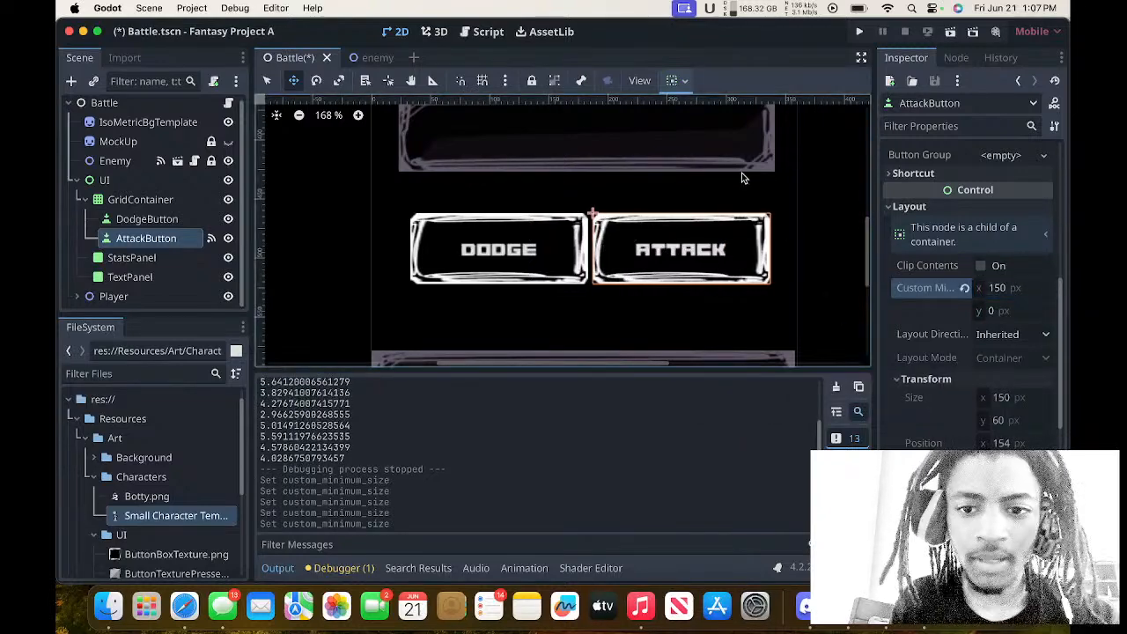
Move the GridContainer with the DODGE and ATTACK buttons up and left to position (29, 443).
{"action": "left_click", "coordinate": [141, 199]}
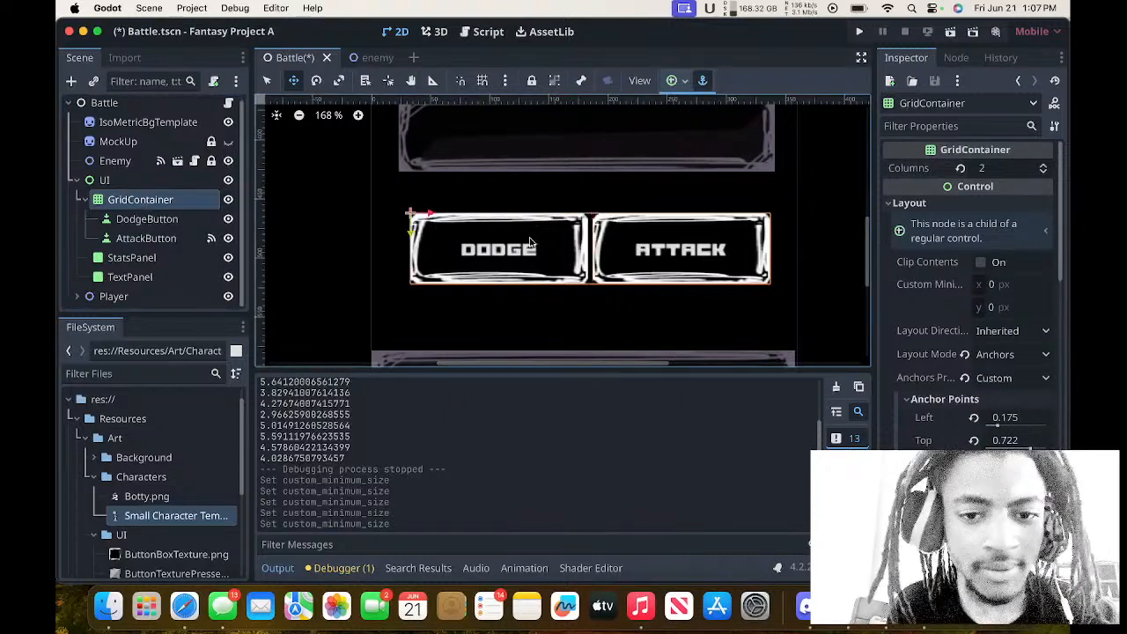
{"action": "left_click_drag", "start_coordinate": [553, 247], "coordinate": [554, 238]}
{"action": "scroll", "coordinate": [554, 238], "scroll_direction": "up", "scroll_amount": 3}
{"action": "scroll", "coordinate": [554, 238], "scroll_direction": "right", "scroll_amount": 1}
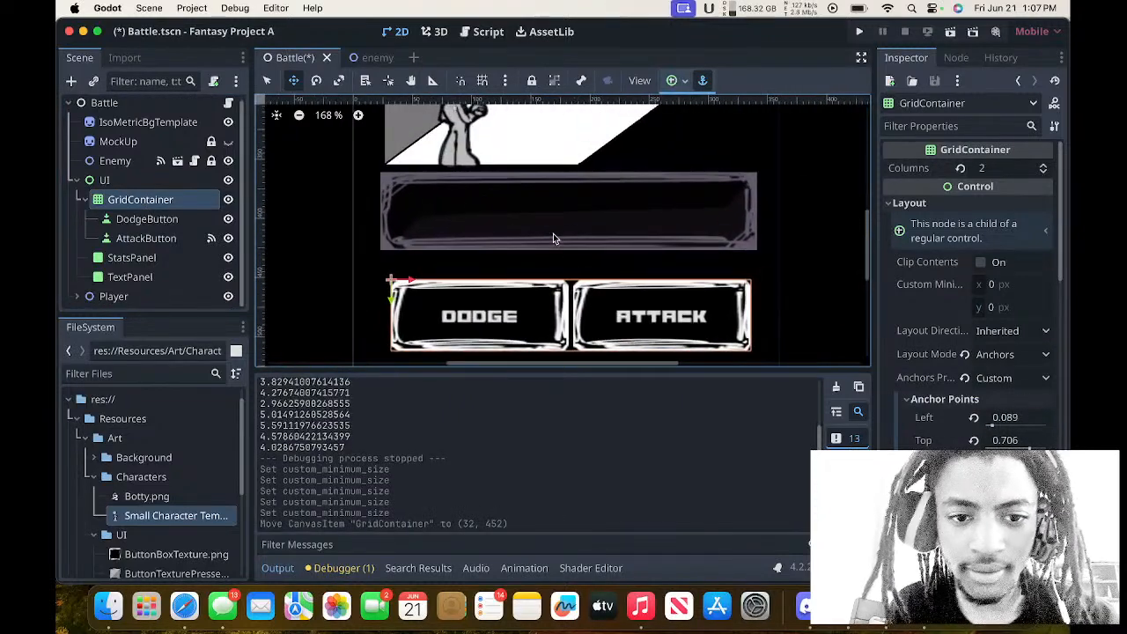
{"action": "scroll", "coordinate": [554, 238], "scroll_direction": "down", "scroll_amount": 3}
{"action": "scroll", "coordinate": [554, 238], "scroll_direction": "down", "scroll_amount": 1}
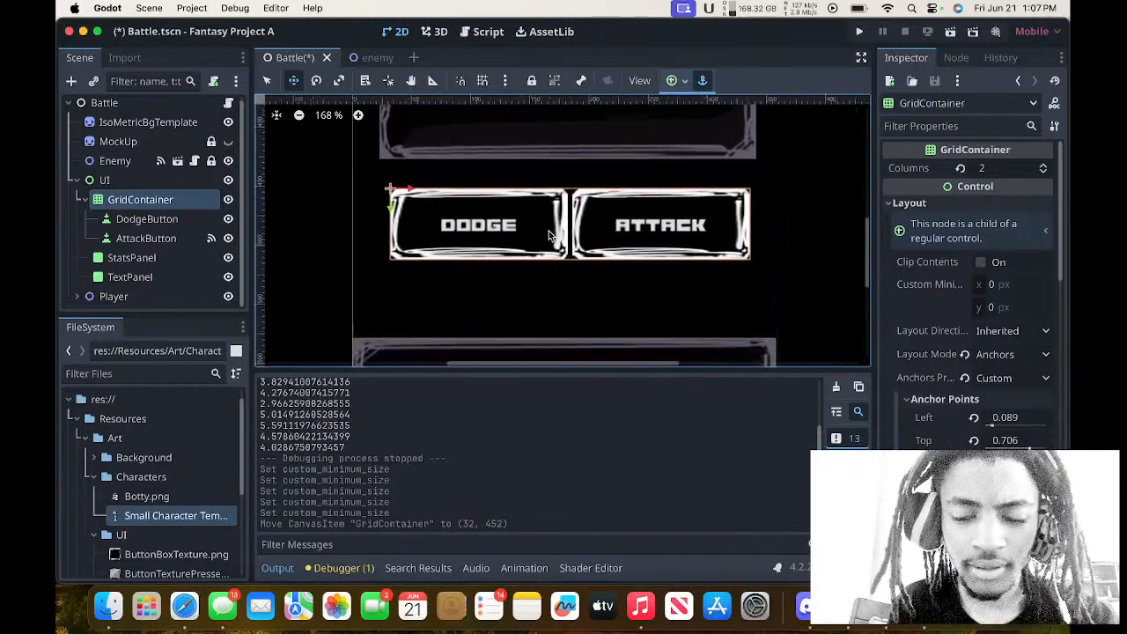
{"action": "scroll", "coordinate": [554, 237], "scroll_direction": "up", "scroll_amount": 3}
{"action": "scroll", "coordinate": [553, 235], "scroll_direction": "down", "scroll_amount": 2}
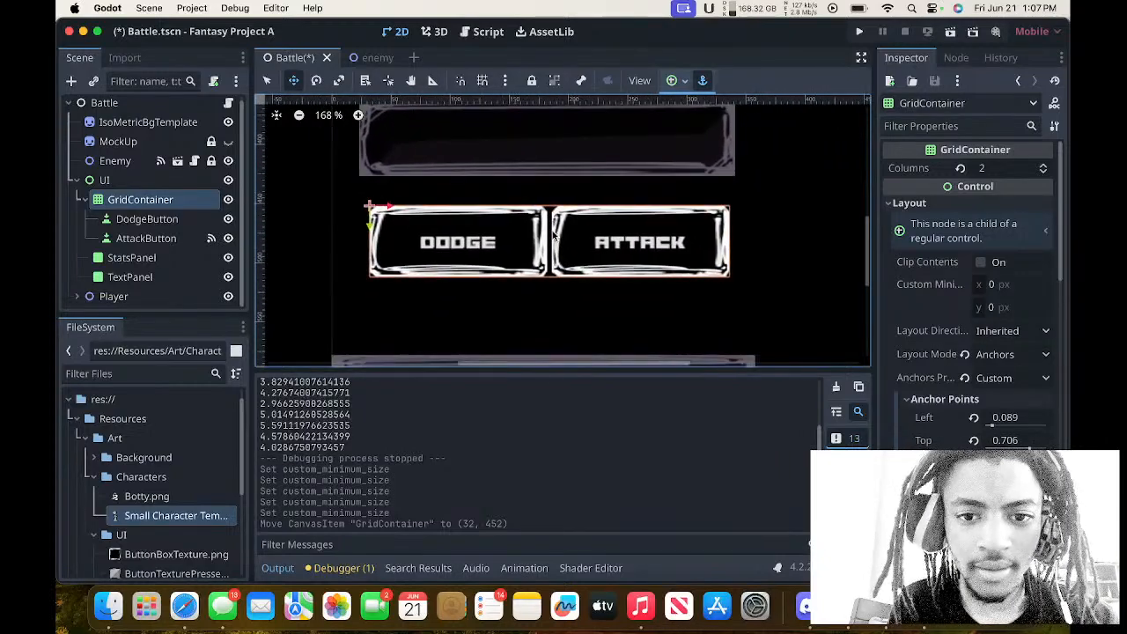
{"action": "left_click_drag", "start_coordinate": [554, 233], "coordinate": [551, 226]}
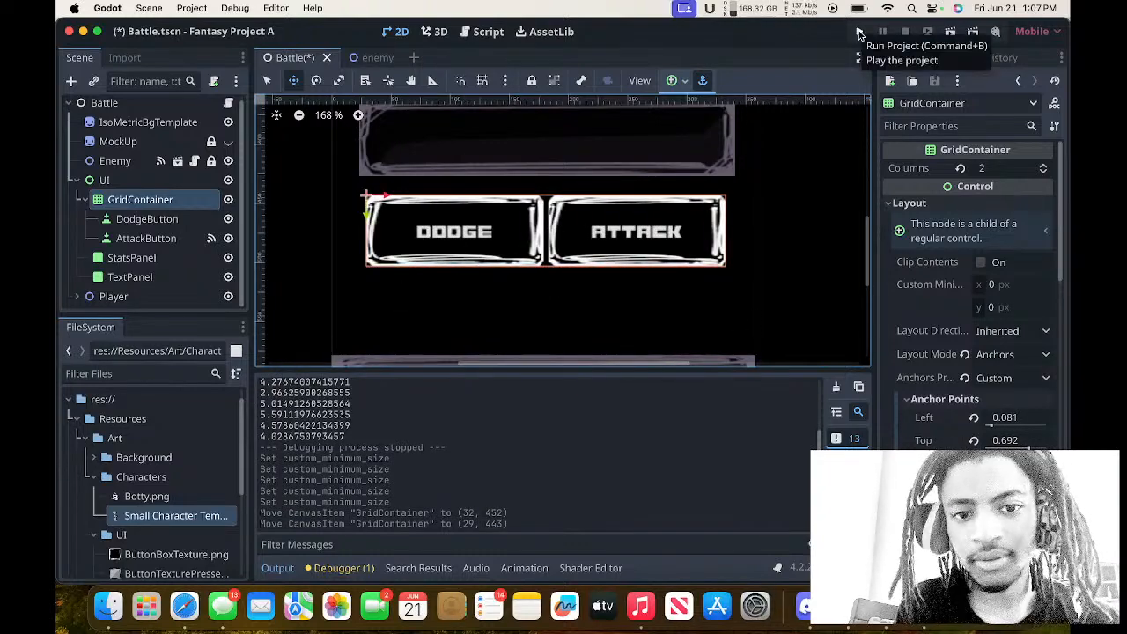
Run the project, test the ATTACK button repeatedly against the enemy, and close the game window.
{"action": "left_click", "coordinate": [860, 35]}
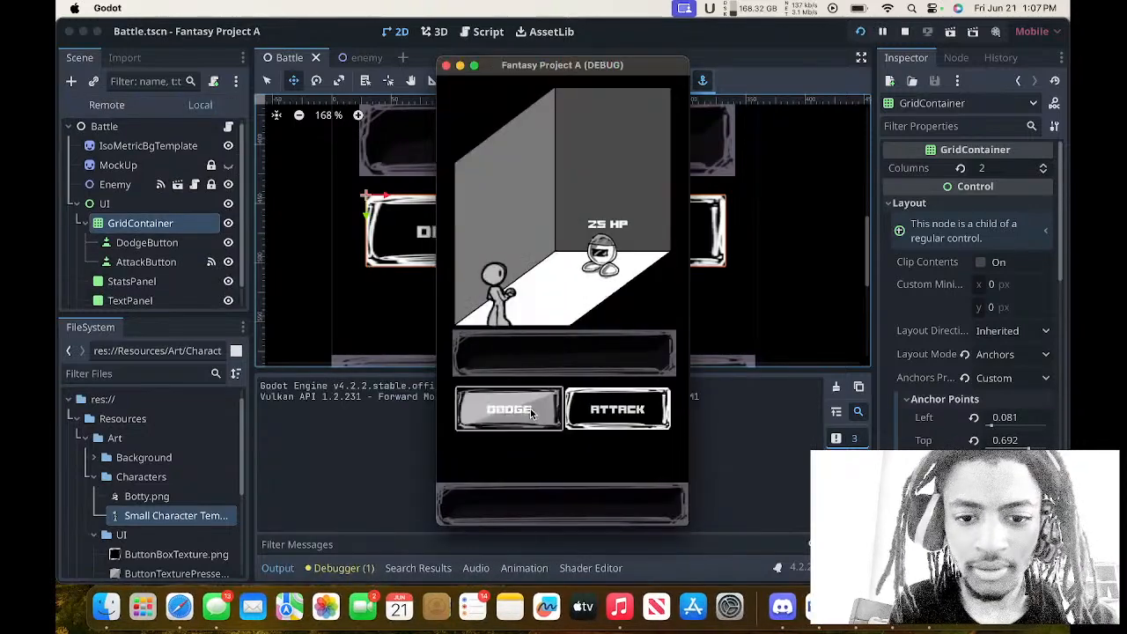
{"action": "left_click", "coordinate": [596, 406]}
{"action": "left_click", "coordinate": [595, 406]}
{"action": "left_click", "coordinate": [596, 406]}
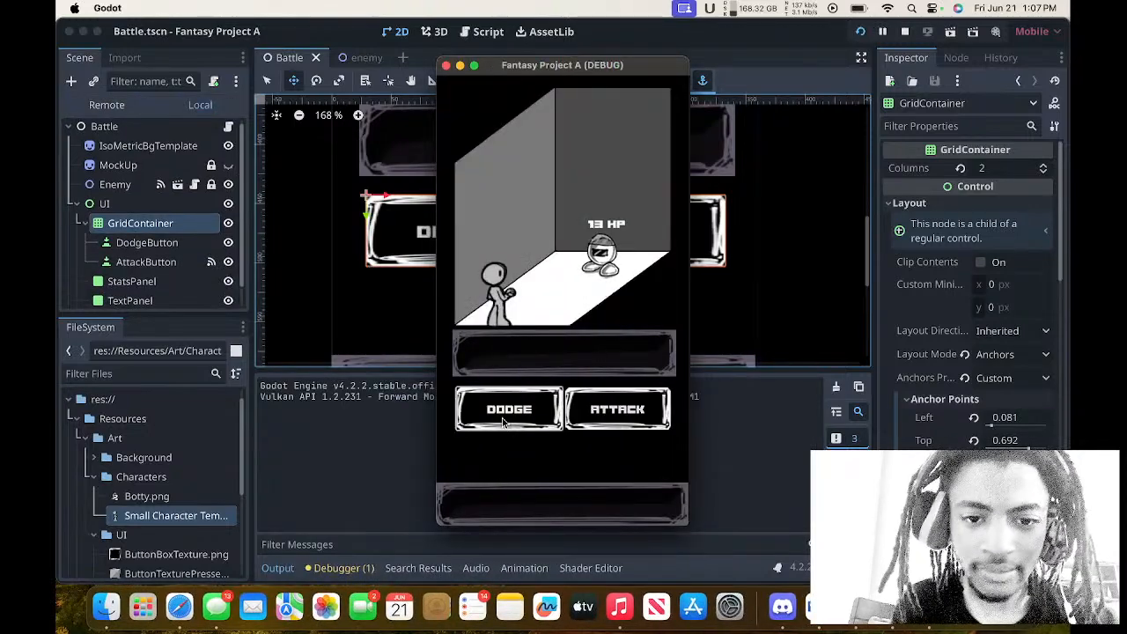
{"action": "left_click", "coordinate": [600, 412]}
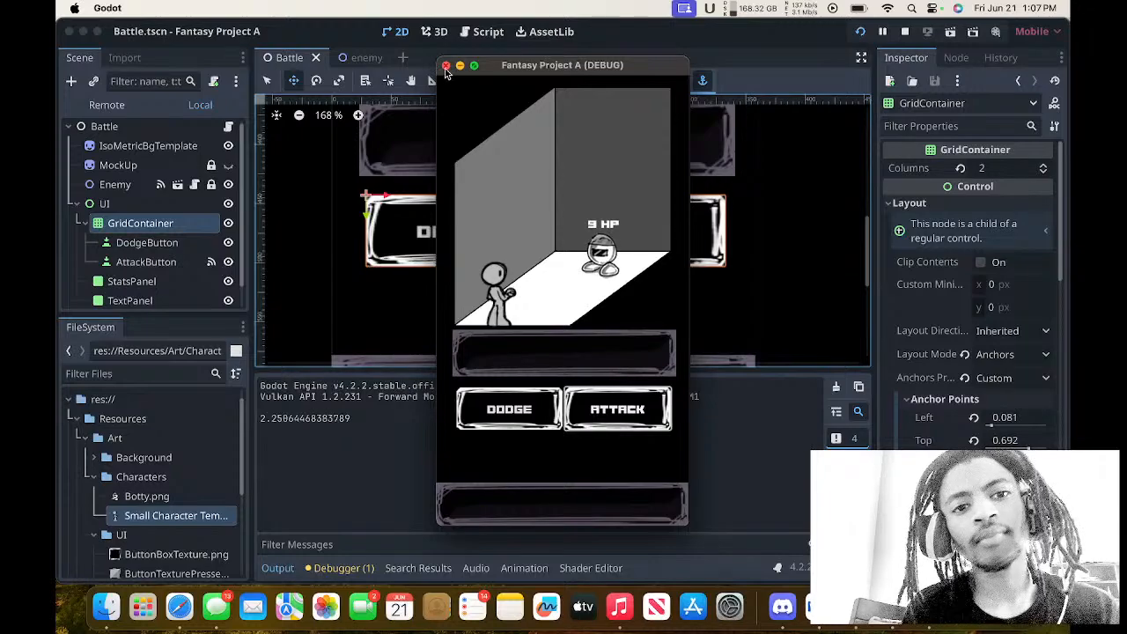
{"action": "left_click", "coordinate": [446, 67]}
Switch to Safari to check the live stream page in YouTube Studio, and return to Godot.
{"action": "scroll", "coordinate": [433, 276], "scroll_direction": "up", "scroll_amount": 5}
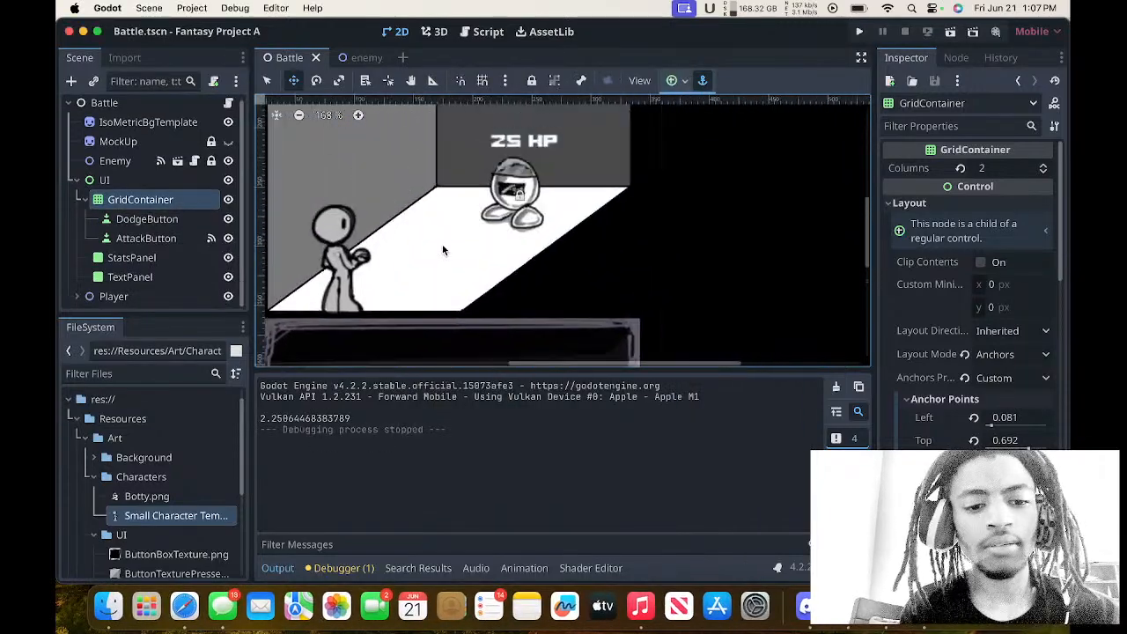
{"action": "scroll", "coordinate": [443, 250], "scroll_direction": "down", "scroll_amount": 5}
{"action": "left_click", "coordinate": [184, 606]}
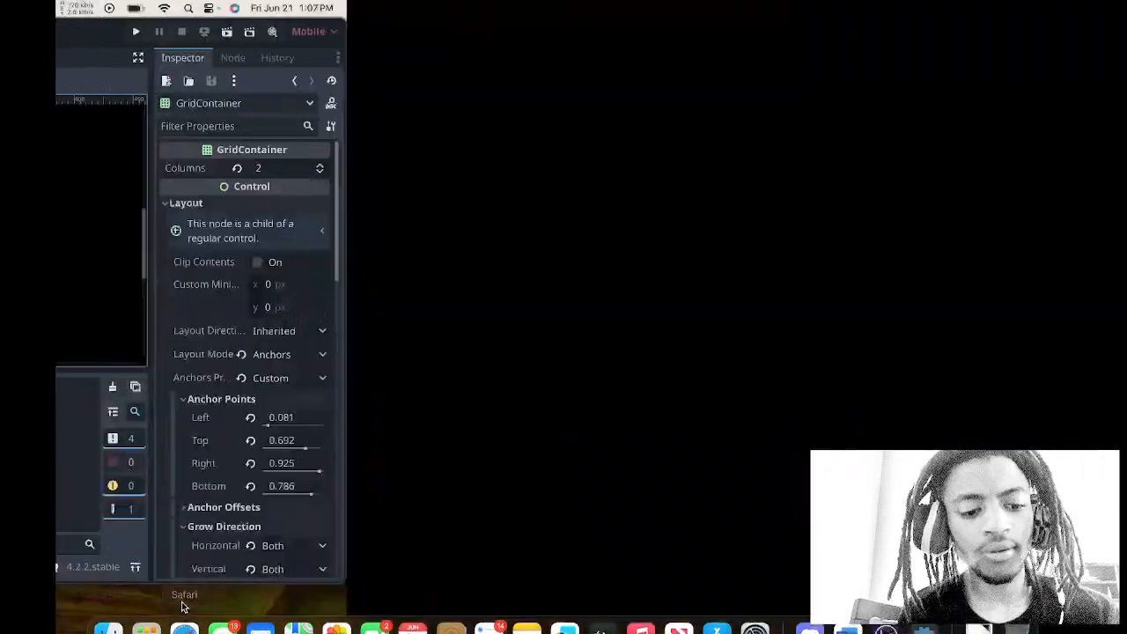
{"action": "scroll", "coordinate": [367, 382], "scroll_direction": "down", "scroll_amount": 3}
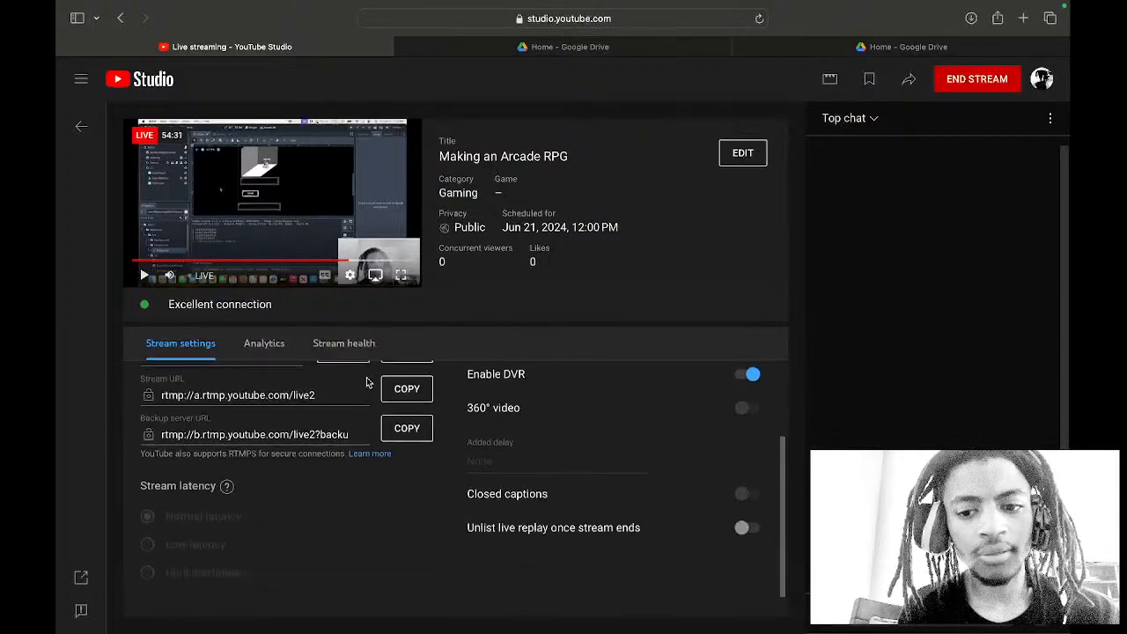
{"action": "key", "text": "ctrl+Up"}
{"action": "left_click", "coordinate": [439, 370]}
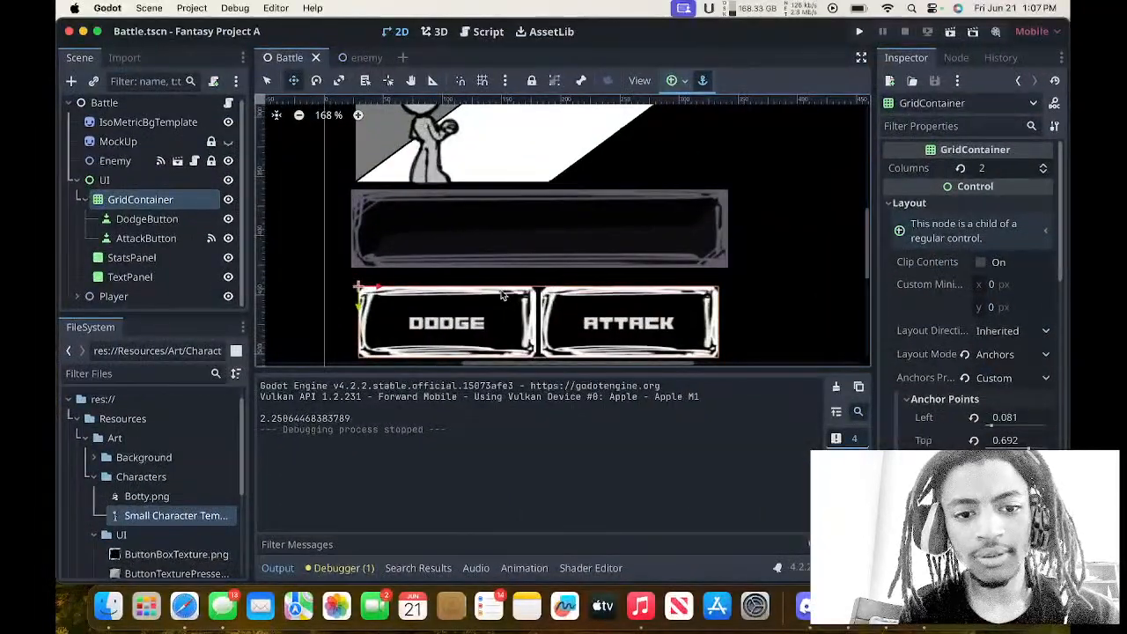
Add a new Button node as a child of the GridContainer.
{"action": "scroll", "coordinate": [501, 295], "scroll_direction": "up", "scroll_amount": 5}
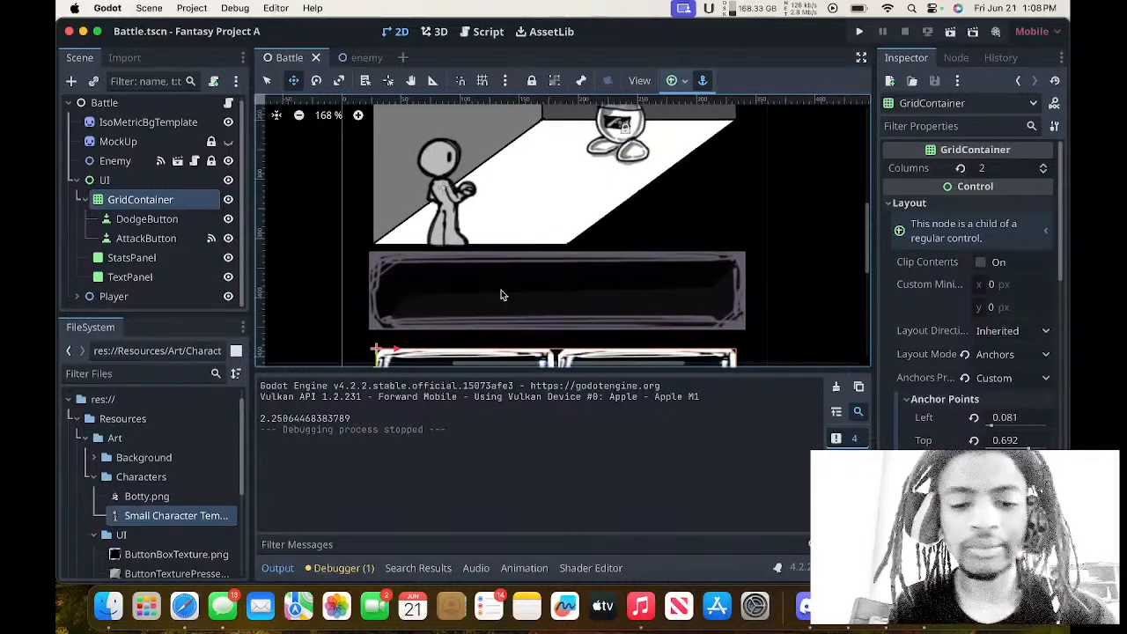
{"action": "scroll", "coordinate": [501, 295], "scroll_direction": "down", "scroll_amount": 4}
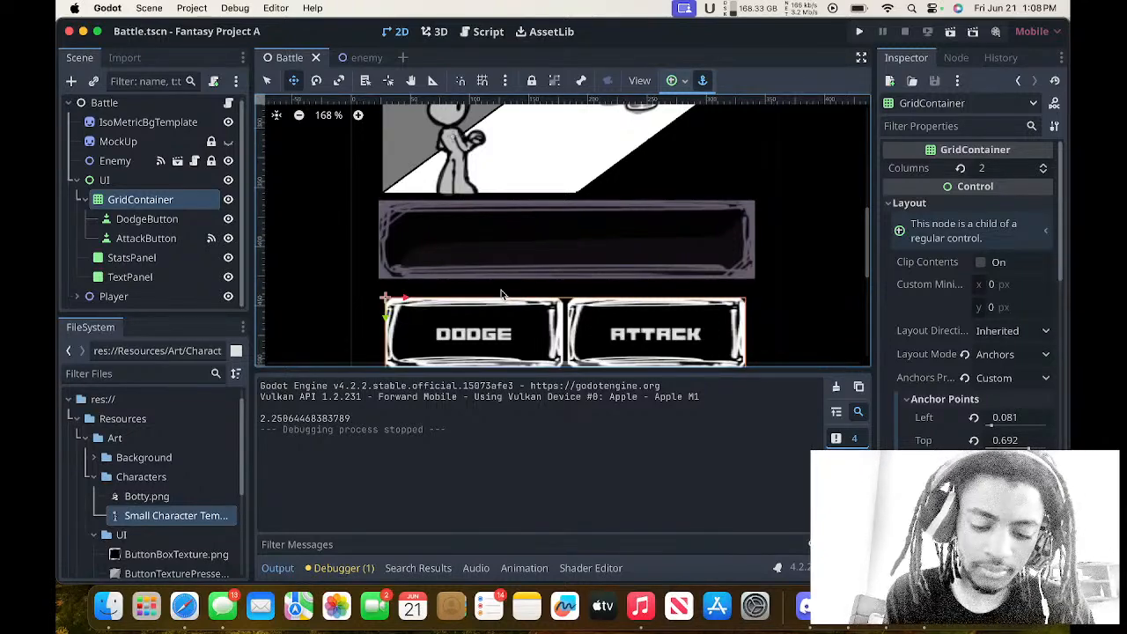
{"action": "left_click", "coordinate": [73, 81]}
{"action": "type", "text": "but"}
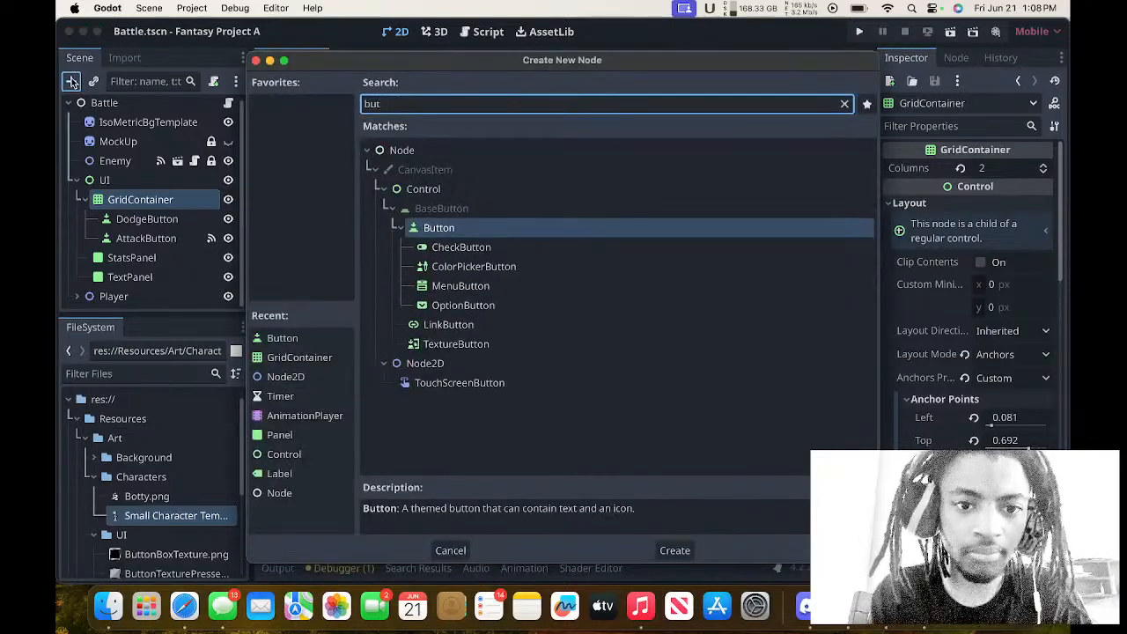
{"action": "key", "text": "Return"}
{"action": "scroll", "coordinate": [185, 133], "scroll_direction": "down", "scroll_amount": 1}
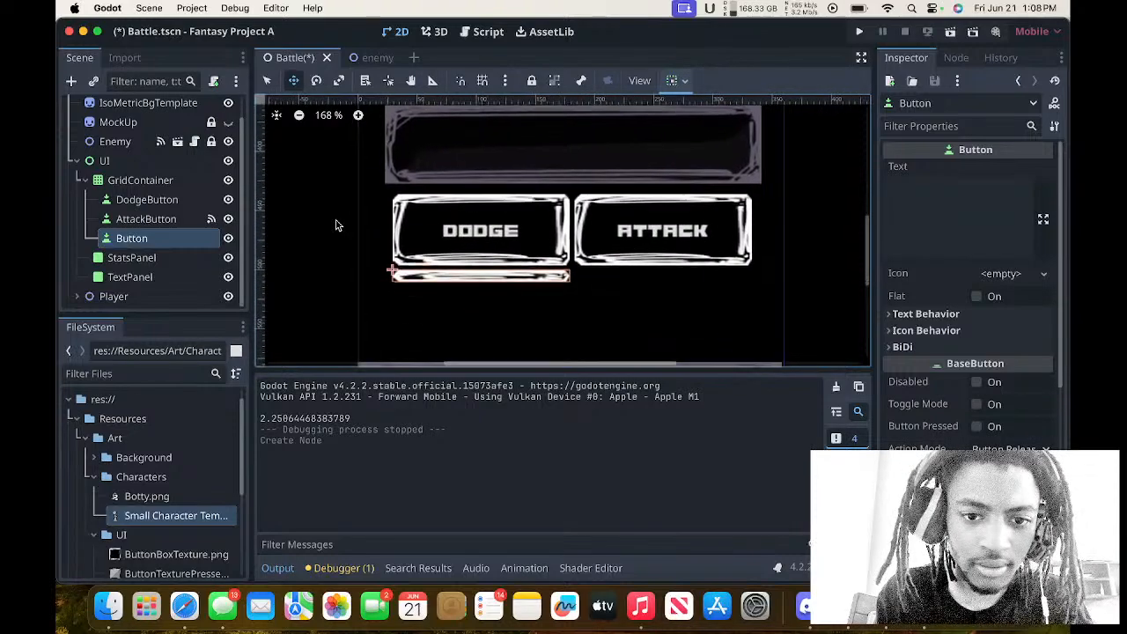
{"action": "scroll", "coordinate": [336, 225], "scroll_direction": "down", "scroll_amount": 1}
Duplicate the new blank Button inside the GridContainer to fill the second row.
{"action": "left_click", "coordinate": [155, 181]}
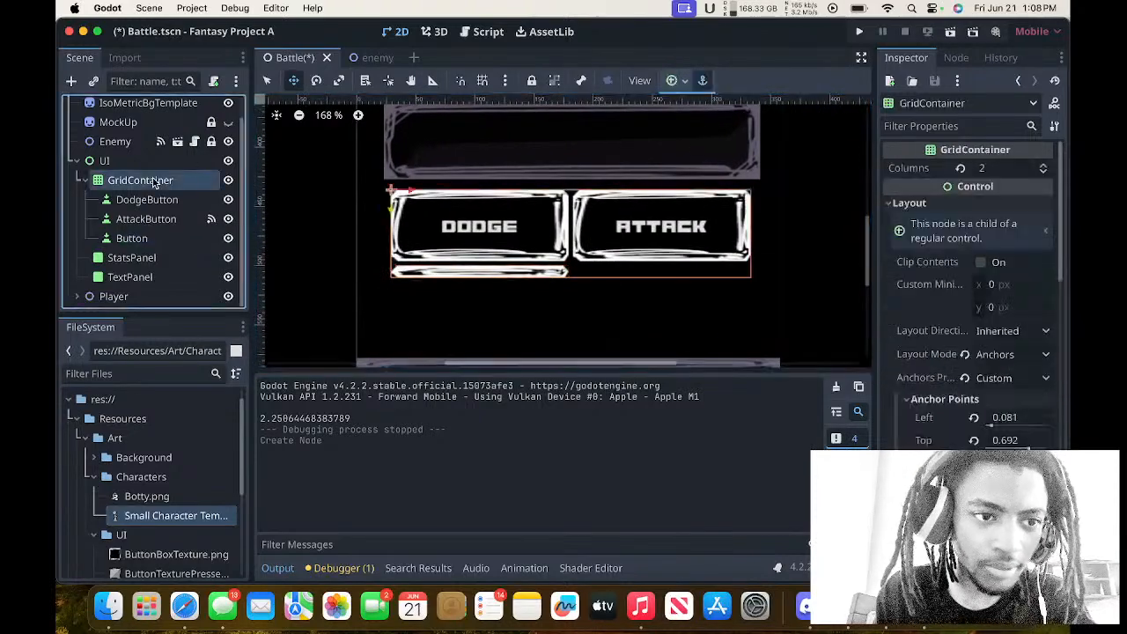
{"action": "left_click", "coordinate": [132, 238]}
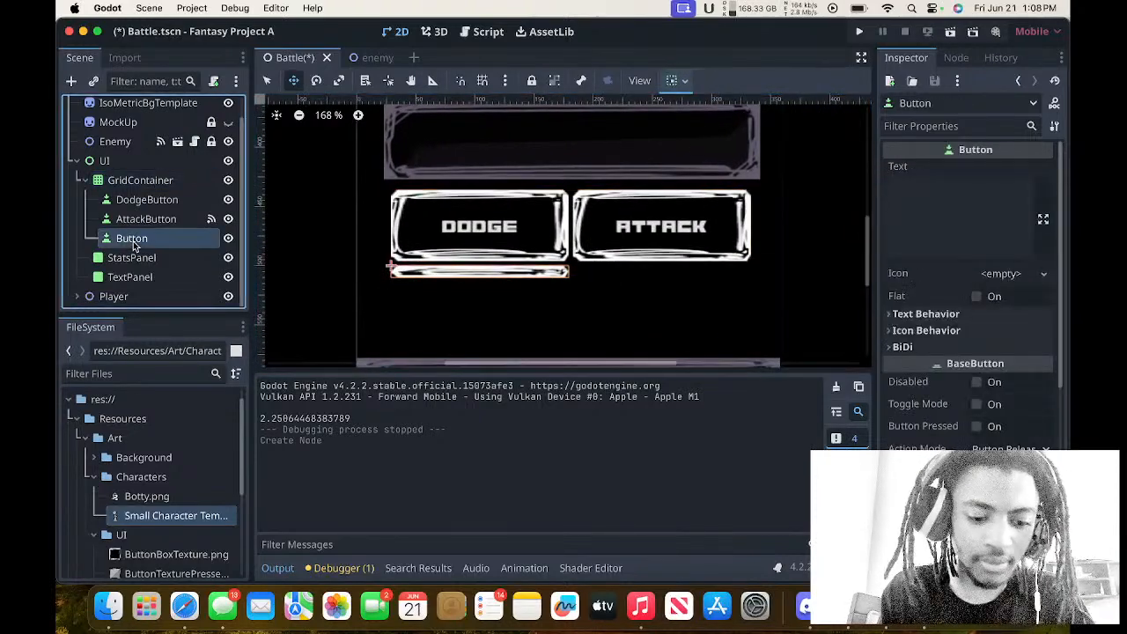
{"action": "key", "text": "super+d"}
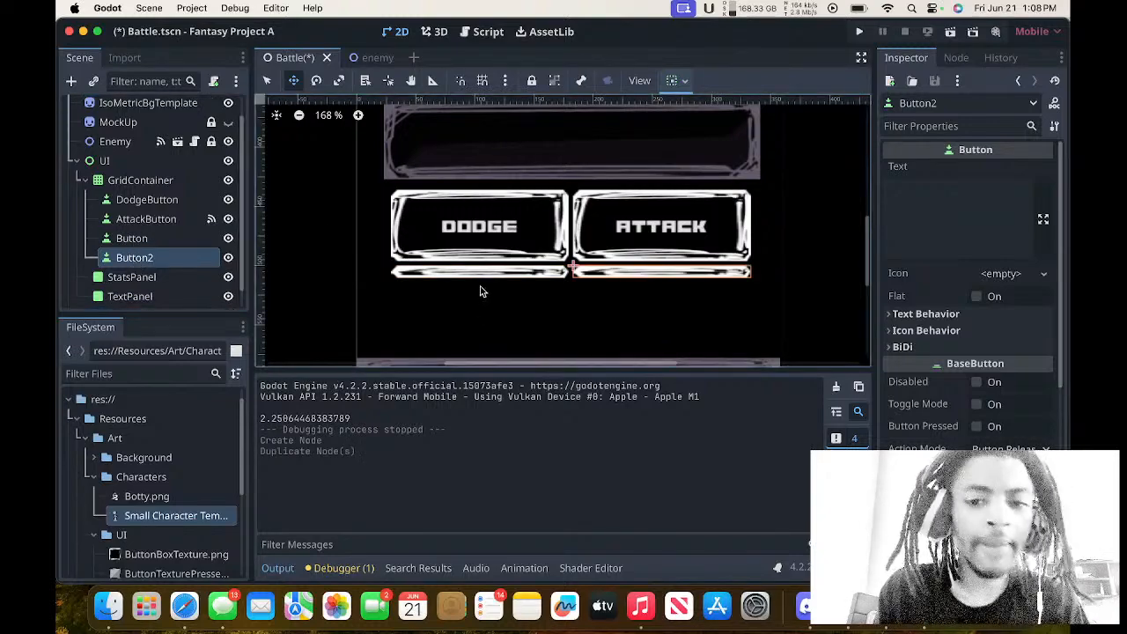
Set the custom minimum size of the first blank Button to 150 px wide and 60 px high.
{"action": "left_click", "coordinate": [190, 238]}
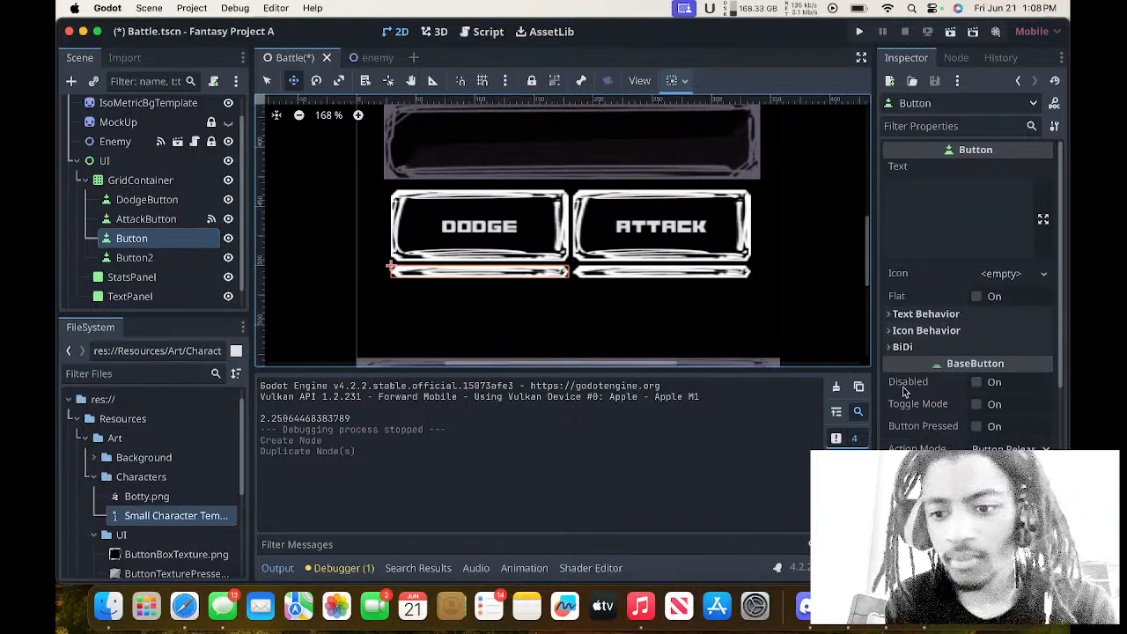
{"action": "scroll", "coordinate": [969, 299], "scroll_direction": "down", "scroll_amount": 5}
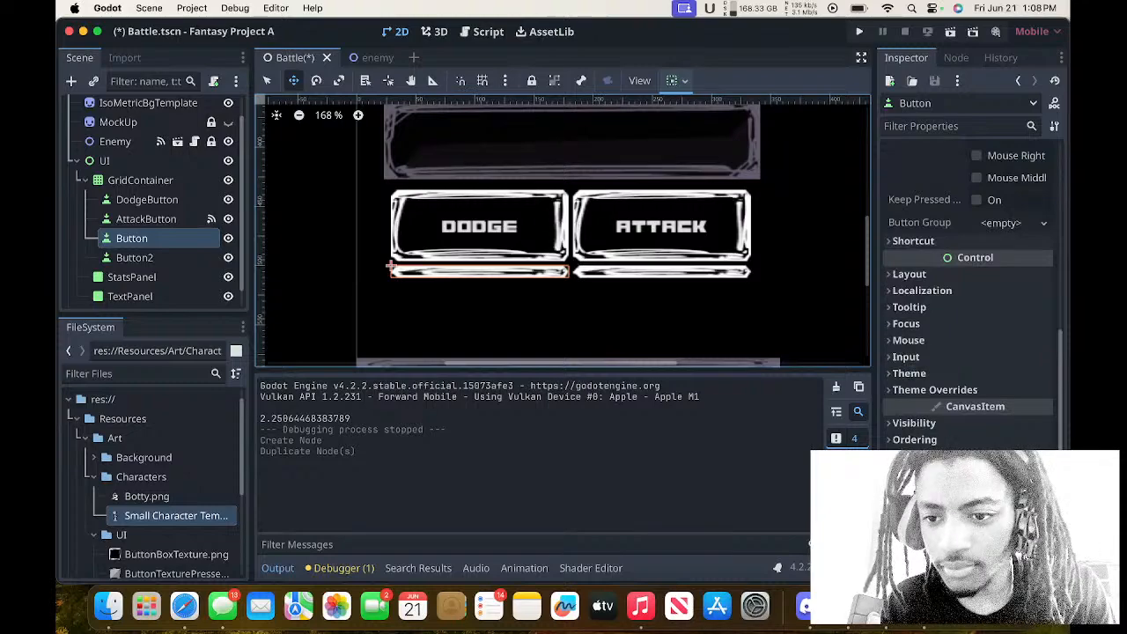
{"action": "left_click", "coordinate": [925, 275]}
{"action": "left_click", "coordinate": [924, 275]}
{"action": "left_click", "coordinate": [925, 275]}
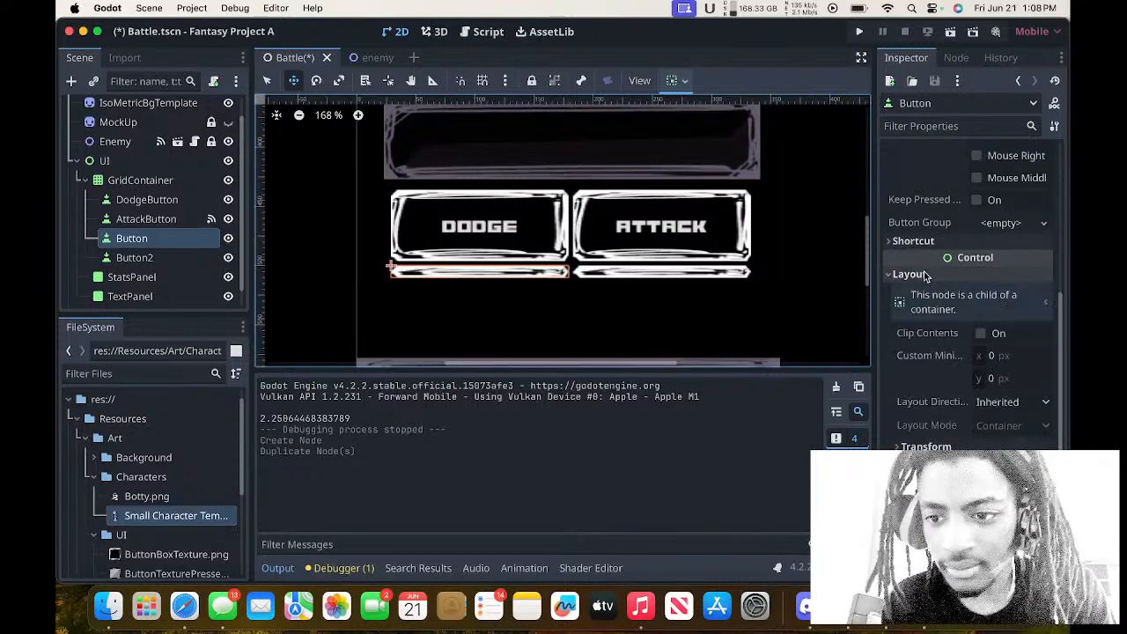
{"action": "left_click", "coordinate": [1026, 355]}
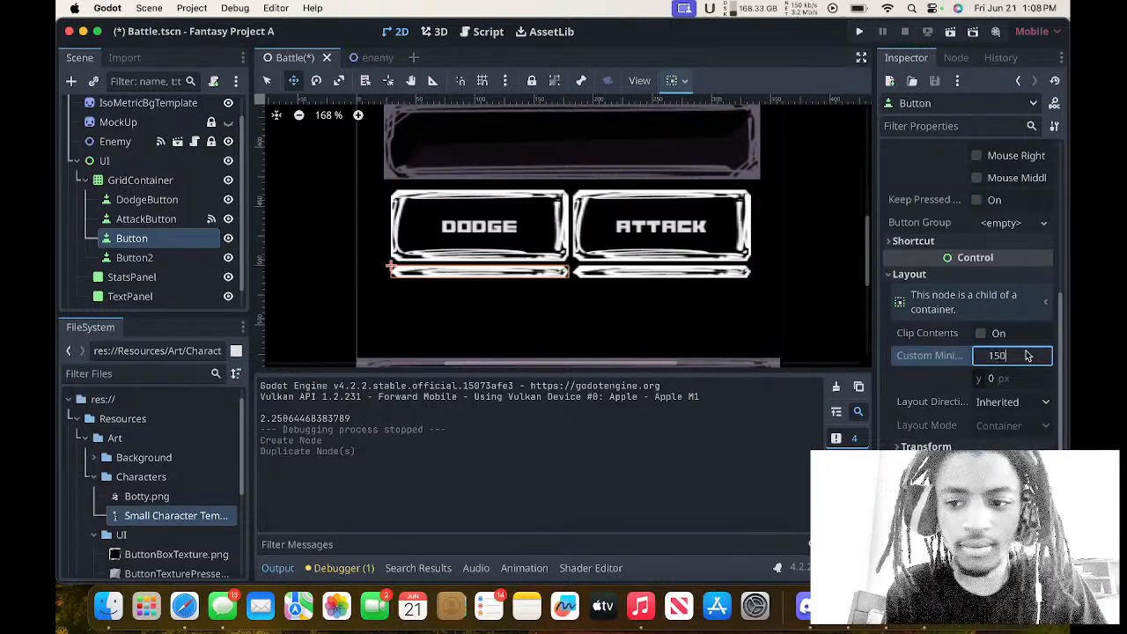
{"action": "key", "text": "Return"}
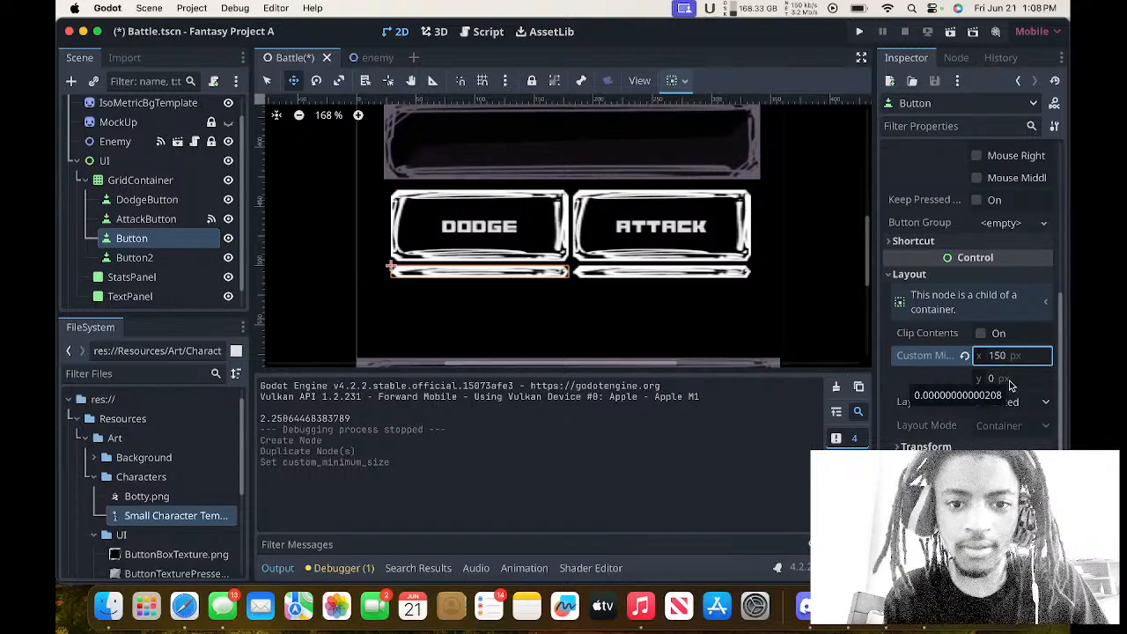
{"action": "left_click", "coordinate": [1010, 380]}
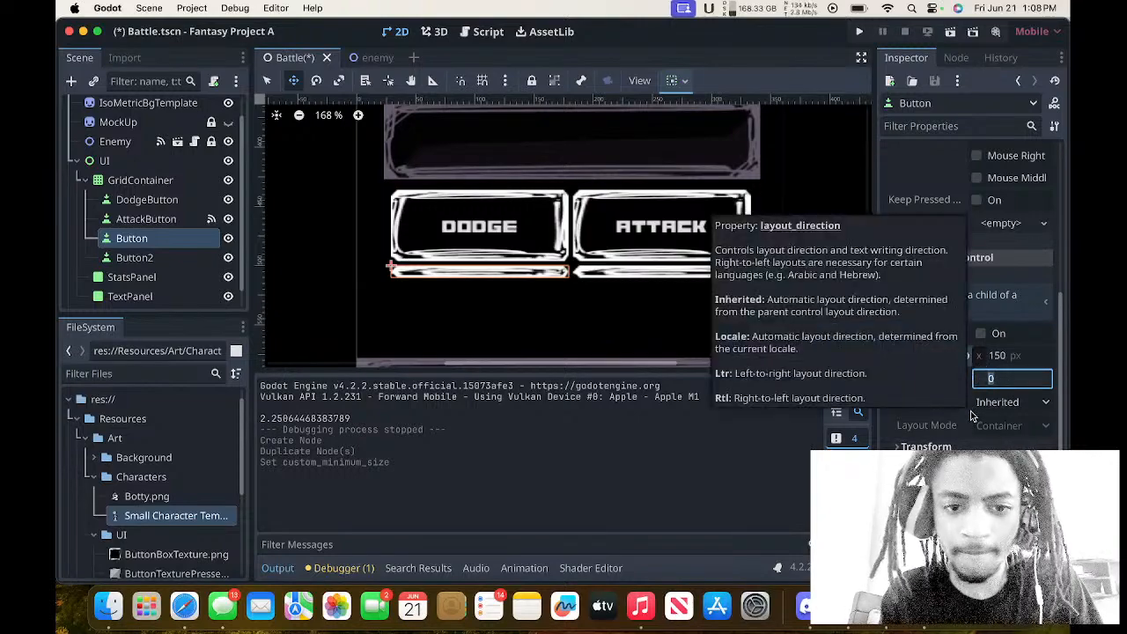
{"action": "type", "text": "60"}
{"action": "key", "text": "Return"}
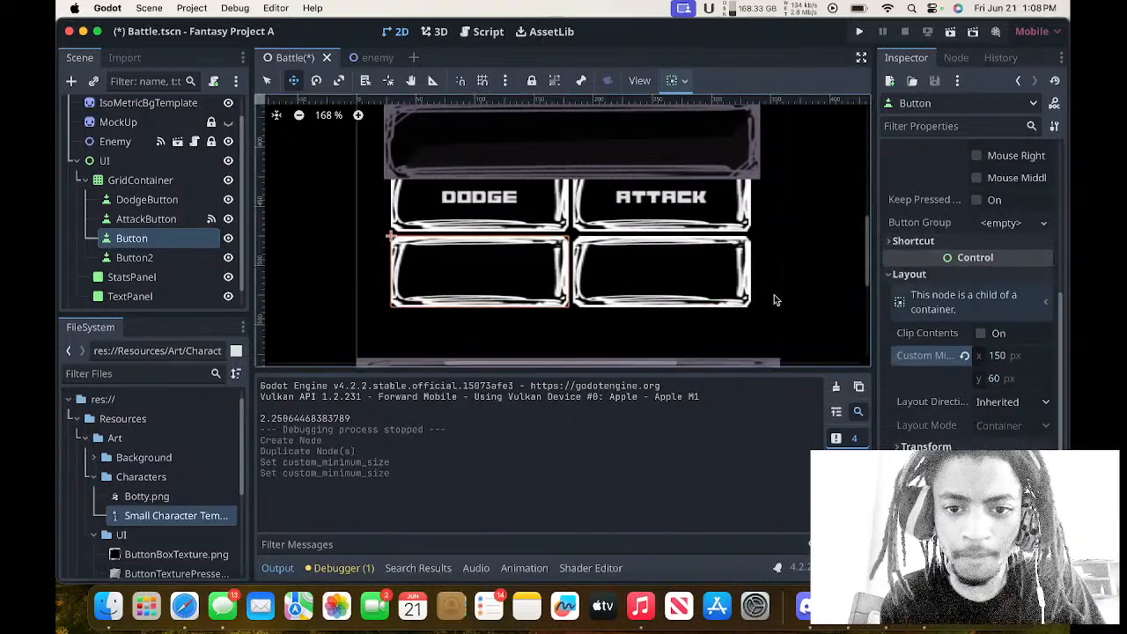
{"action": "scroll", "coordinate": [728, 258], "scroll_direction": "up", "scroll_amount": 2}
{"action": "scroll", "coordinate": [729, 258], "scroll_direction": "down", "scroll_amount": 2}
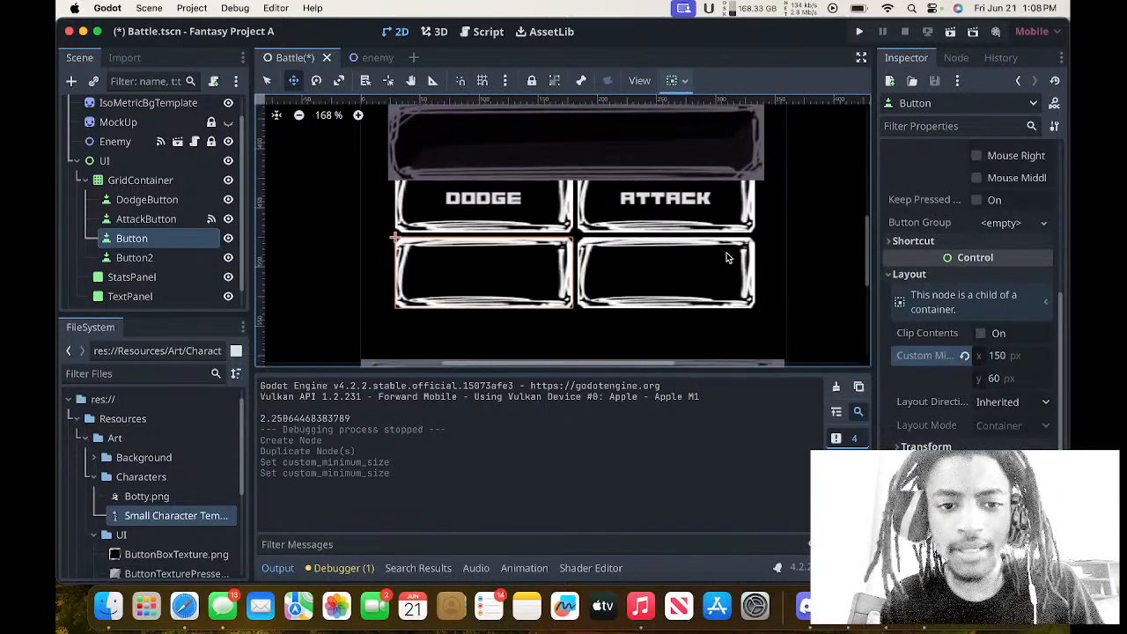
{"action": "scroll", "coordinate": [727, 258], "scroll_direction": "down", "scroll_amount": 1}
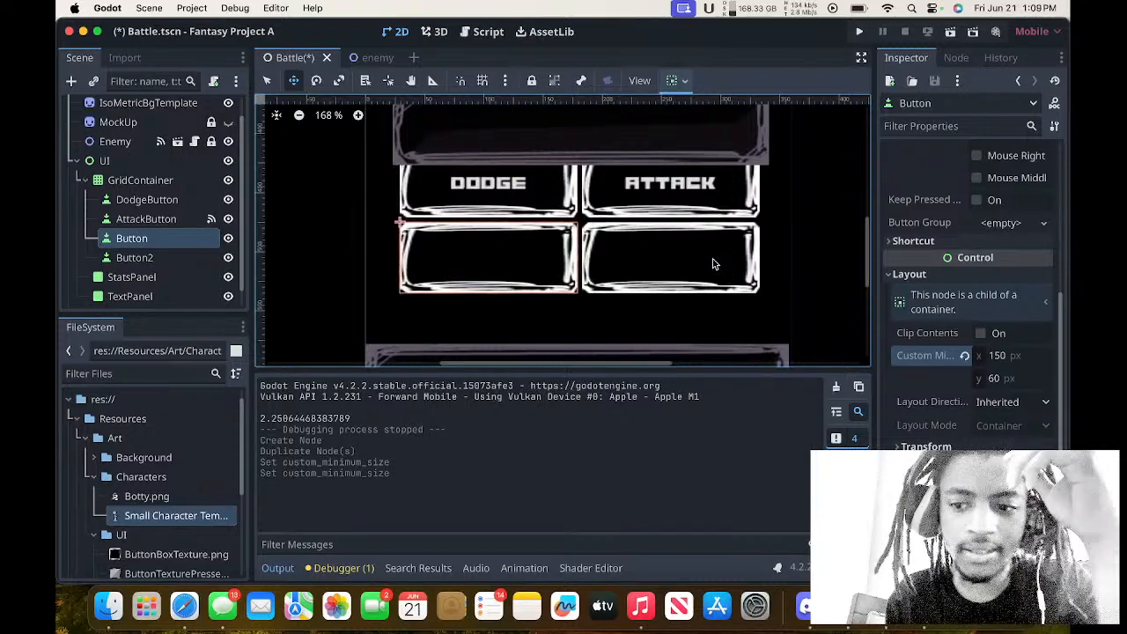
Set Button2's custom minimum size to x 150 px and y 60 px.
{"action": "left_click", "coordinate": [208, 257]}
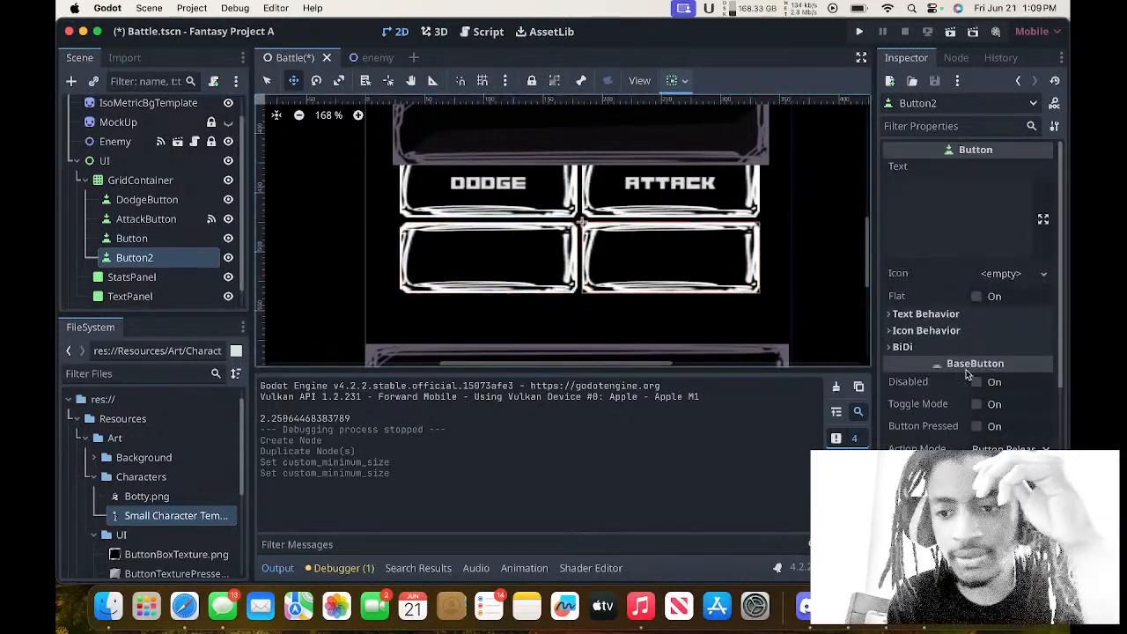
{"action": "scroll", "coordinate": [963, 366], "scroll_direction": "down", "scroll_amount": 5}
{"action": "scroll", "coordinate": [962, 364], "scroll_direction": "down", "scroll_amount": 4}
{"action": "left_click", "coordinate": [933, 280]}
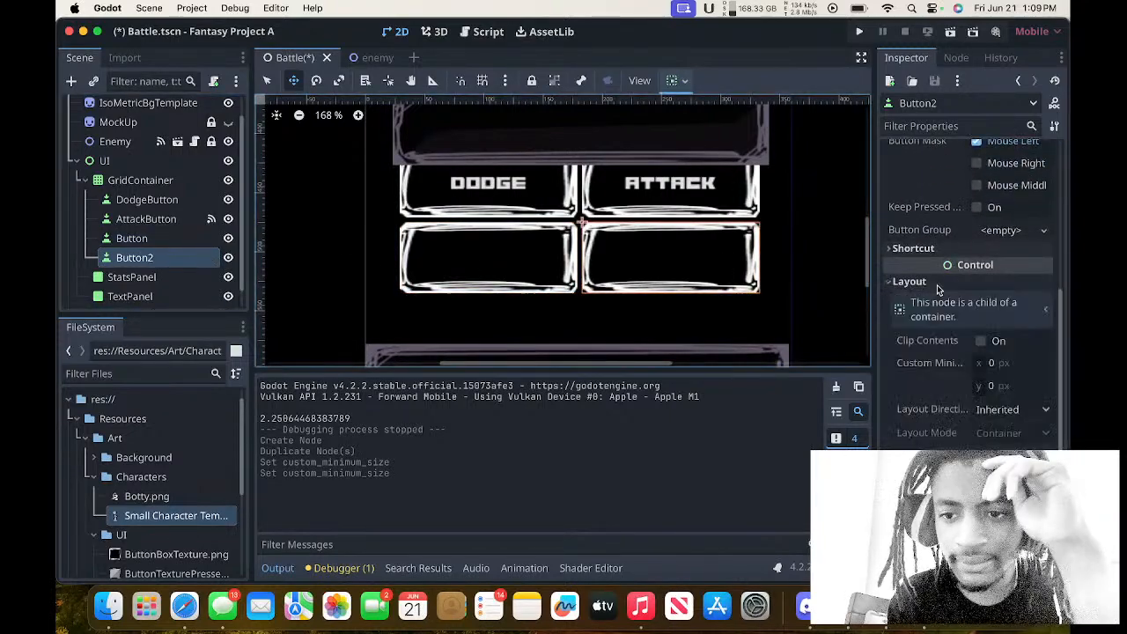
{"action": "left_click", "coordinate": [1001, 364]}
{"action": "type", "text": "150"}
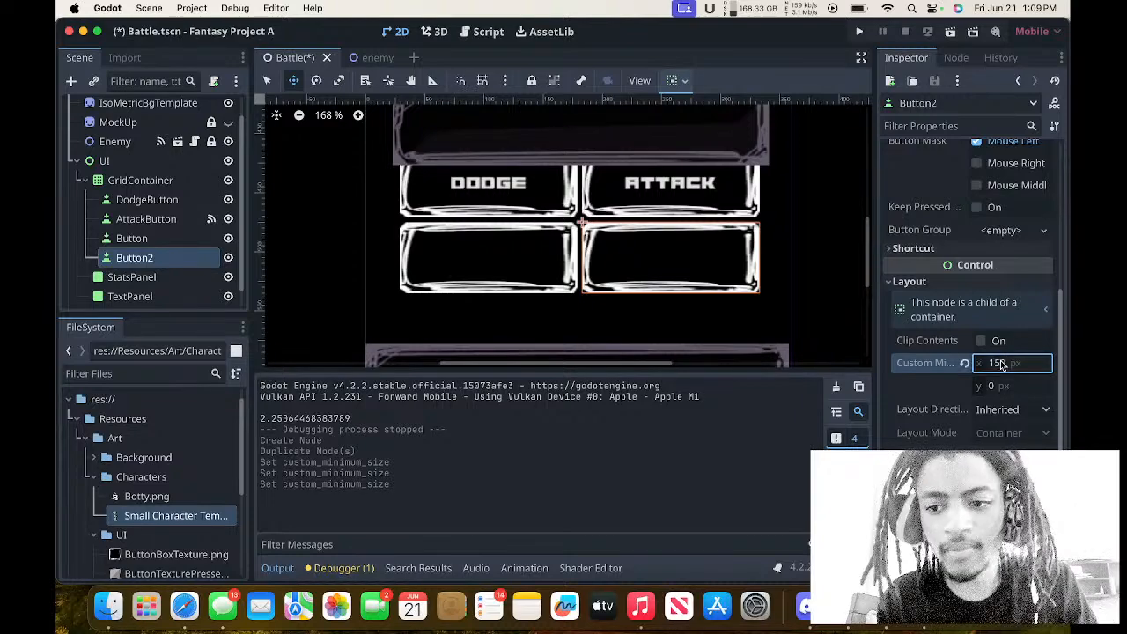
{"action": "left_click", "coordinate": [1004, 388]}
{"action": "type", "text": "60"}
{"action": "key", "text": "Return"}
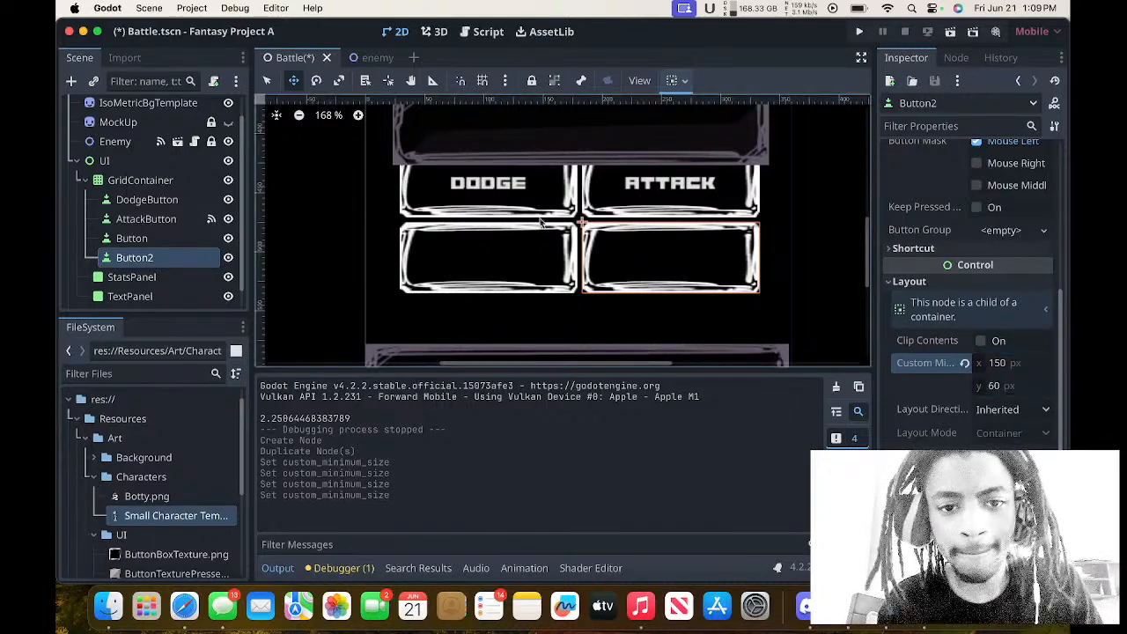
Move the GridContainer straight down to (29, 435), clear of the panel above it, and run the project.
{"action": "left_click", "coordinate": [172, 183]}
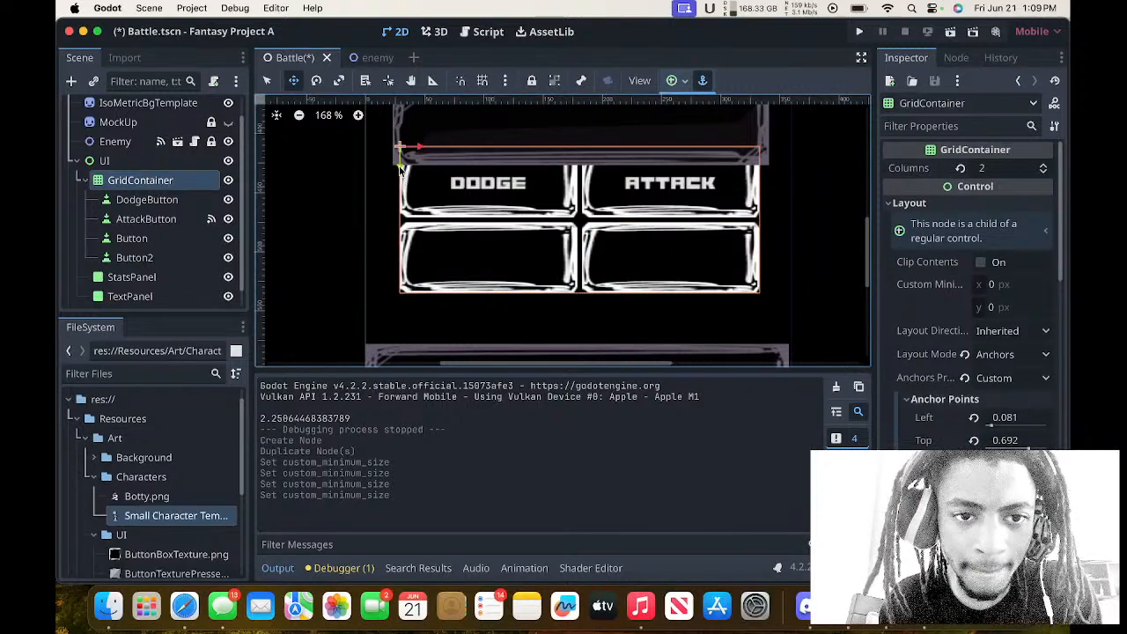
{"action": "left_click_drag", "start_coordinate": [399, 166], "coordinate": [400, 194]}
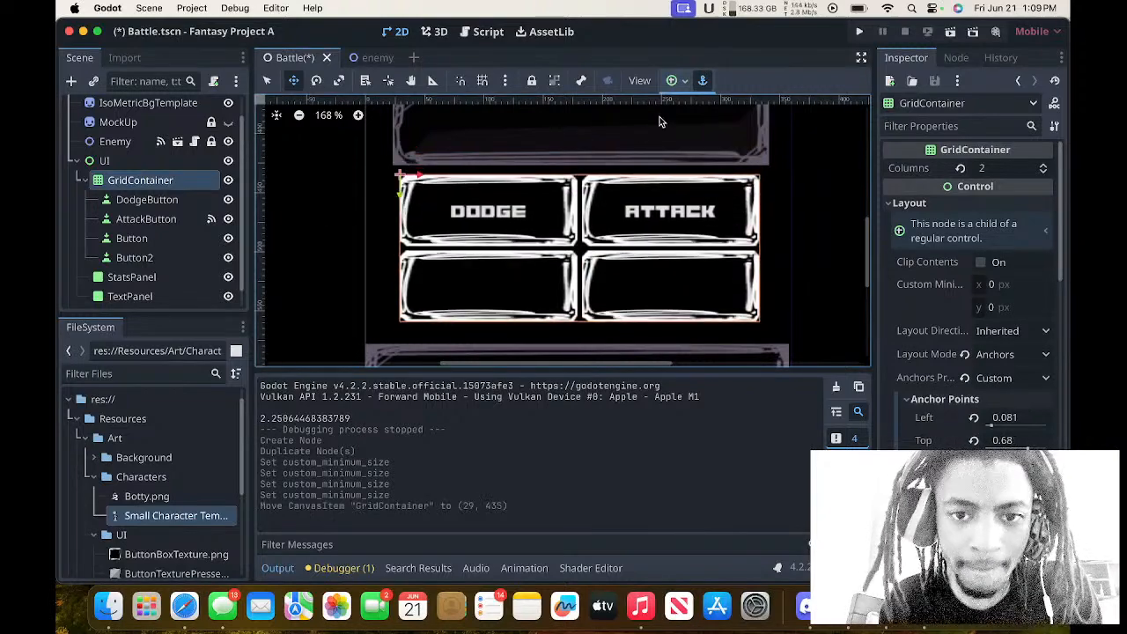
{"action": "left_click", "coordinate": [858, 32]}
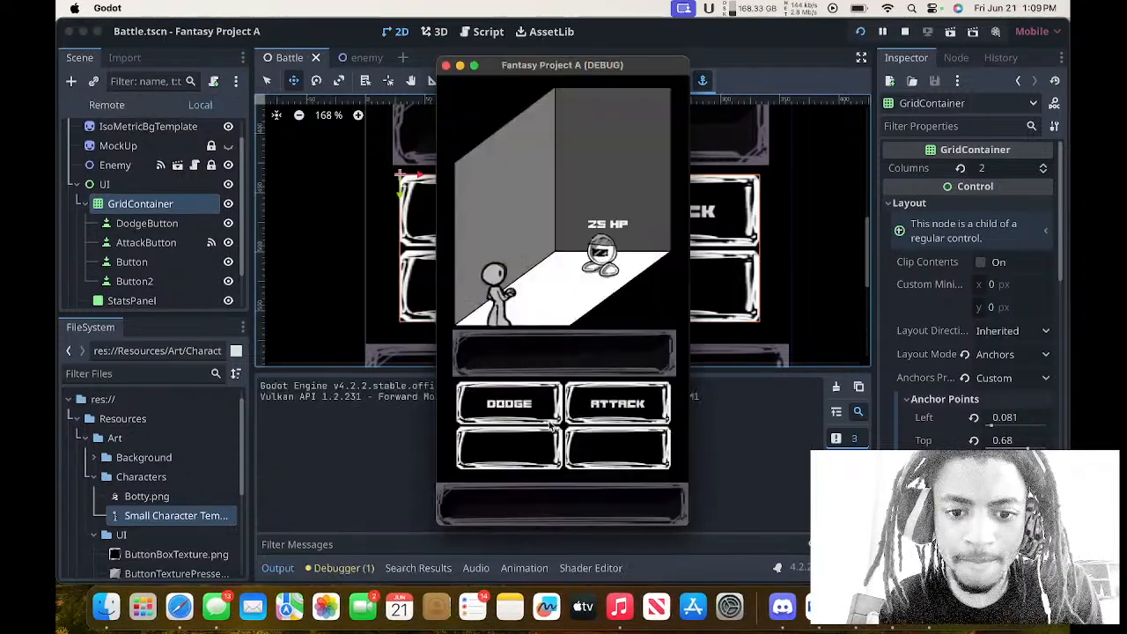
Test the ATTACK button repeatedly against the enemy in the running game.
{"action": "left_click", "coordinate": [613, 404]}
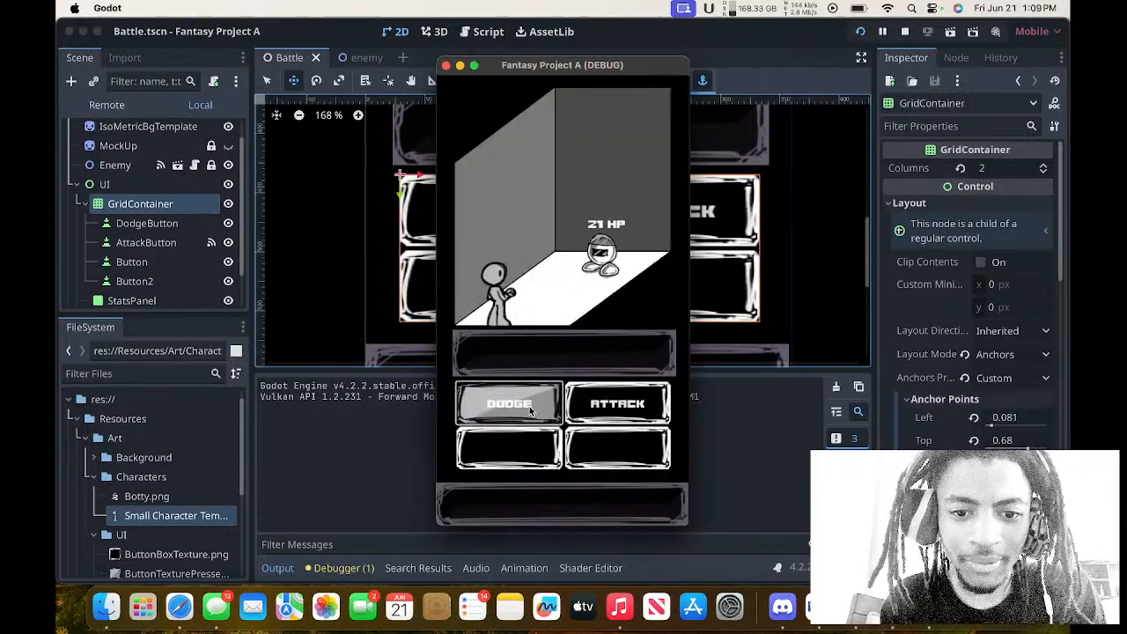
{"action": "left_click", "coordinate": [577, 407]}
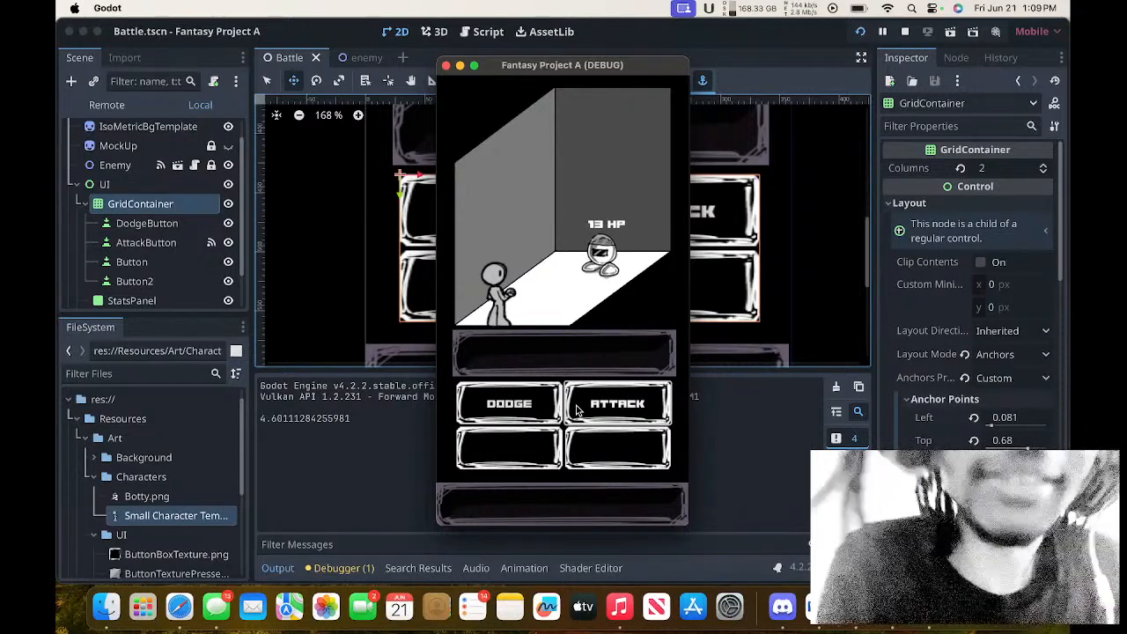
{"action": "left_click", "coordinate": [576, 407]}
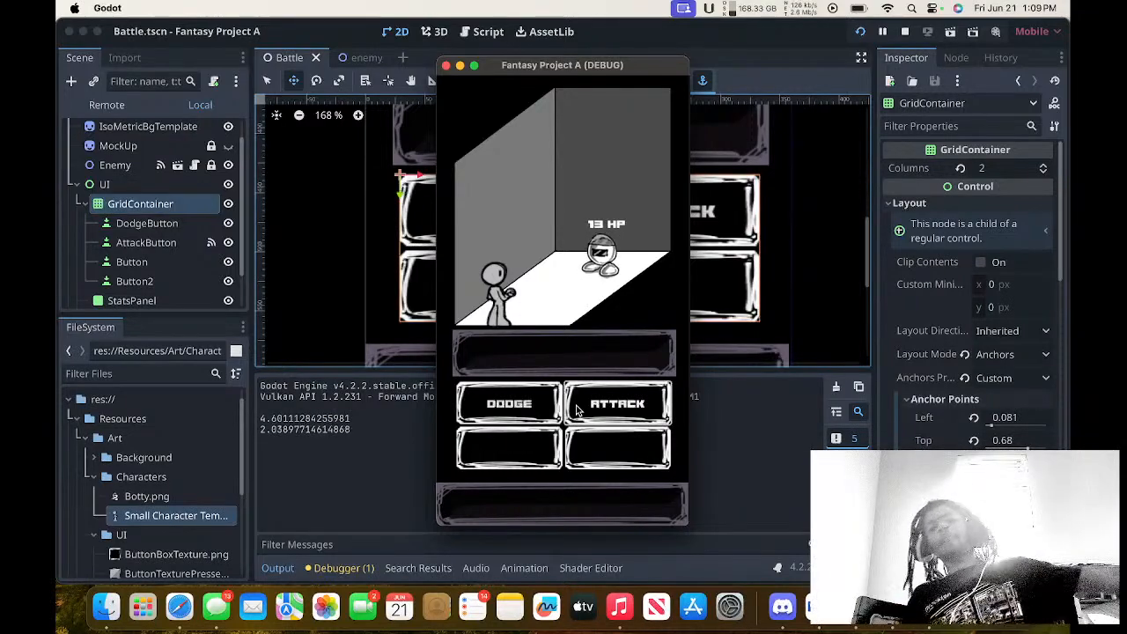
{"action": "left_click", "coordinate": [577, 410]}
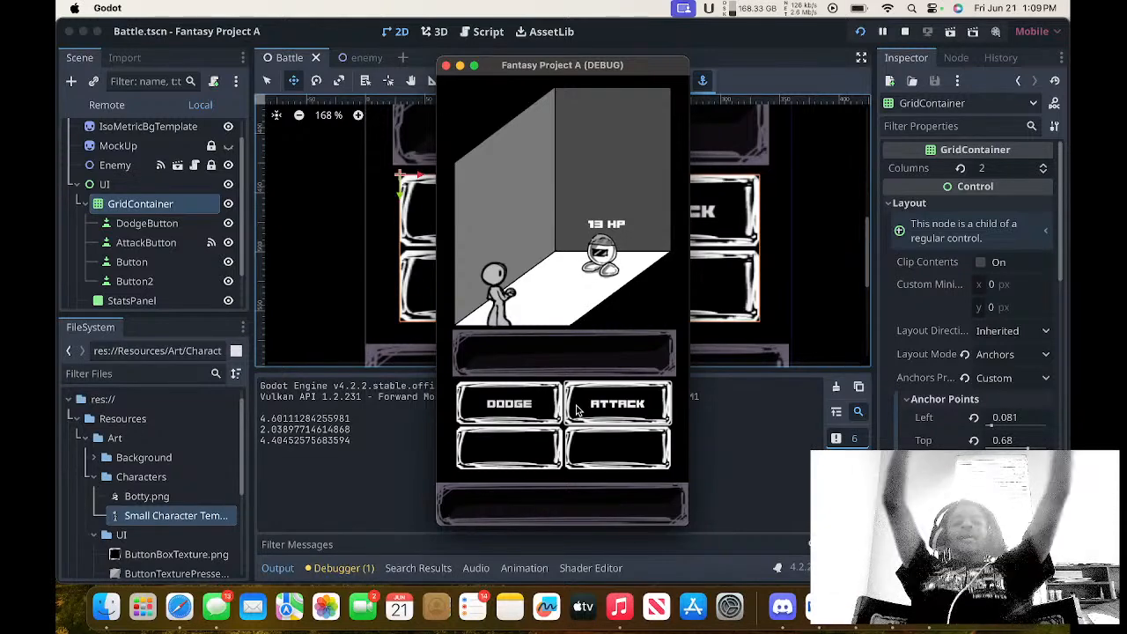
Switch to Discord and close its window to return to the running game.
{"action": "left_click", "coordinate": [782, 607]}
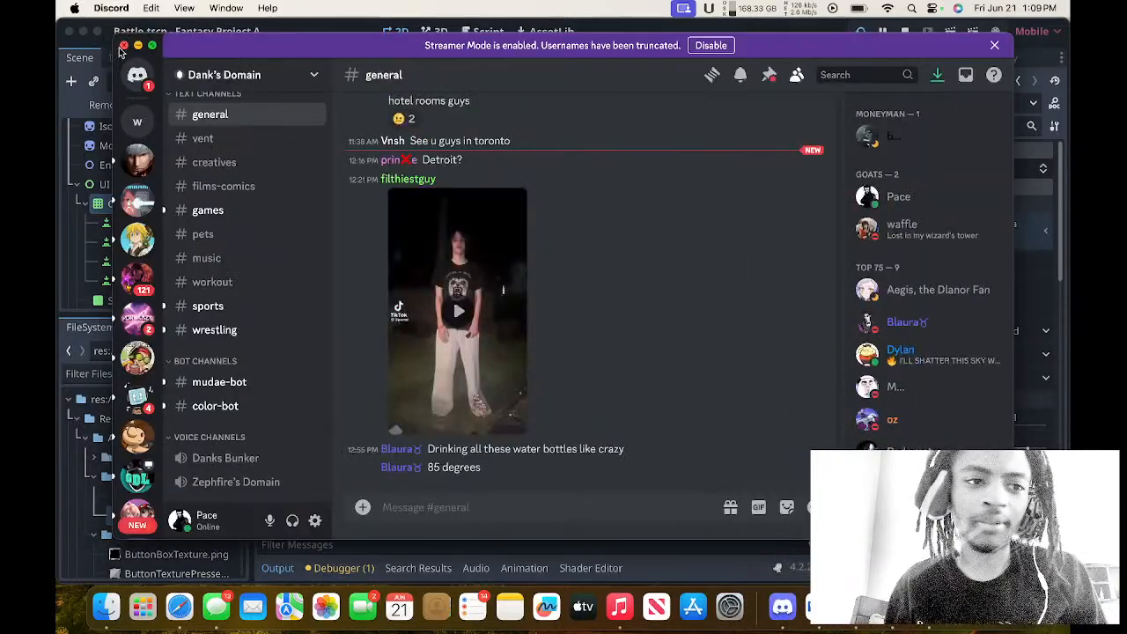
{"action": "left_click", "coordinate": [124, 46]}
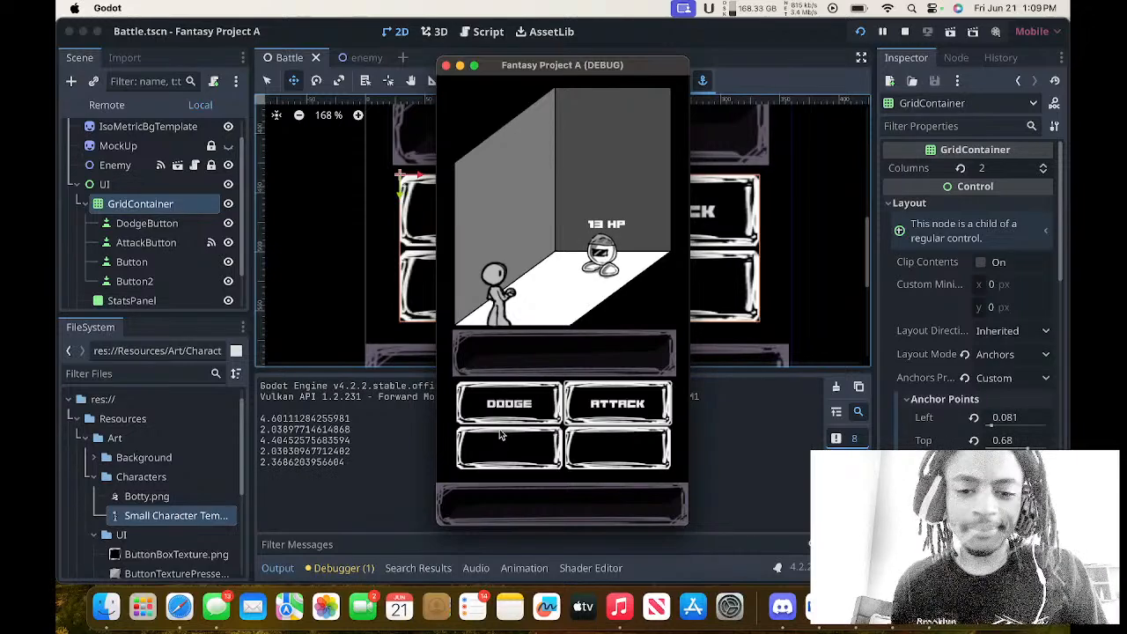
Keep attacking the enemy until it is defeated and close the running game.
{"action": "left_click", "coordinate": [579, 404]}
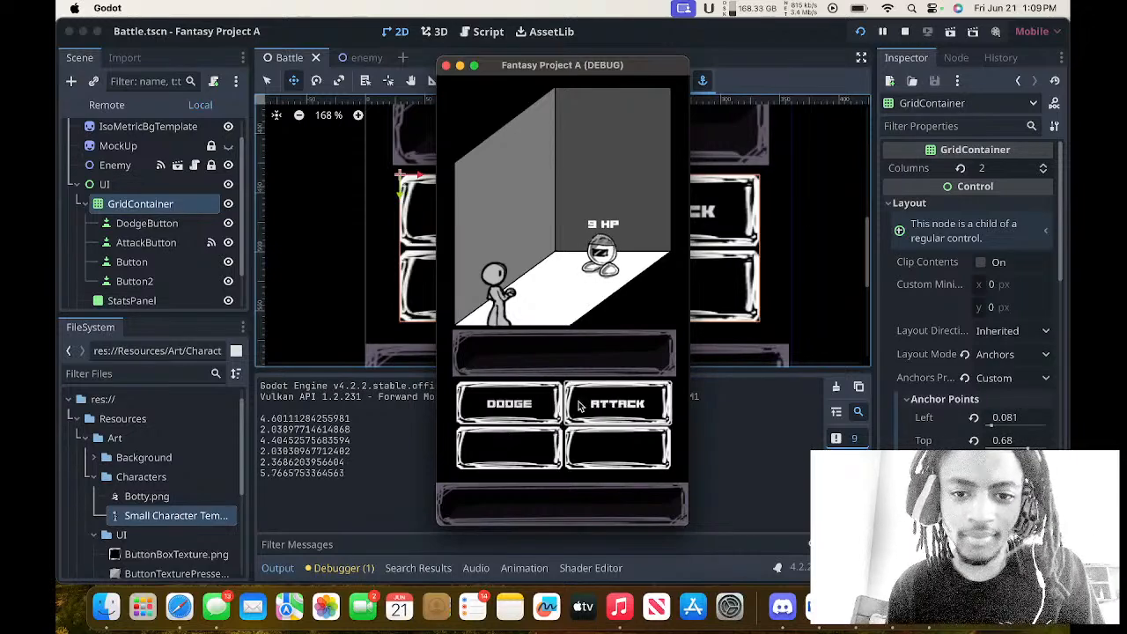
{"action": "left_click", "coordinate": [578, 404]}
{"action": "left_click", "coordinate": [579, 404]}
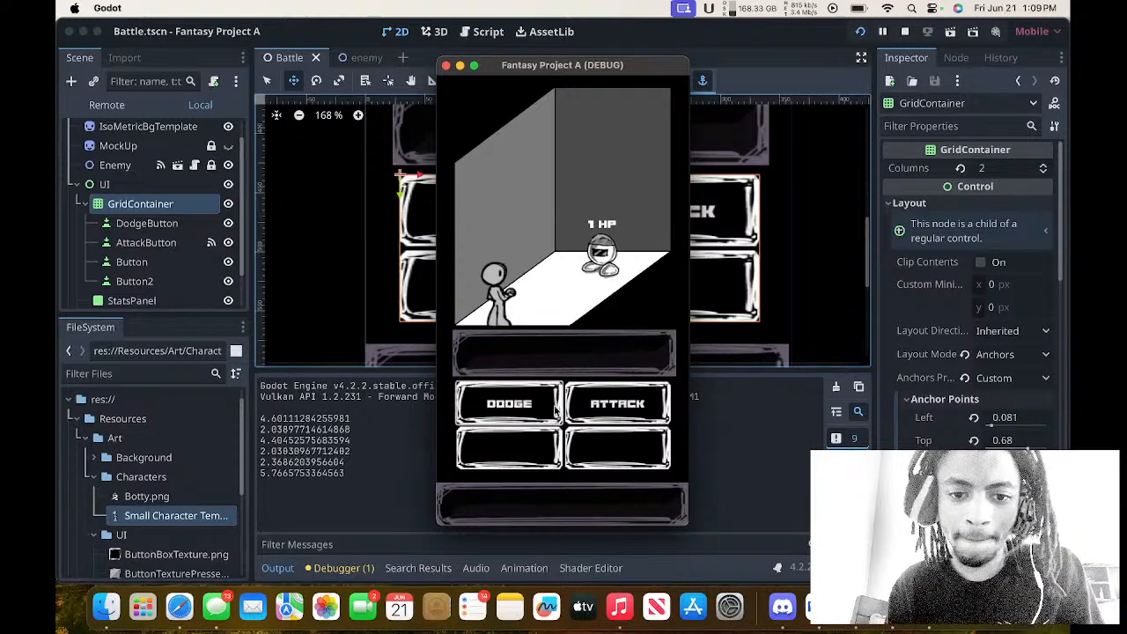
{"action": "left_click", "coordinate": [577, 410]}
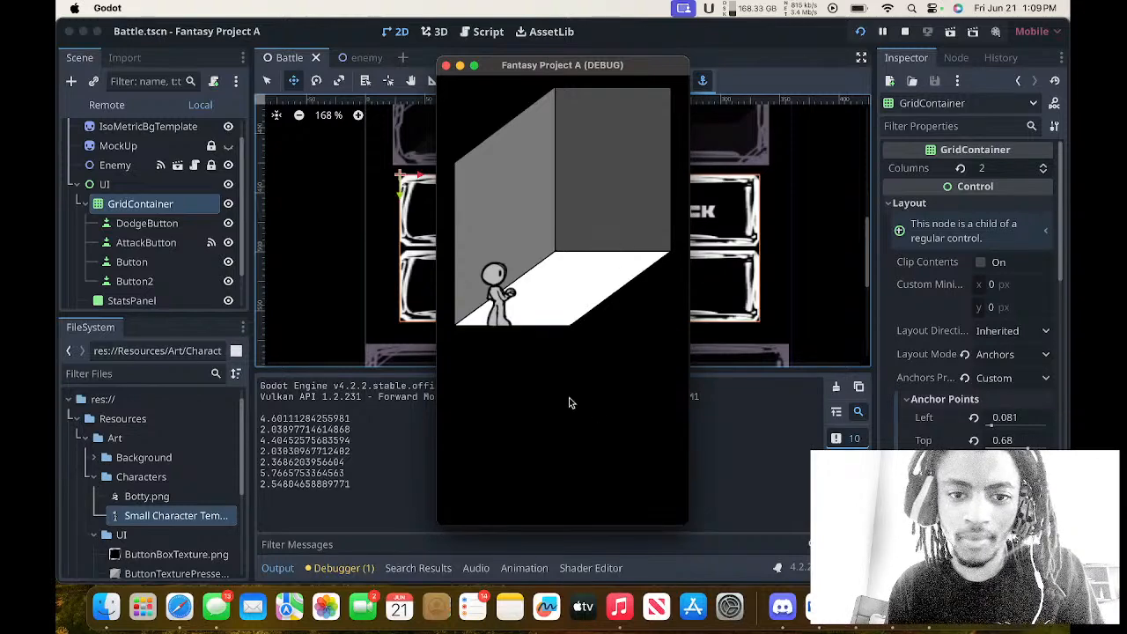
{"action": "left_click", "coordinate": [446, 65]}
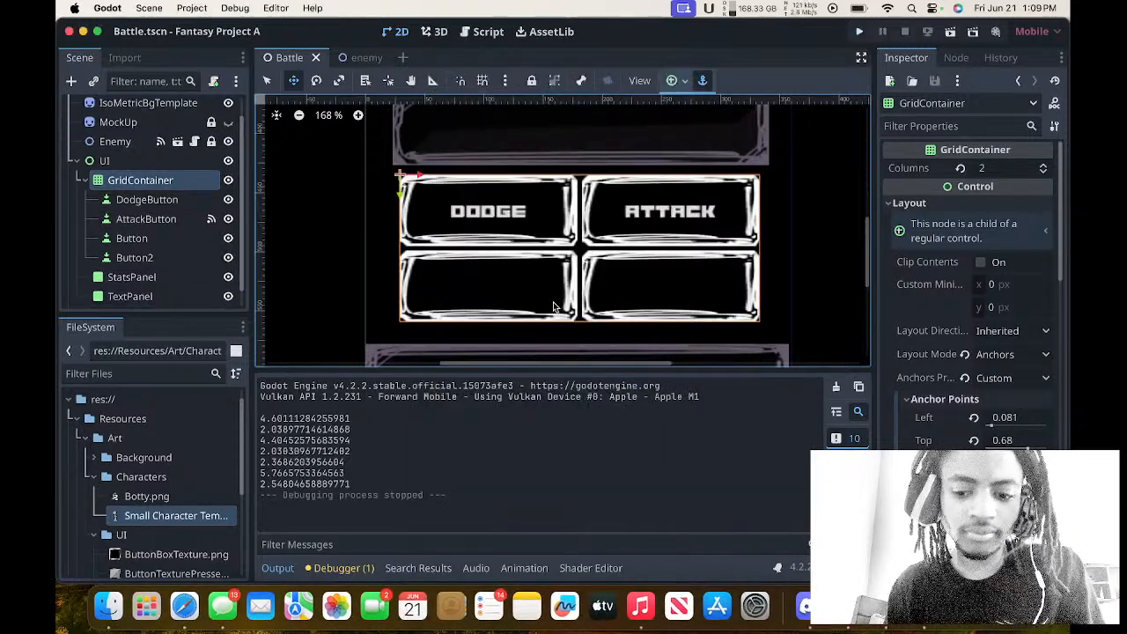
Quit Discord completely.
{"action": "right_click", "coordinate": [808, 616]}
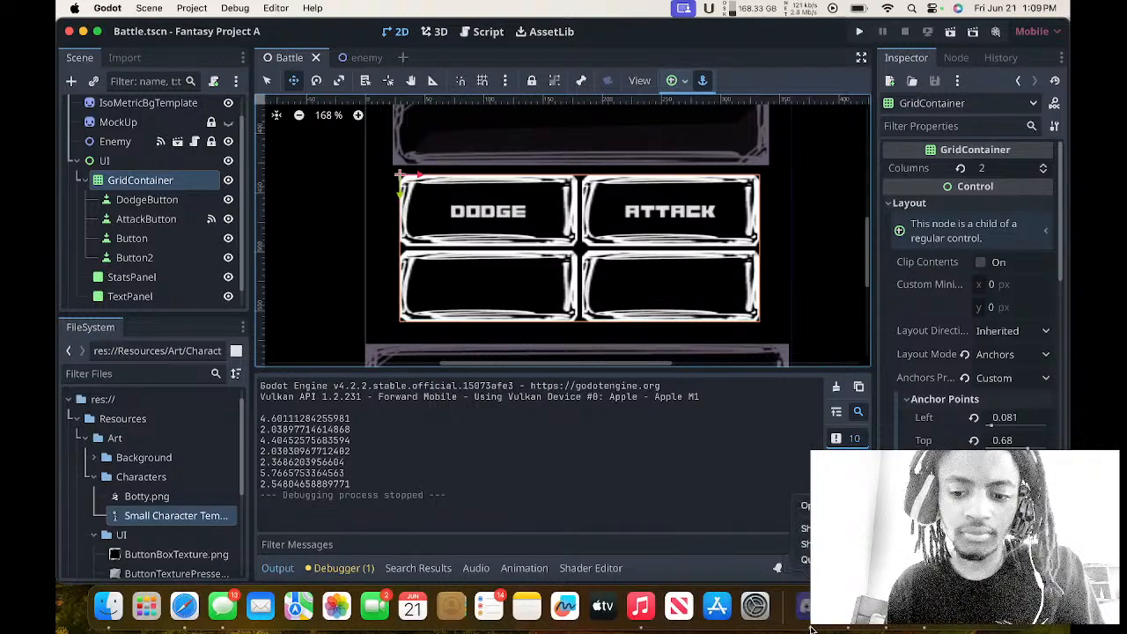
{"action": "left_click", "coordinate": [805, 561]}
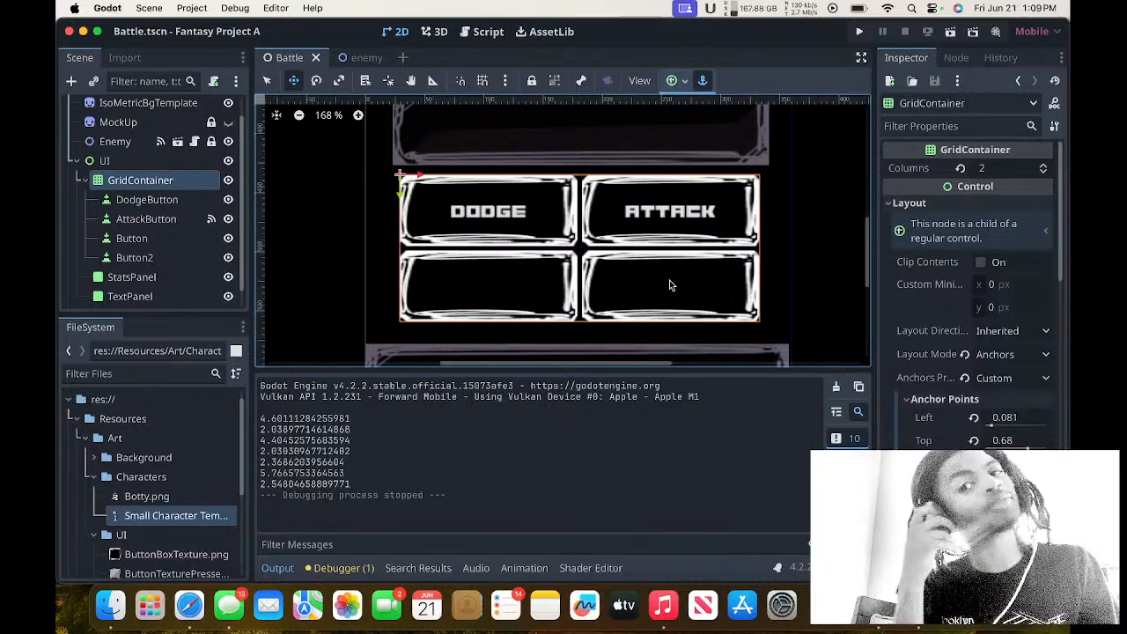
Look through the GridContainer's properties from layout and transform down to mouse and theme settings, collapsing the Anchor Points group.
{"action": "scroll", "coordinate": [633, 275], "scroll_direction": "up", "scroll_amount": 2}
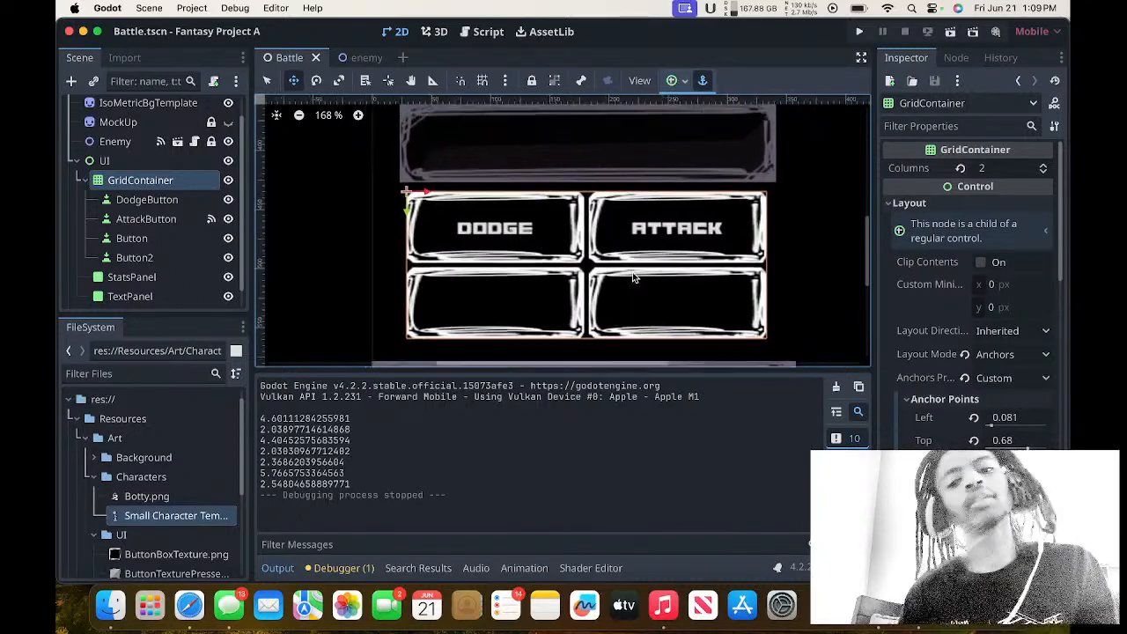
{"action": "scroll", "coordinate": [632, 277], "scroll_direction": "down", "scroll_amount": 3}
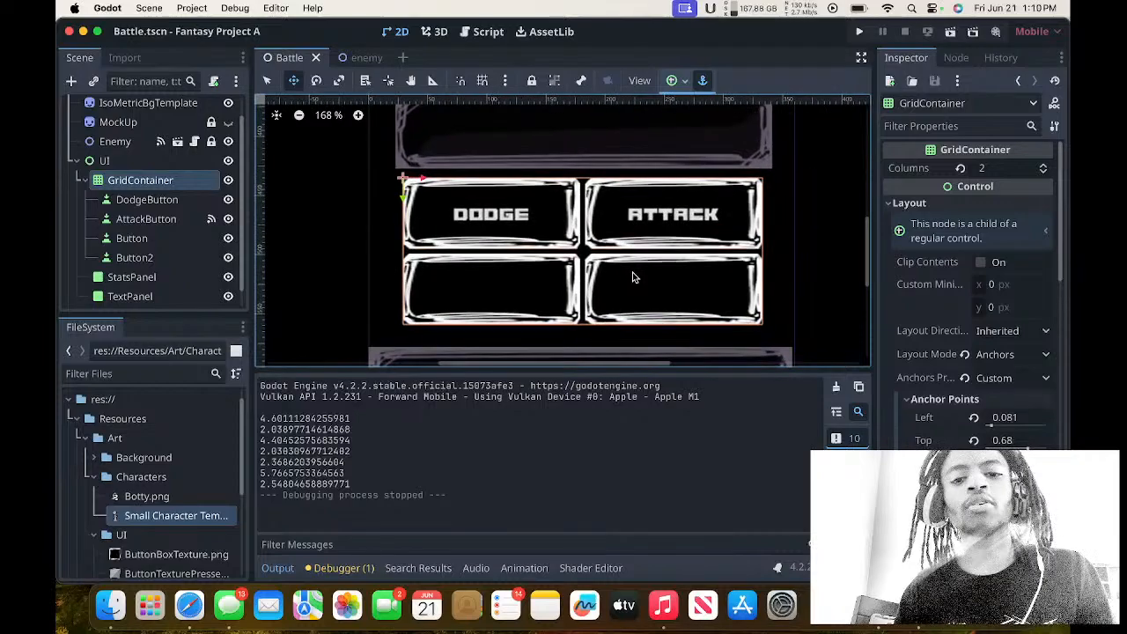
{"action": "scroll", "coordinate": [936, 325], "scroll_direction": "down", "scroll_amount": 5}
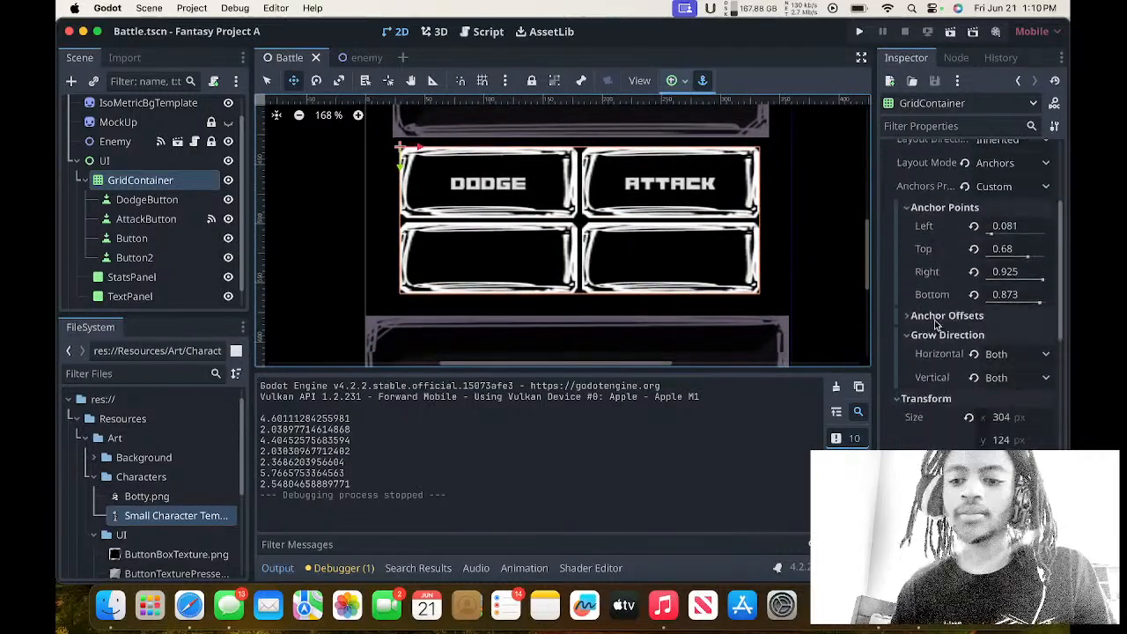
{"action": "left_click", "coordinate": [943, 203]}
{"action": "scroll", "coordinate": [939, 352], "scroll_direction": "down", "scroll_amount": 5}
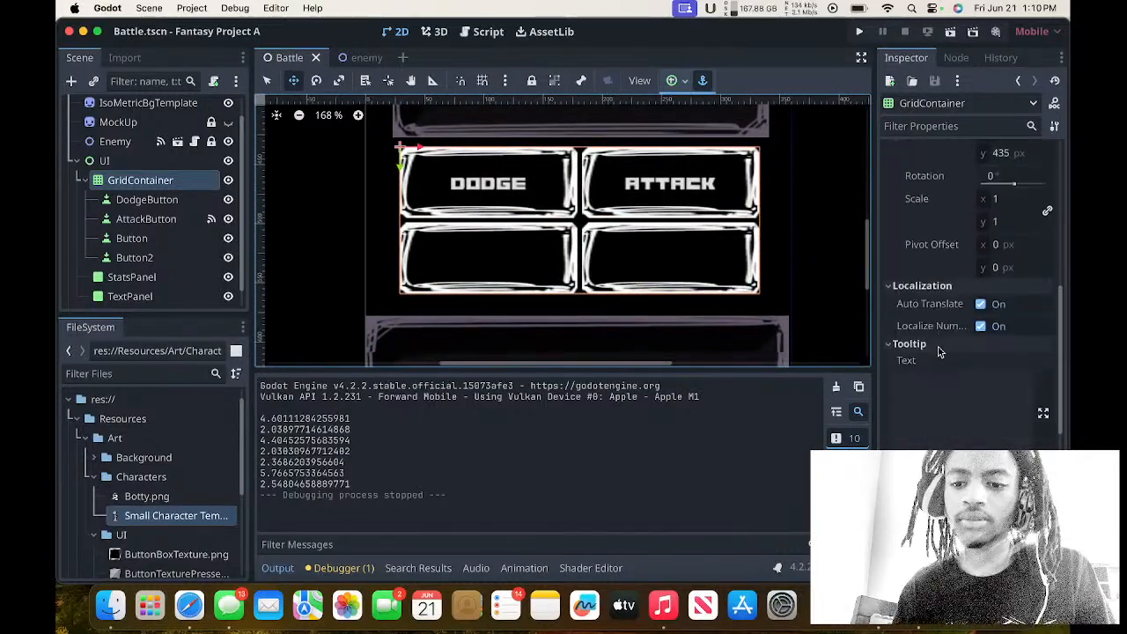
{"action": "scroll", "coordinate": [939, 352], "scroll_direction": "down", "scroll_amount": 8}
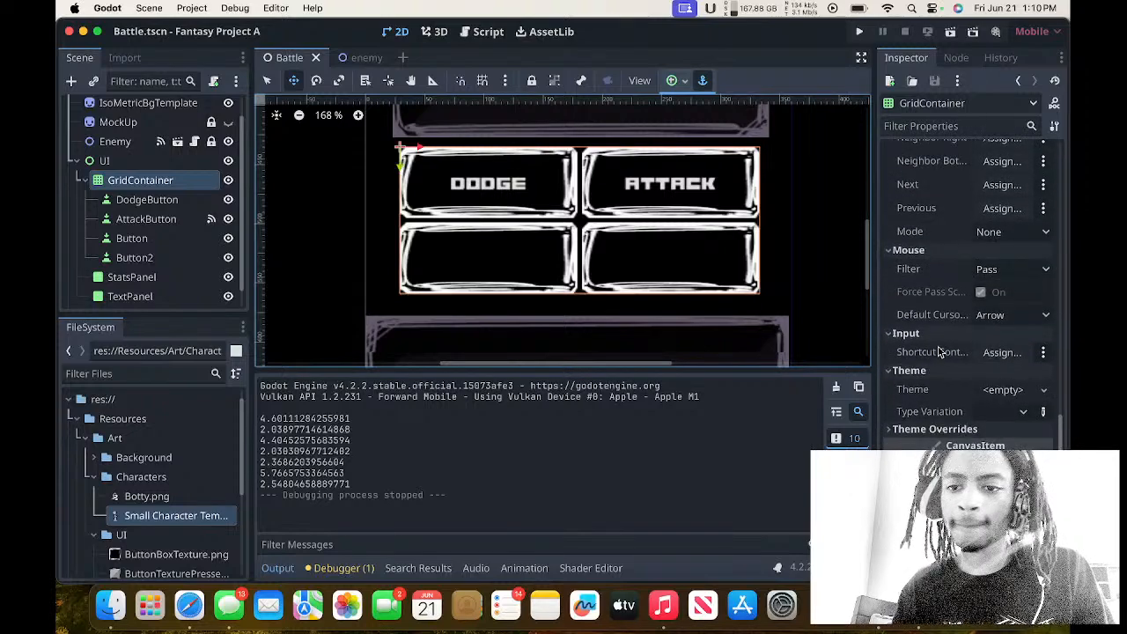
{"action": "scroll", "coordinate": [939, 353], "scroll_direction": "up", "scroll_amount": 10}
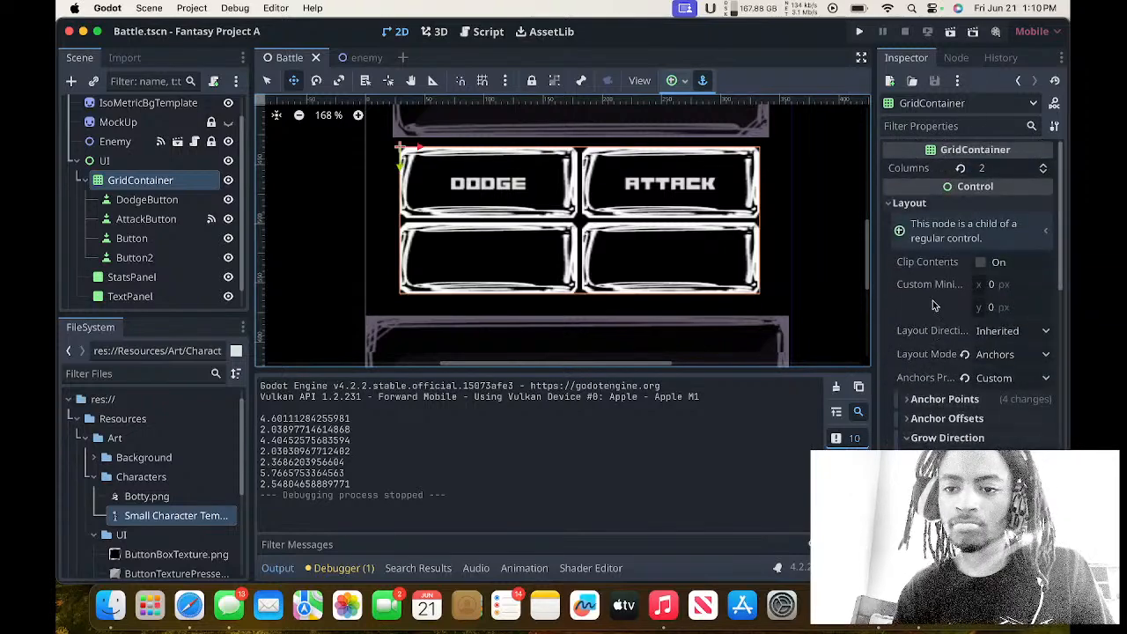
{"action": "scroll", "coordinate": [927, 309], "scroll_direction": "down", "scroll_amount": 3}
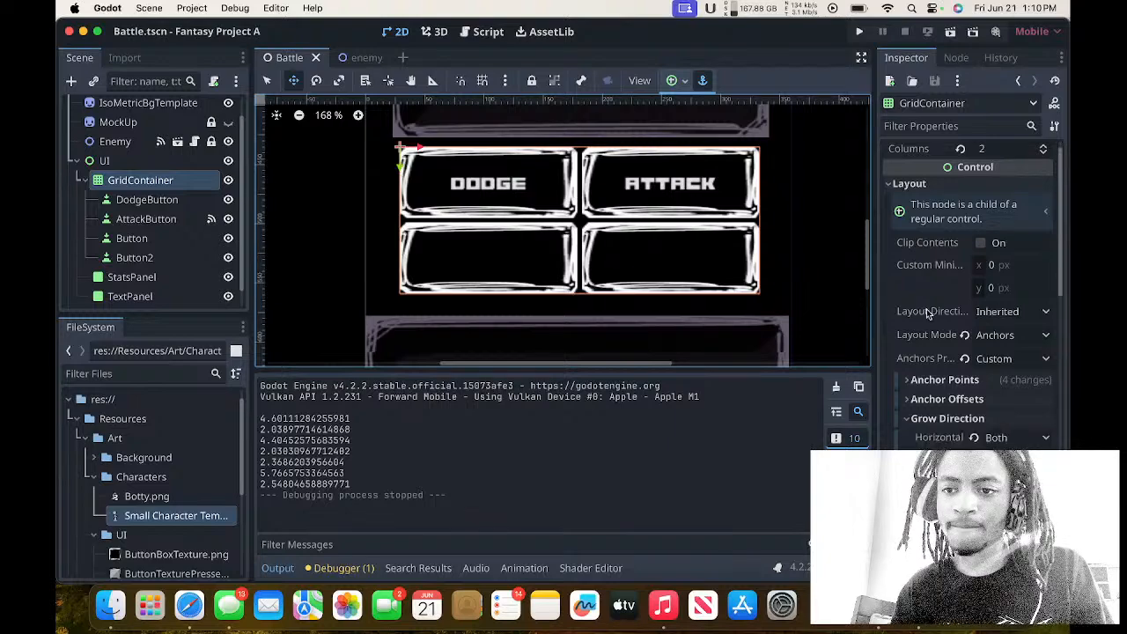
{"action": "scroll", "coordinate": [927, 311], "scroll_direction": "up", "scroll_amount": 3}
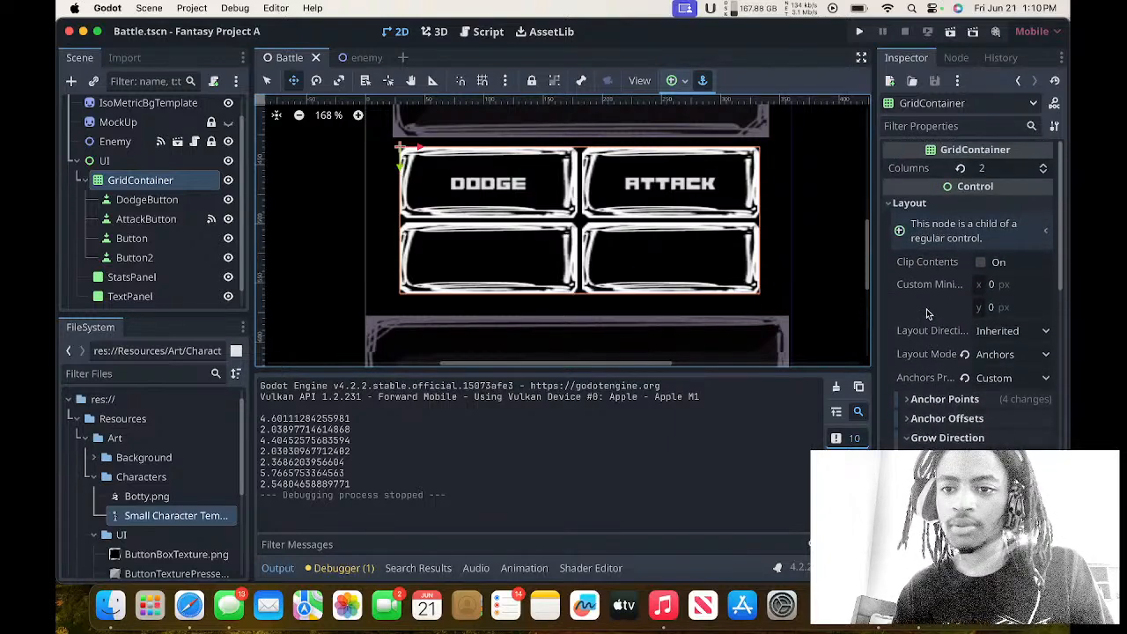
Collapse the GridContainer's Localization, Grow Direction and Transform property groups, keeping Layout expanded.
{"action": "left_click", "coordinate": [889, 202]}
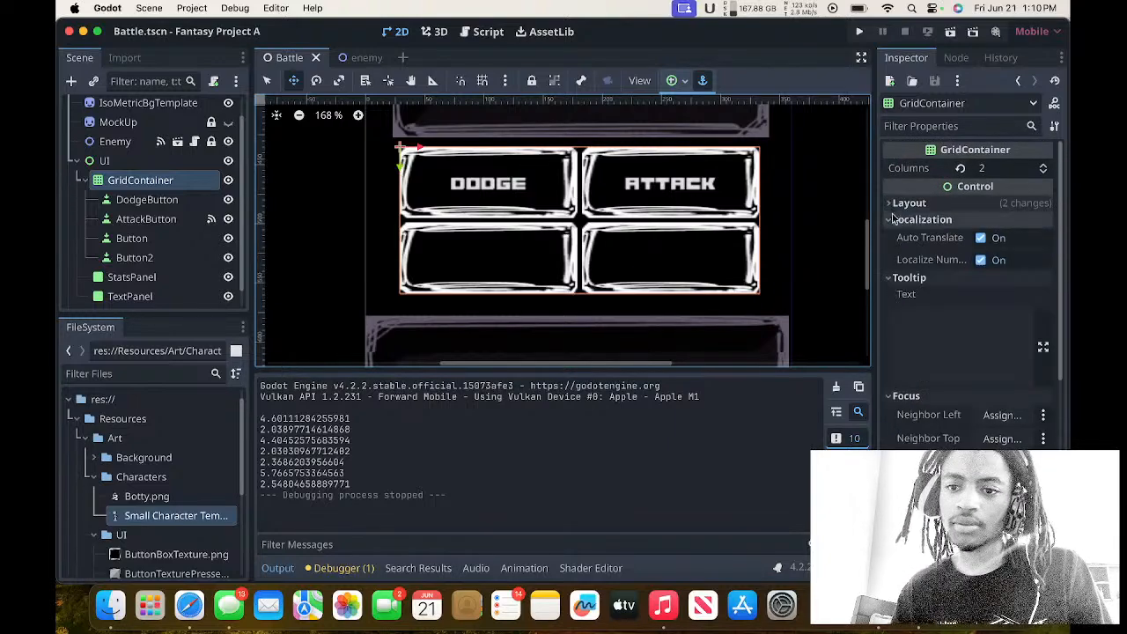
{"action": "left_click", "coordinate": [894, 221]}
{"action": "left_click", "coordinate": [889, 203]}
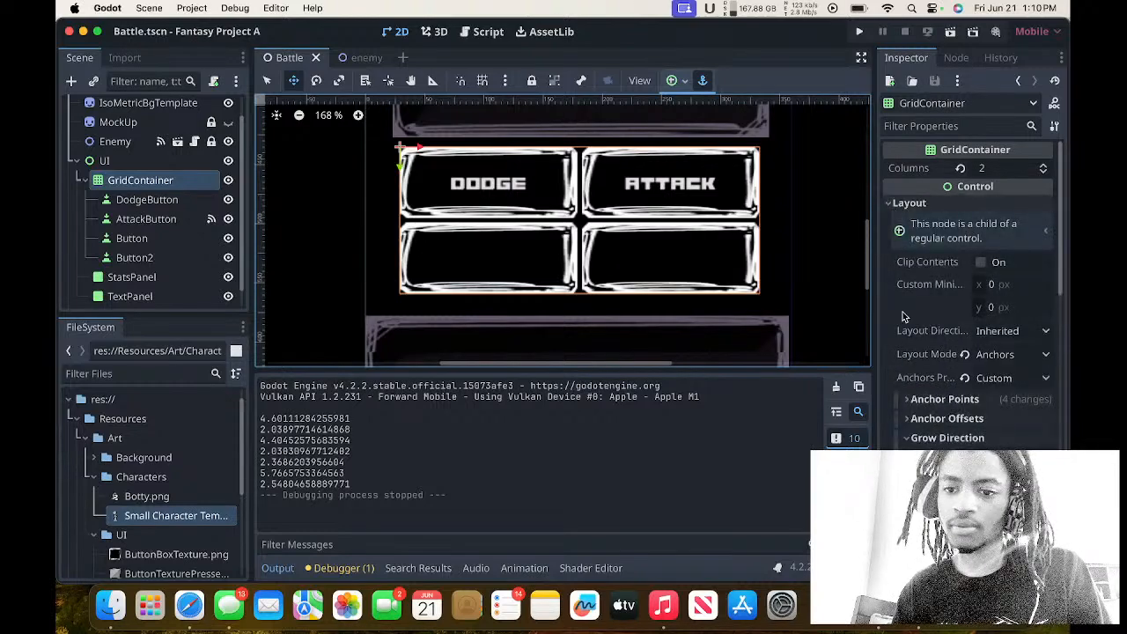
{"action": "left_click", "coordinate": [916, 437]}
{"action": "scroll", "coordinate": [922, 397], "scroll_direction": "down", "scroll_amount": 2}
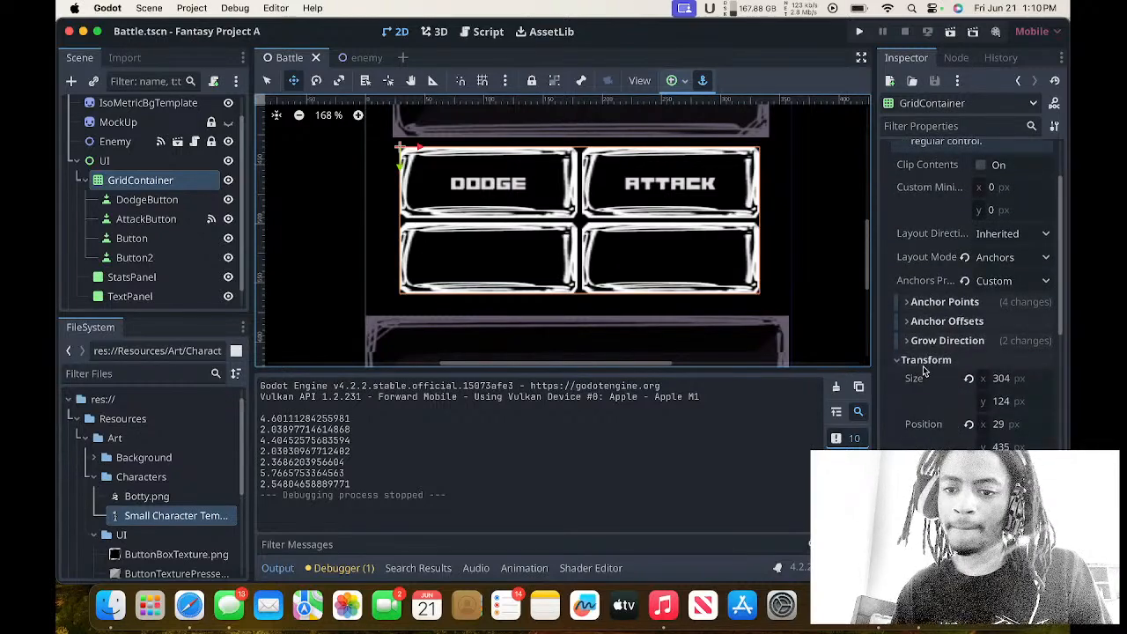
{"action": "left_click", "coordinate": [922, 362]}
{"action": "left_click", "coordinate": [920, 379]}
{"action": "left_click", "coordinate": [920, 379]}
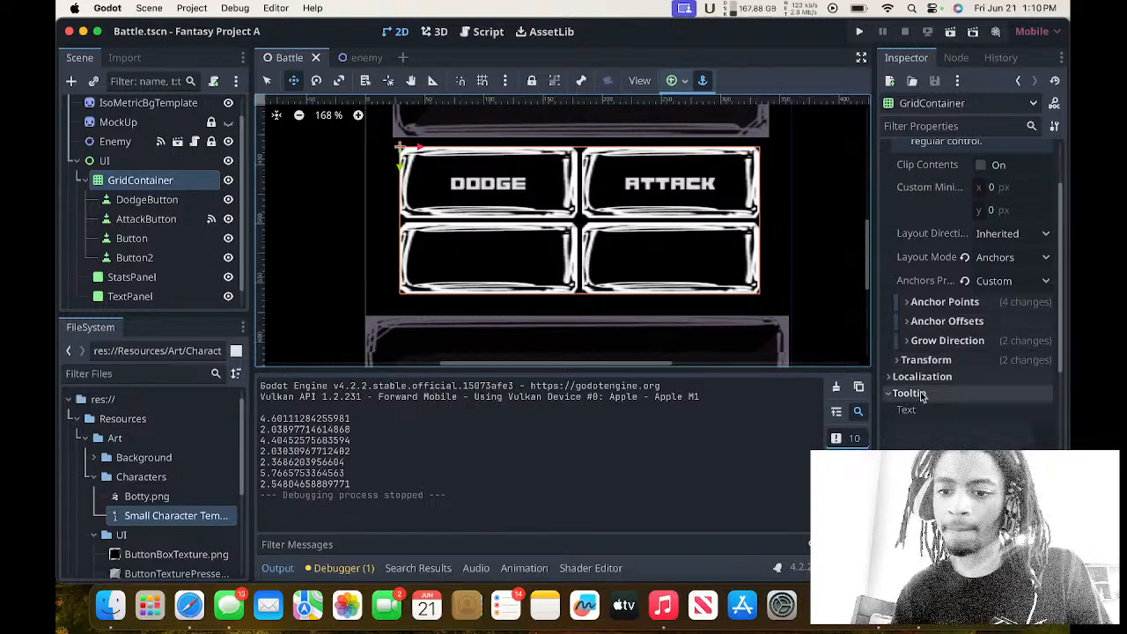
{"action": "scroll", "coordinate": [920, 392], "scroll_direction": "up", "scroll_amount": 2}
{"action": "scroll", "coordinate": [922, 397], "scroll_direction": "down", "scroll_amount": 1}
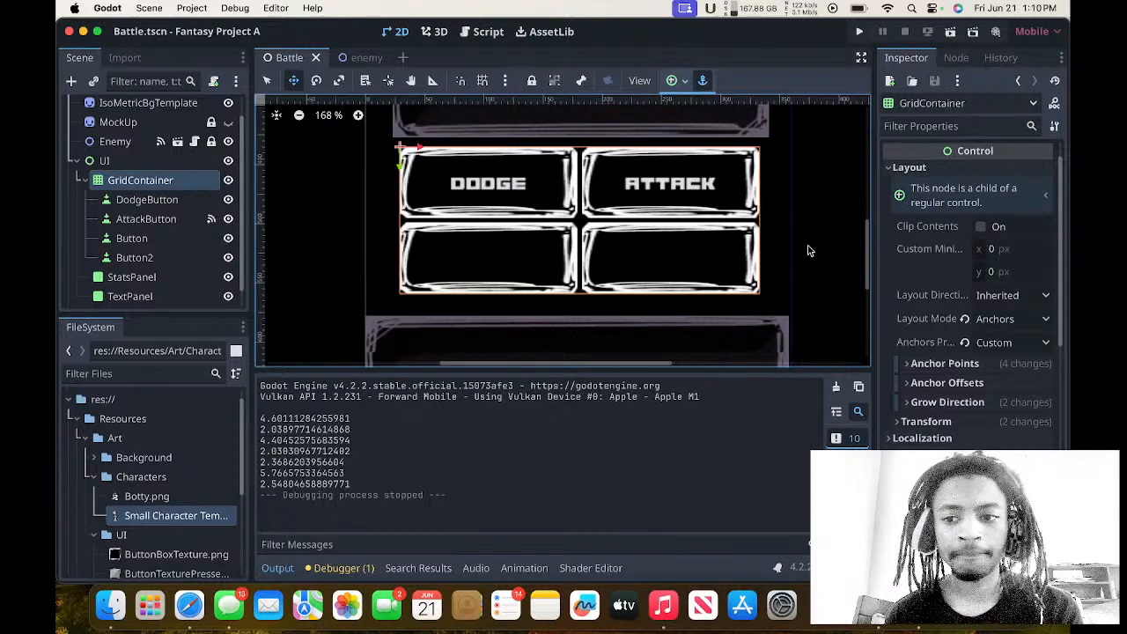
Try the GridContainer's layout mode as Position and set it back to Anchors.
{"action": "scroll", "coordinate": [934, 242], "scroll_direction": "up", "scroll_amount": 2}
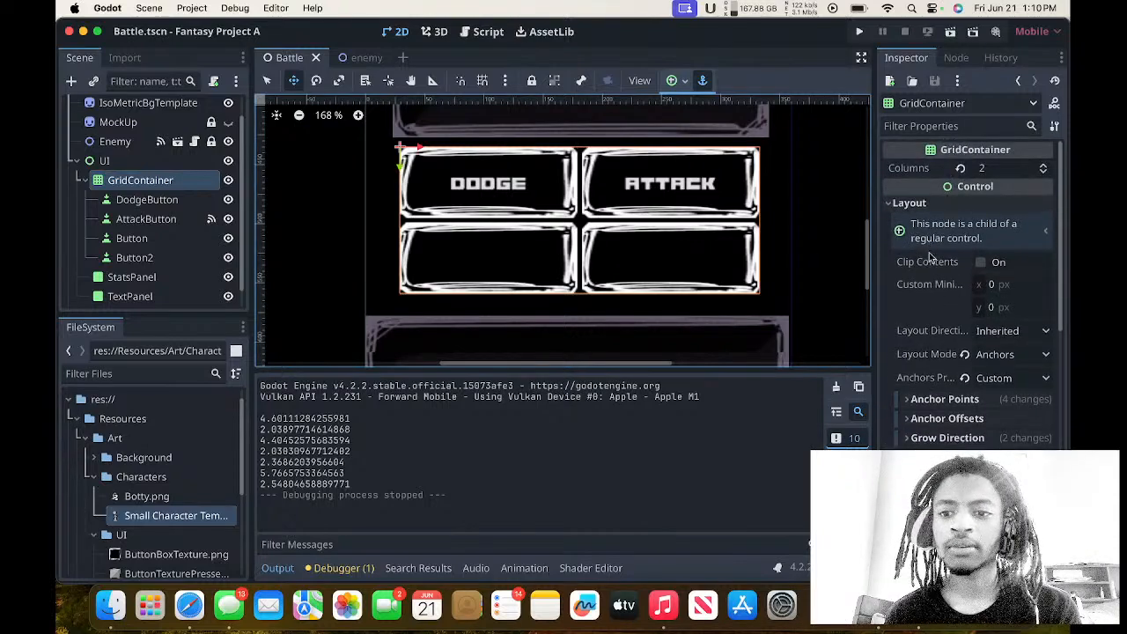
{"action": "scroll", "coordinate": [930, 264], "scroll_direction": "down", "scroll_amount": 3}
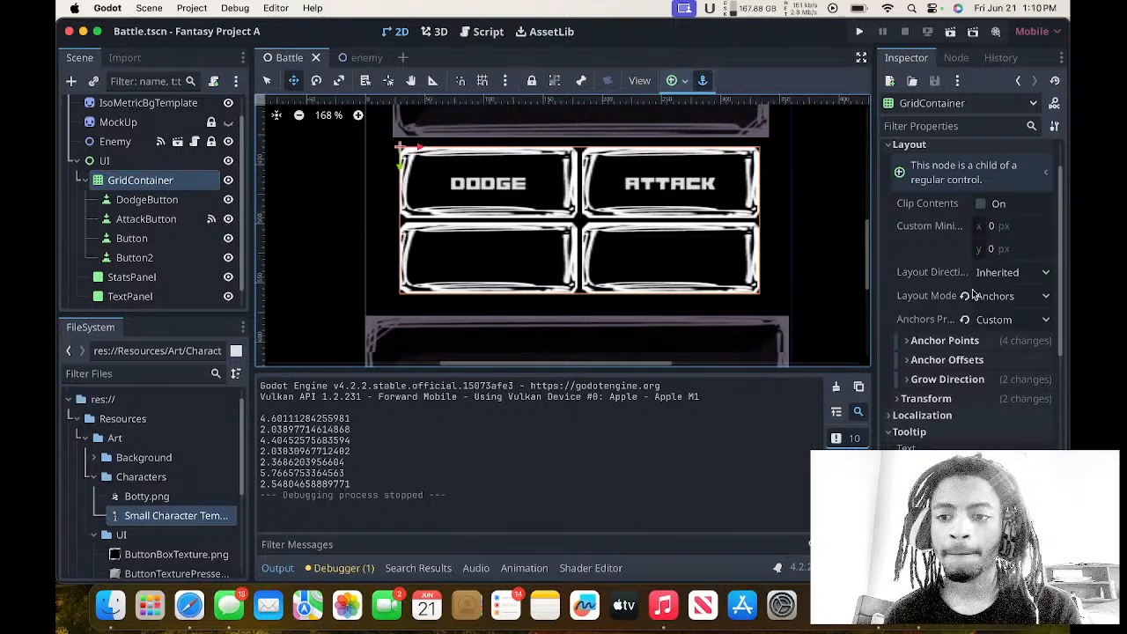
{"action": "left_click", "coordinate": [1000, 297]}
{"action": "left_click", "coordinate": [913, 300]}
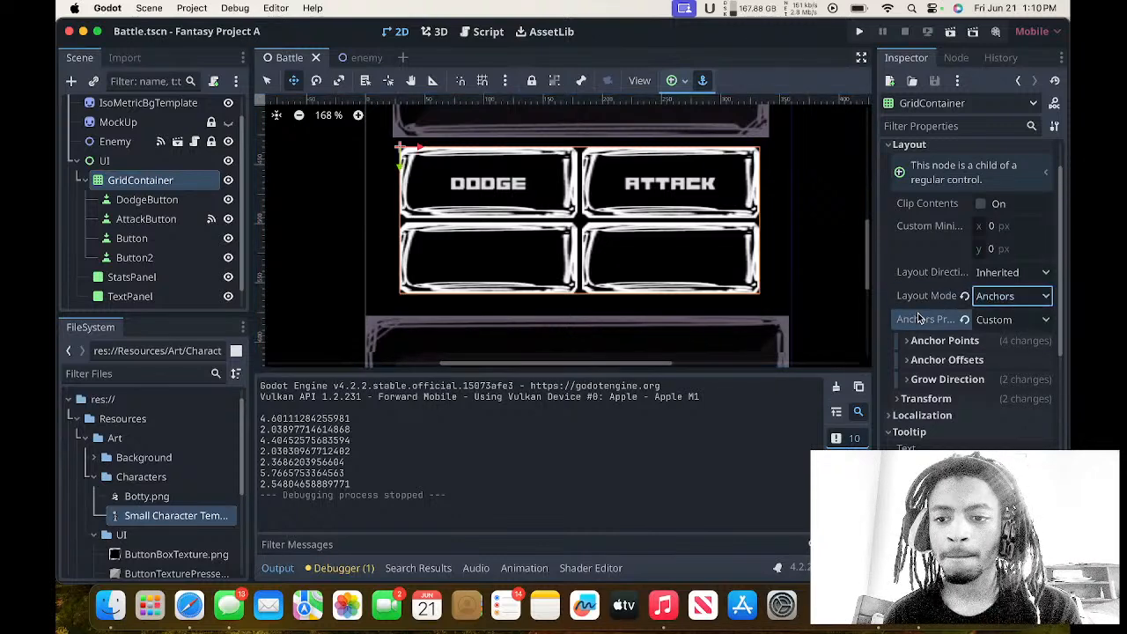
{"action": "left_click", "coordinate": [1002, 303]}
{"action": "left_click", "coordinate": [1007, 318]}
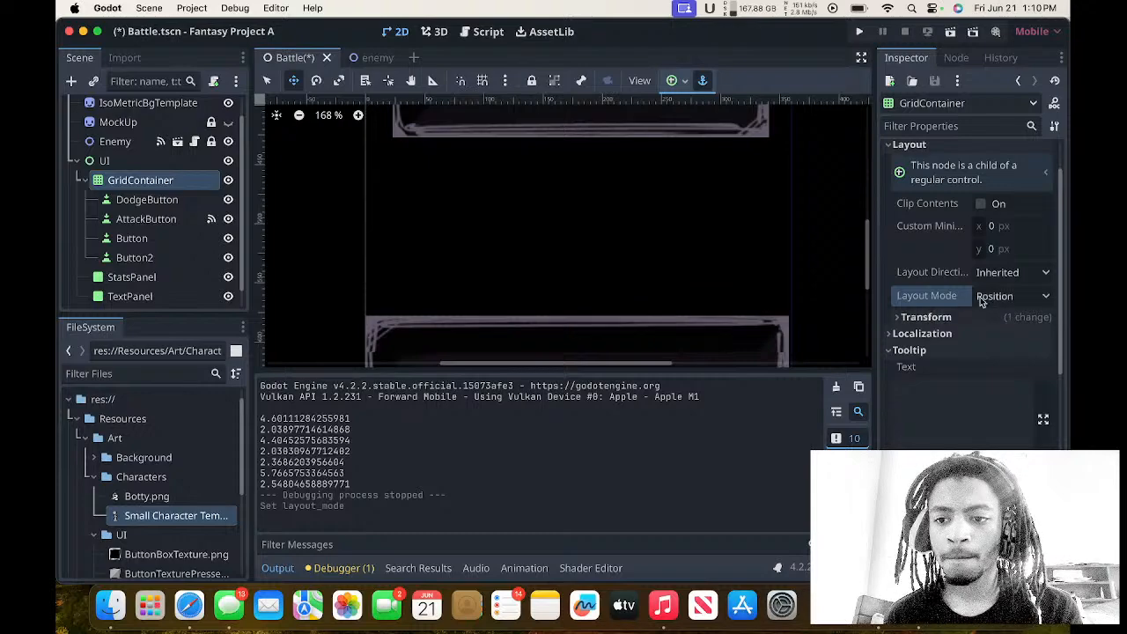
{"action": "left_click", "coordinate": [983, 300]}
{"action": "left_click", "coordinate": [999, 338]}
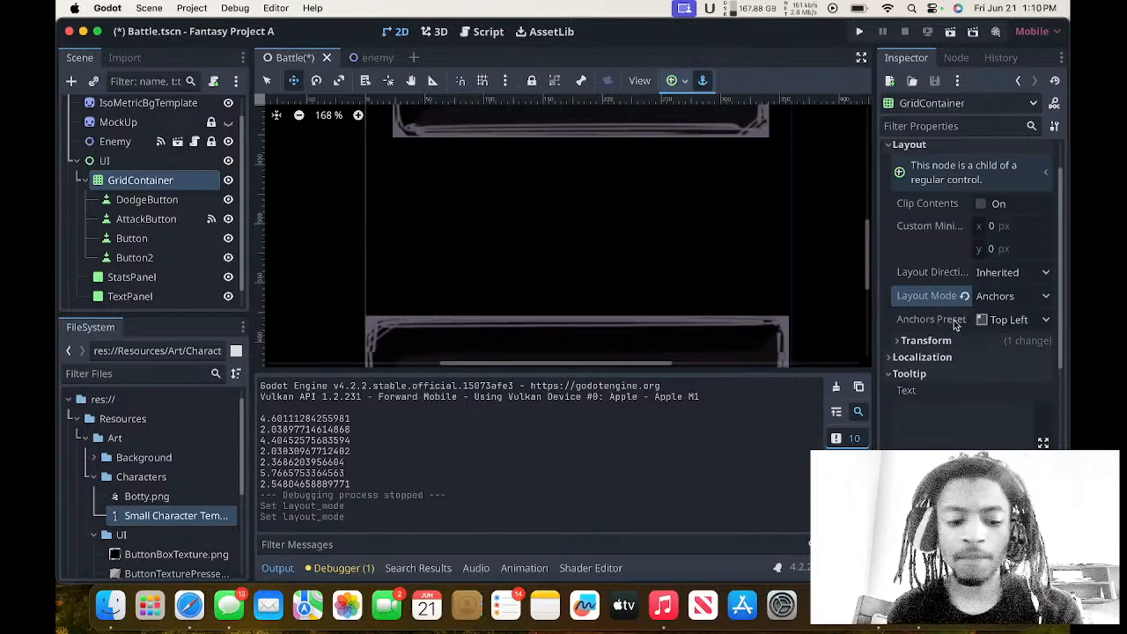
Undo both layout mode changes and the GridContainer's last move.
{"action": "key", "text": "super+z"}
{"action": "key", "text": "super+z"}
{"action": "key", "text": "super+z"}
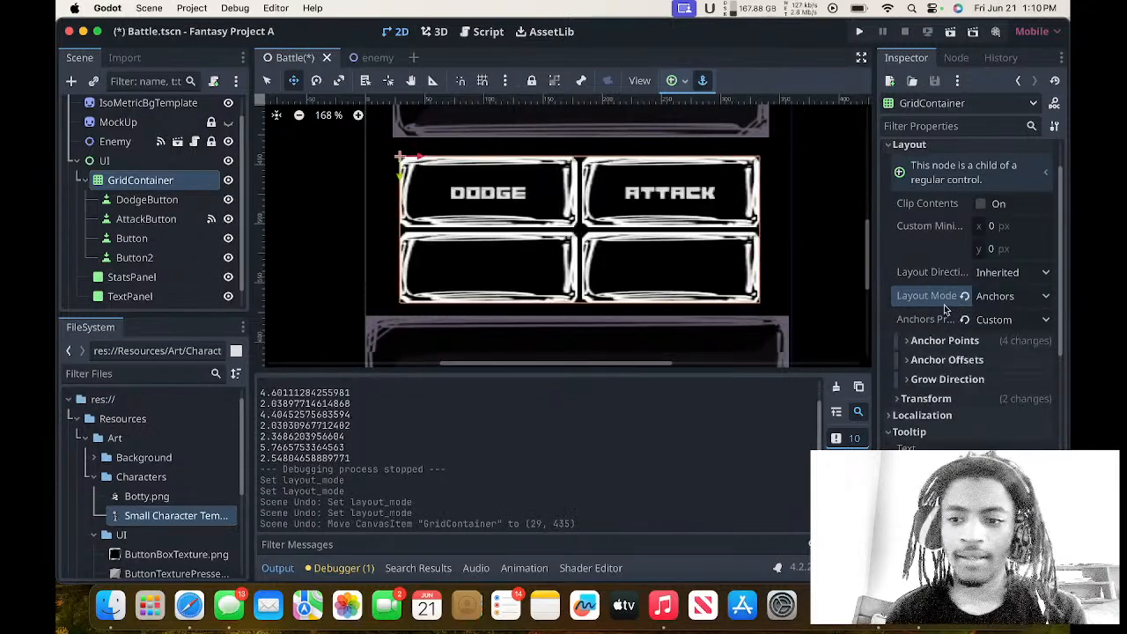
{"action": "scroll", "coordinate": [946, 308], "scroll_direction": "down", "scroll_amount": 5}
{"action": "scroll", "coordinate": [969, 229], "scroll_direction": "up", "scroll_amount": 5}
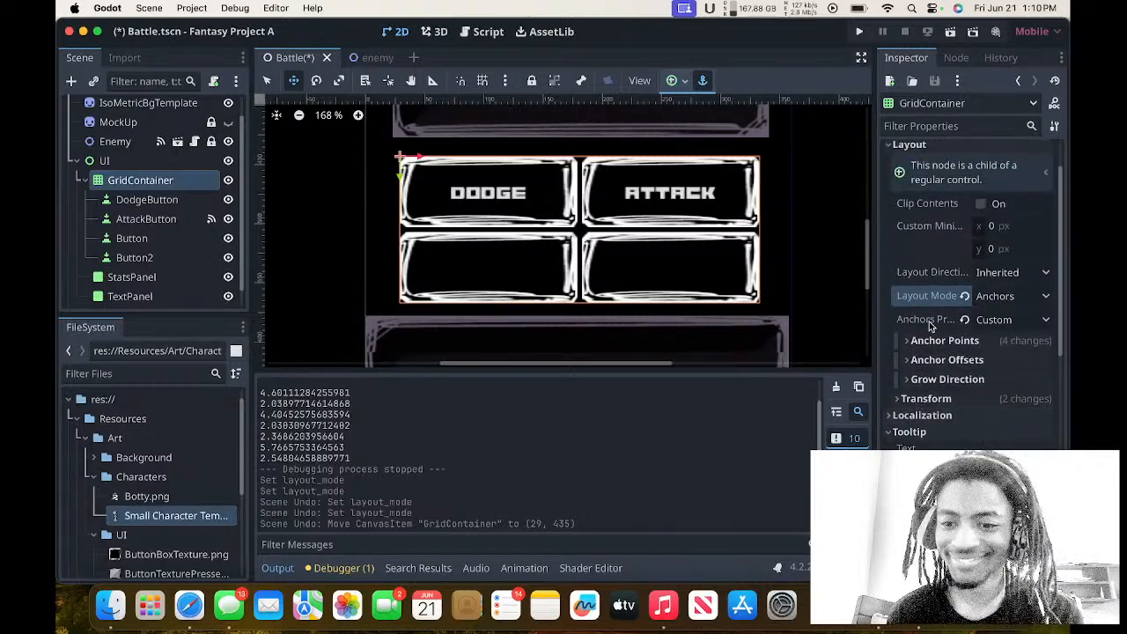
{"action": "left_click", "coordinate": [995, 321]}
{"action": "left_click", "coordinate": [916, 314]}
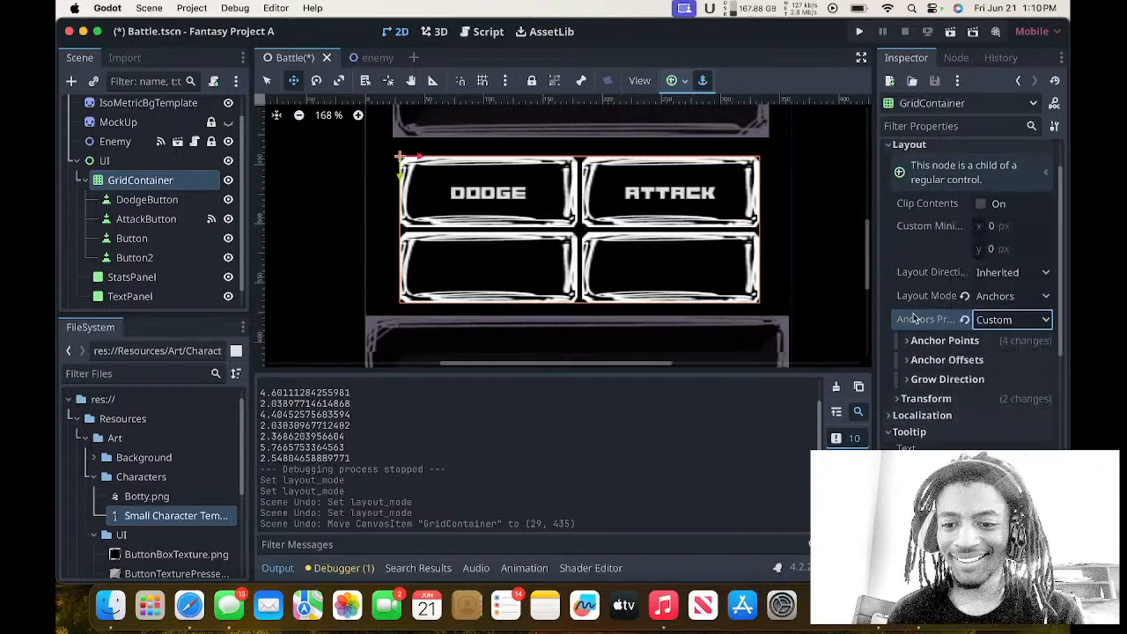
{"action": "left_click", "coordinate": [1018, 320]}
{"action": "left_click", "coordinate": [926, 308]}
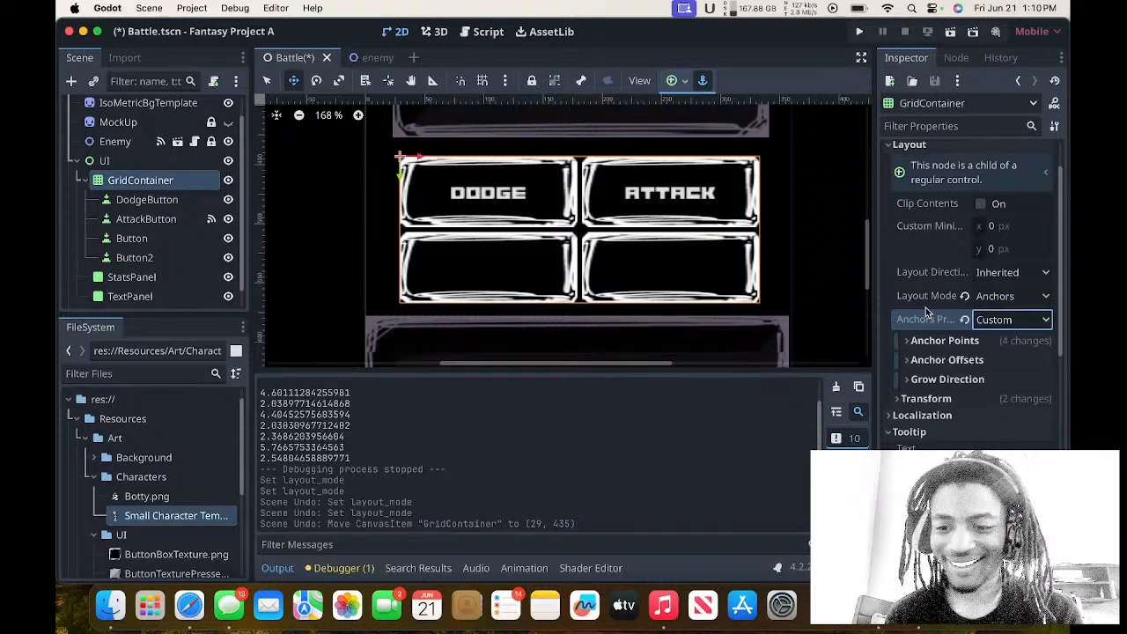
Expand the GridContainer's Anchor Offsets, nudge the left offset and return it to 0 px.
{"action": "left_click", "coordinate": [954, 359]}
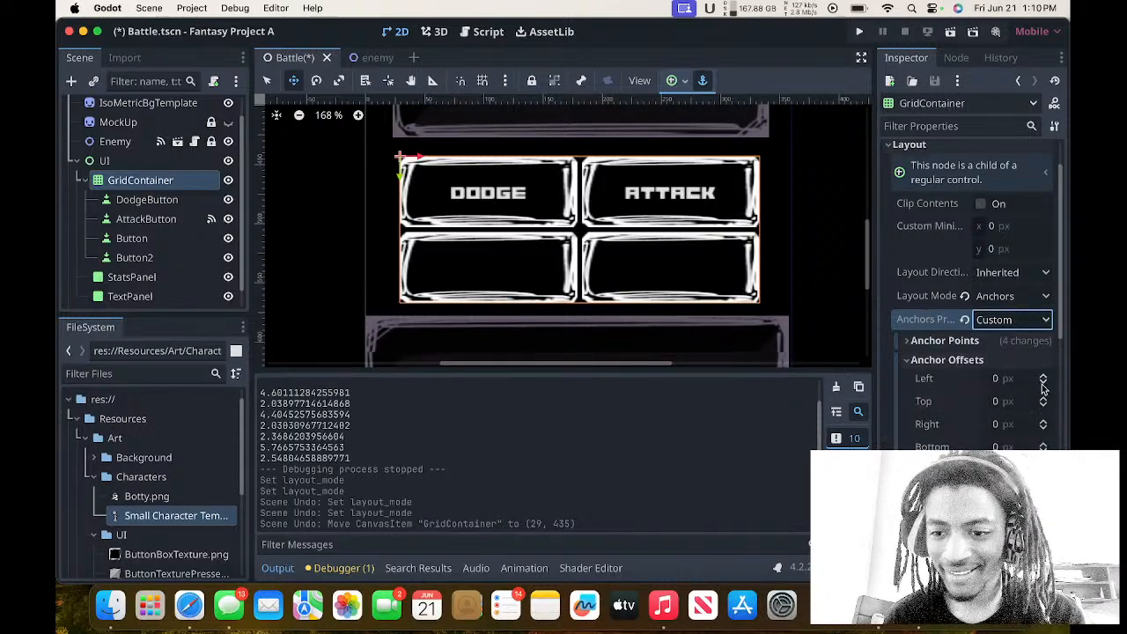
{"action": "double_click", "coordinate": [1044, 387]}
{"action": "left_click", "coordinate": [974, 379]}
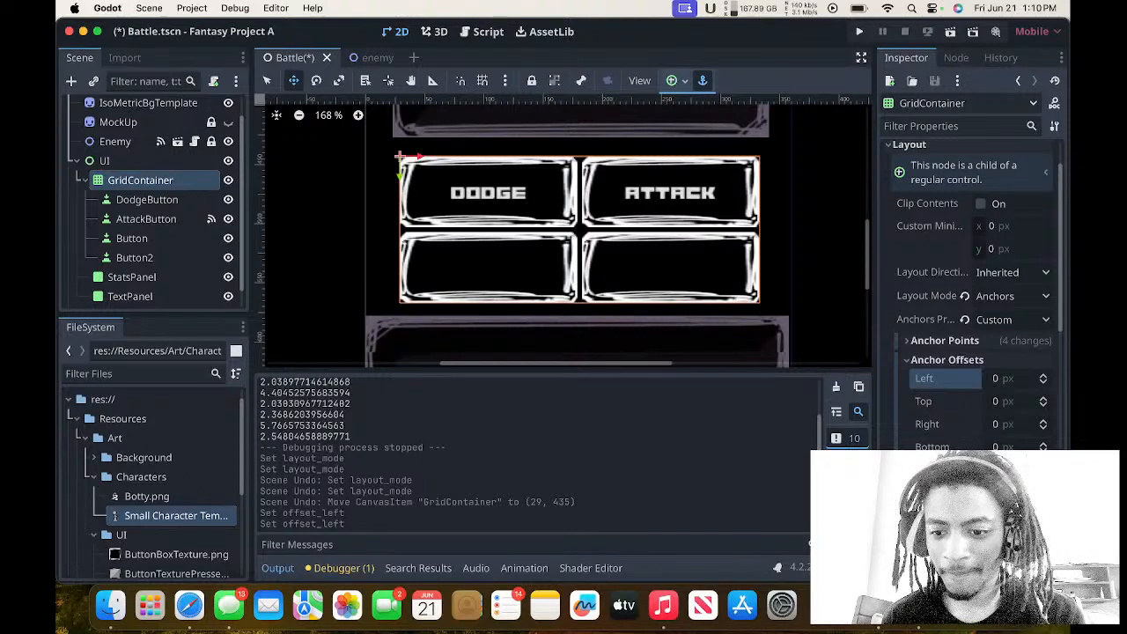
Inspect the GridContainer's horizontal grow direction options and its expanded Transform properties.
{"action": "scroll", "coordinate": [993, 428], "scroll_direction": "down", "scroll_amount": 2}
{"action": "left_click", "coordinate": [993, 426]}
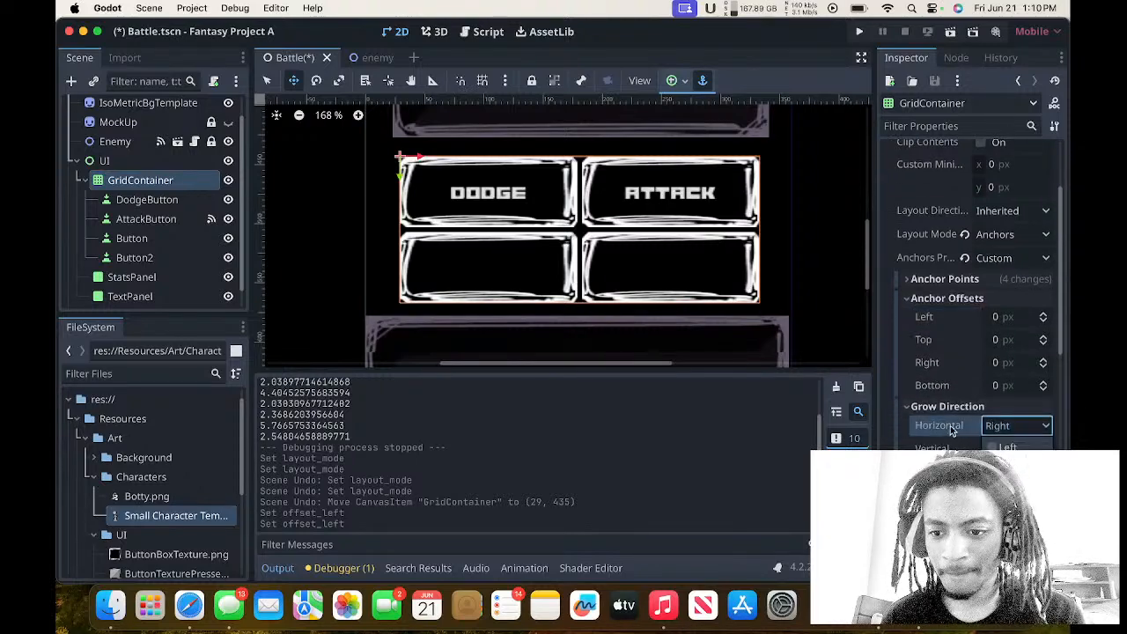
{"action": "scroll", "coordinate": [969, 431], "scroll_direction": "down", "scroll_amount": 1}
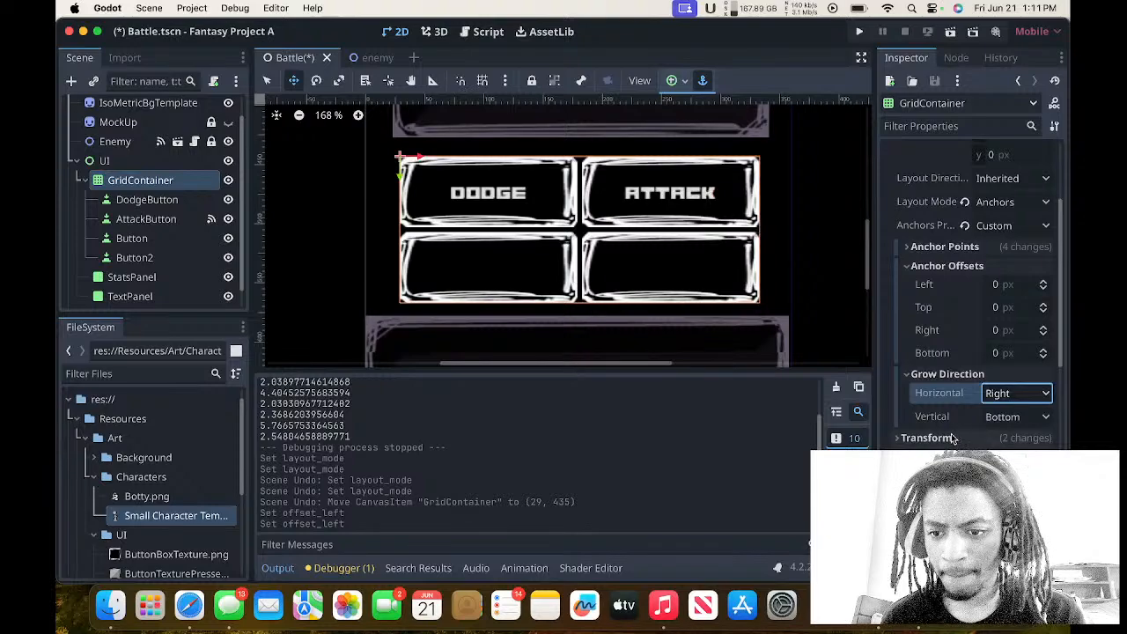
{"action": "left_click", "coordinate": [956, 437]}
{"action": "scroll", "coordinate": [952, 439], "scroll_direction": "down", "scroll_amount": 5}
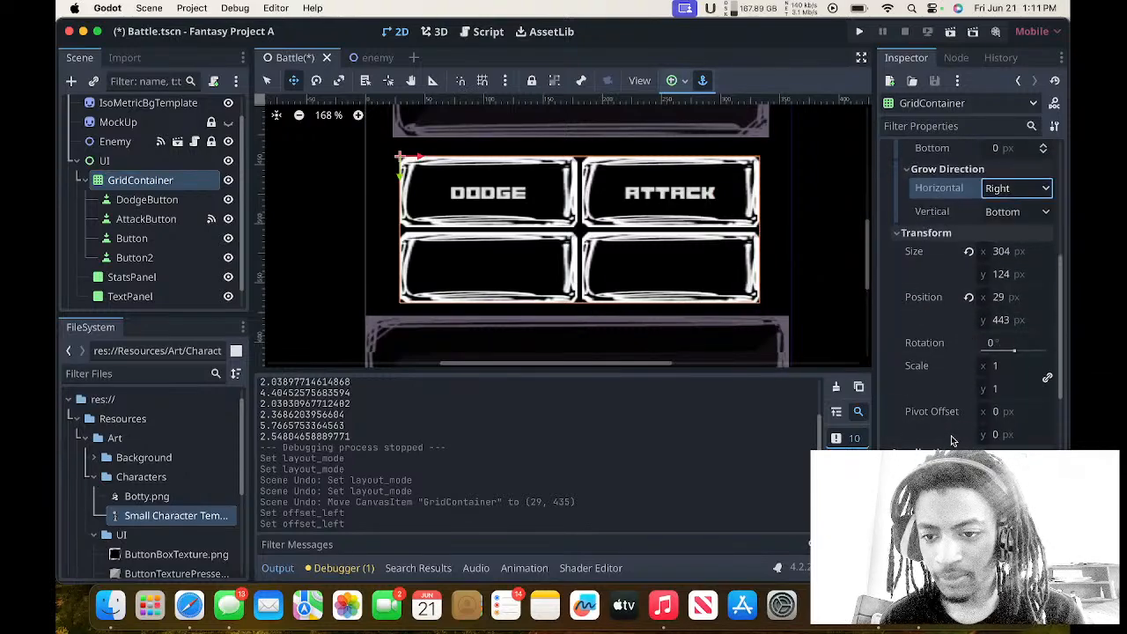
Try horizontal pivot offsets of 0.5 and 0.34 px on the GridContainer, resetting the pivot offset to default after each.
{"action": "left_click", "coordinate": [1009, 419]}
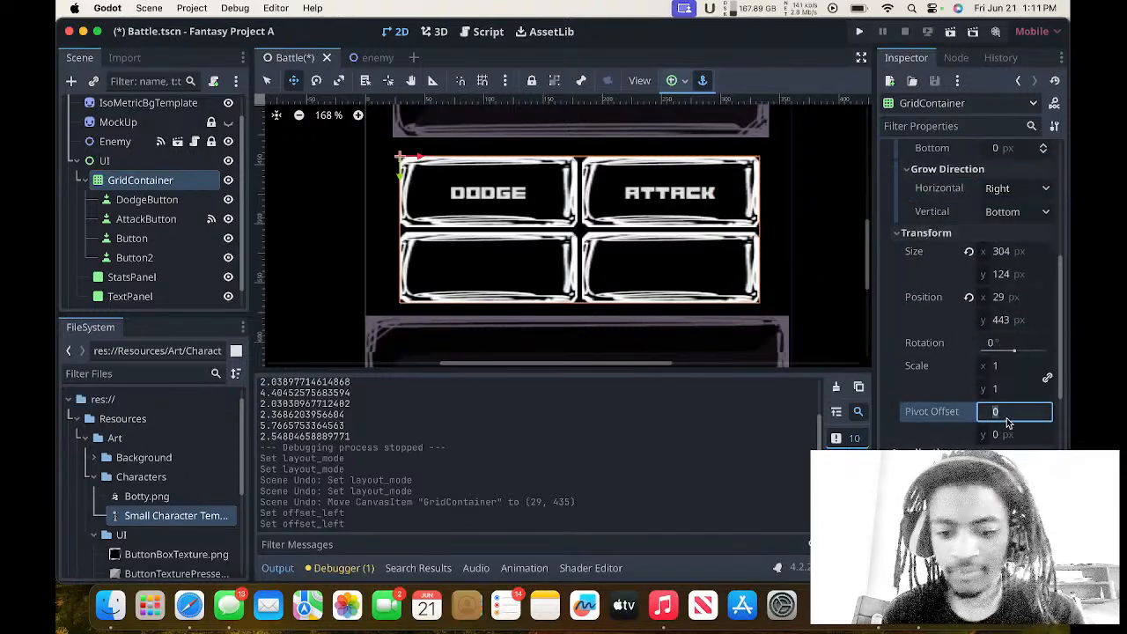
{"action": "type", "text": "0.5"}
{"action": "key", "text": "Return"}
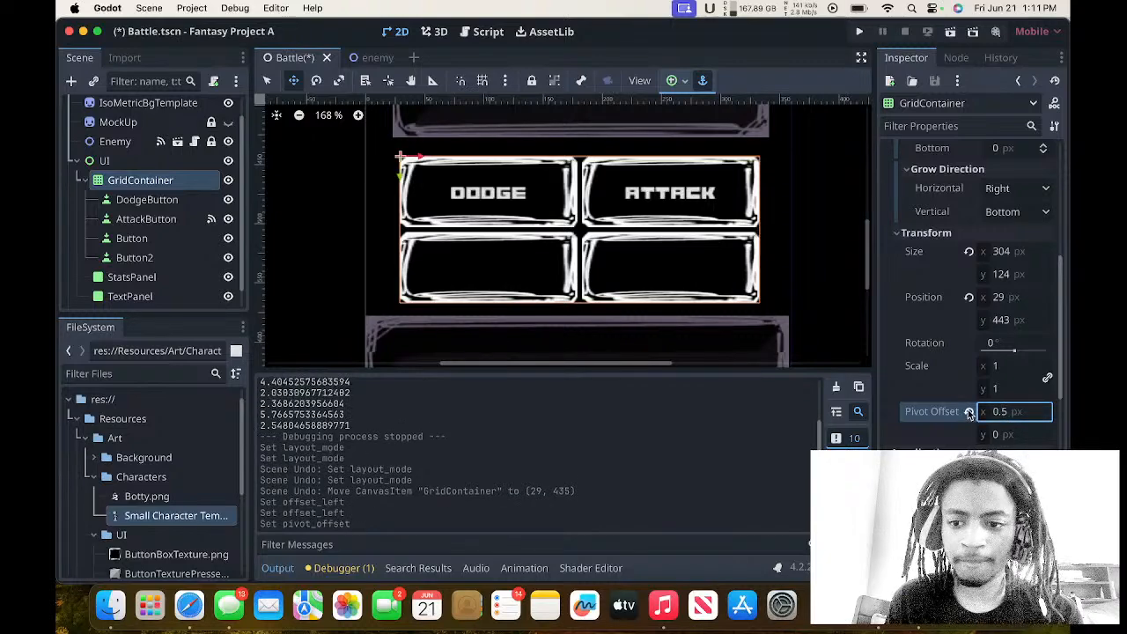
{"action": "left_click", "coordinate": [970, 412]}
{"action": "mouse_move", "coordinate": [1004, 420]}
{"action": "left_mouse_down"}
{"action": "mouse_move", "coordinate": [994, 420]}
{"action": "mouse_move", "coordinate": [1020, 422]}
{"action": "left_mouse_up"}
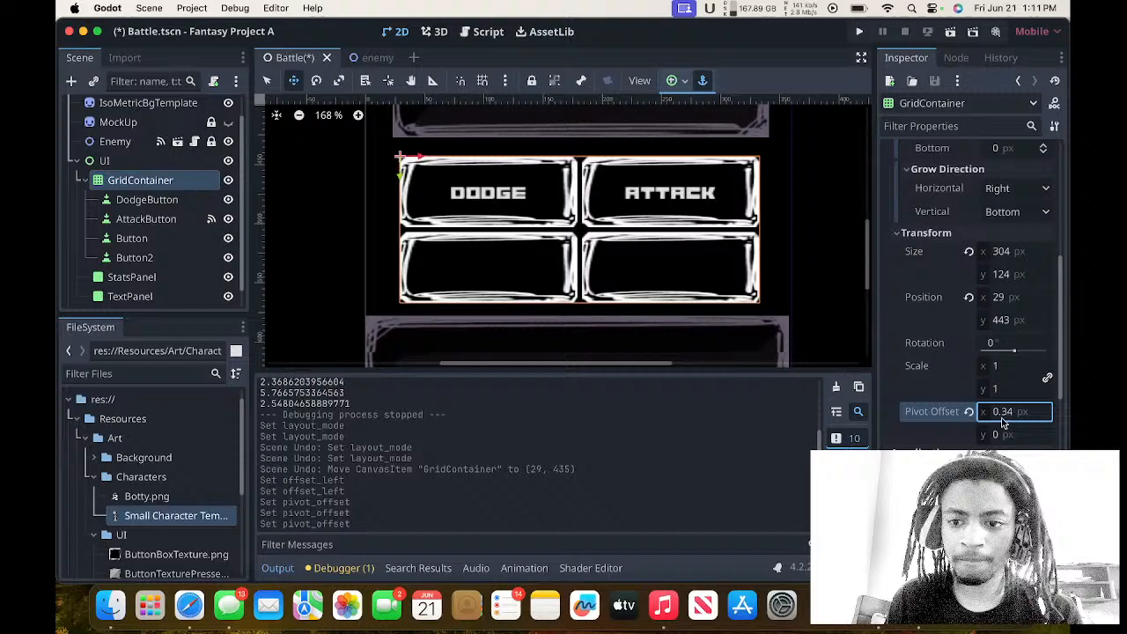
{"action": "left_click", "coordinate": [969, 413]}
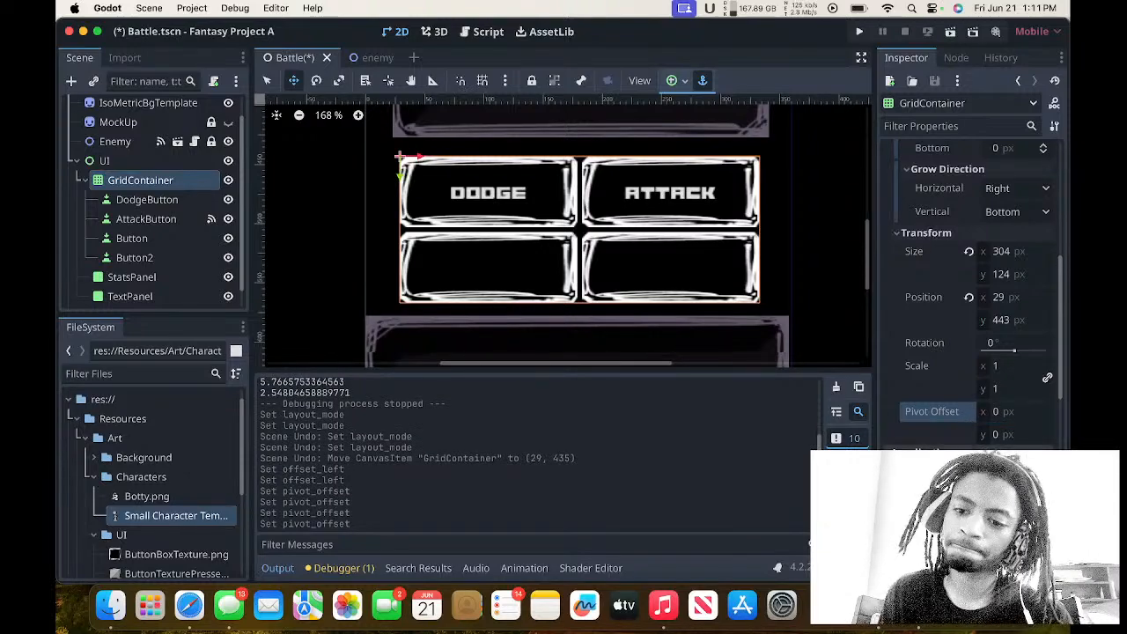
Collapse the GridContainer's Transform group and expand the Constants under its Theme Overrides.
{"action": "scroll", "coordinate": [932, 410], "scroll_direction": "up", "scroll_amount": 3}
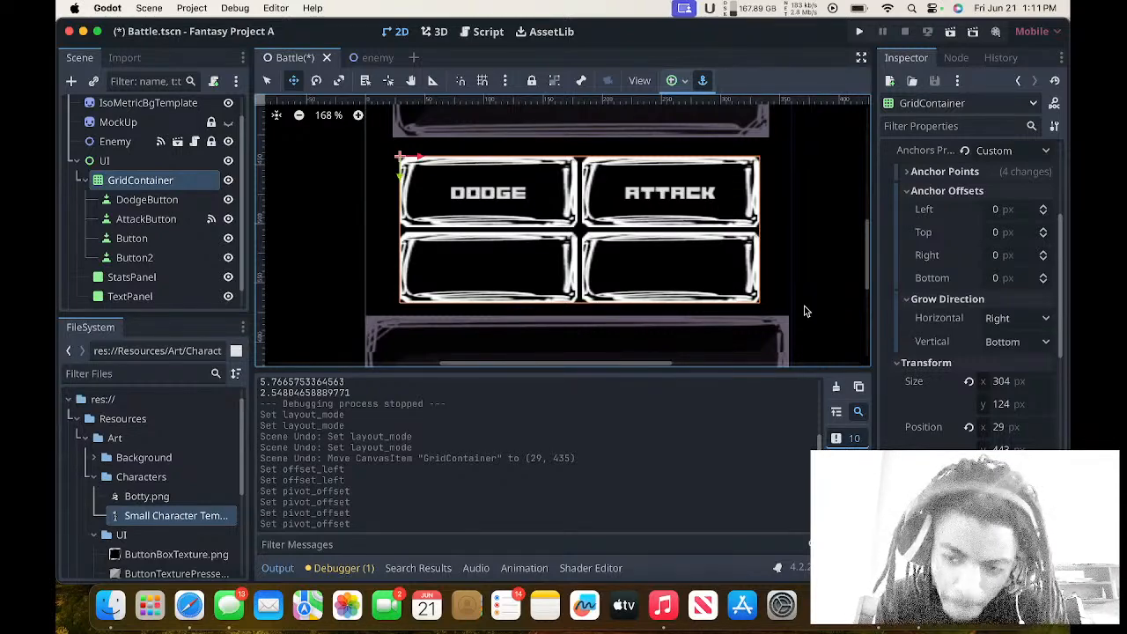
{"action": "left_click", "coordinate": [907, 362]}
{"action": "scroll", "coordinate": [907, 364], "scroll_direction": "down", "scroll_amount": 5}
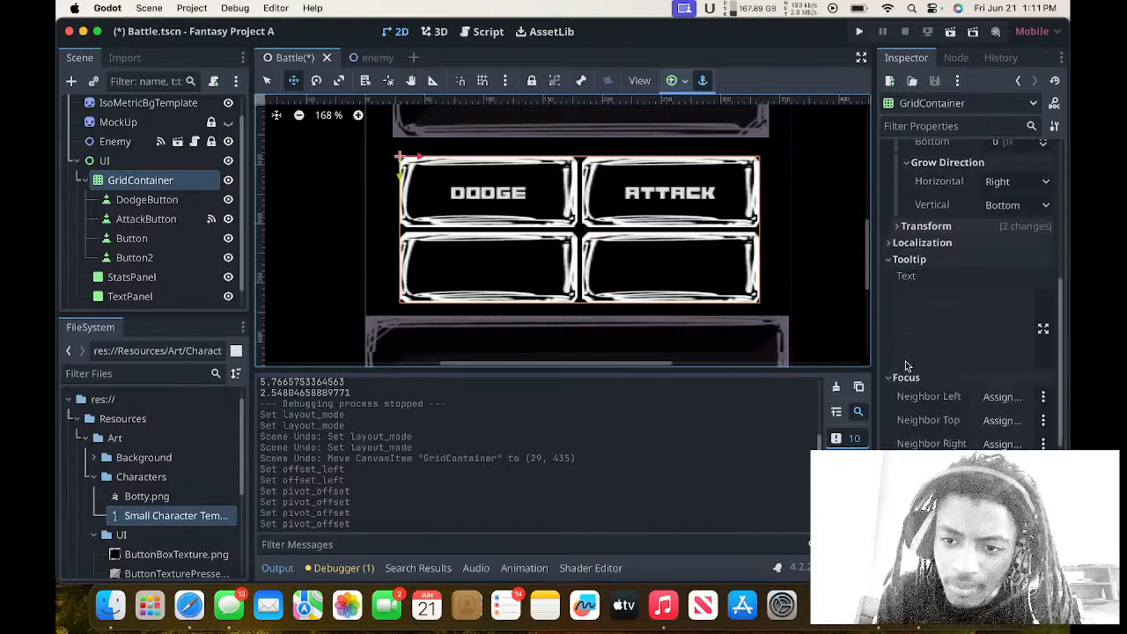
{"action": "scroll", "coordinate": [909, 370], "scroll_direction": "down", "scroll_amount": 4}
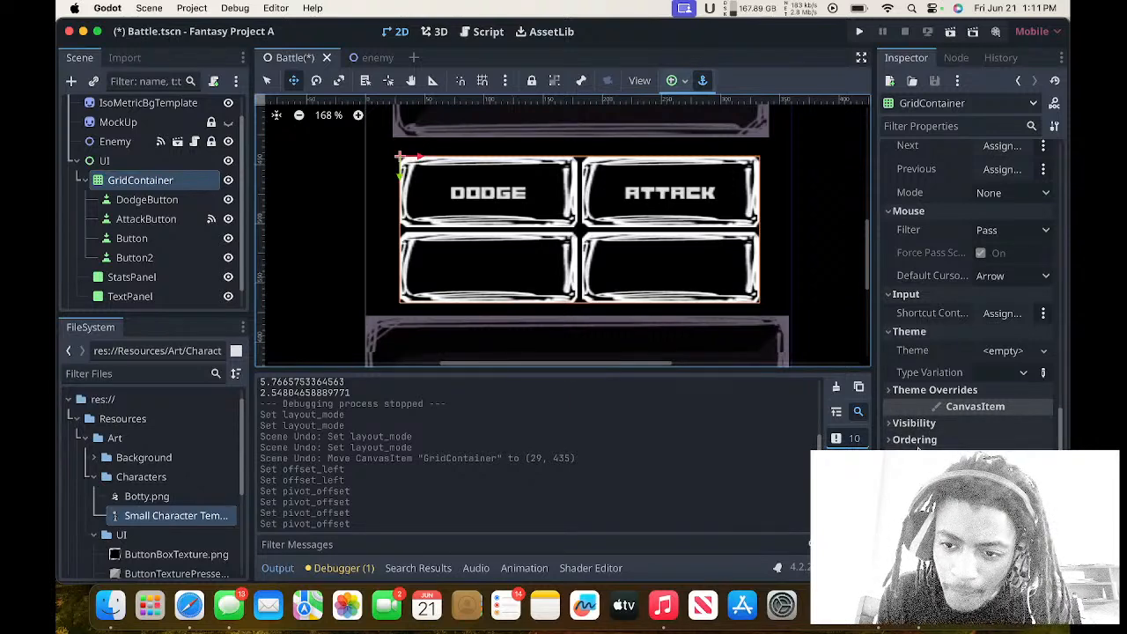
{"action": "left_click", "coordinate": [948, 393]}
{"action": "left_click", "coordinate": [948, 406]}
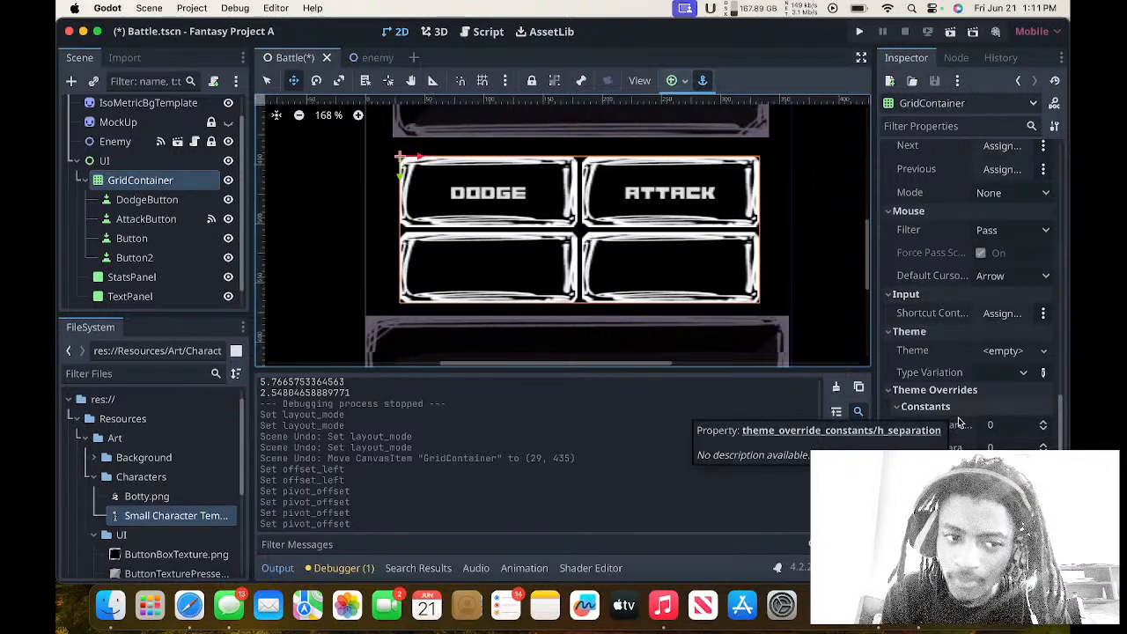
Override the GridContainer's horizontal and vertical separation with 5 each.
{"action": "left_click", "coordinate": [1005, 443]}
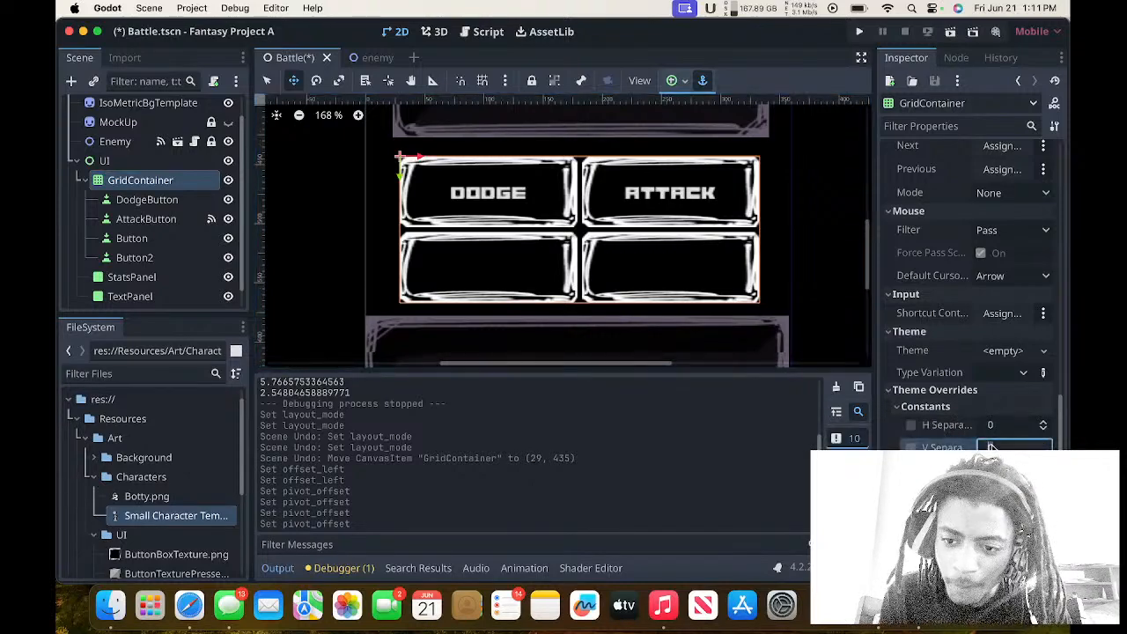
{"action": "left_click", "coordinate": [1003, 429]}
{"action": "type", "text": "5"}
{"action": "key", "text": "Return"}
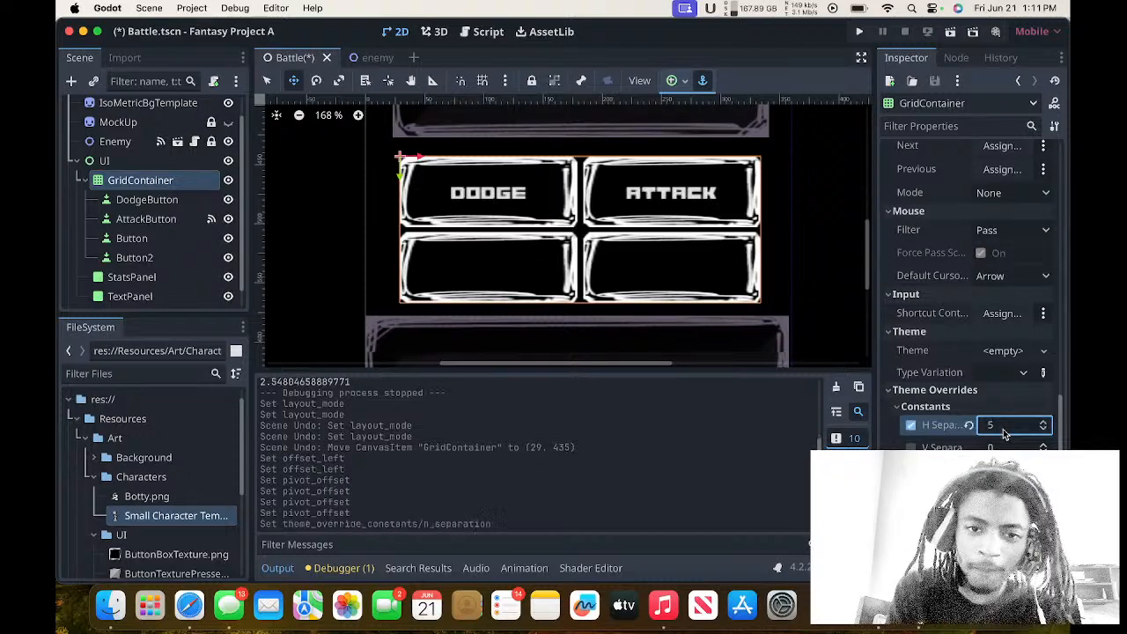
{"action": "left_click", "coordinate": [1001, 447]}
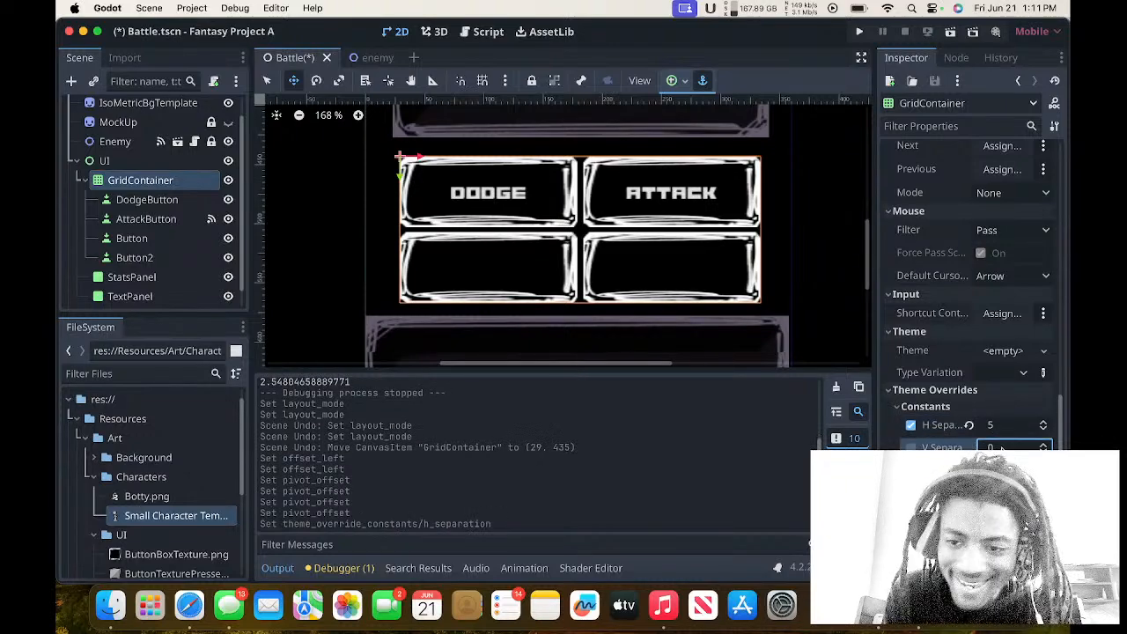
{"action": "type", "text": "5"}
{"action": "key", "text": "Return"}
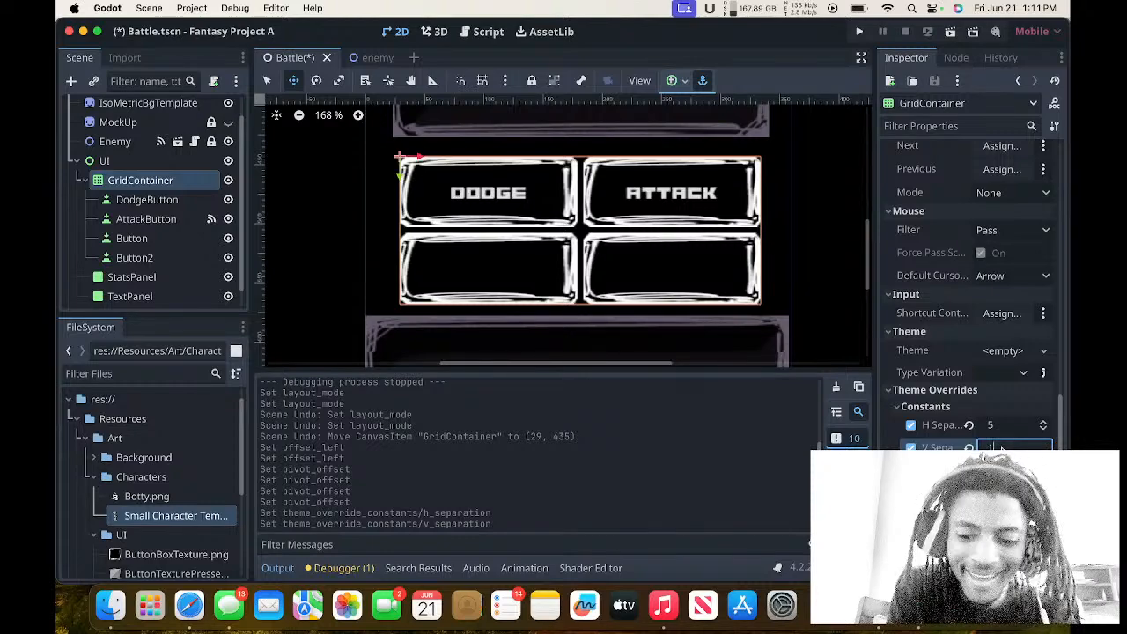
Set the GridContainer's vertical and horizontal separation overrides to 10 each.
{"action": "type", "text": "10"}
{"action": "key", "text": "Return"}
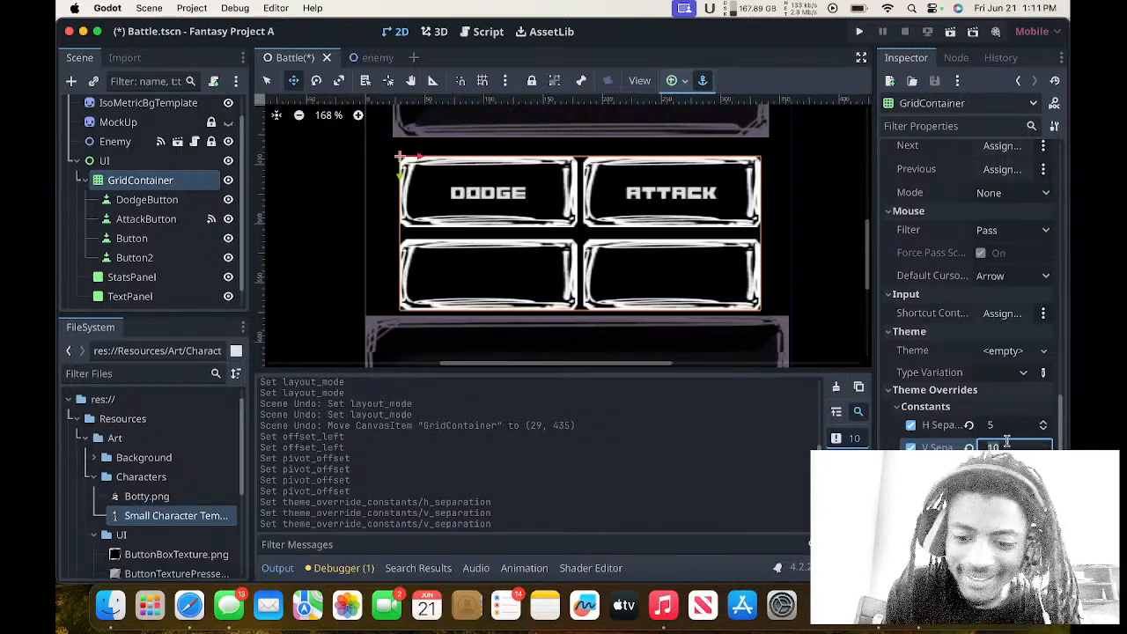
{"action": "left_click", "coordinate": [1007, 429]}
{"action": "type", "text": "10"}
{"action": "key", "text": "Return"}
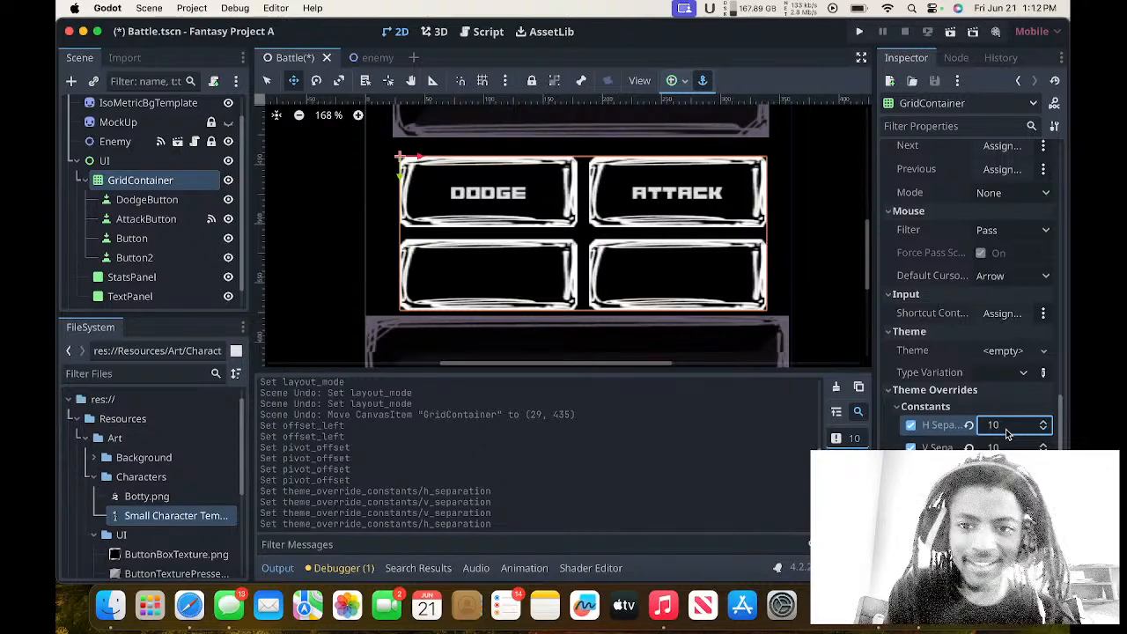
Move the GridContainer slightly up between the two UI panels, to position (28, 437).
{"action": "scroll", "coordinate": [789, 210], "scroll_direction": "up", "scroll_amount": 2}
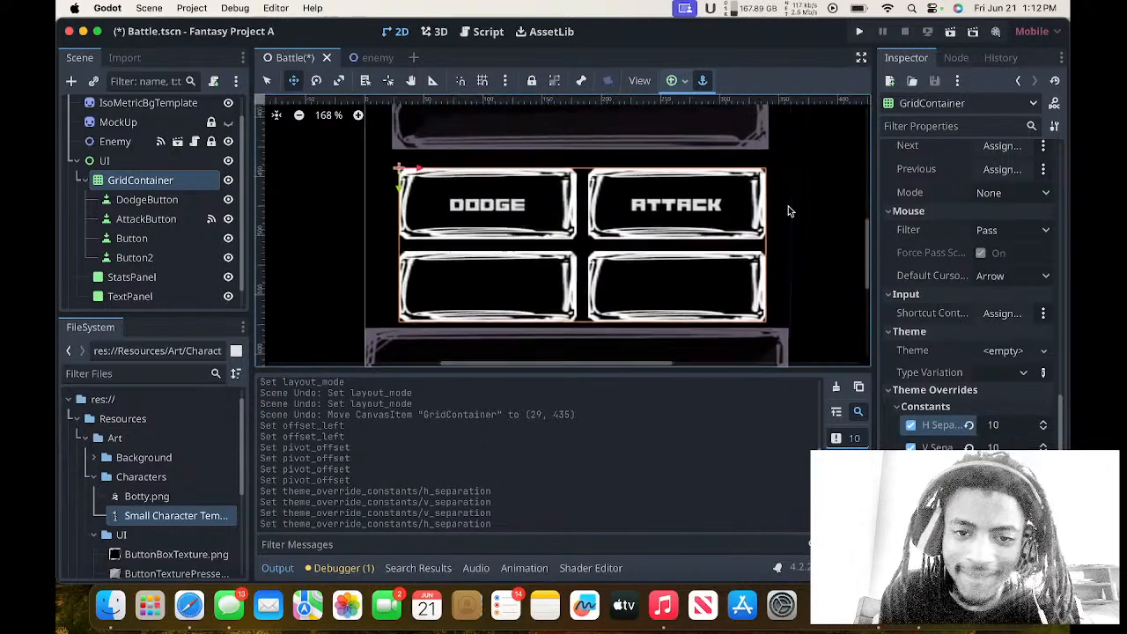
{"action": "left_click", "coordinate": [691, 239]}
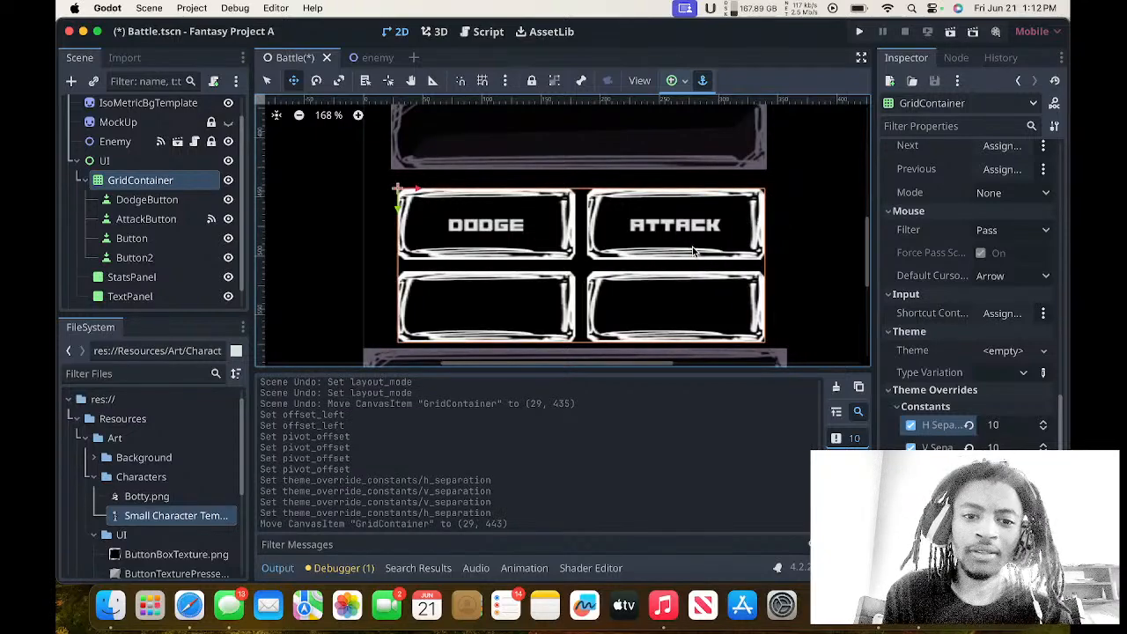
{"action": "left_click_drag", "start_coordinate": [692, 247], "coordinate": [693, 245]}
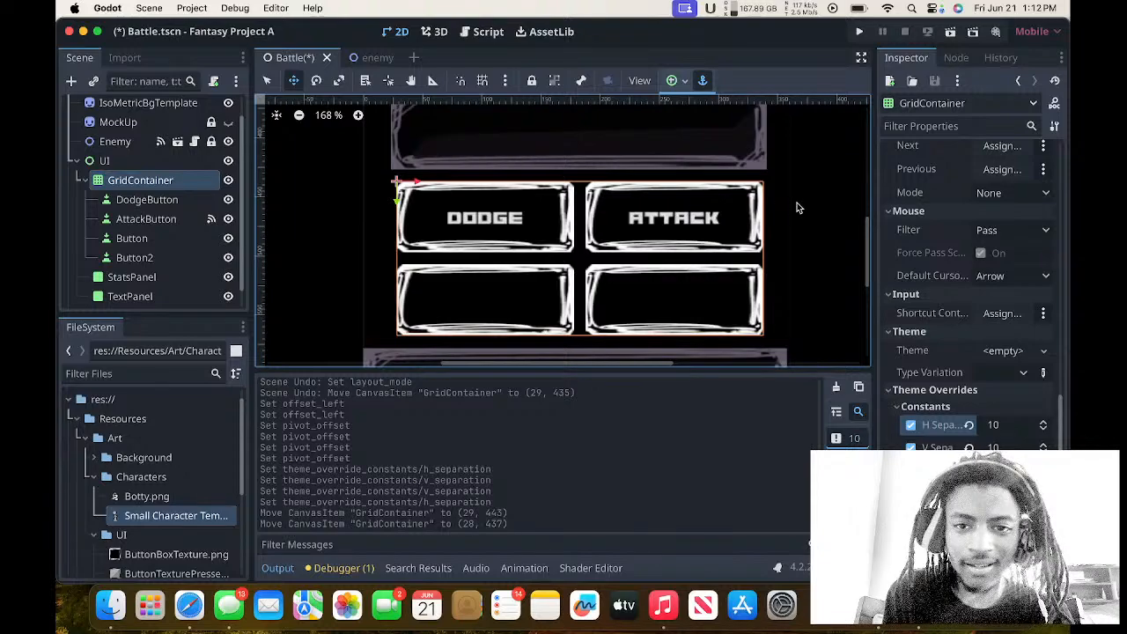
Run the project, test the Attack button in the newly spaced grid, and close the game window.
{"action": "scroll", "coordinate": [831, 201], "scroll_direction": "up", "scroll_amount": 4}
{"action": "scroll", "coordinate": [830, 201], "scroll_direction": "up", "scroll_amount": 2}
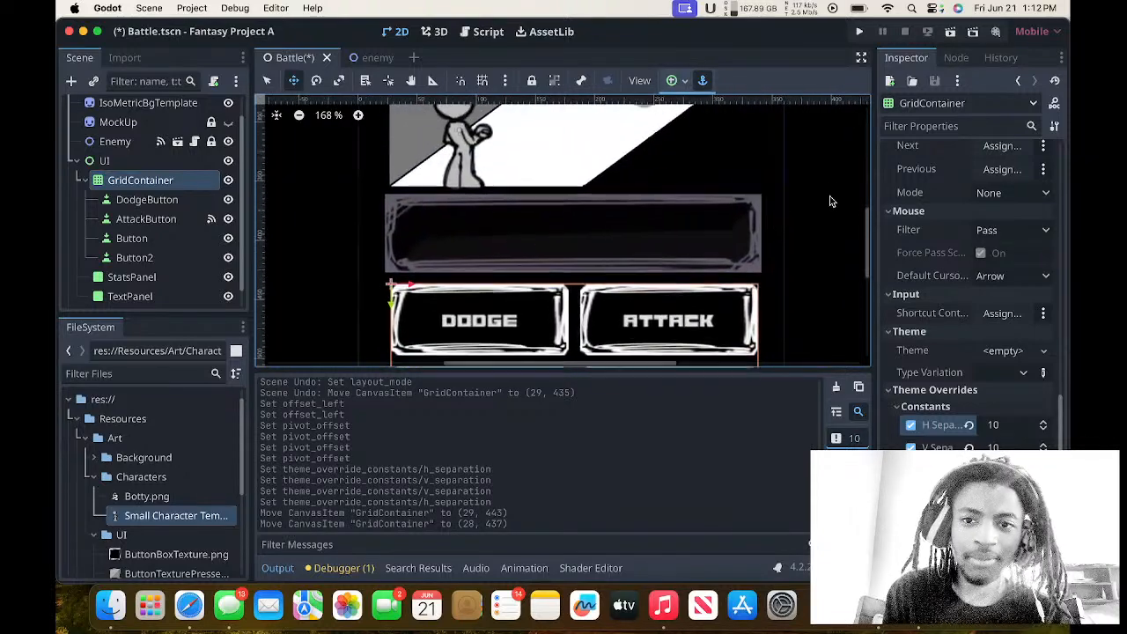
{"action": "left_click", "coordinate": [860, 31]}
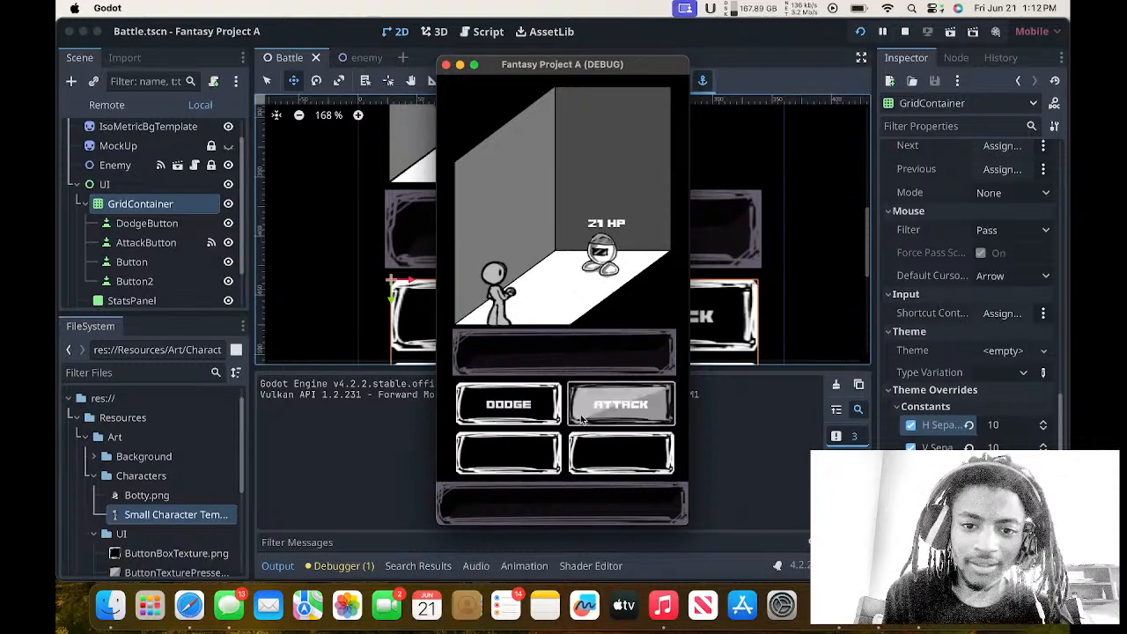
{"action": "left_click", "coordinate": [621, 406]}
{"action": "left_click", "coordinate": [446, 65]}
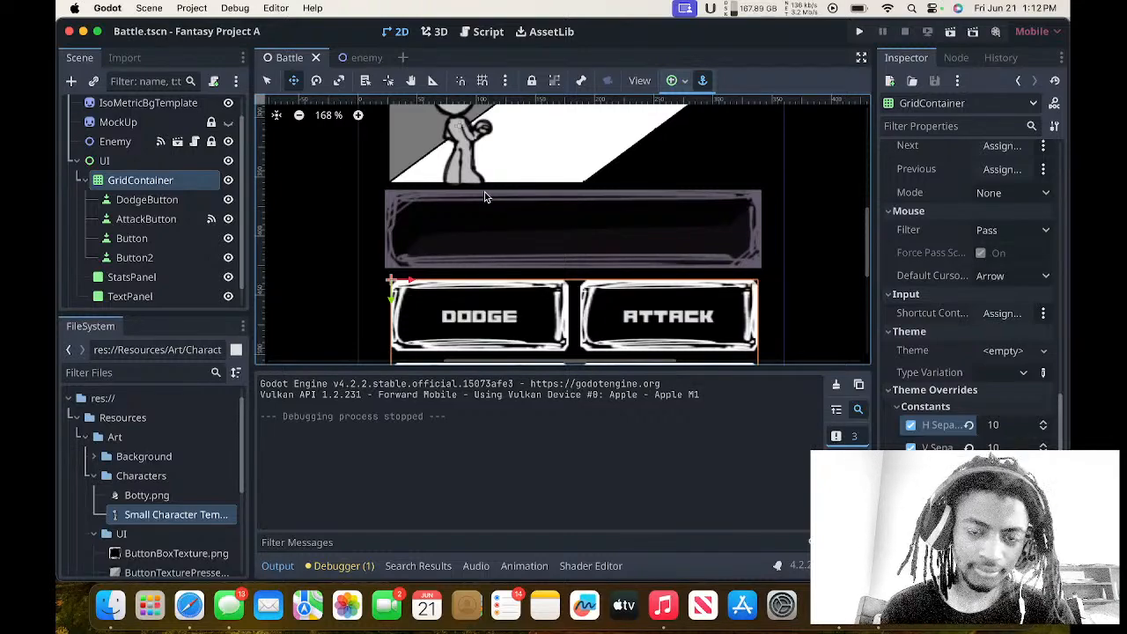
Look over the battle scene from the room and characters down to the action buttons and lower text panel.
{"action": "scroll", "coordinate": [485, 197], "scroll_direction": "down", "scroll_amount": 5}
{"action": "scroll", "coordinate": [484, 198], "scroll_direction": "up", "scroll_amount": 10}
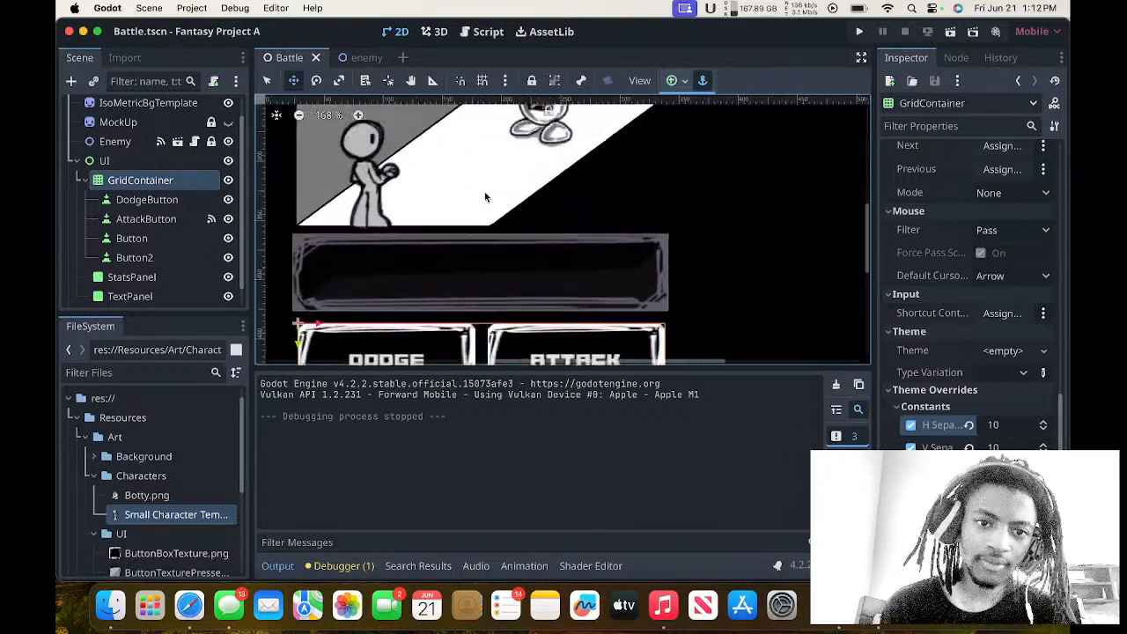
{"action": "scroll", "coordinate": [484, 198], "scroll_direction": "down", "scroll_amount": 5}
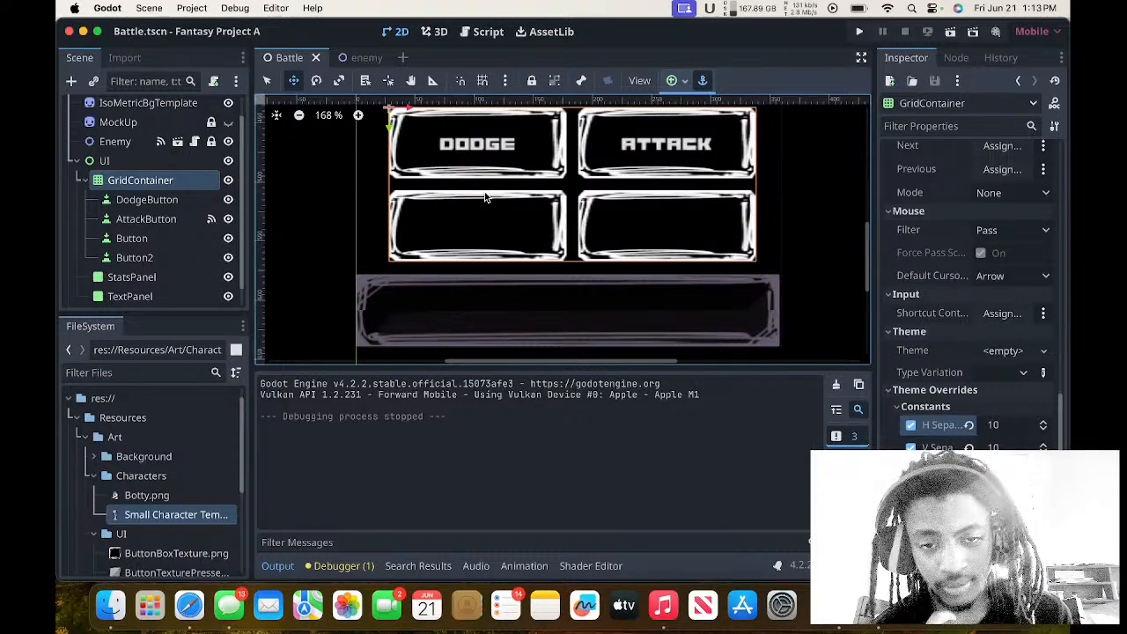
{"action": "scroll", "coordinate": [484, 197], "scroll_direction": "up", "scroll_amount": 10}
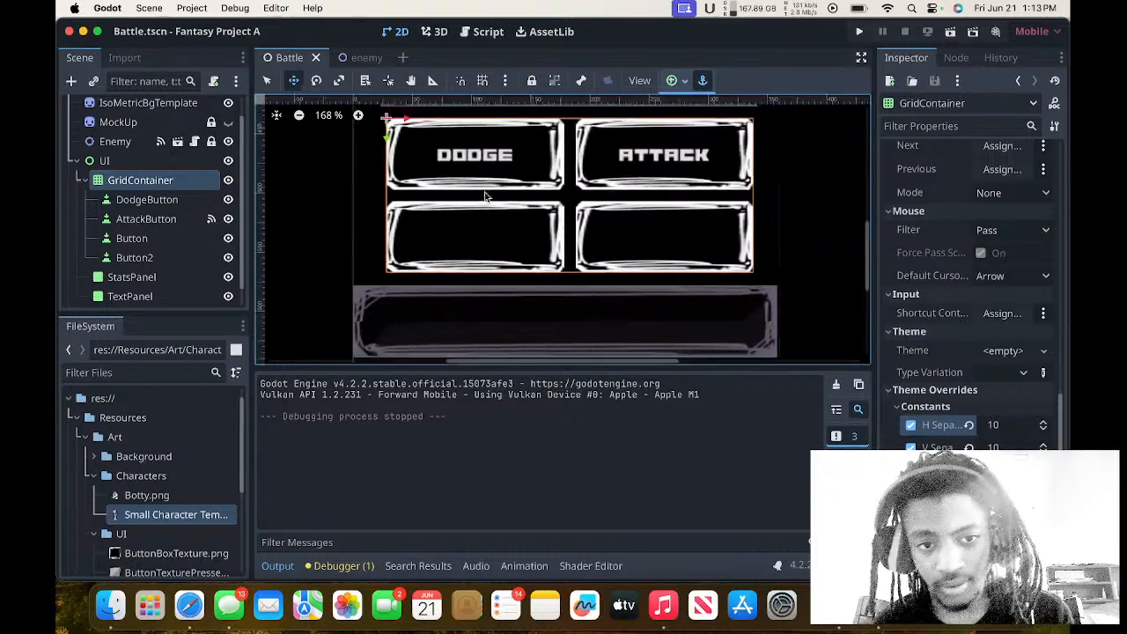
{"action": "scroll", "coordinate": [484, 192], "scroll_direction": "up", "scroll_amount": 5}
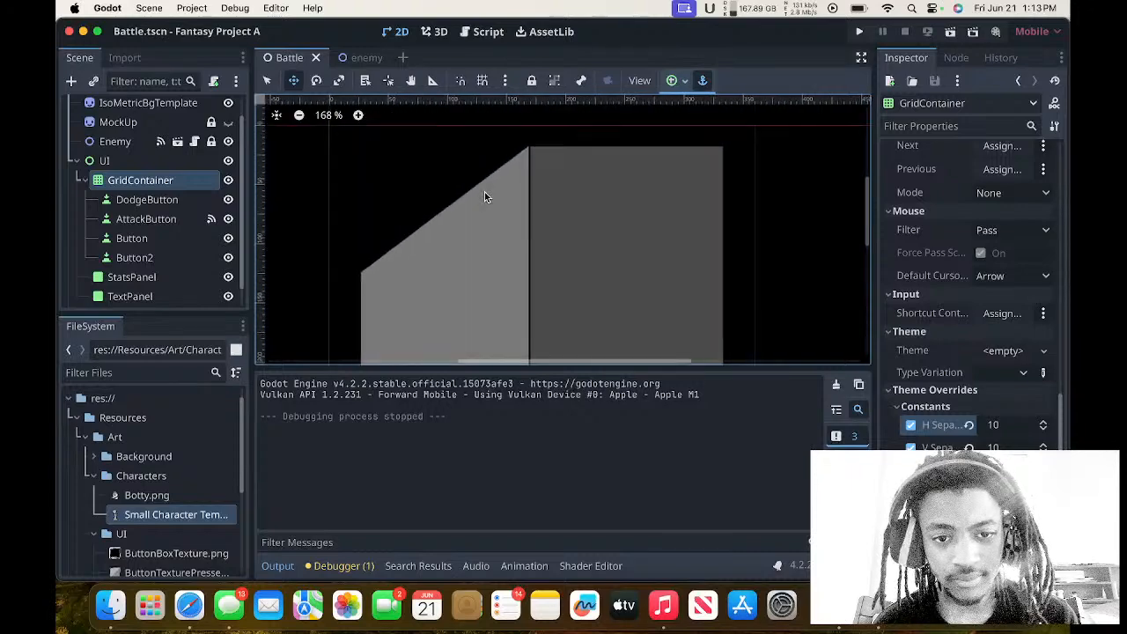
{"action": "scroll", "coordinate": [485, 192], "scroll_direction": "down", "scroll_amount": 6}
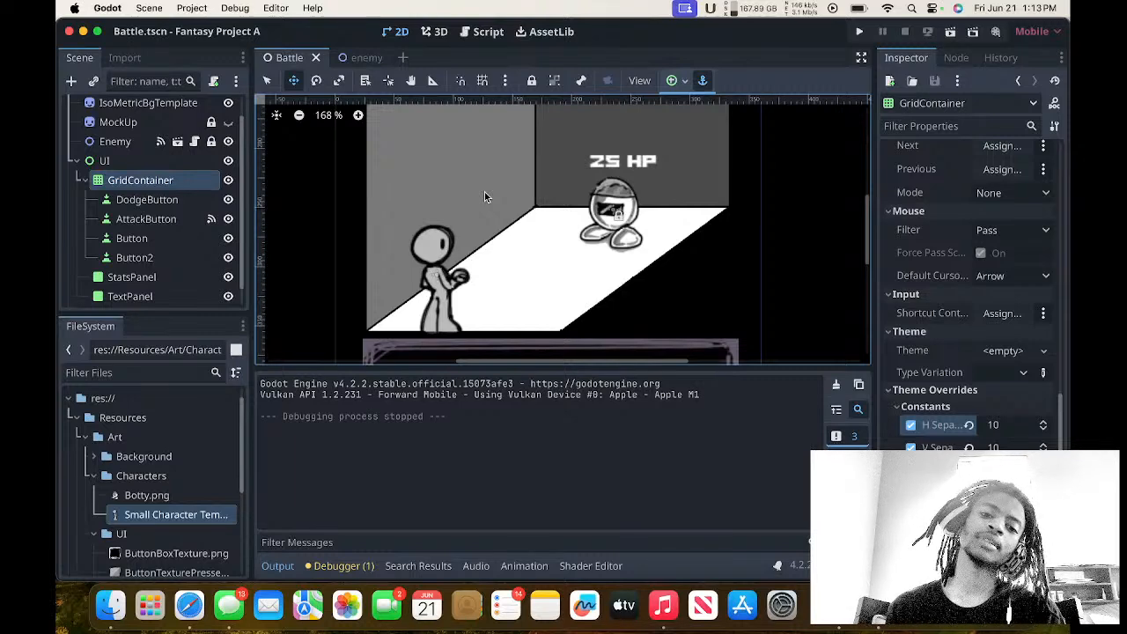
{"action": "scroll", "coordinate": [484, 196], "scroll_direction": "up", "scroll_amount": 7}
{"action": "scroll", "coordinate": [485, 196], "scroll_direction": "down", "scroll_amount": 5}
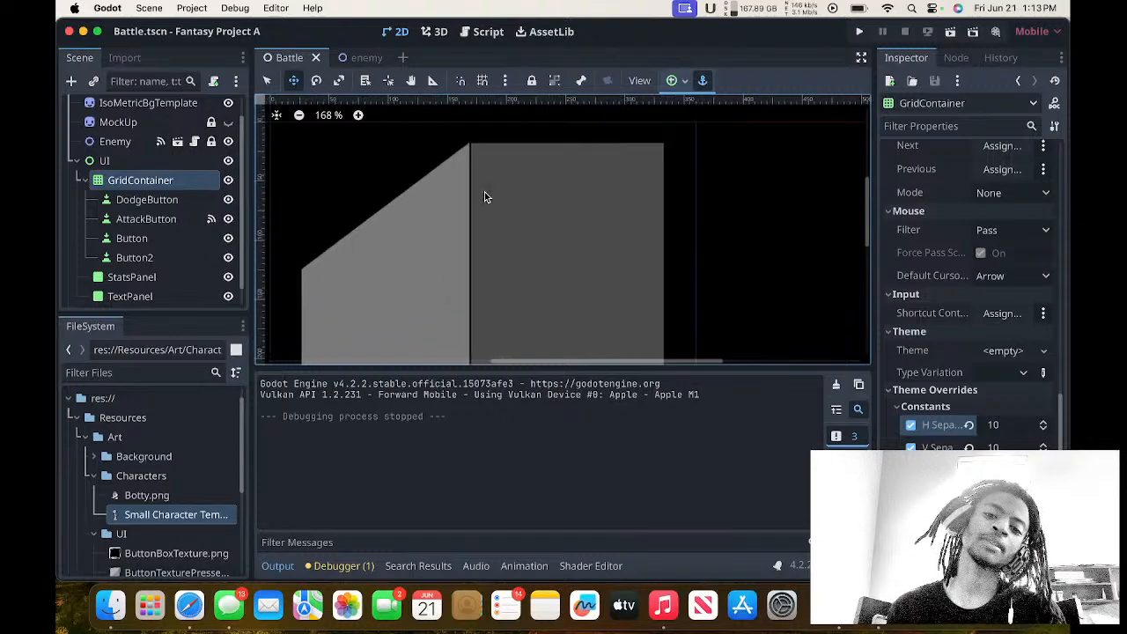
{"action": "scroll", "coordinate": [484, 196], "scroll_direction": "down", "scroll_amount": 3}
{"action": "scroll", "coordinate": [484, 196], "scroll_direction": "left", "scroll_amount": 3}
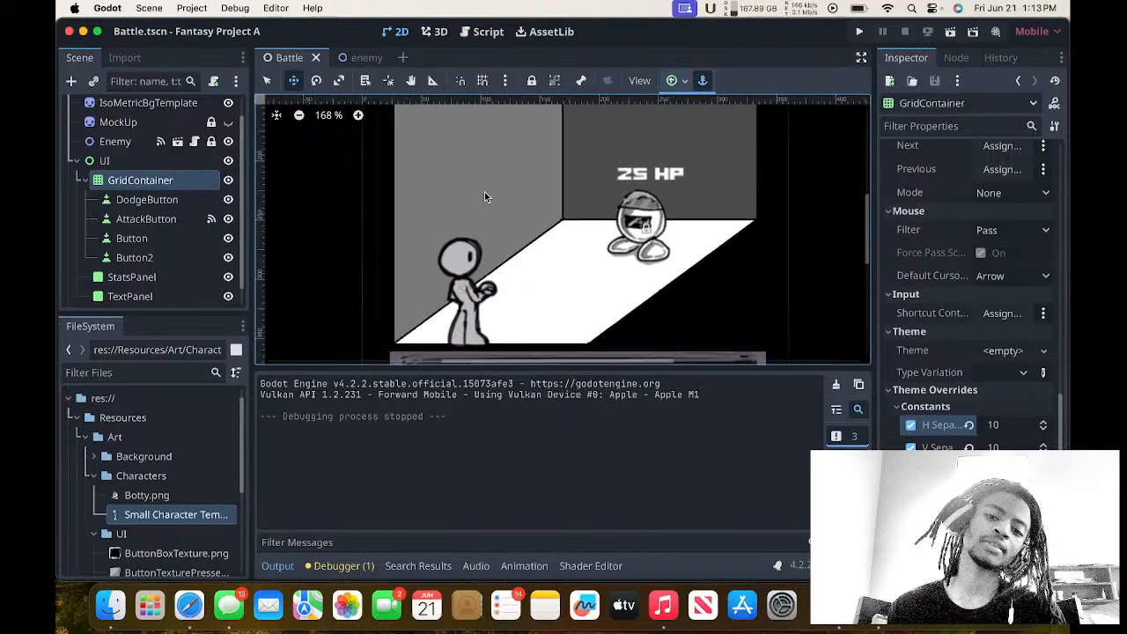
{"action": "scroll", "coordinate": [484, 196], "scroll_direction": "up", "scroll_amount": 1}
{"action": "scroll", "coordinate": [484, 197], "scroll_direction": "right", "scroll_amount": 3}
{"action": "scroll", "coordinate": [484, 196], "scroll_direction": "right", "scroll_amount": 3}
{"action": "scroll", "coordinate": [484, 196], "scroll_direction": "down", "scroll_amount": 1}
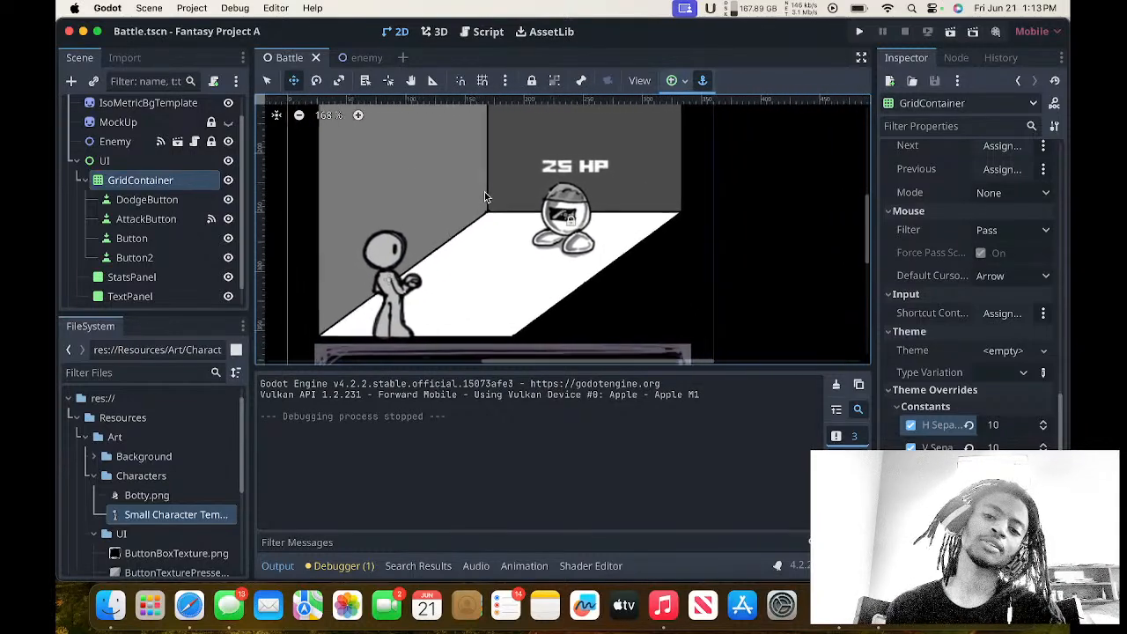
{"action": "scroll", "coordinate": [484, 196], "scroll_direction": "left", "scroll_amount": 3}
{"action": "scroll", "coordinate": [485, 196], "scroll_direction": "up", "scroll_amount": 8}
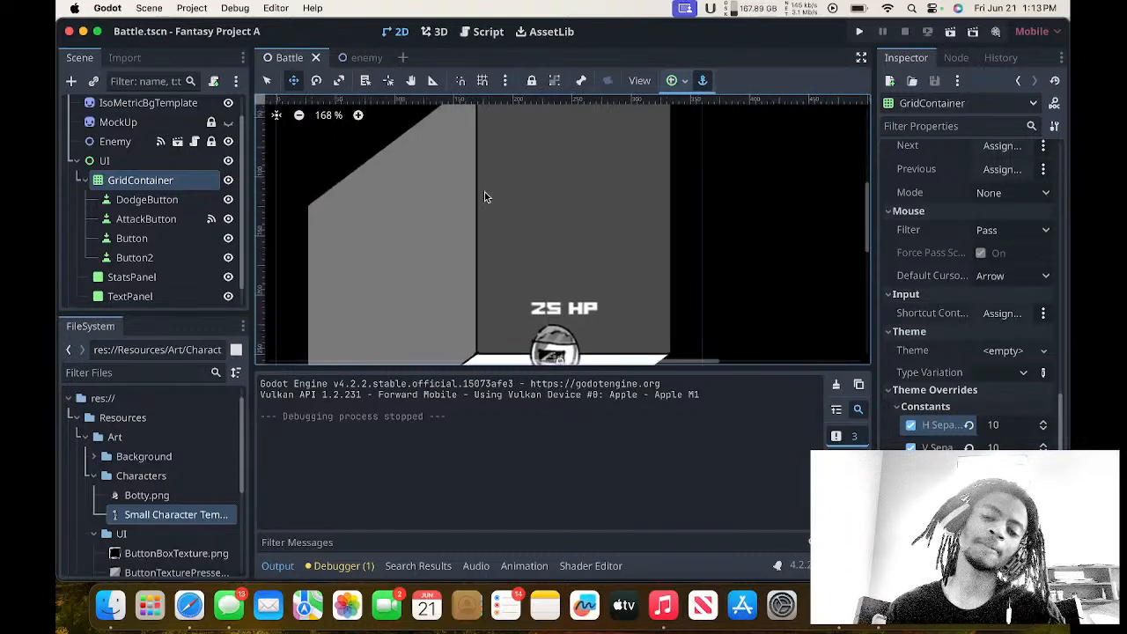
{"action": "scroll", "coordinate": [485, 196], "scroll_direction": "down", "scroll_amount": 7}
{"action": "scroll", "coordinate": [484, 196], "scroll_direction": "right", "scroll_amount": 2}
{"action": "scroll", "coordinate": [485, 196], "scroll_direction": "down", "scroll_amount": 3}
{"action": "scroll", "coordinate": [485, 196], "scroll_direction": "right", "scroll_amount": 2}
{"action": "scroll", "coordinate": [485, 196], "scroll_direction": "down", "scroll_amount": 1}
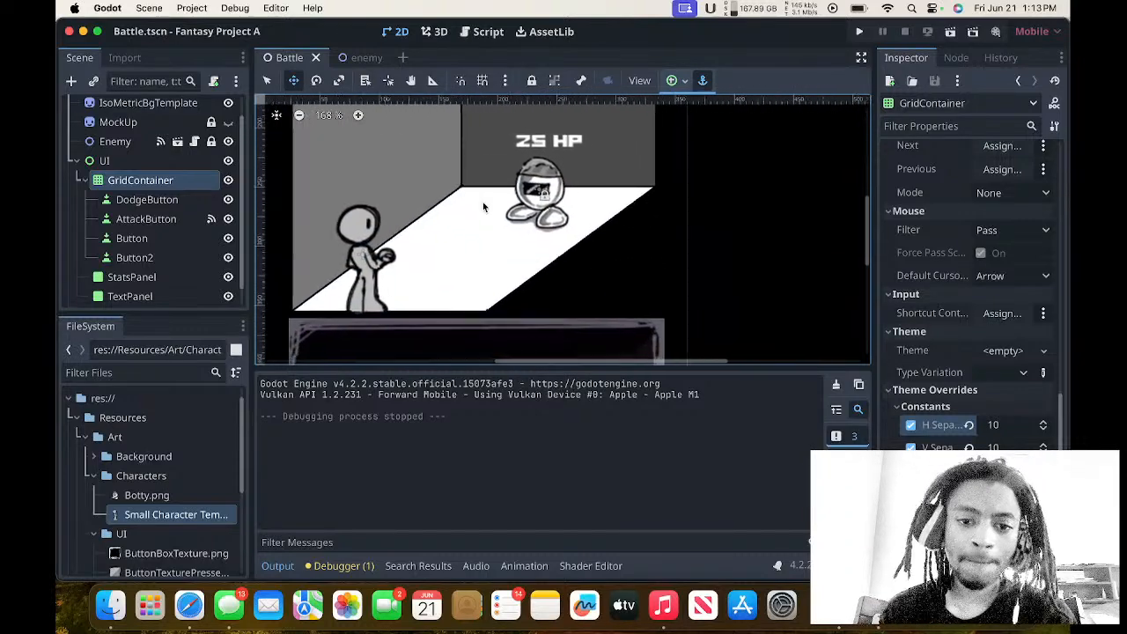
{"action": "scroll", "coordinate": [484, 196], "scroll_direction": "up", "scroll_amount": 3}
{"action": "scroll", "coordinate": [485, 197], "scroll_direction": "right", "scroll_amount": 1}
{"action": "scroll", "coordinate": [485, 202], "scroll_direction": "down", "scroll_amount": 4}
{"action": "scroll", "coordinate": [484, 202], "scroll_direction": "right", "scroll_amount": 1}
{"action": "scroll", "coordinate": [483, 207], "scroll_direction": "up", "scroll_amount": 1}
{"action": "scroll", "coordinate": [483, 207], "scroll_direction": "left", "scroll_amount": 4}
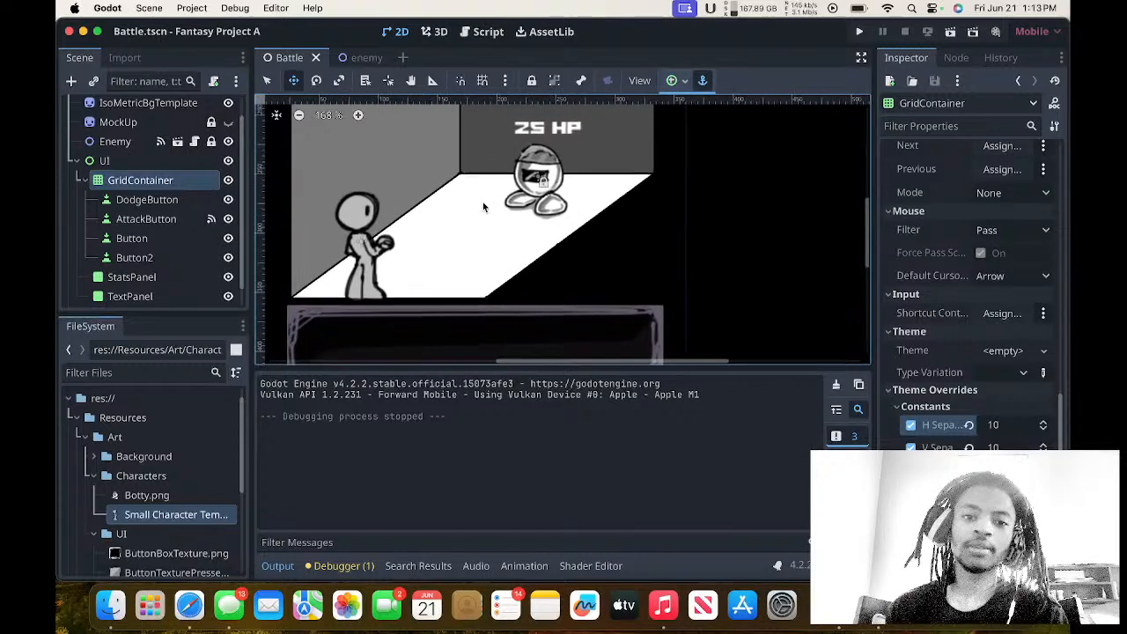
{"action": "scroll", "coordinate": [483, 207], "scroll_direction": "up", "scroll_amount": 1}
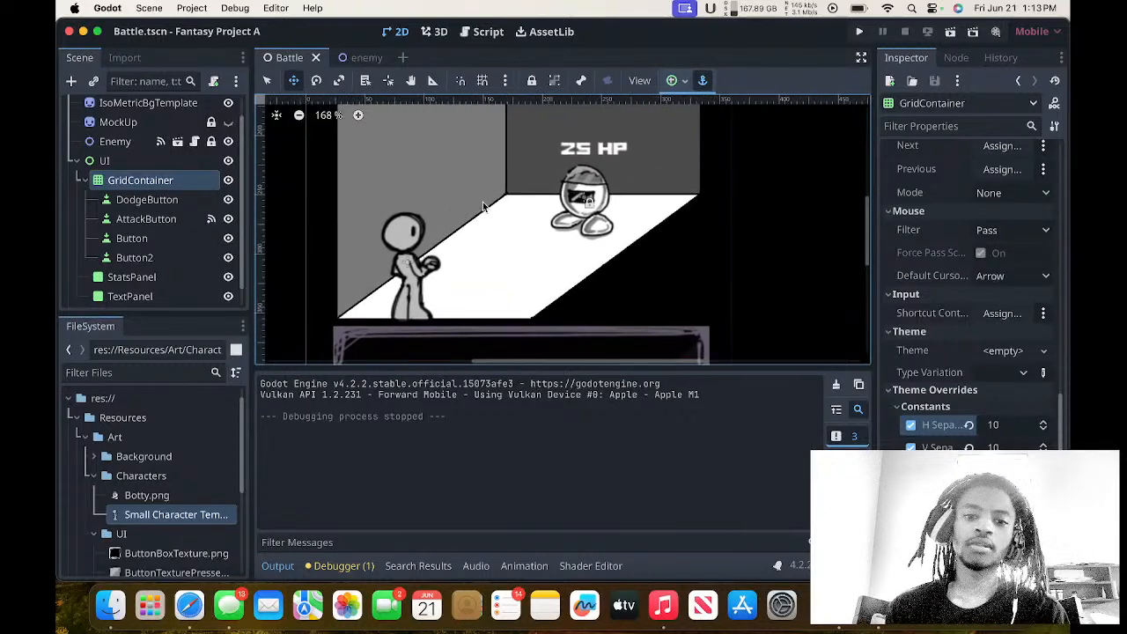
{"action": "scroll", "coordinate": [483, 207], "scroll_direction": "up", "scroll_amount": 6}
{"action": "scroll", "coordinate": [483, 207], "scroll_direction": "right", "scroll_amount": 3}
{"action": "scroll", "coordinate": [483, 207], "scroll_direction": "down", "scroll_amount": 3}
{"action": "scroll", "coordinate": [483, 207], "scroll_direction": "left", "scroll_amount": 2}
{"action": "scroll", "coordinate": [482, 207], "scroll_direction": "down", "scroll_amount": 7}
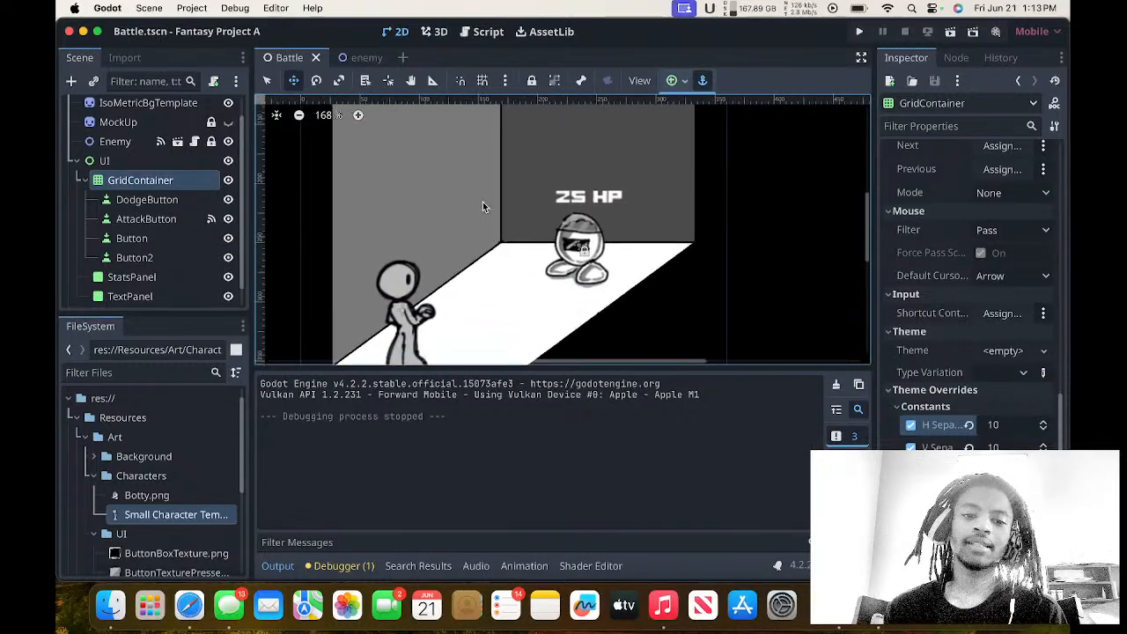
{"action": "scroll", "coordinate": [483, 207], "scroll_direction": "down", "scroll_amount": 10}
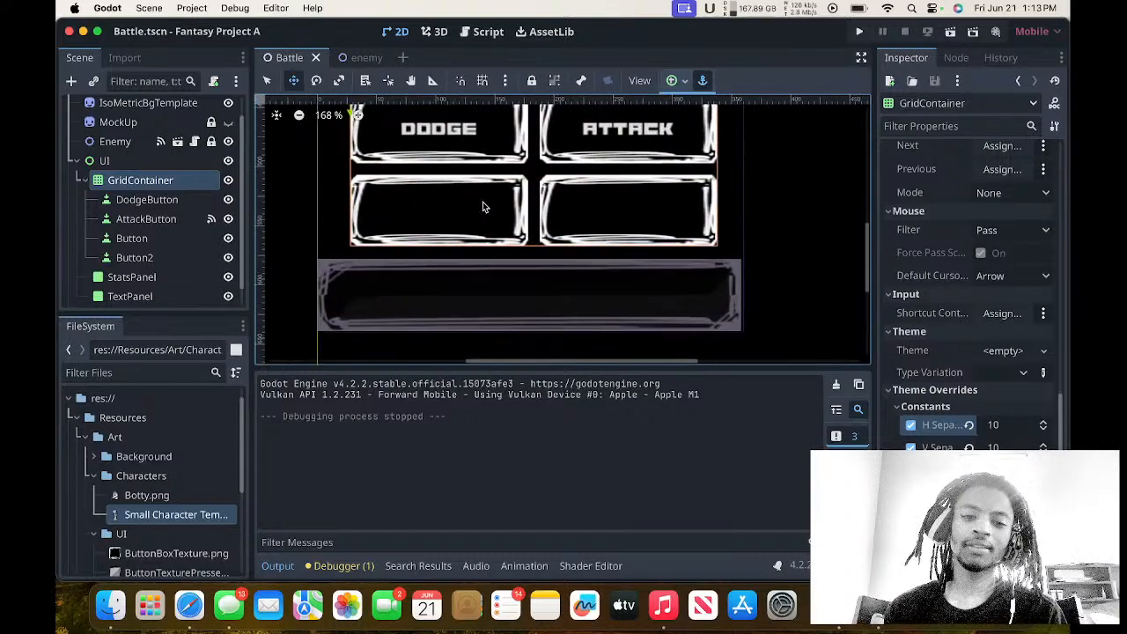
Run the project, attack the enemy several times with the Attack button, and close the game window.
{"action": "left_click", "coordinate": [860, 31]}
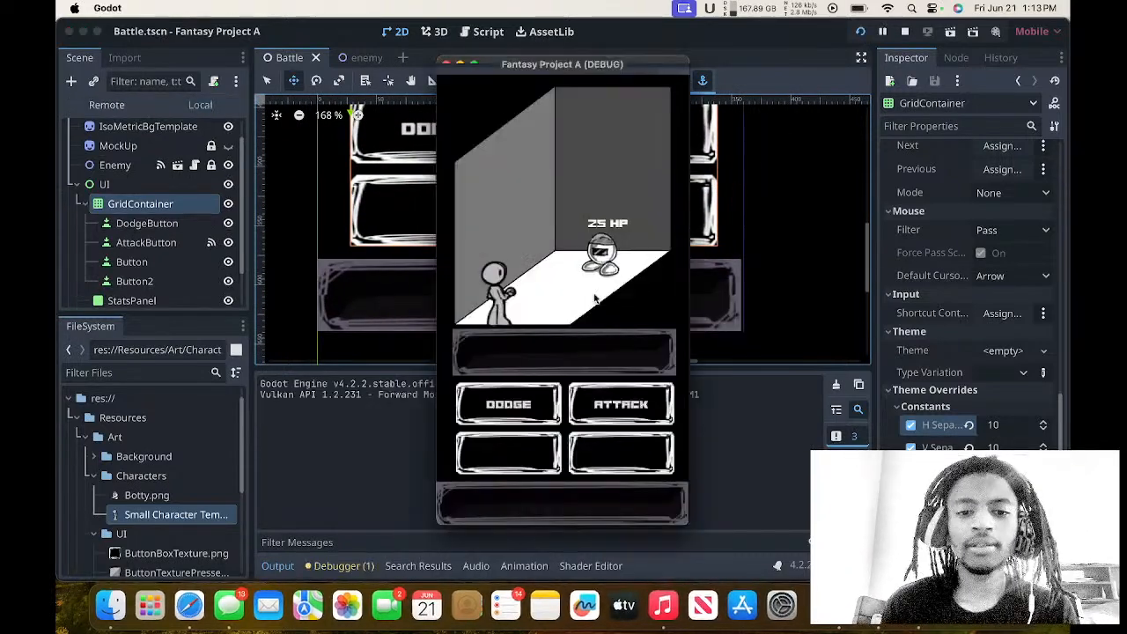
{"action": "left_click", "coordinate": [590, 411]}
{"action": "left_click", "coordinate": [585, 416]}
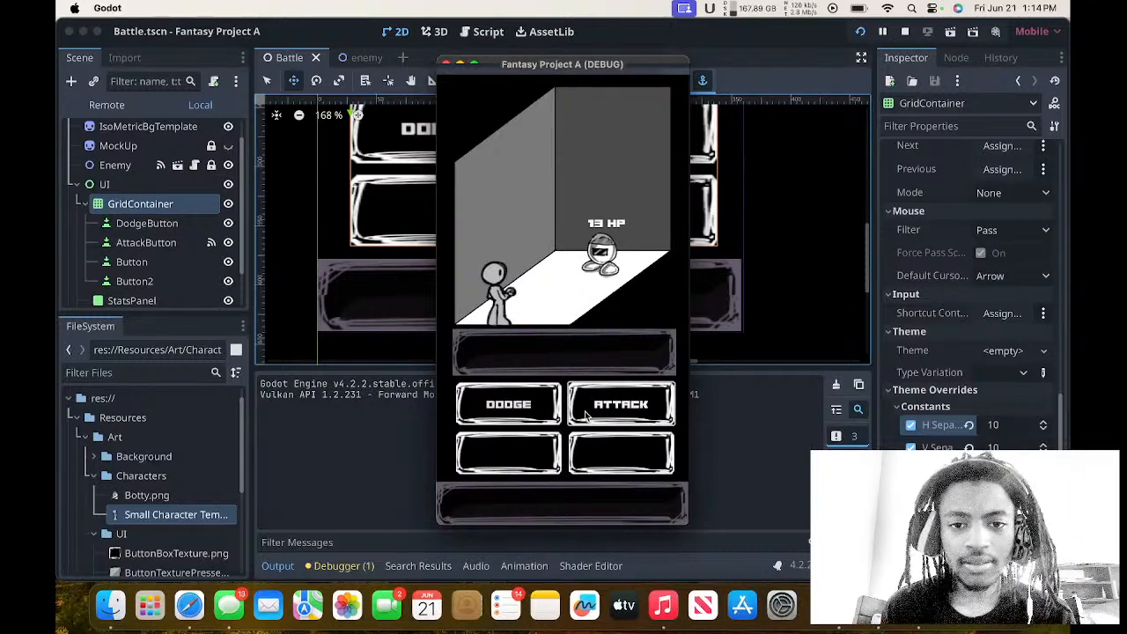
{"action": "left_click", "coordinate": [585, 416]}
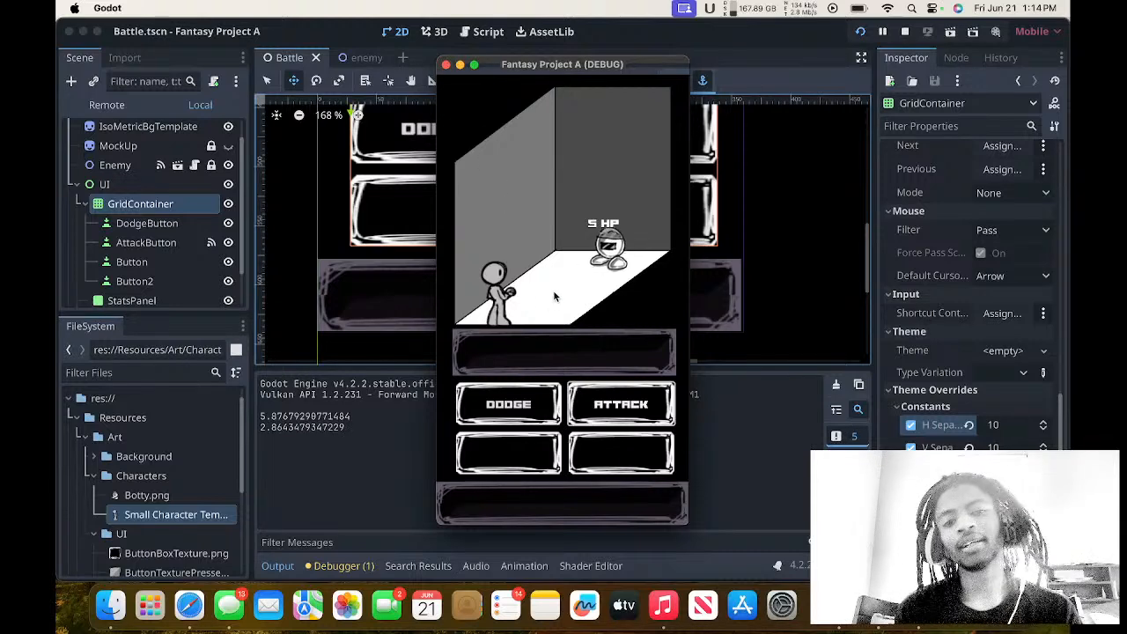
{"action": "left_click", "coordinate": [621, 421]}
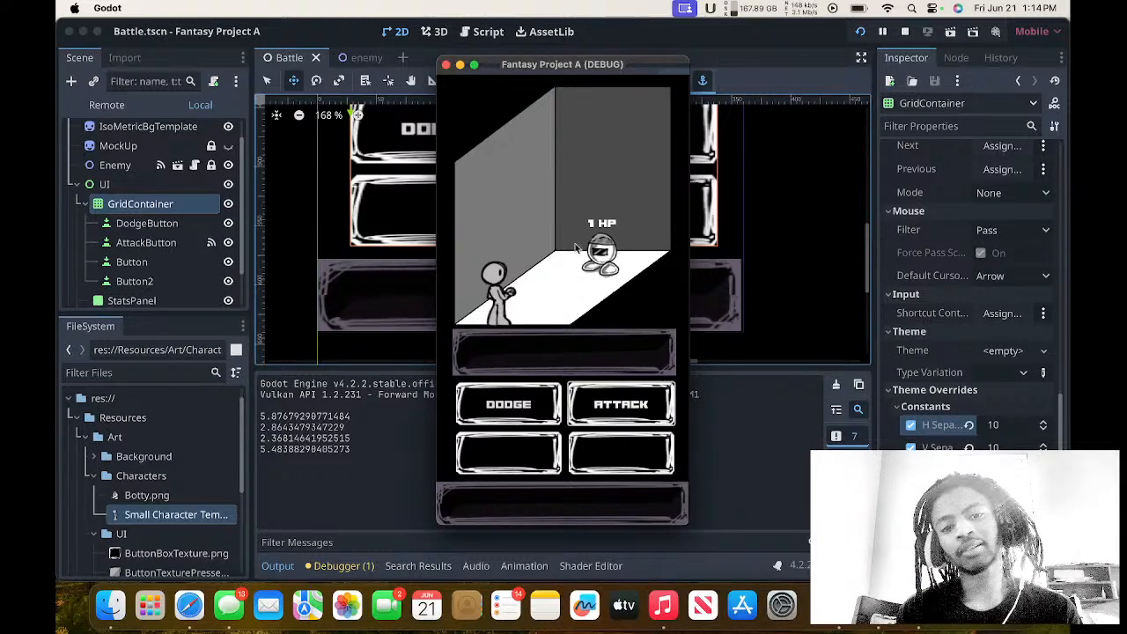
{"action": "left_click", "coordinate": [446, 65]}
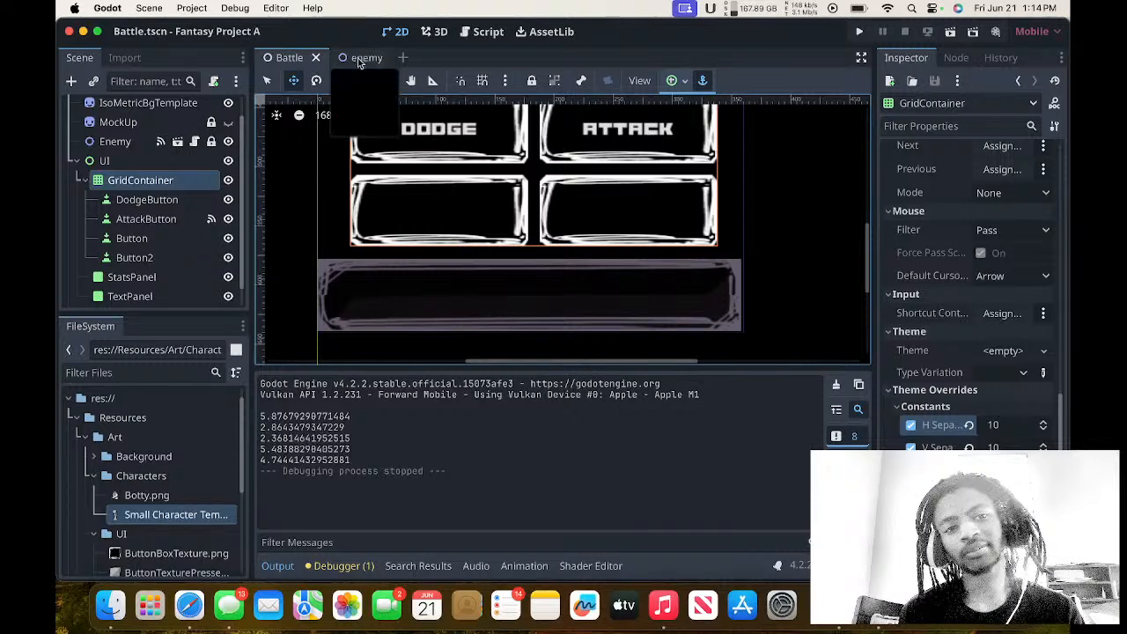
Collapse the GridContainer's child buttons in the scene tree.
{"action": "scroll", "coordinate": [185, 261], "scroll_direction": "down", "scroll_amount": 1}
{"action": "scroll", "coordinate": [185, 261], "scroll_direction": "up", "scroll_amount": 1}
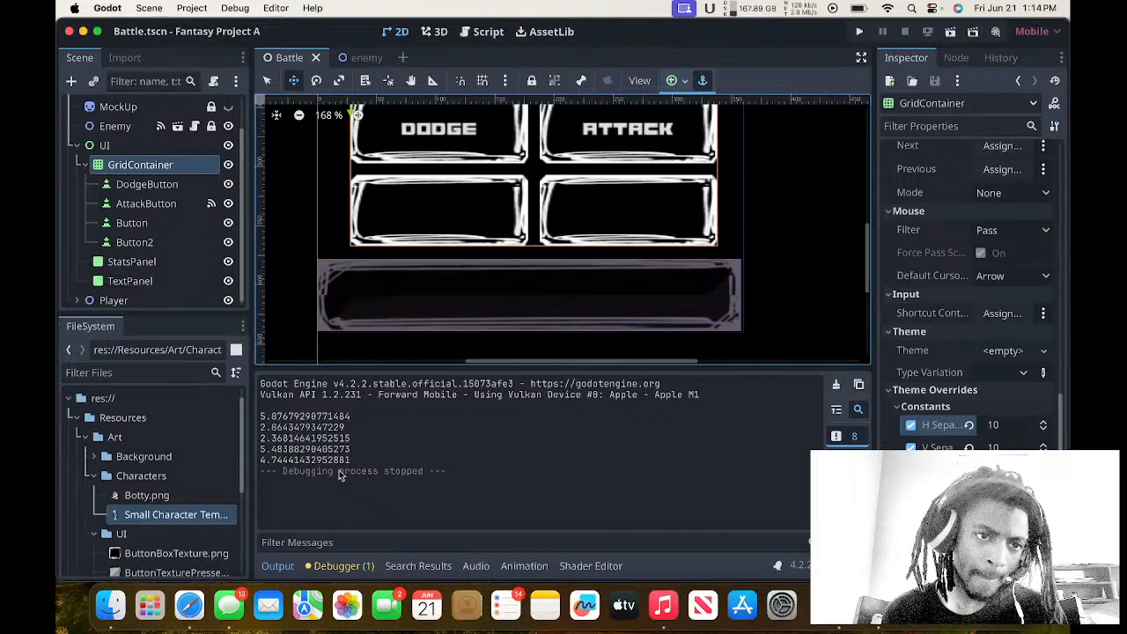
{"action": "left_click", "coordinate": [85, 165]}
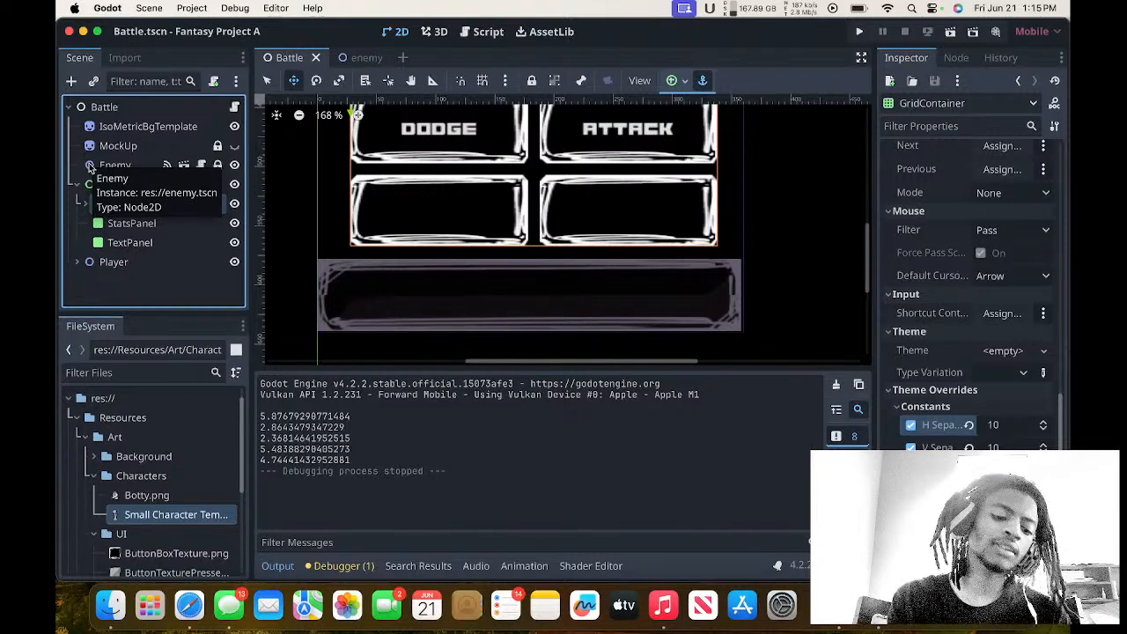
Add a plain Node under the Battle root and move it to be the first child, above IsoMetricBgTemplate.
{"action": "left_click", "coordinate": [150, 109]}
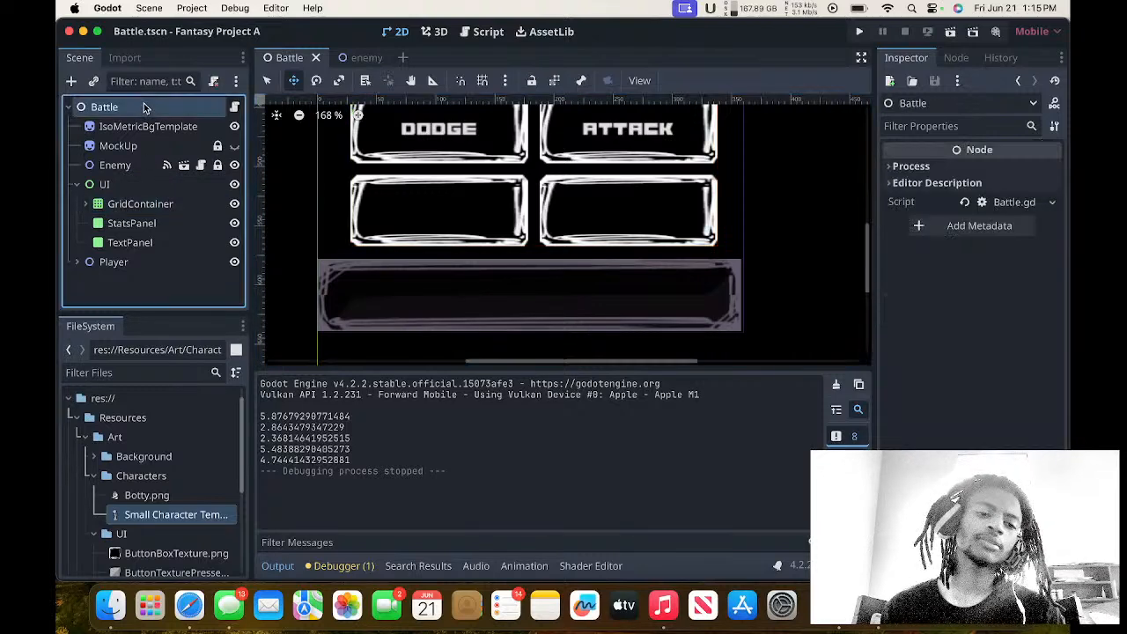
{"action": "left_click", "coordinate": [72, 81]}
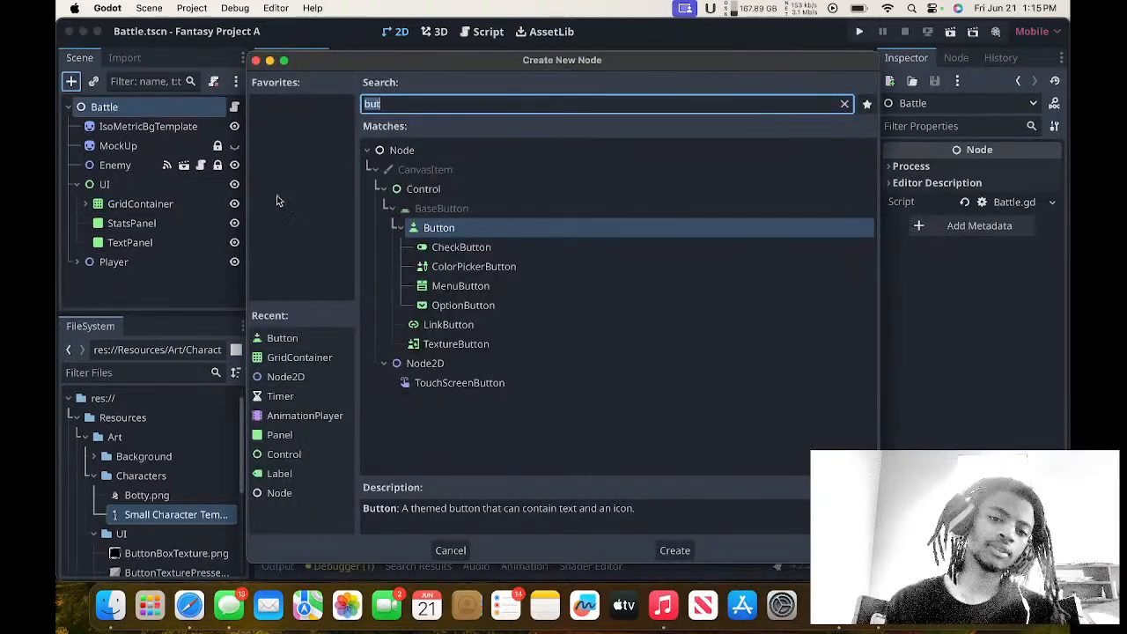
{"action": "double_click", "coordinate": [401, 150]}
{"action": "left_click_drag", "start_coordinate": [153, 285], "coordinate": [138, 125]}
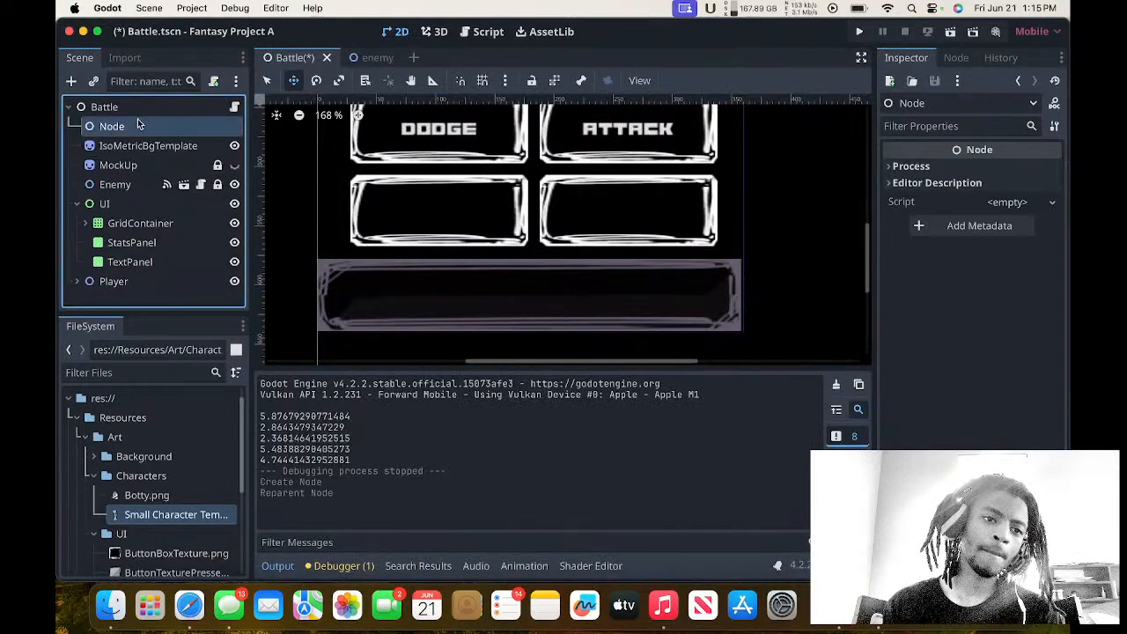
Rename the new Node under Battle as PlayerStats and save the scene.
{"action": "left_click", "coordinate": [136, 129]}
{"action": "key", "text": "Escape"}
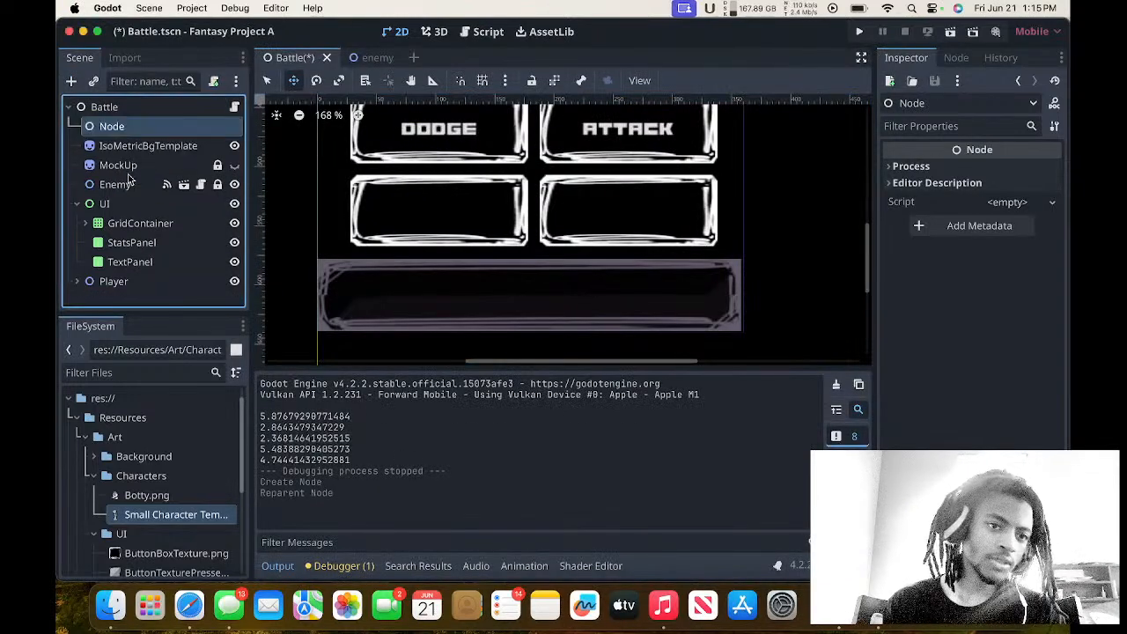
{"action": "left_click", "coordinate": [128, 181]}
{"action": "left_click", "coordinate": [129, 127]}
{"action": "left_click", "coordinate": [129, 126]}
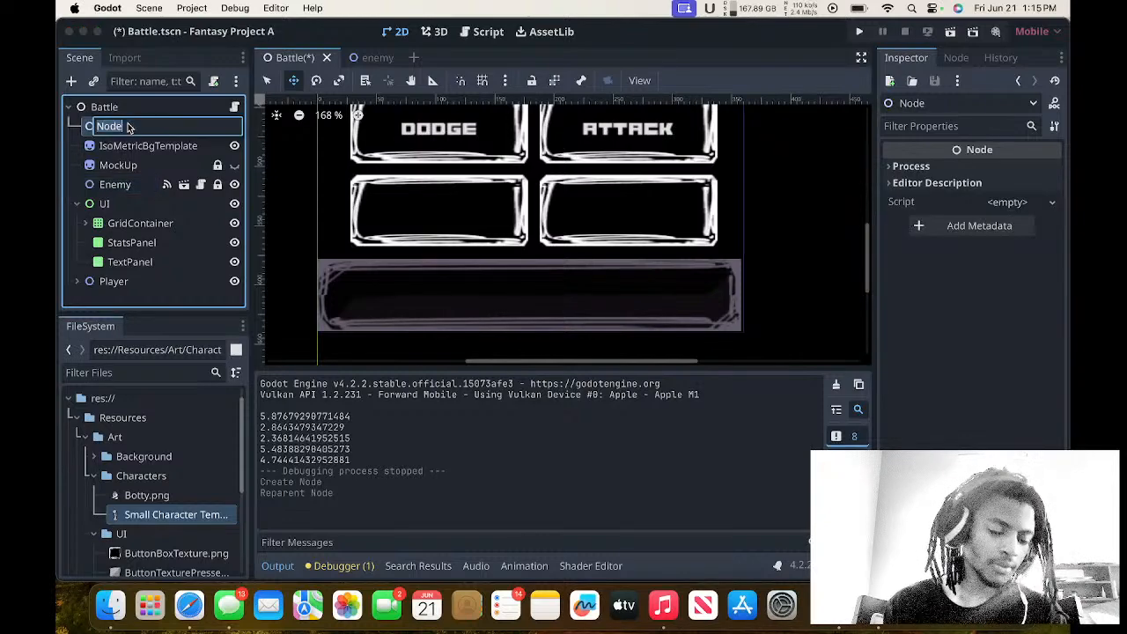
{"action": "type", "text": "Pla"}
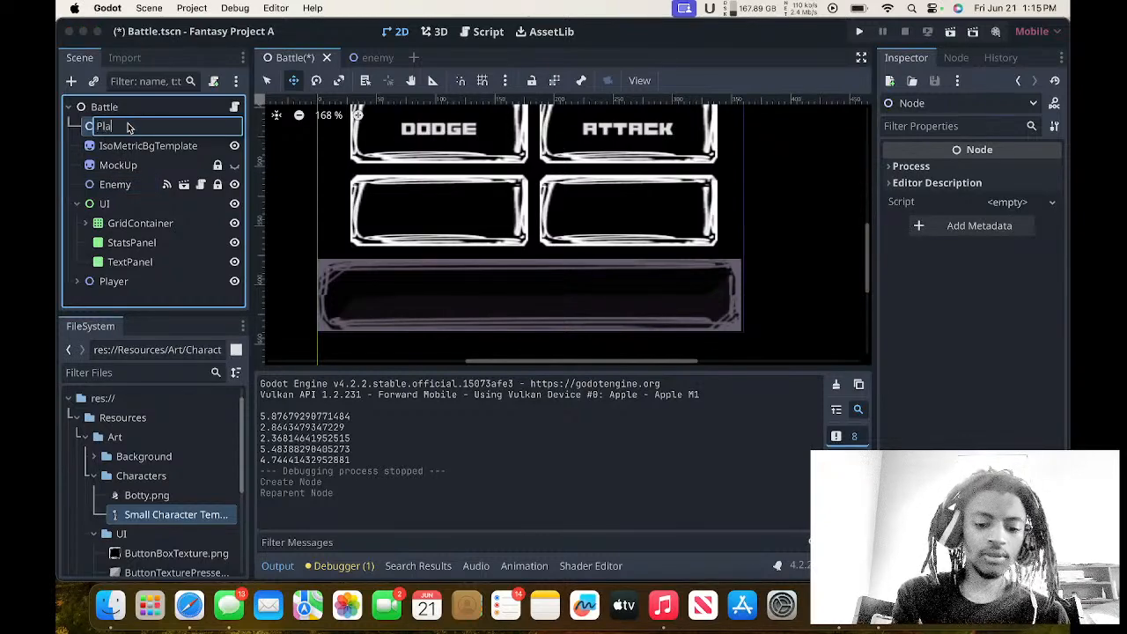
{"action": "type", "text": "yer"}
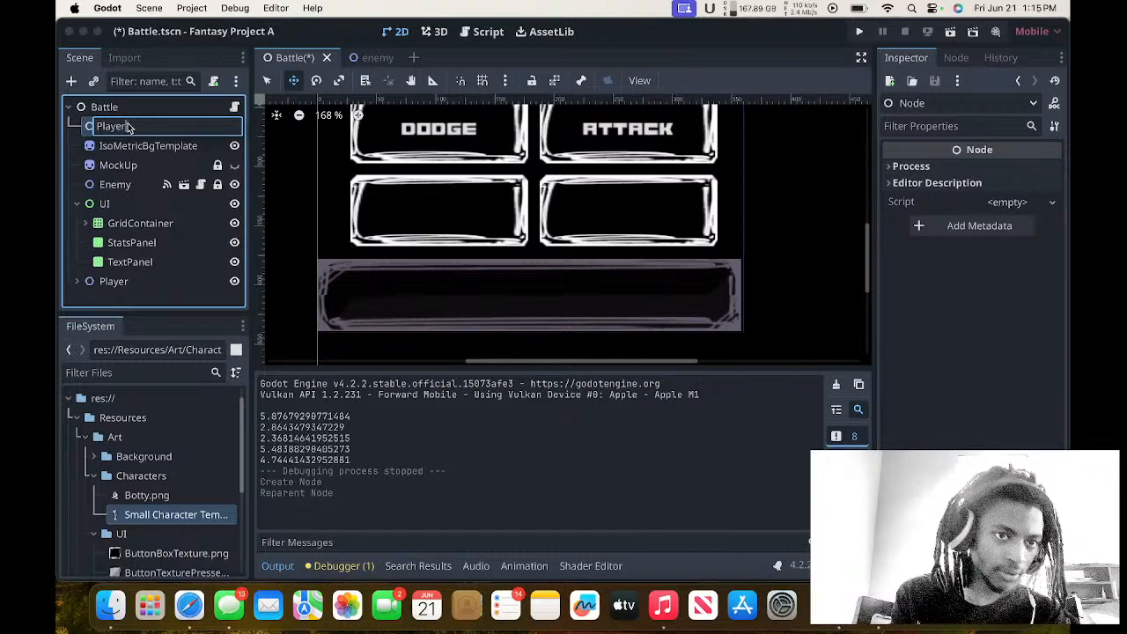
{"action": "type", "text": "Stats"}
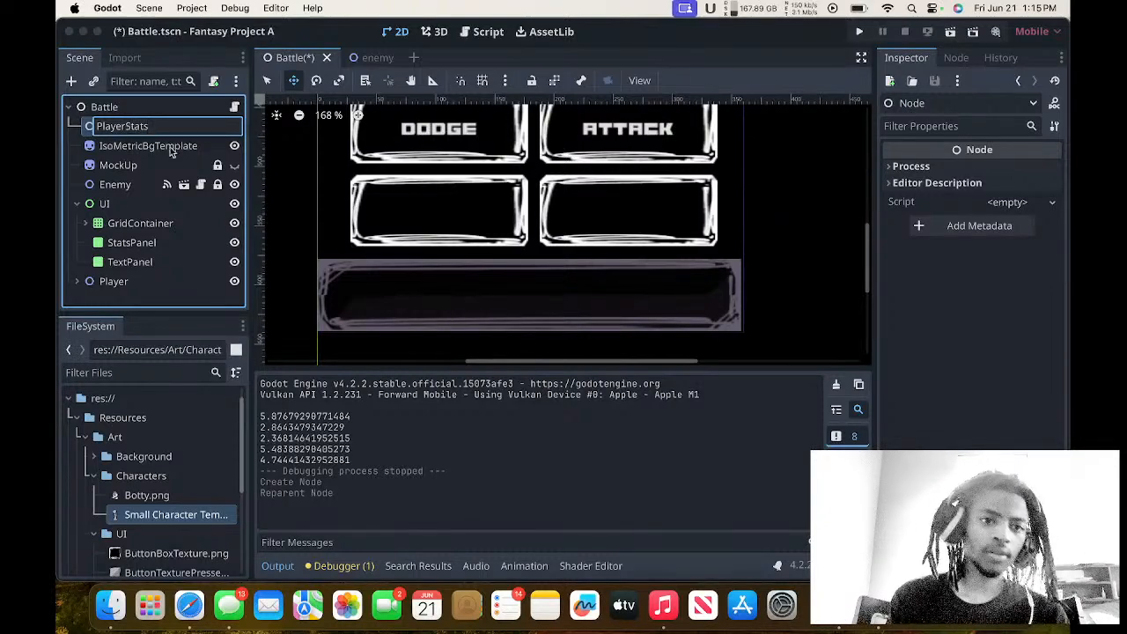
{"action": "key", "text": "Return"}
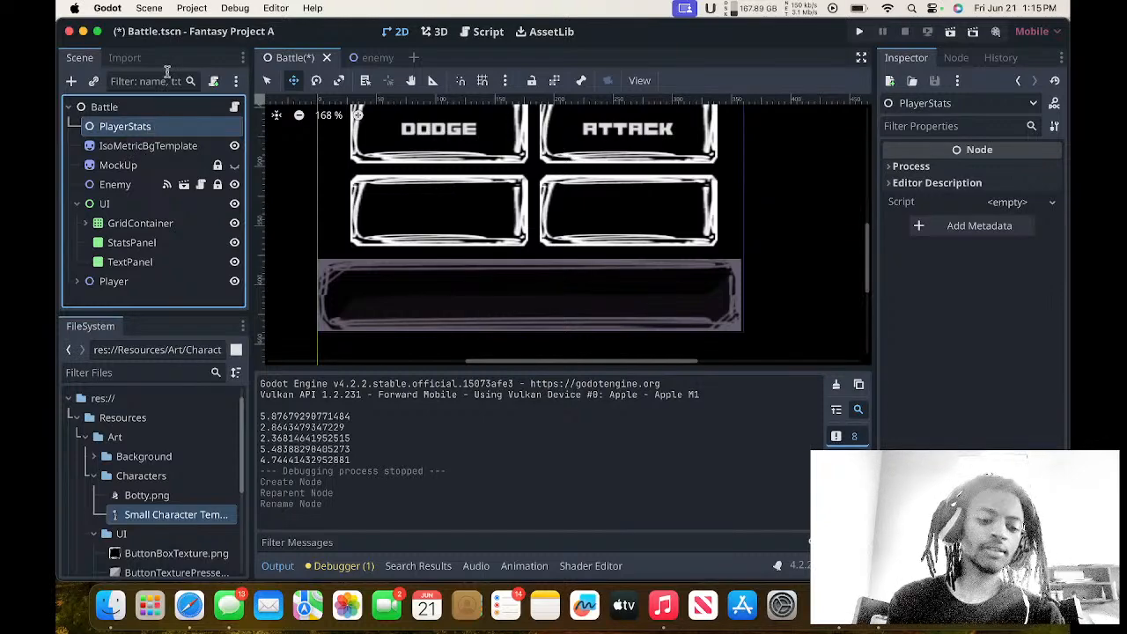
{"action": "key", "text": "super+s"}
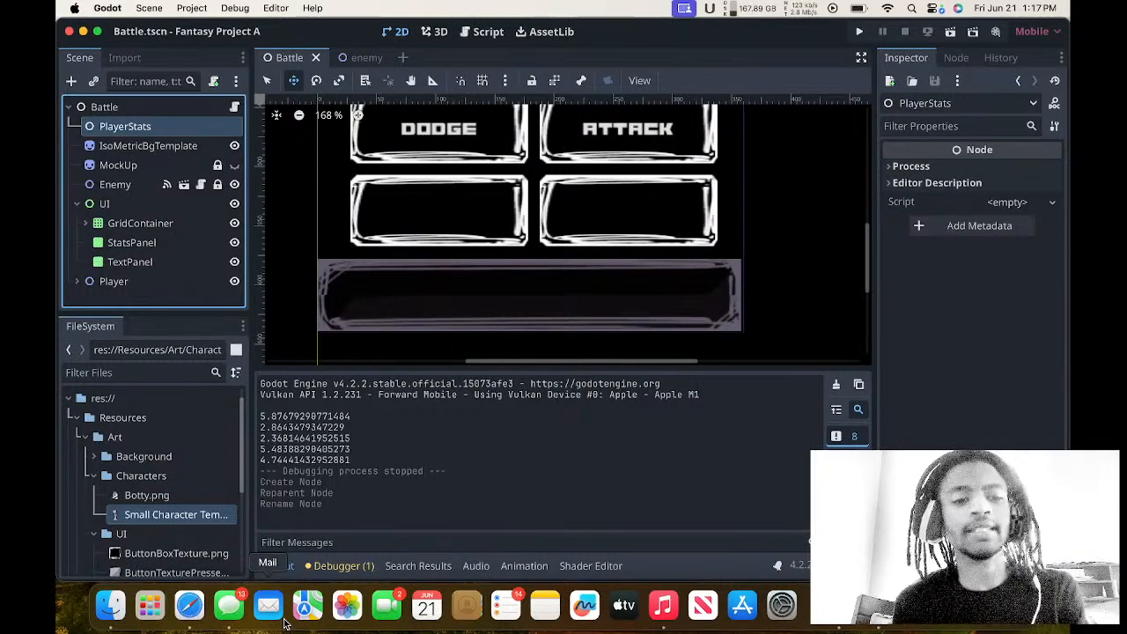
Attach a new GDScript to the PlayerStats node at res://PlayerStats.gd, using the Node: Default template.
{"action": "right_click", "coordinate": [159, 132]}
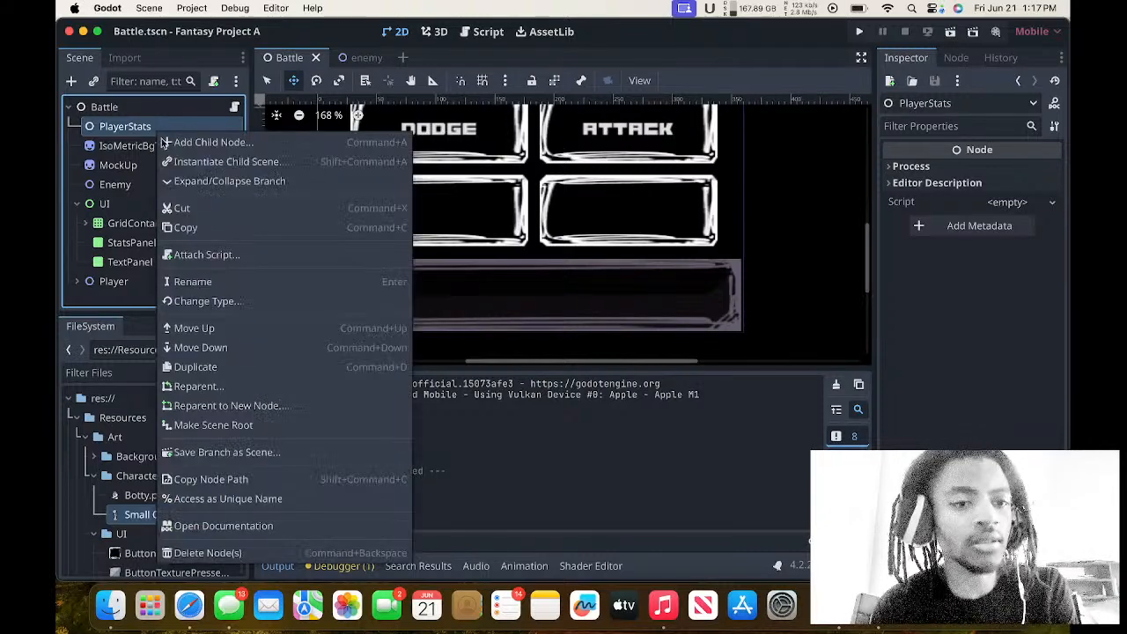
{"action": "left_click", "coordinate": [211, 255]}
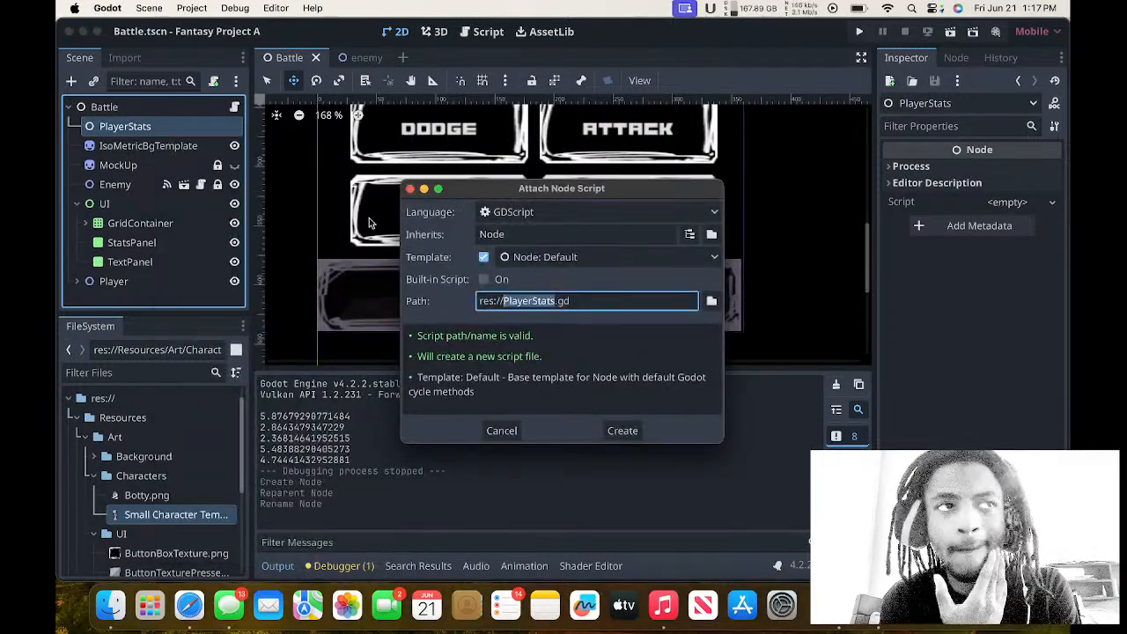
{"action": "key", "text": "Return"}
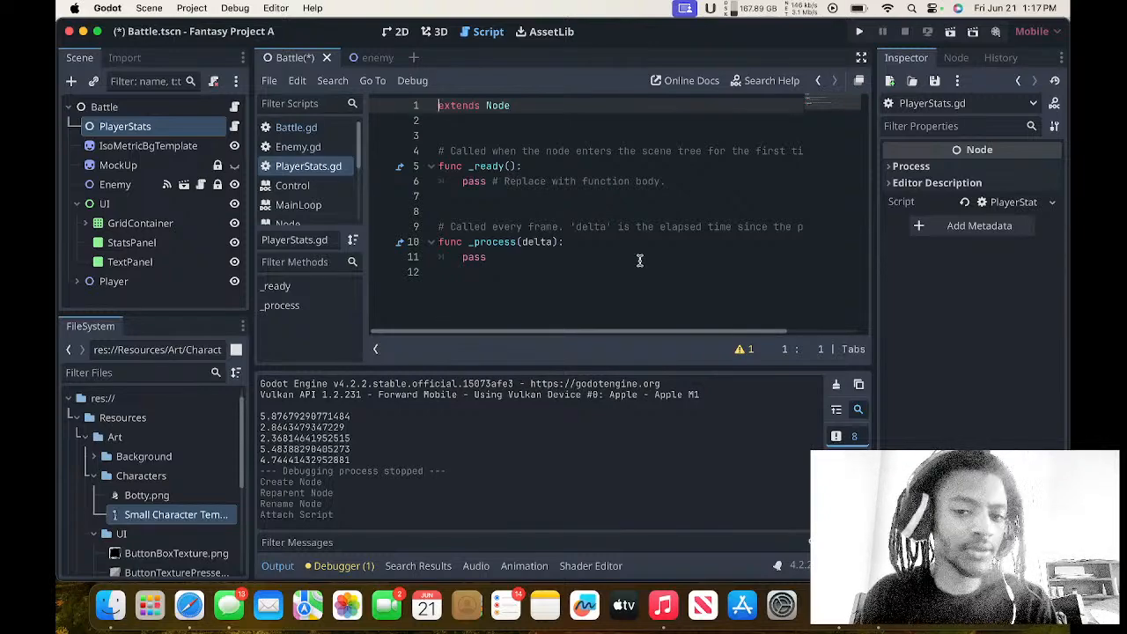
Delete the template _ready and _process functions with their comments from PlayerStats.gd, leaving an empty line below extends Node.
{"action": "left_click_drag", "start_coordinate": [640, 259], "coordinate": [195, 108]}
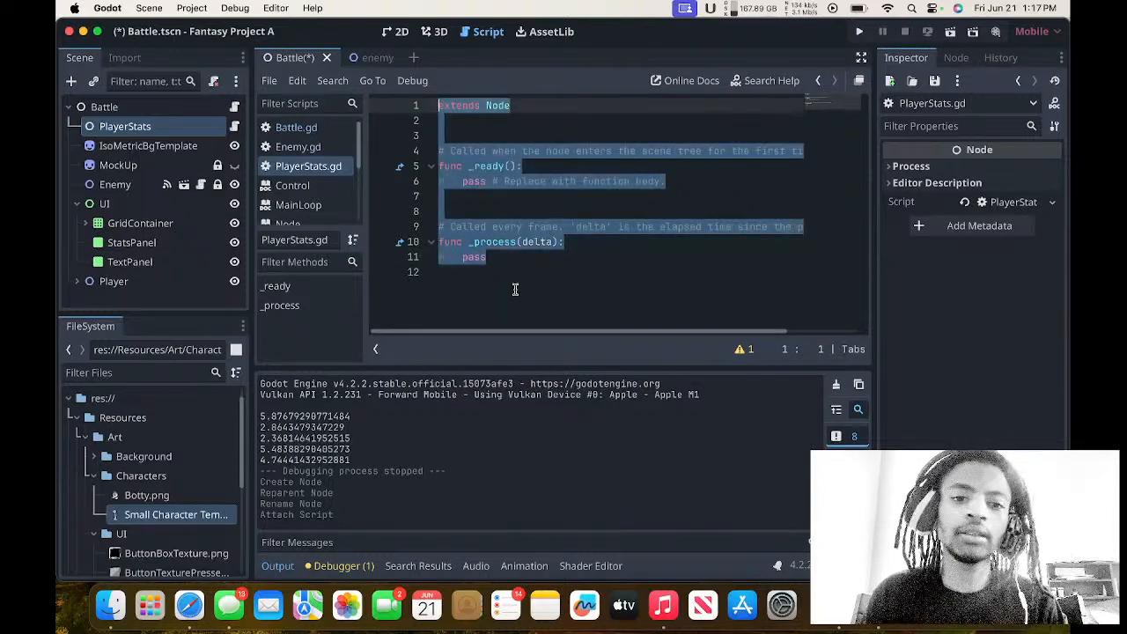
{"action": "left_click_drag", "start_coordinate": [531, 259], "coordinate": [421, 163]}
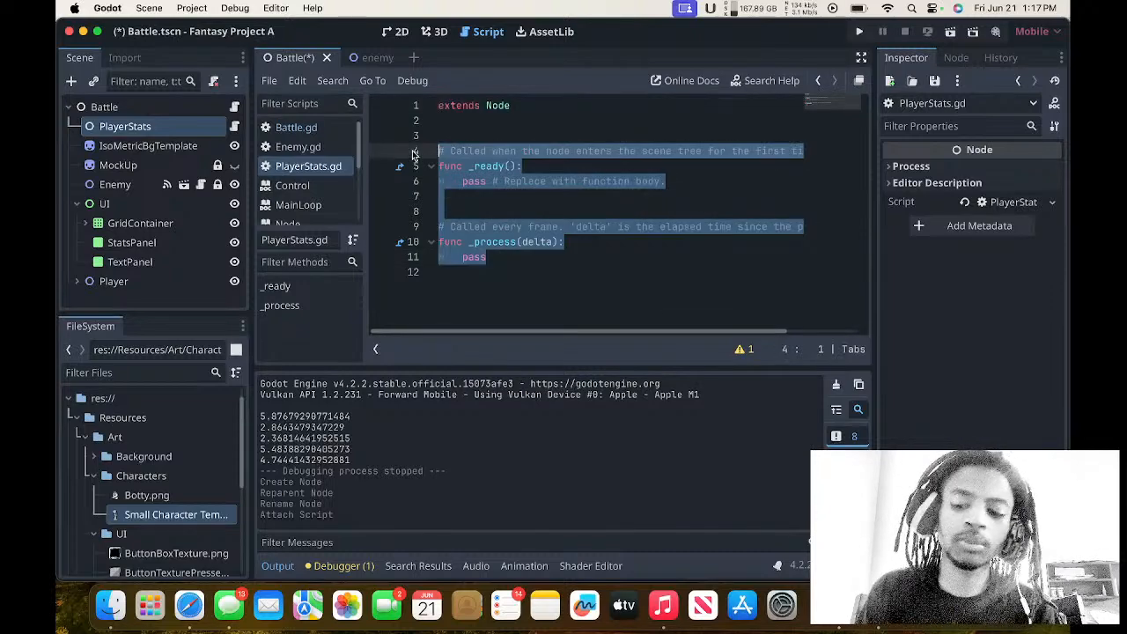
{"action": "key", "text": "BackSpace"}
{"action": "key", "text": "BackSpace"}
{"action": "key", "text": "BackSpace"}
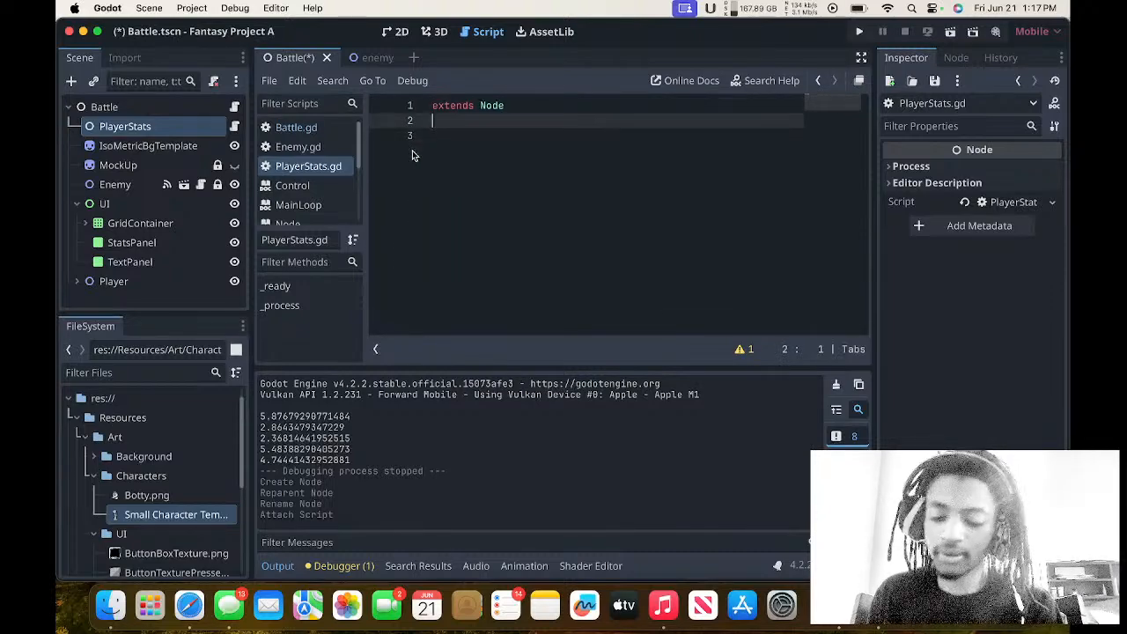
{"action": "key", "text": "Return"}
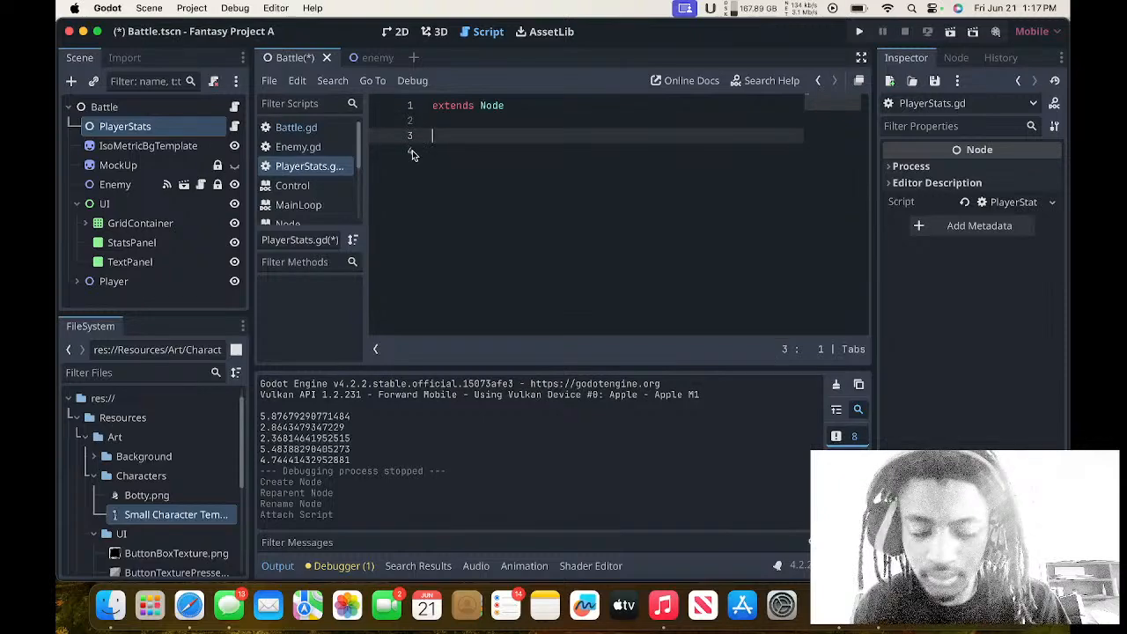
{"action": "type", "text": "var h"}
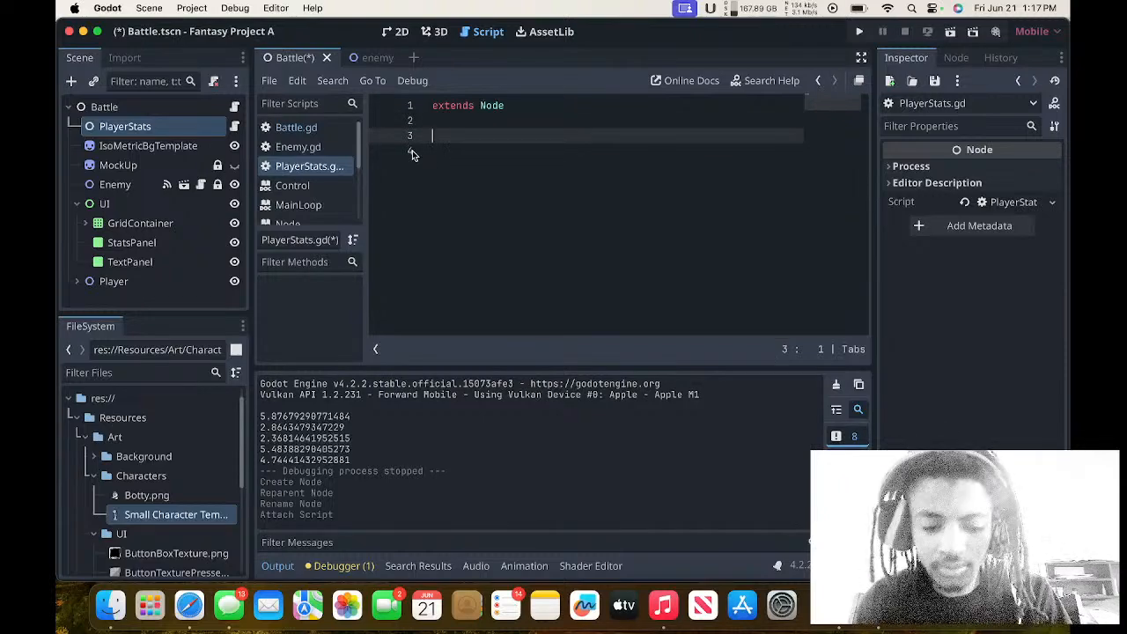
{"action": "key", "text": "BackSpace"}
{"action": "key", "text": "BackSpace"}
{"action": "key", "text": "BackSpace"}
{"action": "key", "text": "BackSpace"}
{"action": "key", "text": "BackSpace"}
{"action": "key", "text": "BackSpace"}
{"action": "key", "text": "BackSpace"}
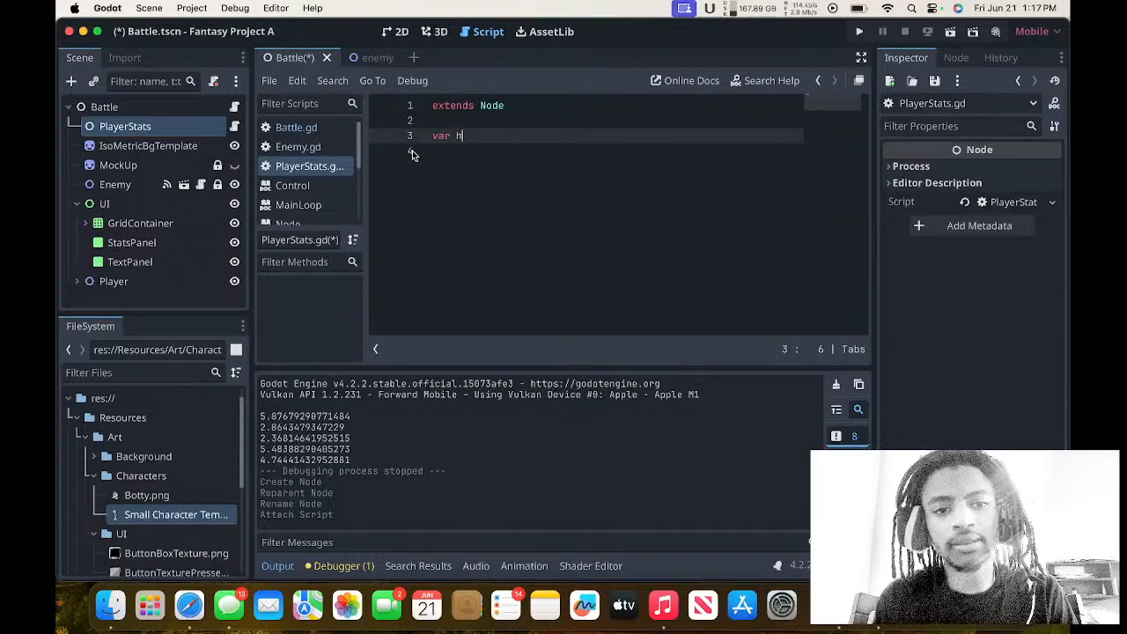
{"action": "type", "text": "("}
{"action": "key", "text": "BackSpace"}
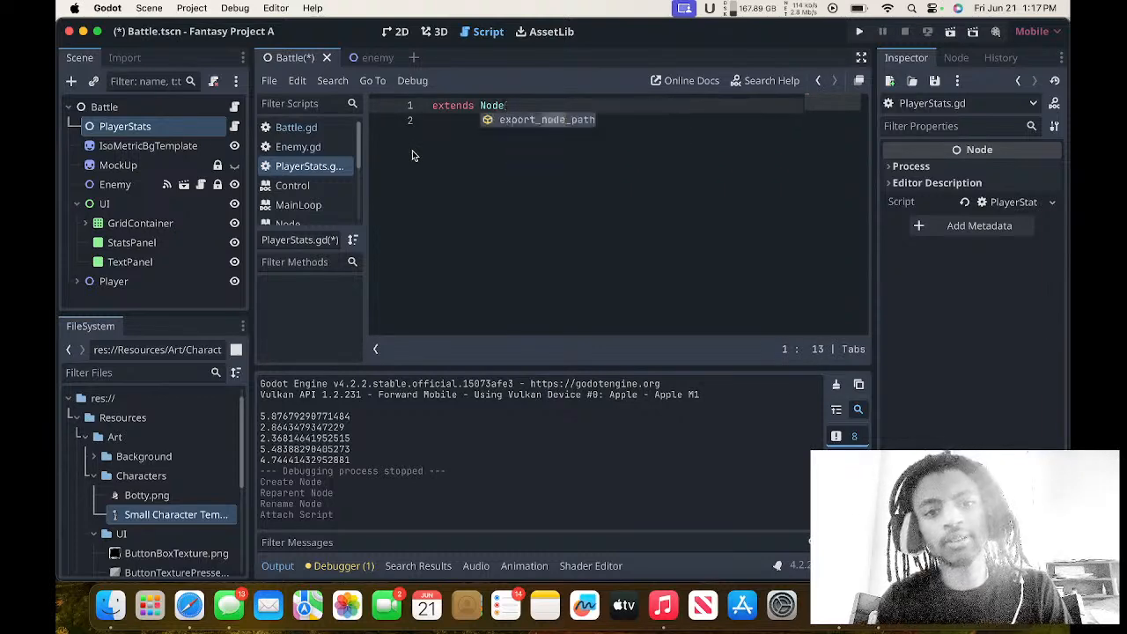
{"action": "key", "text": "Return"}
{"action": "key", "text": "BackSpace"}
{"action": "key", "text": "BackSpace"}
{"action": "key", "text": "BackSpace"}
{"action": "key", "text": "BackSpace"}
{"action": "key", "text": "BackSpace"}
{"action": "key", "text": "BackSpace"}
{"action": "key", "text": "BackSpace"}
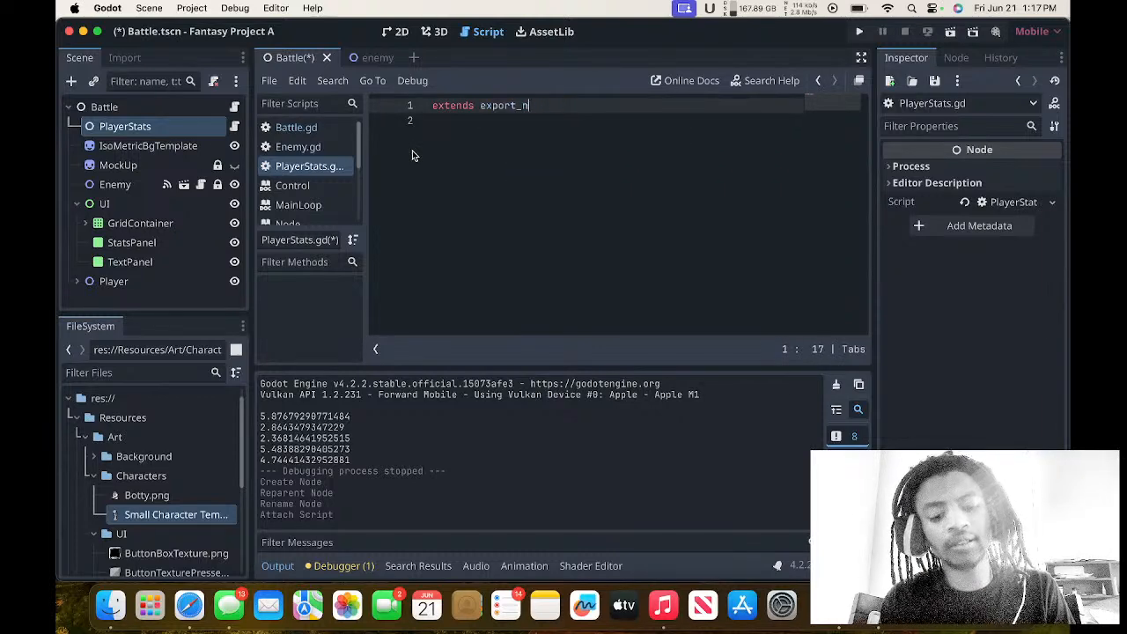
{"action": "key", "text": "super+z"}
{"action": "key", "text": "super+z"}
{"action": "key", "text": "super+z"}
{"action": "key", "text": "super+z"}
{"action": "key", "text": "super+z"}
{"action": "key", "text": "super+z"}
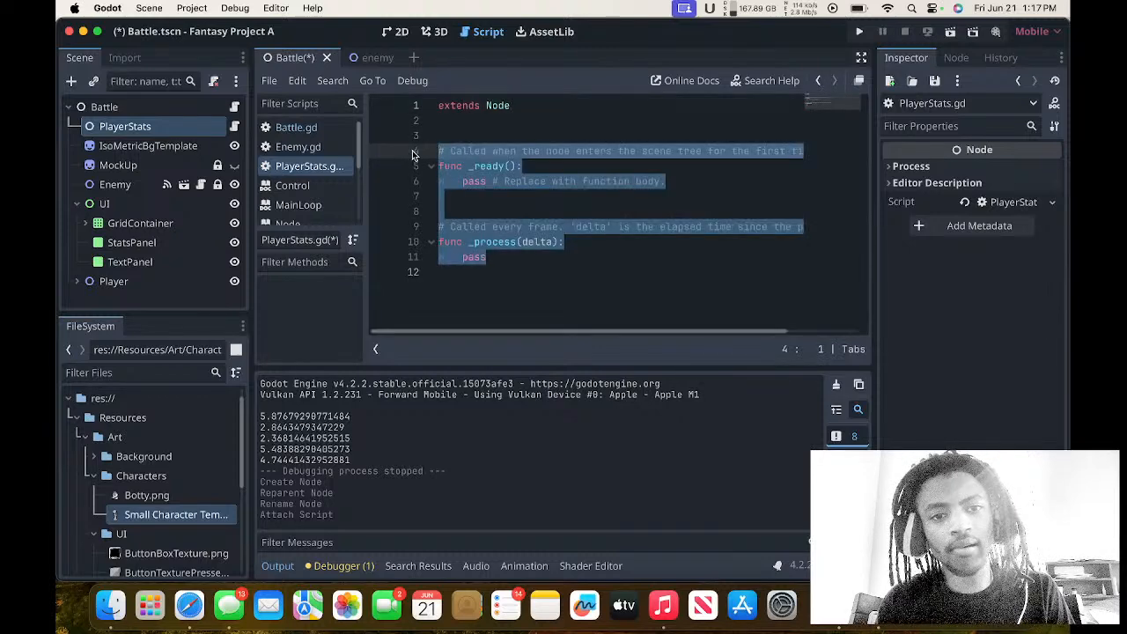
{"action": "key", "text": "BackSpace"}
{"action": "key", "text": "BackSpace"}
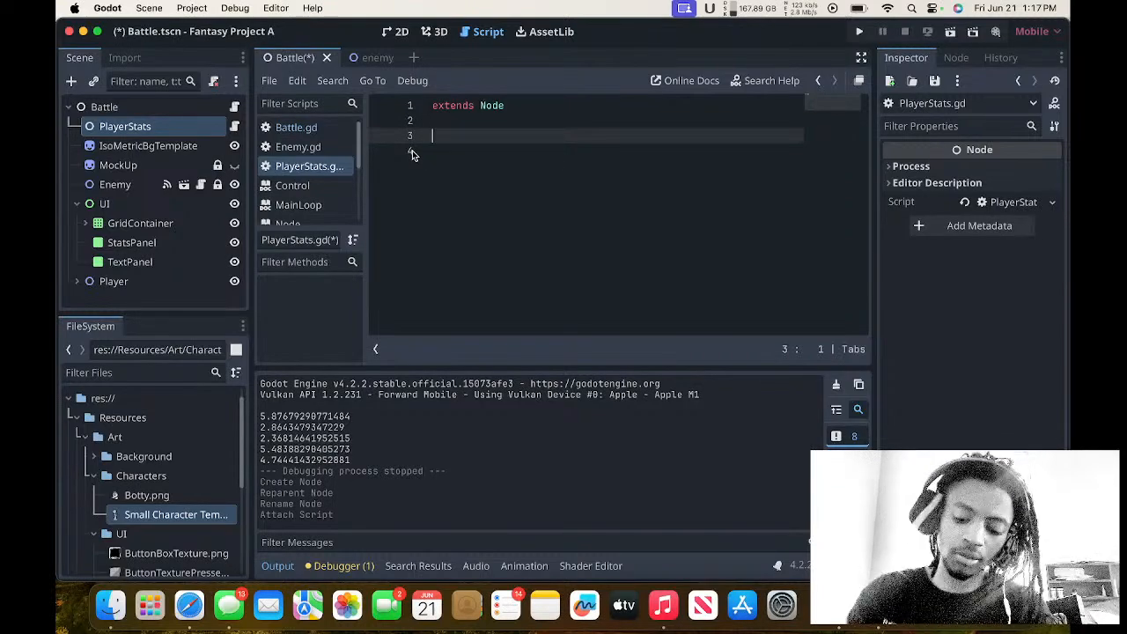
Declare the variables max_hp = 25 and hp = max_hp on consecutive lines below extends Node in PlayerStats.gd.
{"action": "type", "text": "var m"}
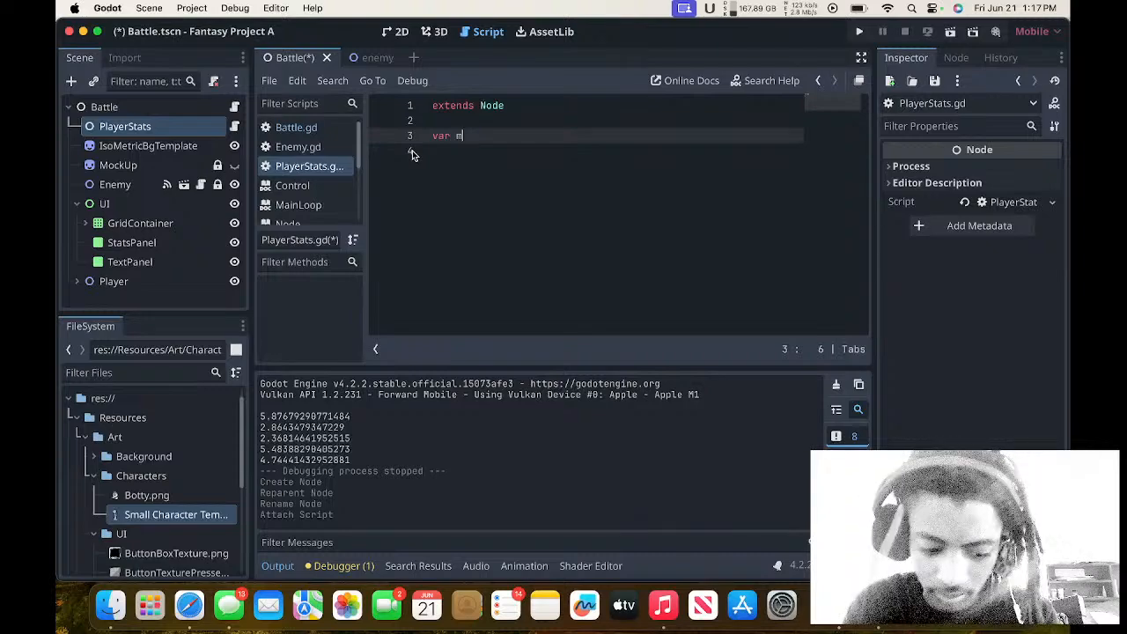
{"action": "type", "text": "ax_hp "}
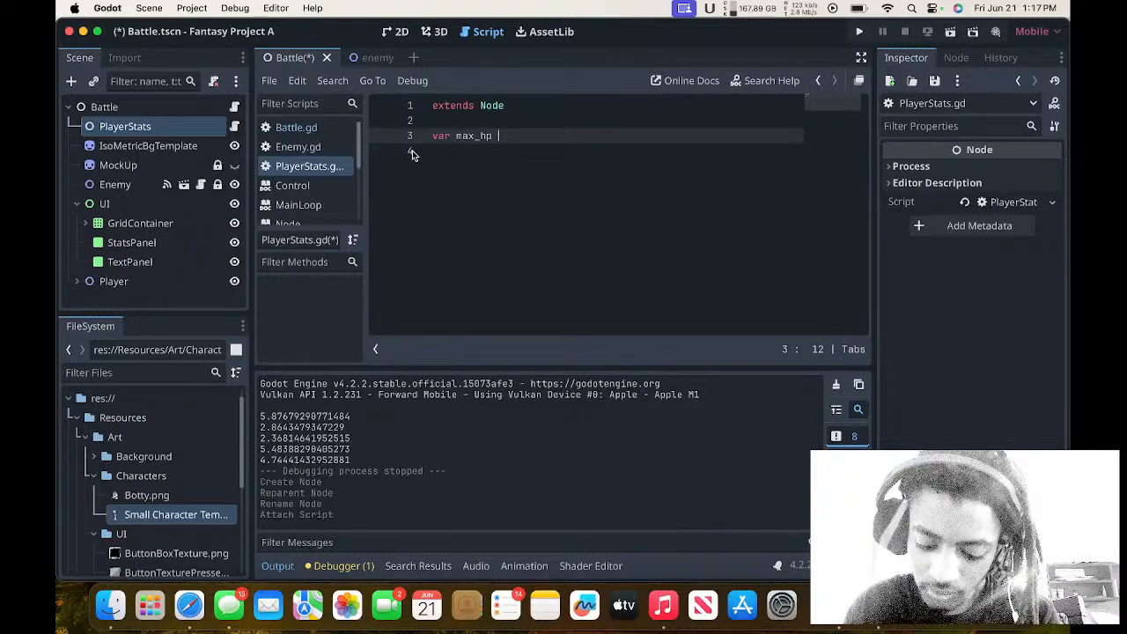
{"action": "type", "text": "= 25"}
{"action": "key", "text": "Return"}
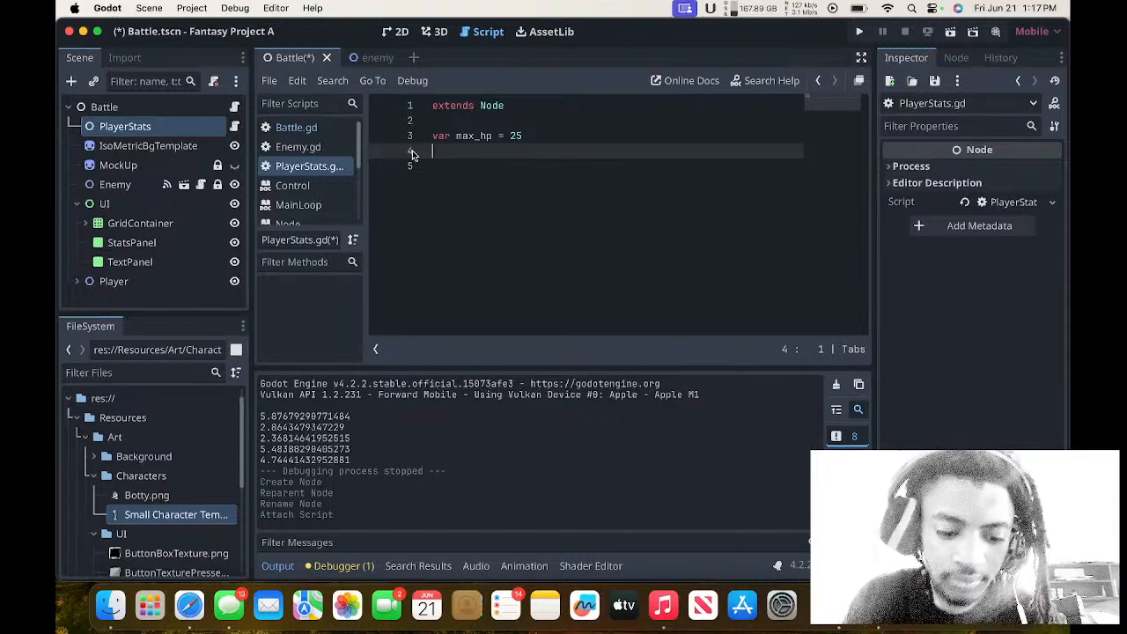
{"action": "type", "text": "var hp ="}
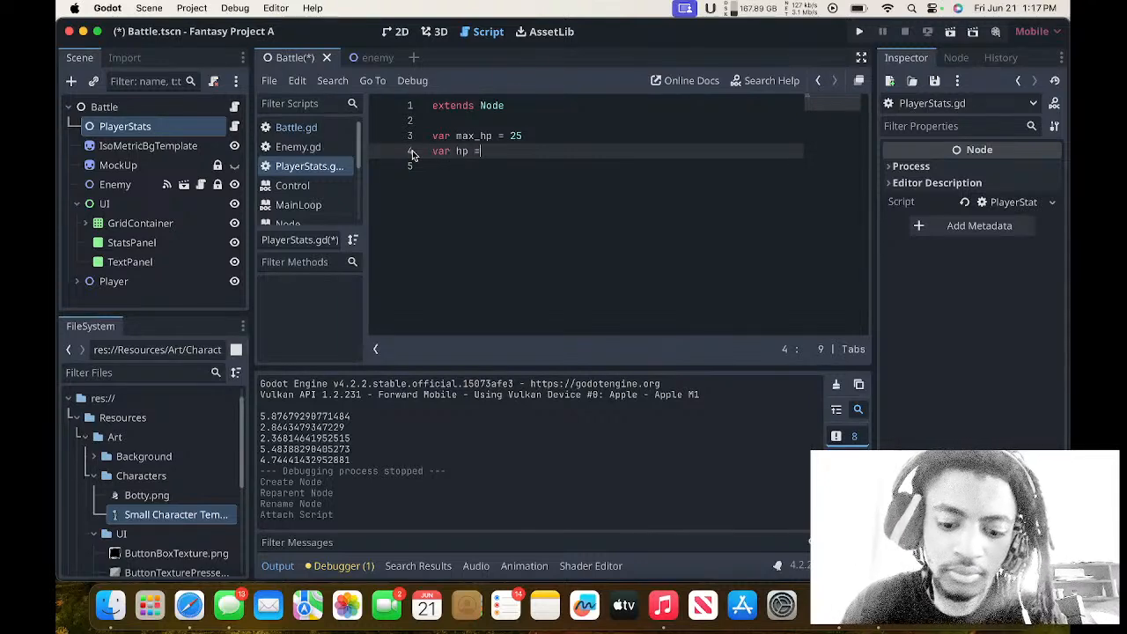
{"action": "type", "text": " max"}
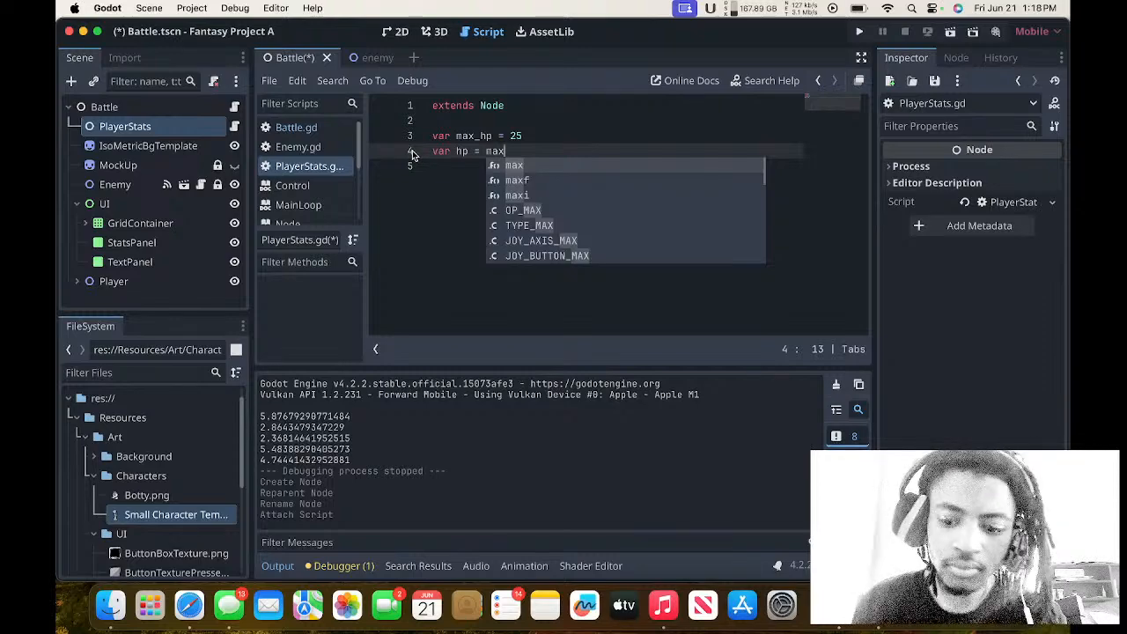
{"action": "type", "text": "_hp"}
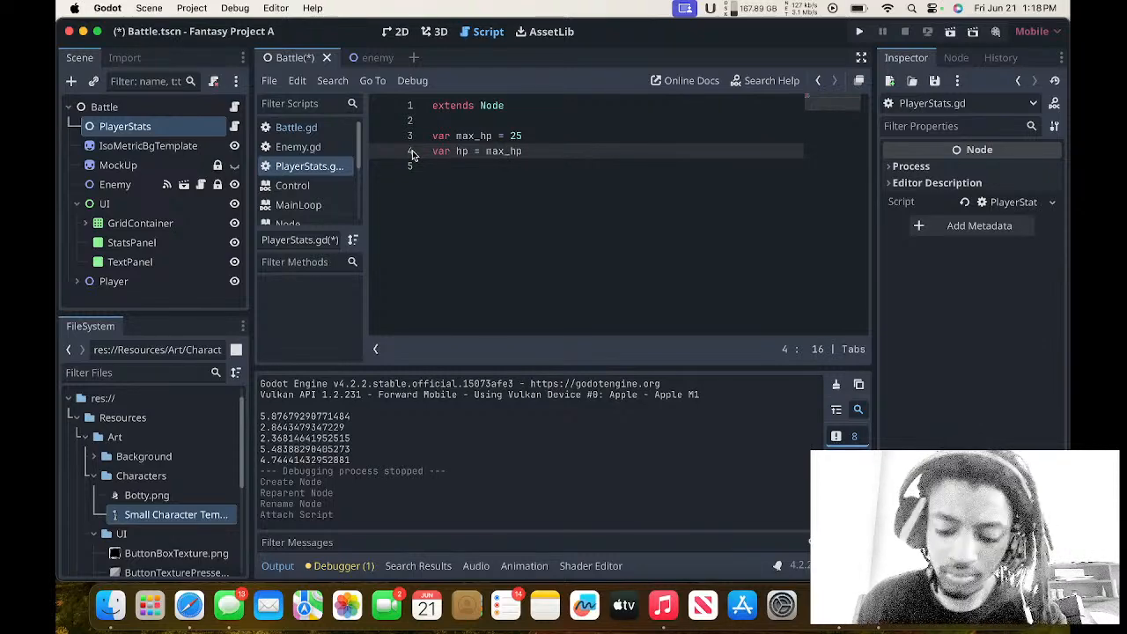
{"action": "key", "text": "Return"}
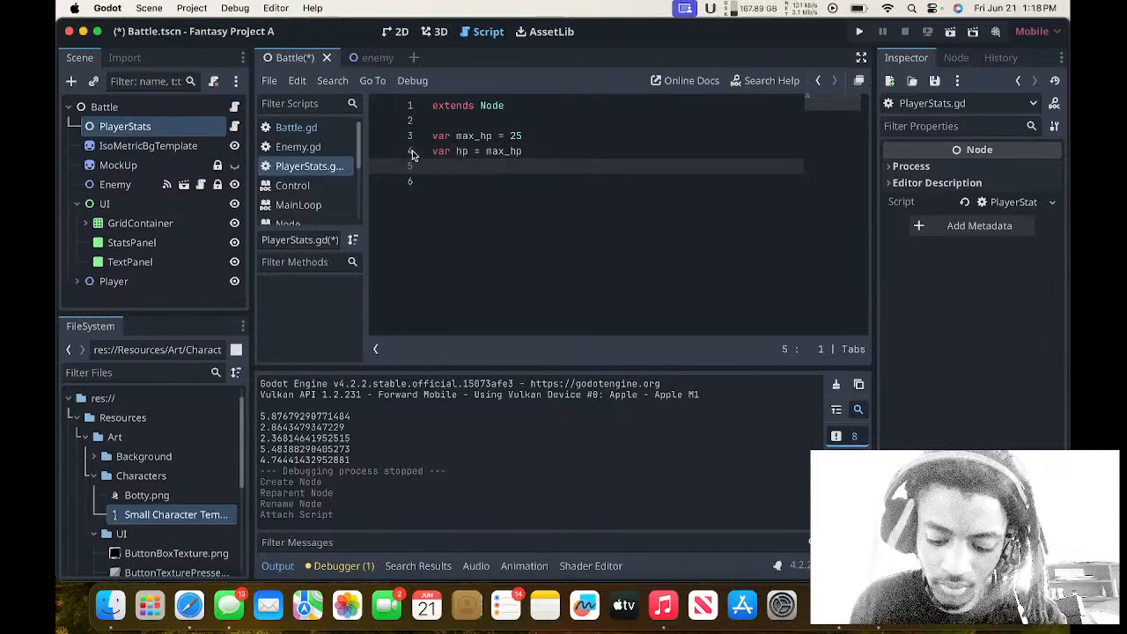
Declare a max_ap variable with an assignment on the line below hp in PlayerStats.gd.
{"action": "type", "text": "var"}
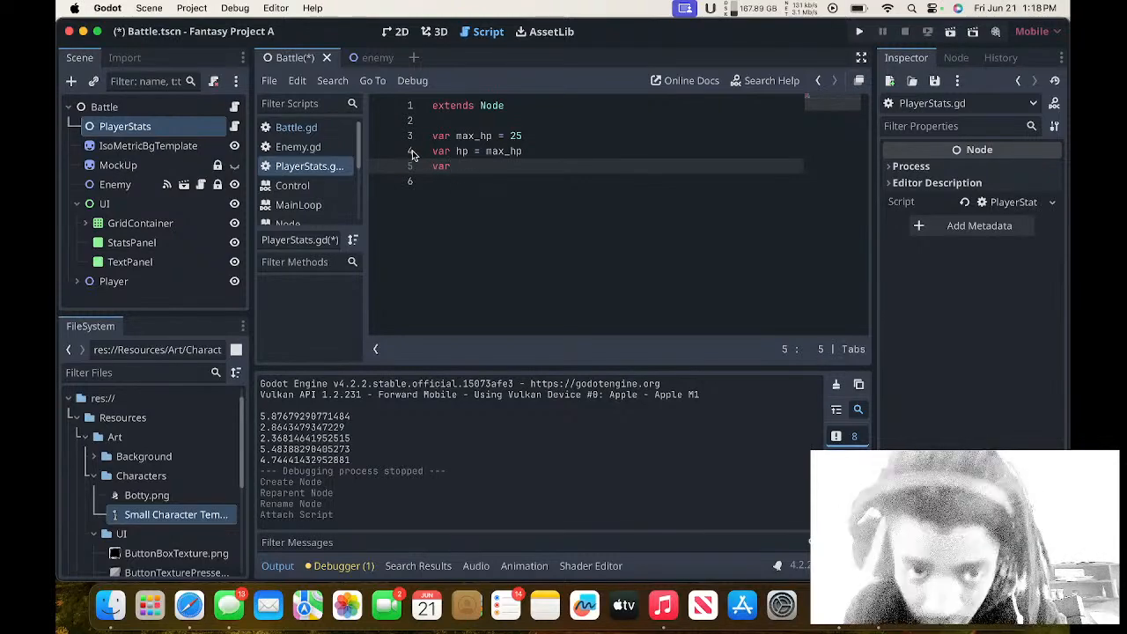
{"action": "type", "text": " max"}
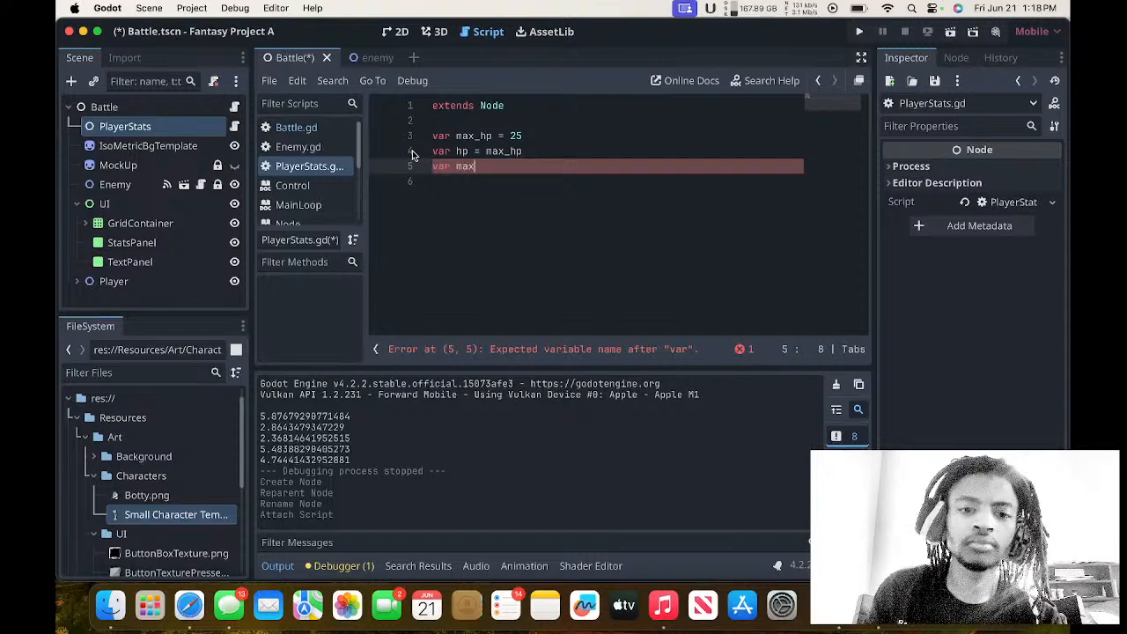
{"action": "type", "text": "_ap"}
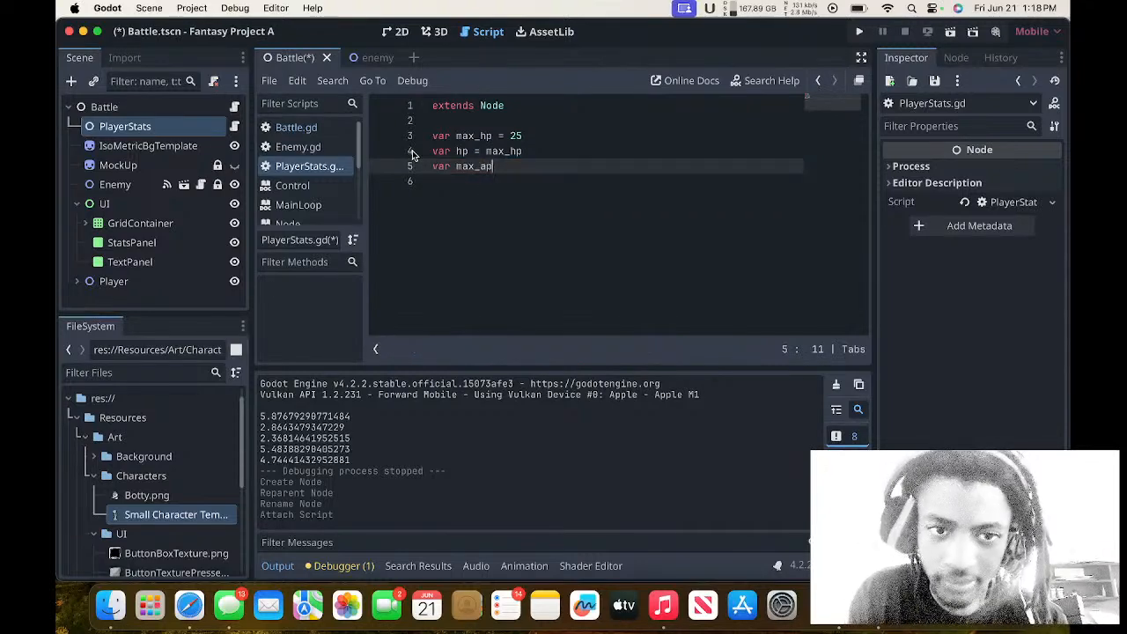
{"action": "type", "text": " = 3"}
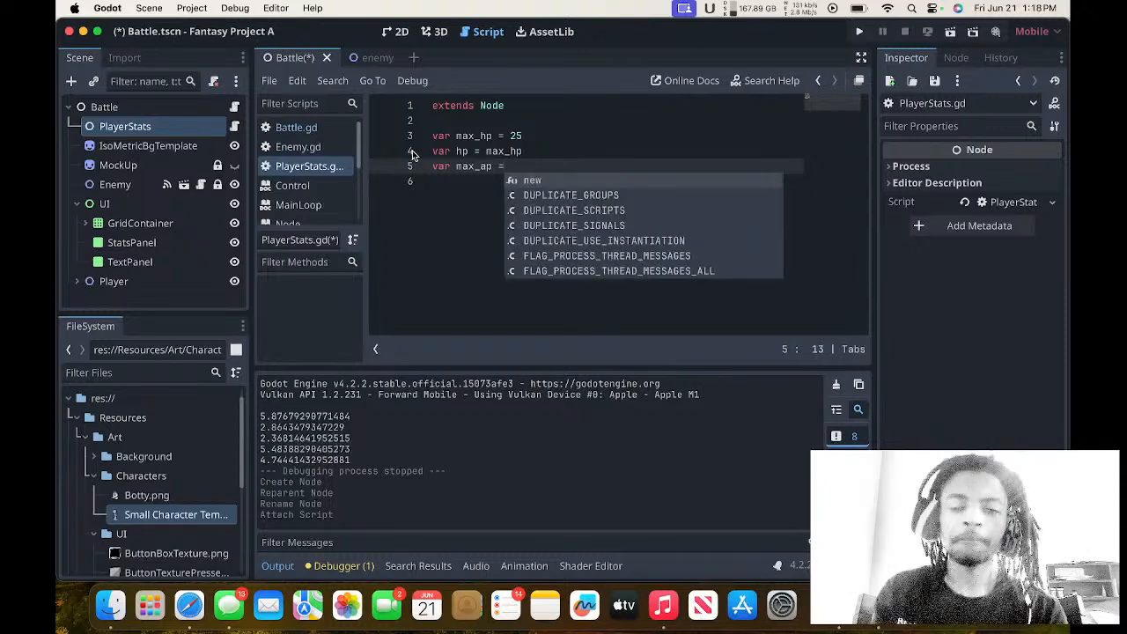
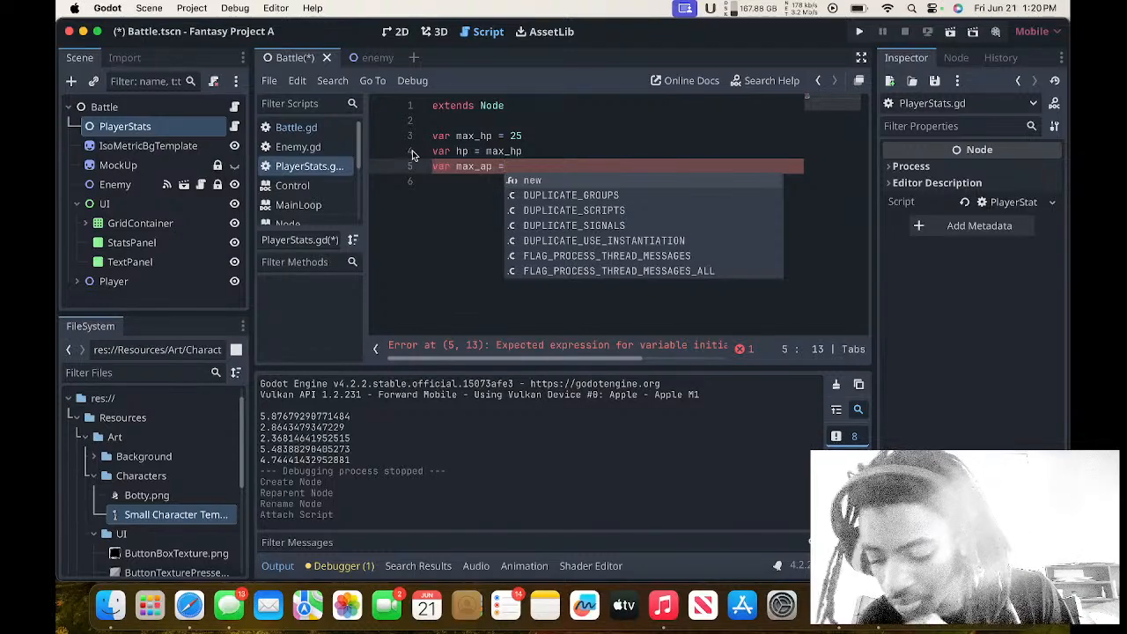
Set max_ap to 3 and declare ap = max_ap on the line below it in PlayerStats.gd.
{"action": "type", "text": "3"}
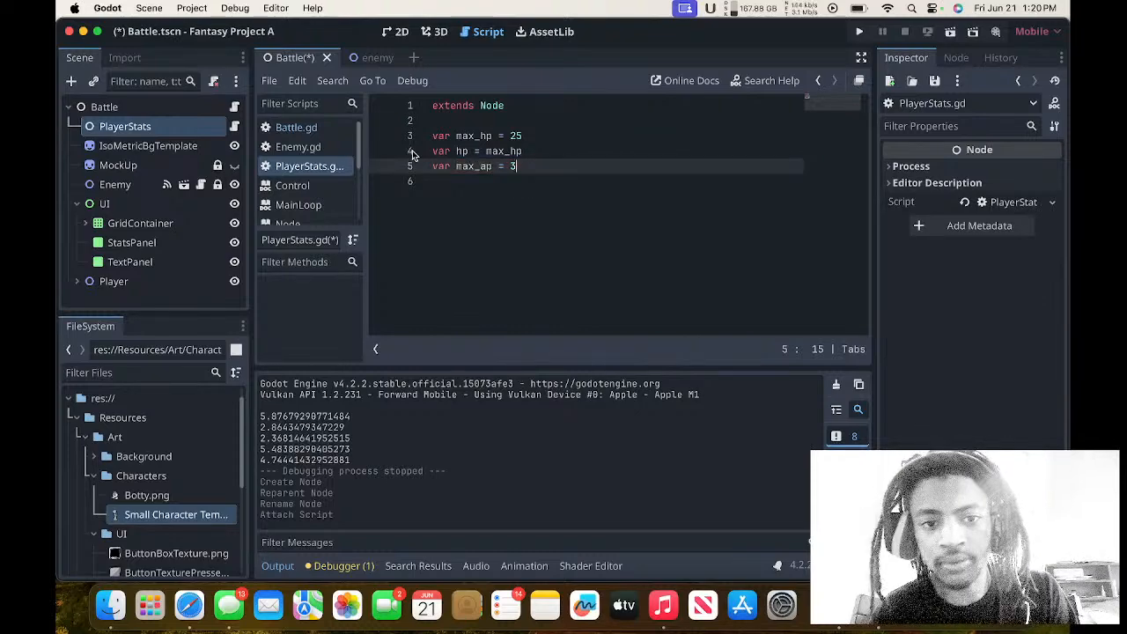
{"action": "key", "text": "Return"}
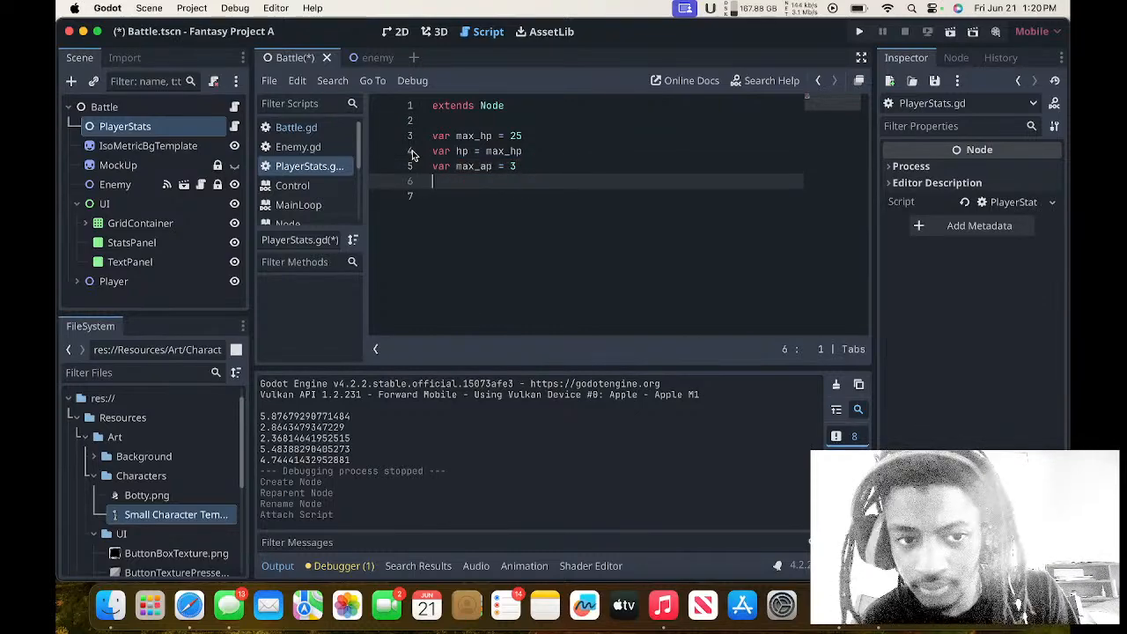
{"action": "type", "text": "va"}
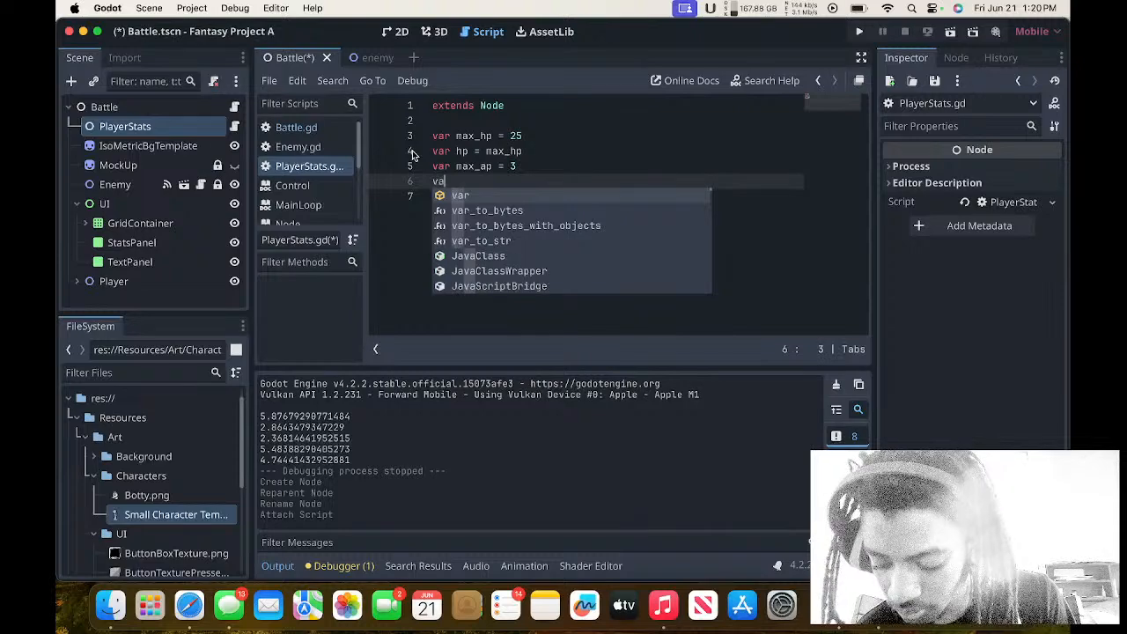
{"action": "type", "text": "r ap = ma"}
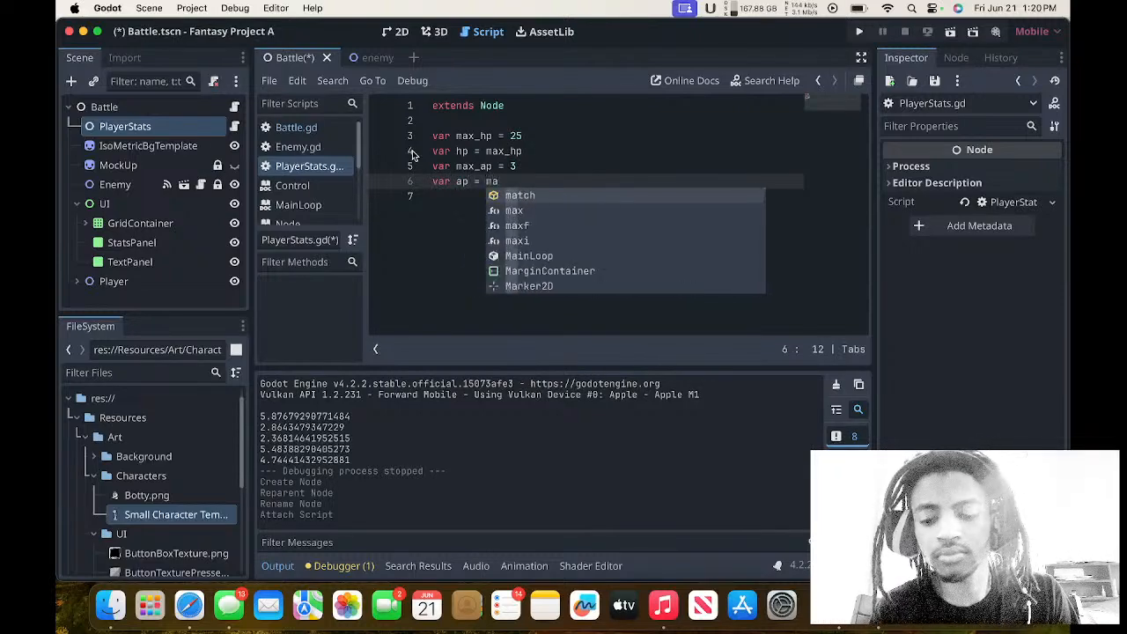
{"action": "type", "text": "x_ap"}
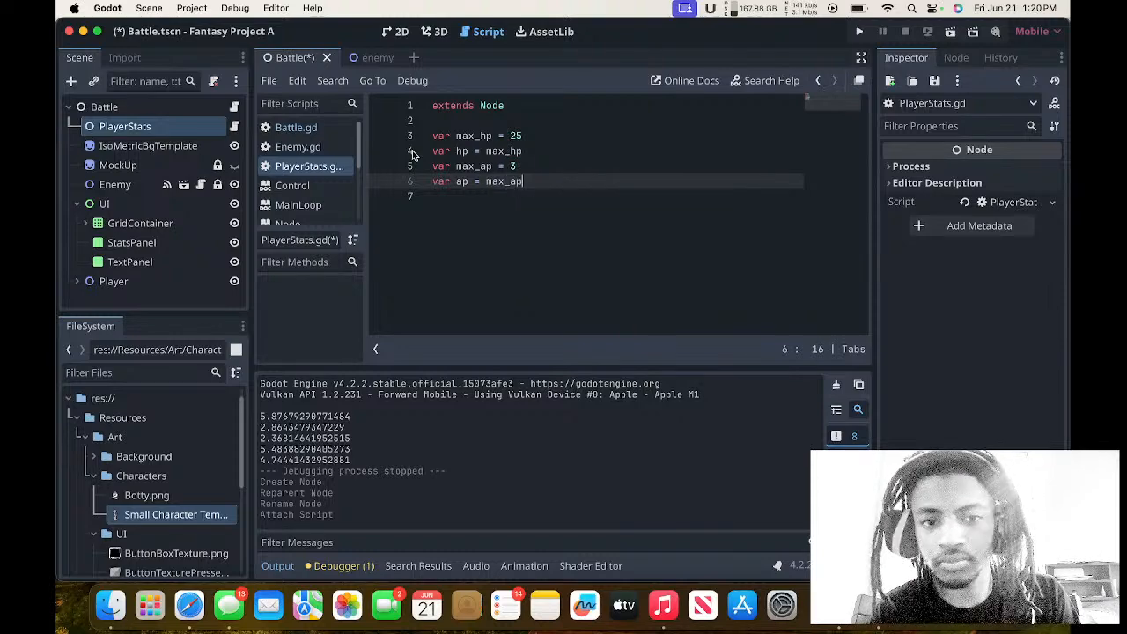
{"action": "key", "text": "Return"}
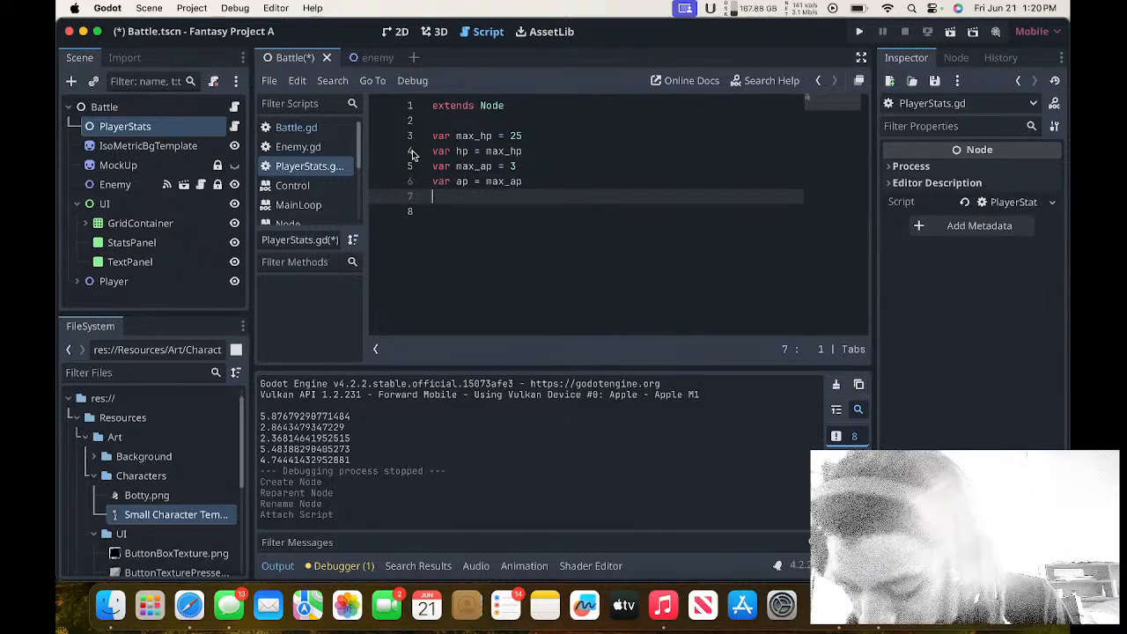
{"action": "key", "text": "Return"}
{"action": "key", "text": "BackSpace"}
{"action": "key", "text": "BackSpace"}
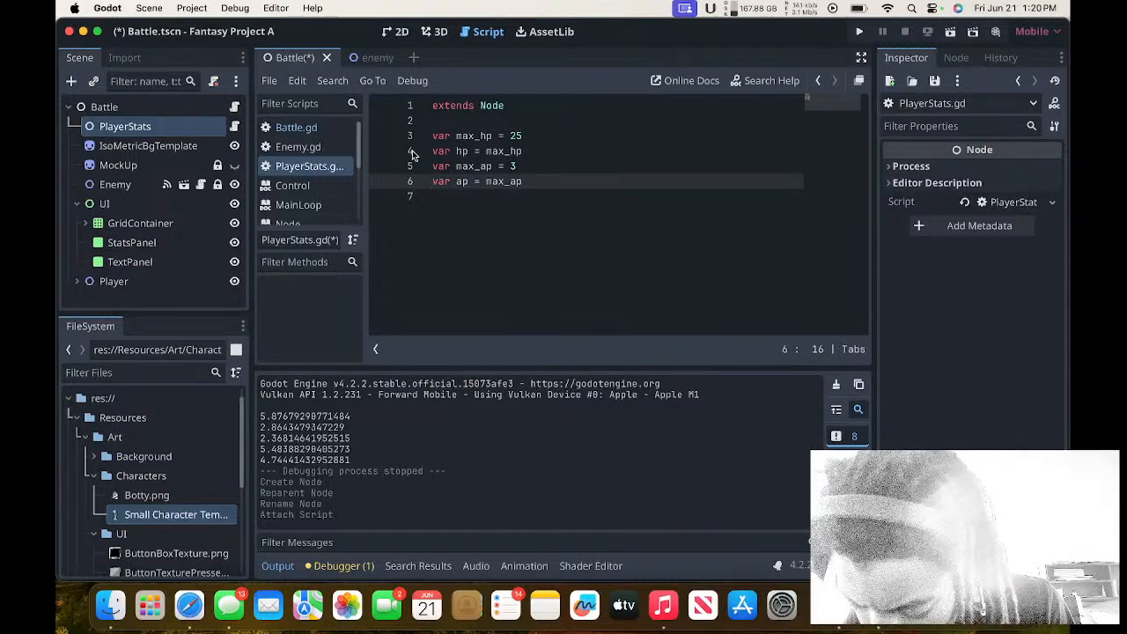
{"action": "key", "text": "Return"}
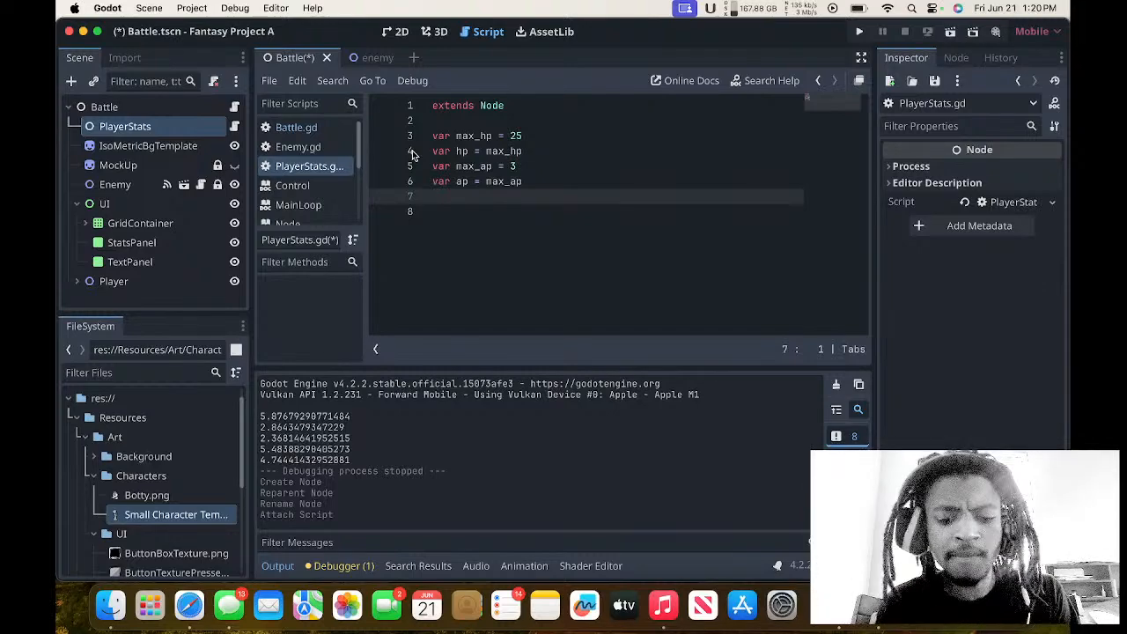
{"action": "type", "text": "max_mp"}
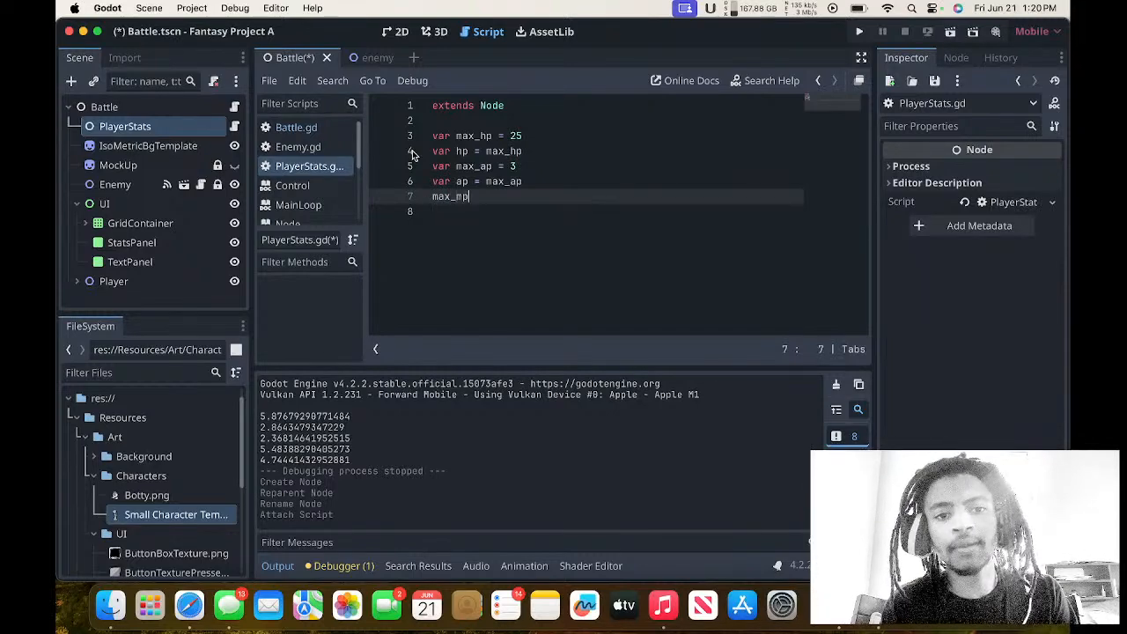
{"action": "type", "text": " ="}
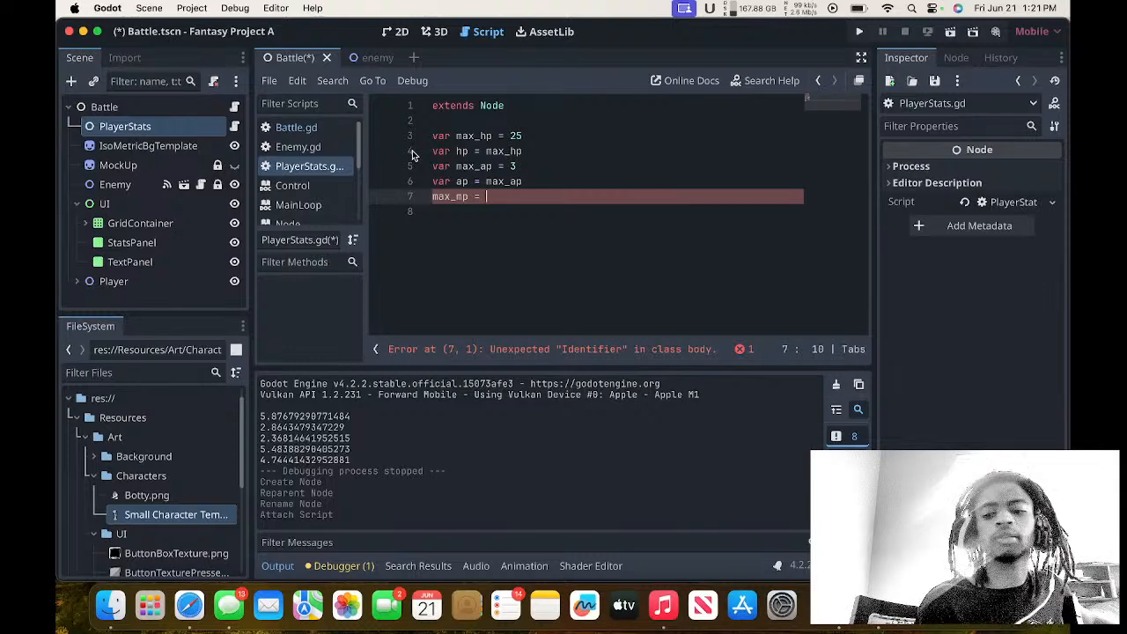
{"action": "key", "text": "BackSpace"}
{"action": "key", "text": "BackSpace"}
{"action": "key", "text": "BackSpace"}
{"action": "key", "text": "BackSpace"}
{"action": "key", "text": "BackSpace"}
{"action": "key", "text": "BackSpace"}
{"action": "key", "text": "BackSpace"}
{"action": "key", "text": "BackSpace"}
{"action": "key", "text": "BackSpace"}
{"action": "key", "text": "BackSpace"}
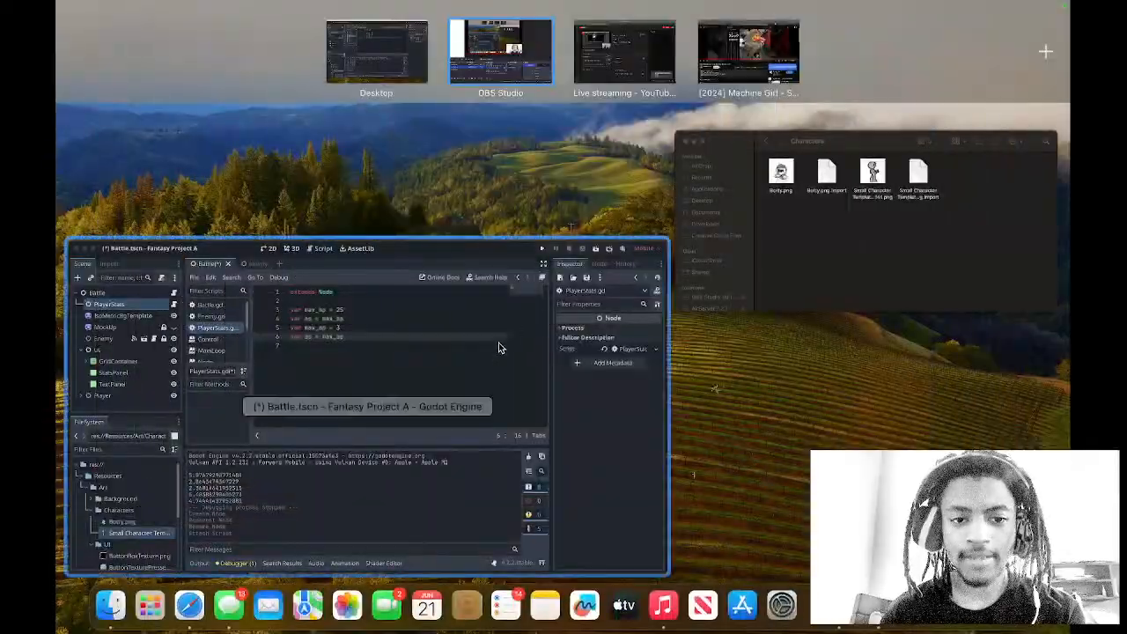
Change the value assigned to max_ap to 5 in PlayerStats.gd.
{"action": "left_click", "coordinate": [499, 346]}
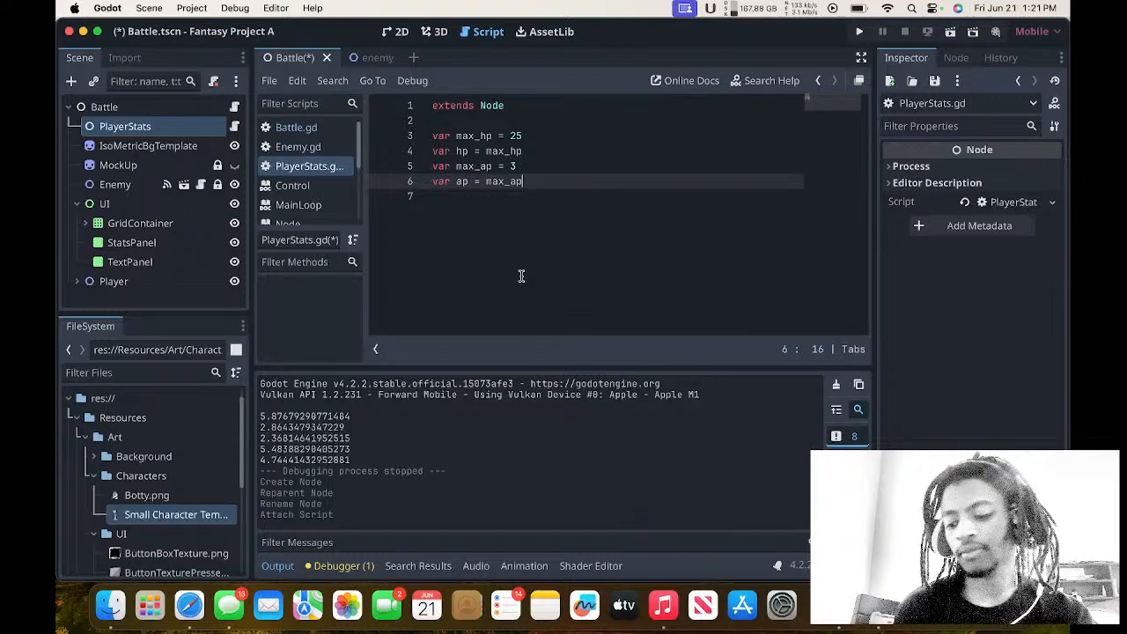
{"action": "left_click", "coordinate": [537, 169]}
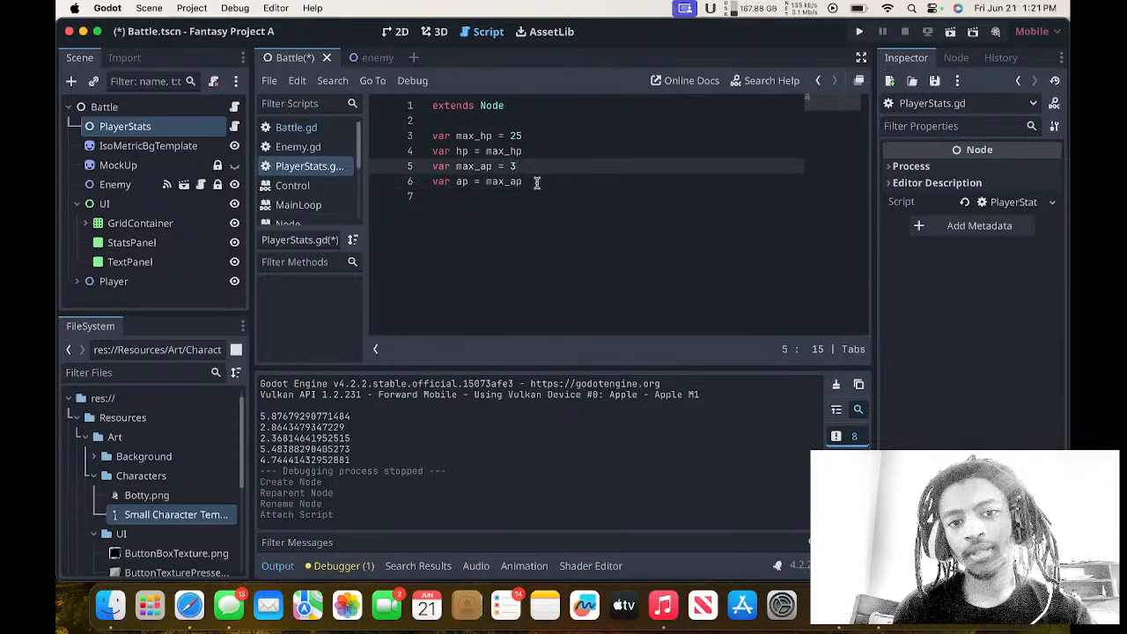
{"action": "key", "text": "BackSpace"}
{"action": "type", "text": "5"}
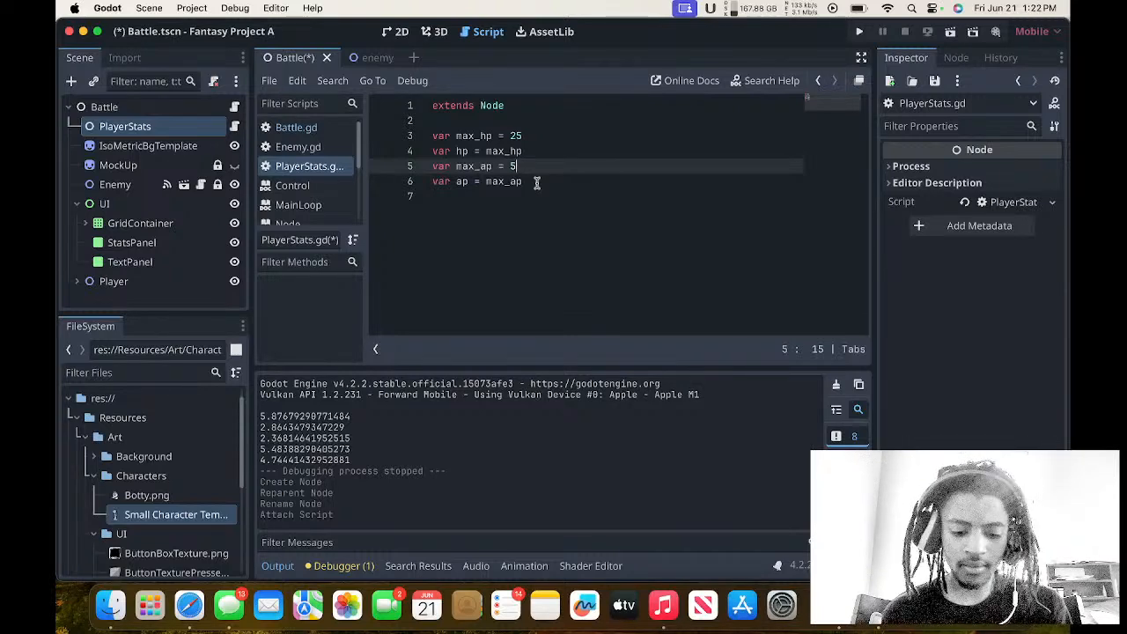
{"action": "left_click", "coordinate": [544, 149]}
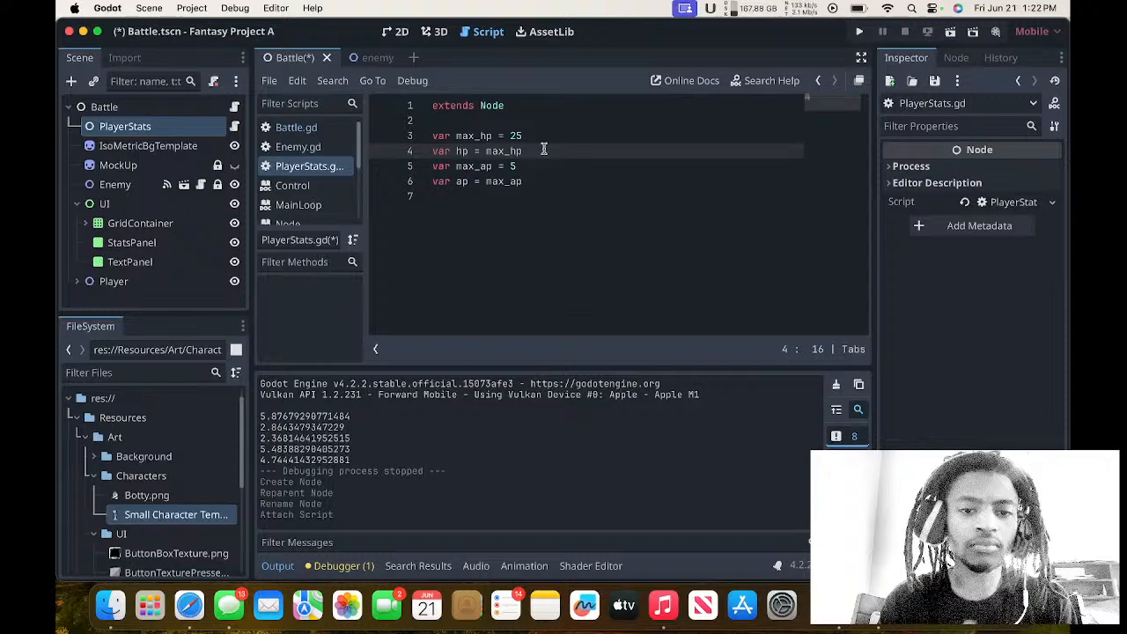
Review the variable declarations and the set_hp function in Enemy.gd.
{"action": "left_click", "coordinate": [315, 128]}
{"action": "left_click", "coordinate": [300, 147]}
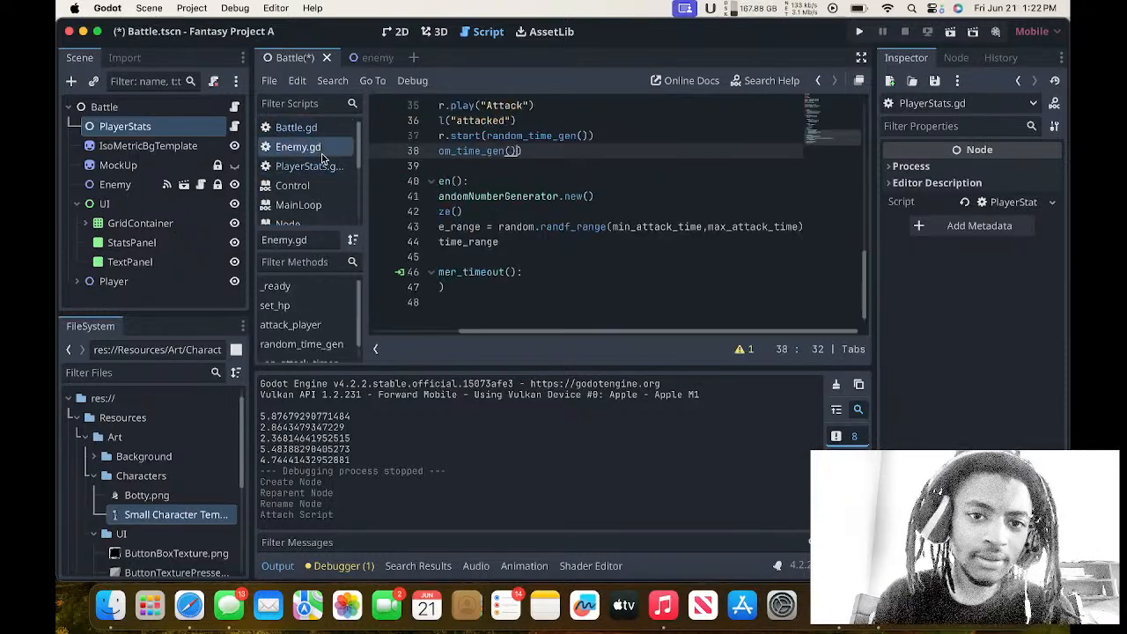
{"action": "scroll", "coordinate": [430, 187], "scroll_direction": "up", "scroll_amount": 5}
{"action": "scroll", "coordinate": [430, 187], "scroll_direction": "up", "scroll_amount": 3}
{"action": "scroll", "coordinate": [430, 187], "scroll_direction": "left", "scroll_amount": 2}
{"action": "scroll", "coordinate": [430, 188], "scroll_direction": "down", "scroll_amount": 2}
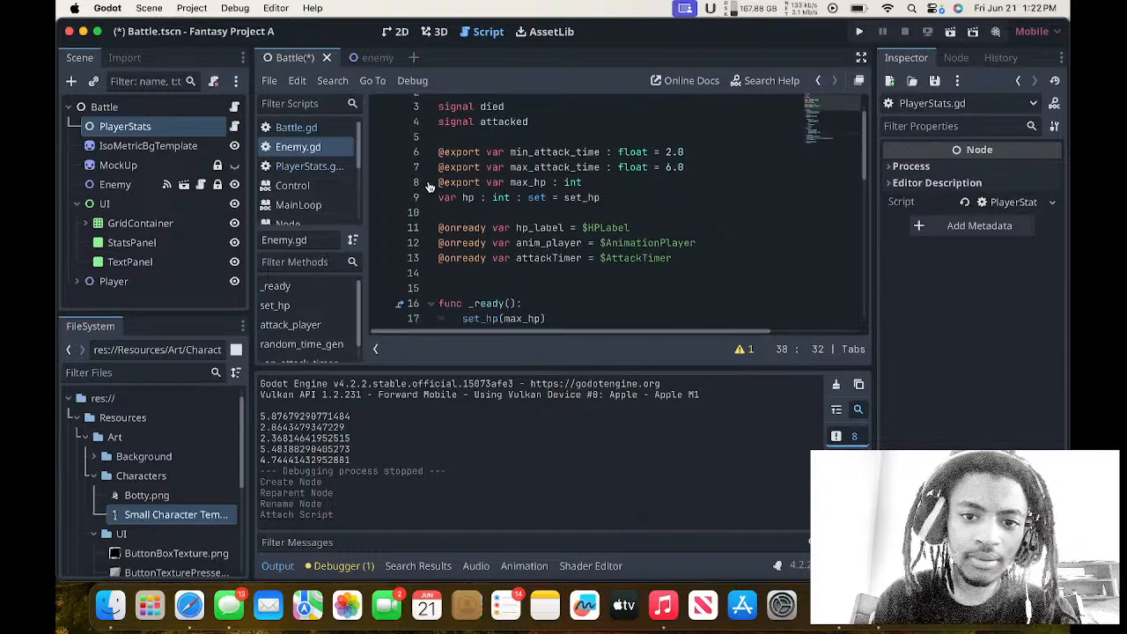
{"action": "scroll", "coordinate": [430, 188], "scroll_direction": "down", "scroll_amount": 2}
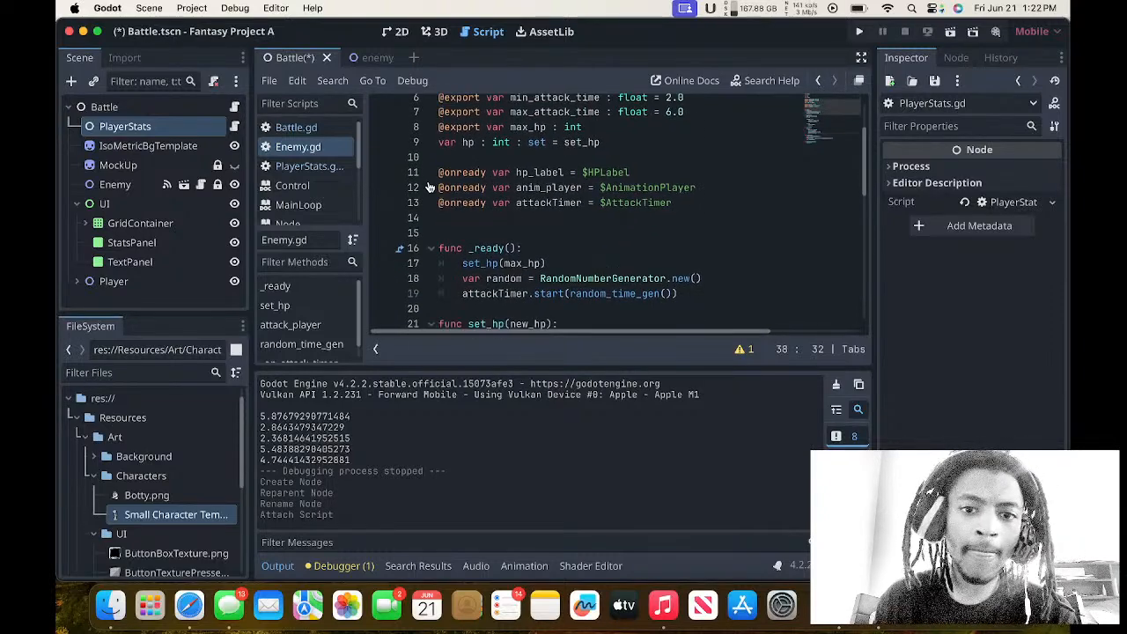
{"action": "scroll", "coordinate": [429, 188], "scroll_direction": "down", "scroll_amount": 1}
{"action": "scroll", "coordinate": [430, 188], "scroll_direction": "right", "scroll_amount": 2}
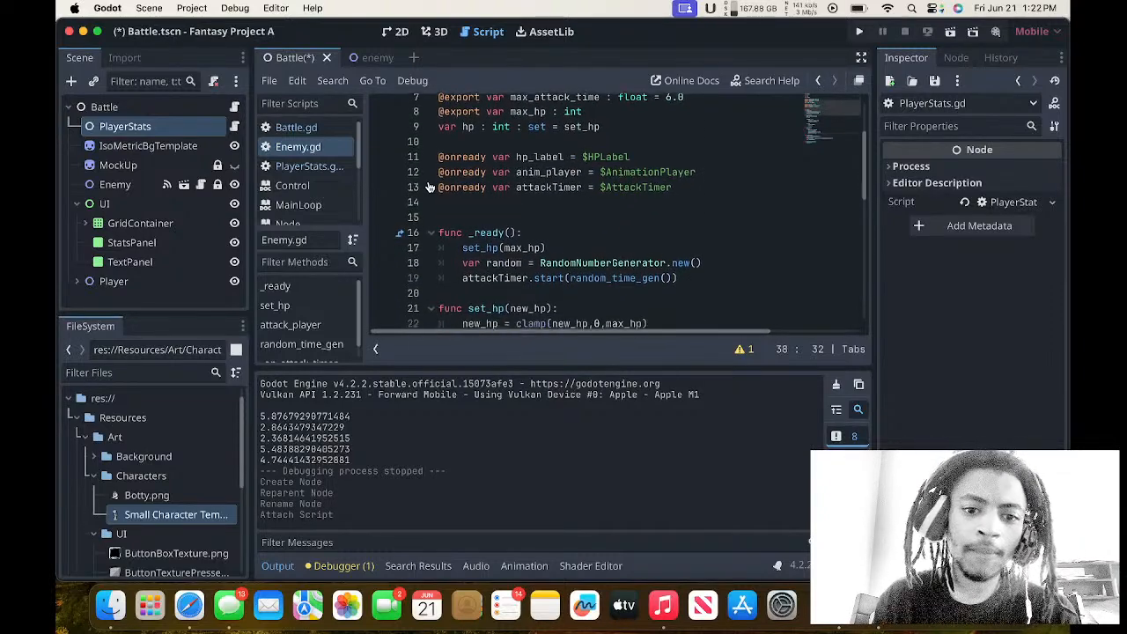
{"action": "scroll", "coordinate": [429, 188], "scroll_direction": "left", "scroll_amount": 2}
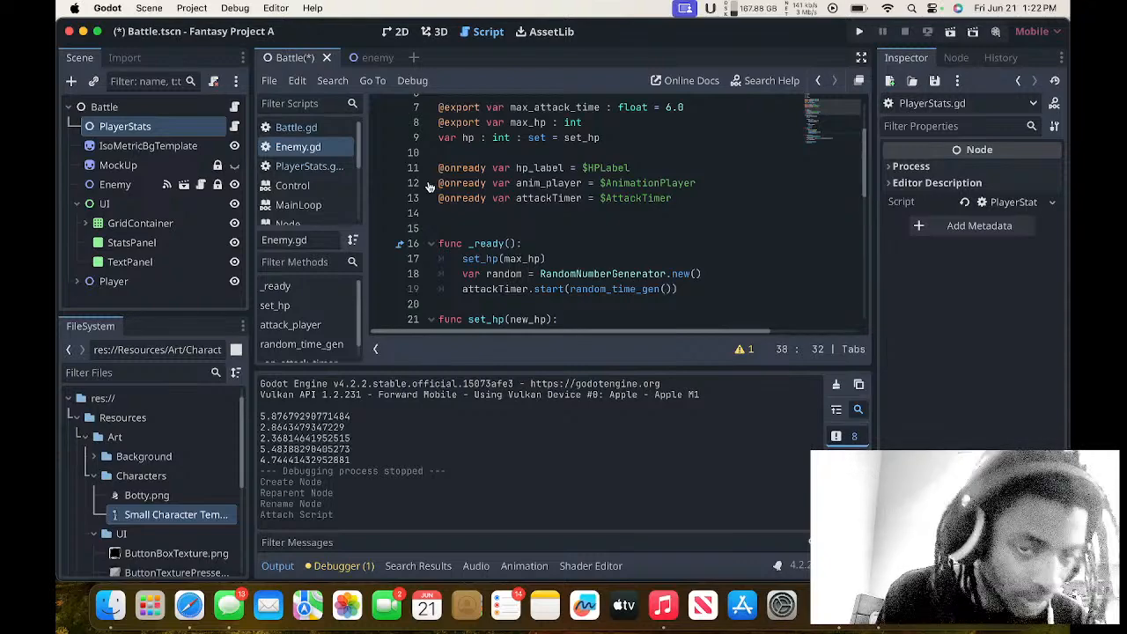
{"action": "scroll", "coordinate": [463, 264], "scroll_direction": "down", "scroll_amount": 2}
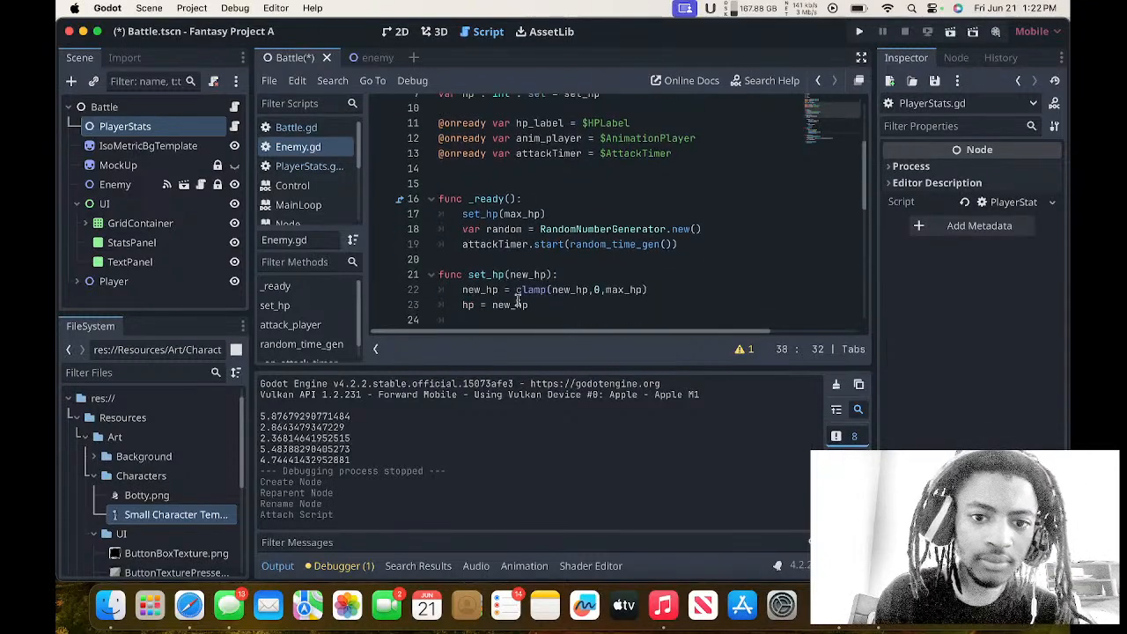
{"action": "scroll", "coordinate": [520, 299], "scroll_direction": "down", "scroll_amount": 3}
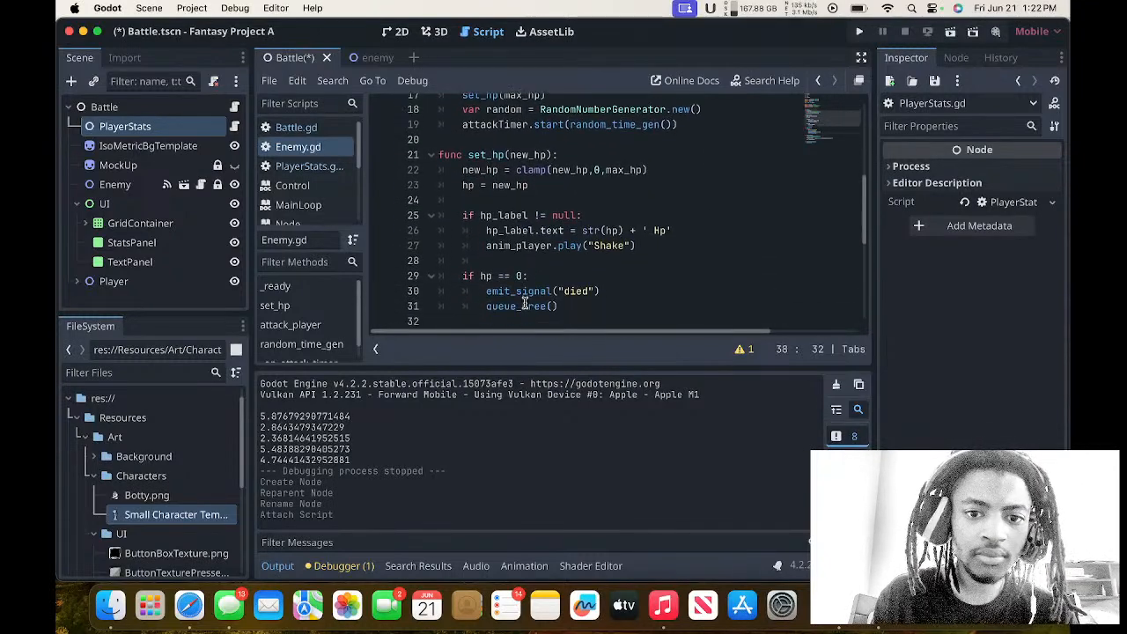
{"action": "scroll", "coordinate": [524, 300], "scroll_direction": "up", "scroll_amount": 2}
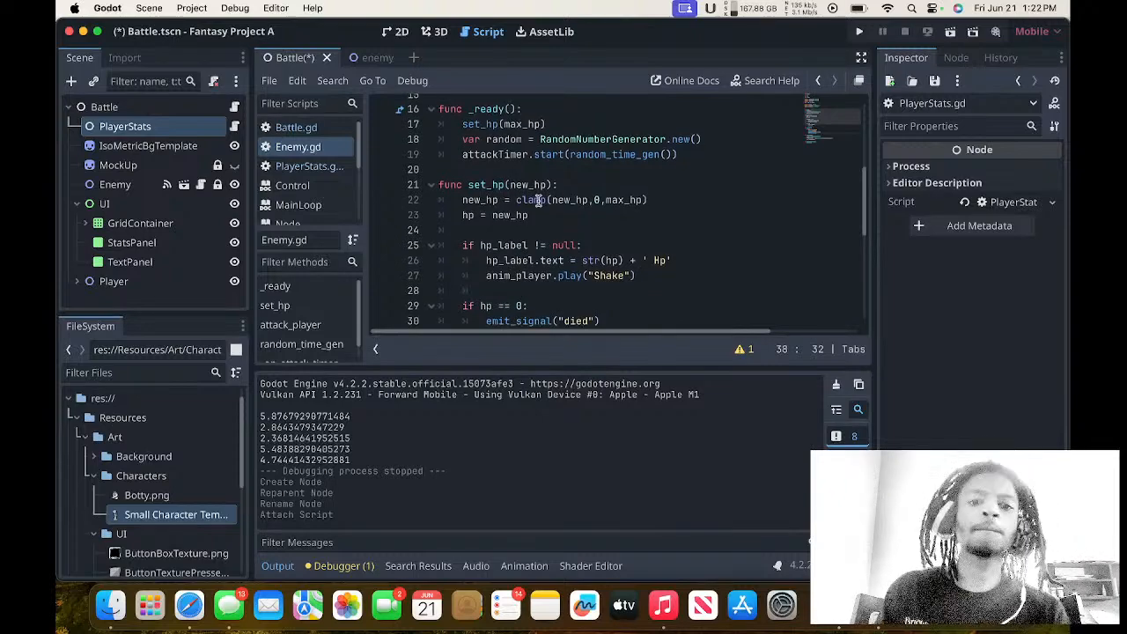
Copy the set_hp header, clamp line and hp = new_hp line from Enemy.gd into PlayerStats.gd, leaving an empty line below the variables.
{"action": "left_click_drag", "start_coordinate": [531, 215], "coordinate": [431, 191]}
{"action": "key", "text": "super+c"}
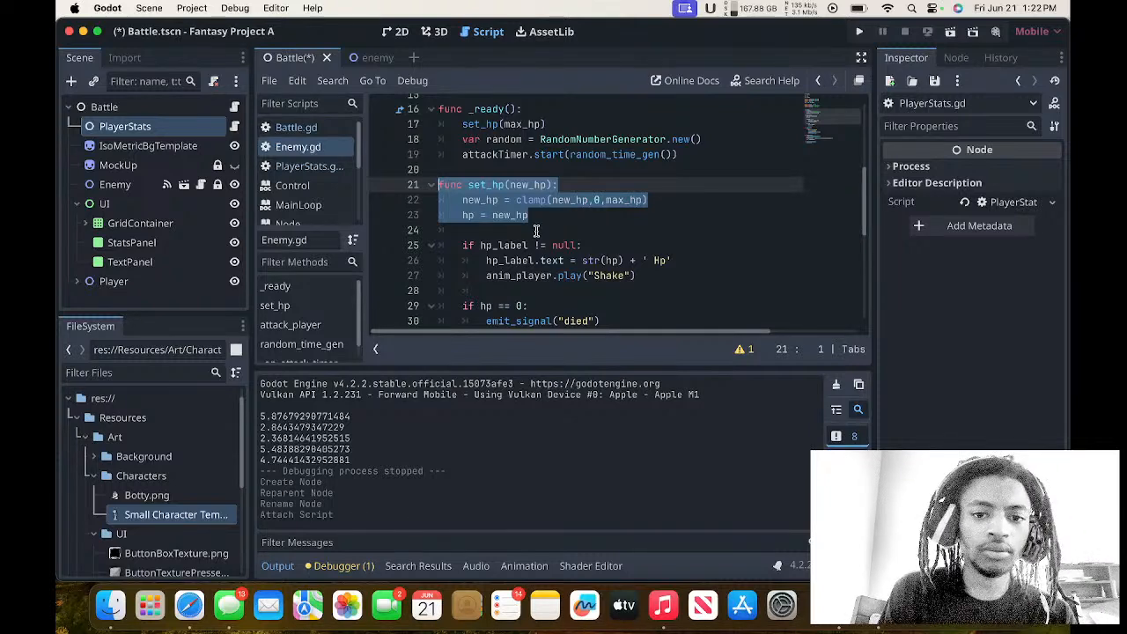
{"action": "left_click", "coordinate": [328, 168]}
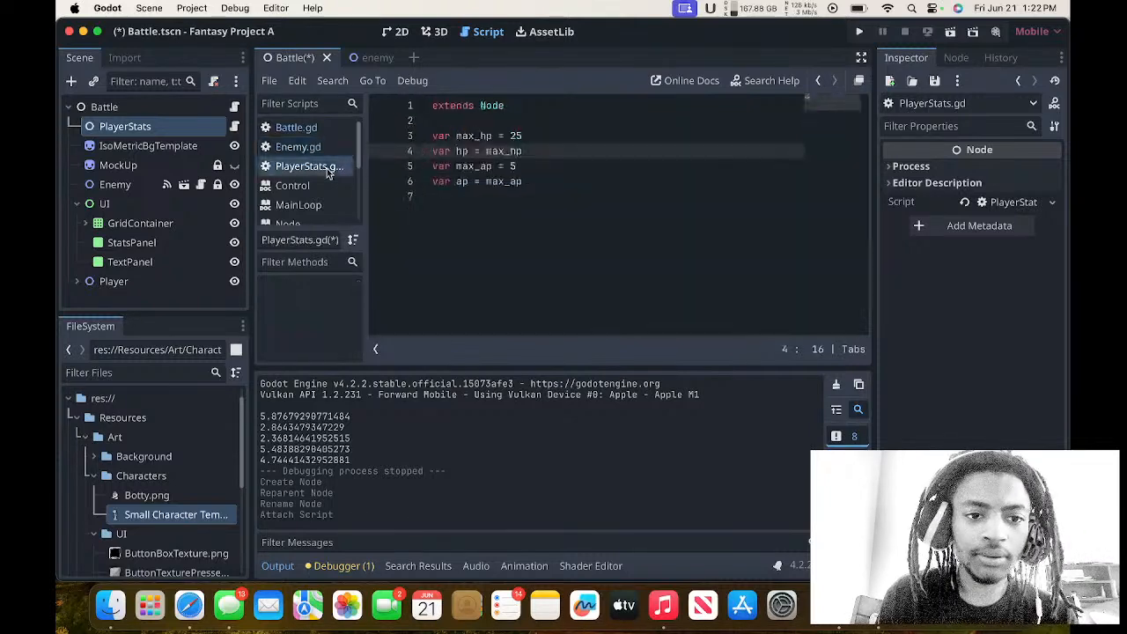
{"action": "left_click", "coordinate": [488, 208]}
{"action": "key", "text": "Return"}
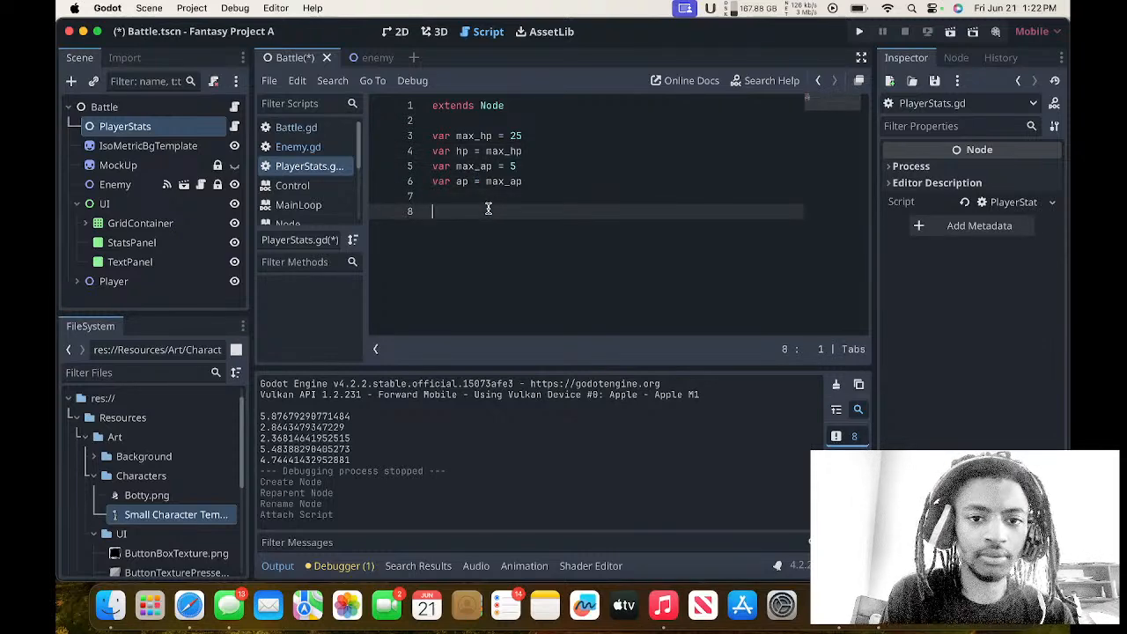
{"action": "key", "text": "super+v"}
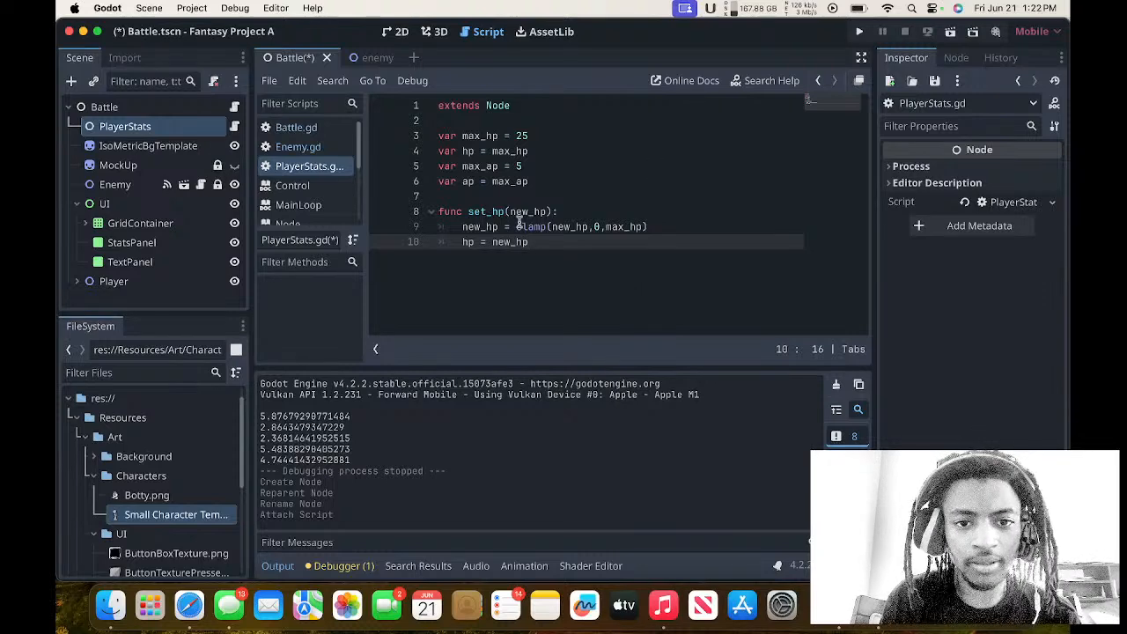
Insert a setter keyword into the hp declaration in PlayerStats.gd so it reads var hp : set = max_hp.
{"action": "left_click", "coordinate": [564, 152]}
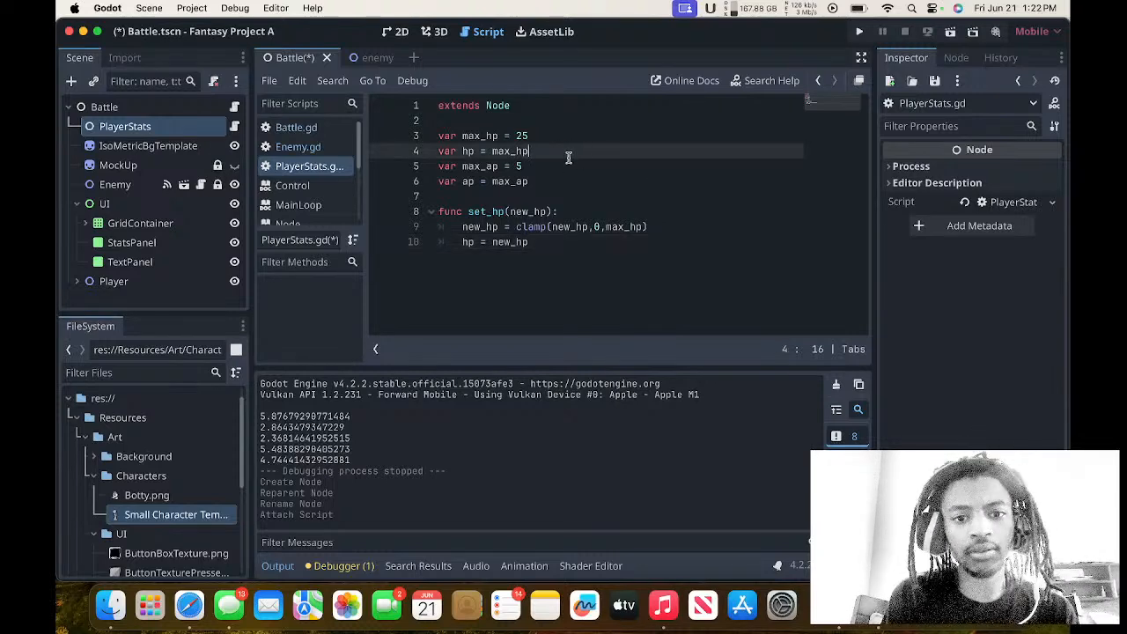
{"action": "left_click", "coordinate": [478, 136]}
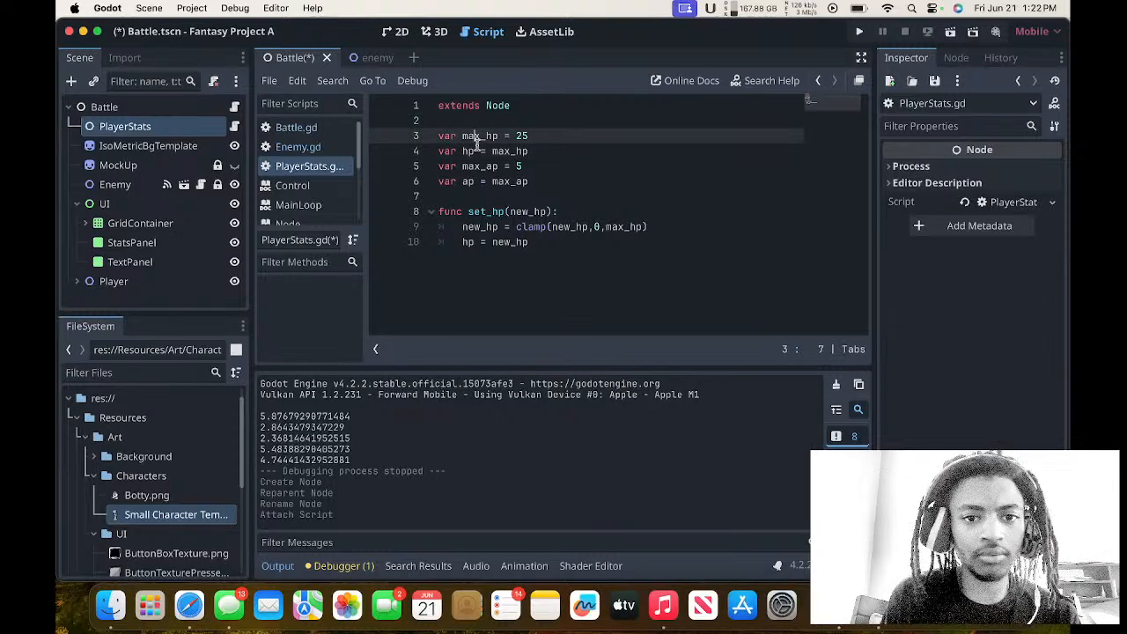
{"action": "left_click", "coordinate": [480, 151]}
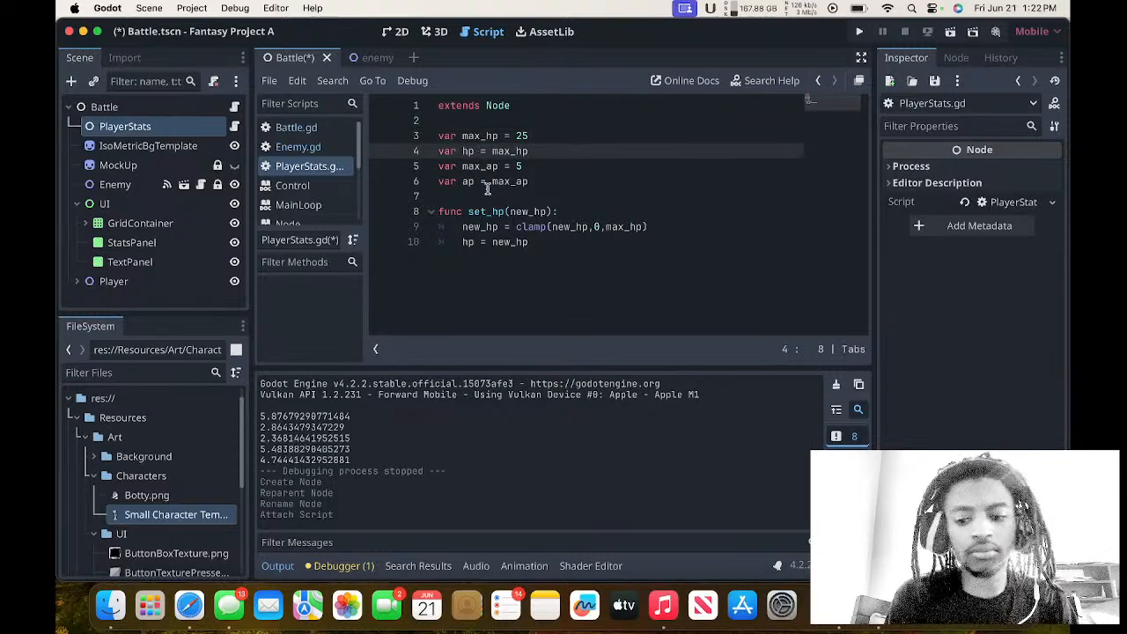
{"action": "type", "text": ":"}
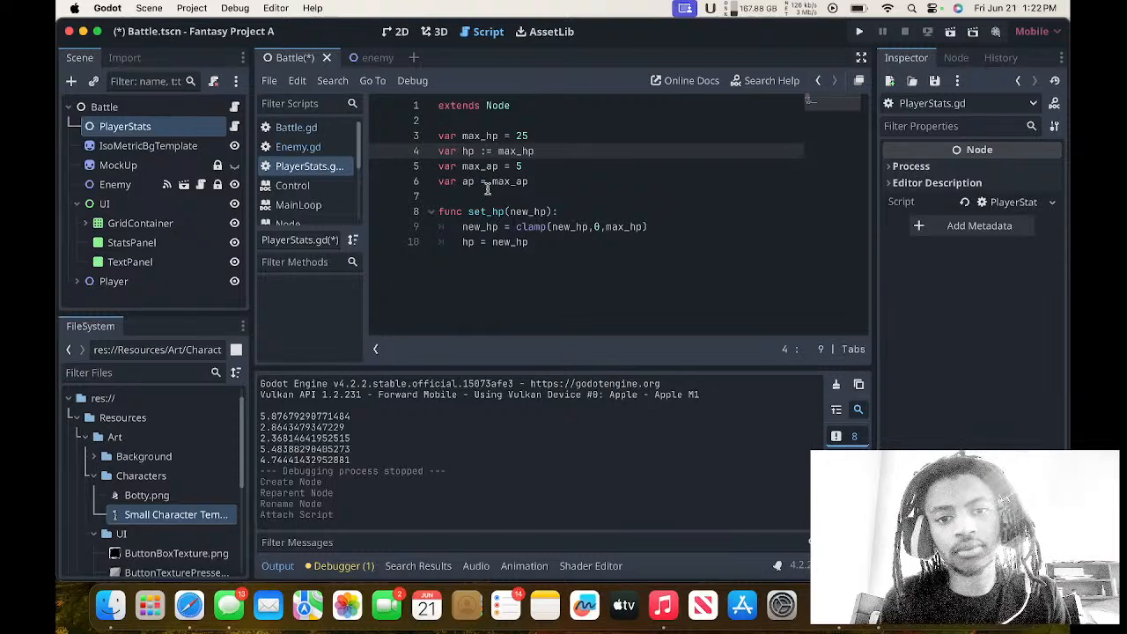
{"action": "type", "text": " set"}
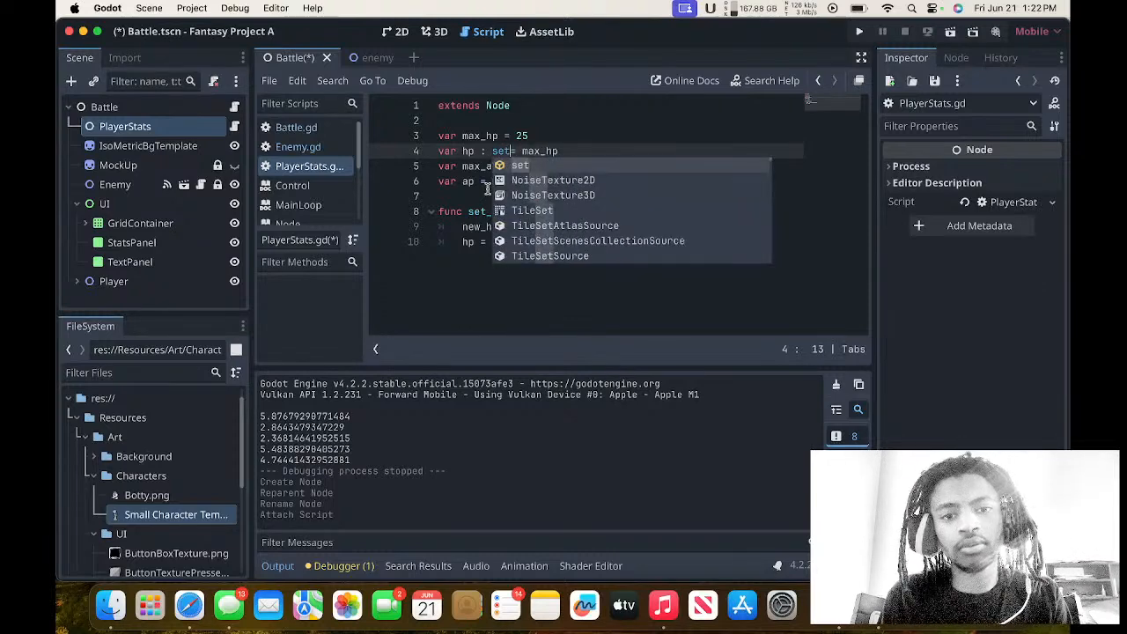
{"action": "key", "text": "Escape"}
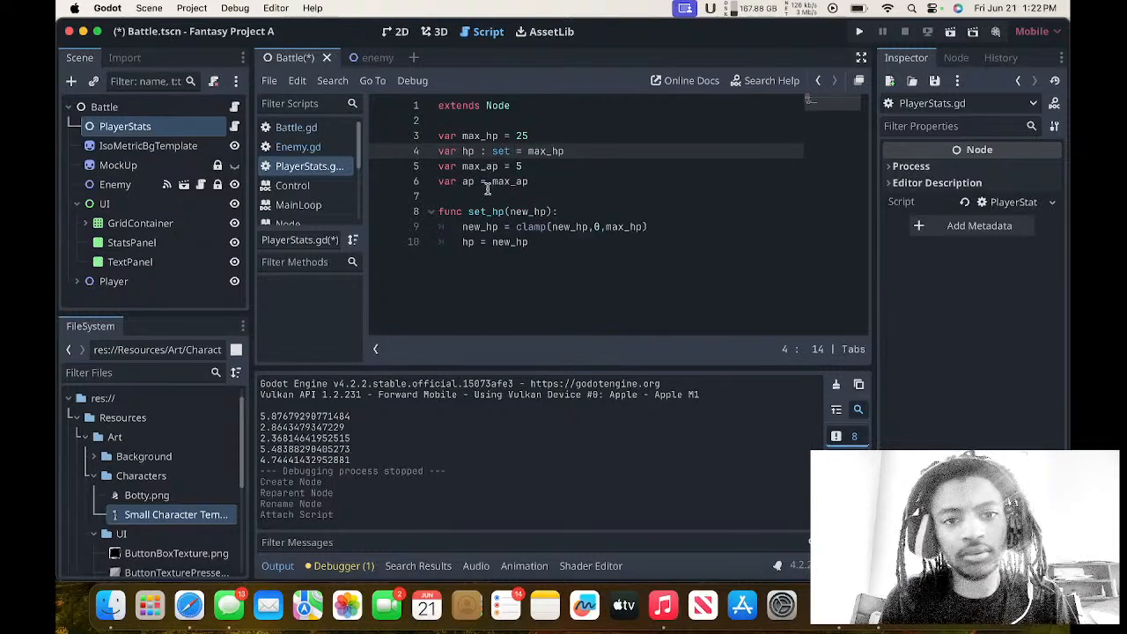
Check the hp declaration in Enemy.gd and change the hp setter in PlayerStats.gd to set_hp.
{"action": "left_click", "coordinate": [327, 150]}
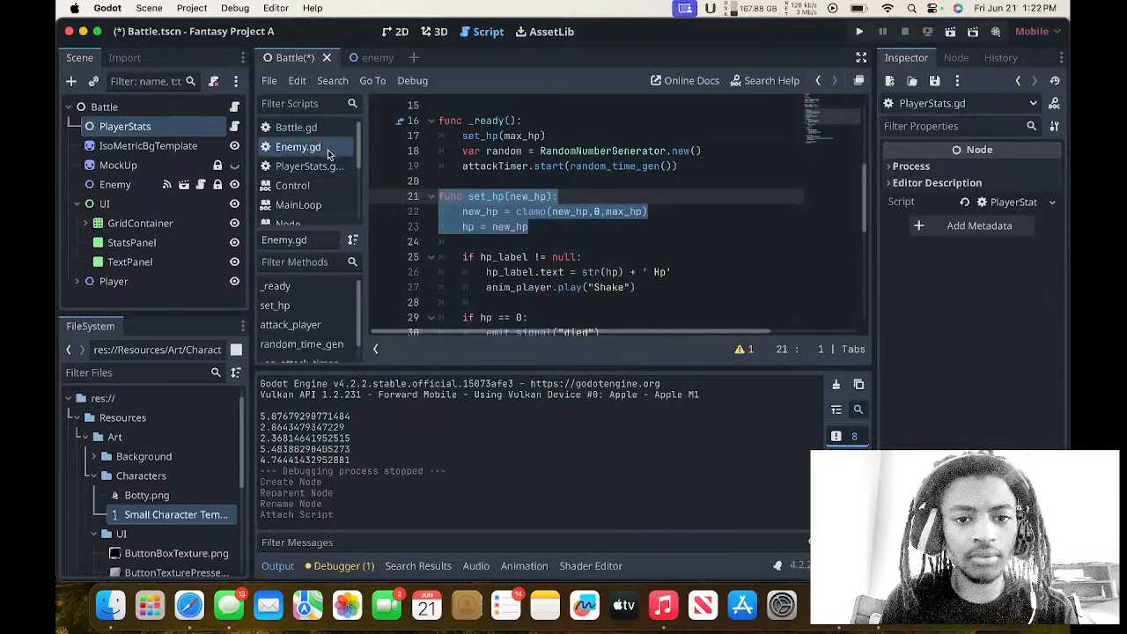
{"action": "scroll", "coordinate": [424, 167], "scroll_direction": "up", "scroll_amount": 3}
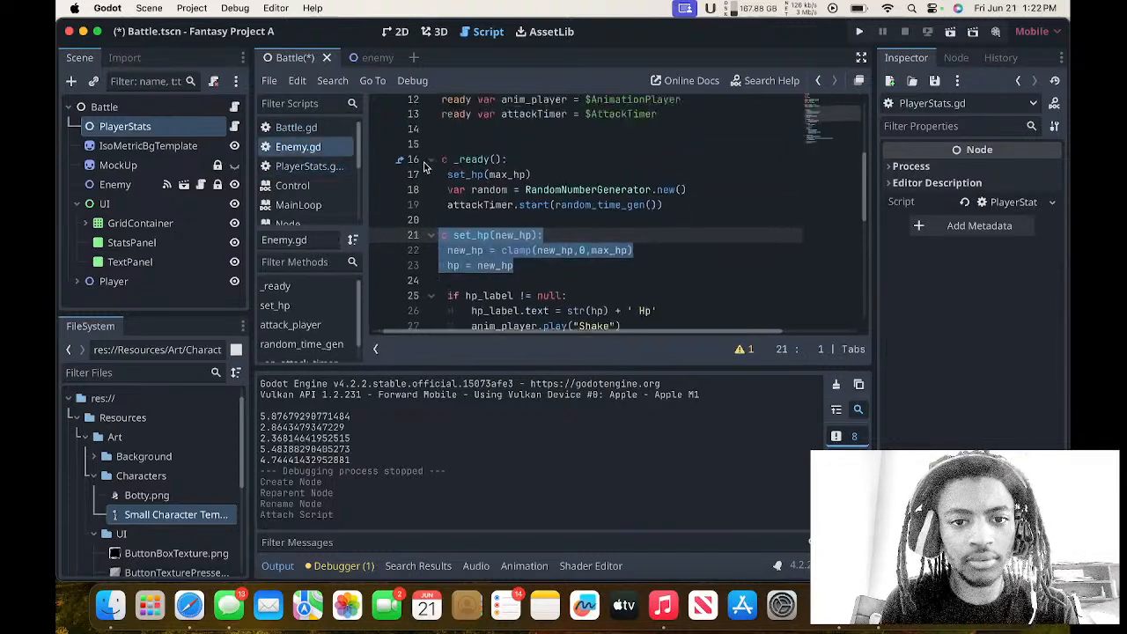
{"action": "scroll", "coordinate": [424, 167], "scroll_direction": "right", "scroll_amount": 1}
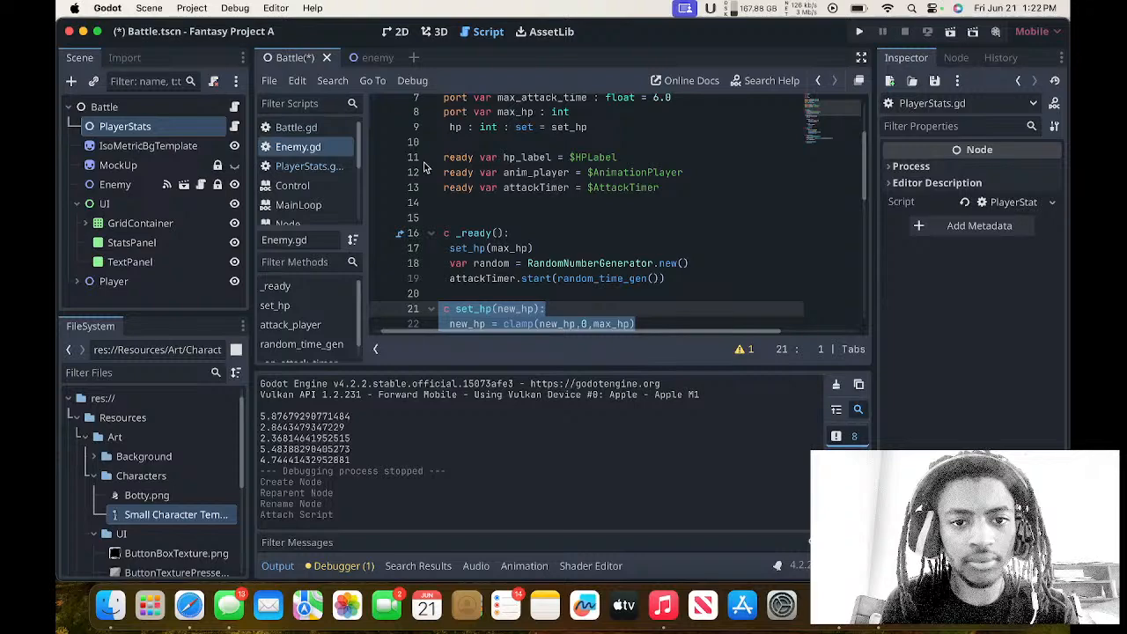
{"action": "left_click", "coordinate": [309, 166]}
{"action": "left_click_drag", "start_coordinate": [565, 151], "coordinate": [527, 151]}
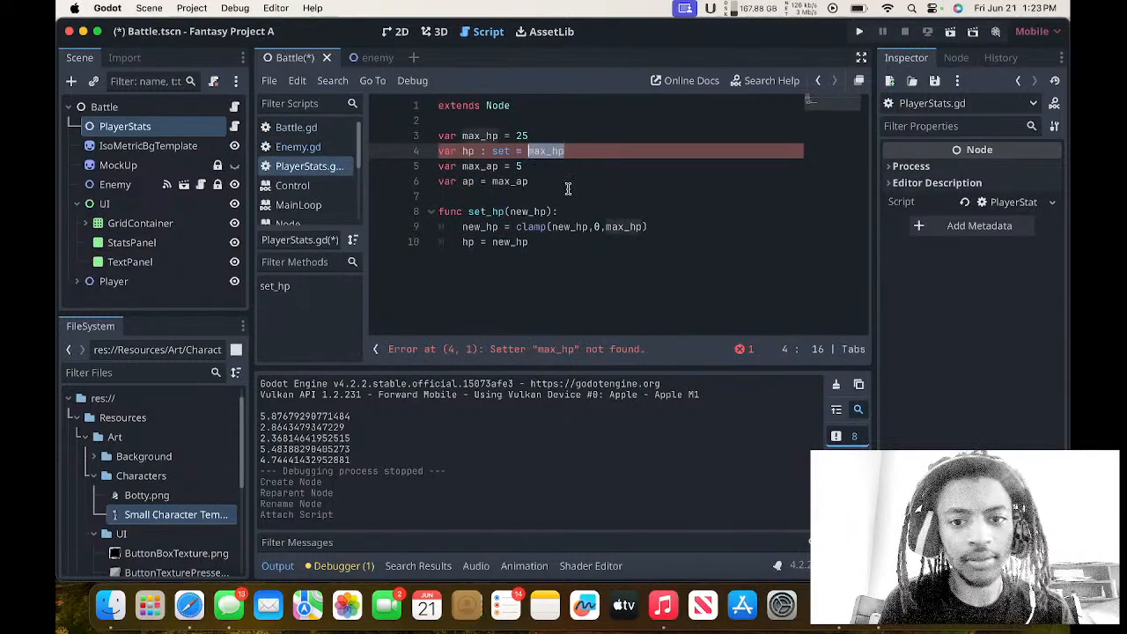
{"action": "key", "text": "BackSpace"}
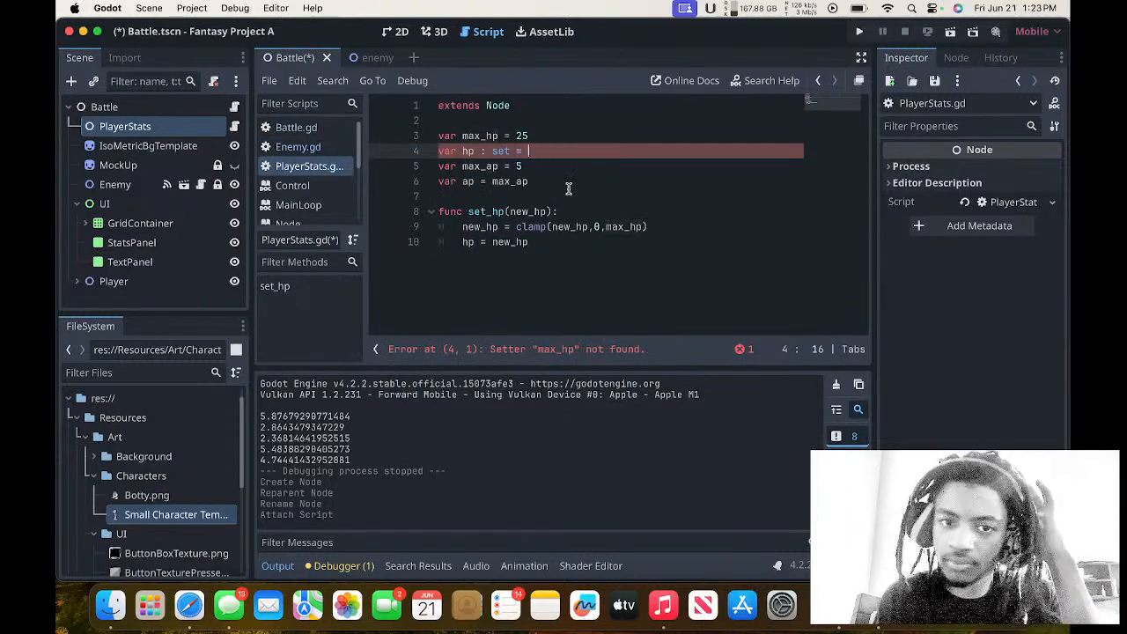
{"action": "type", "text": "set_hp"}
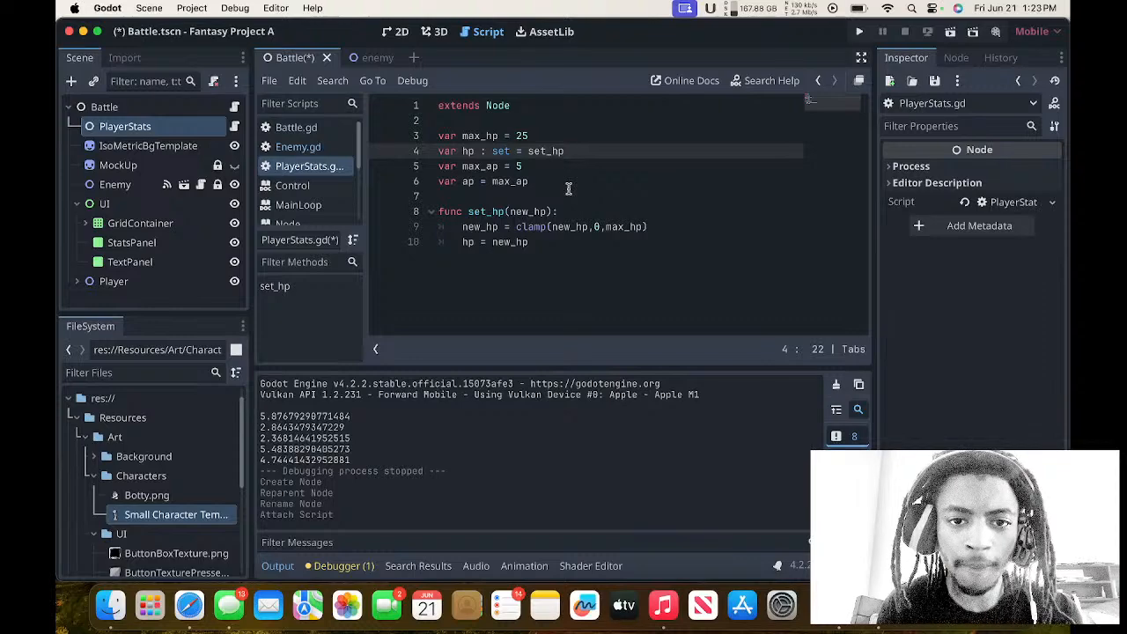
Examine how Enemy.gd declares max_hp and hp and how its _ready function uses them.
{"action": "left_click", "coordinate": [298, 146]}
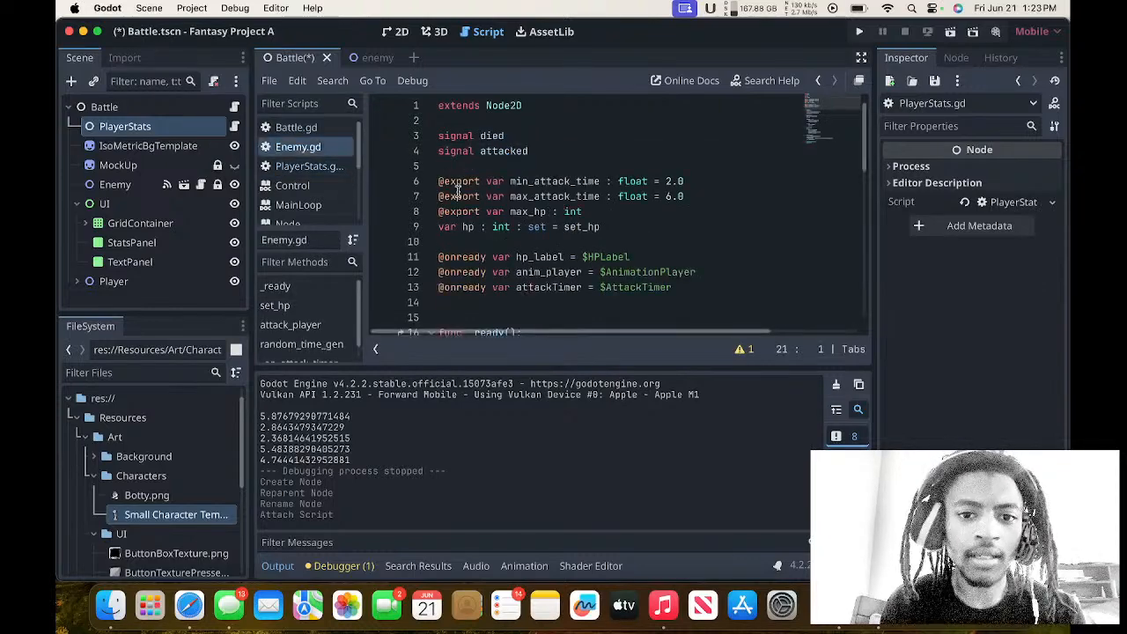
{"action": "scroll", "coordinate": [458, 191], "scroll_direction": "down", "scroll_amount": 2}
{"action": "scroll", "coordinate": [458, 190], "scroll_direction": "right", "scroll_amount": 1}
{"action": "scroll", "coordinate": [458, 190], "scroll_direction": "left", "scroll_amount": 1}
{"action": "scroll", "coordinate": [458, 190], "scroll_direction": "down", "scroll_amount": 2}
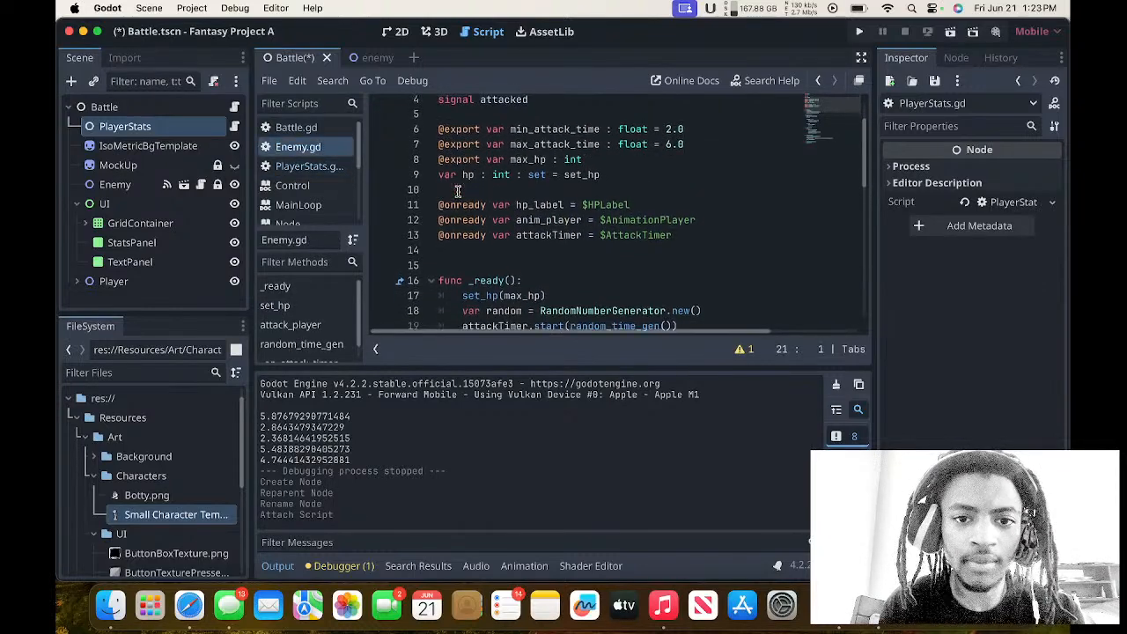
{"action": "scroll", "coordinate": [458, 191], "scroll_direction": "up", "scroll_amount": 1}
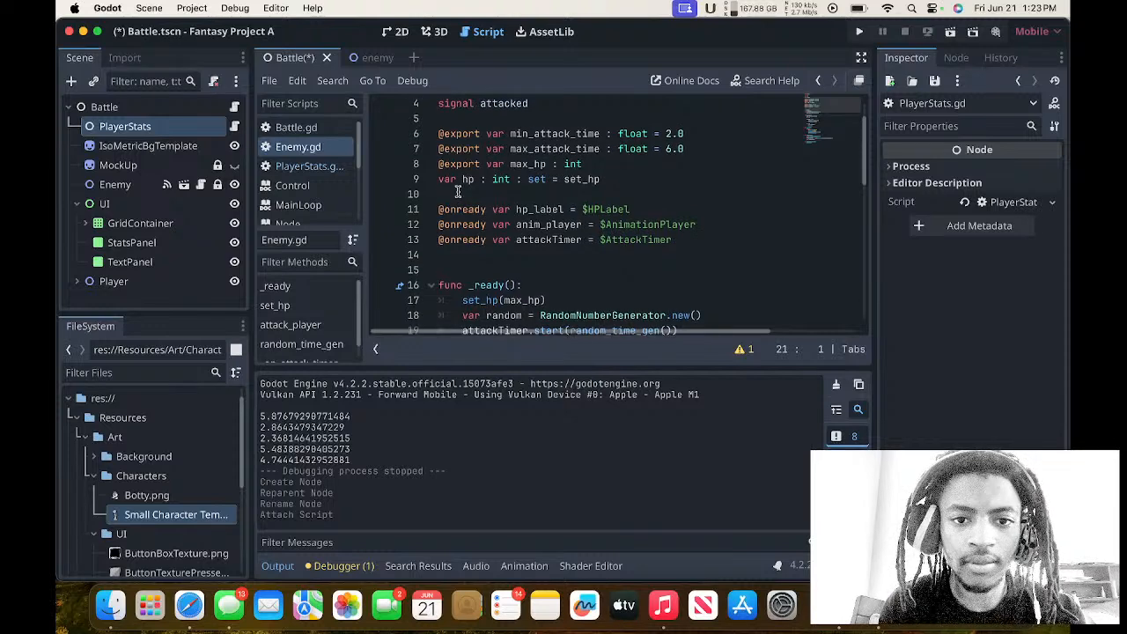
{"action": "scroll", "coordinate": [458, 190], "scroll_direction": "down", "scroll_amount": 1}
{"action": "left_click_drag", "start_coordinate": [510, 158], "coordinate": [552, 158]}
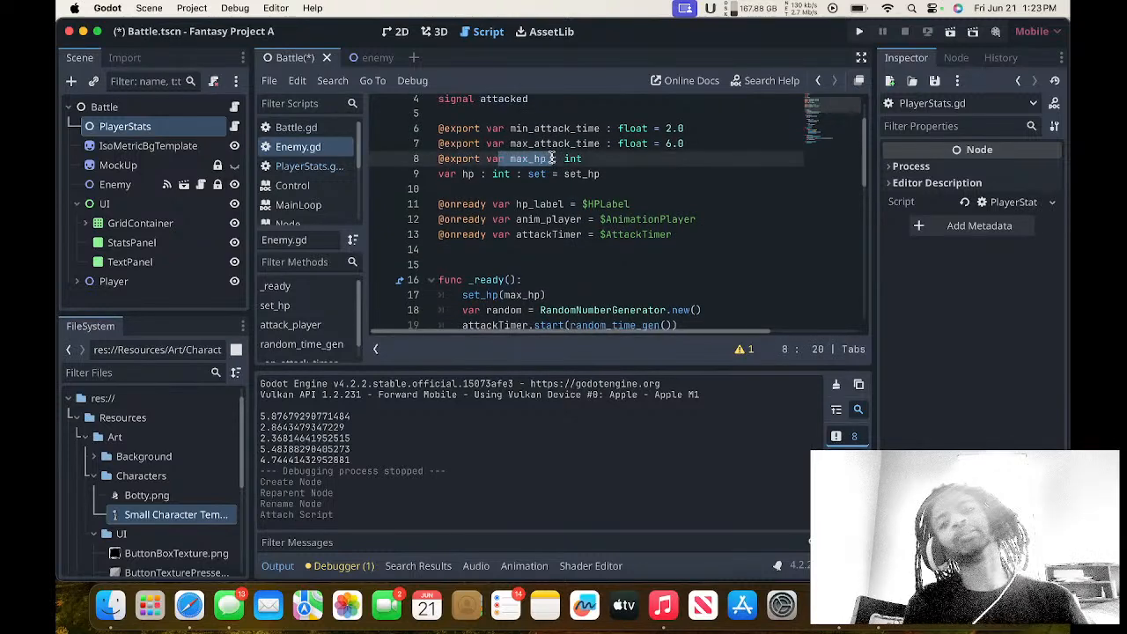
Review the clamp line and the hp assignment inside set_hp in PlayerStats.gd.
{"action": "left_click", "coordinate": [309, 166]}
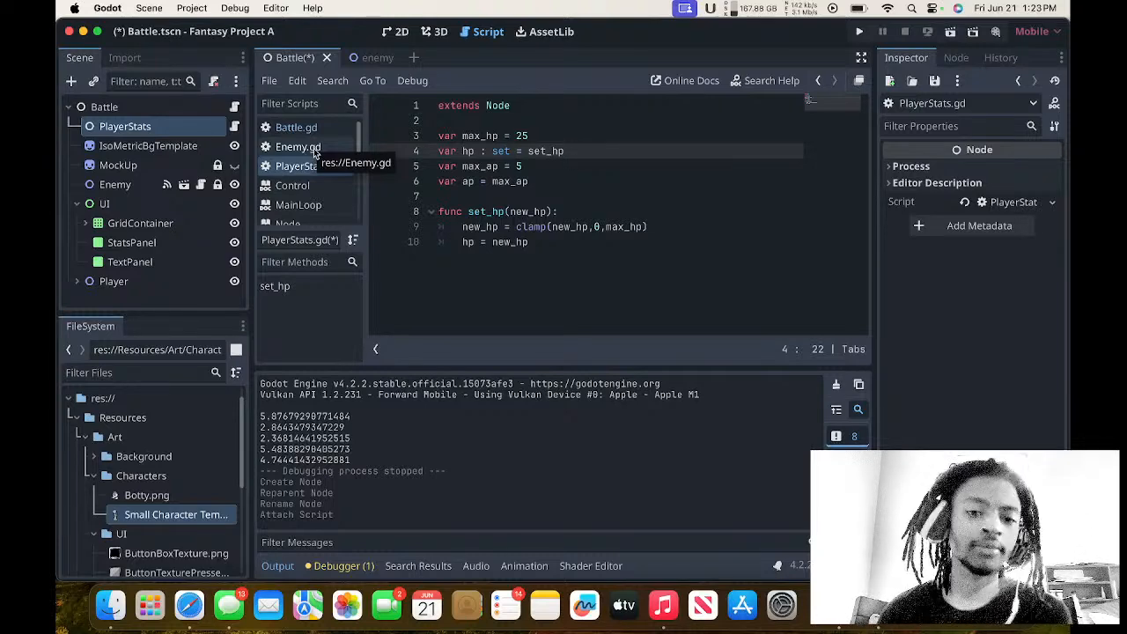
{"action": "left_click_drag", "start_coordinate": [500, 243], "coordinate": [514, 225]}
{"action": "left_click", "coordinate": [514, 225]}
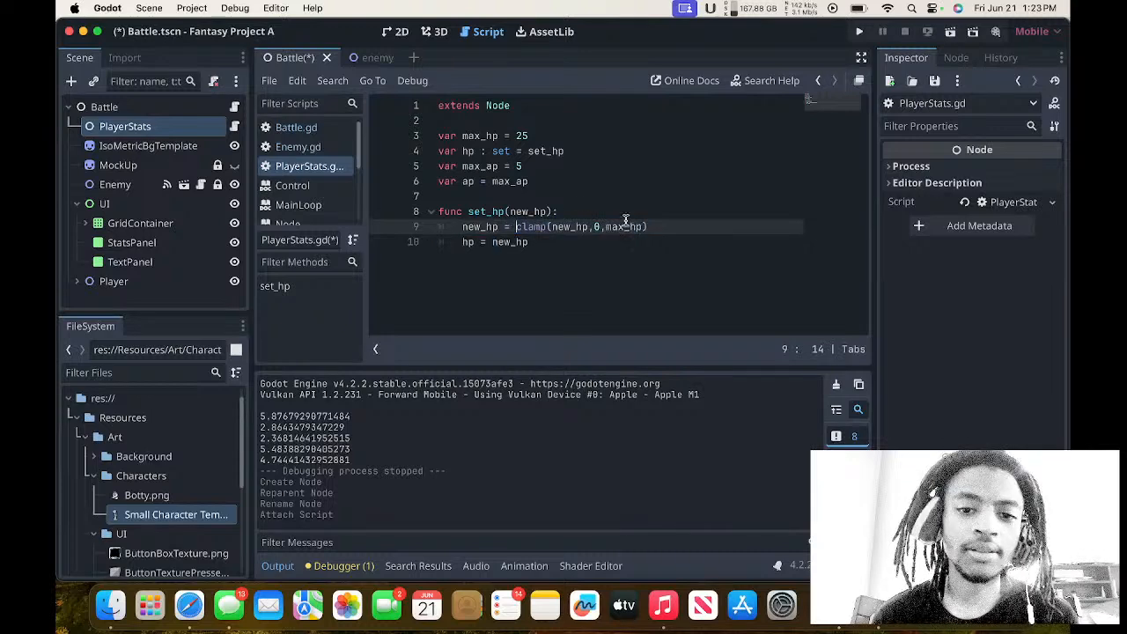
{"action": "left_click", "coordinate": [646, 227]}
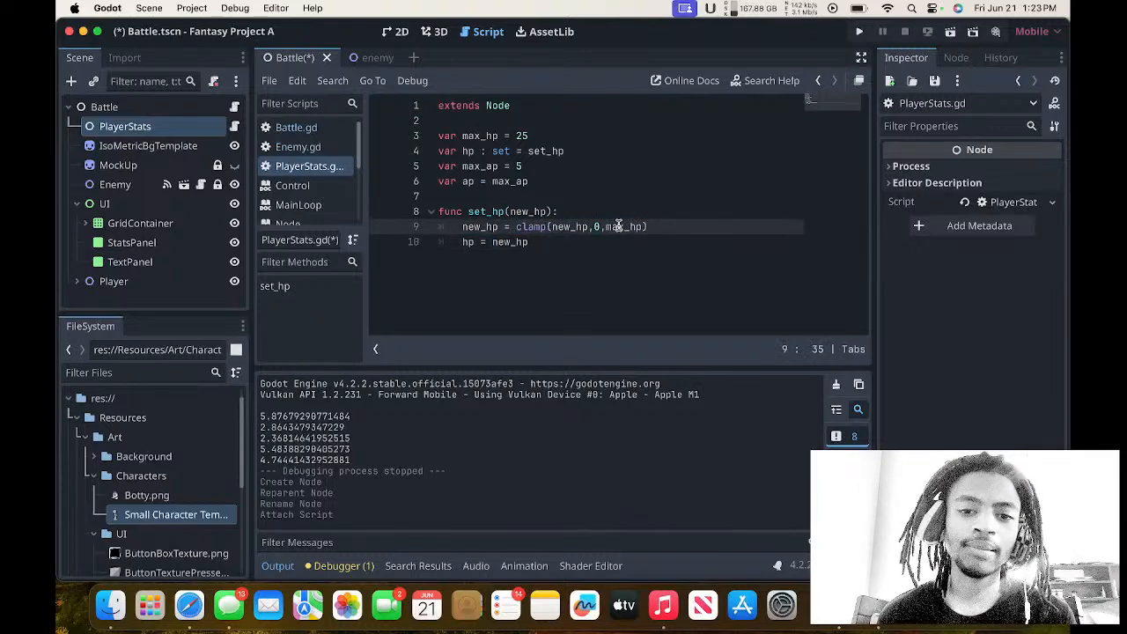
{"action": "left_click", "coordinate": [575, 243]}
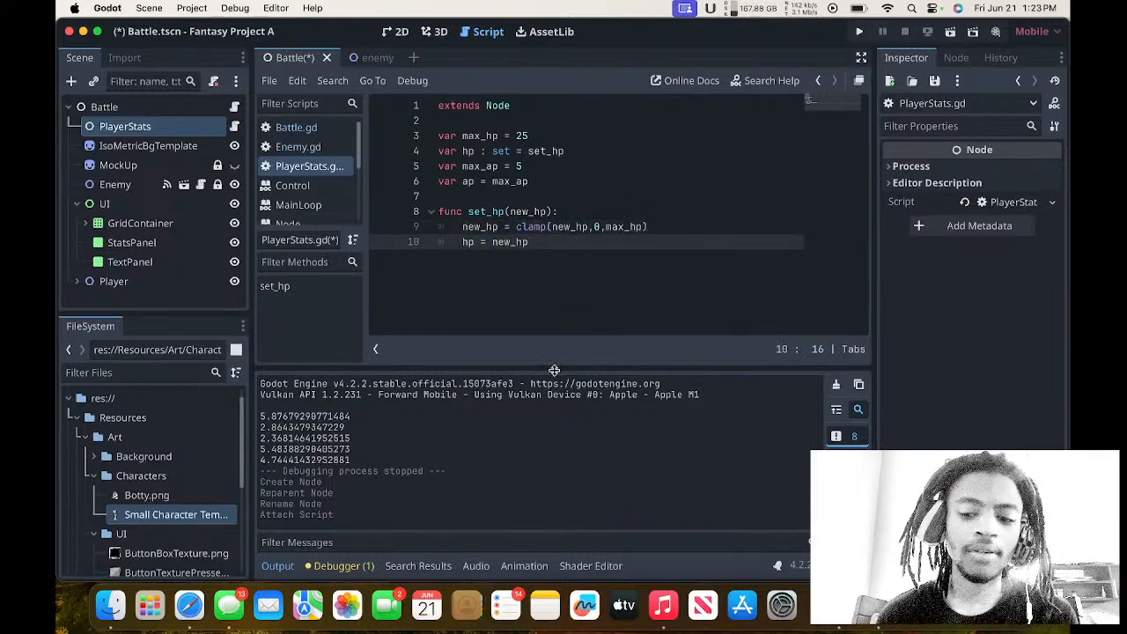
{"action": "key", "text": "Return"}
{"action": "key", "text": "BackSpace"}
{"action": "key", "text": "BackSpace"}
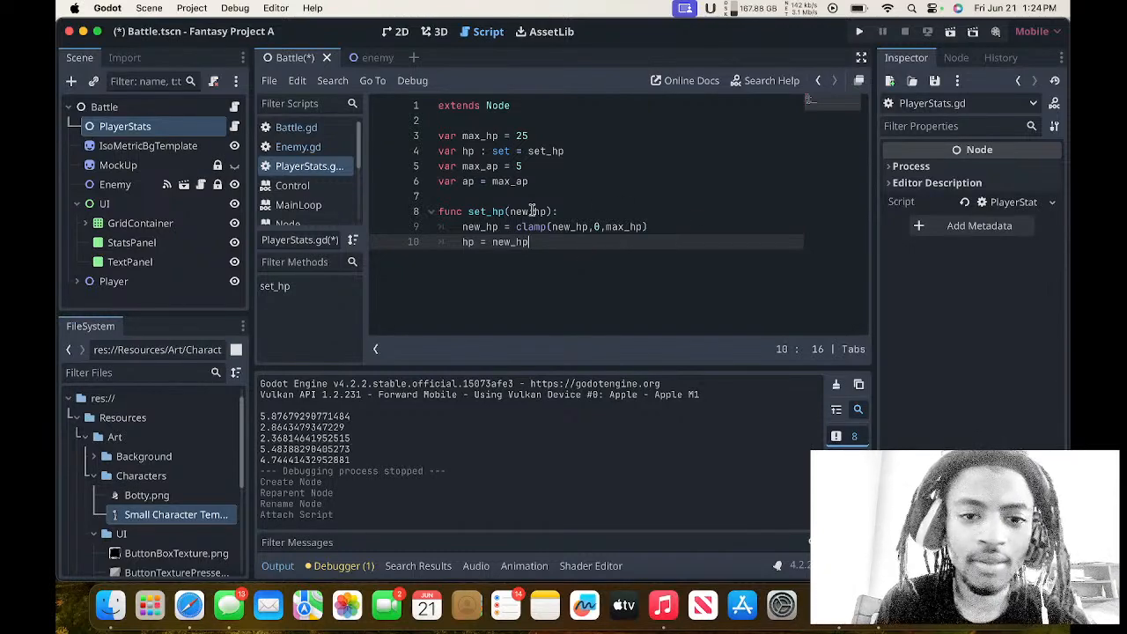
Look through the Enemy.gd and Battle.gd scripts again and return to PlayerStats.gd.
{"action": "left_click", "coordinate": [297, 147]}
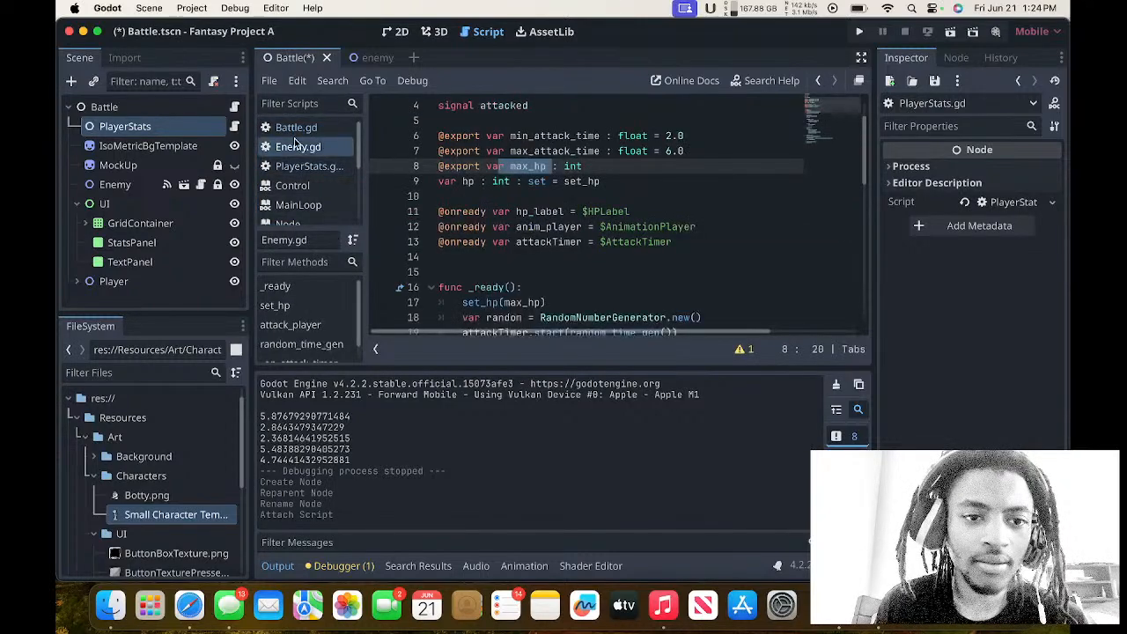
{"action": "scroll", "coordinate": [446, 249], "scroll_direction": "down", "scroll_amount": 3}
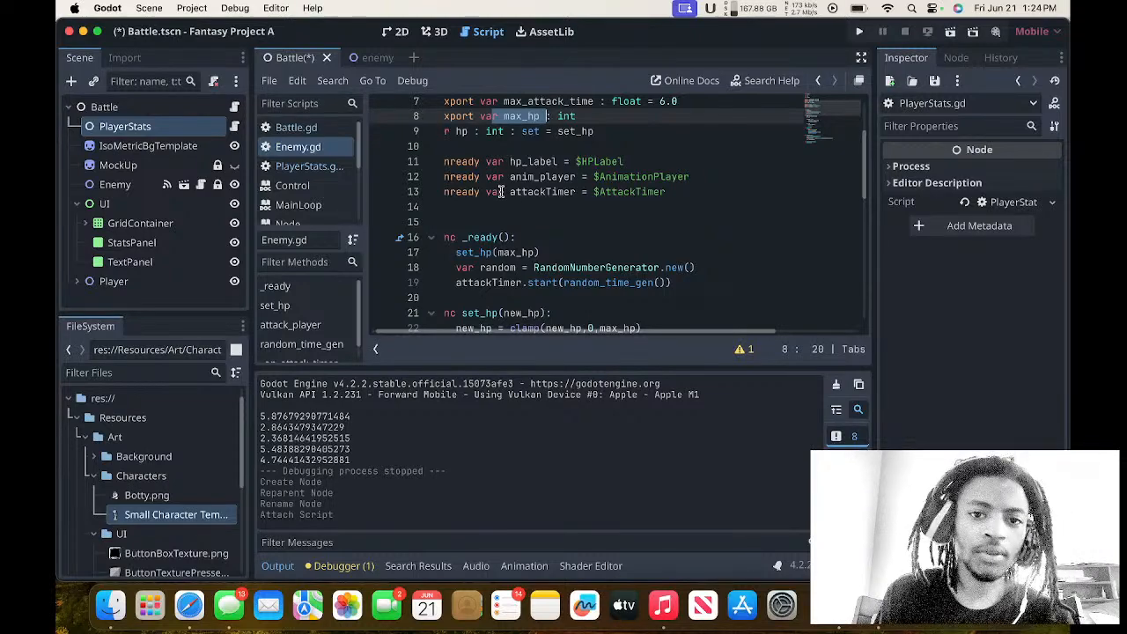
{"action": "left_click", "coordinate": [369, 58]}
{"action": "left_click", "coordinate": [293, 57]}
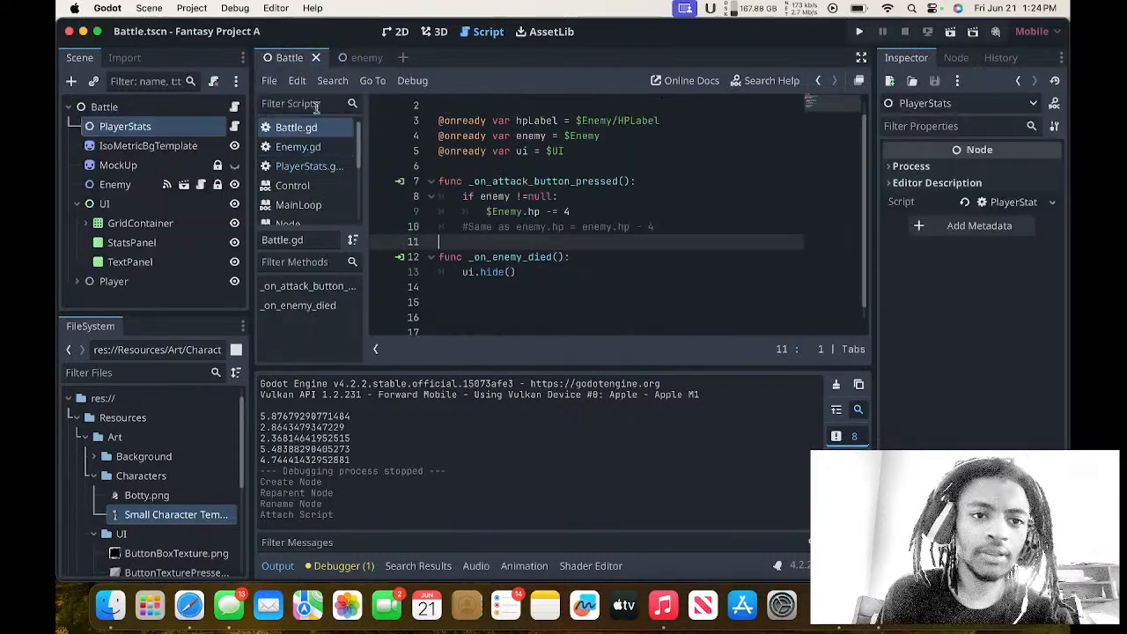
{"action": "left_click", "coordinate": [300, 146]}
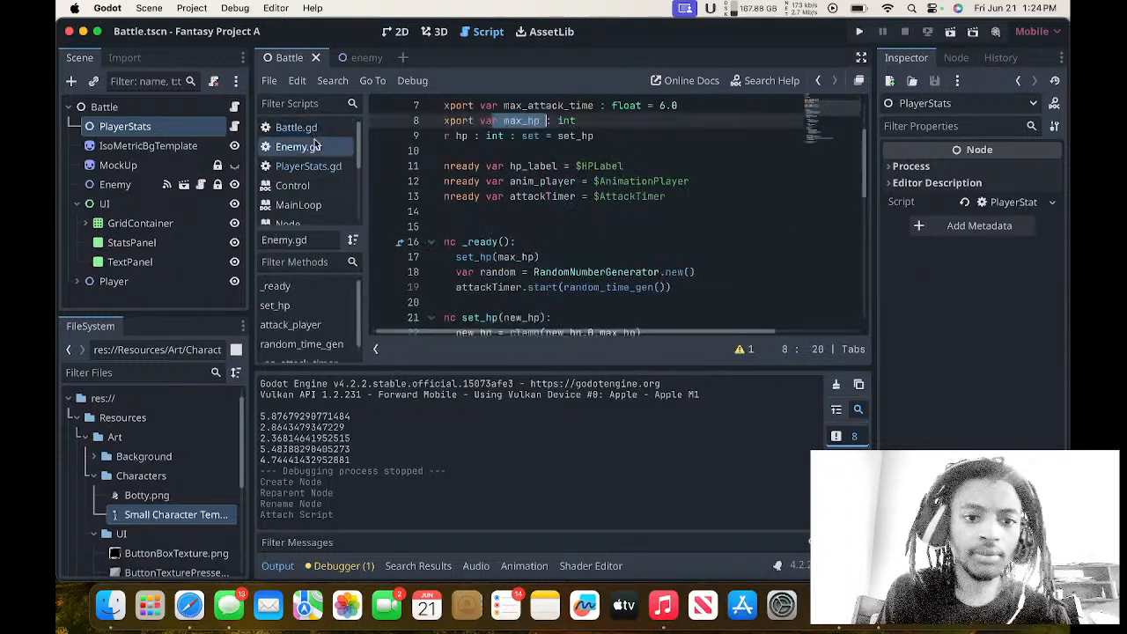
{"action": "left_click", "coordinate": [299, 127]}
{"action": "left_click", "coordinate": [310, 166]}
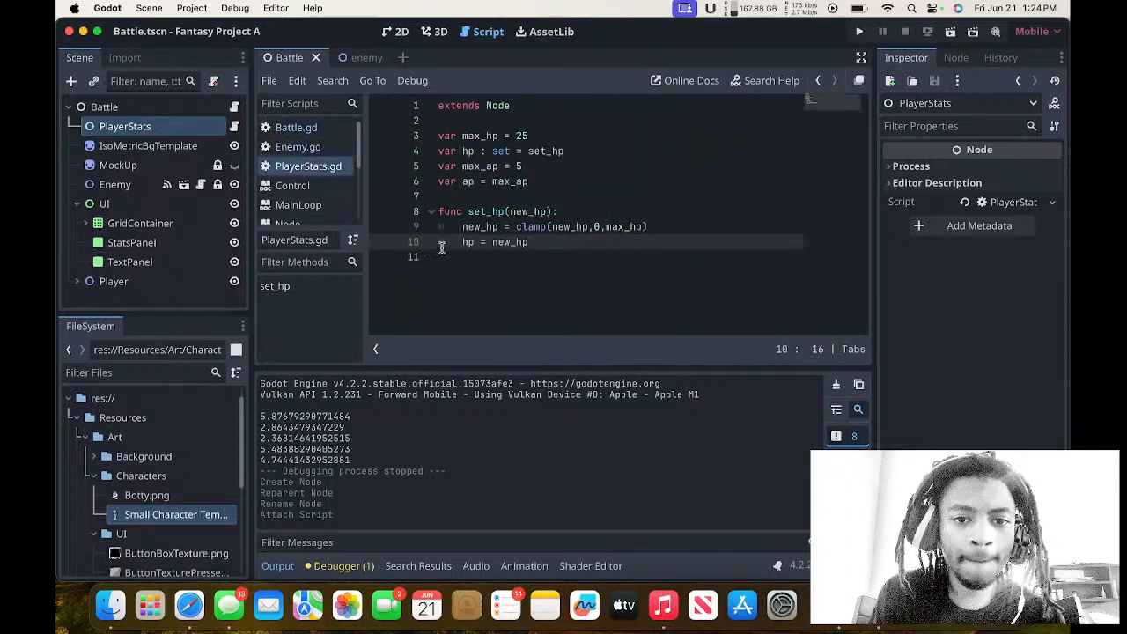
Insert a setter keyword into the ap declaration and remove max_ap, leaving var ap : set = without a function name.
{"action": "left_click", "coordinate": [556, 180]}
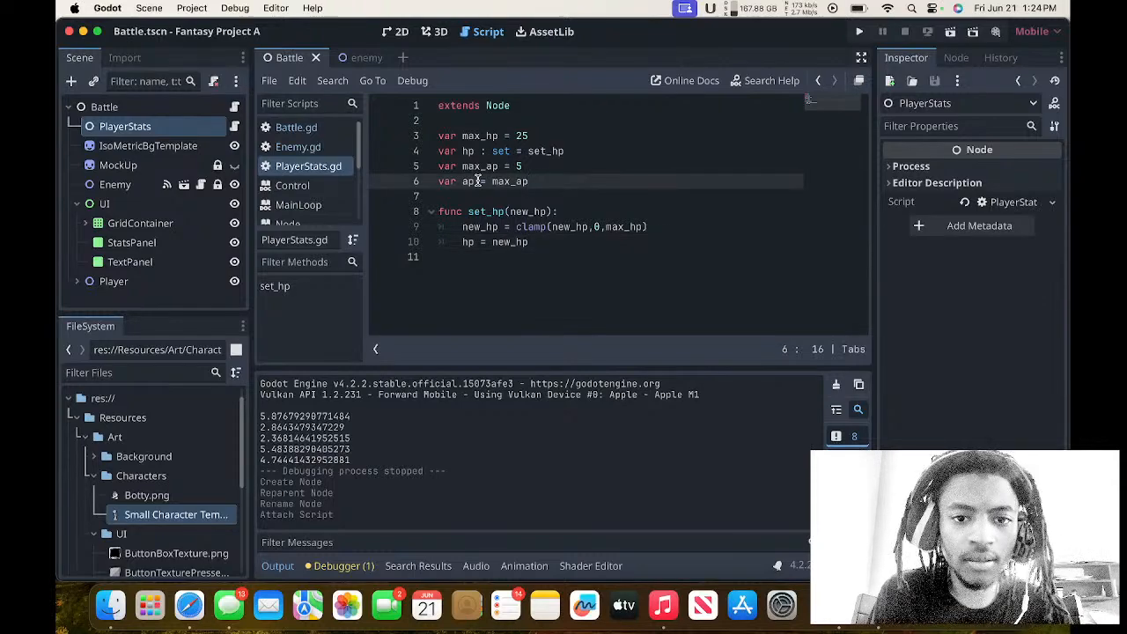
{"action": "left_click", "coordinate": [480, 180]}
{"action": "type", "text": ": set"}
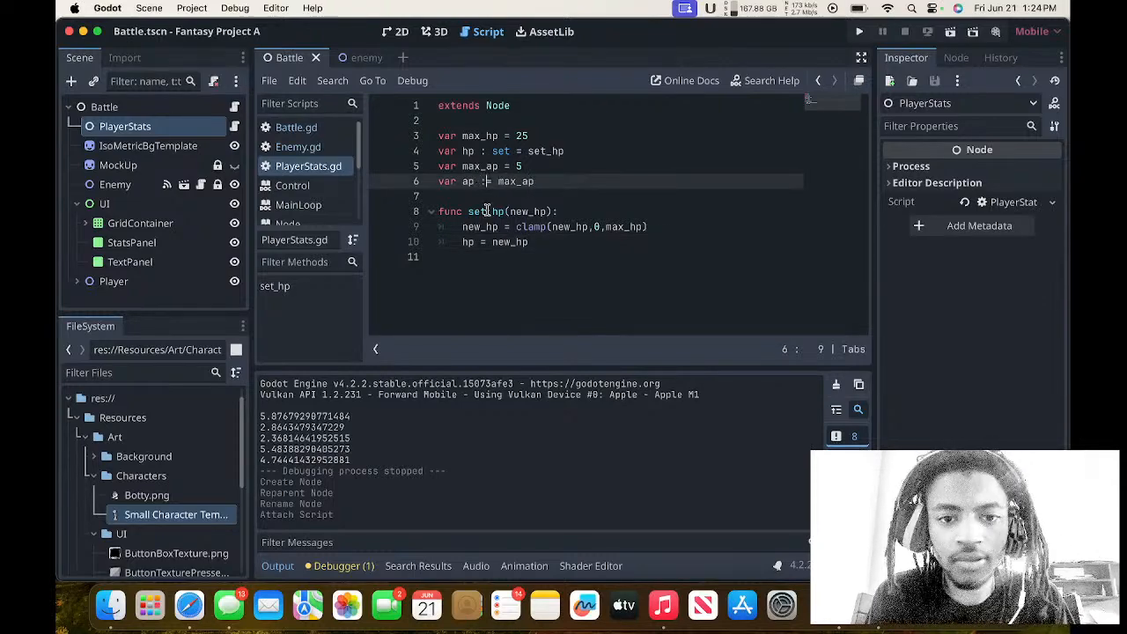
{"action": "left_click", "coordinate": [573, 181]}
{"action": "key", "text": "BackSpace"}
{"action": "key", "text": "BackSpace"}
{"action": "key", "text": "BackSpace"}
{"action": "key", "text": "BackSpace"}
{"action": "key", "text": "BackSpace"}
{"action": "key", "text": "BackSpace"}
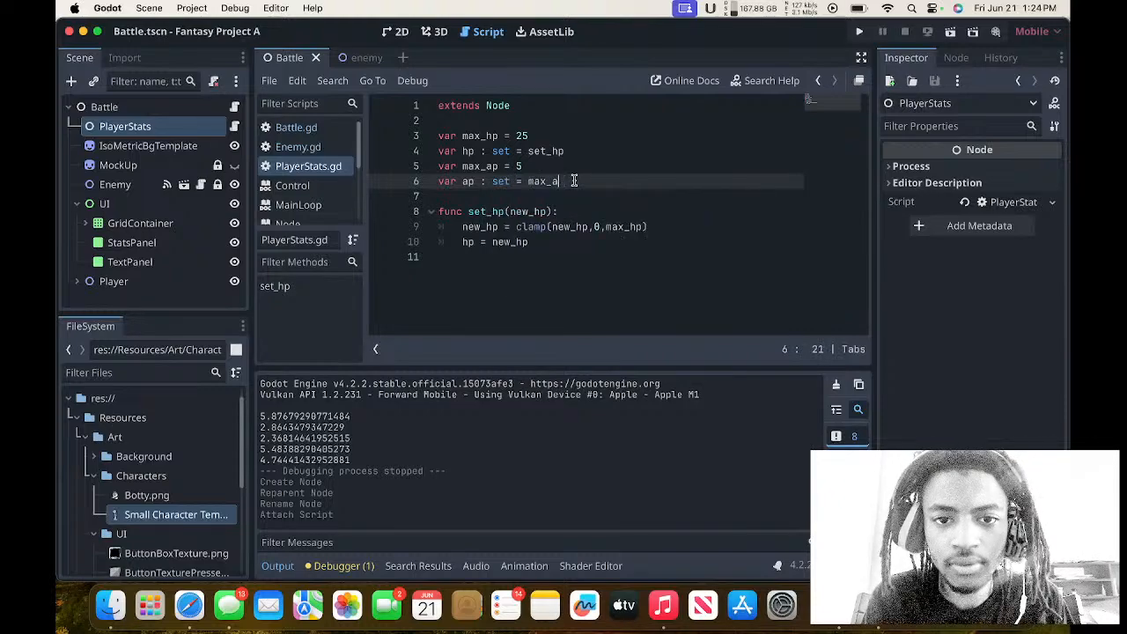
Duplicate the three-line set_hp function below the original in PlayerStats.gd, separated by an empty line.
{"action": "left_click_drag", "start_coordinate": [558, 236], "coordinate": [417, 221]}
{"action": "key", "text": "super+c"}
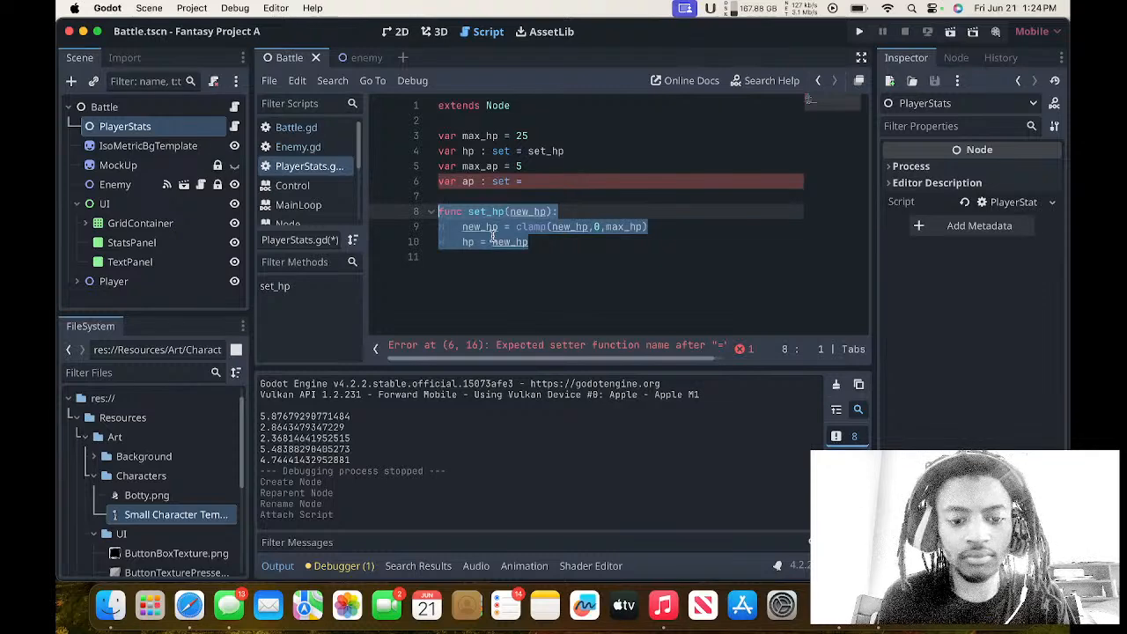
{"action": "left_click", "coordinate": [558, 245]}
{"action": "key", "text": "Return"}
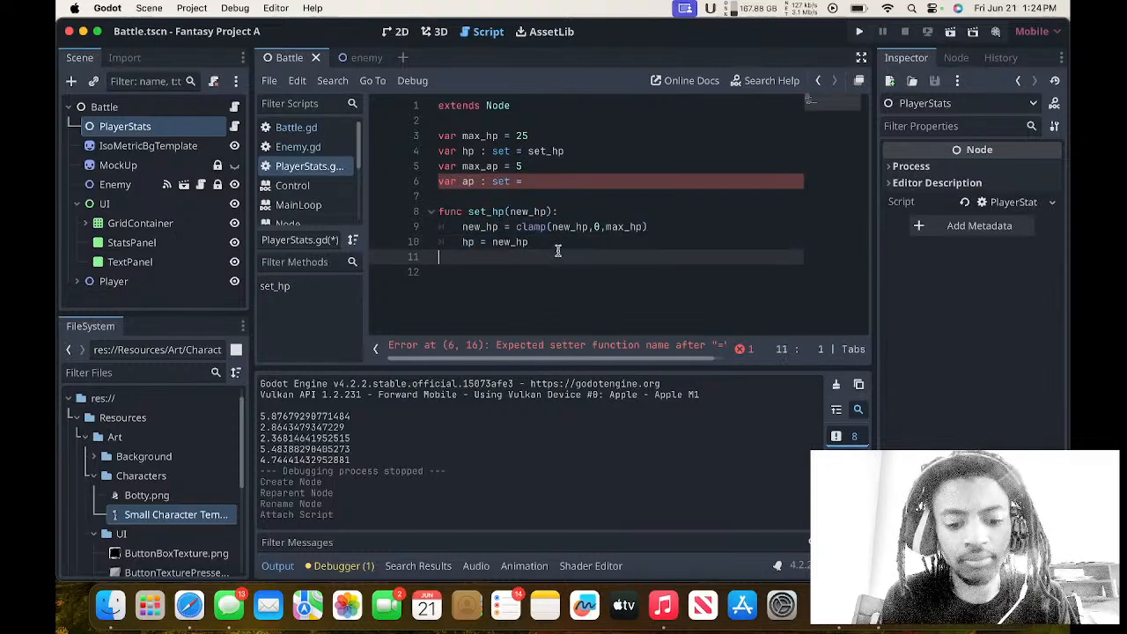
{"action": "key", "text": "Return"}
{"action": "key", "text": "BackSpace"}
{"action": "key", "text": "super+v"}
Rename the duplicated set_hp function to set_mp in its header.
{"action": "left_click", "coordinate": [487, 277]}
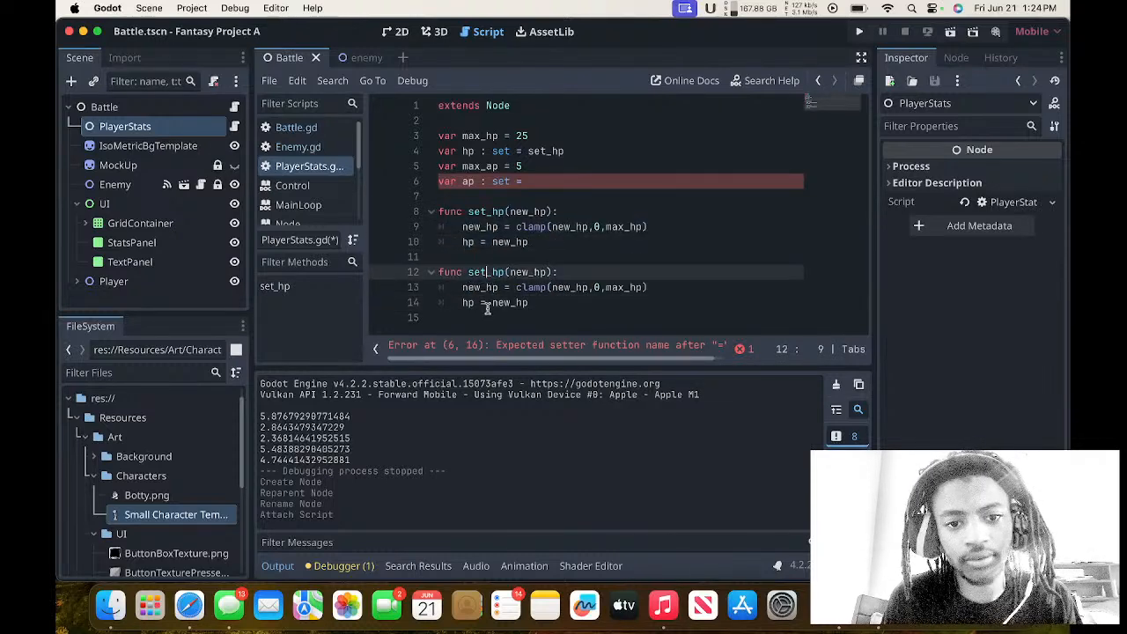
{"action": "key", "text": "Right"}
{"action": "key", "text": "Right"}
{"action": "key", "text": "Right"}
{"action": "key", "text": "BackSpace"}
{"action": "key", "text": "BackSpace"}
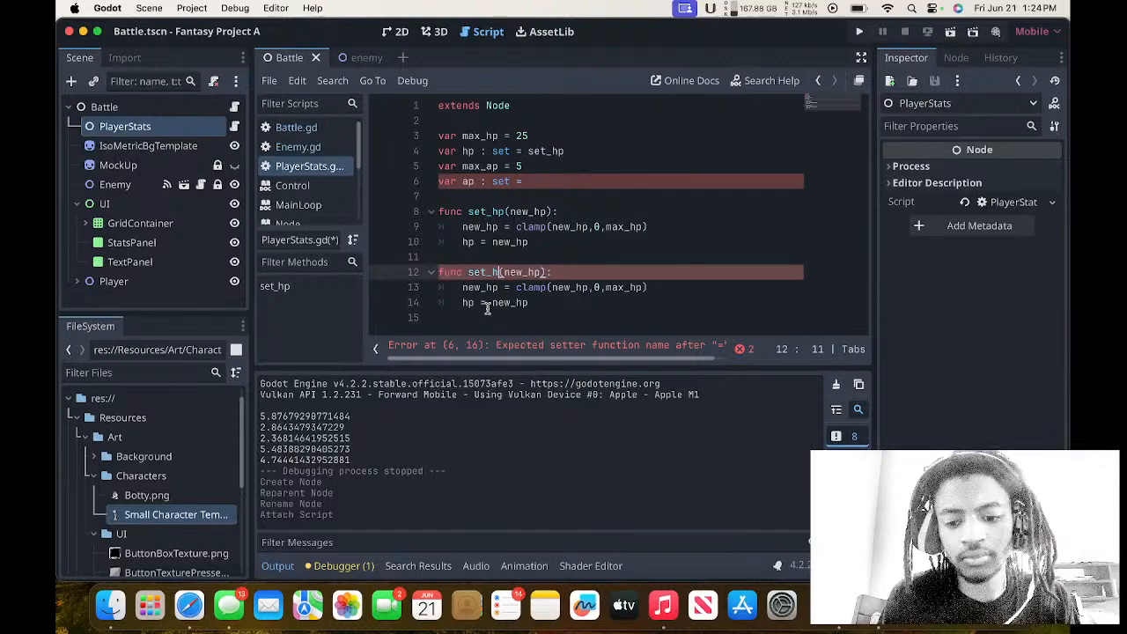
{"action": "type", "text": "mp"}
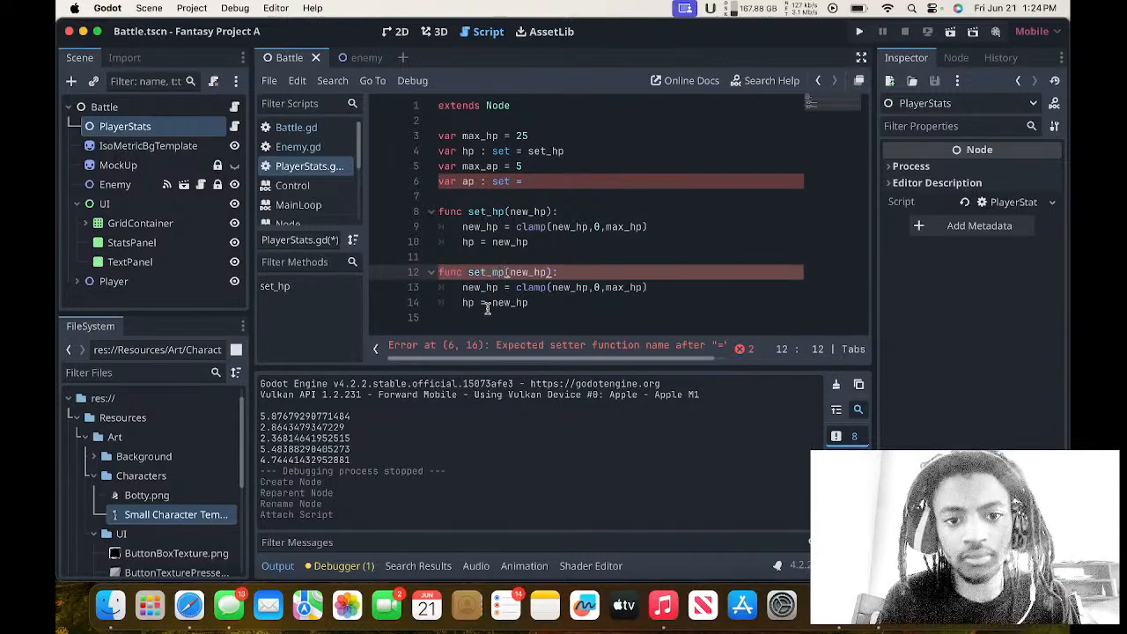
Complete the ap declaration with set_mp as its setter function.
{"action": "left_click", "coordinate": [552, 183]}
{"action": "type", "text": "set_mp"}
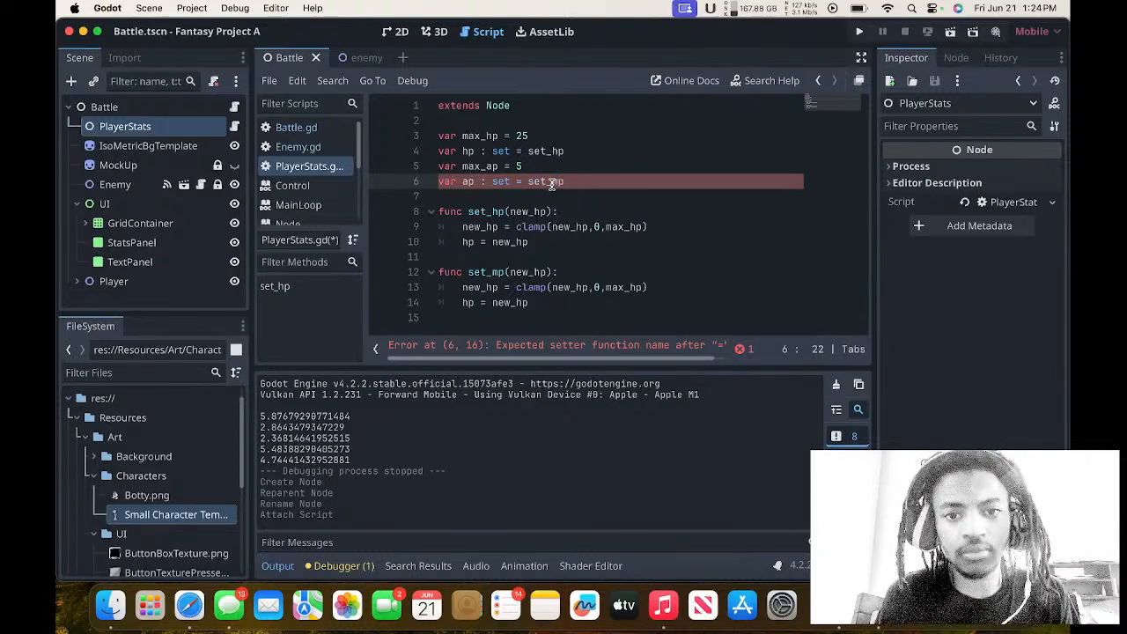
{"action": "left_click", "coordinate": [575, 242]}
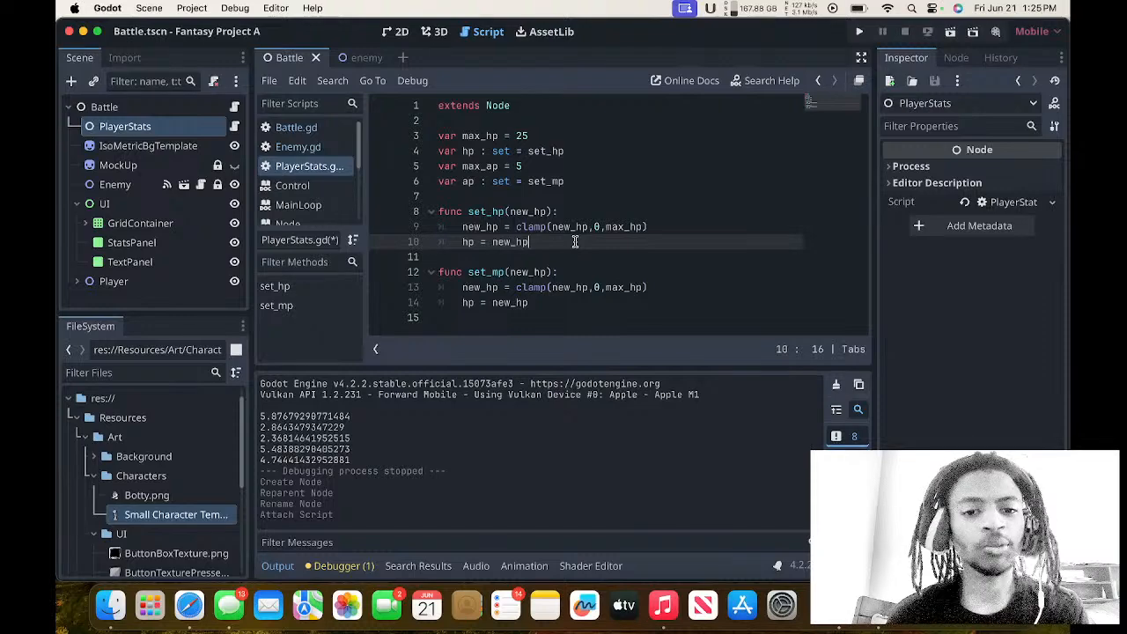
Review the HP and AP variable declarations together with the set_hp function in PlayerStats.gd.
{"action": "left_click", "coordinate": [490, 135]}
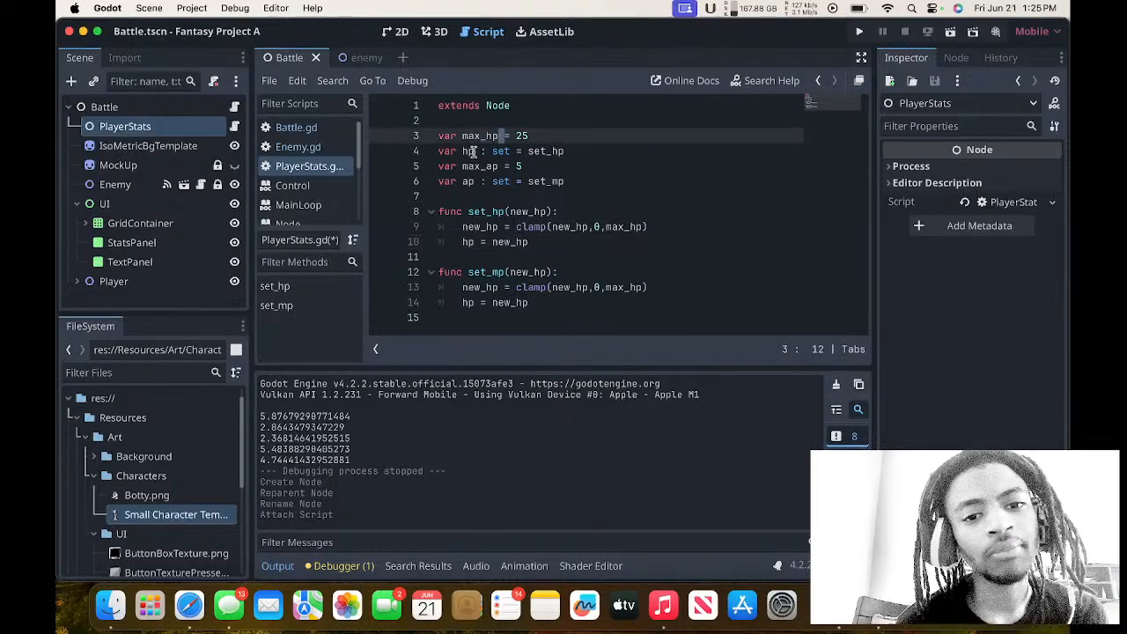
{"action": "left_click", "coordinate": [474, 152]}
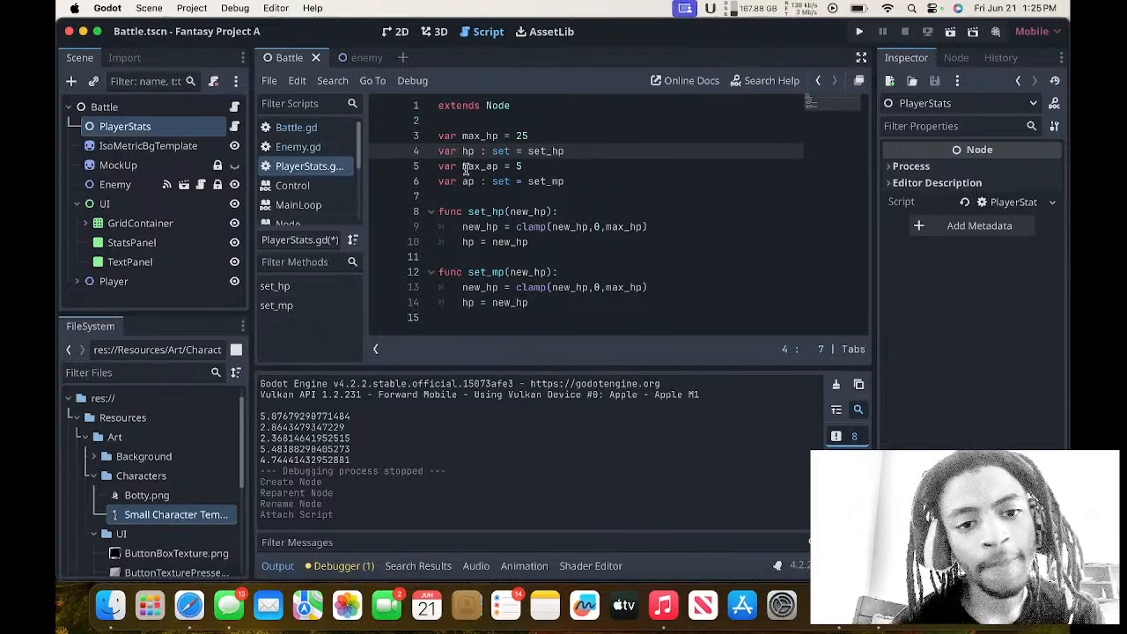
{"action": "mouse_move", "coordinate": [463, 166]}
{"action": "left_mouse_down"}
{"action": "mouse_move", "coordinate": [522, 168]}
{"action": "mouse_move", "coordinate": [474, 185]}
{"action": "left_mouse_up"}
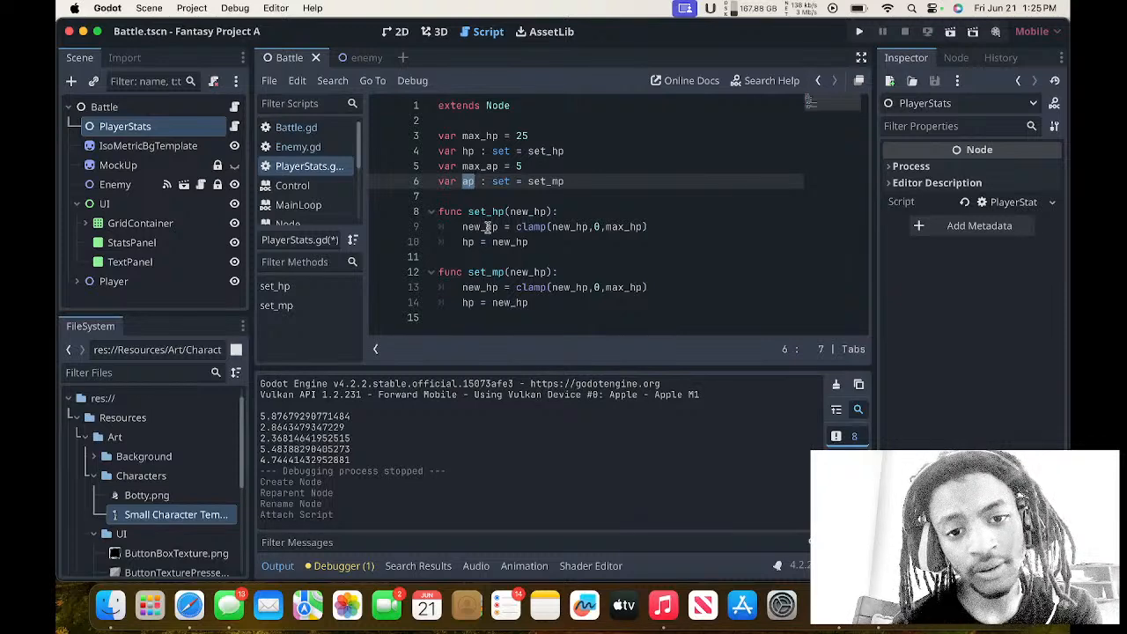
{"action": "left_click_drag", "start_coordinate": [442, 213], "coordinate": [649, 228]}
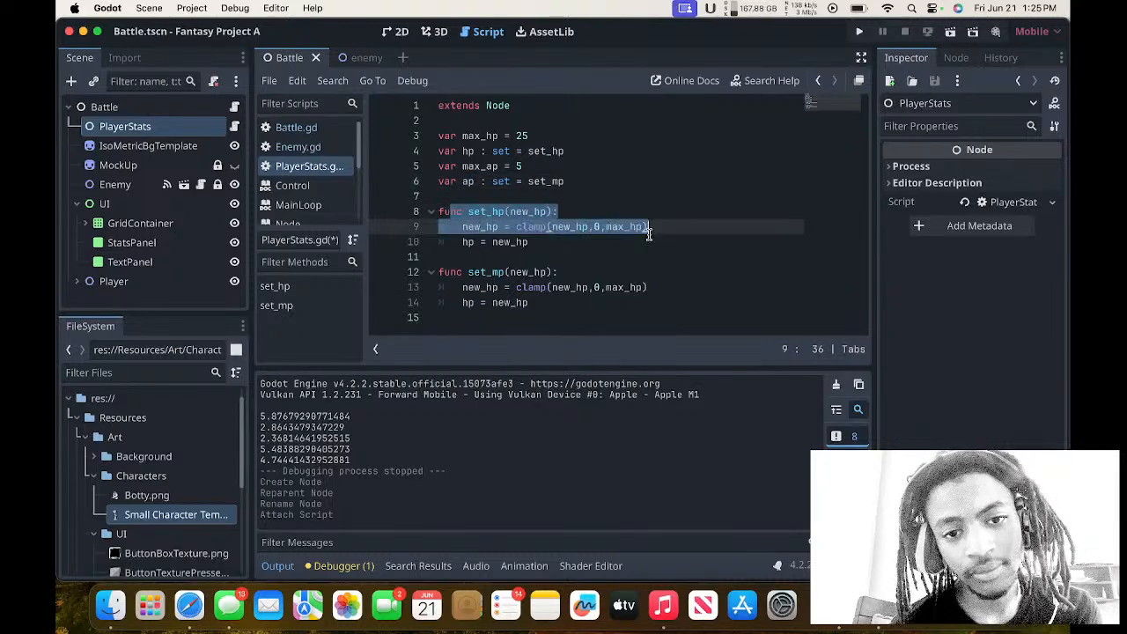
{"action": "left_click", "coordinate": [490, 151]}
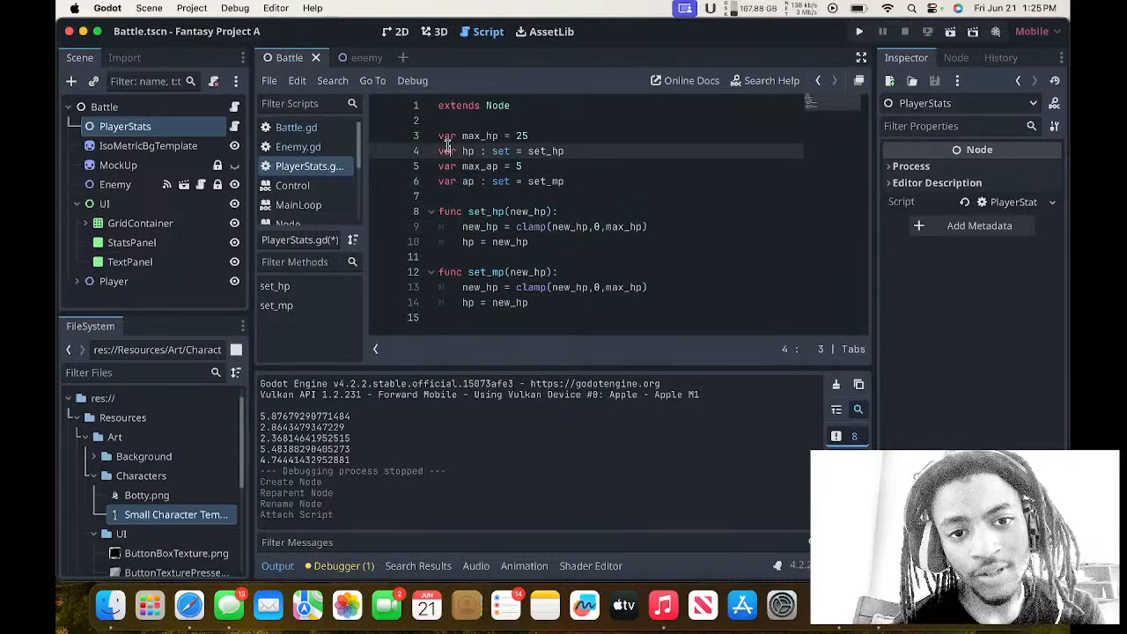
Examine how the hp variable's set clause links to the set_hp function in PlayerStats.gd.
{"action": "mouse_move", "coordinate": [451, 152]}
{"action": "left_mouse_down"}
{"action": "mouse_move", "coordinate": [553, 153]}
{"action": "mouse_move", "coordinate": [470, 139]}
{"action": "mouse_move", "coordinate": [470, 157]}
{"action": "left_mouse_up"}
{"action": "left_click", "coordinate": [459, 151]}
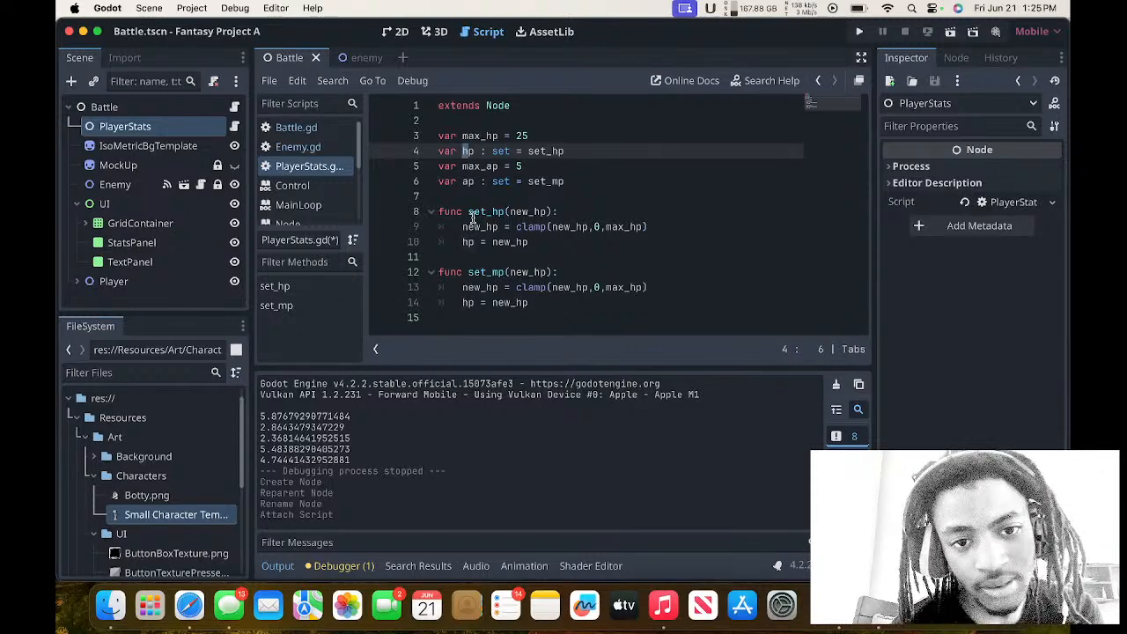
{"action": "left_click_drag", "start_coordinate": [467, 213], "coordinate": [544, 240]}
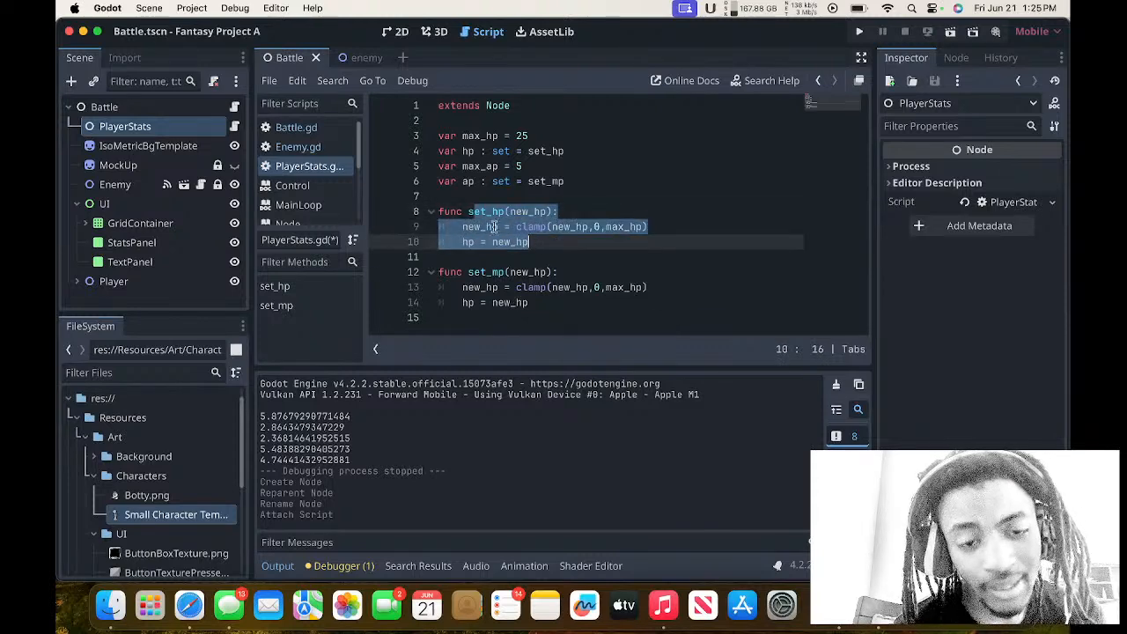
{"action": "left_click_drag", "start_coordinate": [469, 216], "coordinate": [555, 247]}
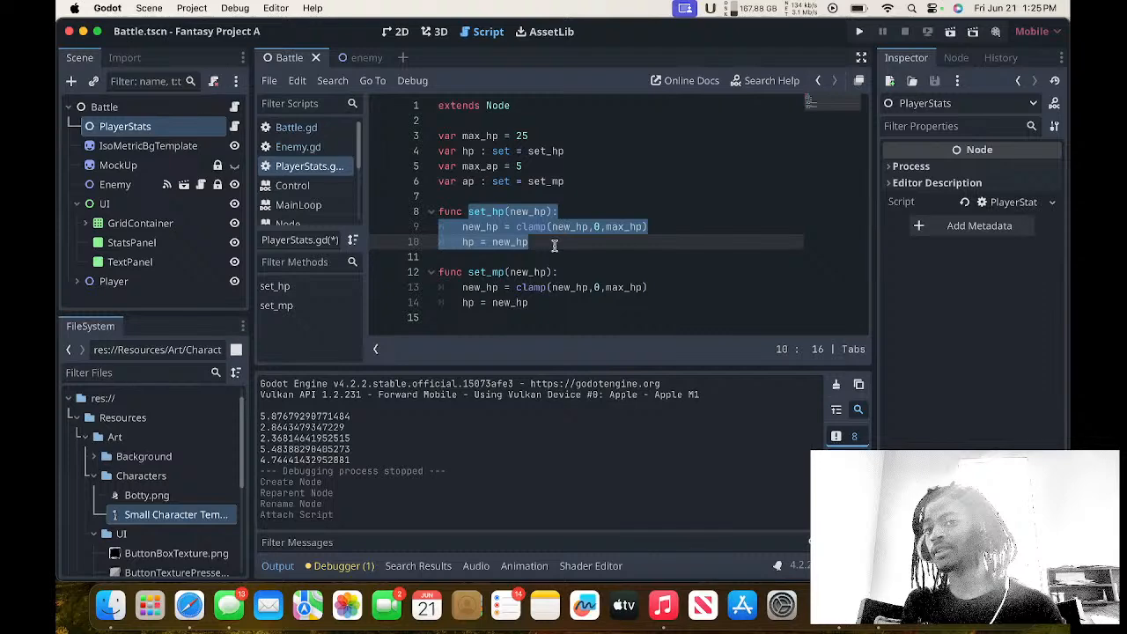
{"action": "left_click", "coordinate": [555, 246]}
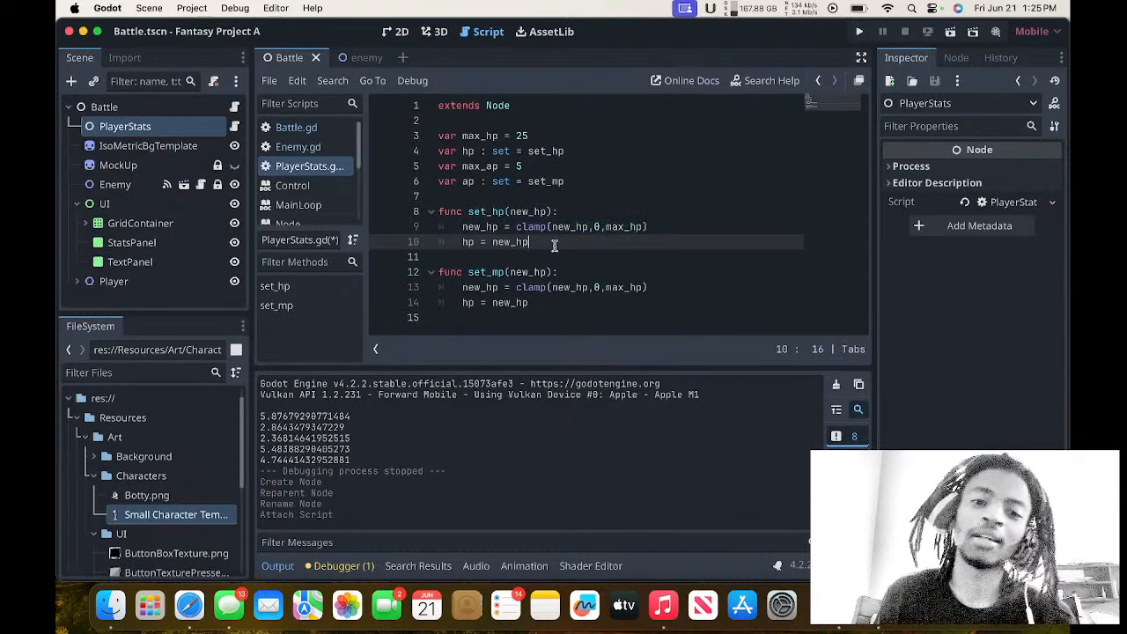
{"action": "left_click", "coordinate": [493, 150]}
{"action": "double_click", "coordinate": [495, 150]}
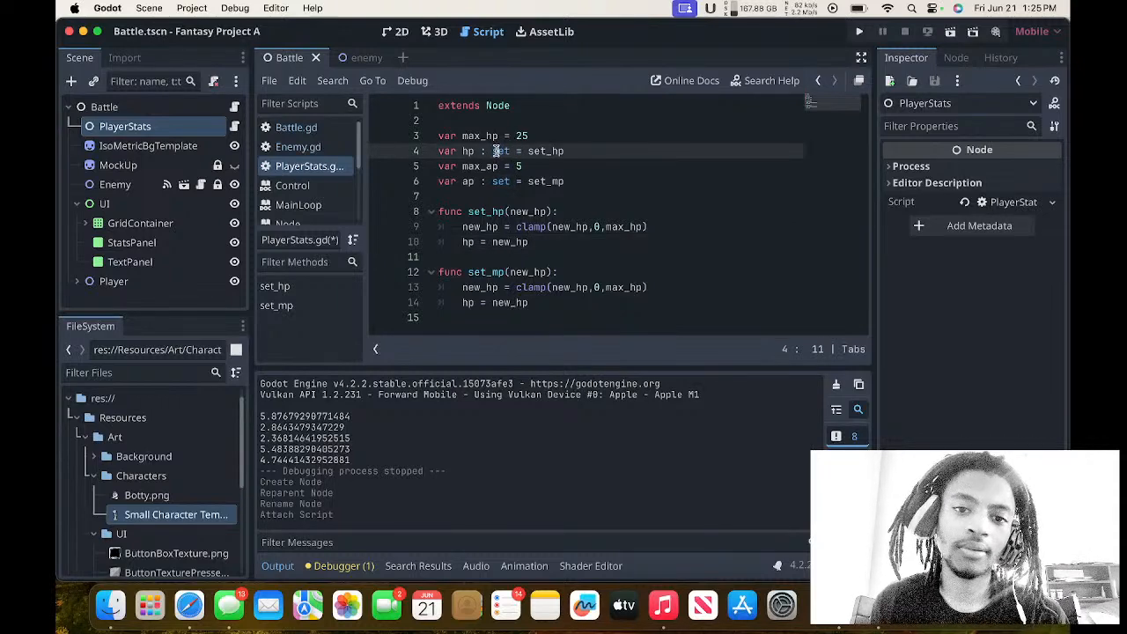
{"action": "left_click_drag", "start_coordinate": [499, 151], "coordinate": [575, 154]}
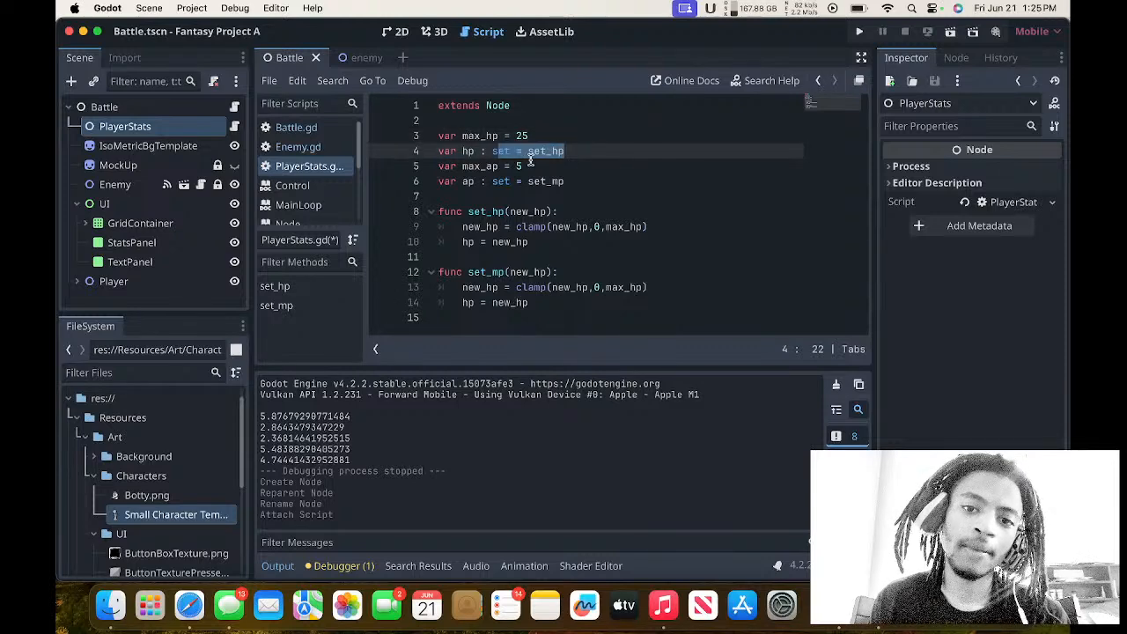
{"action": "left_click", "coordinate": [530, 150]}
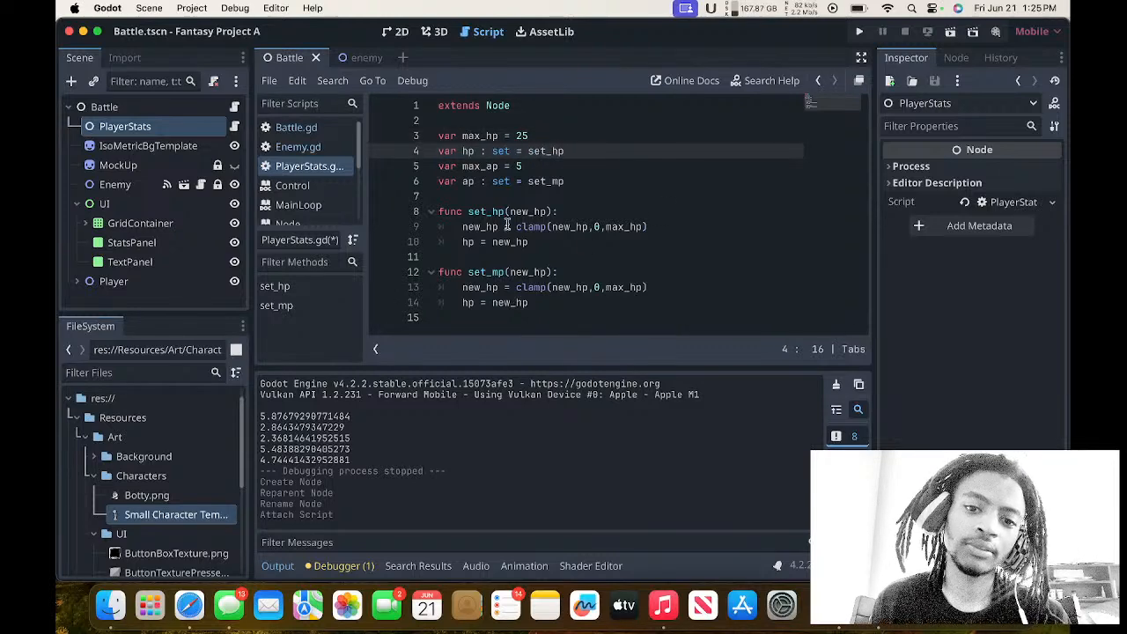
{"action": "left_click_drag", "start_coordinate": [529, 152], "coordinate": [569, 154]}
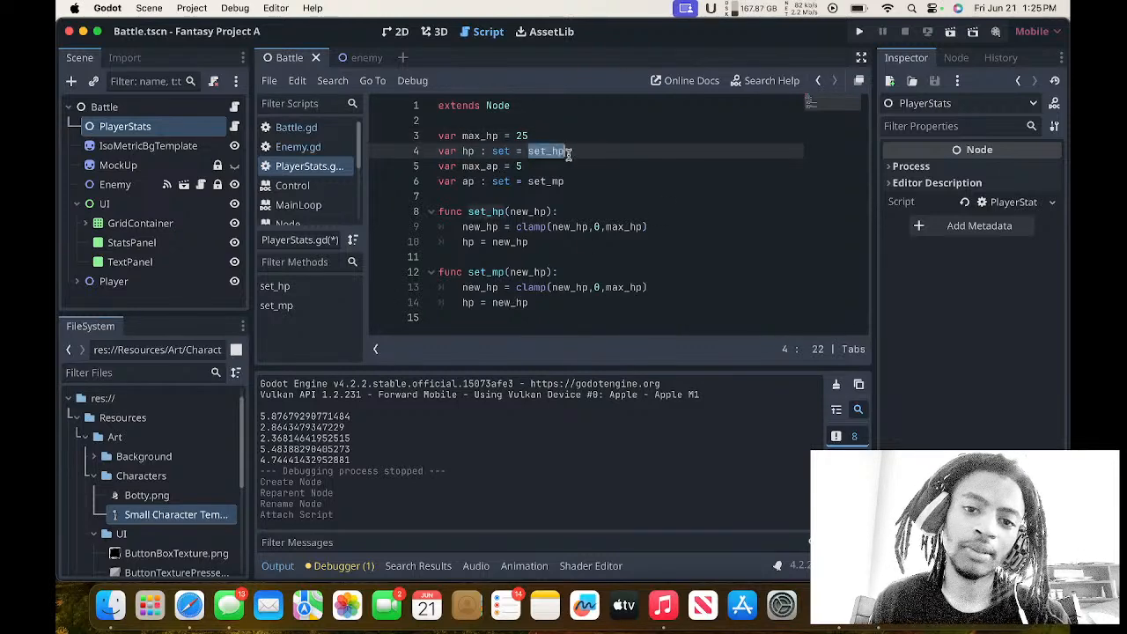
{"action": "left_click_drag", "start_coordinate": [468, 213], "coordinate": [505, 212]}
{"action": "left_click", "coordinate": [496, 226]}
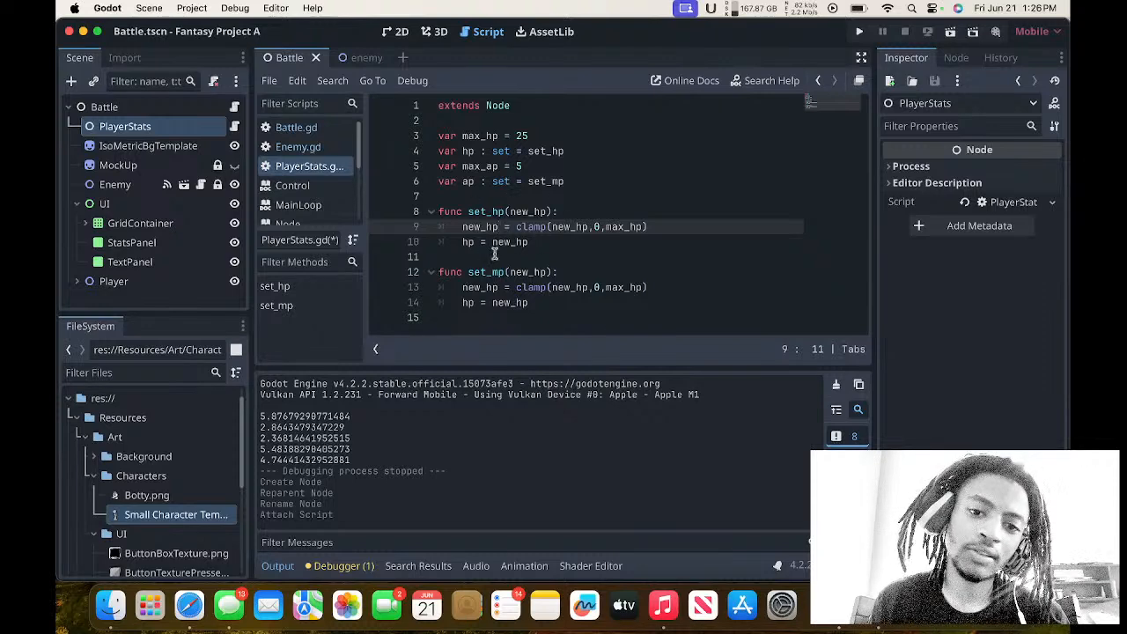
Examine the clamp arguments in set_hp, the max_hp value they refer to, and the hp assignment line.
{"action": "left_click_drag", "start_coordinate": [516, 227], "coordinate": [650, 227]}
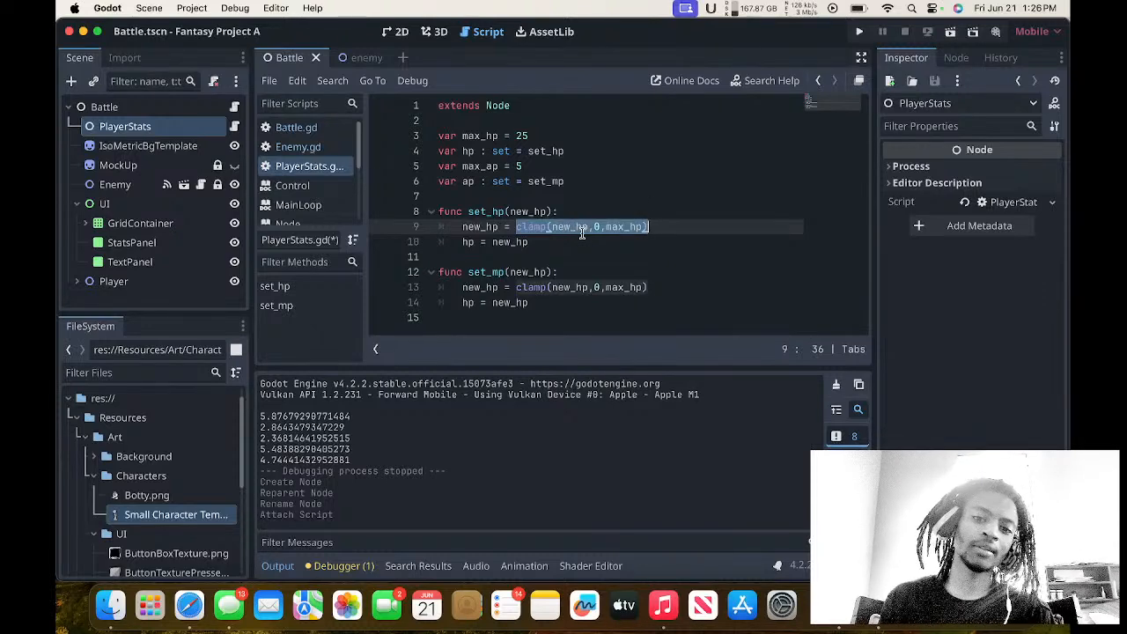
{"action": "left_click", "coordinate": [552, 228]}
{"action": "left_click_drag", "start_coordinate": [552, 228], "coordinate": [586, 233]}
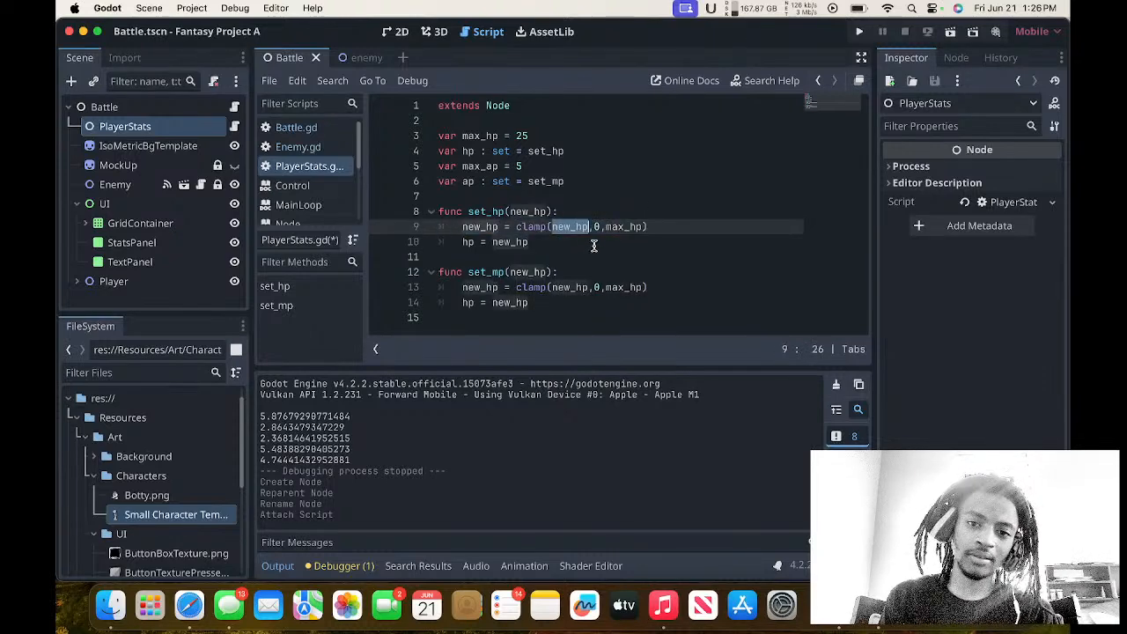
{"action": "left_click", "coordinate": [596, 228]}
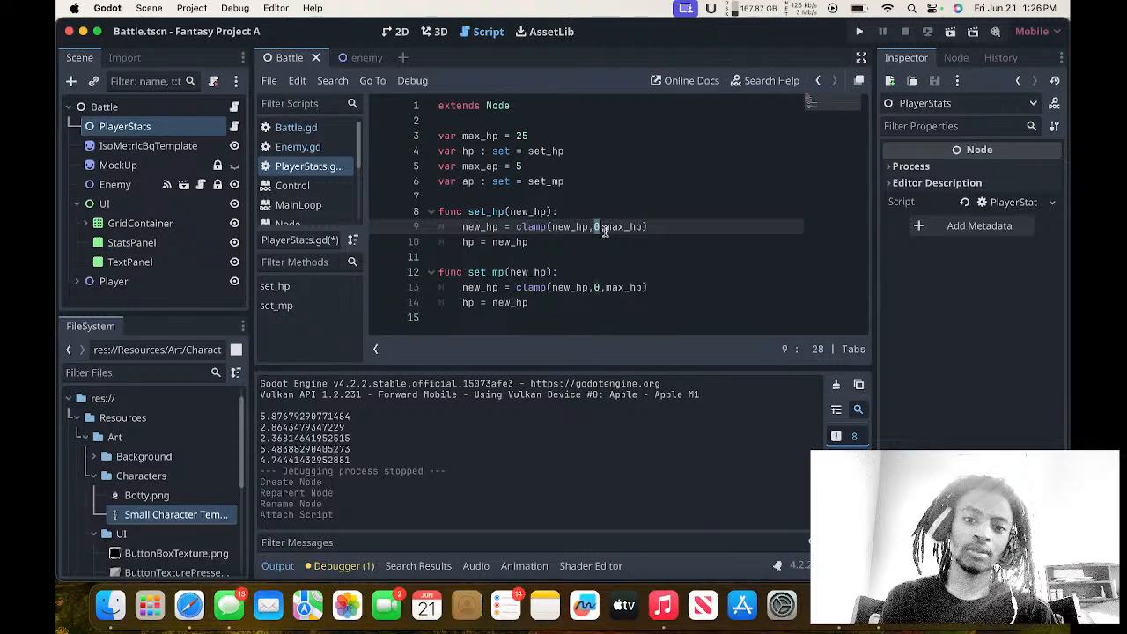
{"action": "left_click", "coordinate": [606, 229]}
{"action": "left_click_drag", "start_coordinate": [606, 228], "coordinate": [648, 229]}
{"action": "left_click_drag", "start_coordinate": [517, 137], "coordinate": [537, 135]}
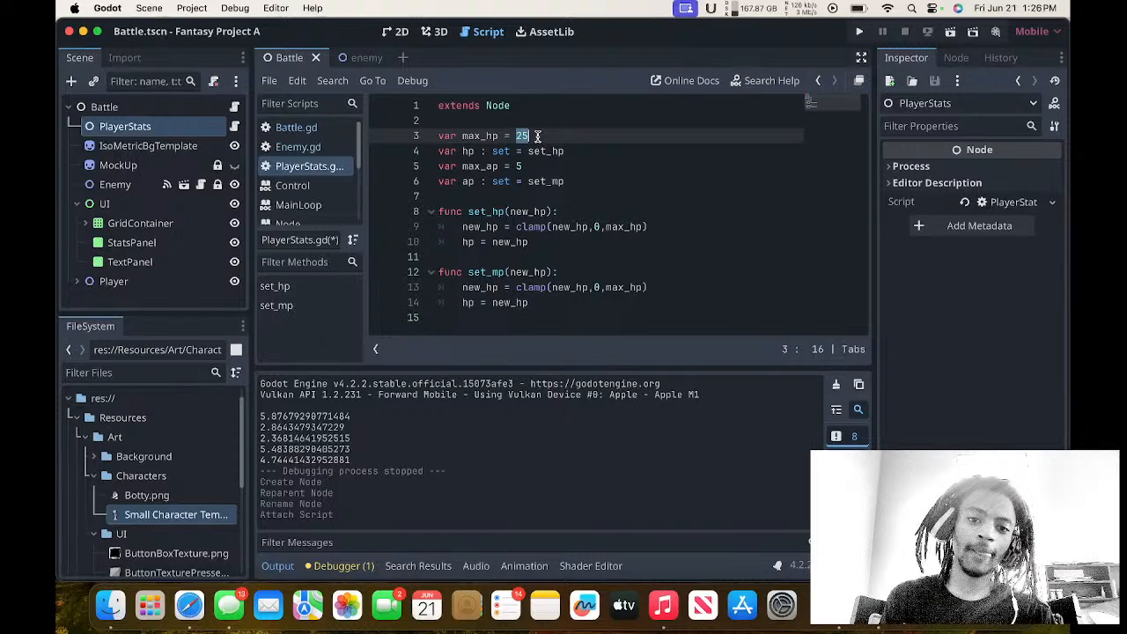
{"action": "left_click", "coordinate": [532, 242]}
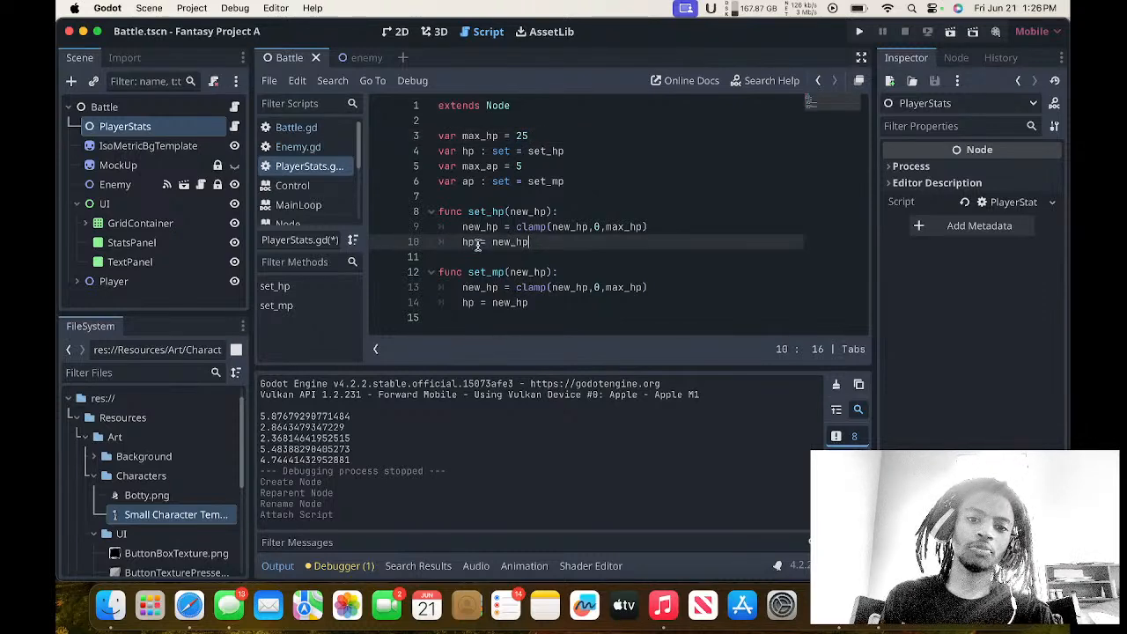
{"action": "left_click_drag", "start_coordinate": [492, 242], "coordinate": [516, 243]}
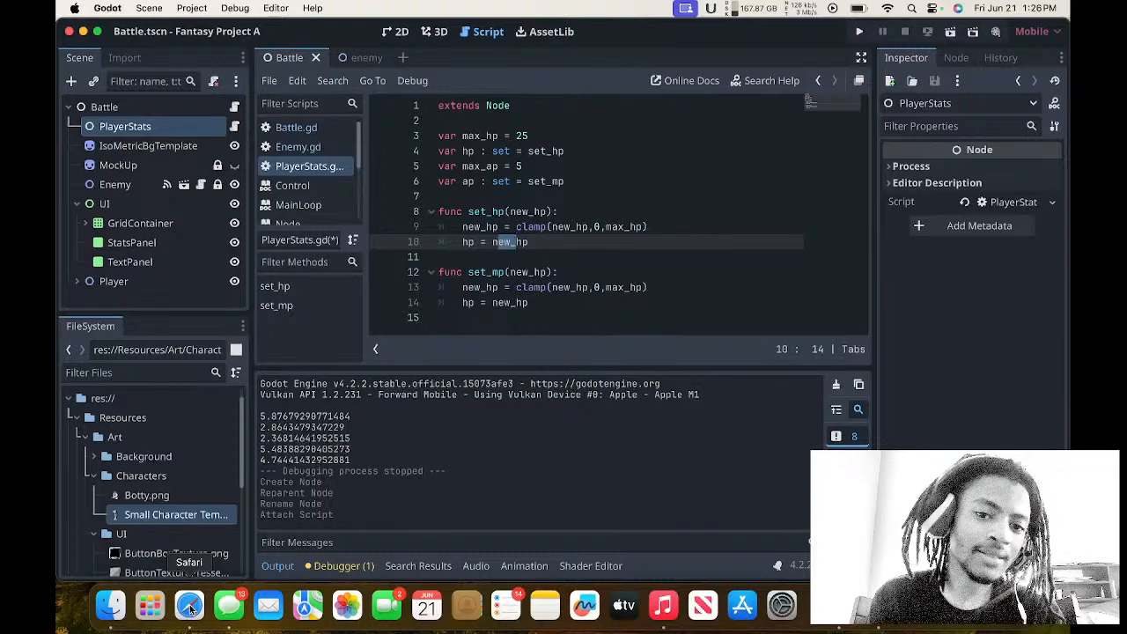
{"action": "left_click", "coordinate": [561, 315]}
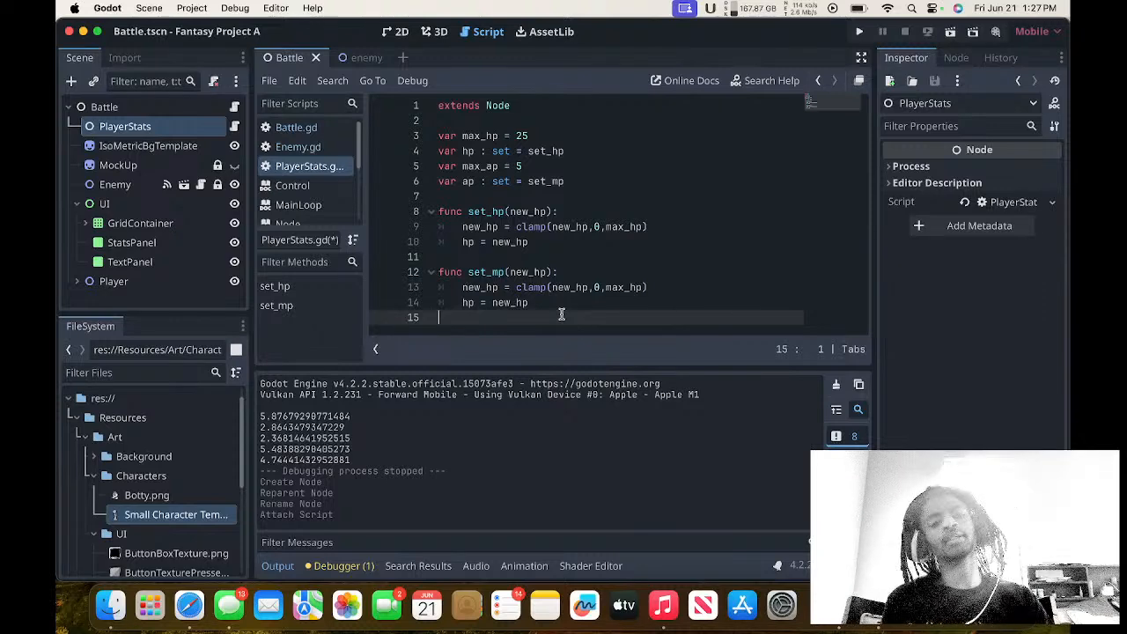
In the Battle scene's 2D view, add an HBoxContainer node as a child of StatsPanel.
{"action": "left_click", "coordinate": [396, 32]}
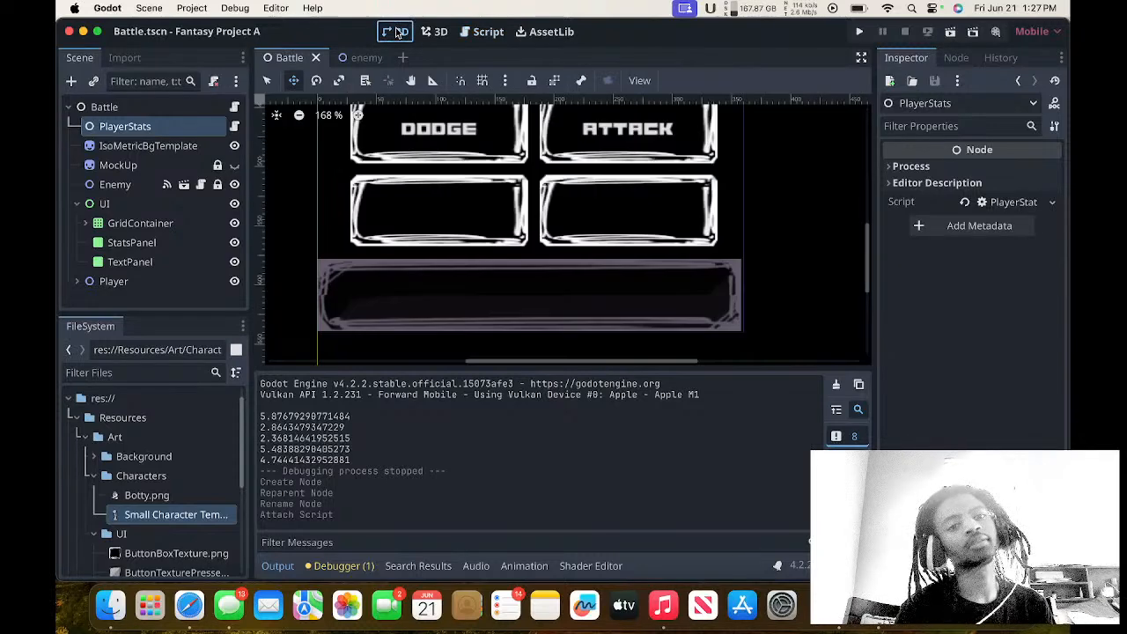
{"action": "scroll", "coordinate": [561, 199], "scroll_direction": "up", "scroll_amount": 2}
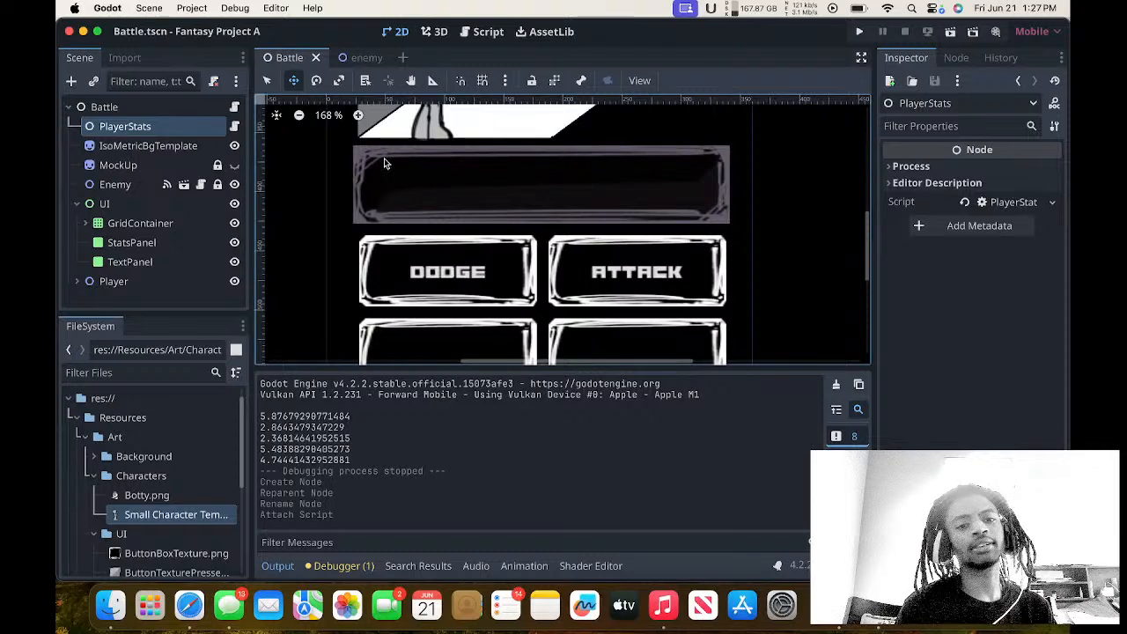
{"action": "left_click", "coordinate": [138, 262]}
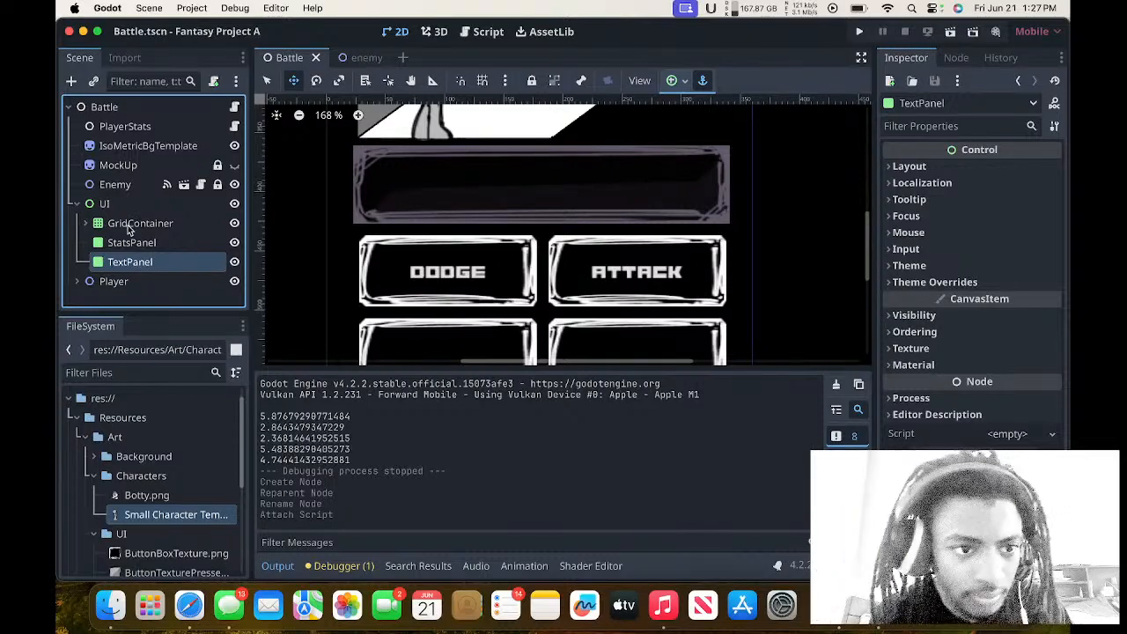
{"action": "left_click", "coordinate": [129, 241]}
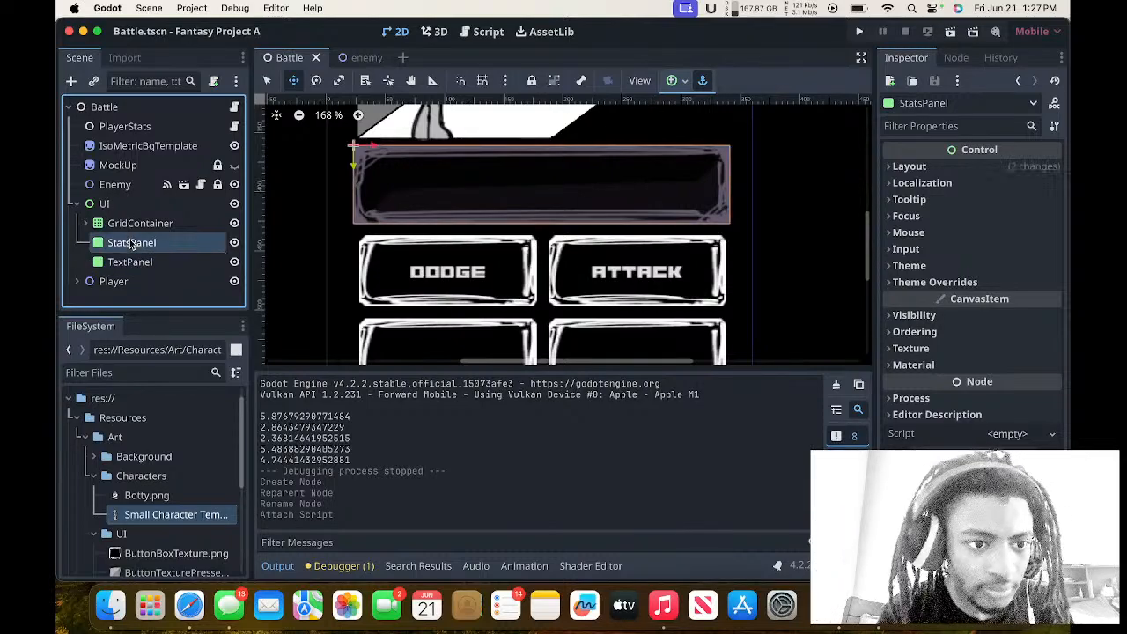
{"action": "left_click", "coordinate": [69, 81]}
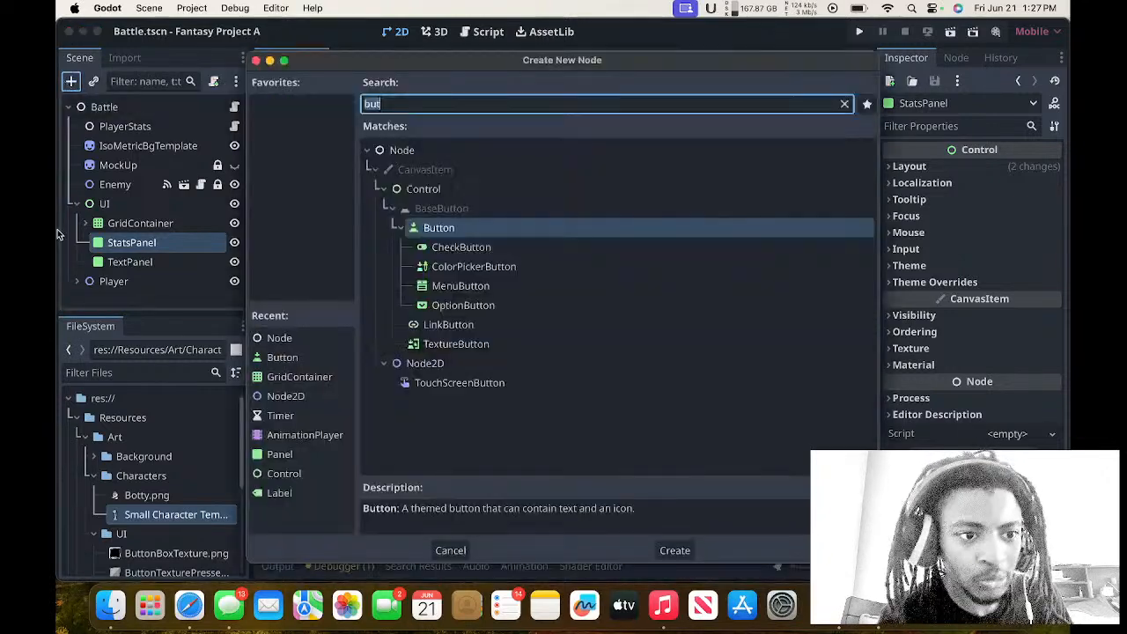
{"action": "type", "text": "h"}
{"action": "type", "text": "boc"}
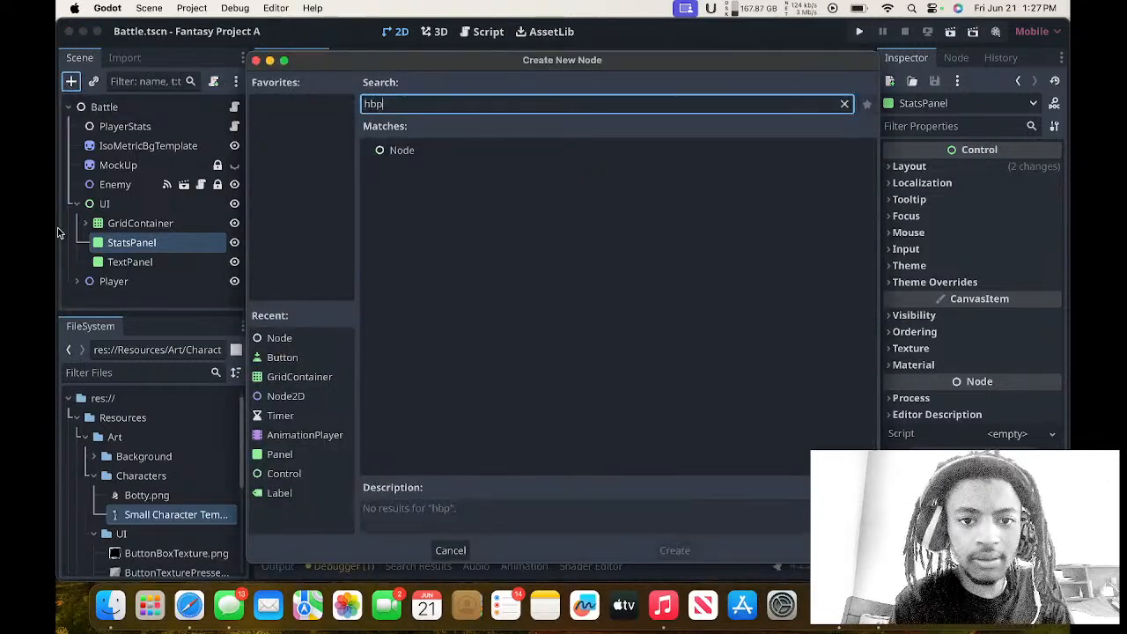
{"action": "key", "text": "Return"}
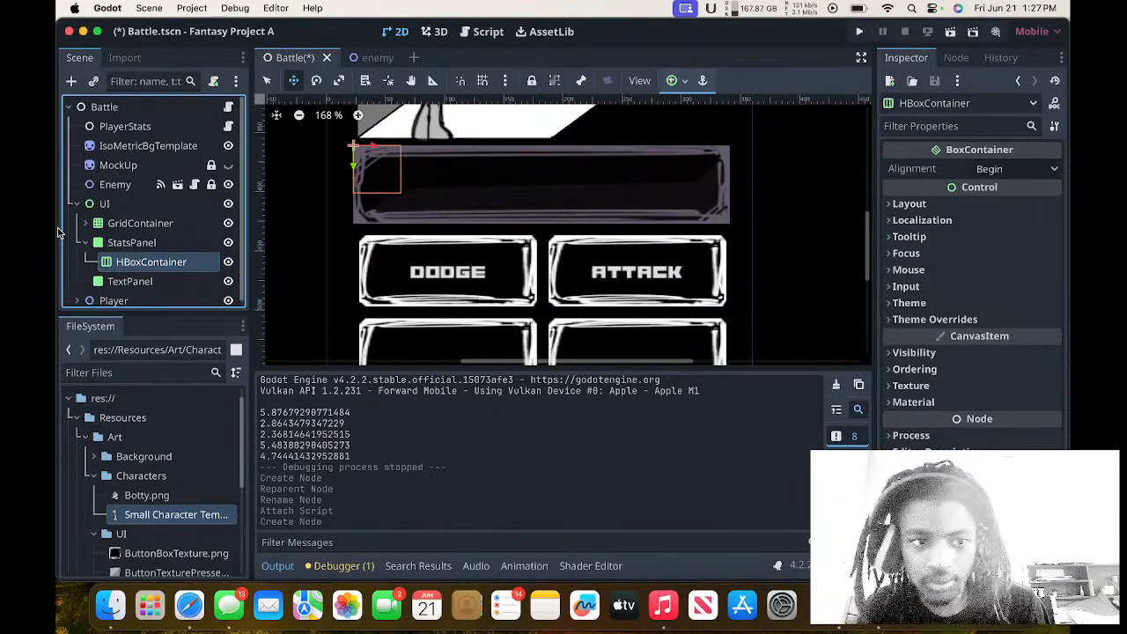
Add a Label node as a child of the HBoxContainer.
{"action": "left_click", "coordinate": [71, 81]}
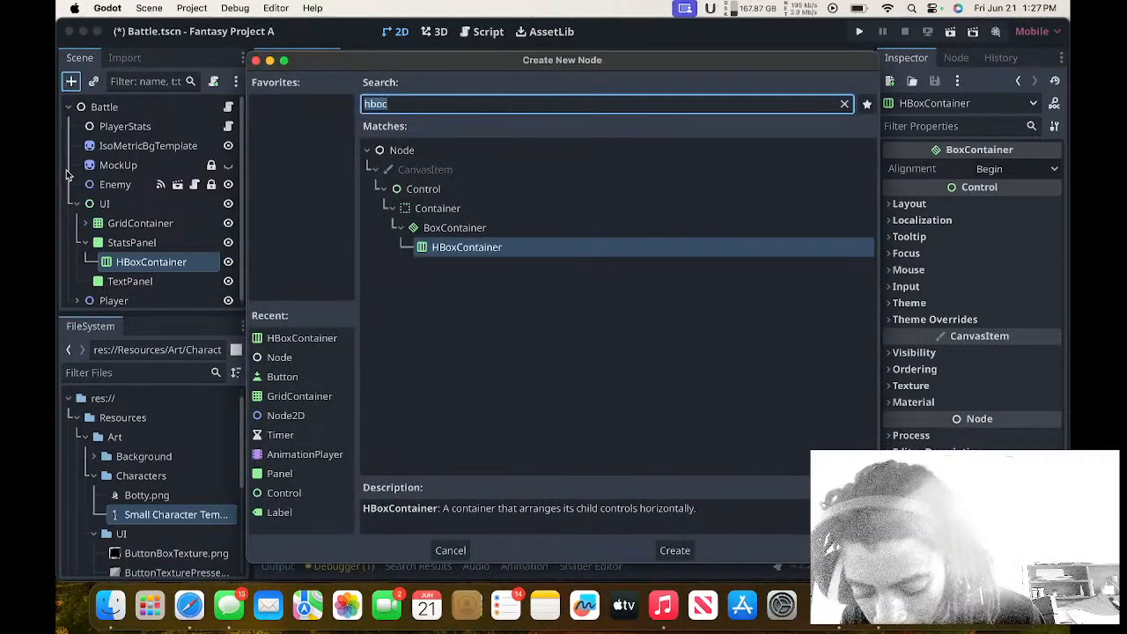
{"action": "type", "text": "label"}
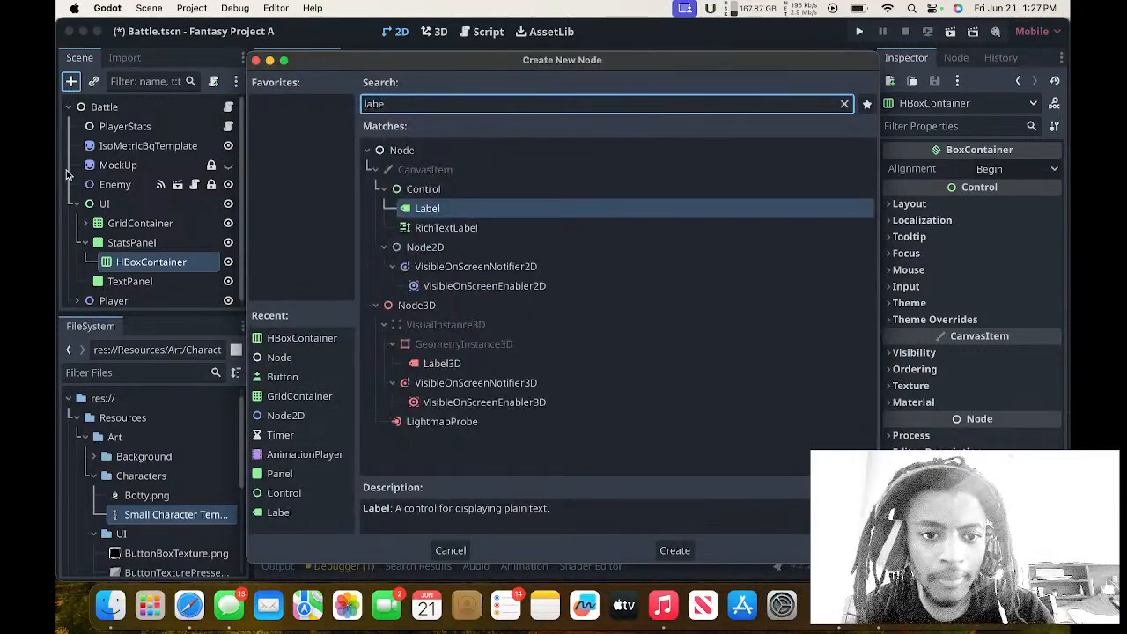
{"action": "key", "text": "Return"}
Resize the HBoxContainer to about 317 by 65 to cover the stats panel, and set its anchors to the current ratio.
{"action": "left_click", "coordinate": [153, 263]}
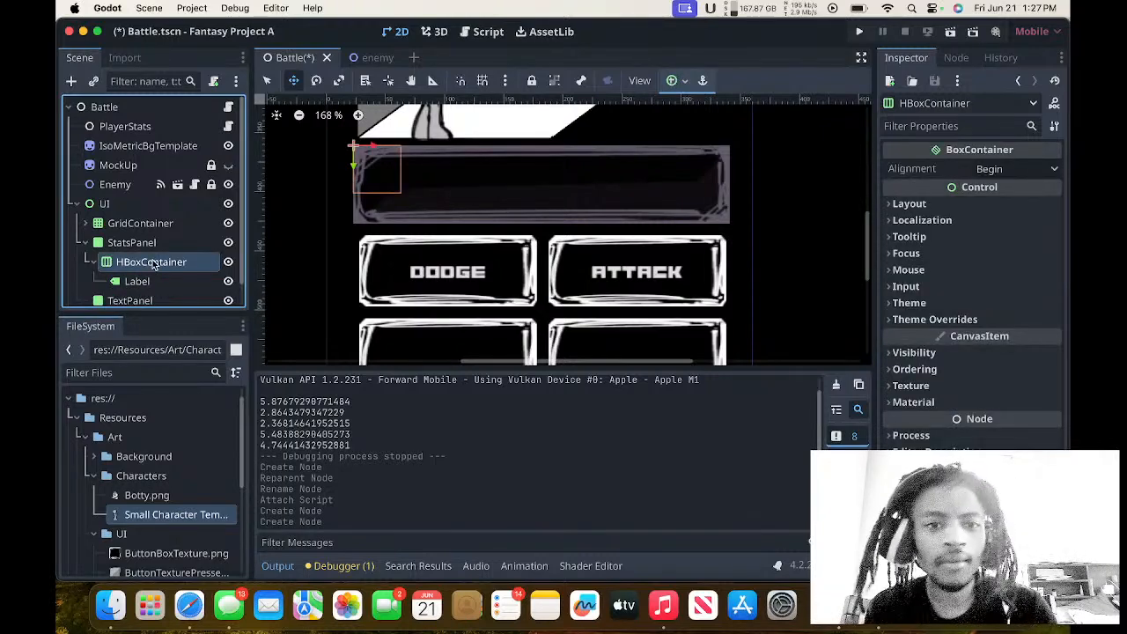
{"action": "left_click", "coordinate": [267, 80]}
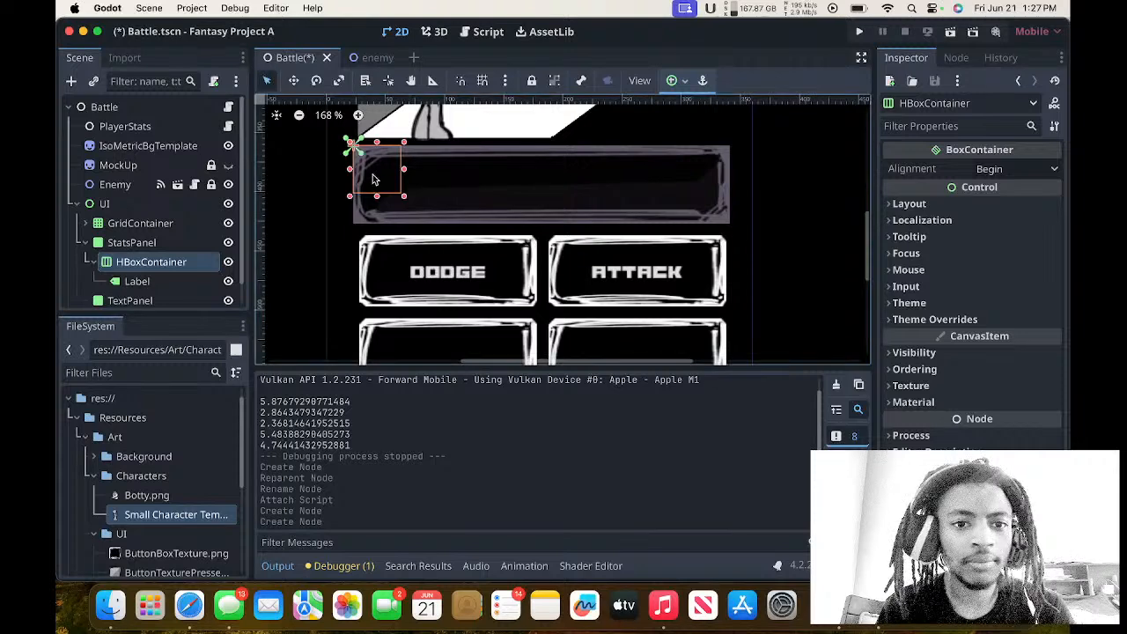
{"action": "left_click_drag", "start_coordinate": [404, 195], "coordinate": [732, 227]}
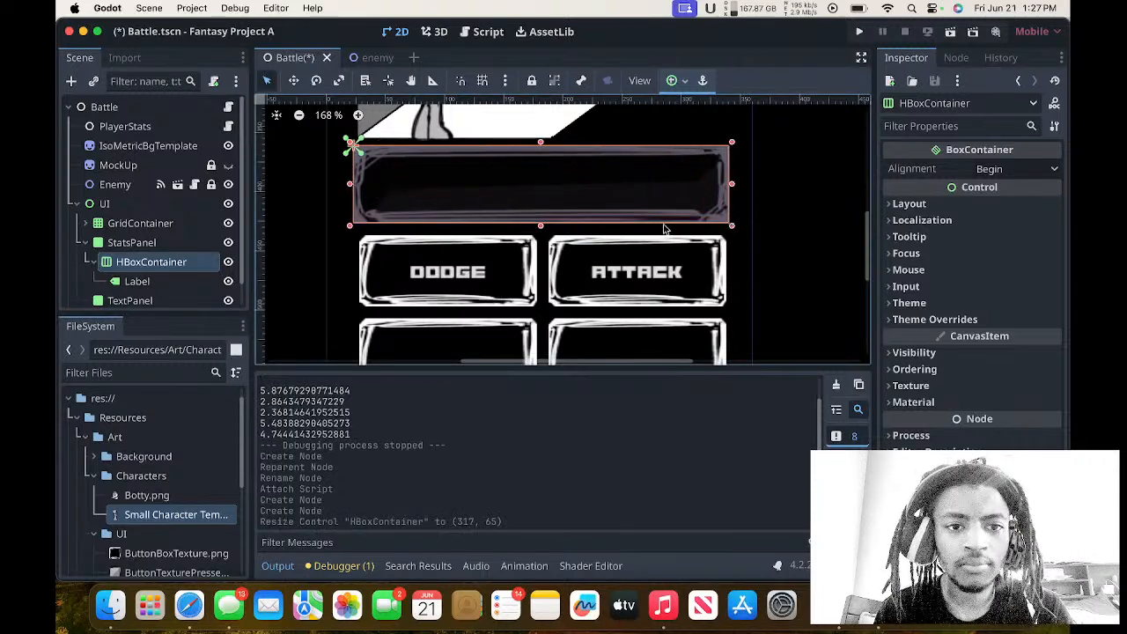
{"action": "left_click", "coordinate": [673, 81]}
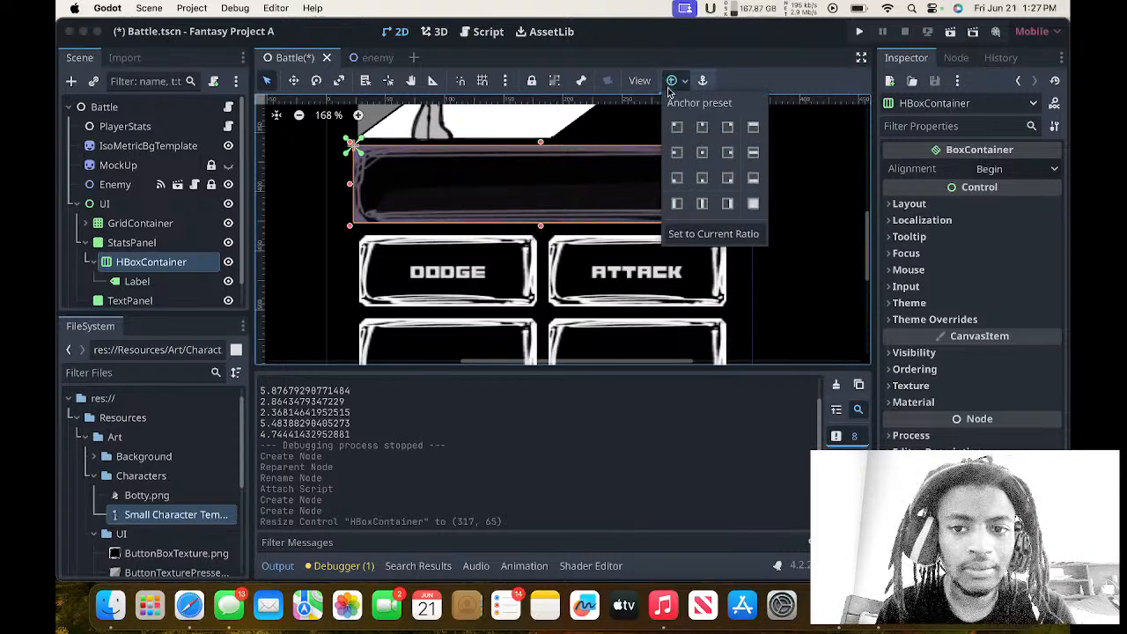
{"action": "left_click", "coordinate": [687, 233]}
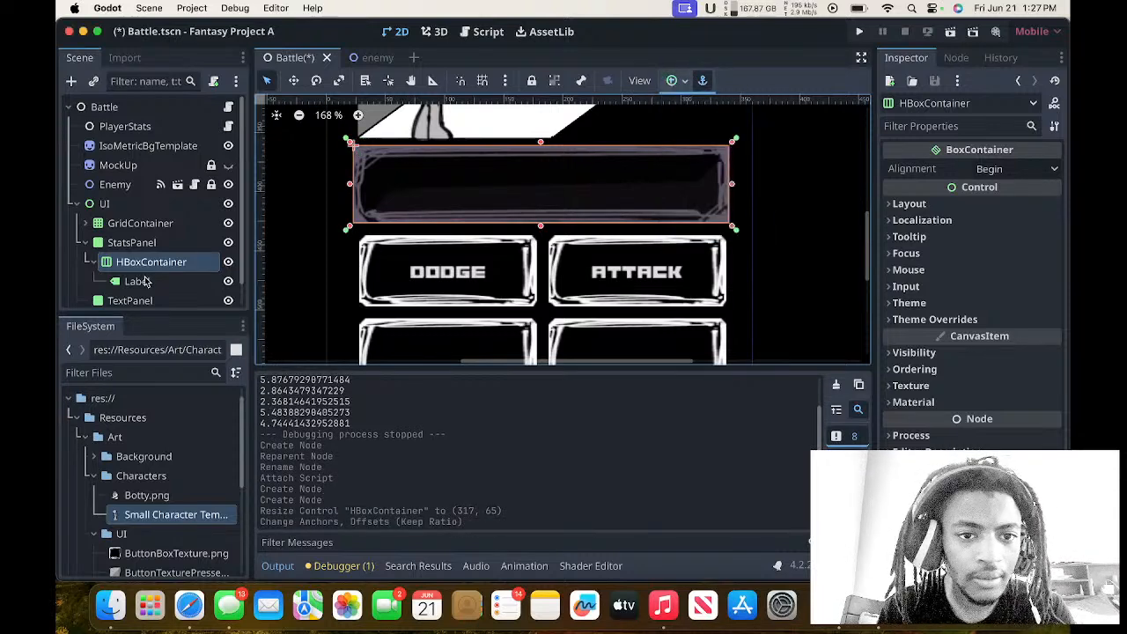
Set the Label's text to HP with 25 on a second line.
{"action": "left_click", "coordinate": [141, 281]}
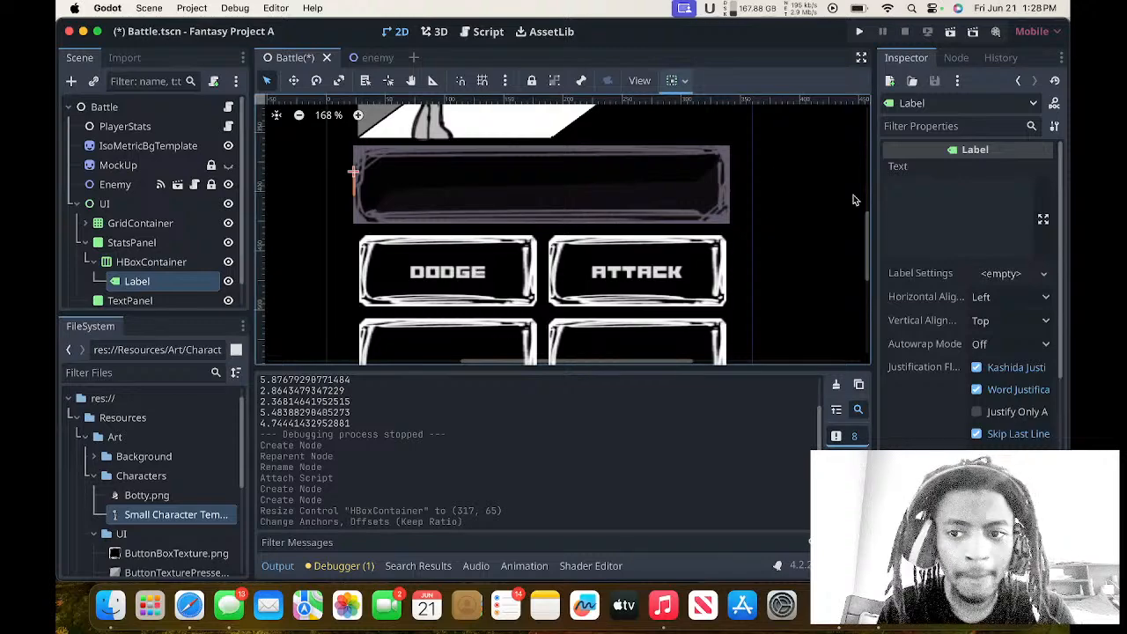
{"action": "left_click", "coordinate": [899, 200]}
{"action": "type", "text": "HP"}
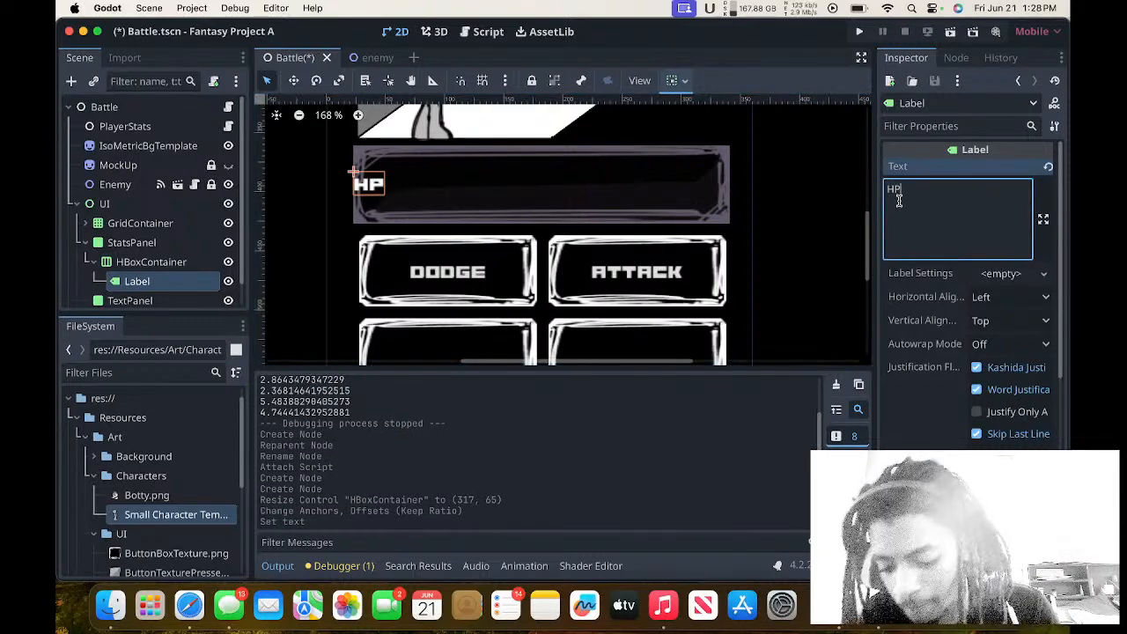
{"action": "key", "text": "Return"}
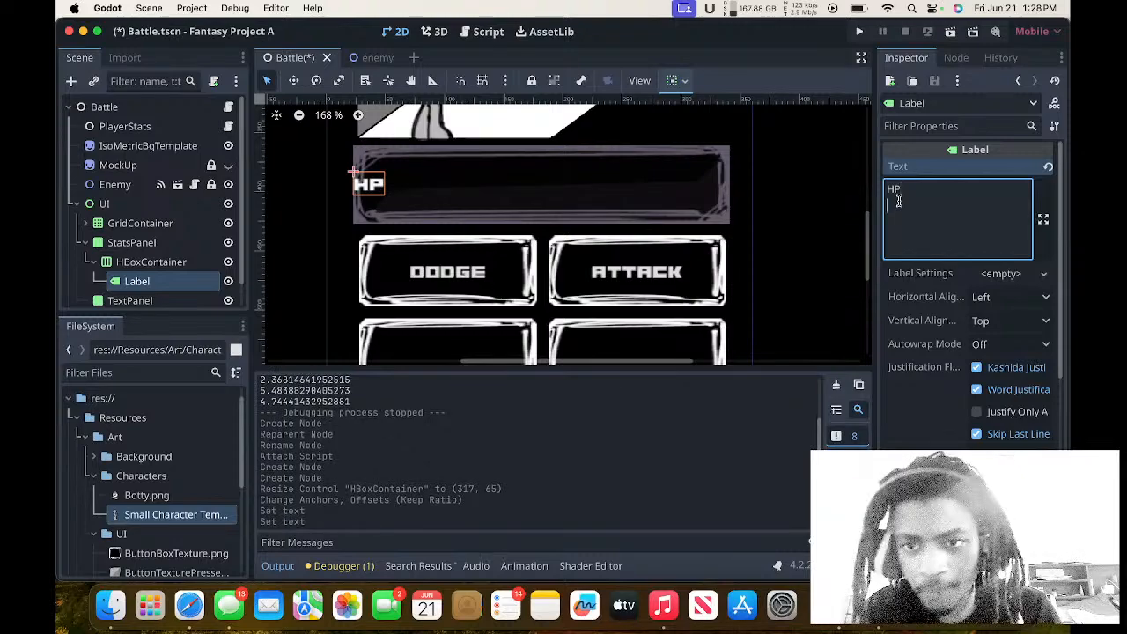
{"action": "type", "text": "25"}
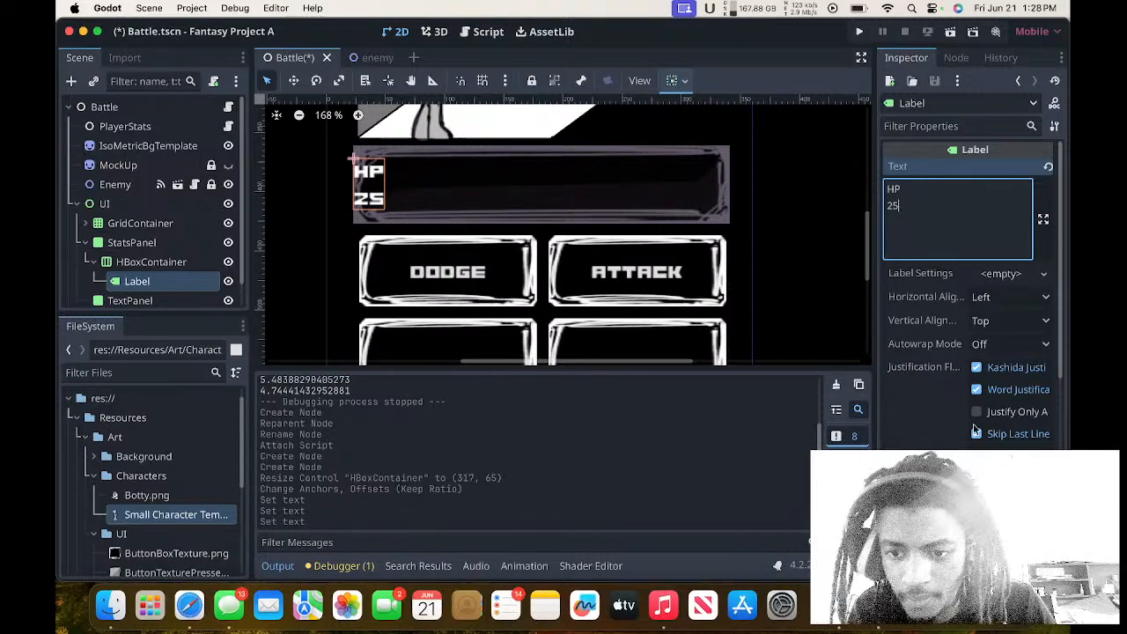
{"action": "scroll", "coordinate": [940, 421], "scroll_direction": "down", "scroll_amount": 10}
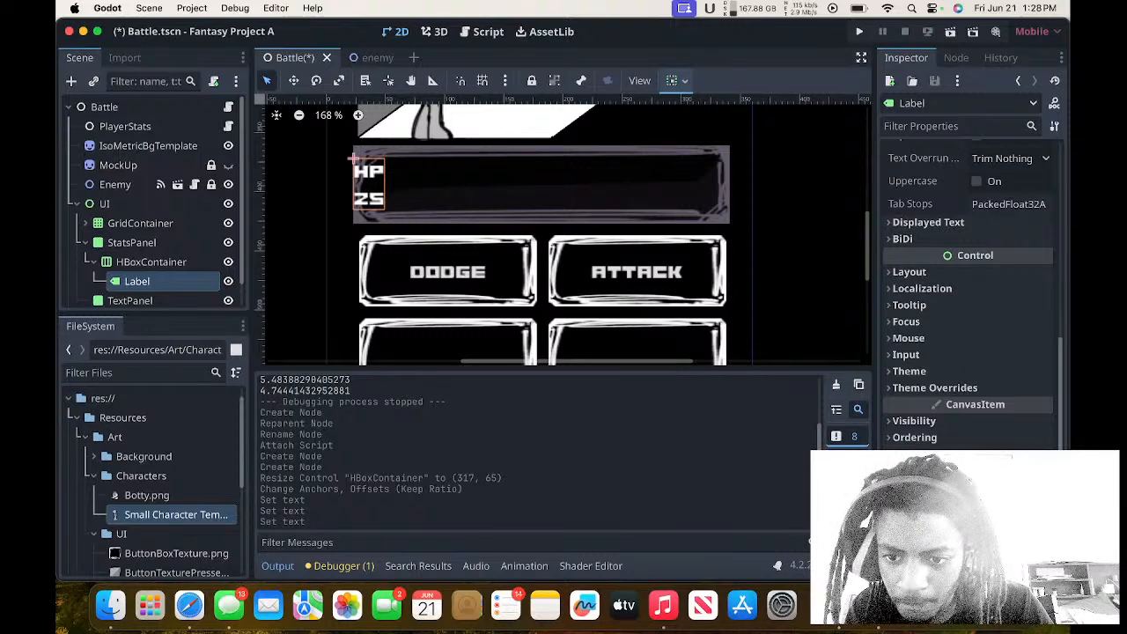
{"action": "scroll", "coordinate": [969, 291], "scroll_direction": "down", "scroll_amount": 3}
{"action": "scroll", "coordinate": [939, 420], "scroll_direction": "up", "scroll_amount": 3}
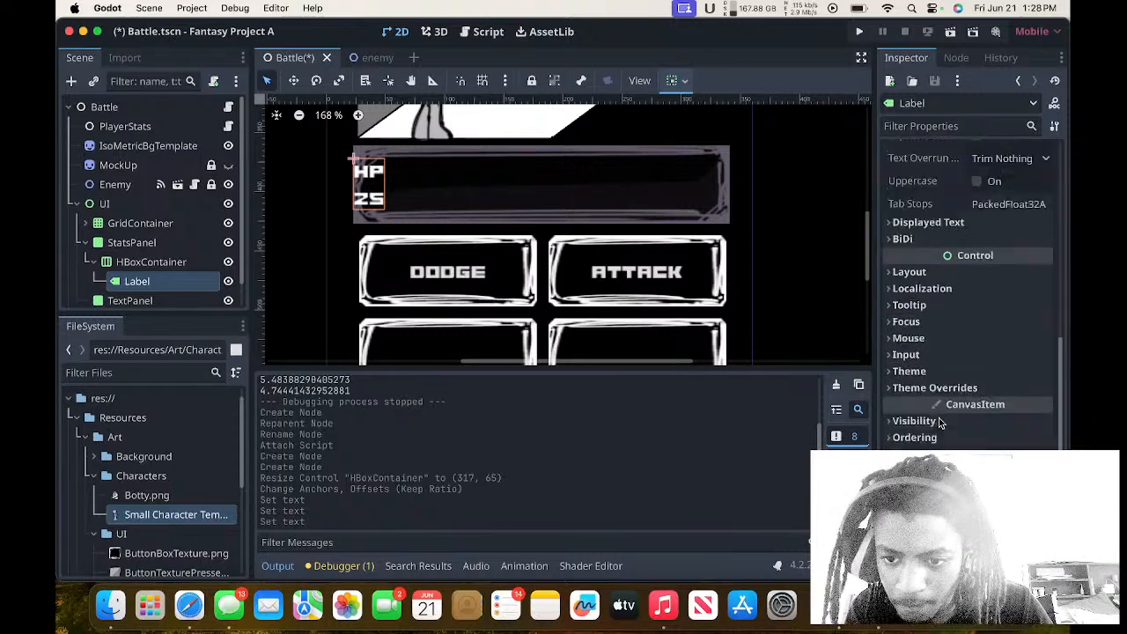
{"action": "scroll", "coordinate": [936, 388], "scroll_direction": "up", "scroll_amount": 3}
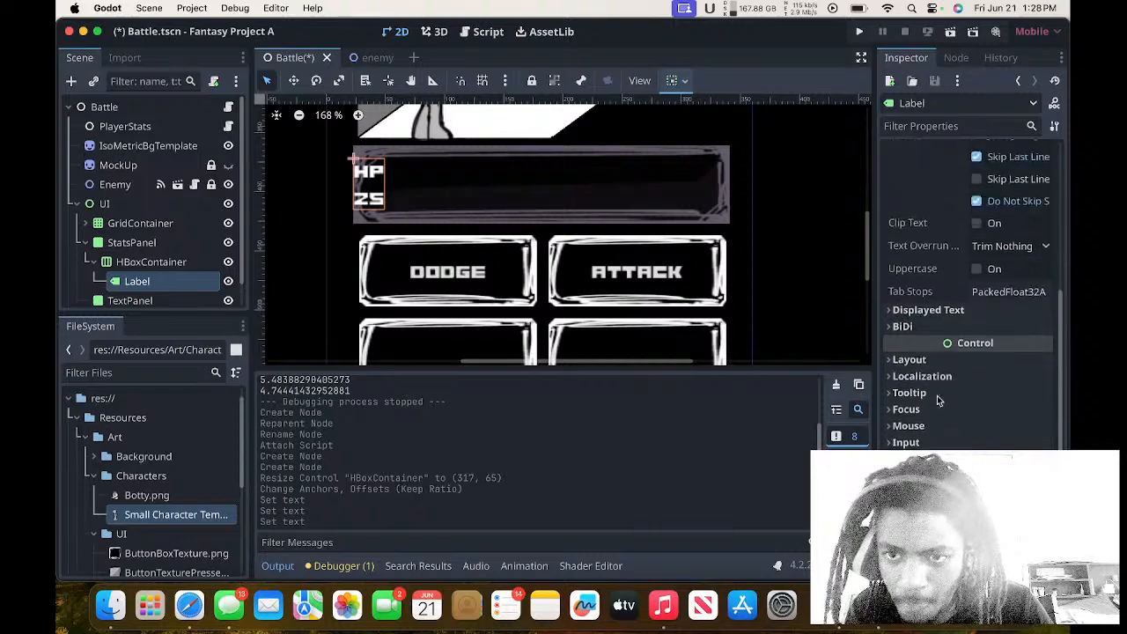
{"action": "left_click", "coordinate": [932, 342]}
{"action": "left_click", "coordinate": [932, 343]}
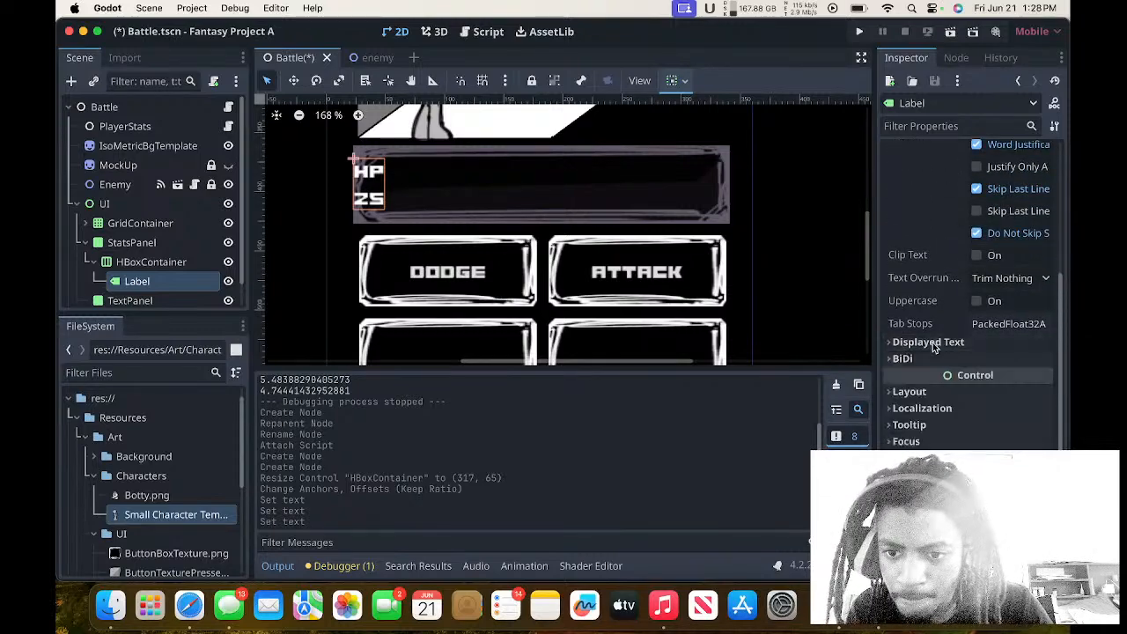
Set the alignment of the HBoxContainer in the stats panel to Center.
{"action": "left_click", "coordinate": [168, 262]}
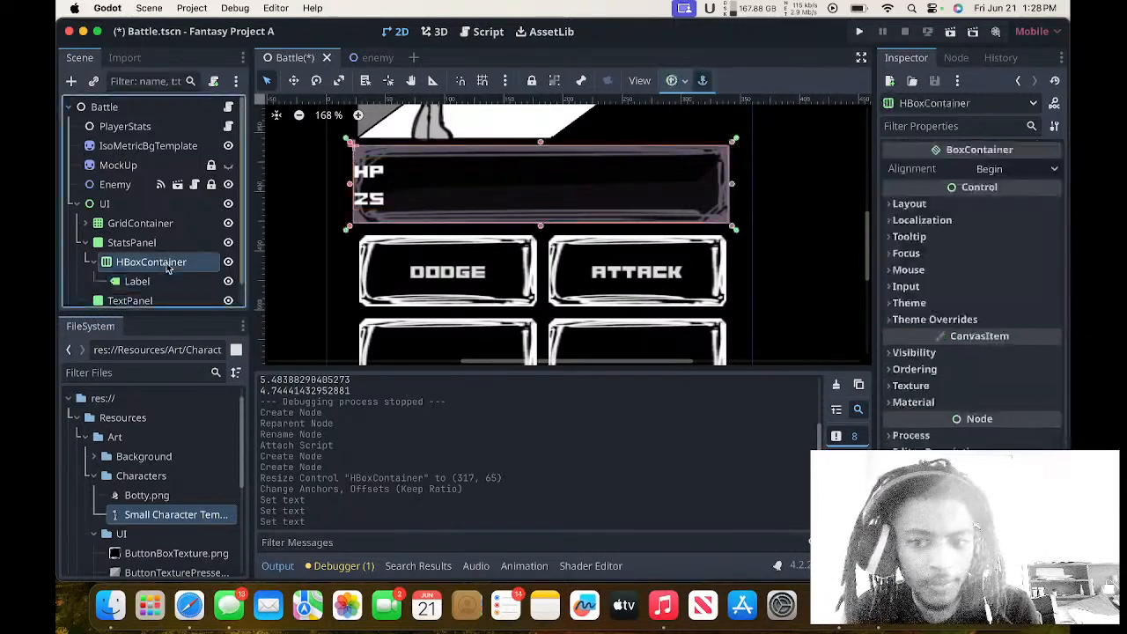
{"action": "left_click", "coordinate": [911, 435]}
{"action": "left_click", "coordinate": [912, 435]}
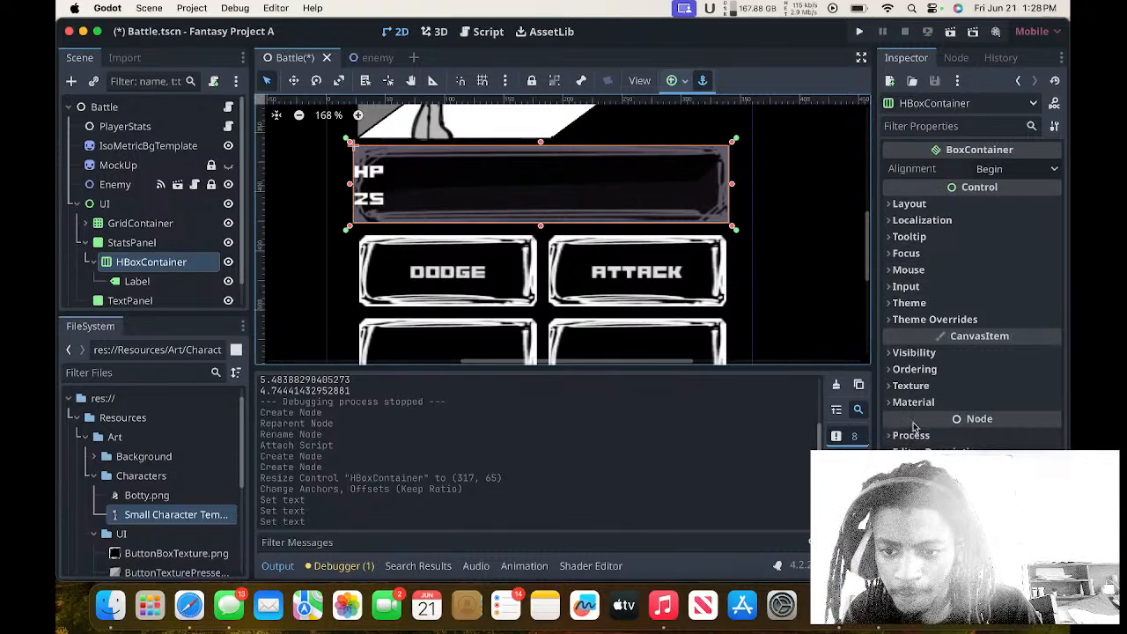
{"action": "left_click", "coordinate": [916, 370]}
{"action": "left_click", "coordinate": [916, 372]}
{"action": "left_click", "coordinate": [914, 352]}
{"action": "left_click", "coordinate": [915, 353]}
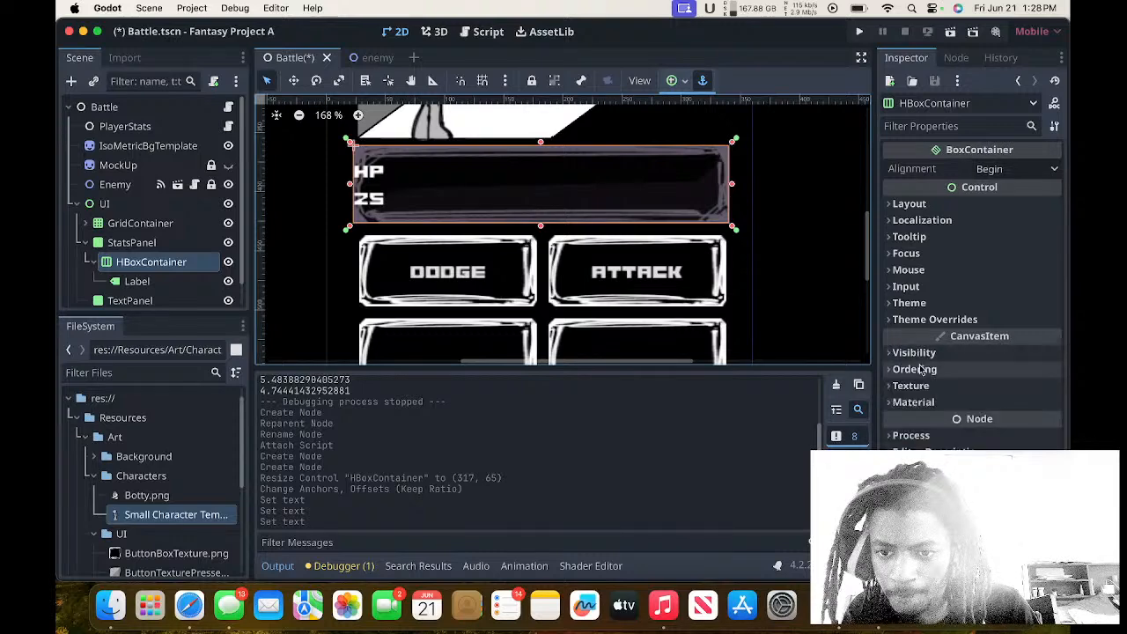
{"action": "left_click", "coordinate": [915, 321]}
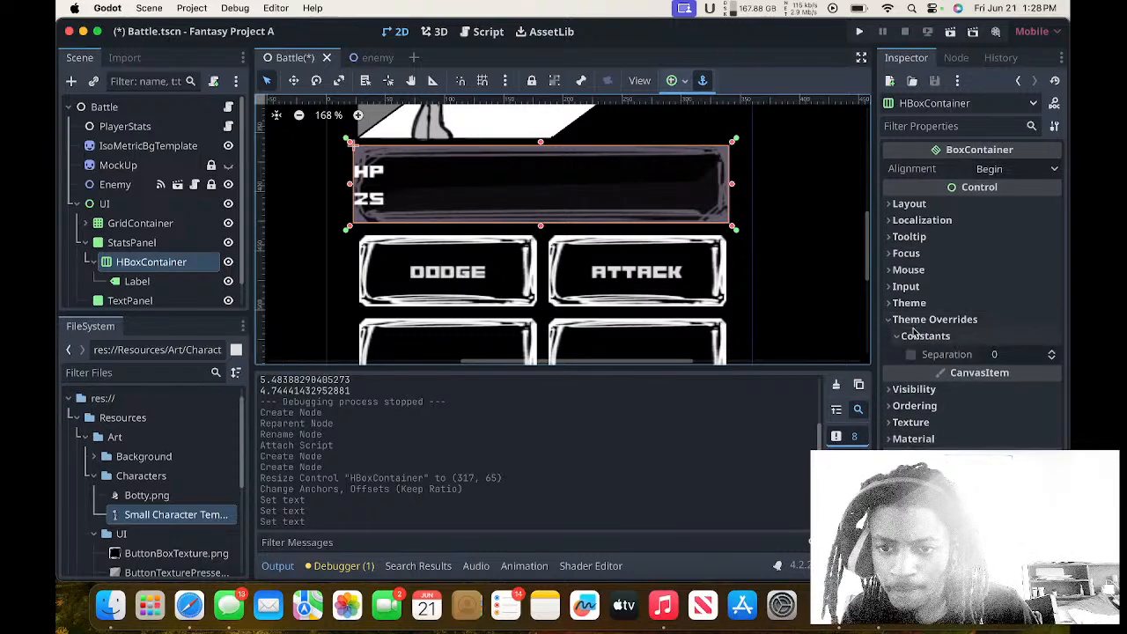
{"action": "left_click", "coordinate": [916, 320]}
{"action": "left_click", "coordinate": [913, 305]}
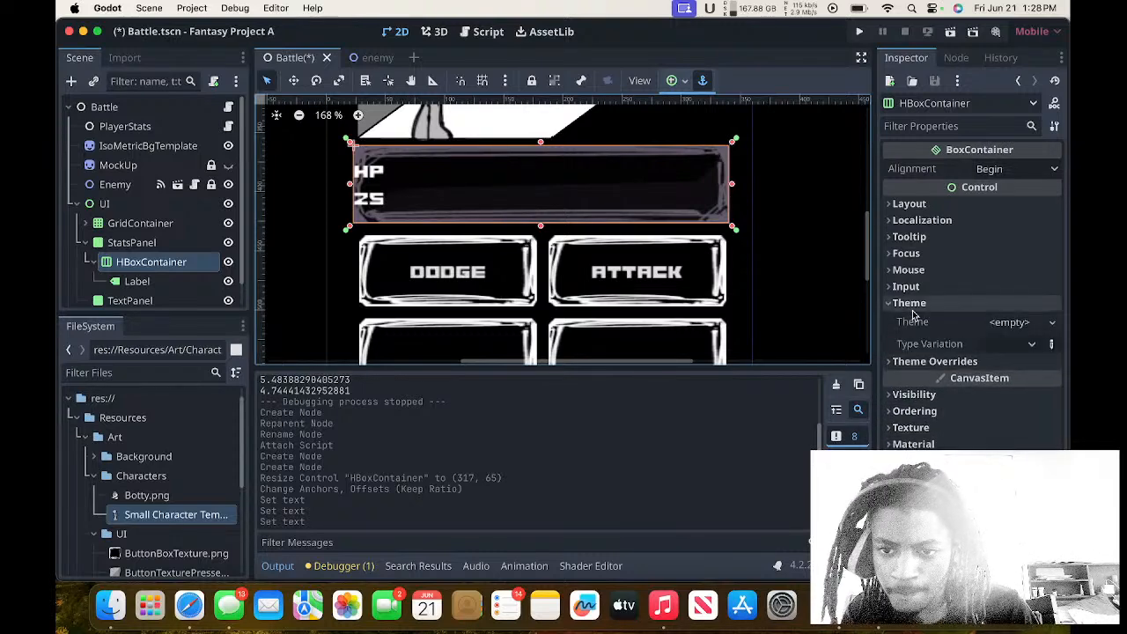
{"action": "left_click", "coordinate": [912, 304]}
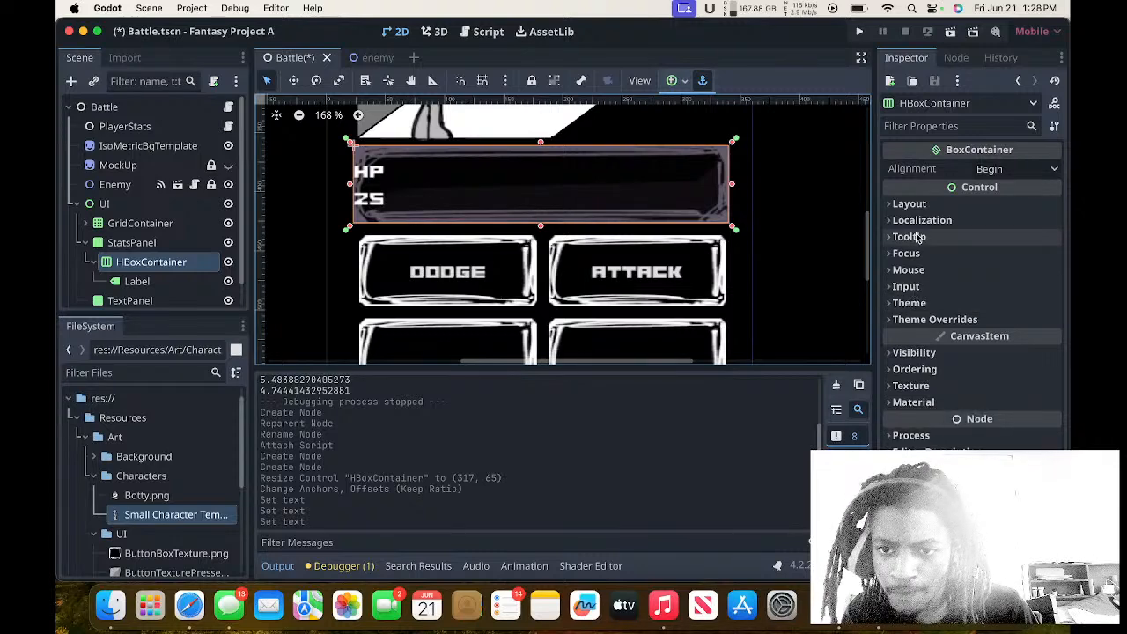
{"action": "left_click", "coordinate": [996, 169]}
{"action": "left_click", "coordinate": [997, 206]}
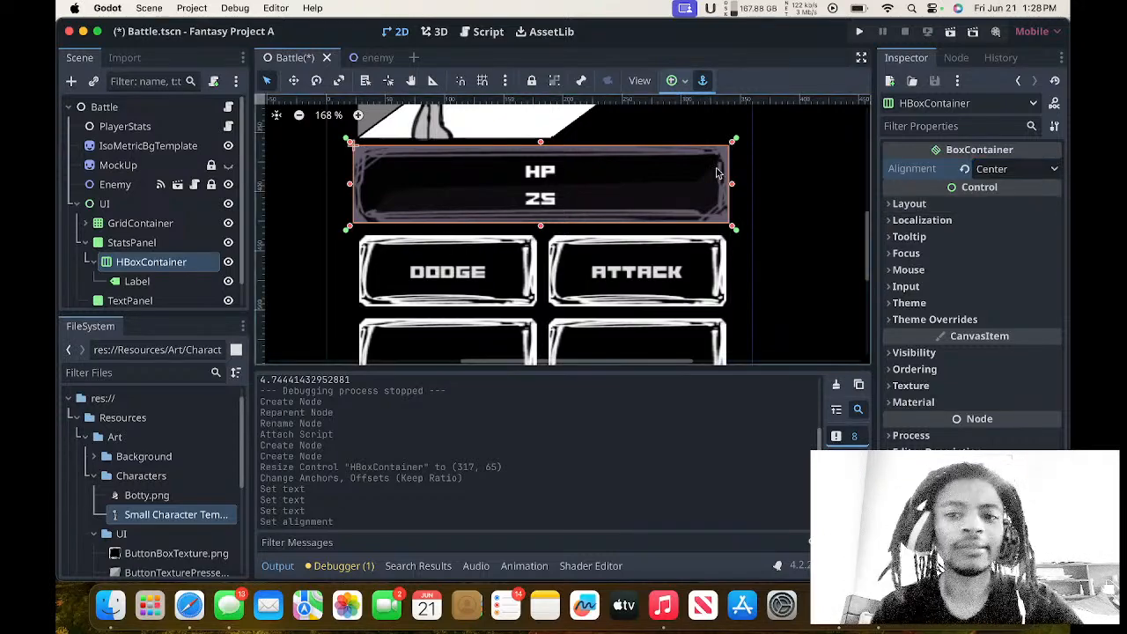
Duplicate the HP Label node inside the HBoxContainer.
{"action": "scroll", "coordinate": [740, 185], "scroll_direction": "up", "scroll_amount": 5}
{"action": "scroll", "coordinate": [740, 188], "scroll_direction": "down", "scroll_amount": 3}
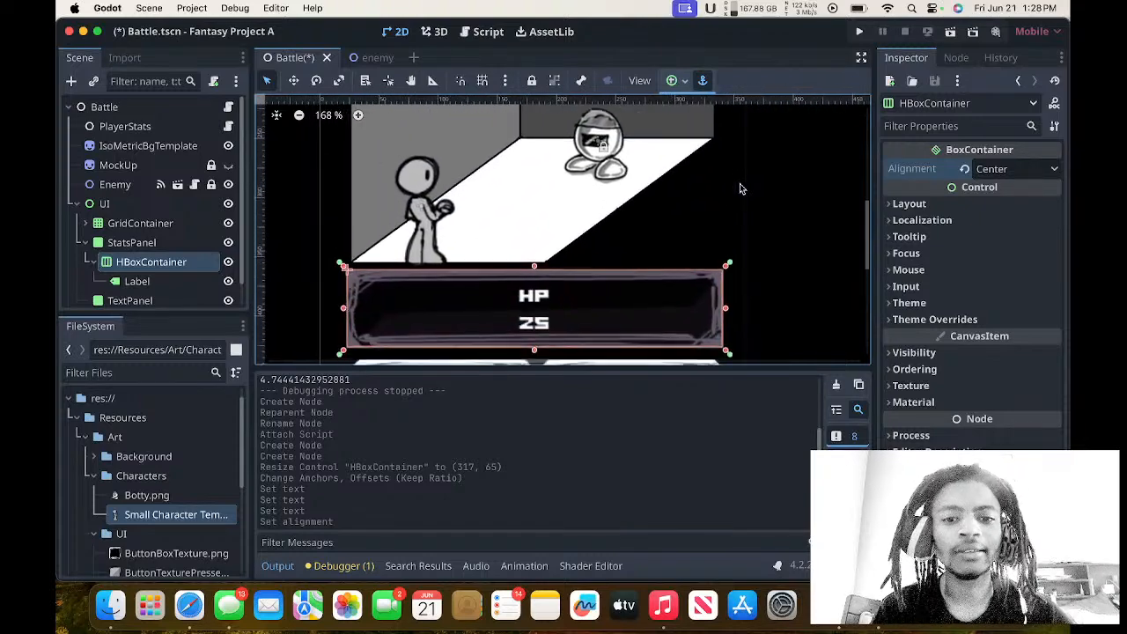
{"action": "scroll", "coordinate": [740, 189], "scroll_direction": "up", "scroll_amount": 3}
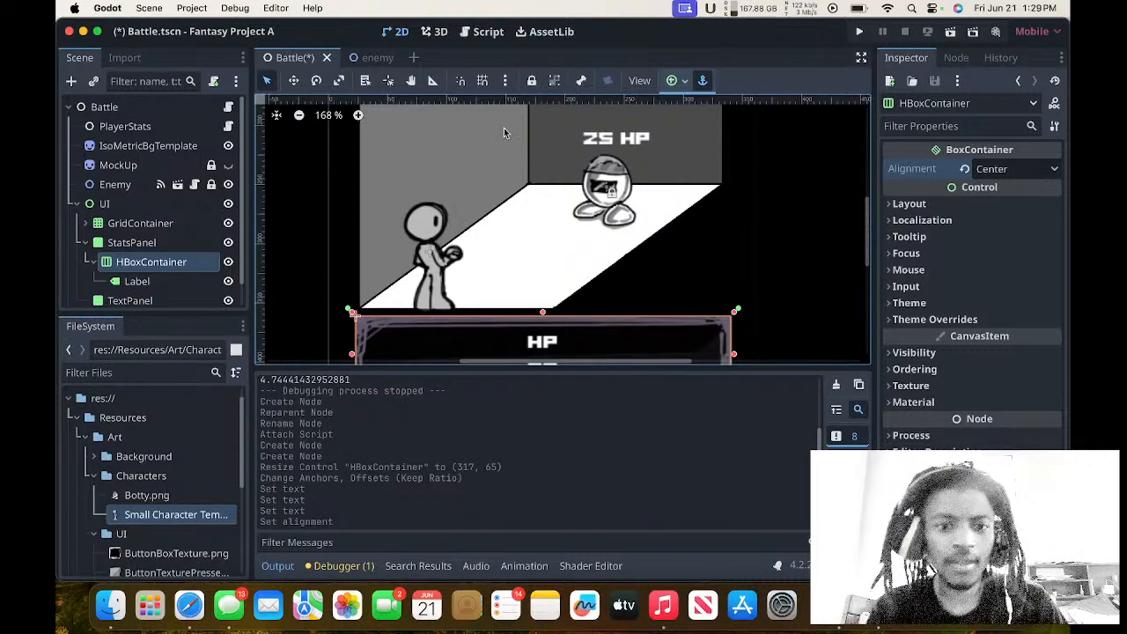
{"action": "scroll", "coordinate": [504, 128], "scroll_direction": "down", "scroll_amount": 1}
{"action": "left_click", "coordinate": [182, 280]}
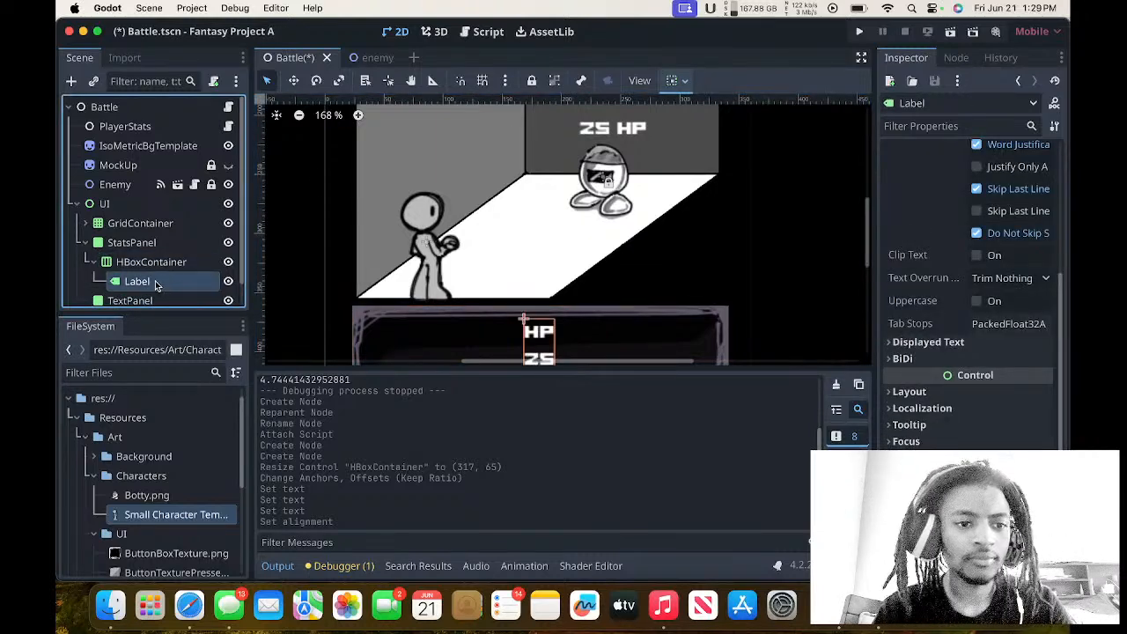
{"action": "key", "text": "super+d"}
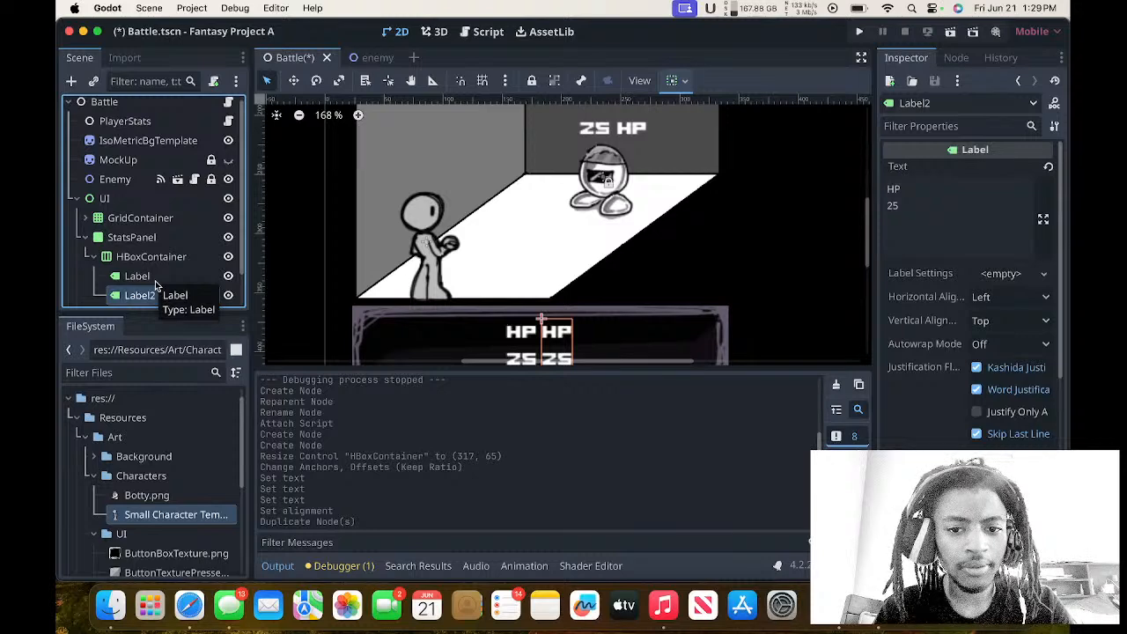
{"action": "scroll", "coordinate": [163, 273], "scroll_direction": "down", "scroll_amount": 2}
{"action": "scroll", "coordinate": [163, 273], "scroll_direction": "up", "scroll_amount": 2}
Look through the HBoxContainer's Control properties, including Layout, Transform, Focus, Mouse and Theme, for a way to space its labels.
{"action": "left_click", "coordinate": [162, 271]}
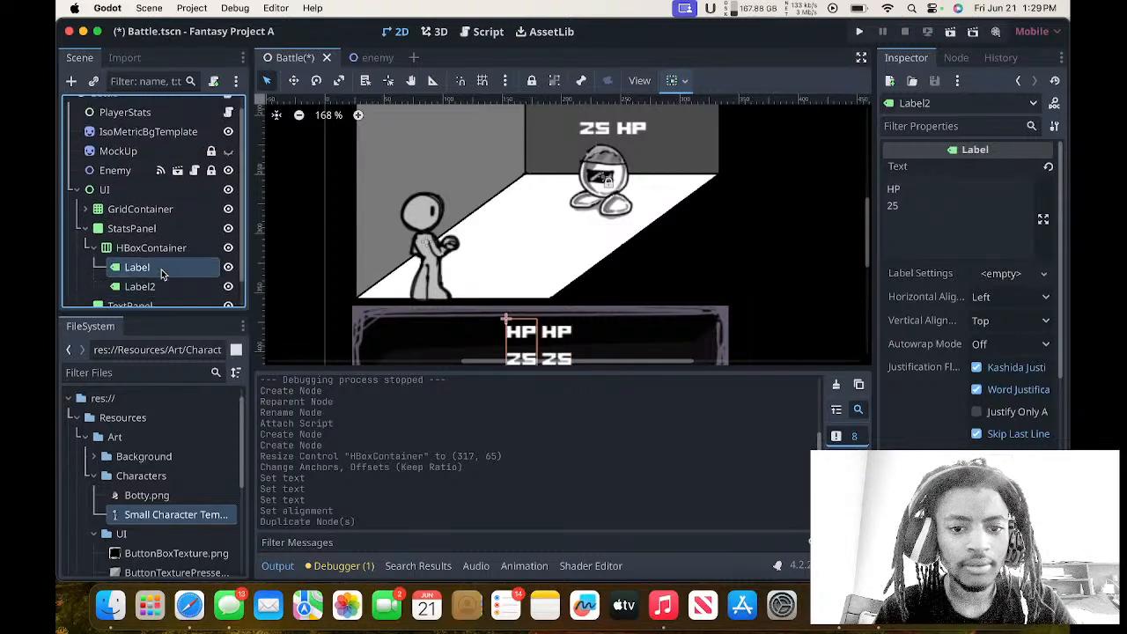
{"action": "left_click", "coordinate": [152, 248]}
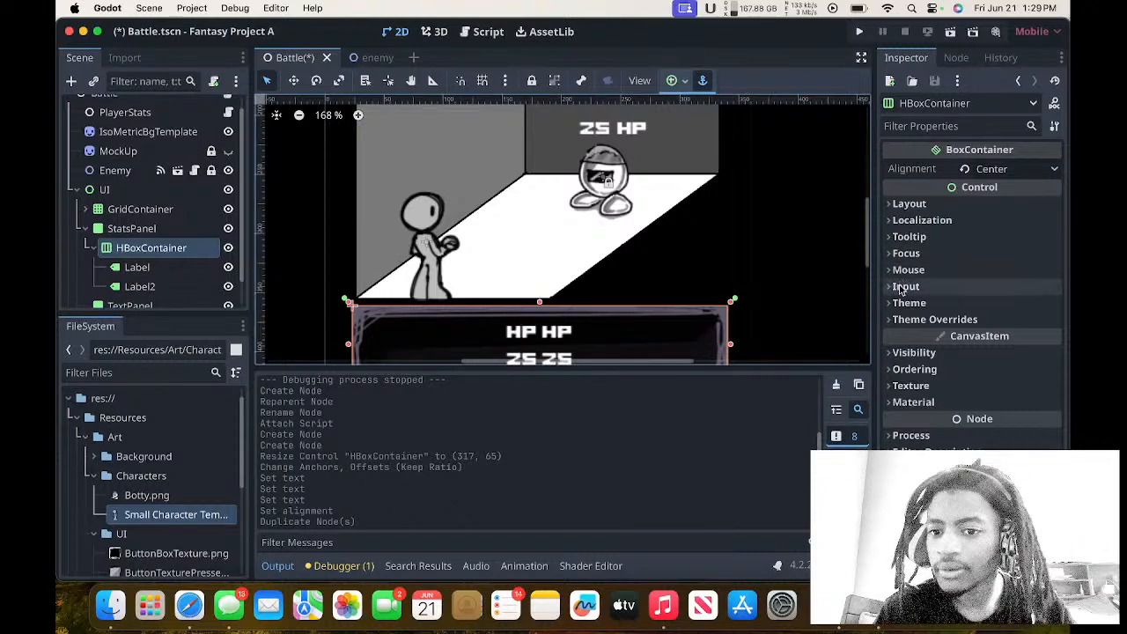
{"action": "left_click", "coordinate": [906, 287]}
{"action": "left_click", "coordinate": [905, 286]}
{"action": "left_click", "coordinate": [906, 286]}
{"action": "left_click", "coordinate": [906, 287]}
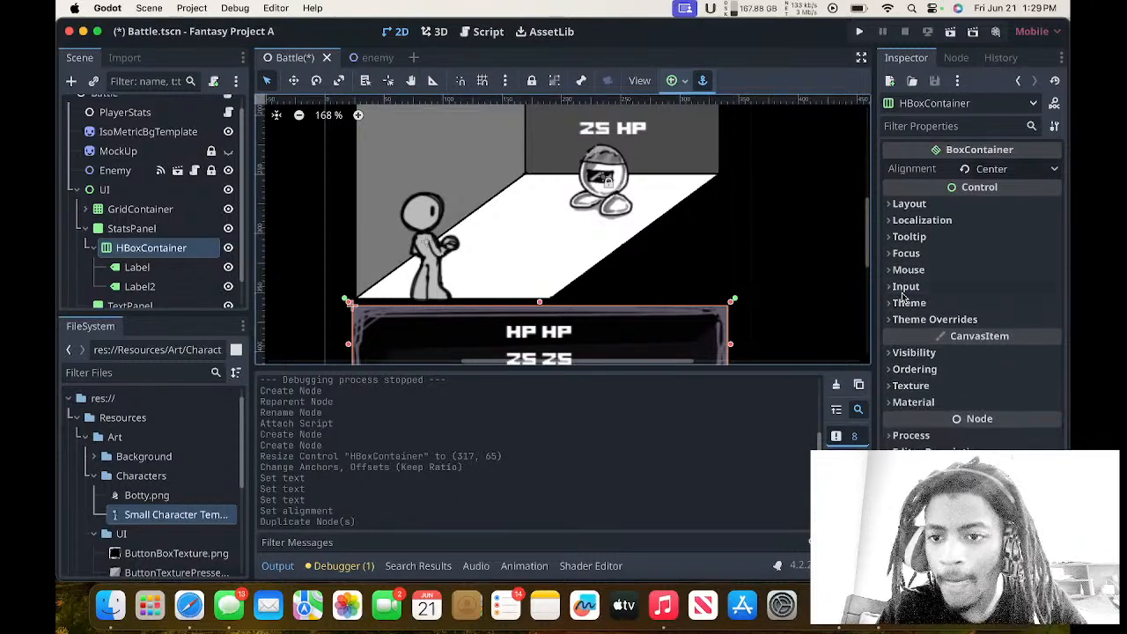
{"action": "left_click", "coordinate": [909, 236]}
{"action": "left_click", "coordinate": [916, 220]}
{"action": "left_click", "coordinate": [909, 205]}
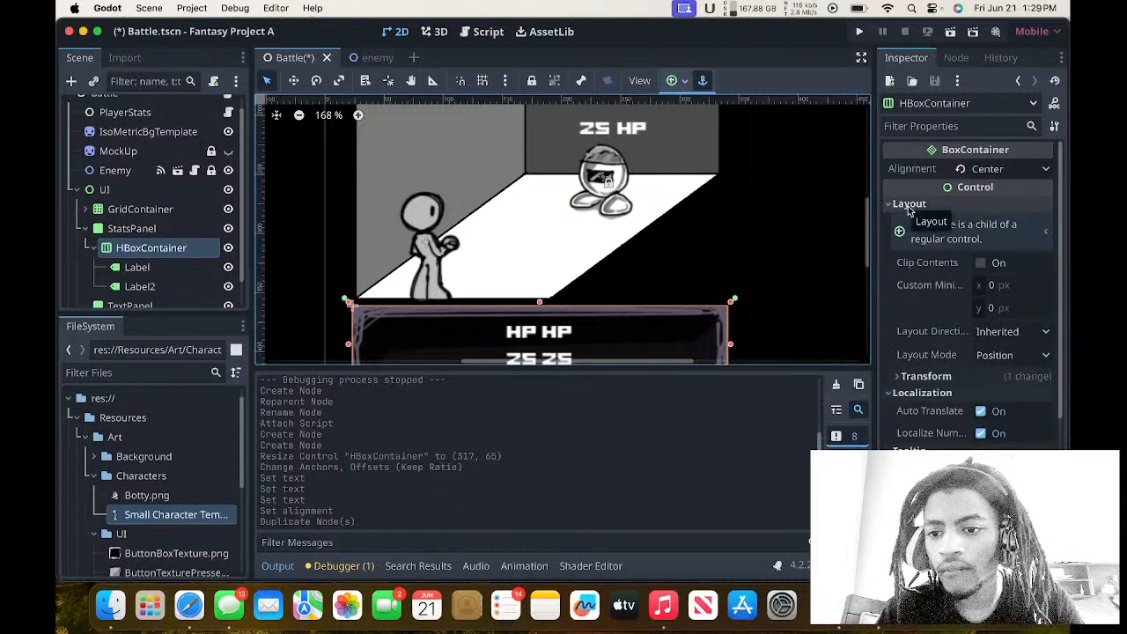
{"action": "left_click", "coordinate": [1000, 354]}
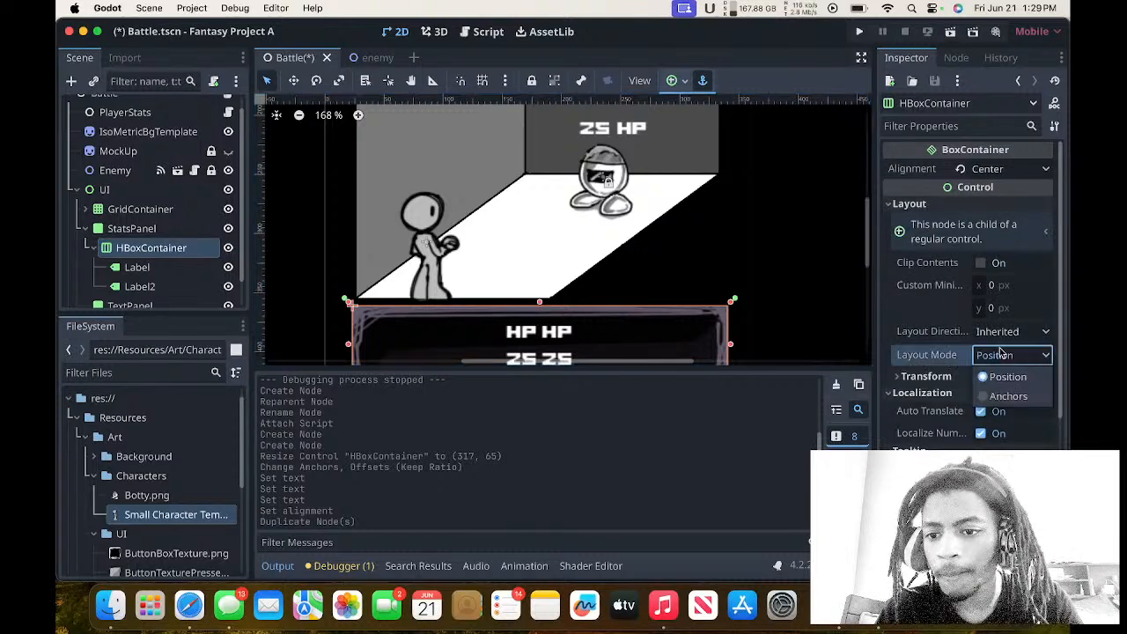
{"action": "left_click", "coordinate": [931, 367]}
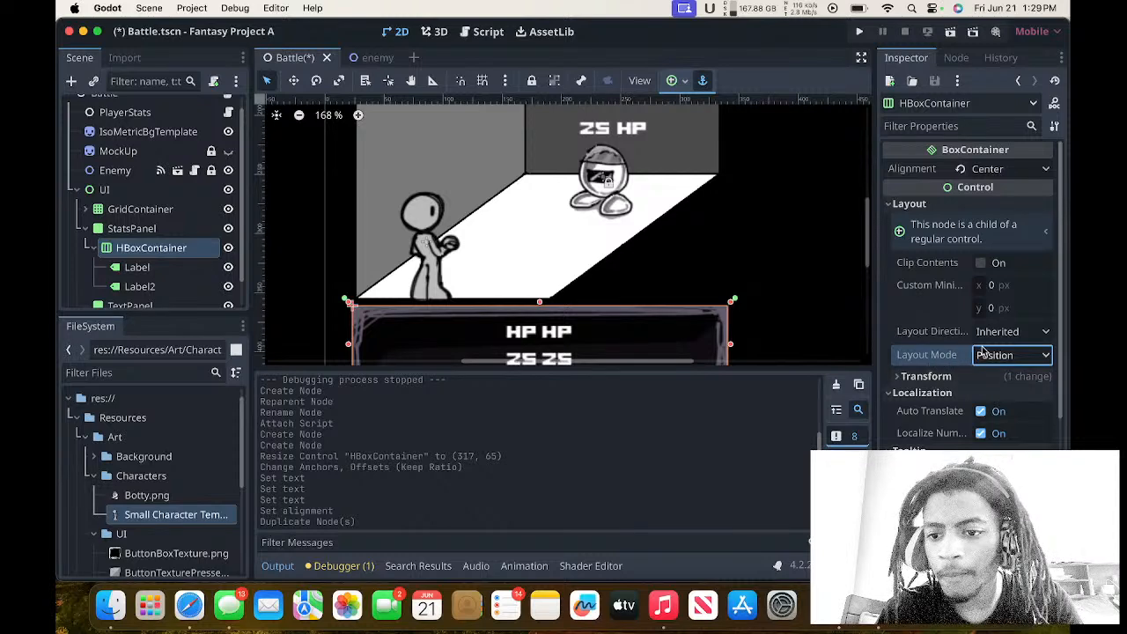
{"action": "left_click", "coordinate": [934, 376]}
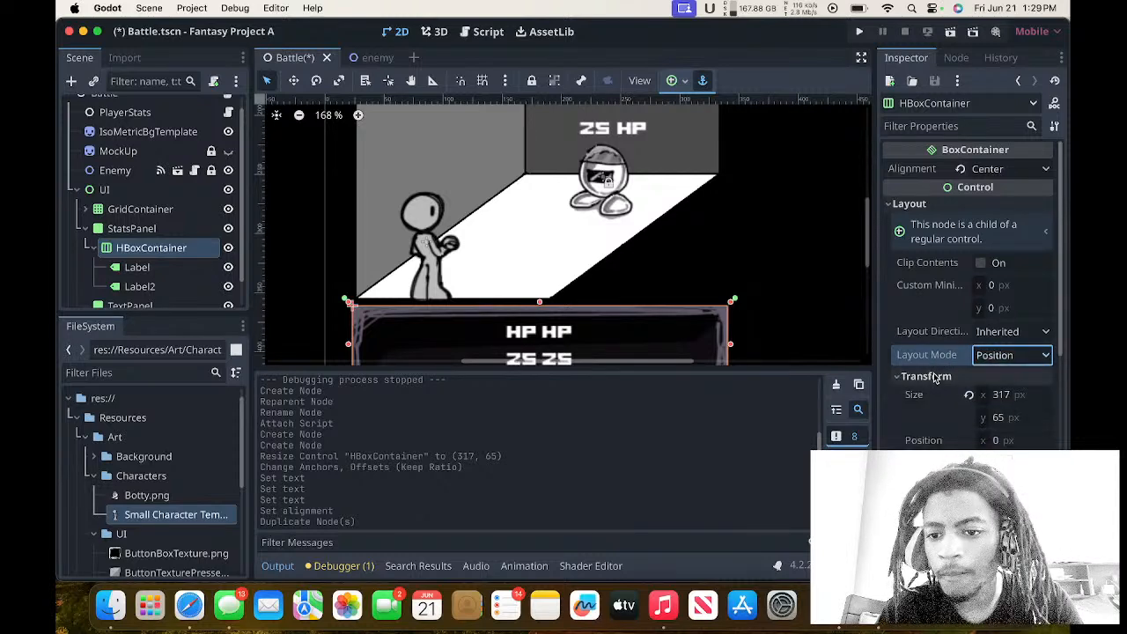
{"action": "left_click", "coordinate": [934, 376]}
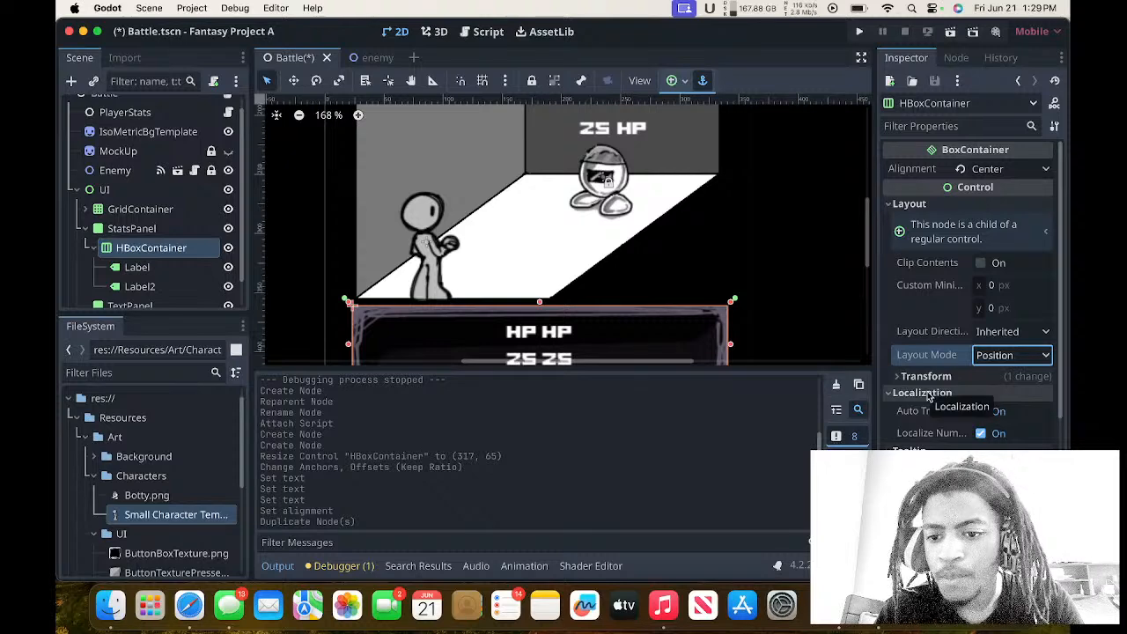
{"action": "left_click", "coordinate": [929, 394]}
{"action": "scroll", "coordinate": [936, 291], "scroll_direction": "down", "scroll_amount": 3}
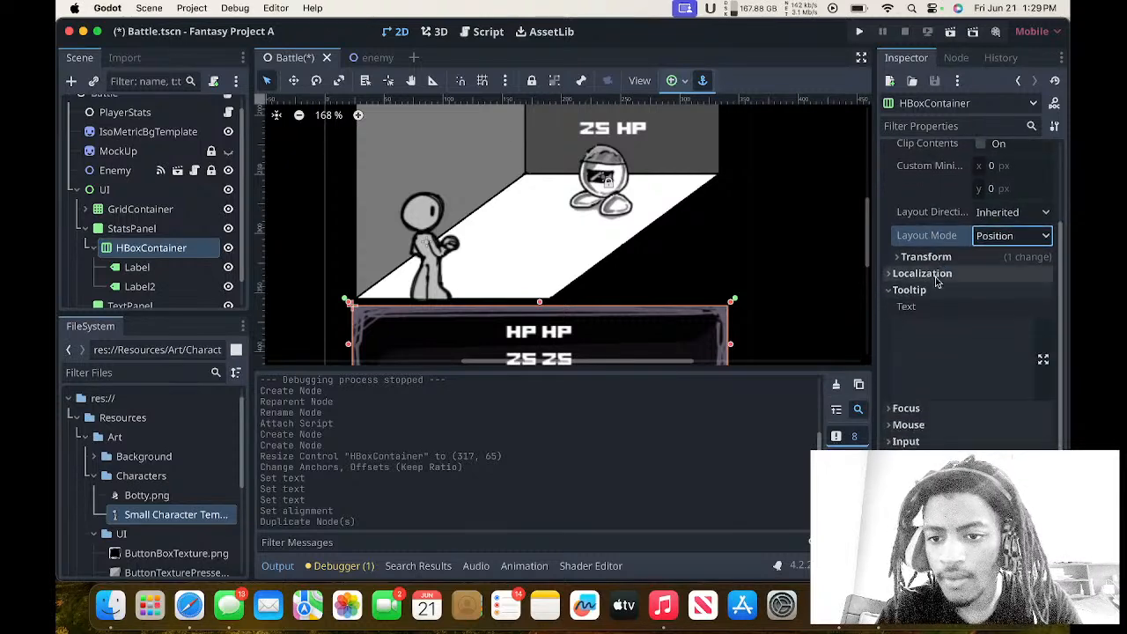
{"action": "left_click", "coordinate": [936, 290]}
{"action": "left_click", "coordinate": [933, 321]}
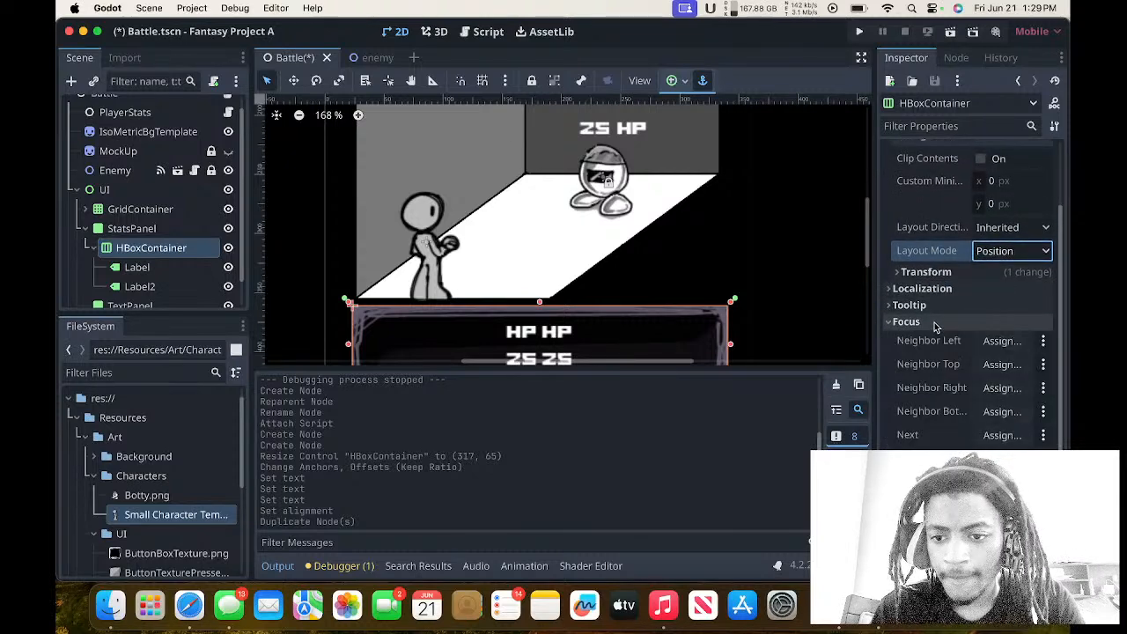
{"action": "left_click", "coordinate": [933, 321]}
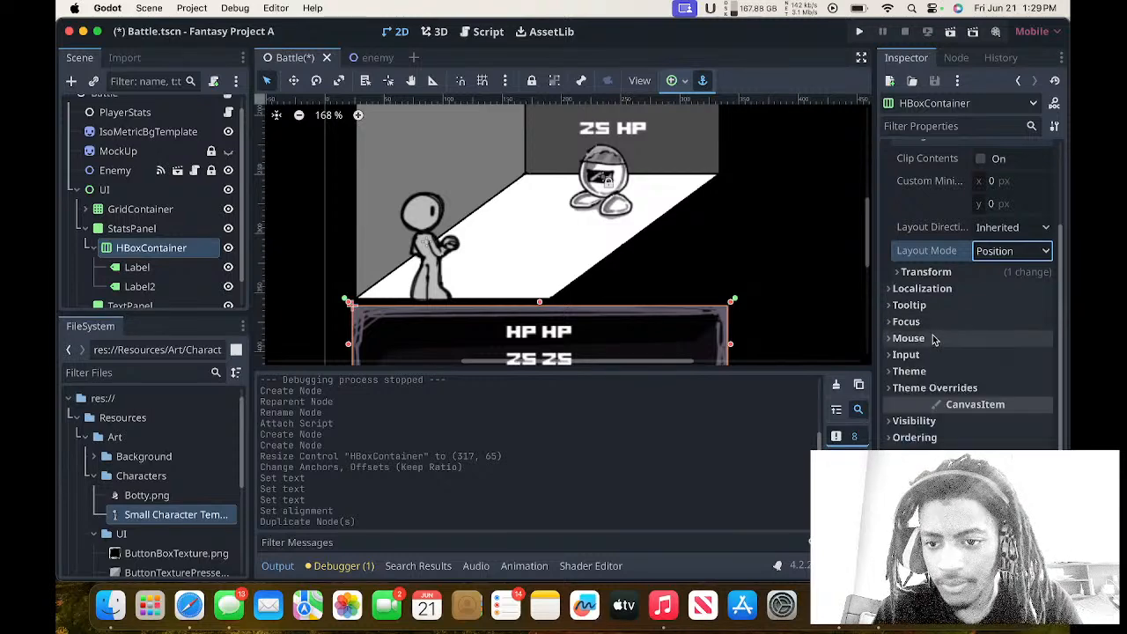
{"action": "left_click", "coordinate": [932, 339]}
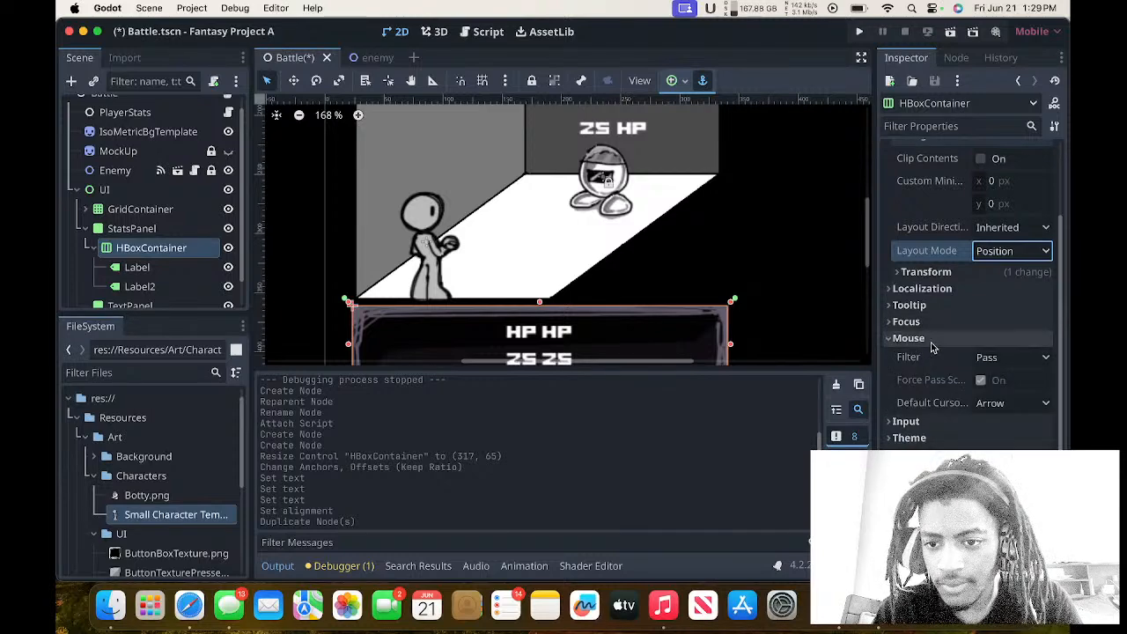
{"action": "left_click", "coordinate": [931, 339]}
{"action": "left_click", "coordinate": [932, 355]}
{"action": "left_click", "coordinate": [932, 355]}
{"action": "left_click", "coordinate": [932, 370]}
{"action": "left_click", "coordinate": [932, 371]}
Enable the HBoxContainer's Separation theme override constant and set it to 10.
{"action": "left_click", "coordinate": [932, 389]}
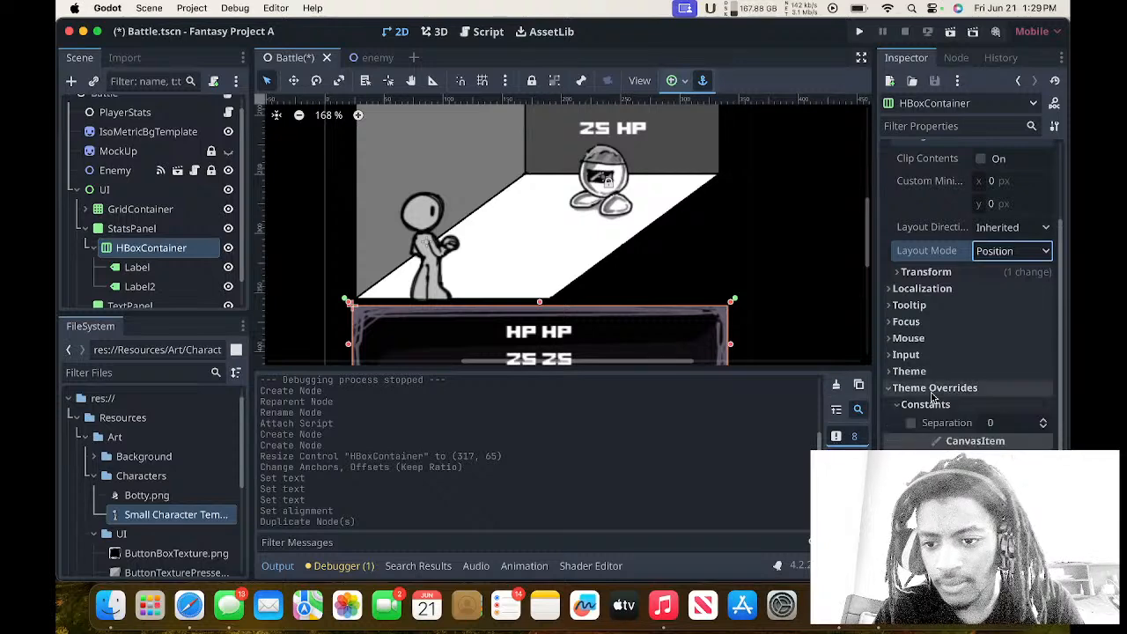
{"action": "left_click", "coordinate": [932, 389]}
{"action": "left_click", "coordinate": [932, 388]}
{"action": "left_click", "coordinate": [933, 405]}
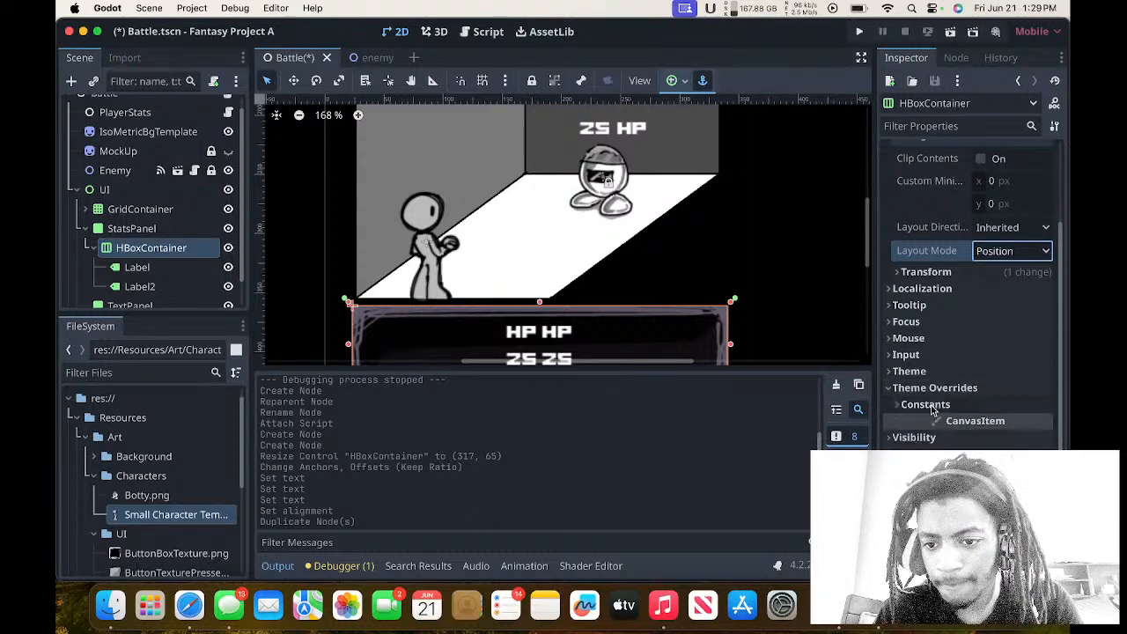
{"action": "left_click", "coordinate": [925, 405]}
{"action": "left_click", "coordinate": [912, 425]}
{"action": "left_click", "coordinate": [1004, 426]}
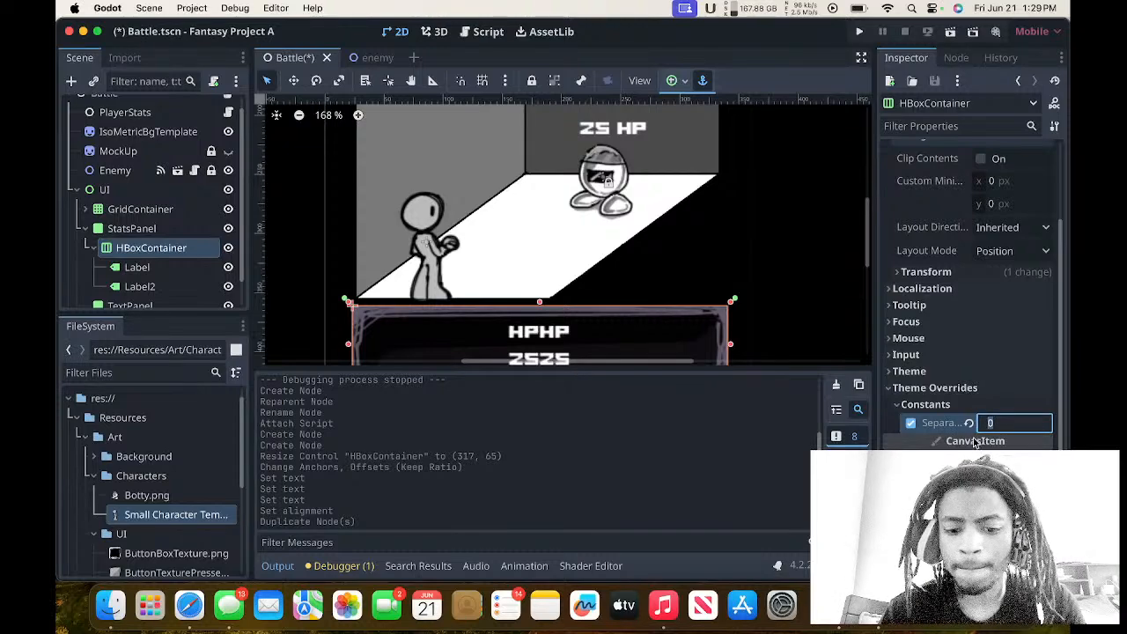
{"action": "type", "text": "10"}
{"action": "key", "text": "Return"}
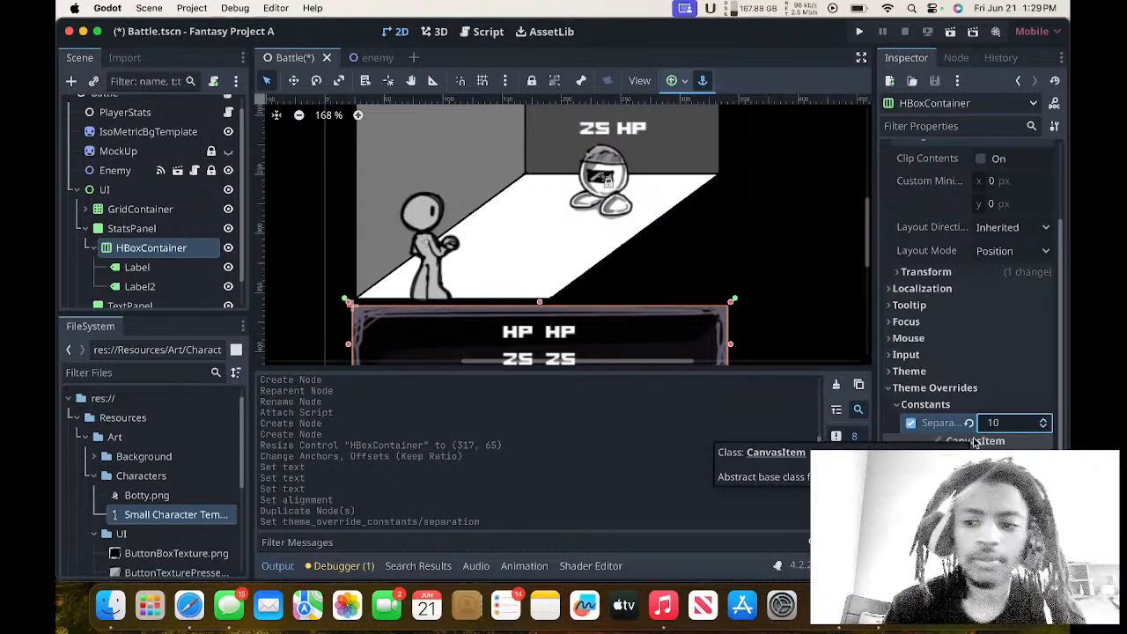
{"action": "scroll", "coordinate": [726, 219], "scroll_direction": "down", "scroll_amount": 2}
{"action": "scroll", "coordinate": [727, 218], "scroll_direction": "down", "scroll_amount": 3}
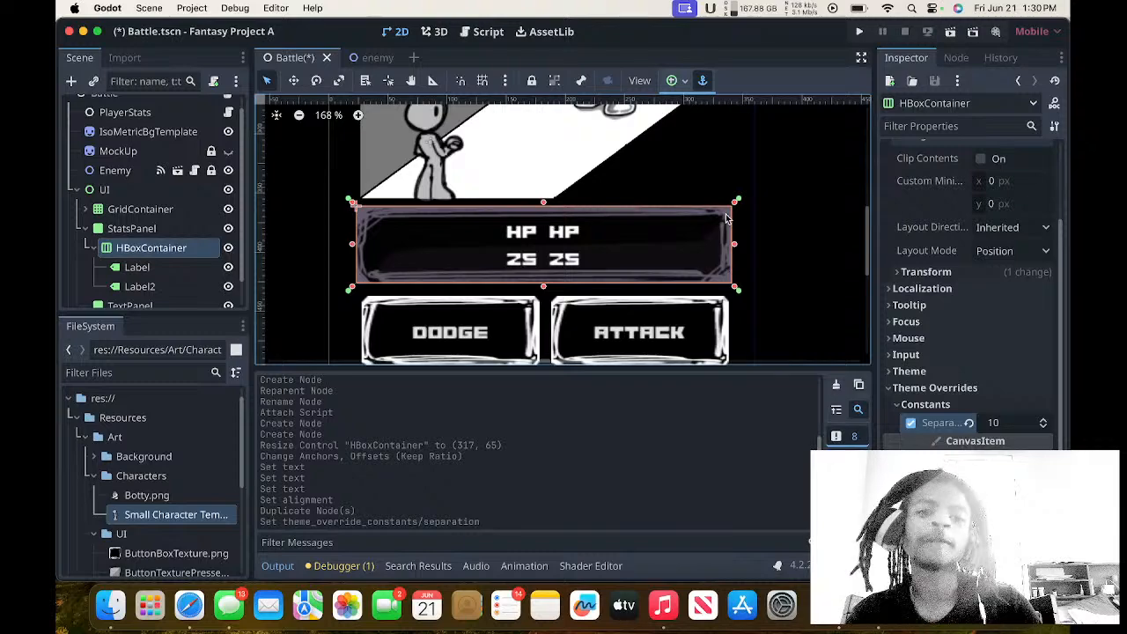
{"action": "scroll", "coordinate": [725, 218], "scroll_direction": "up", "scroll_amount": 3}
{"action": "scroll", "coordinate": [726, 218], "scroll_direction": "down", "scroll_amount": 5}
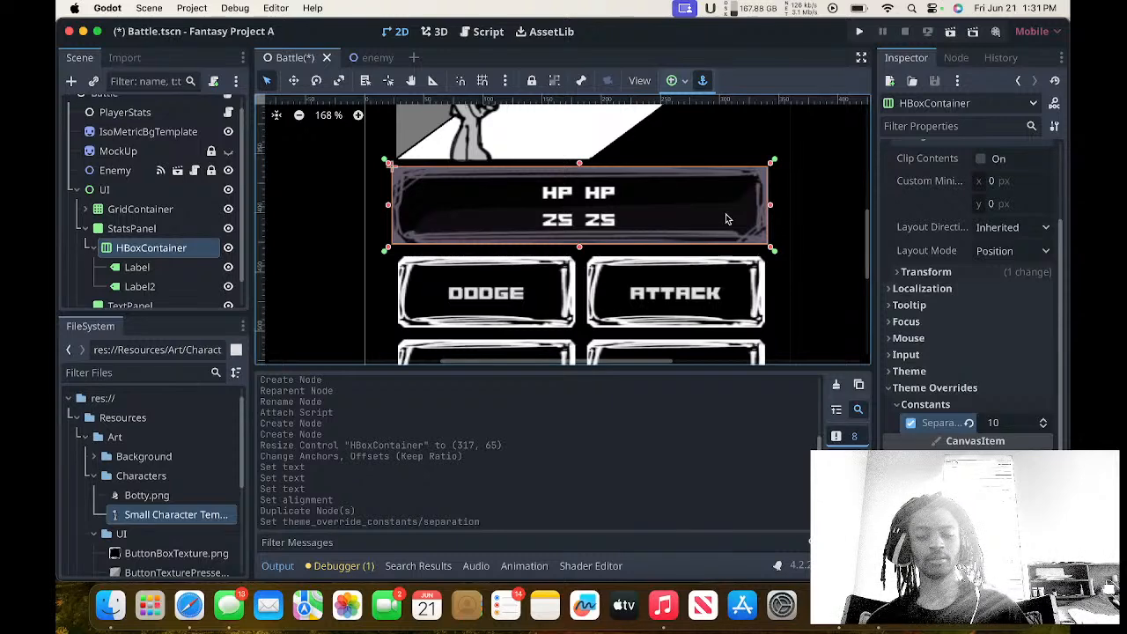
{"action": "scroll", "coordinate": [726, 218], "scroll_direction": "up", "scroll_amount": 3}
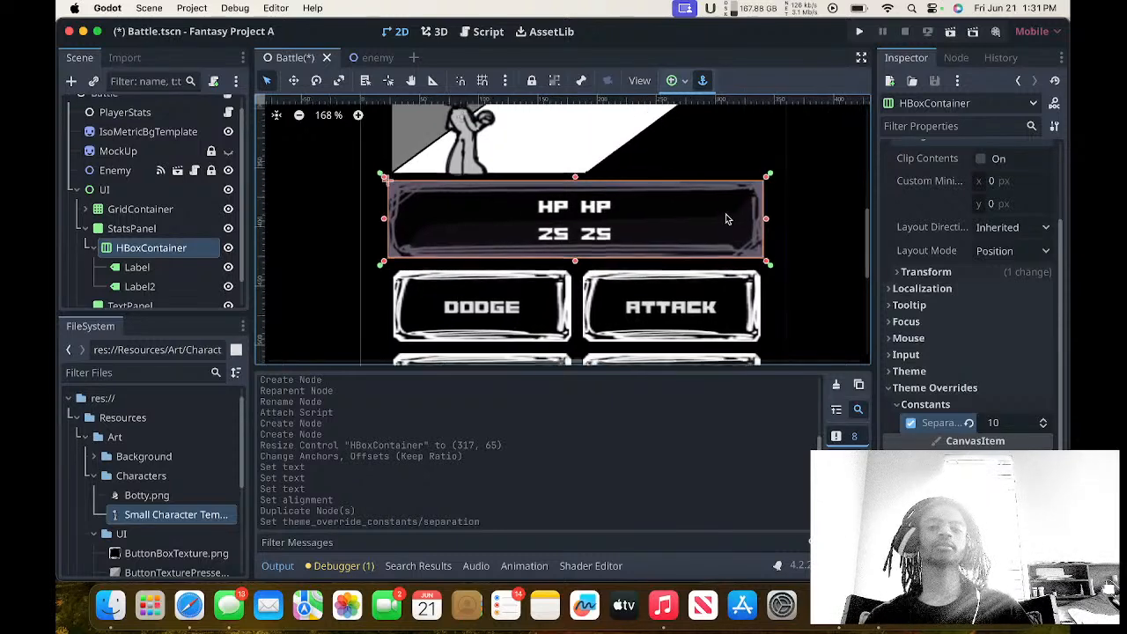
Rename the duplicated label, Label2, inside the HBoxContainer as APLabel.
{"action": "left_click", "coordinate": [173, 269]}
{"action": "left_click", "coordinate": [172, 271]}
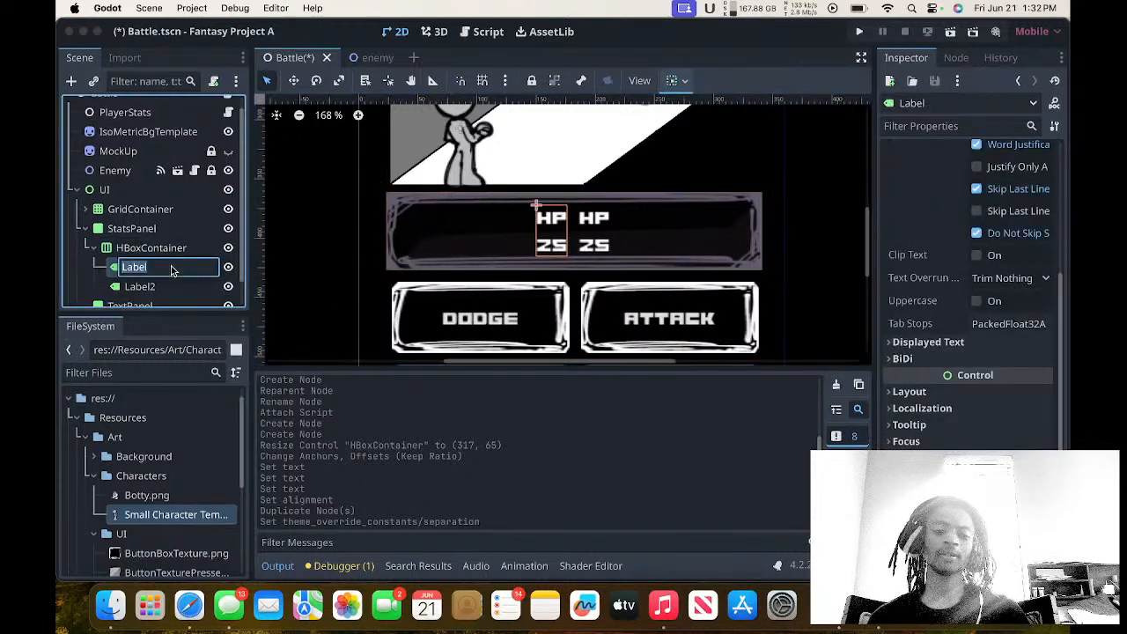
{"action": "left_click", "coordinate": [151, 287]}
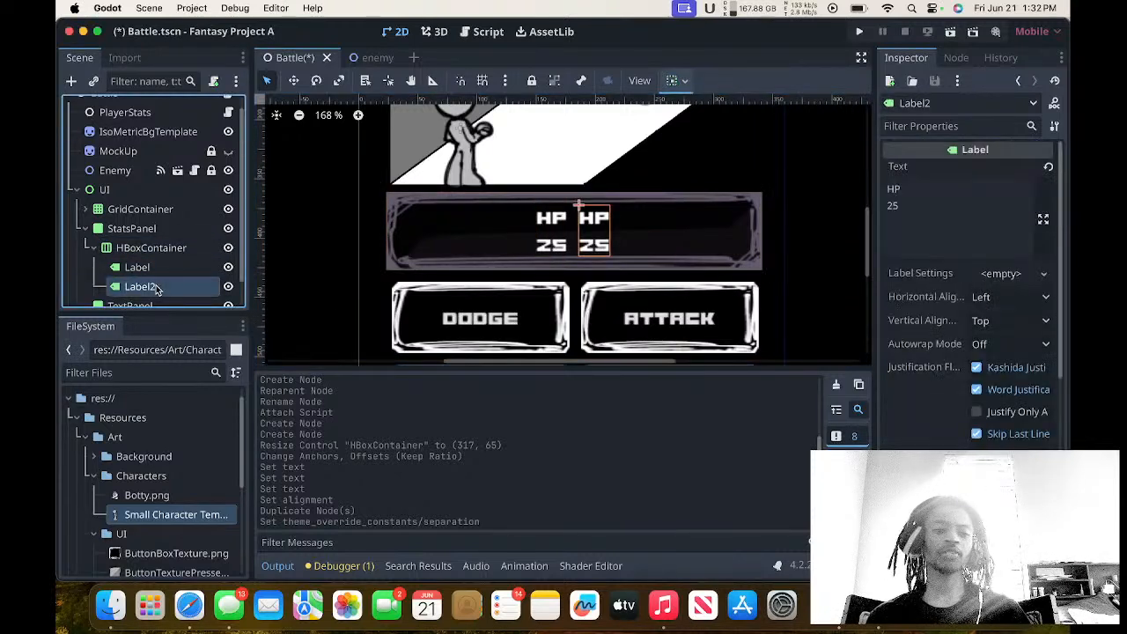
{"action": "left_click", "coordinate": [155, 290]}
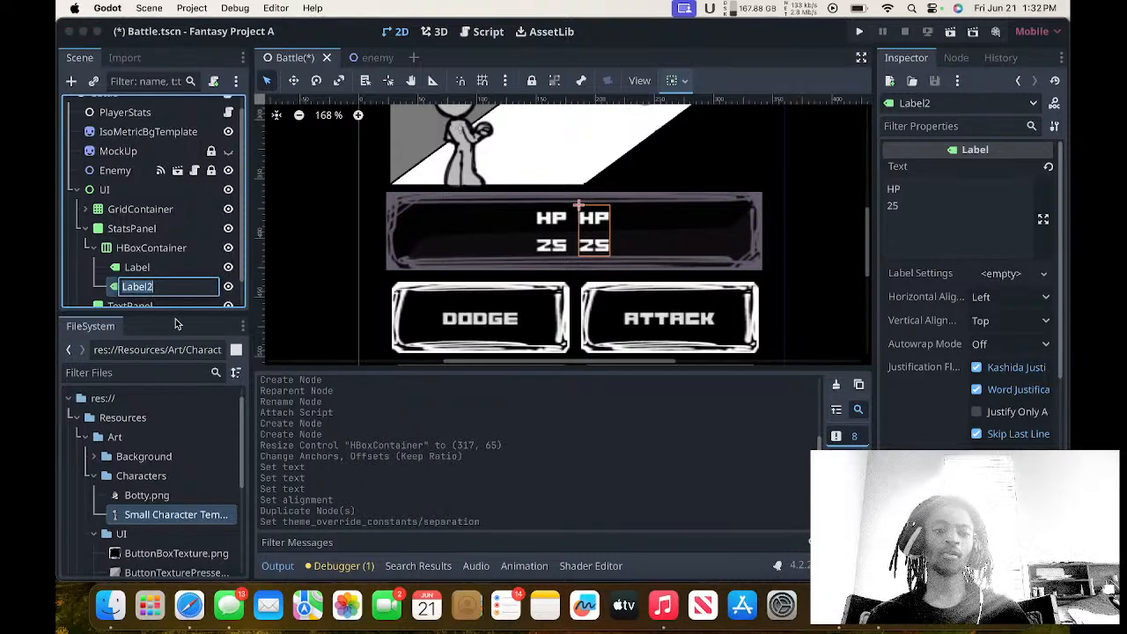
{"action": "key", "text": "BackSpace"}
{"action": "type", "text": "AP"}
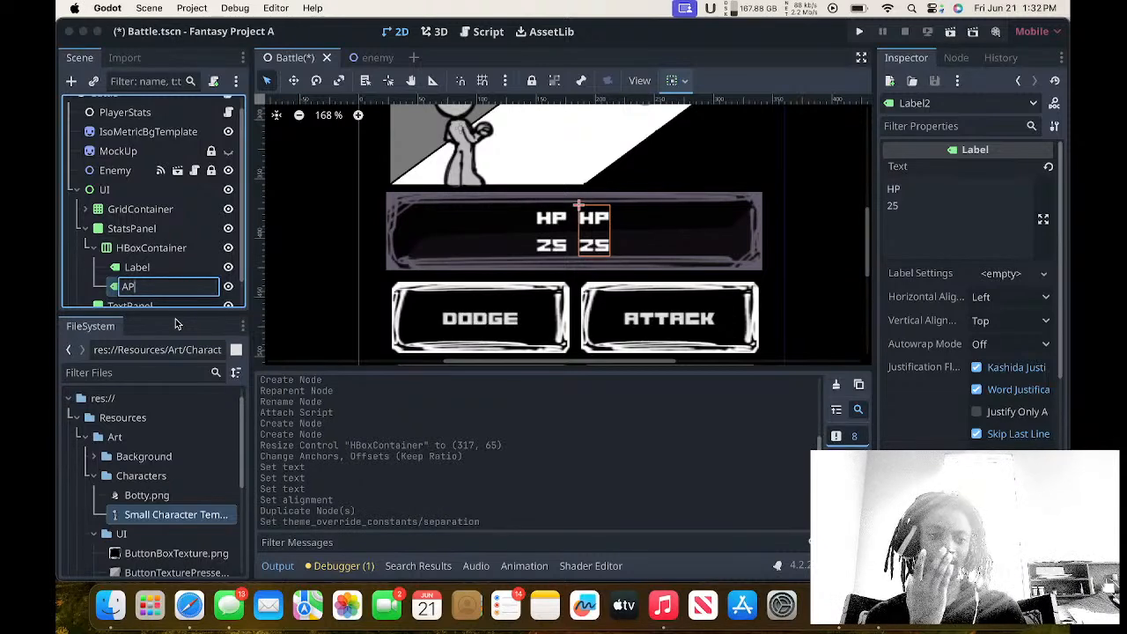
{"action": "type", "text": "Label"}
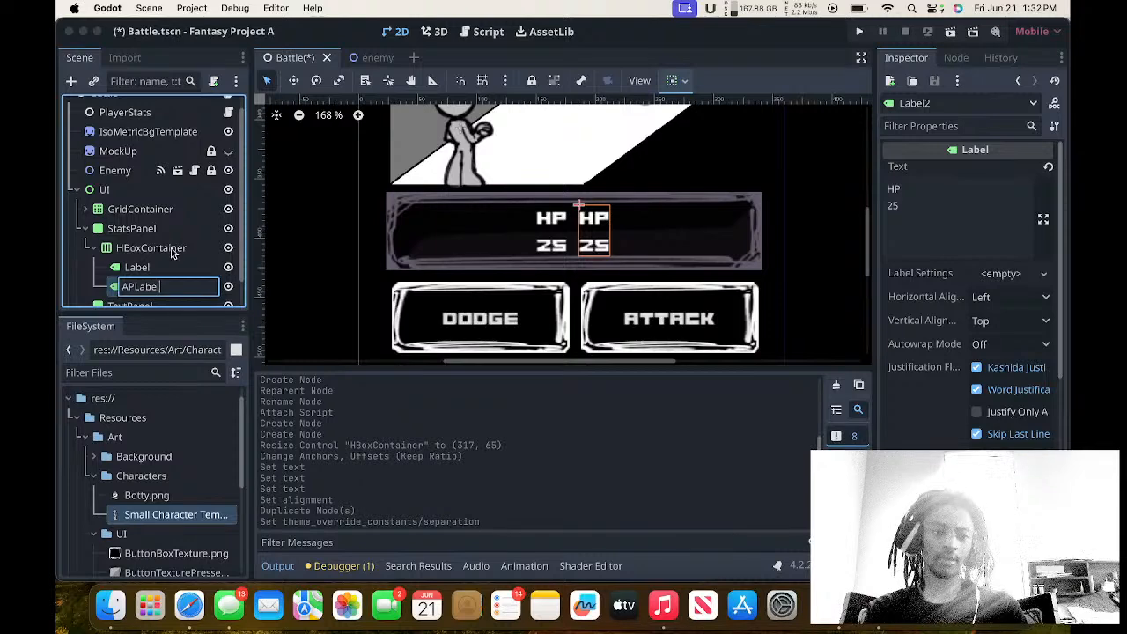
{"action": "key", "text": "Return"}
Rename the original Label node inside the HBoxContainer as HPLabel.
{"action": "left_click", "coordinate": [169, 267]}
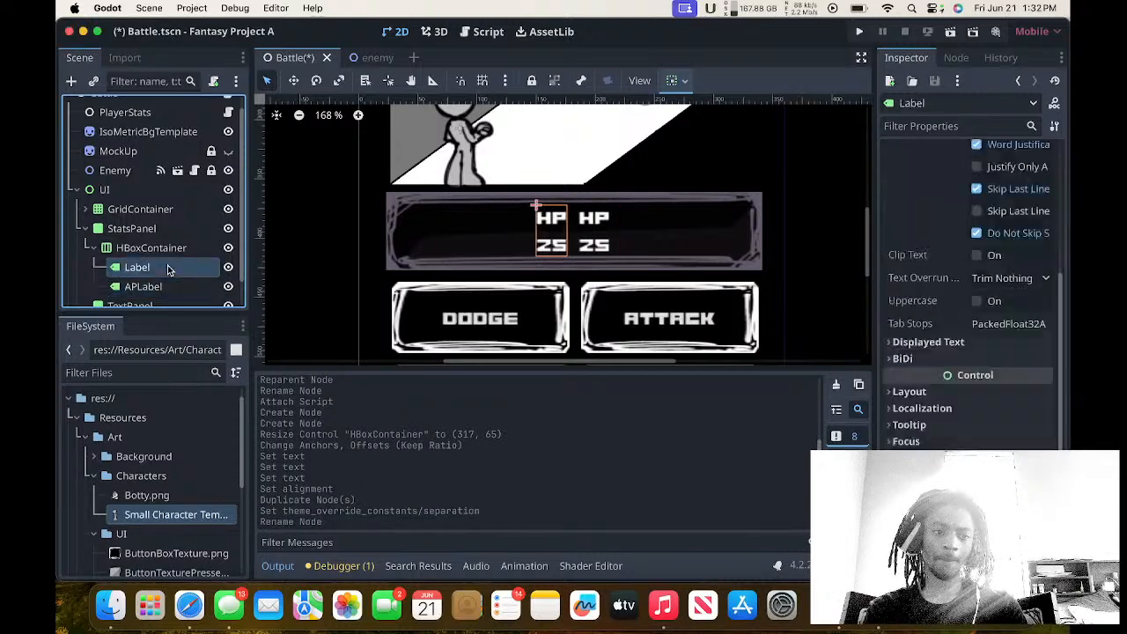
{"action": "left_click", "coordinate": [169, 267]}
{"action": "type", "text": "HP"}
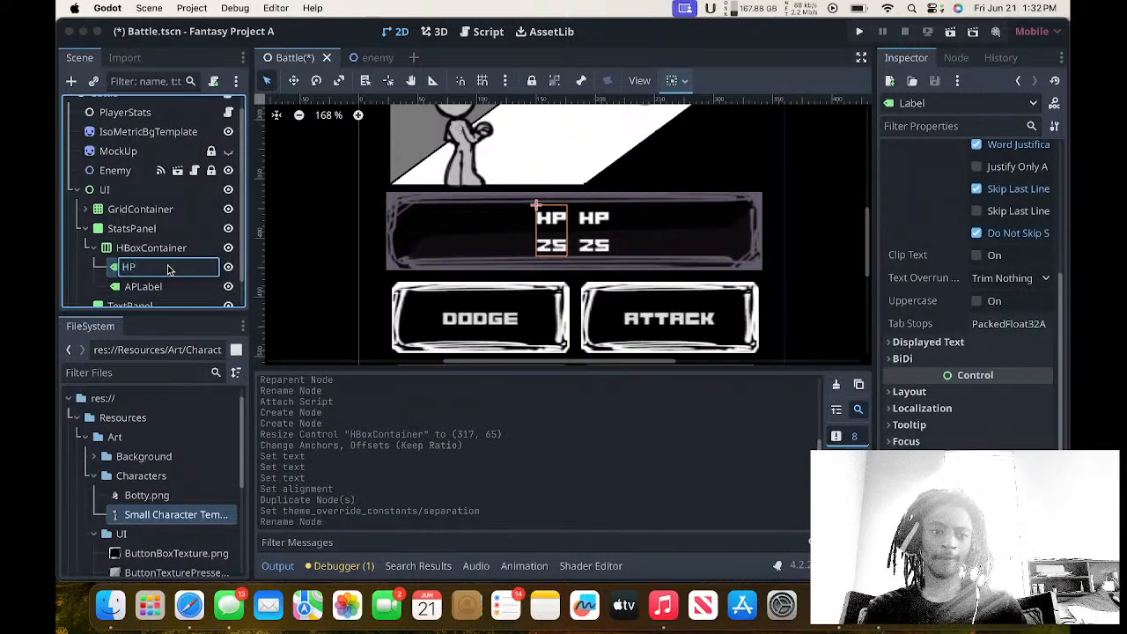
{"action": "type", "text": "Label"}
{"action": "key", "text": "Return"}
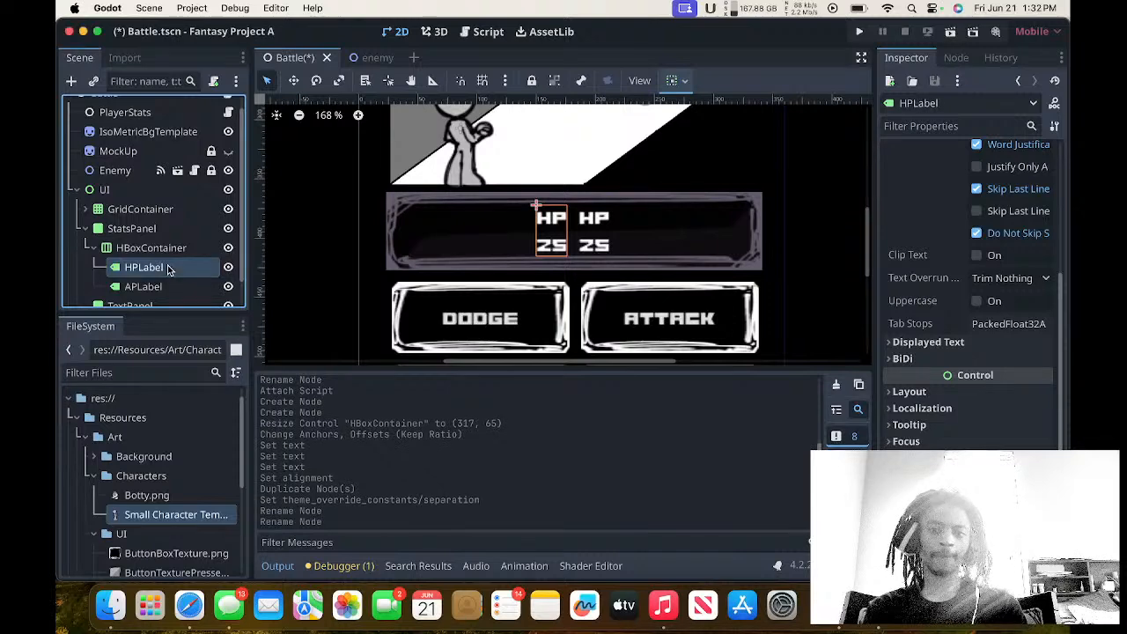
Change the first line of the second stats label's text to AP.
{"action": "scroll", "coordinate": [891, 267], "scroll_direction": "up", "scroll_amount": 1}
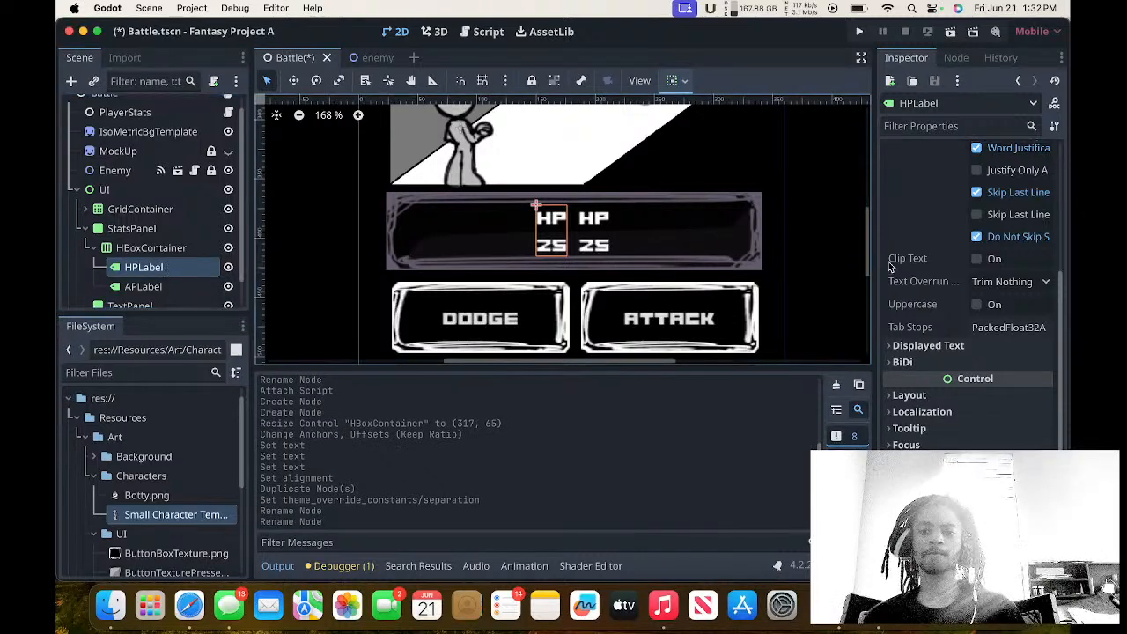
{"action": "scroll", "coordinate": [890, 266], "scroll_direction": "up", "scroll_amount": 10}
{"action": "scroll", "coordinate": [596, 222], "scroll_direction": "up", "scroll_amount": 2}
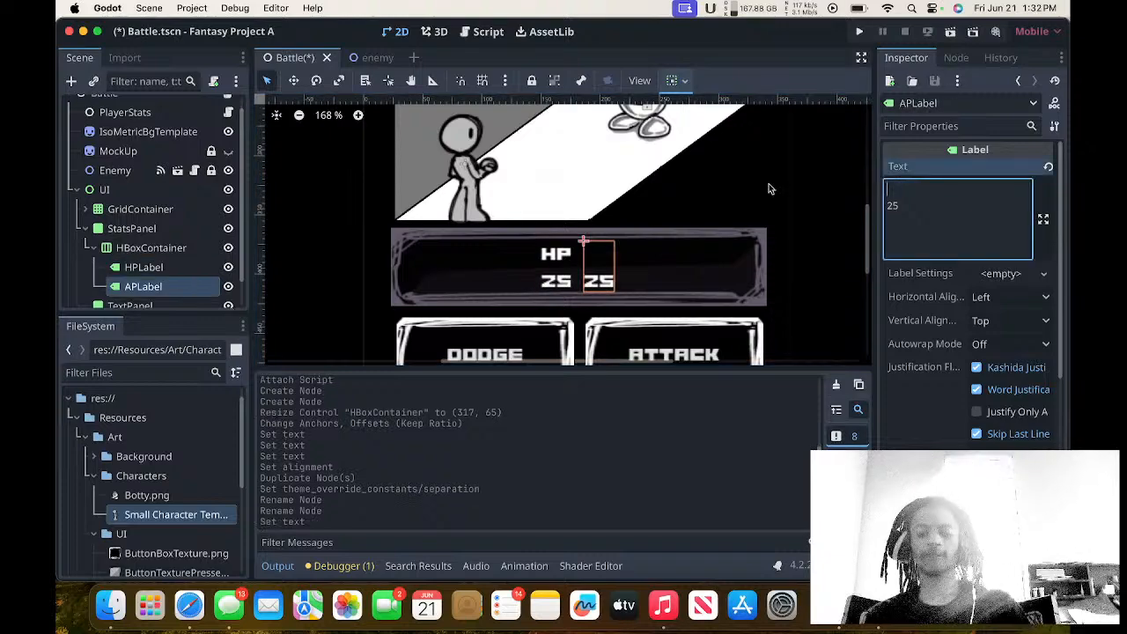
{"action": "type", "text": "AP"}
{"action": "left_click", "coordinate": [620, 208]}
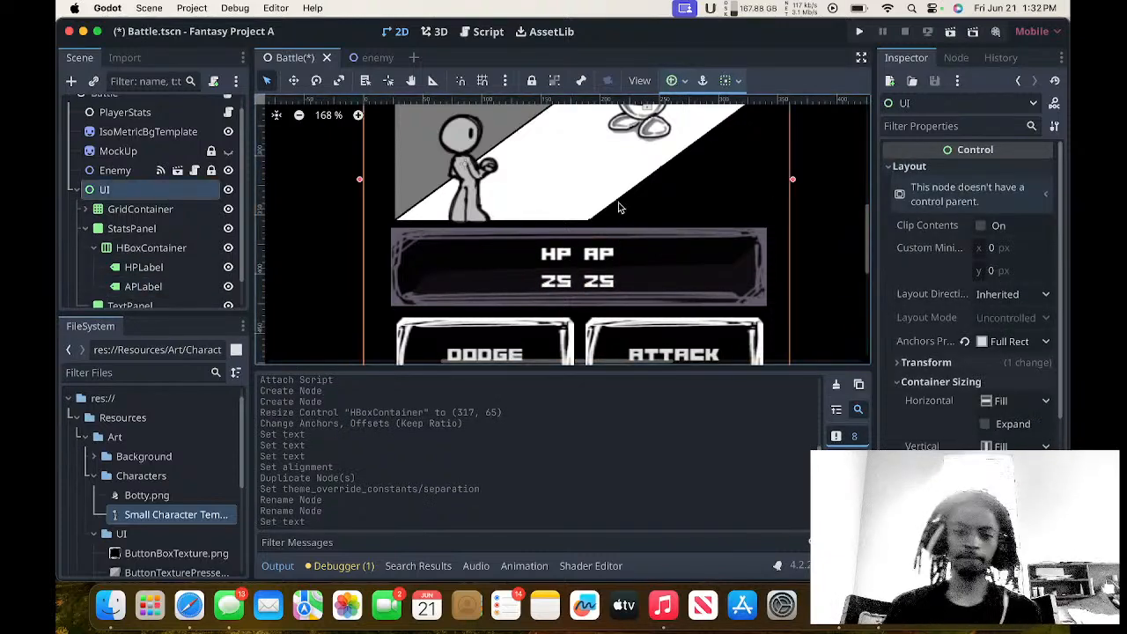
{"action": "scroll", "coordinate": [619, 208], "scroll_direction": "down", "scroll_amount": 3}
{"action": "scroll", "coordinate": [619, 207], "scroll_direction": "left", "scroll_amount": 3}
{"action": "scroll", "coordinate": [619, 208], "scroll_direction": "right", "scroll_amount": 3}
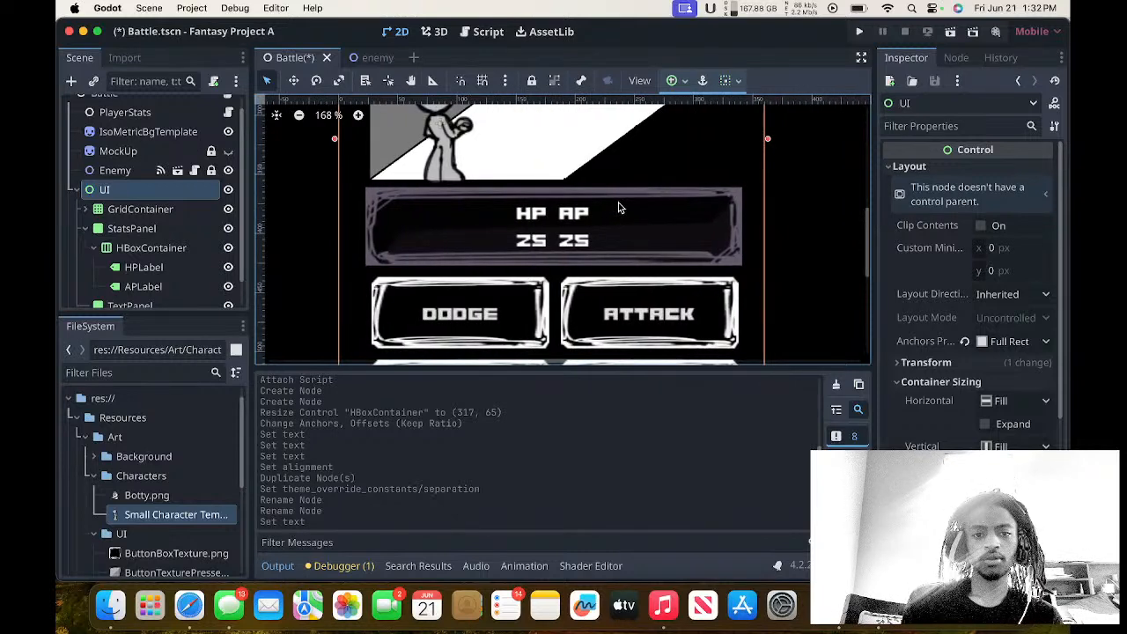
Examine the HP label's Layout, Transform size and Label Settings properties for a way to adjust its text.
{"action": "left_click", "coordinate": [168, 268]}
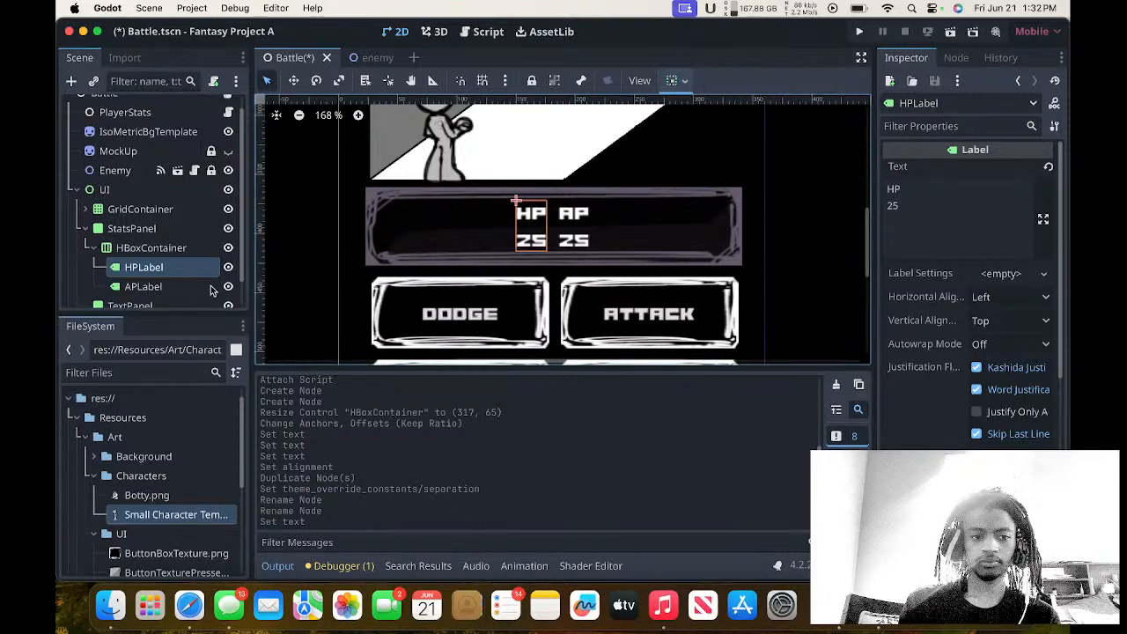
{"action": "scroll", "coordinate": [896, 343], "scroll_direction": "down", "scroll_amount": 5}
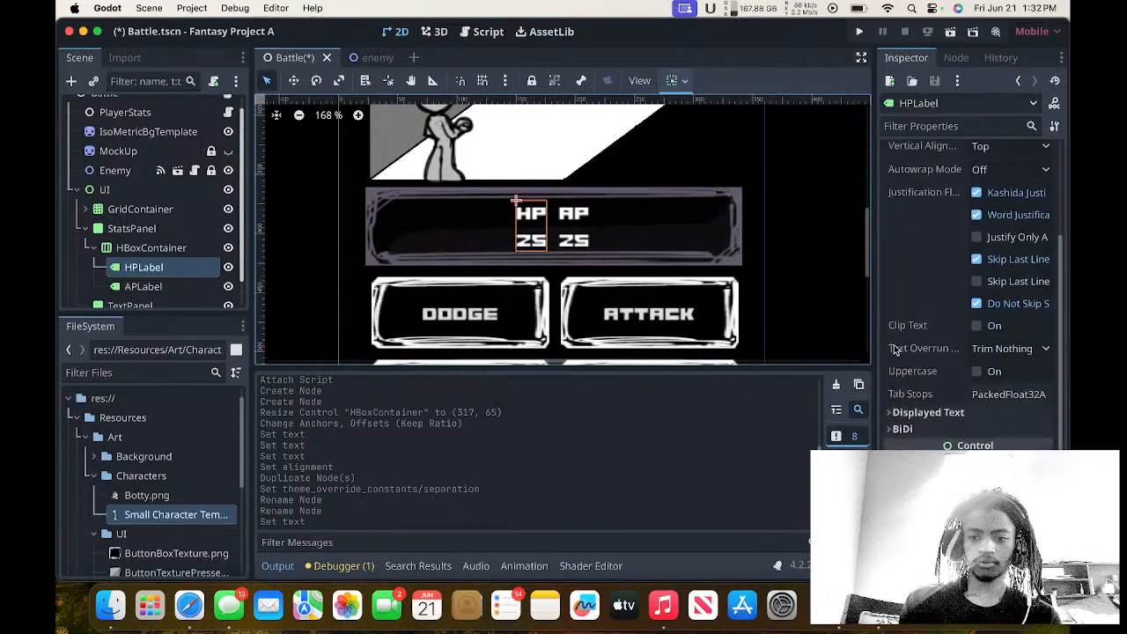
{"action": "left_click", "coordinate": [912, 440]}
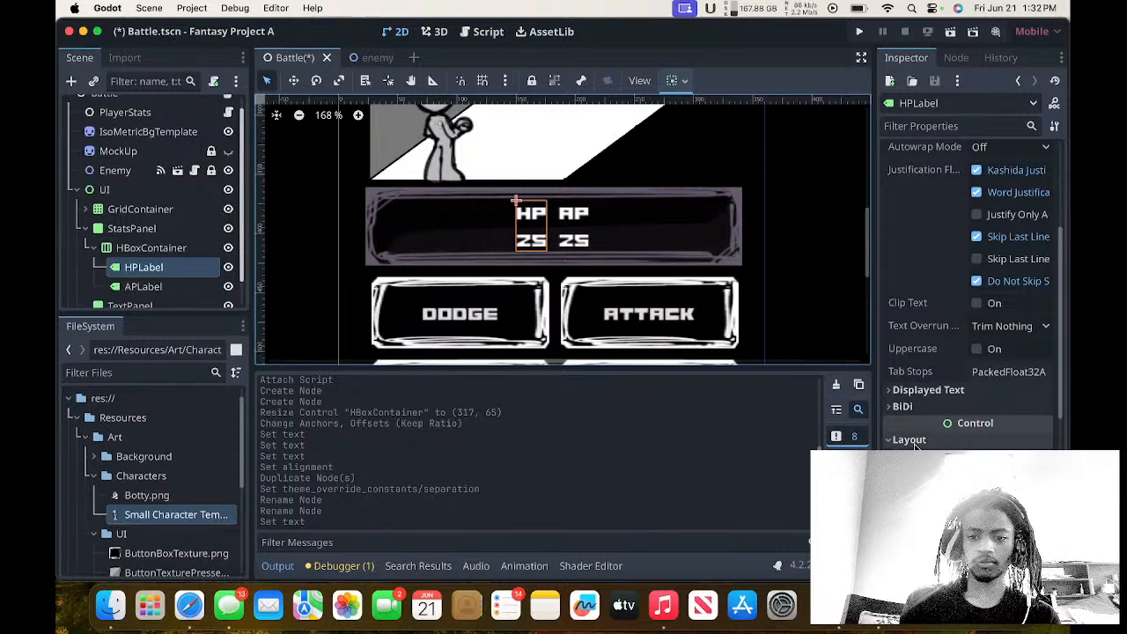
{"action": "scroll", "coordinate": [925, 436], "scroll_direction": "down", "scroll_amount": 10}
{"action": "scroll", "coordinate": [942, 424], "scroll_direction": "up", "scroll_amount": 3}
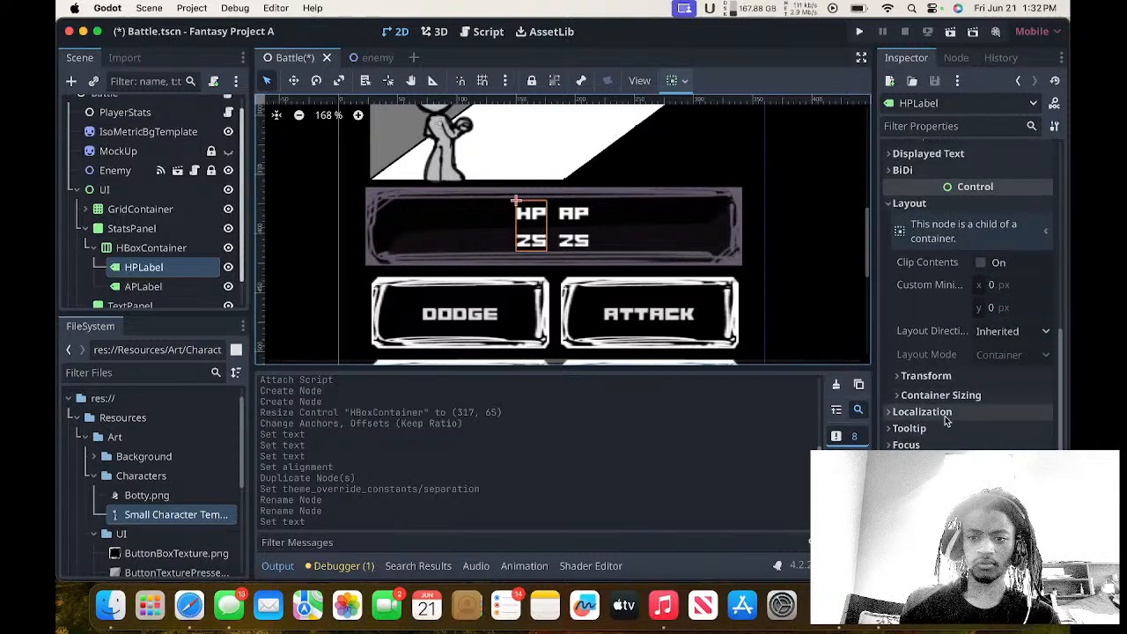
{"action": "left_click", "coordinate": [926, 375]}
{"action": "left_click", "coordinate": [1000, 394]}
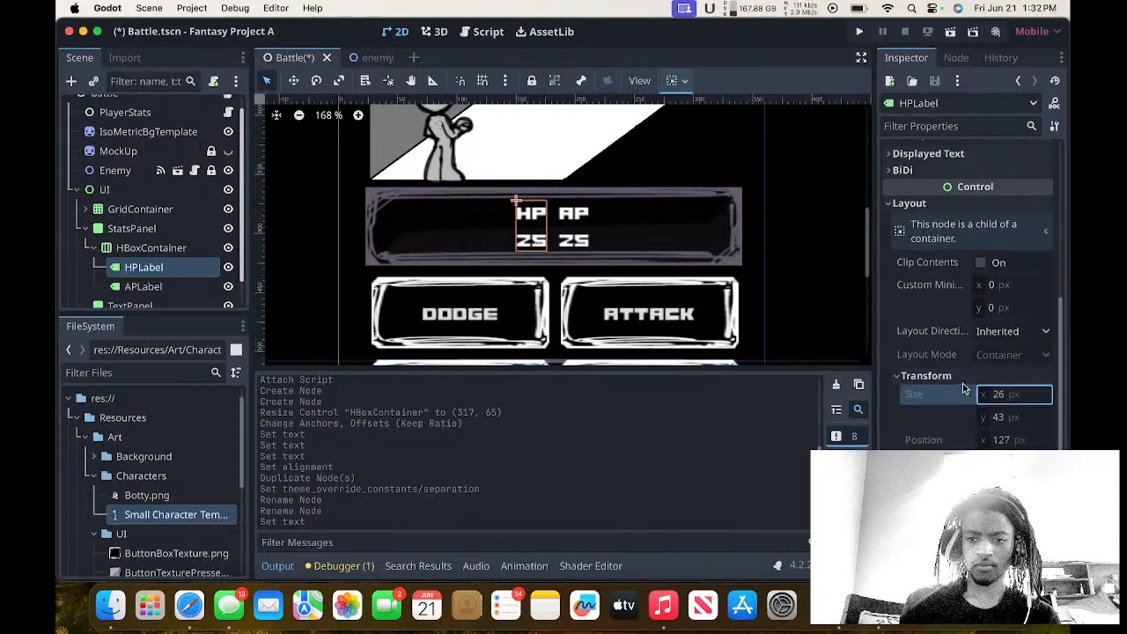
{"action": "scroll", "coordinate": [963, 389], "scroll_direction": "up", "scroll_amount": 10}
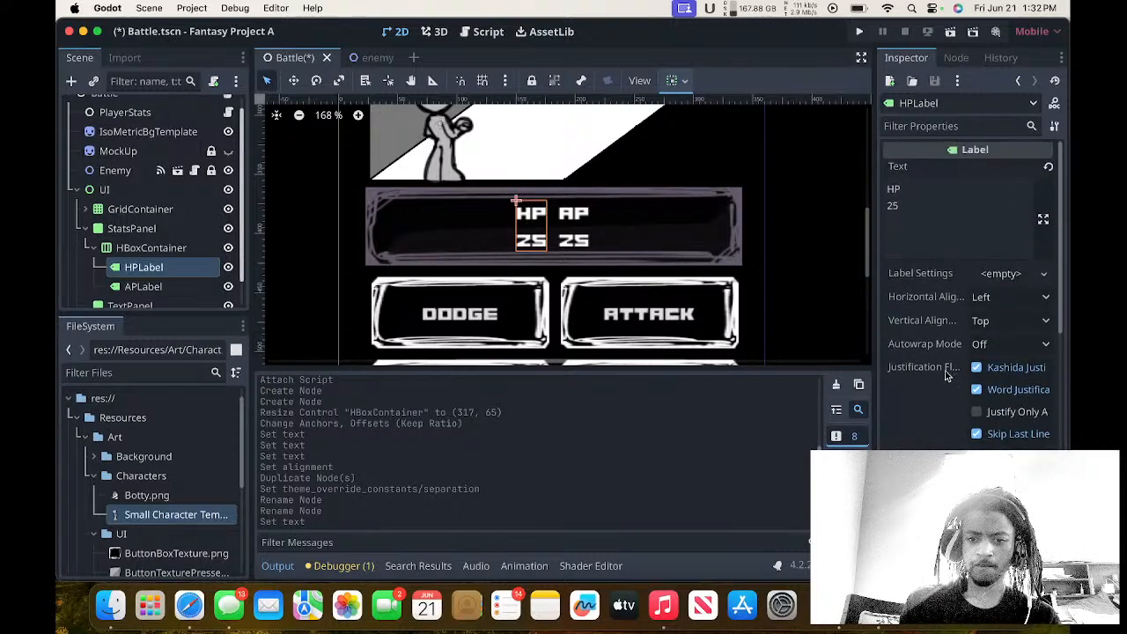
{"action": "left_click", "coordinate": [1000, 274]}
{"action": "left_click", "coordinate": [1001, 275]}
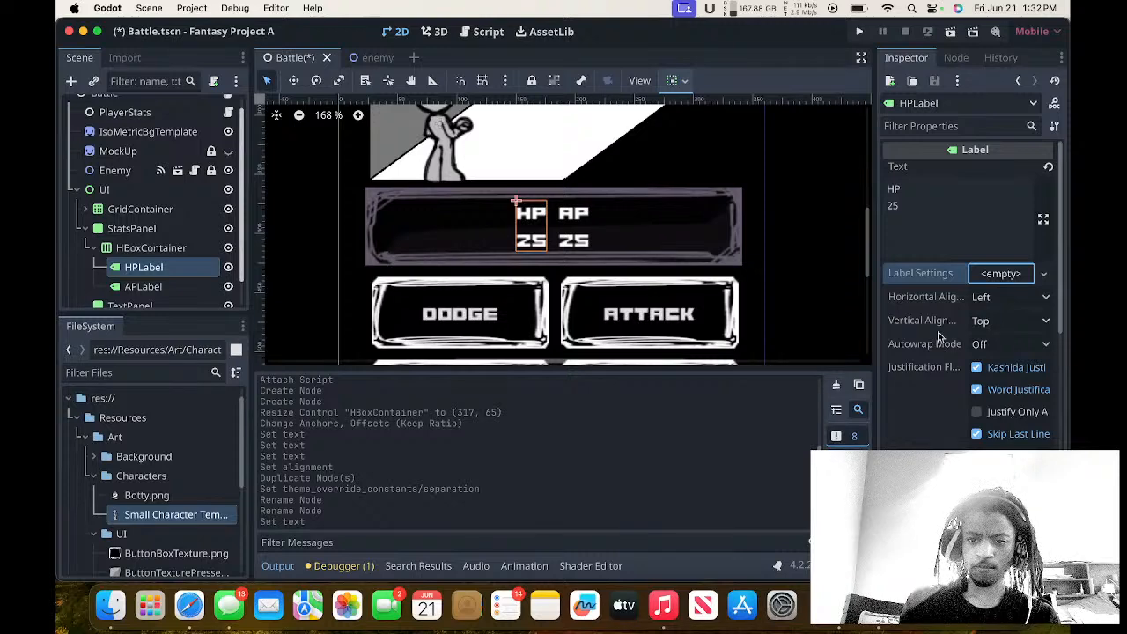
Look through the HP label's Displayed Text and BiDi sections and its Colors and Constants theme overrides.
{"action": "scroll", "coordinate": [939, 333], "scroll_direction": "down", "scroll_amount": 5}
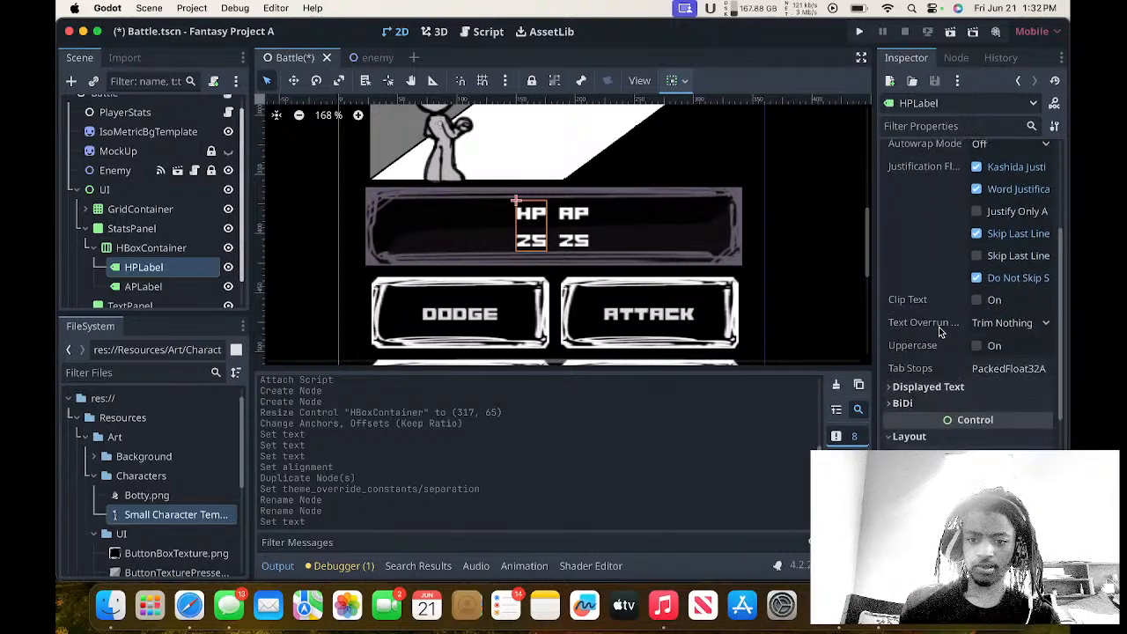
{"action": "left_click", "coordinate": [934, 389]}
{"action": "left_click", "coordinate": [934, 394]}
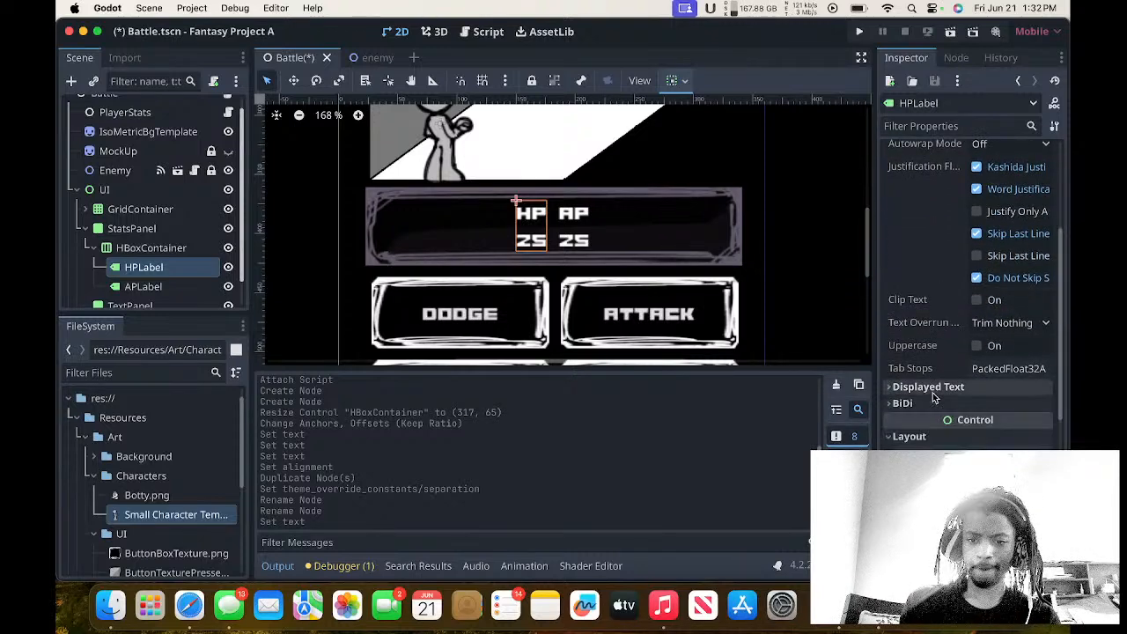
{"action": "scroll", "coordinate": [933, 395], "scroll_direction": "down", "scroll_amount": 1}
{"action": "left_click", "coordinate": [933, 399]}
{"action": "left_click", "coordinate": [930, 373]}
{"action": "left_click", "coordinate": [929, 373]}
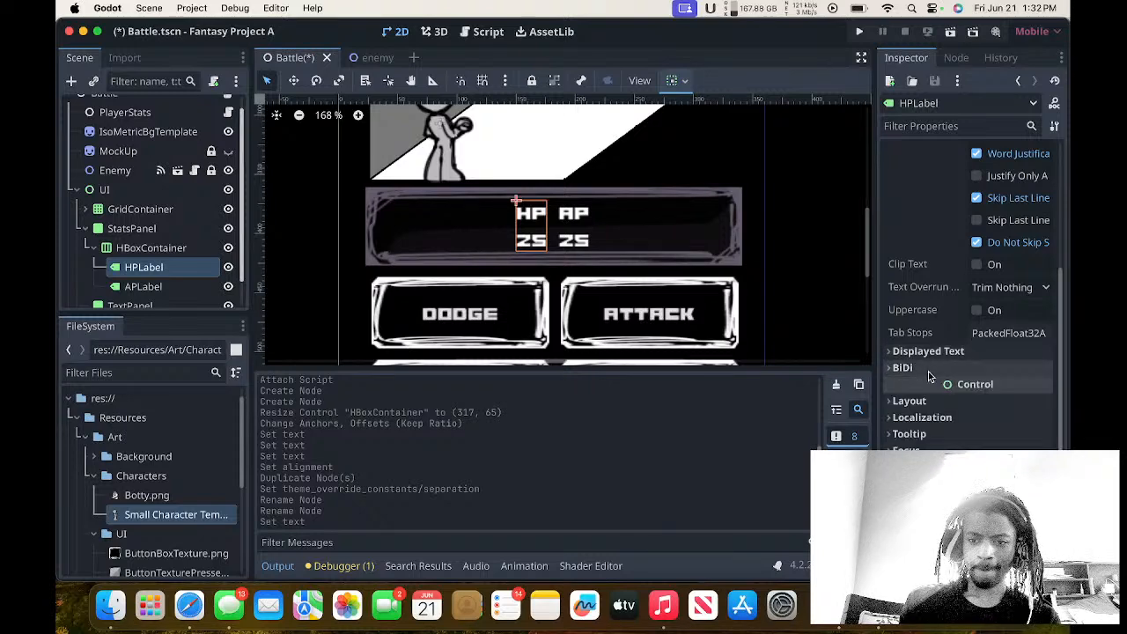
{"action": "scroll", "coordinate": [930, 376], "scroll_direction": "down", "scroll_amount": 3}
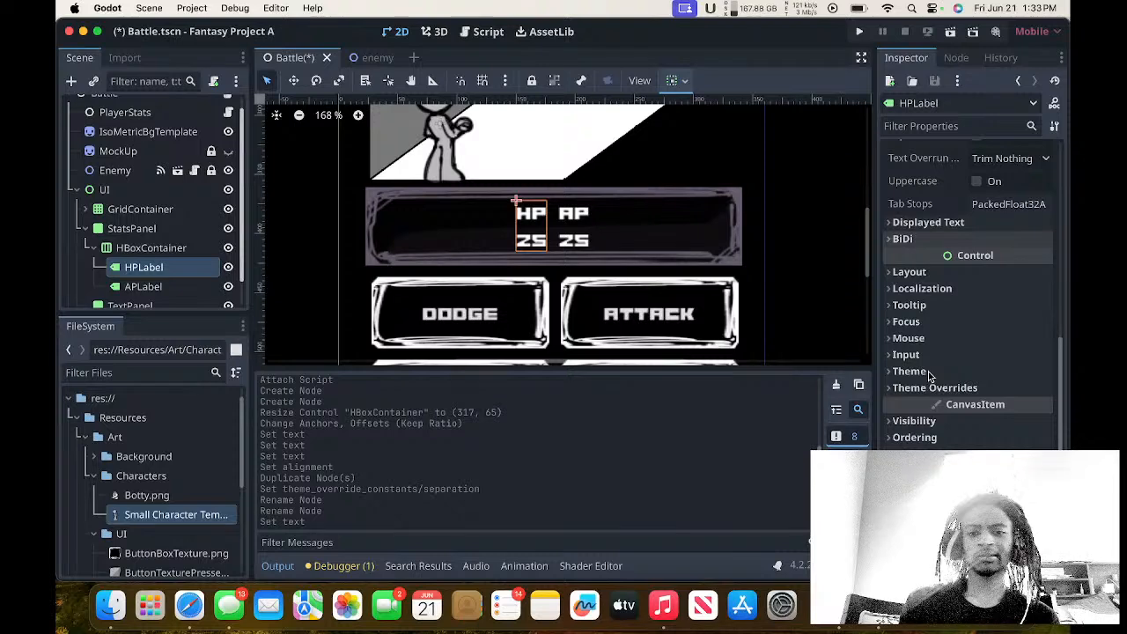
{"action": "left_click", "coordinate": [926, 389]}
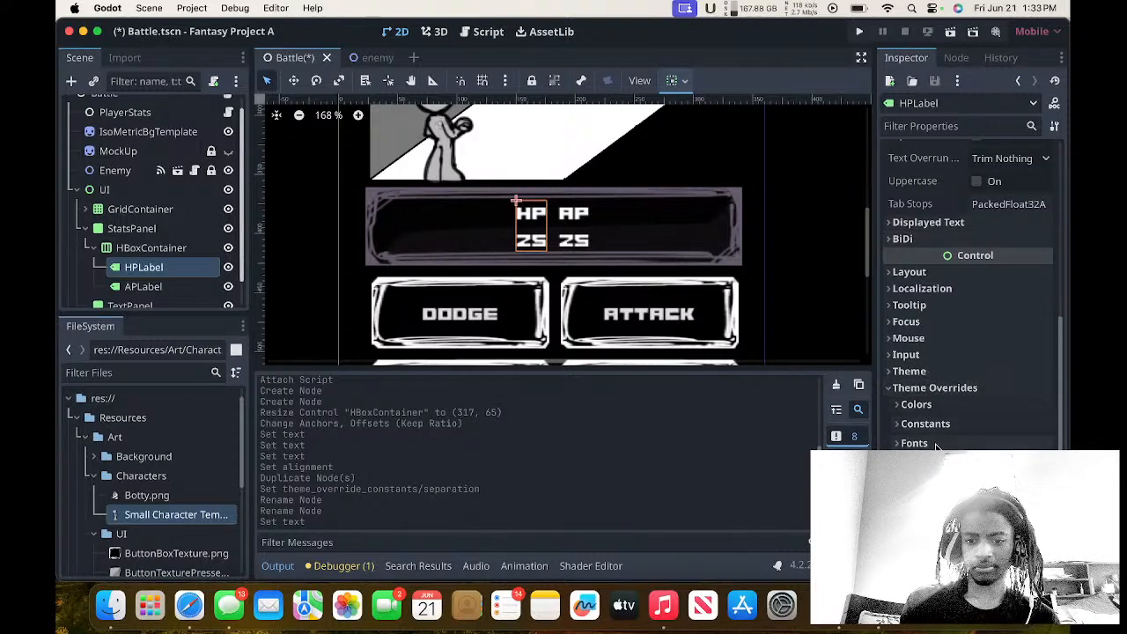
{"action": "left_click", "coordinate": [917, 405]}
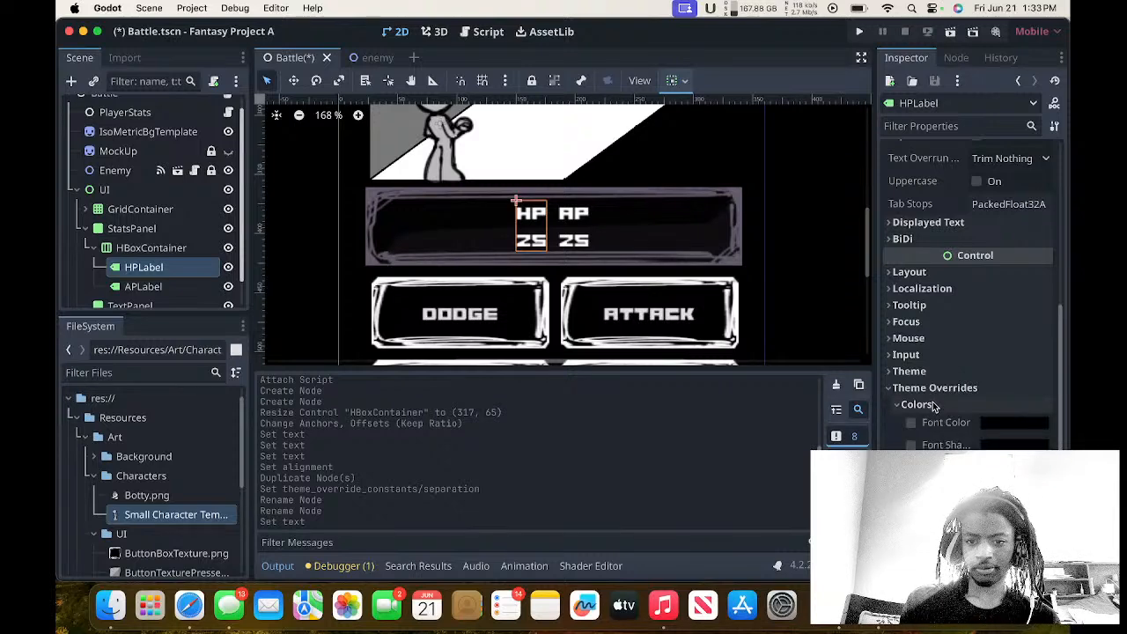
{"action": "left_click", "coordinate": [917, 405]}
{"action": "left_click", "coordinate": [925, 424]}
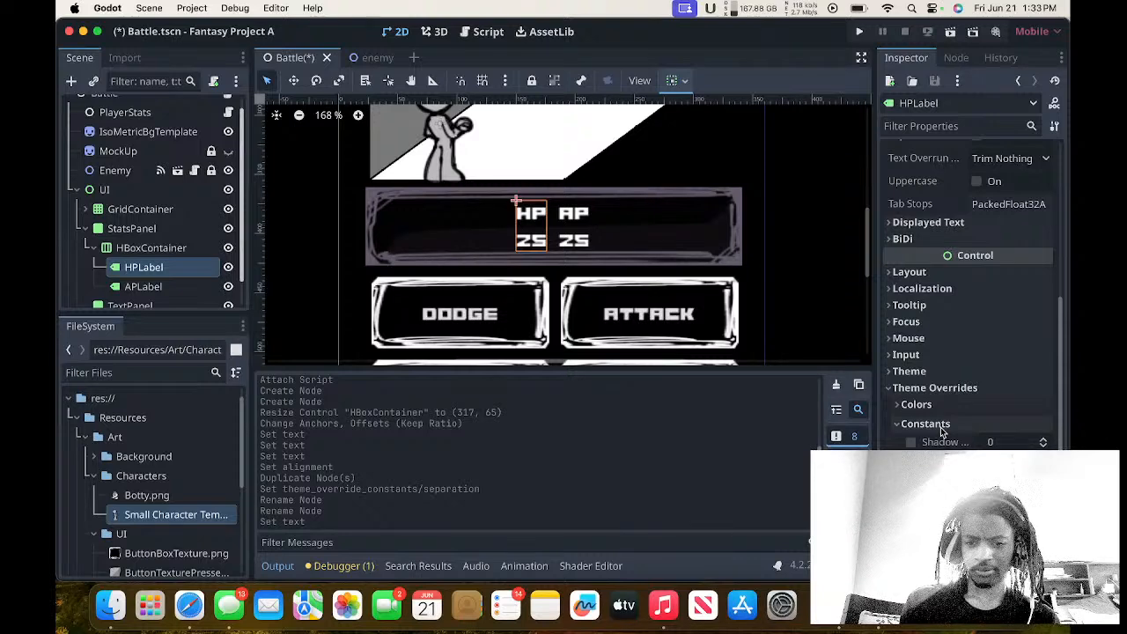
{"action": "left_click", "coordinate": [940, 426]}
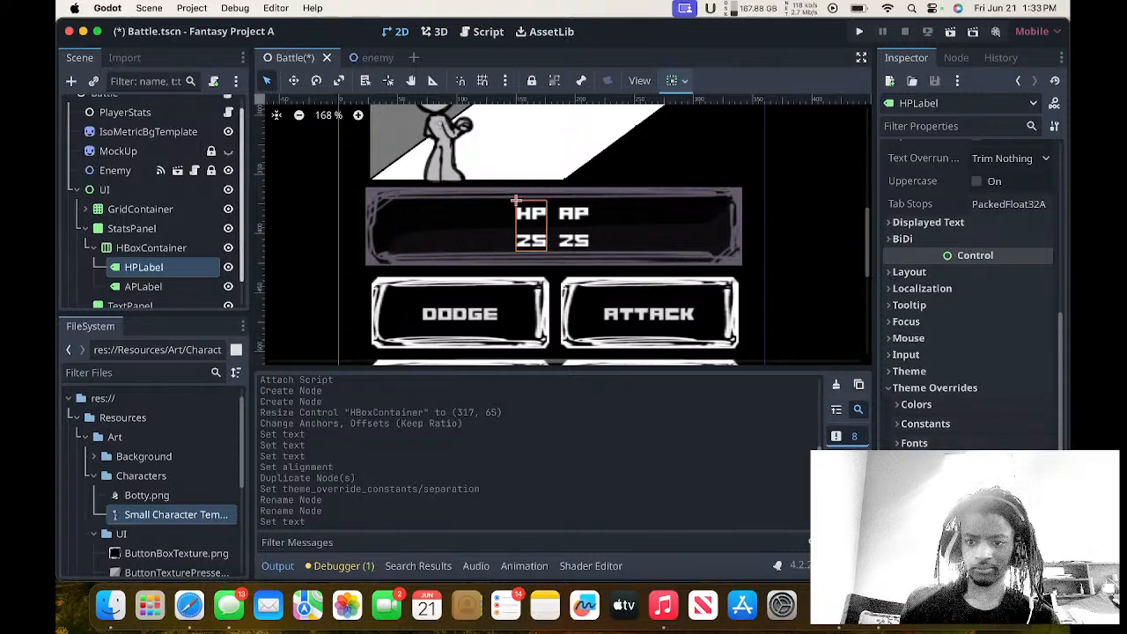
Try out increasing font size overrides on the HP label and clear the override again.
{"action": "left_click", "coordinate": [913, 483]}
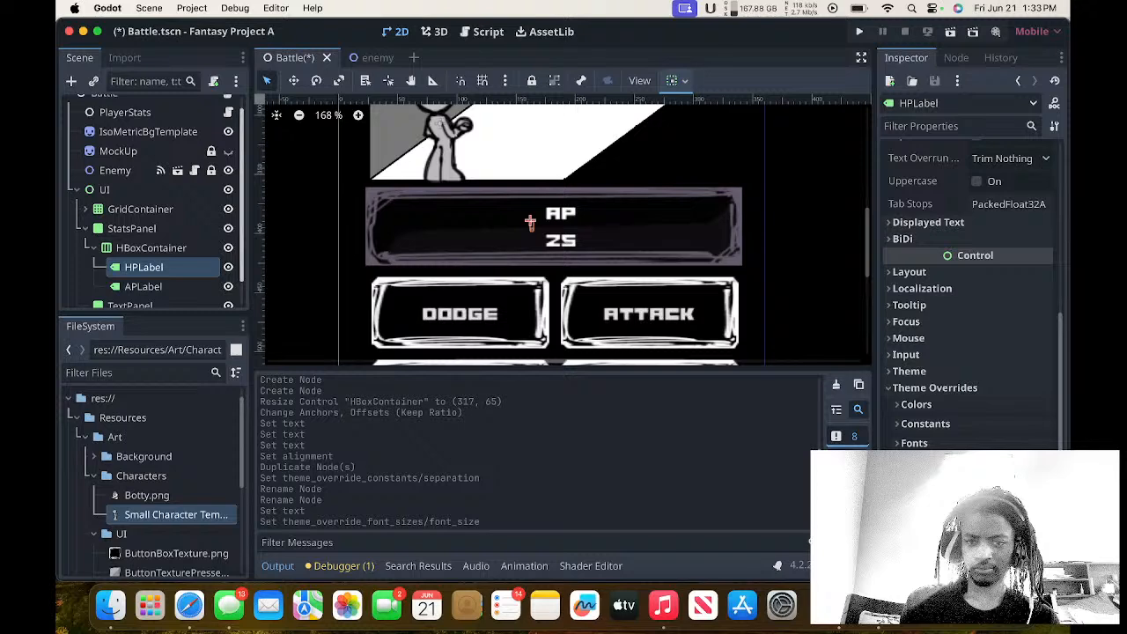
{"action": "left_click", "coordinate": [1045, 480]}
{"action": "left_click", "coordinate": [1045, 480]}
{"action": "left_click", "coordinate": [1045, 480]}
{"action": "left_click", "coordinate": [1044, 480]}
{"action": "left_click", "coordinate": [1045, 480]}
{"action": "left_click", "coordinate": [1045, 480]}
{"action": "left_click", "coordinate": [1044, 480]}
{"action": "left_click", "coordinate": [1044, 481]}
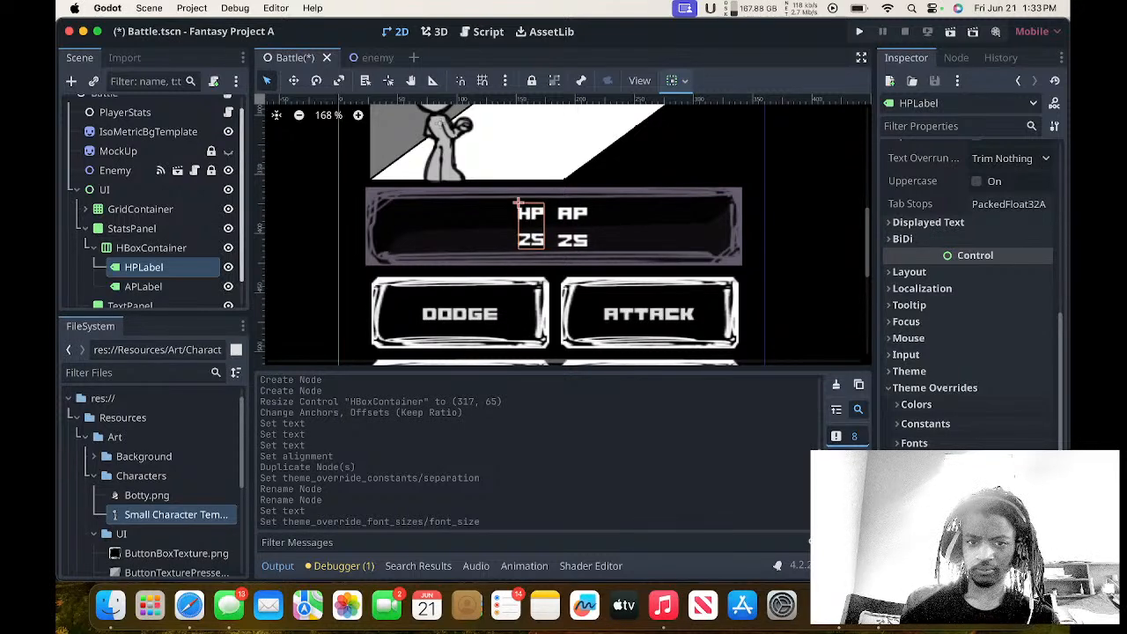
{"action": "left_click", "coordinate": [1045, 480]}
{"action": "left_click", "coordinate": [1045, 480]}
{"action": "left_click", "coordinate": [1045, 480]}
{"action": "left_click", "coordinate": [1045, 480]}
{"action": "left_click", "coordinate": [1045, 480]}
{"action": "left_click", "coordinate": [1044, 480]}
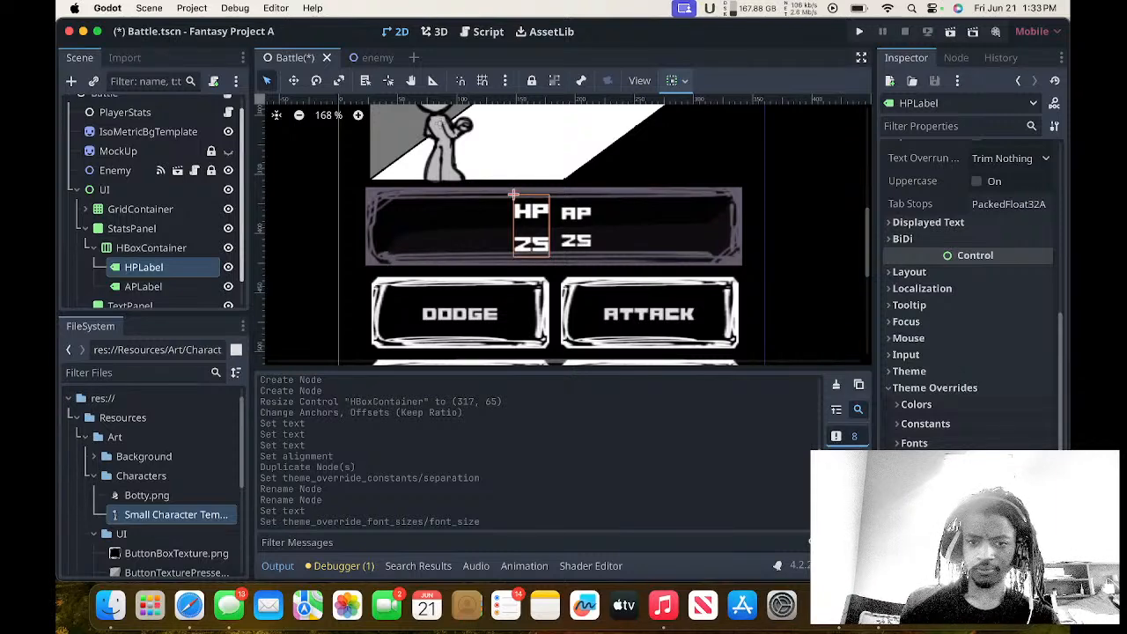
{"action": "left_click", "coordinate": [913, 483]}
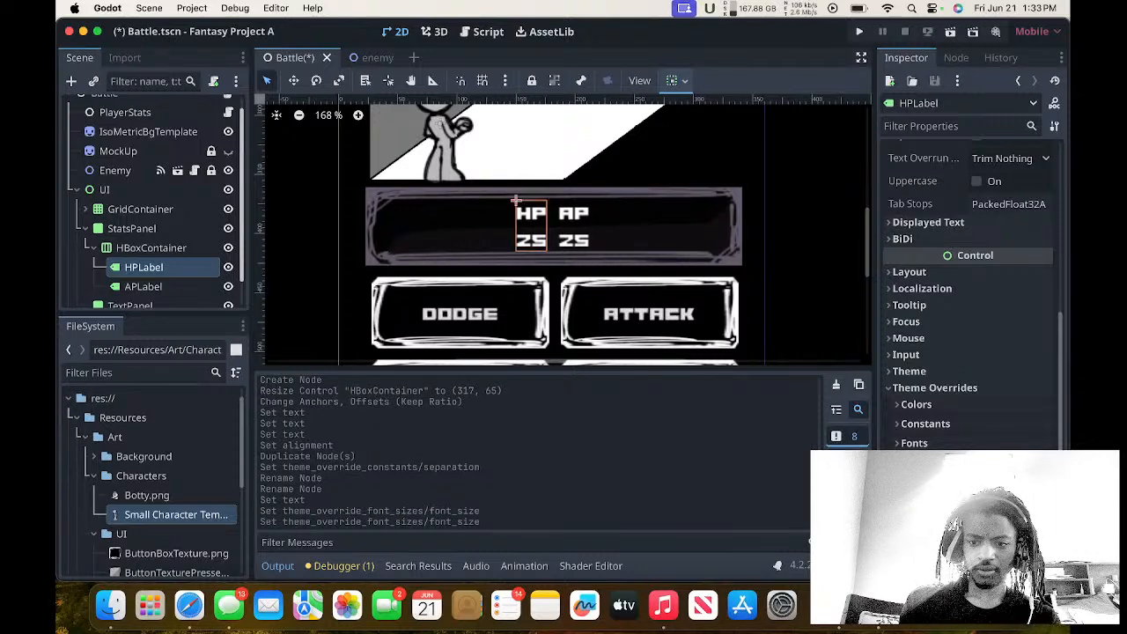
Examine the HP label's Visibility settings and its remaining CanvasItem and Node properties.
{"action": "scroll", "coordinate": [925, 441], "scroll_direction": "down", "scroll_amount": 3}
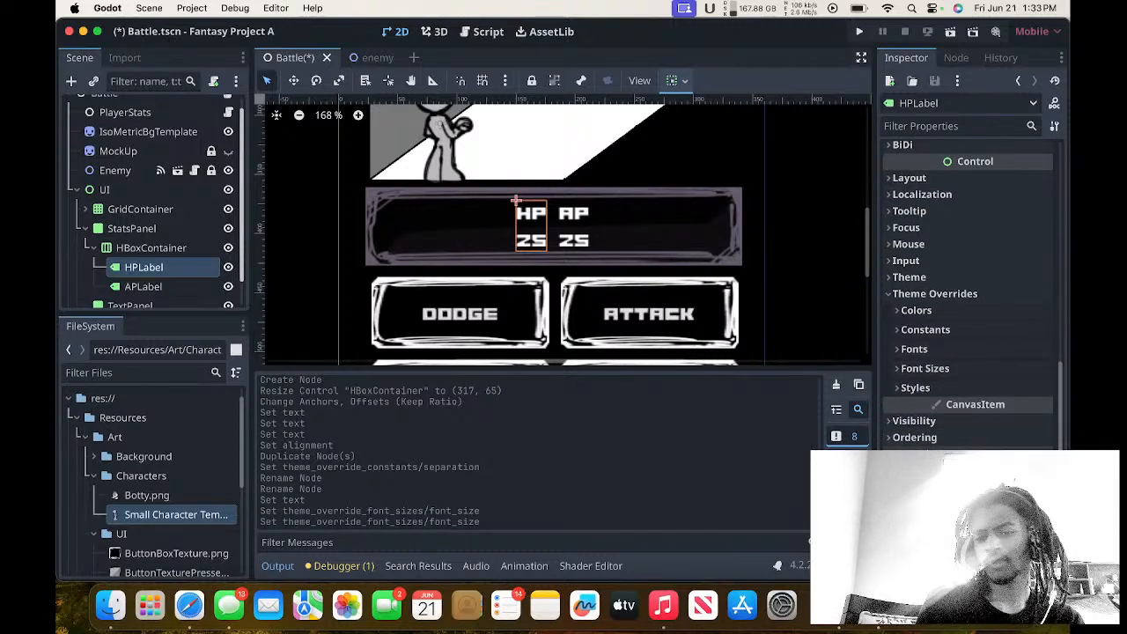
{"action": "left_click", "coordinate": [914, 421]}
{"action": "left_click", "coordinate": [920, 422]}
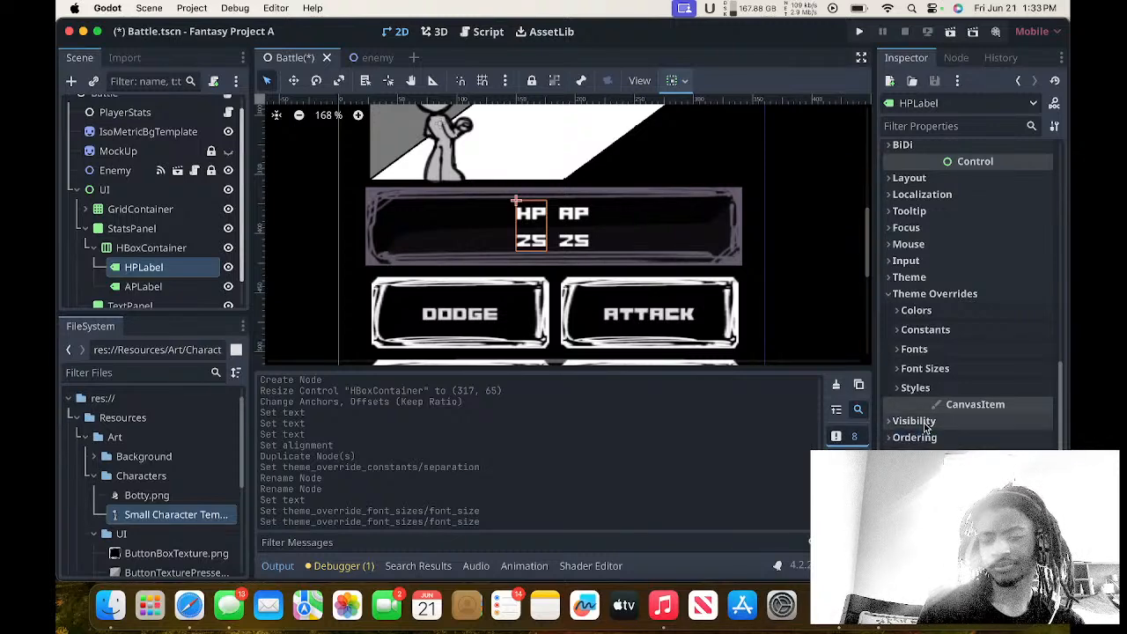
{"action": "scroll", "coordinate": [931, 423], "scroll_direction": "down", "scroll_amount": 2}
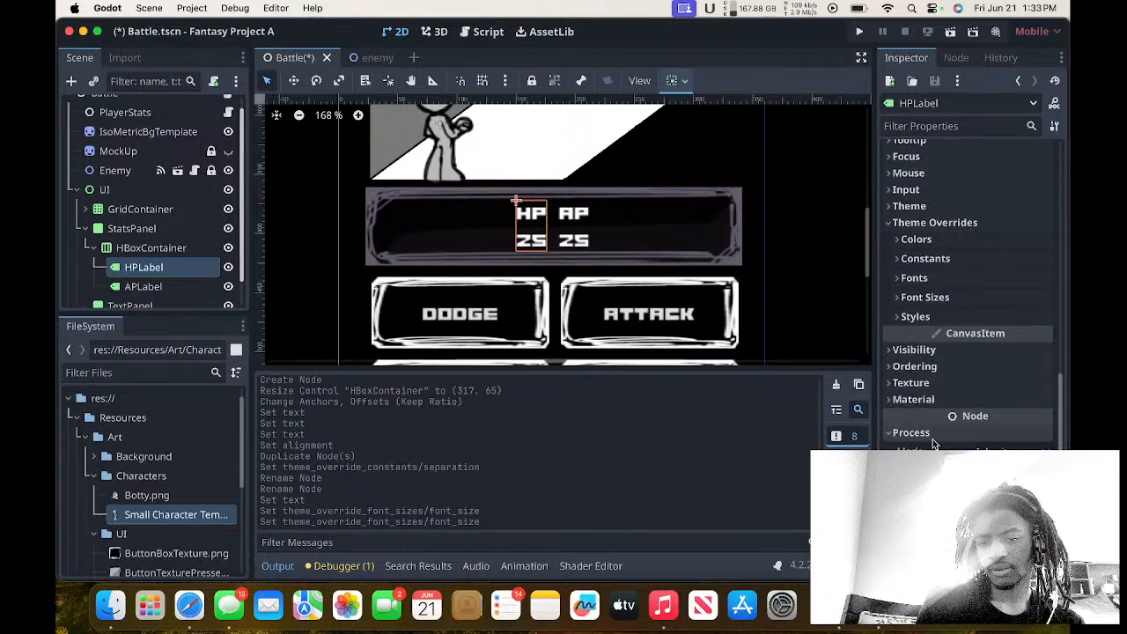
{"action": "scroll", "coordinate": [934, 436], "scroll_direction": "up", "scroll_amount": 2}
{"action": "scroll", "coordinate": [927, 371], "scroll_direction": "up", "scroll_amount": 5}
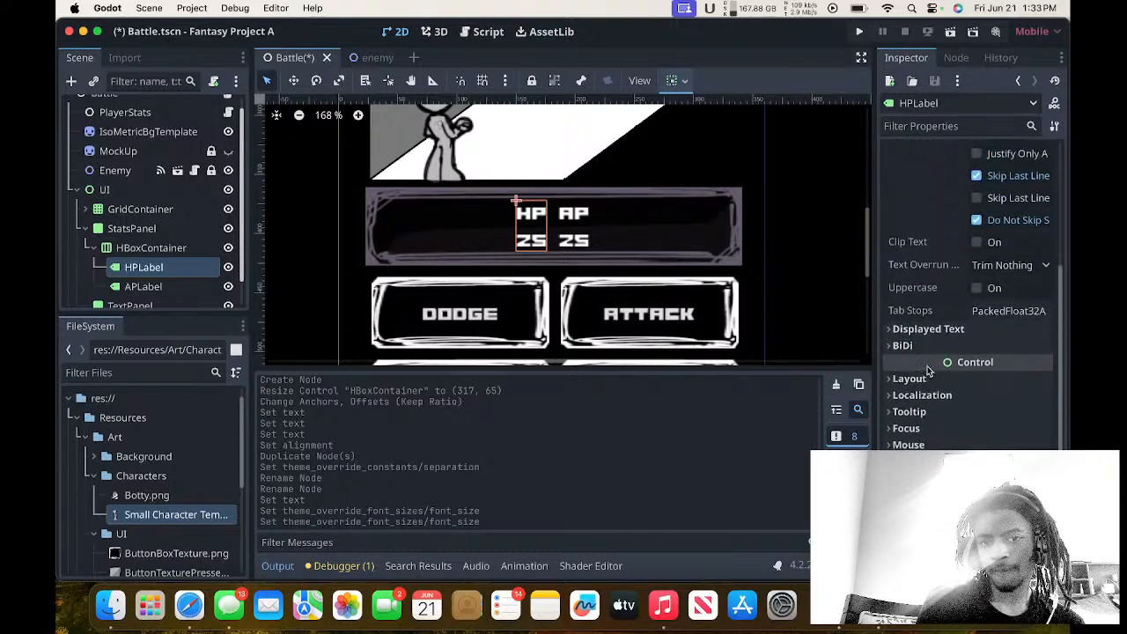
Try an 80 px custom minimum width on the HP label and settle on 50 px.
{"action": "left_click", "coordinate": [910, 380]}
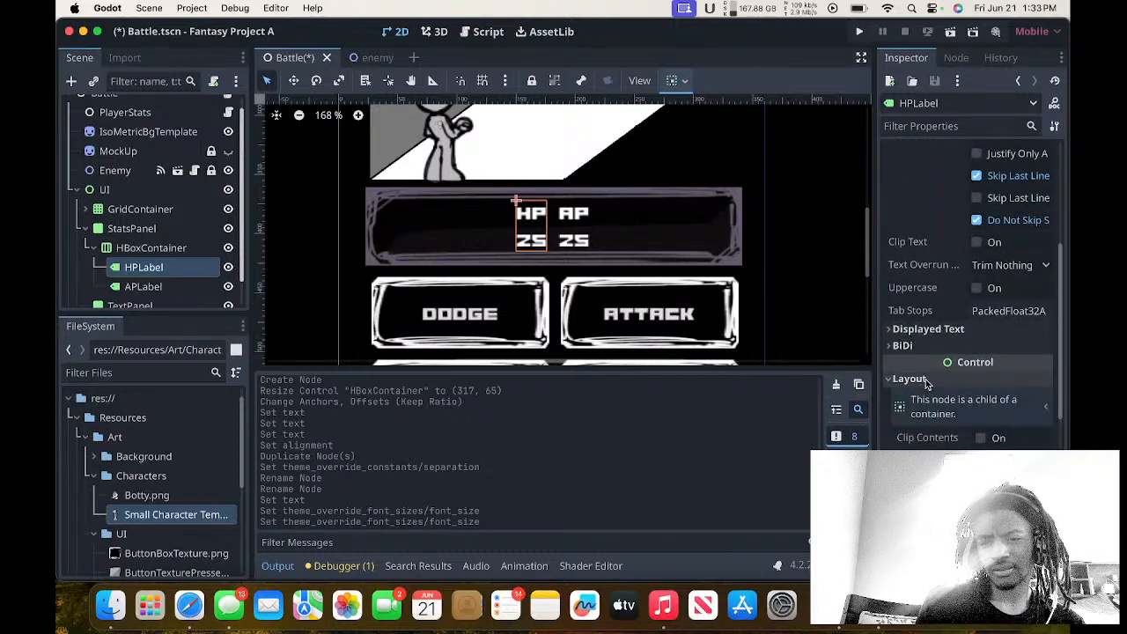
{"action": "scroll", "coordinate": [954, 434], "scroll_direction": "down", "scroll_amount": 2}
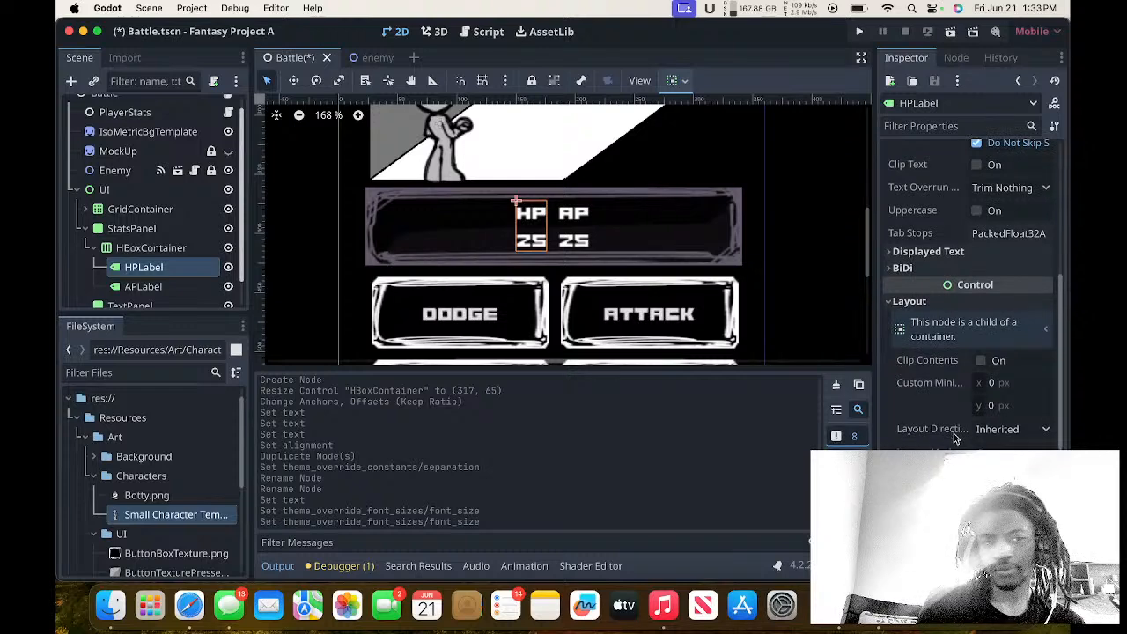
{"action": "left_click", "coordinate": [1019, 387]}
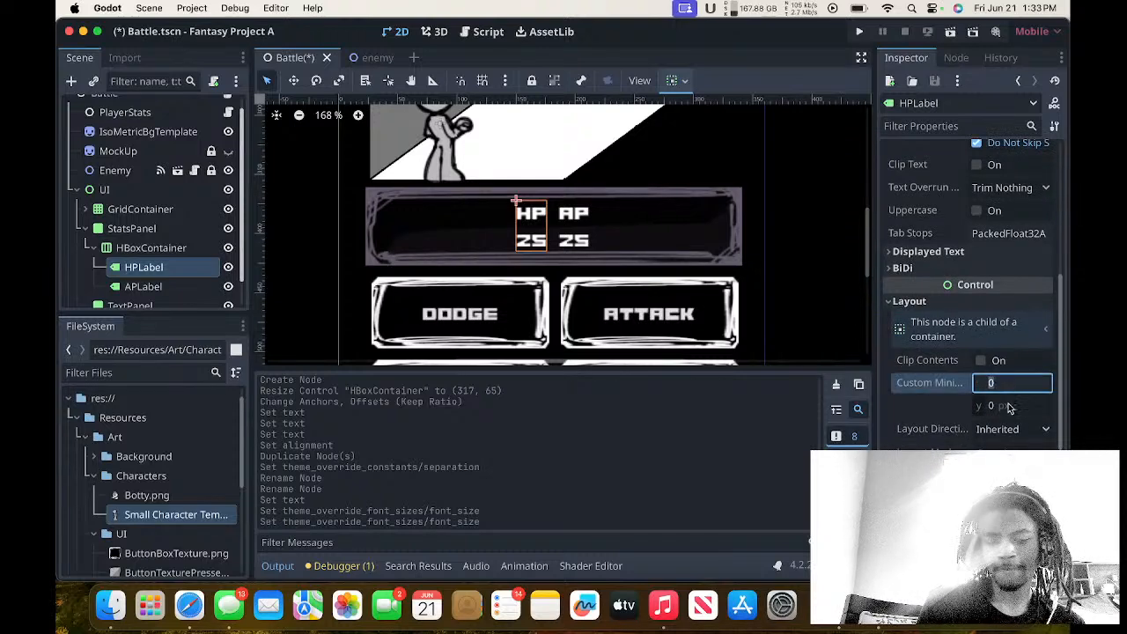
{"action": "type", "text": "80"}
{"action": "key", "text": "Return"}
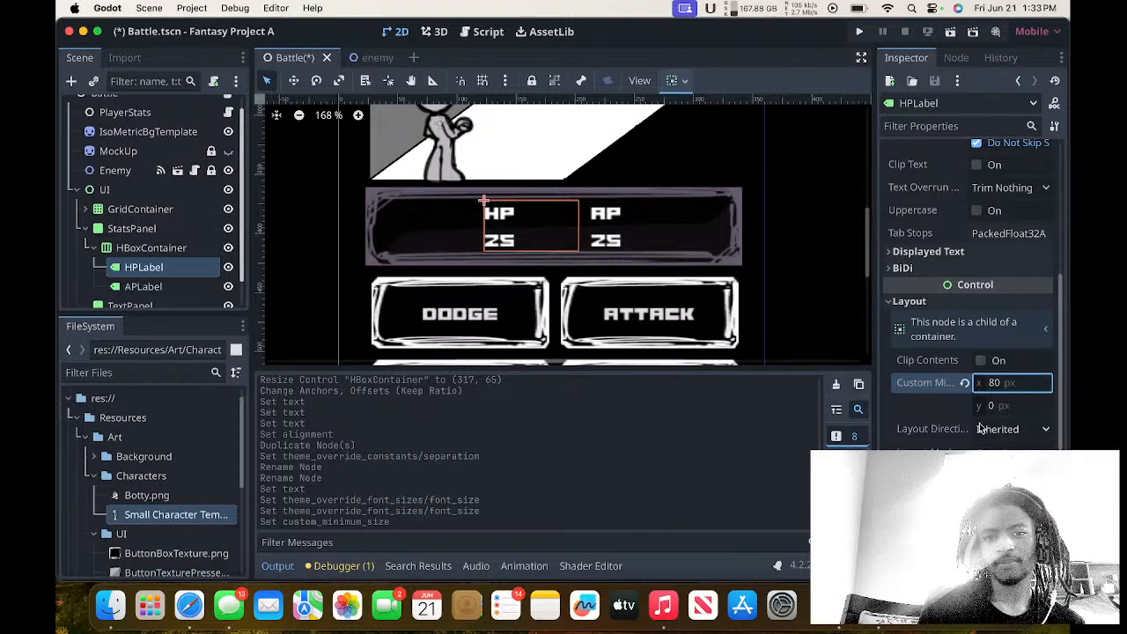
{"action": "left_click", "coordinate": [995, 385]}
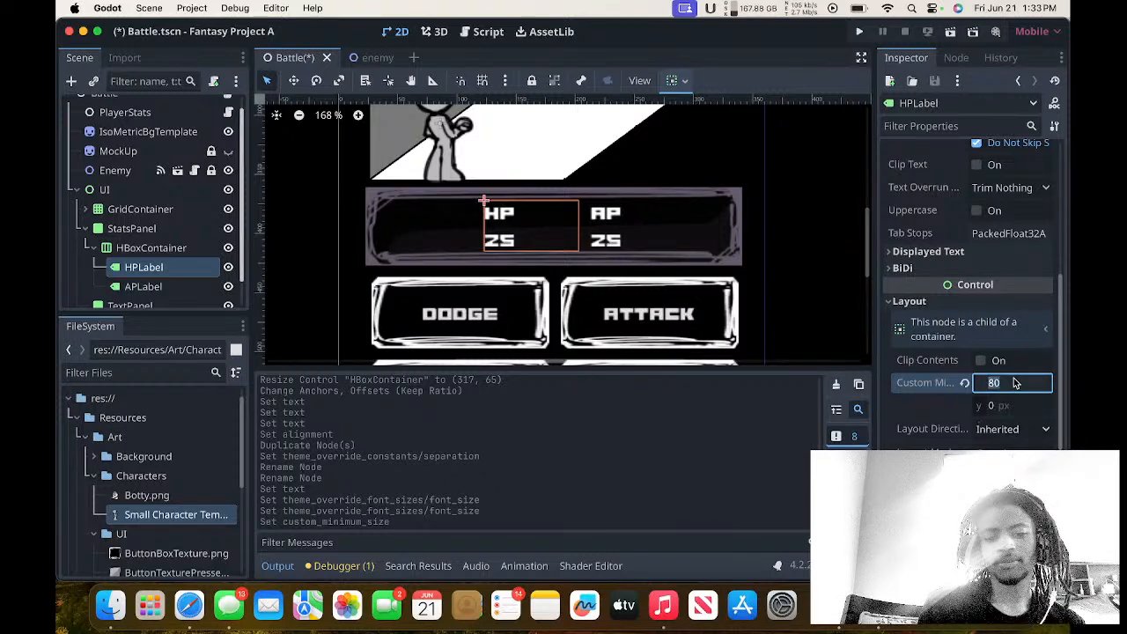
{"action": "type", "text": "50"}
{"action": "key", "text": "Return"}
{"action": "left_click", "coordinate": [731, 172]}
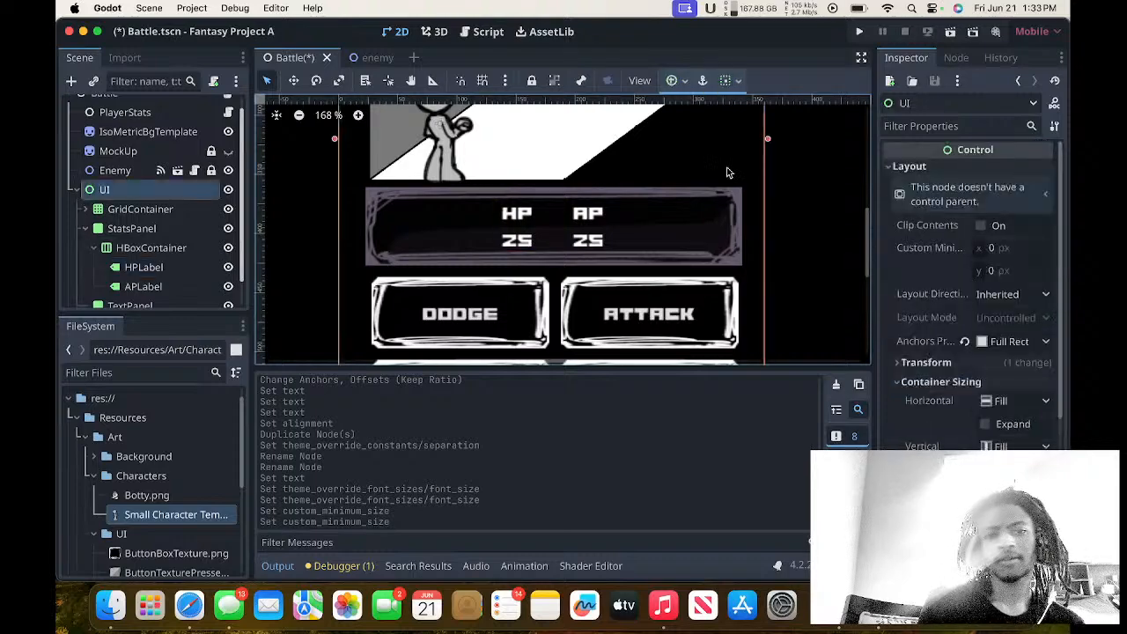
Examine the spacing of the HP and AP labels within the stats panel of the battle layout.
{"action": "scroll", "coordinate": [729, 173], "scroll_direction": "up", "scroll_amount": 2}
{"action": "scroll", "coordinate": [729, 173], "scroll_direction": "up", "scroll_amount": 2}
{"action": "scroll", "coordinate": [729, 173], "scroll_direction": "right", "scroll_amount": 1}
{"action": "scroll", "coordinate": [729, 173], "scroll_direction": "down", "scroll_amount": 2}
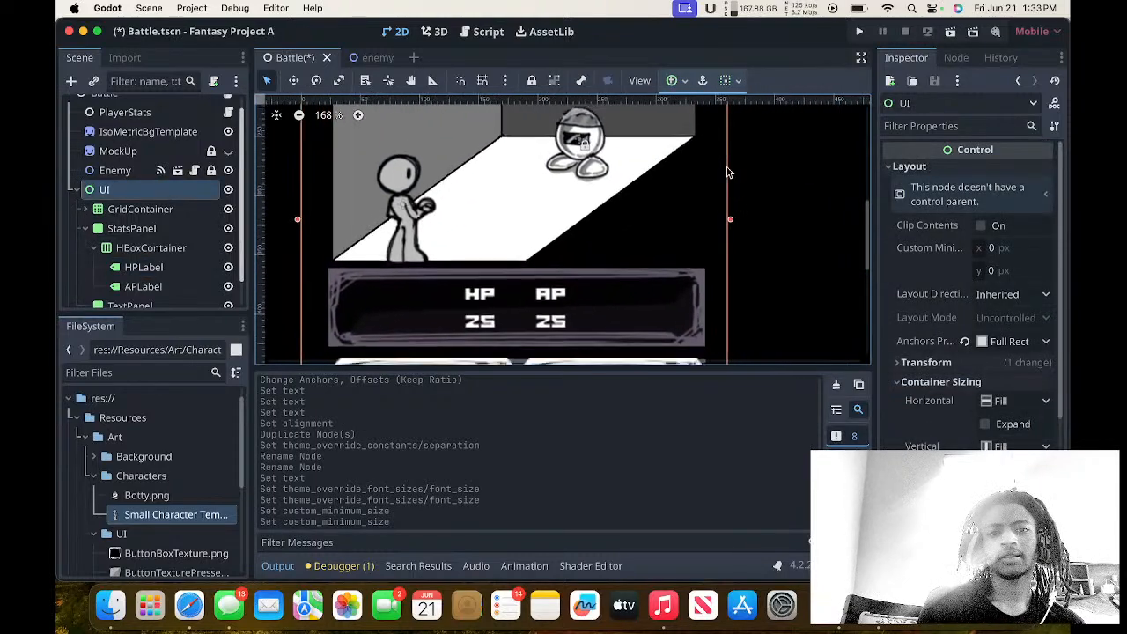
{"action": "scroll", "coordinate": [730, 173], "scroll_direction": "down", "scroll_amount": 1}
{"action": "scroll", "coordinate": [729, 173], "scroll_direction": "left", "scroll_amount": 1}
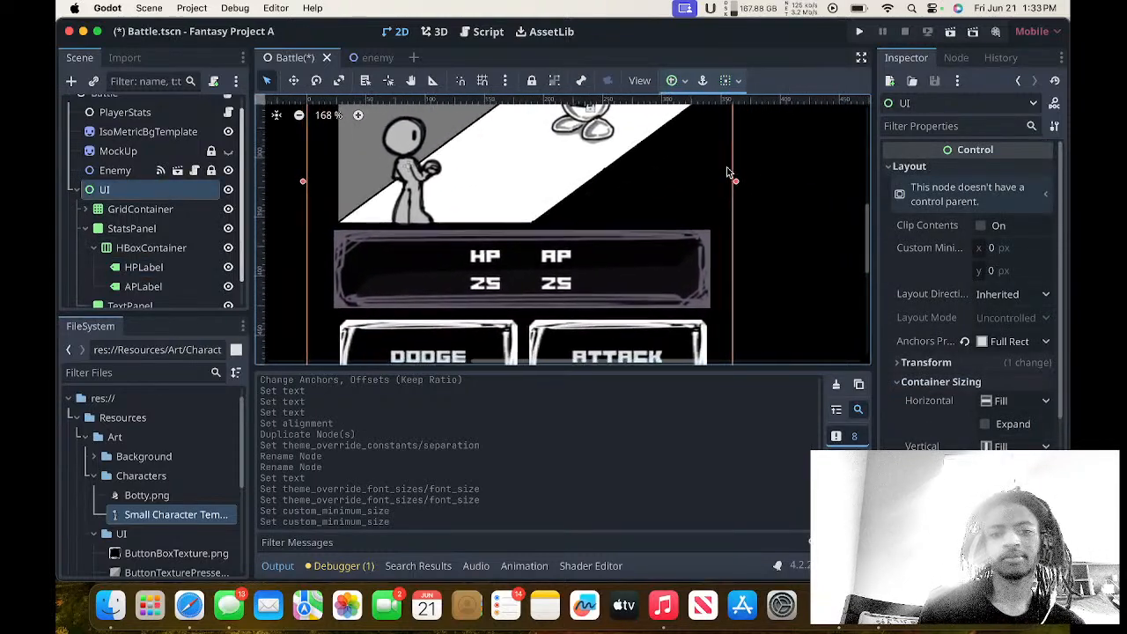
{"action": "scroll", "coordinate": [730, 172], "scroll_direction": "up", "scroll_amount": 1}
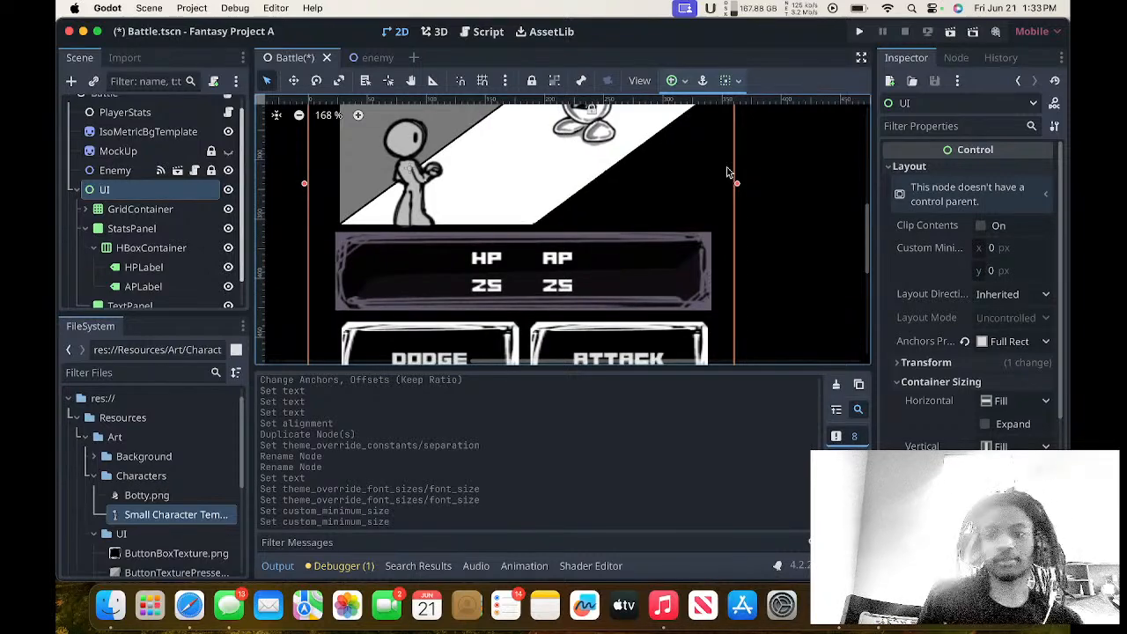
{"action": "scroll", "coordinate": [912, 430], "scroll_direction": "down", "scroll_amount": 5}
{"action": "scroll", "coordinate": [910, 429], "scroll_direction": "up", "scroll_amount": 2}
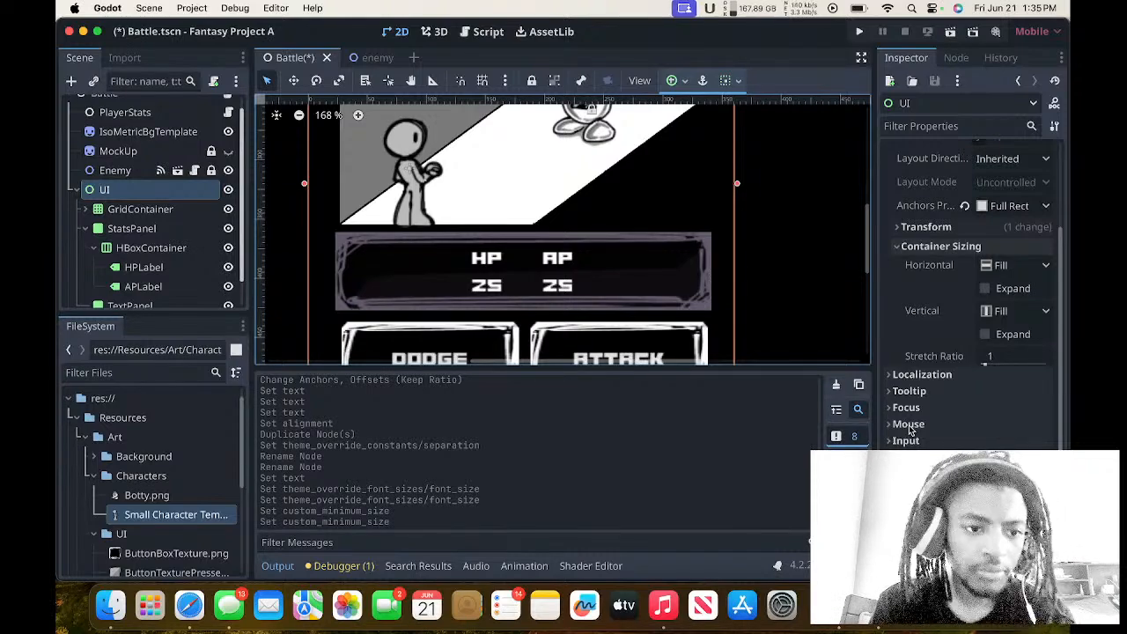
Rename the HBoxContainer under StatsPanel as StatsContainer.
{"action": "left_click", "coordinate": [152, 248]}
{"action": "left_click", "coordinate": [151, 248]}
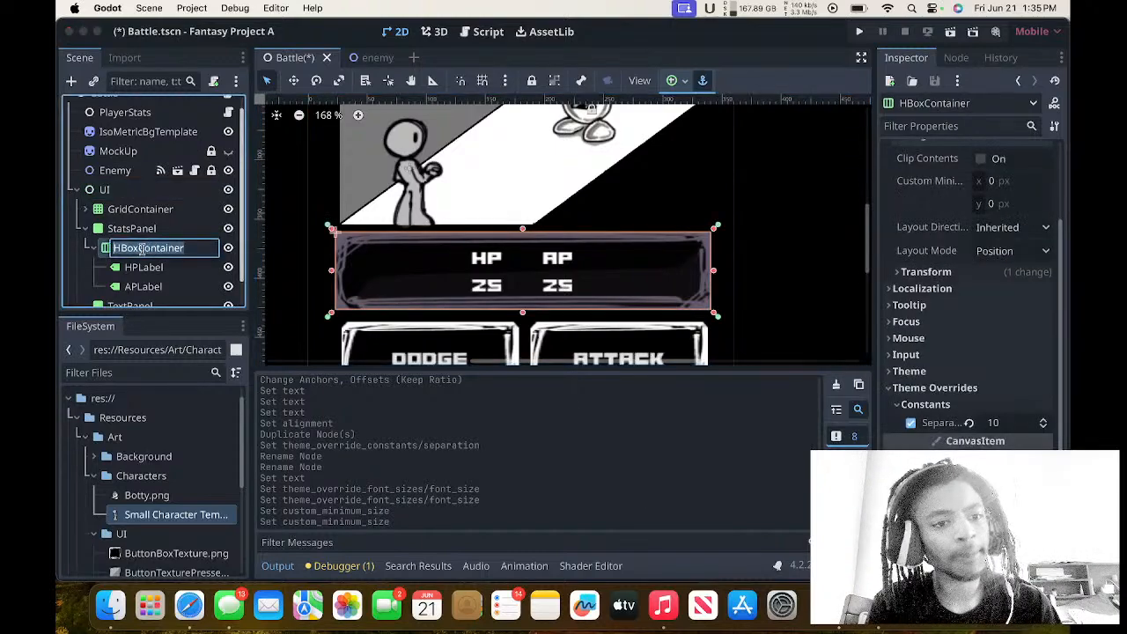
{"action": "left_click", "coordinate": [137, 250]}
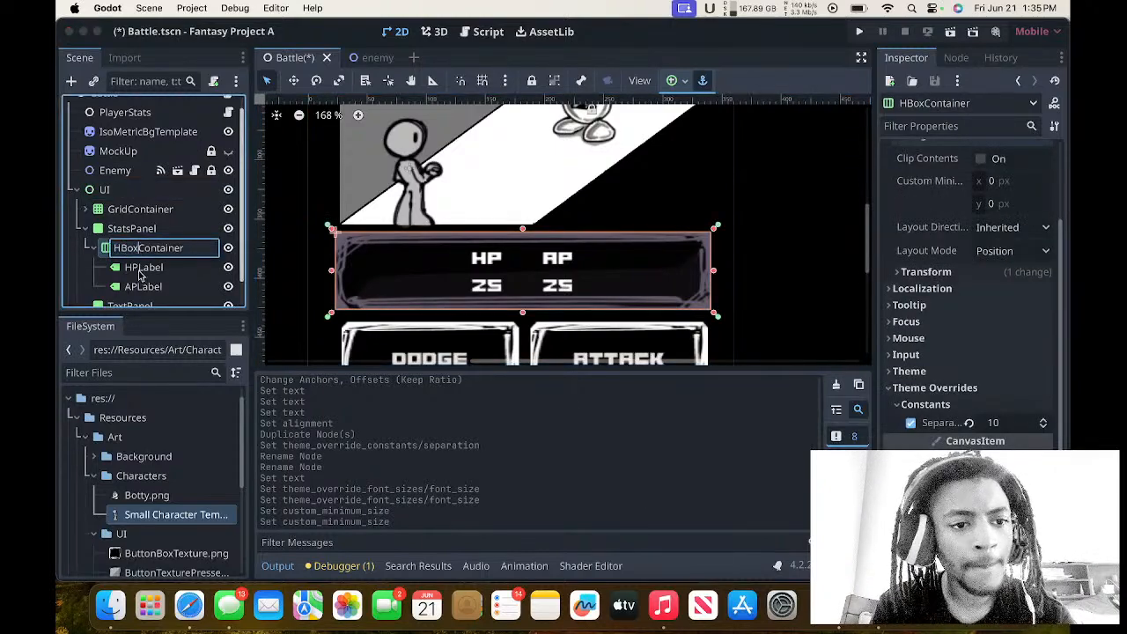
{"action": "key", "text": "BackSpace"}
{"action": "key", "text": "BackSpace"}
{"action": "key", "text": "BackSpace"}
{"action": "key", "text": "BackSpace"}
{"action": "type", "text": "Stats"}
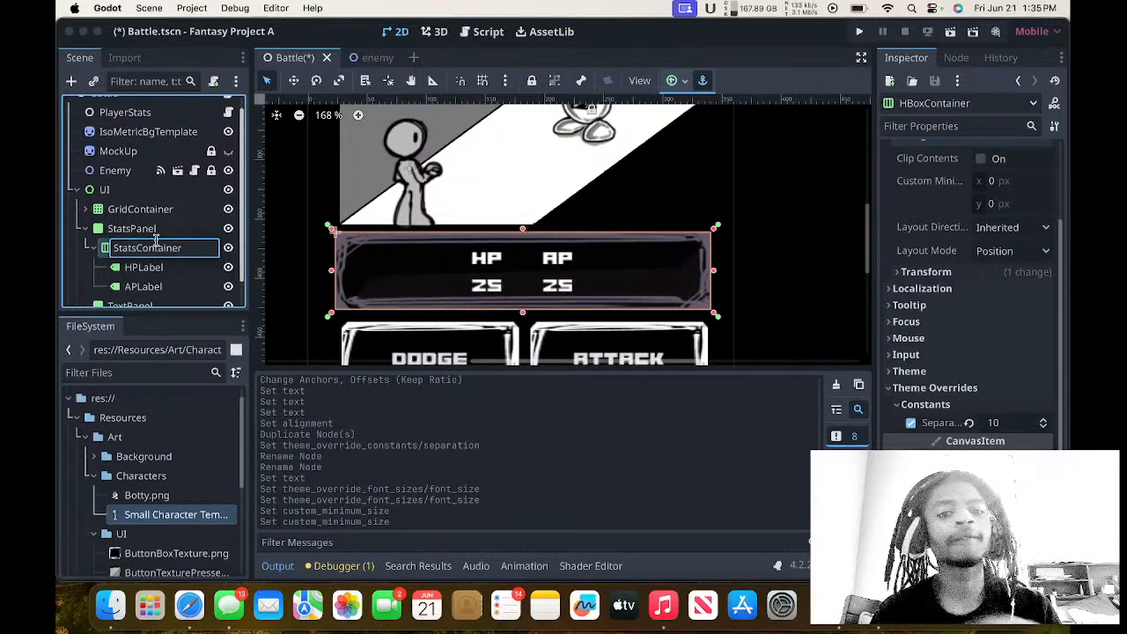
{"action": "scroll", "coordinate": [340, 185], "scroll_direction": "up", "scroll_amount": 4}
{"action": "scroll", "coordinate": [340, 185], "scroll_direction": "left", "scroll_amount": 4}
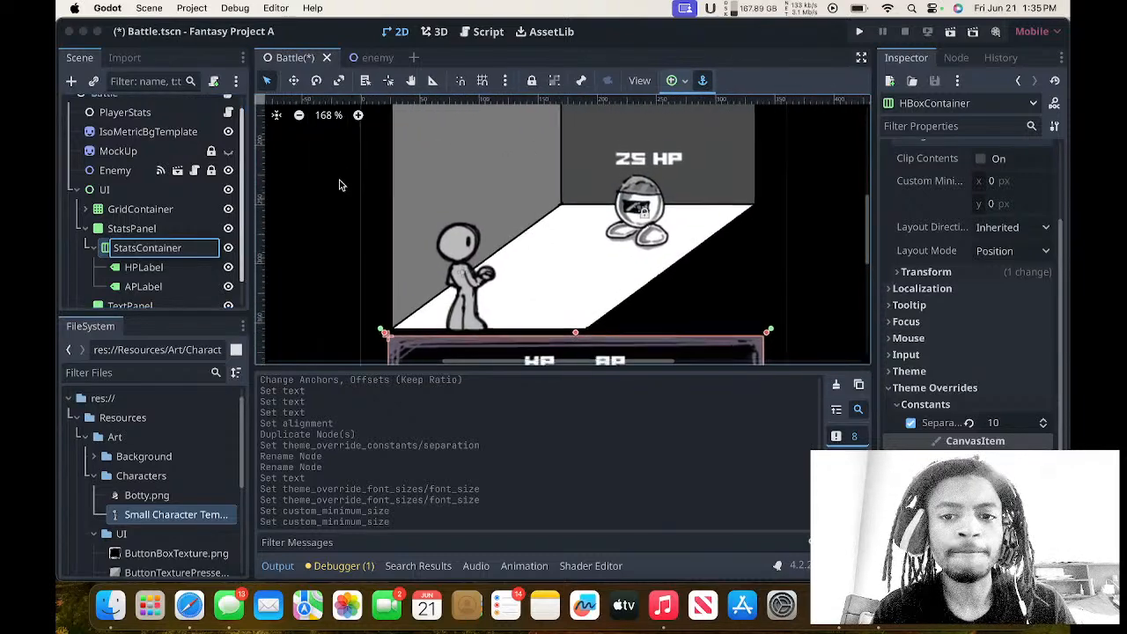
{"action": "scroll", "coordinate": [340, 185], "scroll_direction": "down", "scroll_amount": 2}
{"action": "left_click", "coordinate": [167, 218]}
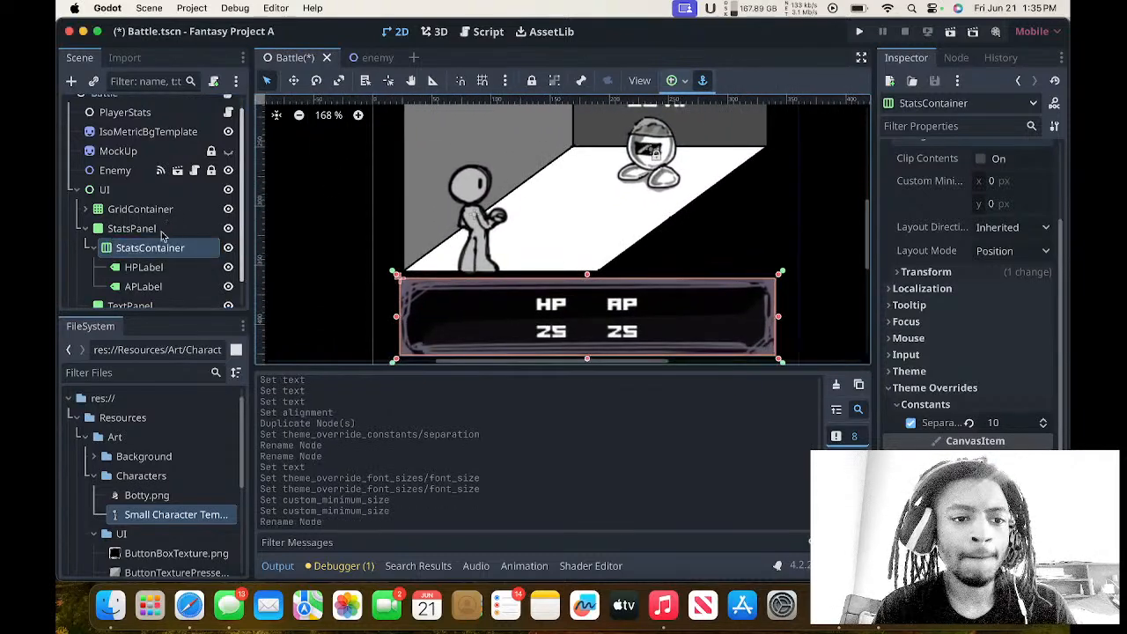
Attach a new GDScript named StatsPanel.gd to the StatsPanel node and delete its template functions.
{"action": "left_click", "coordinate": [161, 229]}
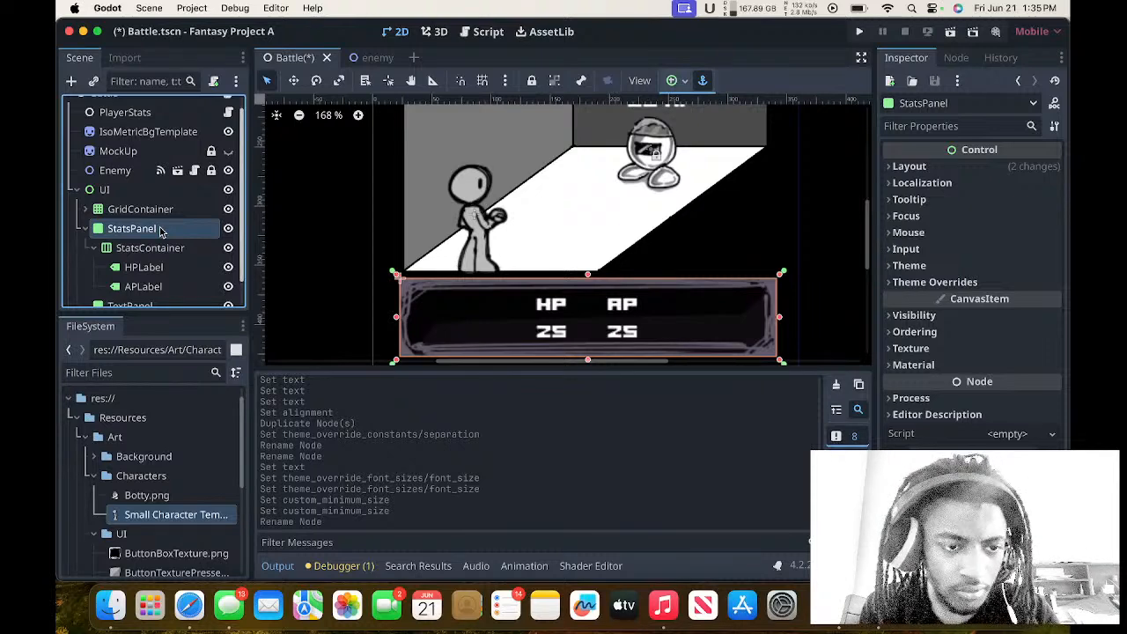
{"action": "right_click", "coordinate": [161, 232]}
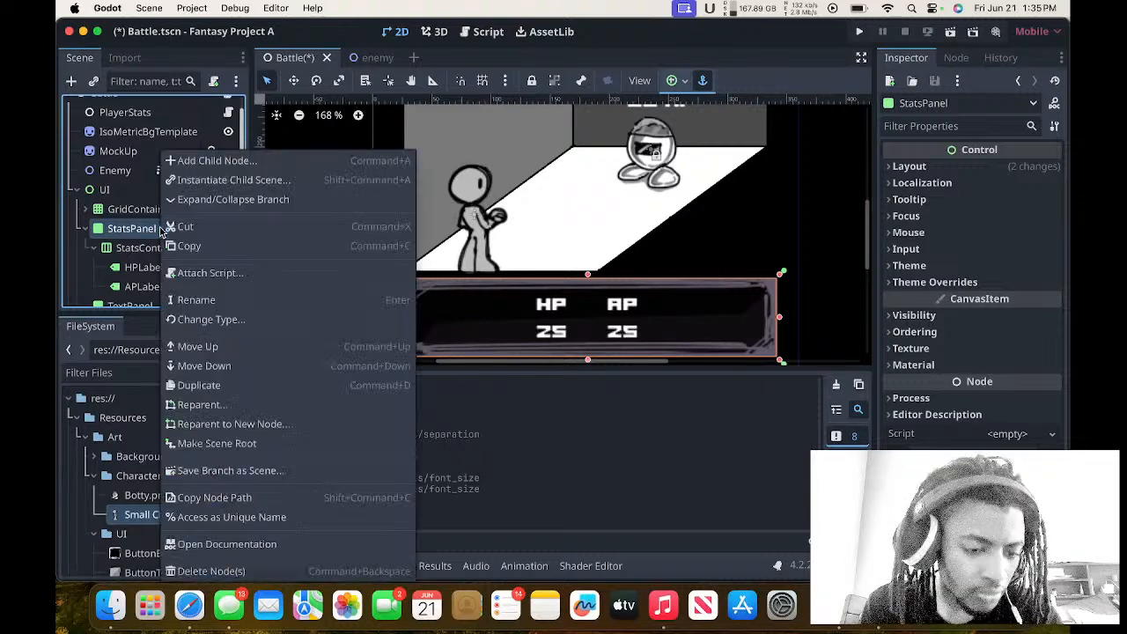
{"action": "left_click", "coordinate": [203, 273]}
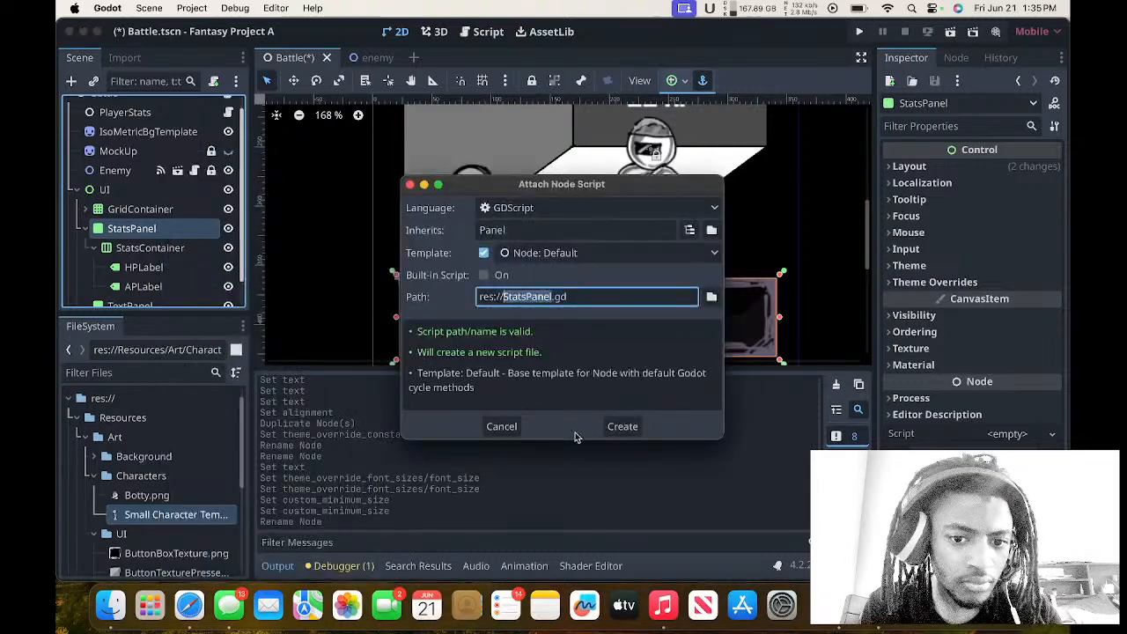
{"action": "left_click", "coordinate": [603, 427]}
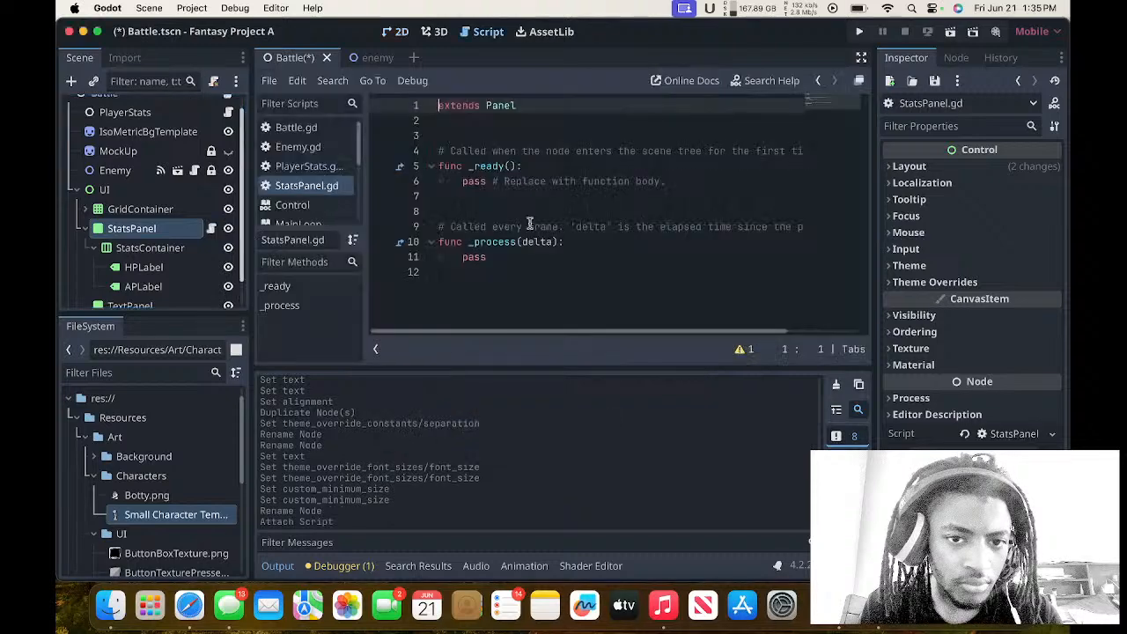
{"action": "left_click_drag", "start_coordinate": [528, 257], "coordinate": [359, 140]}
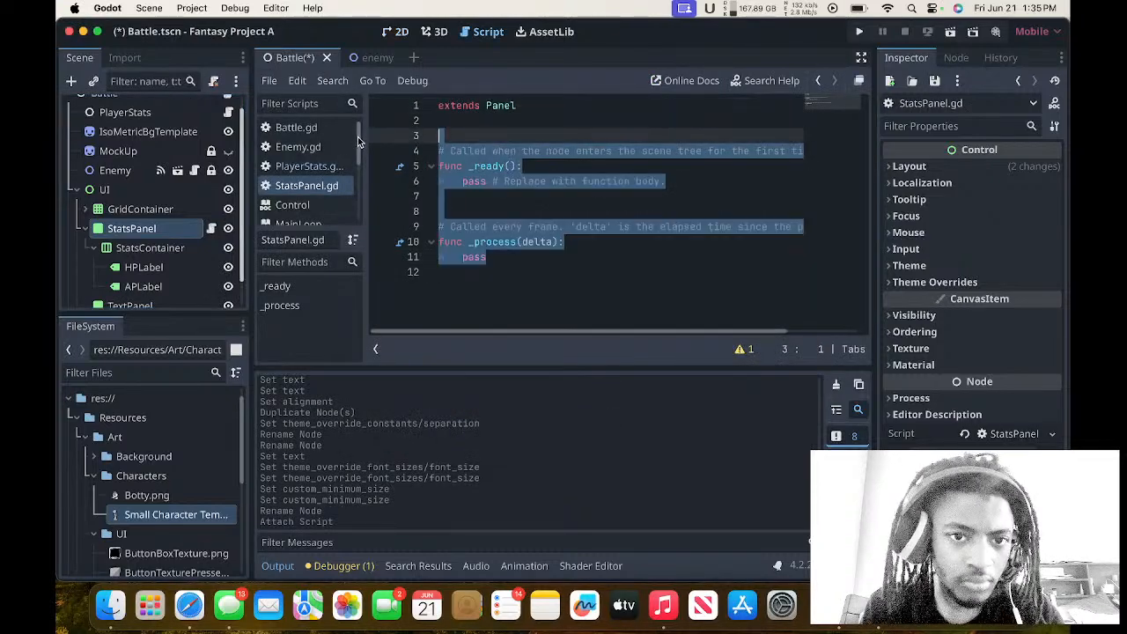
{"action": "key", "text": "BackSpace"}
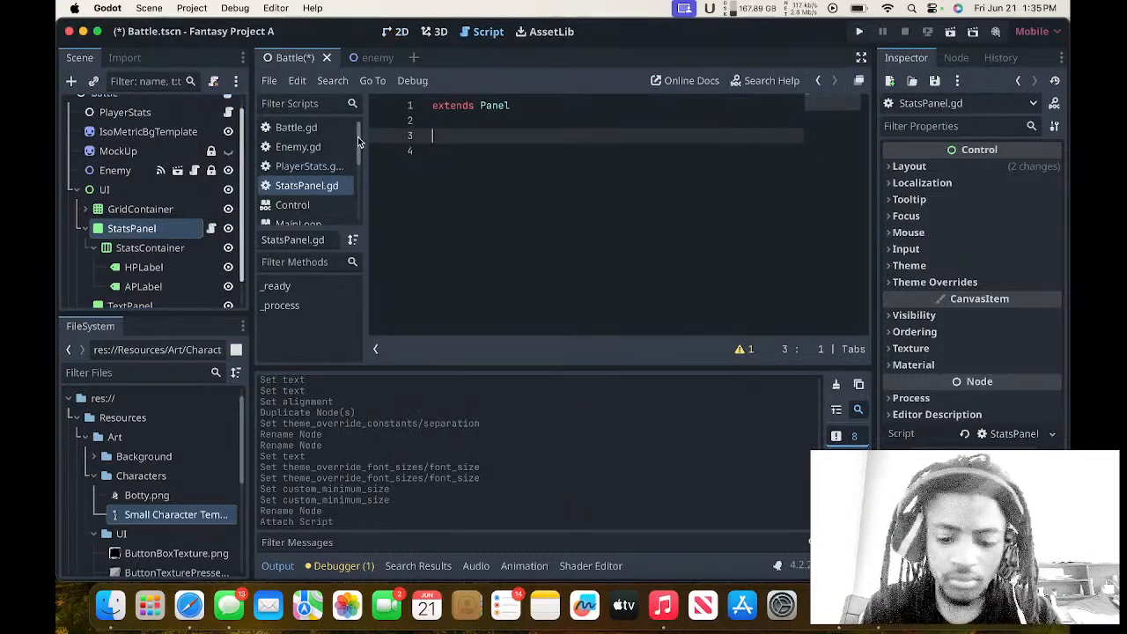
{"action": "type", "text": "onread"}
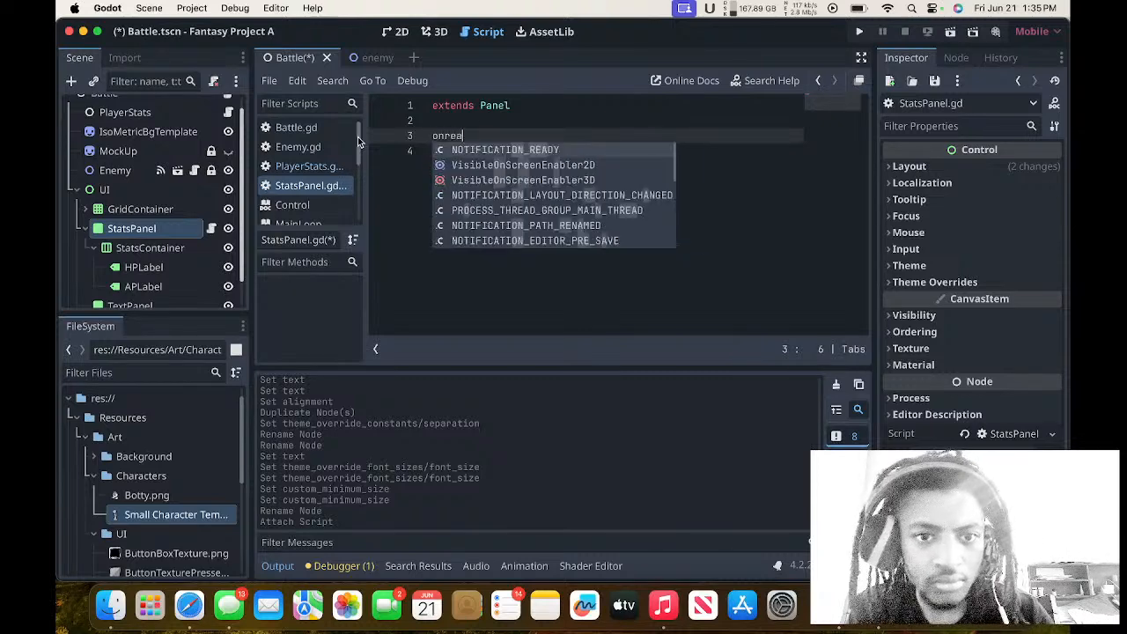
{"action": "key", "text": "BackSpace"}
{"action": "key", "text": "BackSpace"}
{"action": "key", "text": "BackSpace"}
{"action": "key", "text": "BackSpace"}
{"action": "key", "text": "BackSpace"}
{"action": "key", "text": "BackSpace"}
{"action": "key", "text": "BackSpace"}
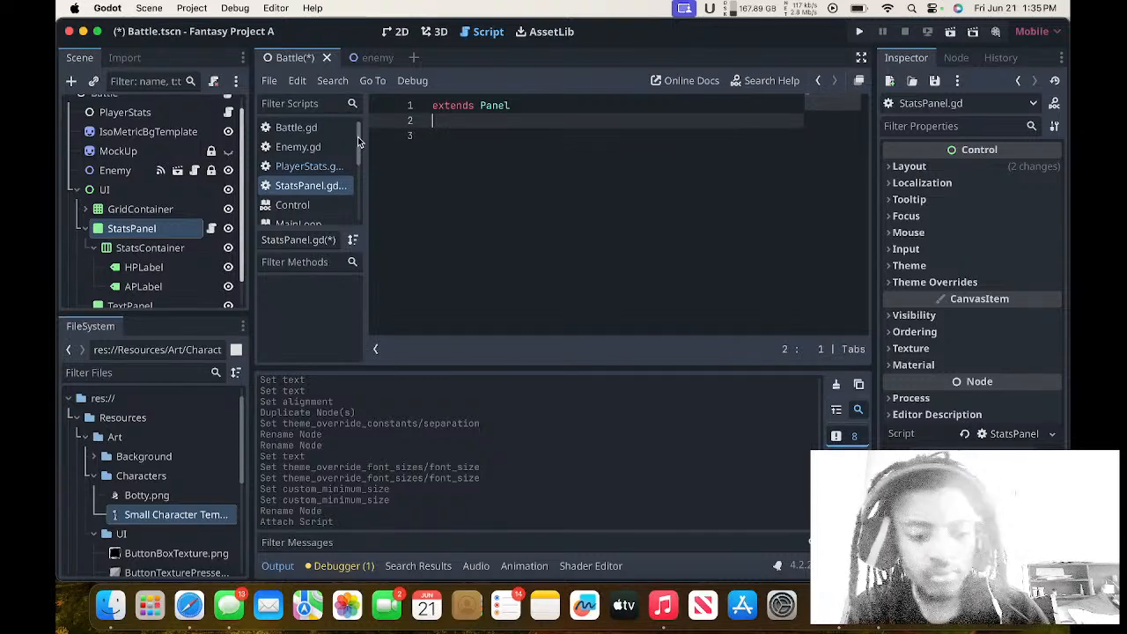
{"action": "type", "text": "@on"}
{"action": "key", "text": "BackSpace"}
{"action": "key", "text": "BackSpace"}
{"action": "key", "text": "BackSpace"}
{"action": "key", "text": "Return"}
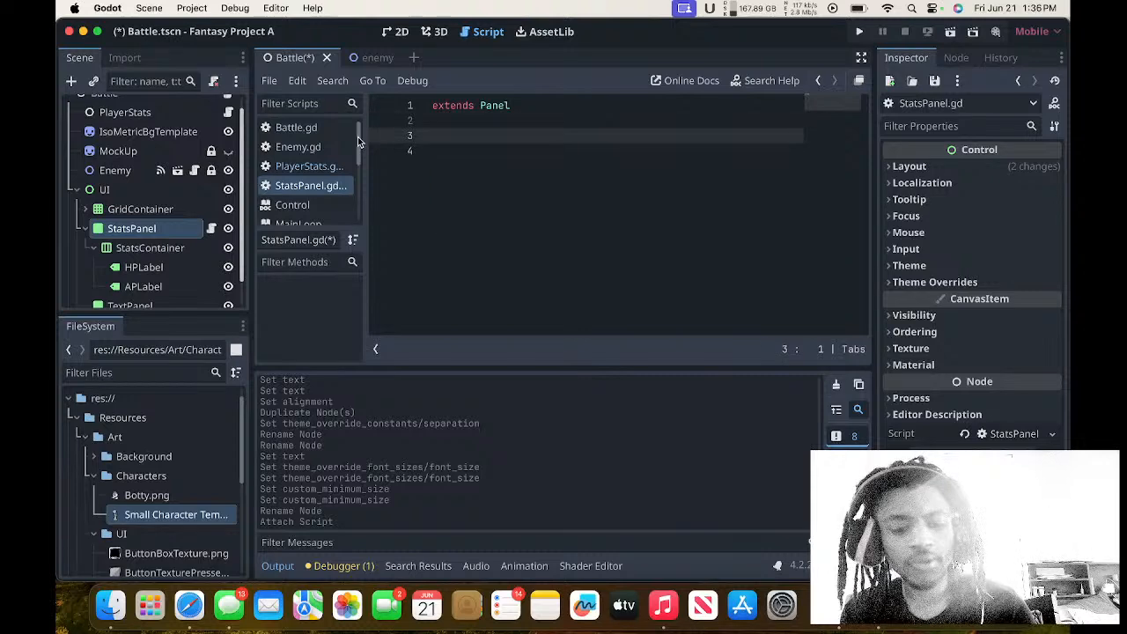
{"action": "type", "text": "@onready"}
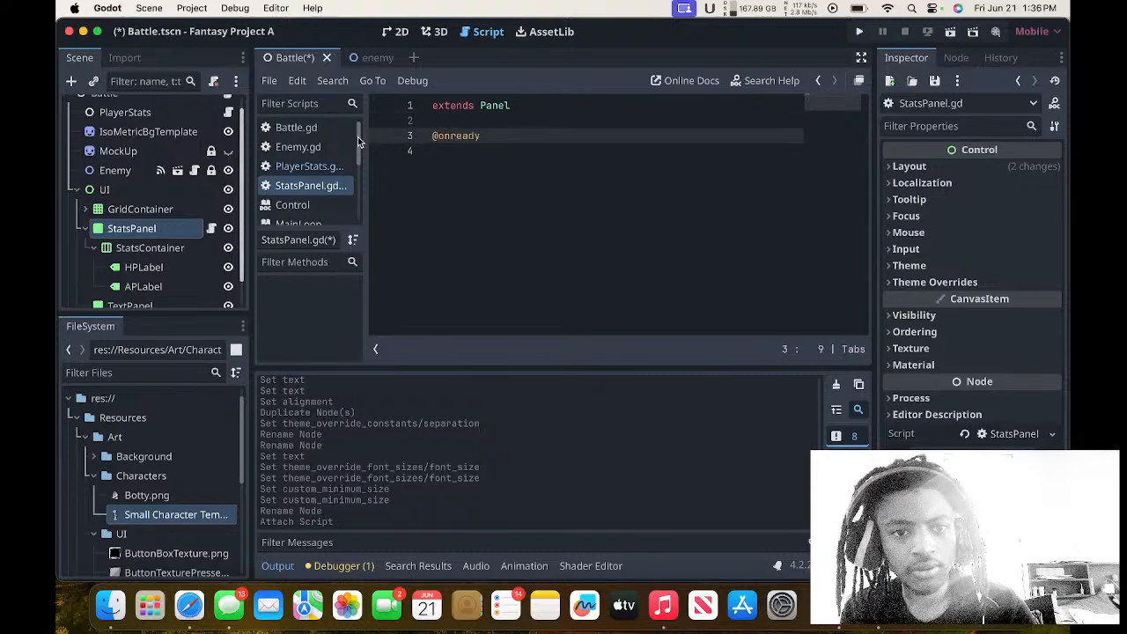
{"action": "key", "text": "ctrl+Right"}
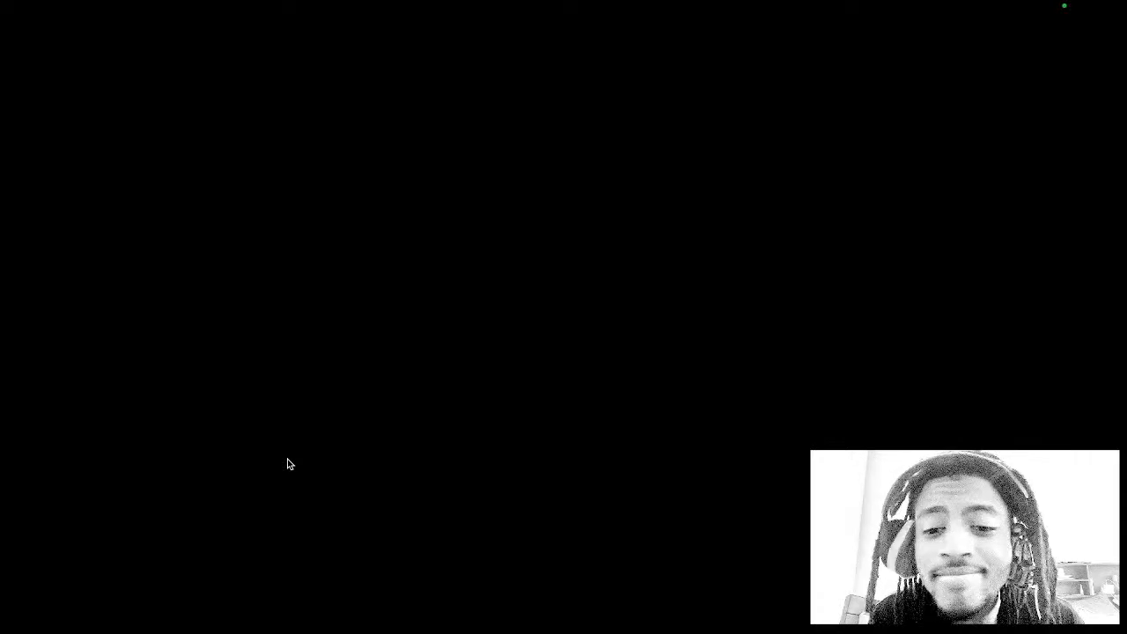
{"action": "key", "text": "ctrl+Up"}
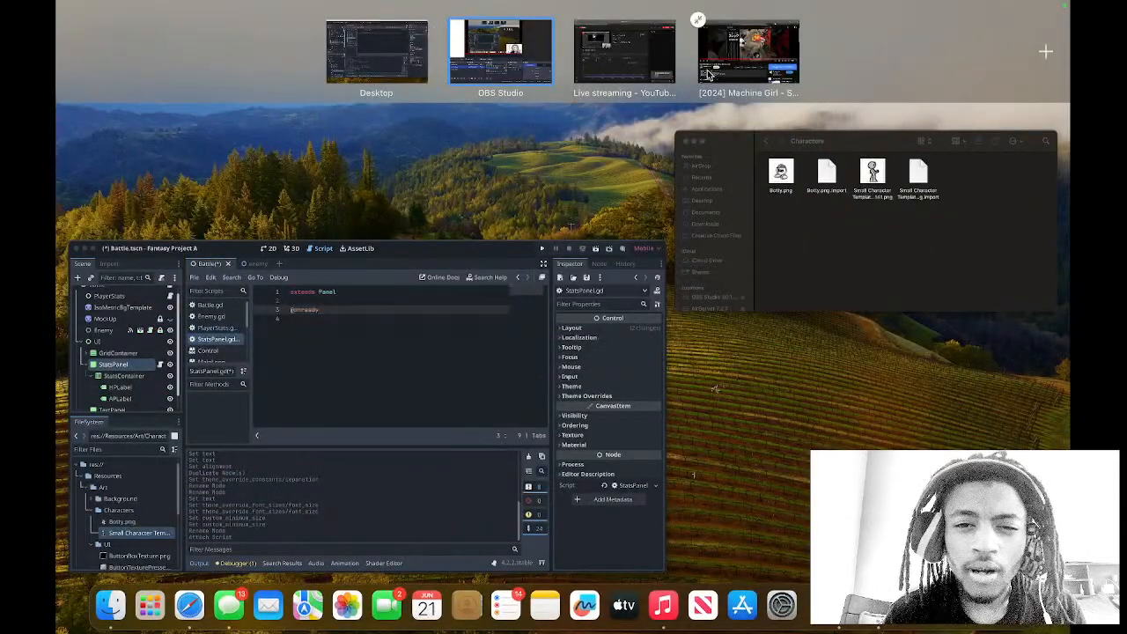
{"action": "left_click", "coordinate": [339, 455]}
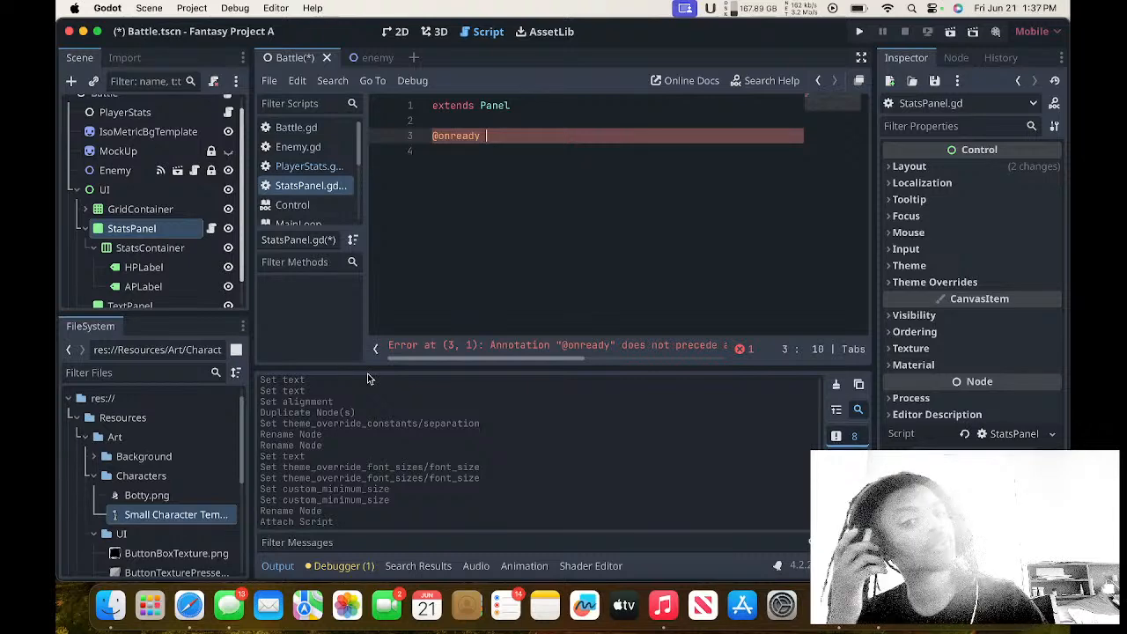
{"action": "type", "text": "var HP"}
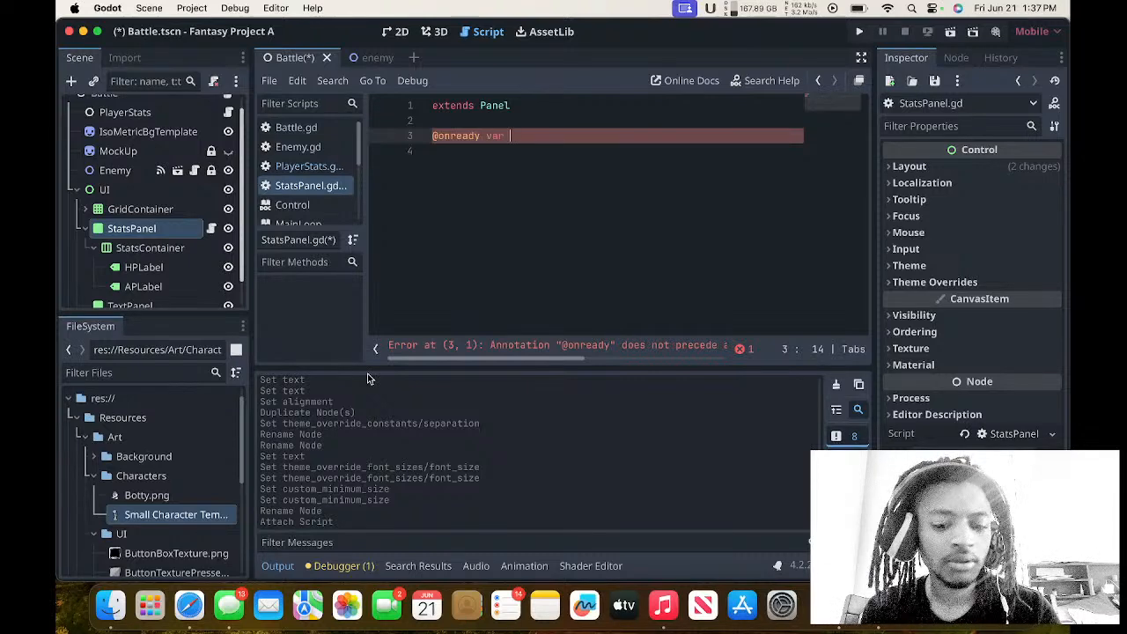
{"action": "type", "text": "Label"}
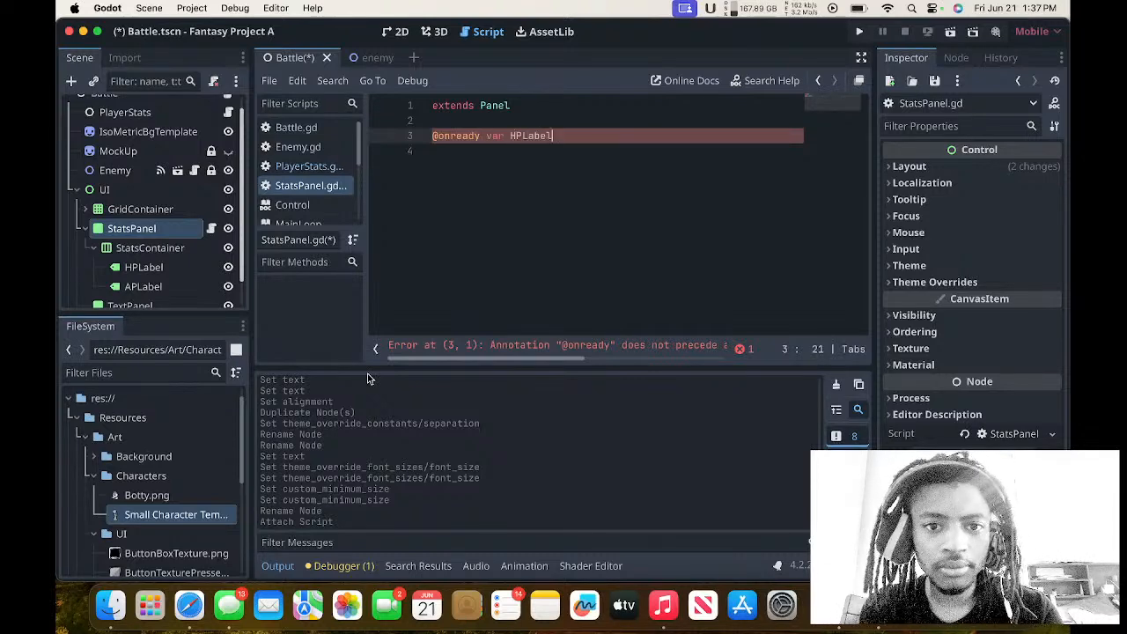
{"action": "key", "text": "BackSpace"}
{"action": "key", "text": "BackSpace"}
{"action": "key", "text": "BackSpace"}
{"action": "key", "text": "BackSpace"}
{"action": "key", "text": "BackSpace"}
{"action": "key", "text": "BackSpace"}
{"action": "key", "text": "BackSpace"}
{"action": "type", "text": "hp"}
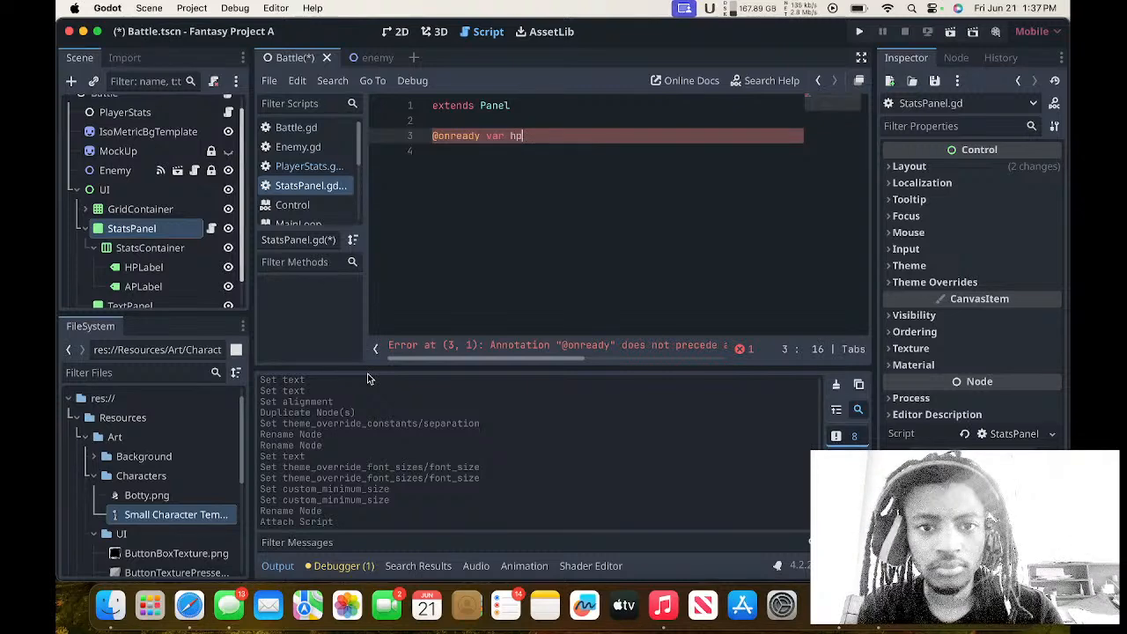
{"action": "type", "text": "Label = "}
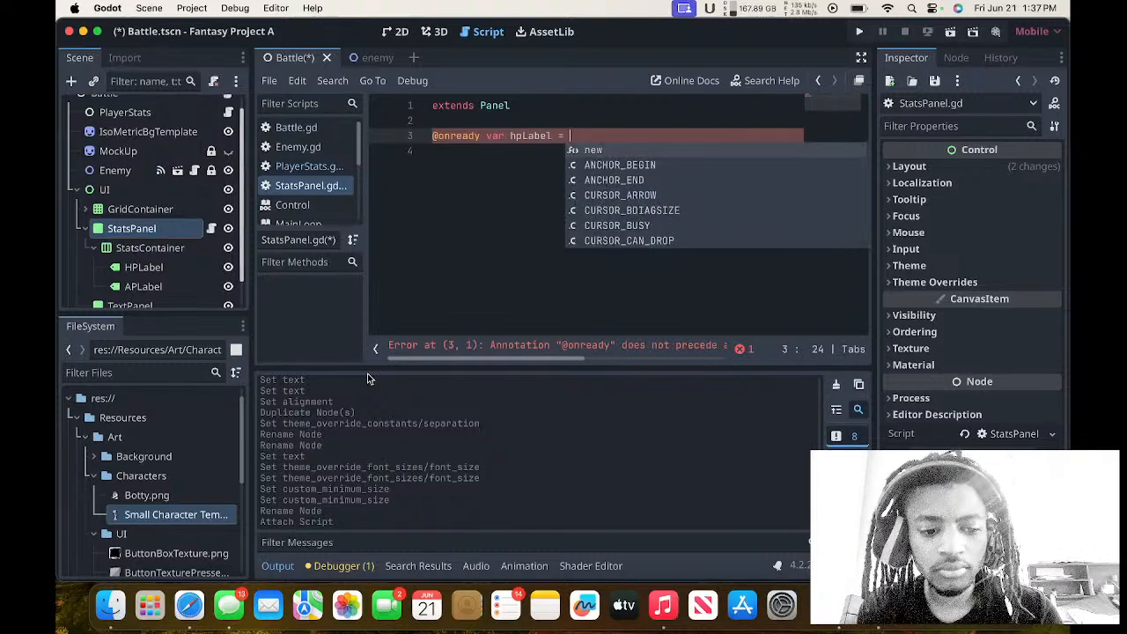
{"action": "type", "text": "$S"}
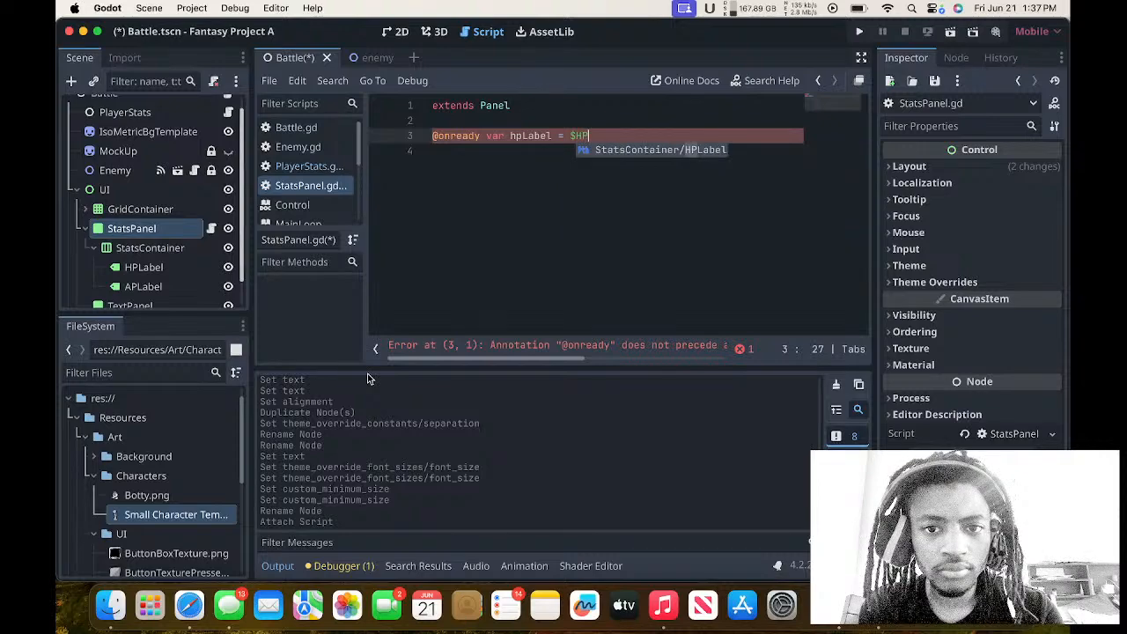
{"action": "key", "text": "Return"}
{"action": "key", "text": "Return"}
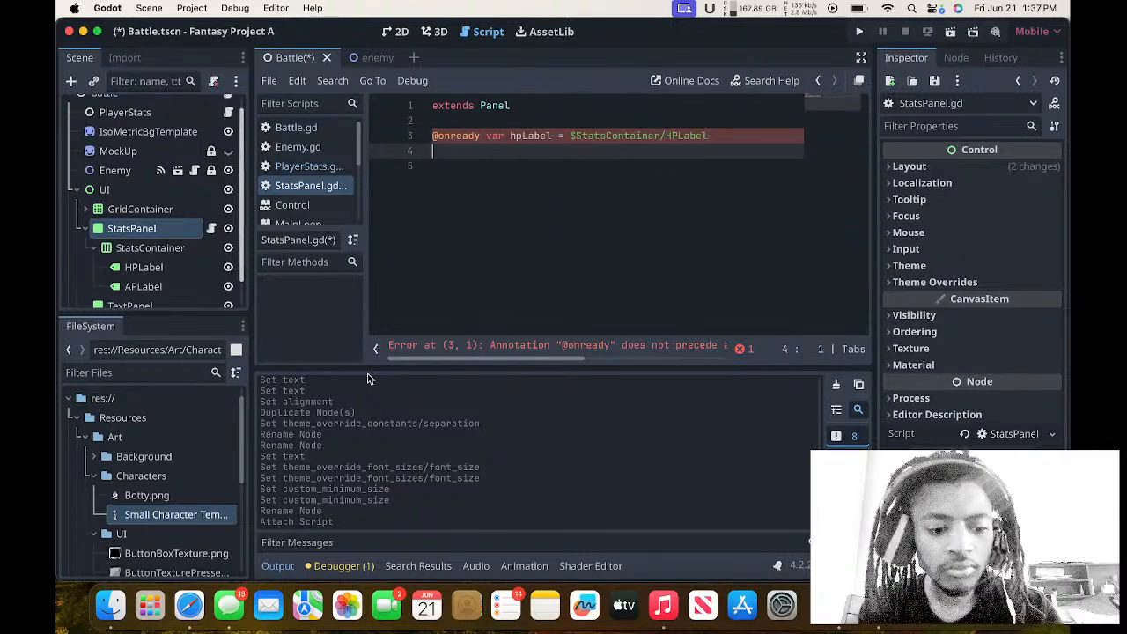
{"action": "type", "text": "@onr"}
{"action": "key", "text": "Return"}
{"action": "type", "text": "var"}
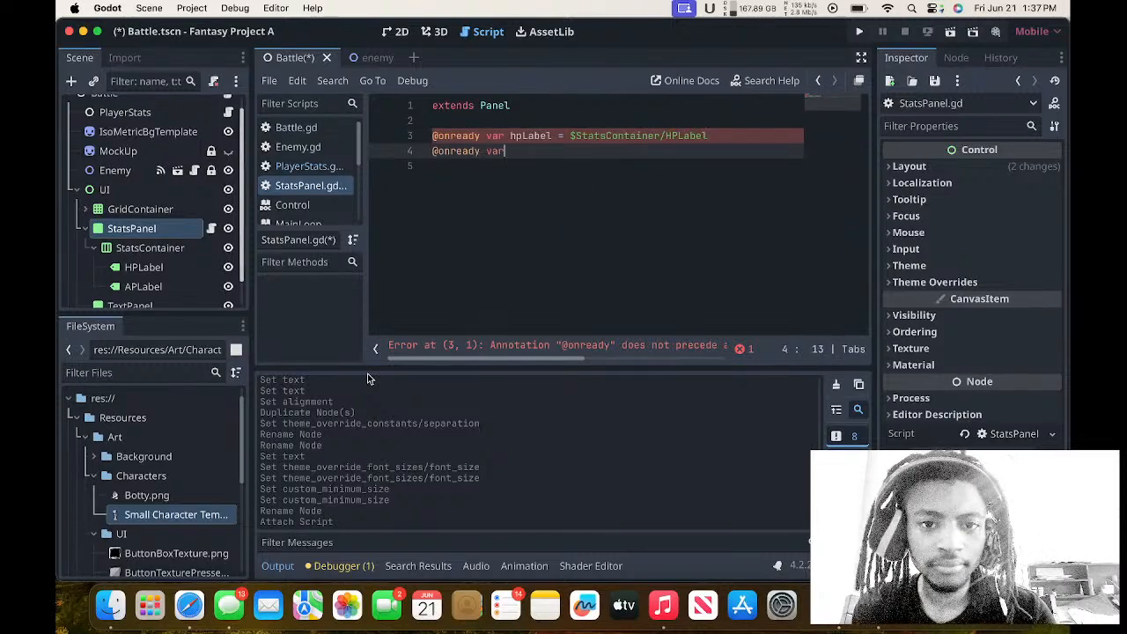
{"action": "type", "text": " apLabel = "}
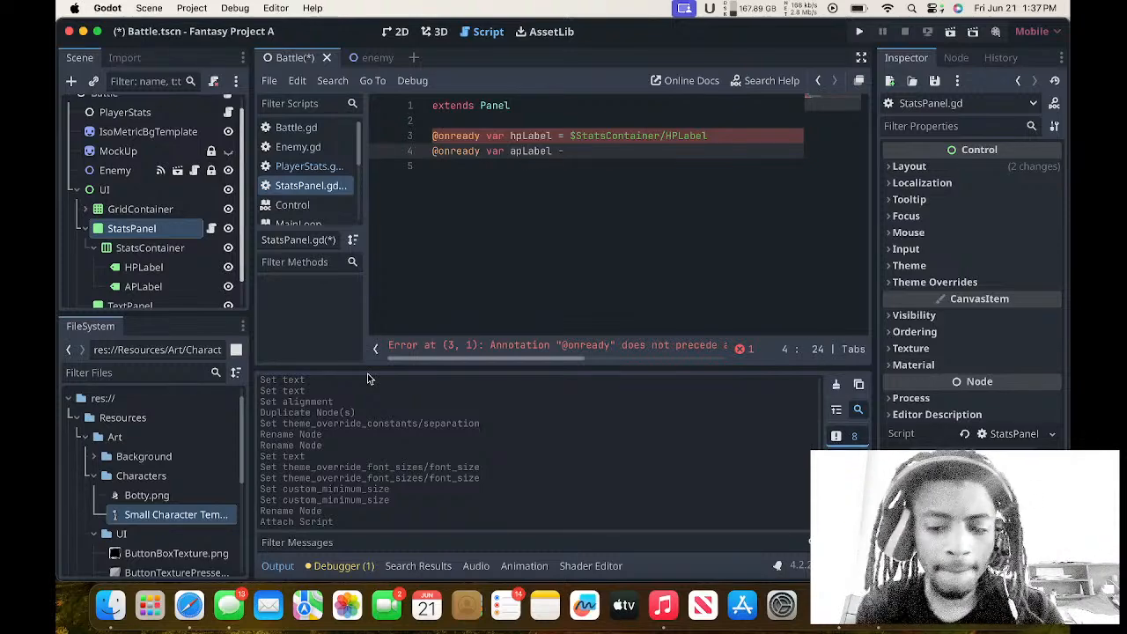
{"action": "type", "text": "$"}
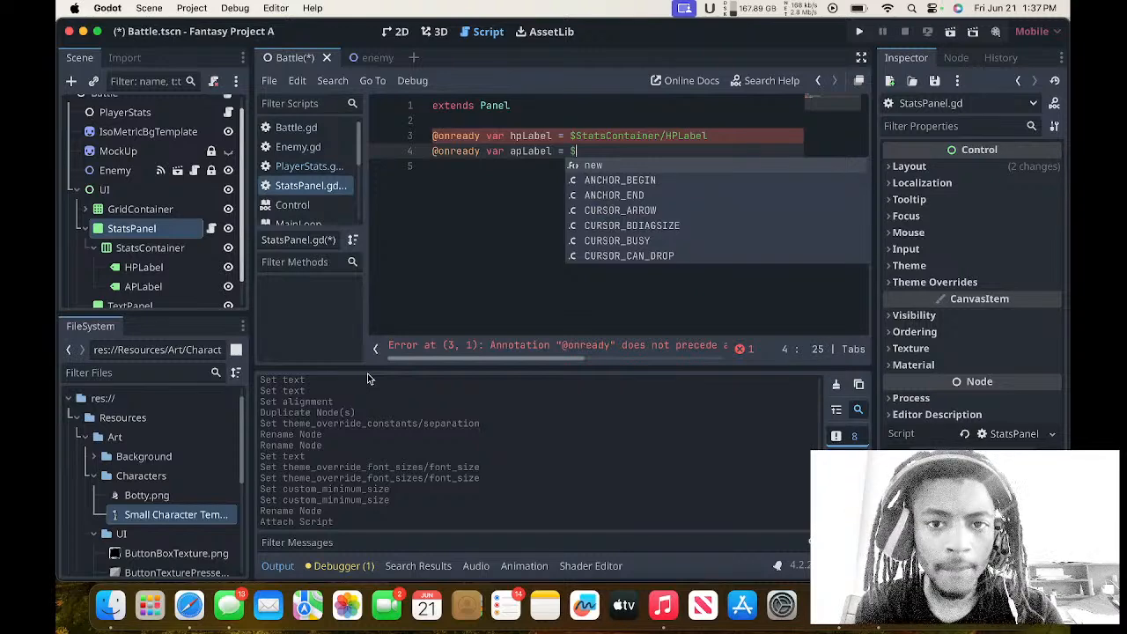
{"action": "type", "text": "AP"}
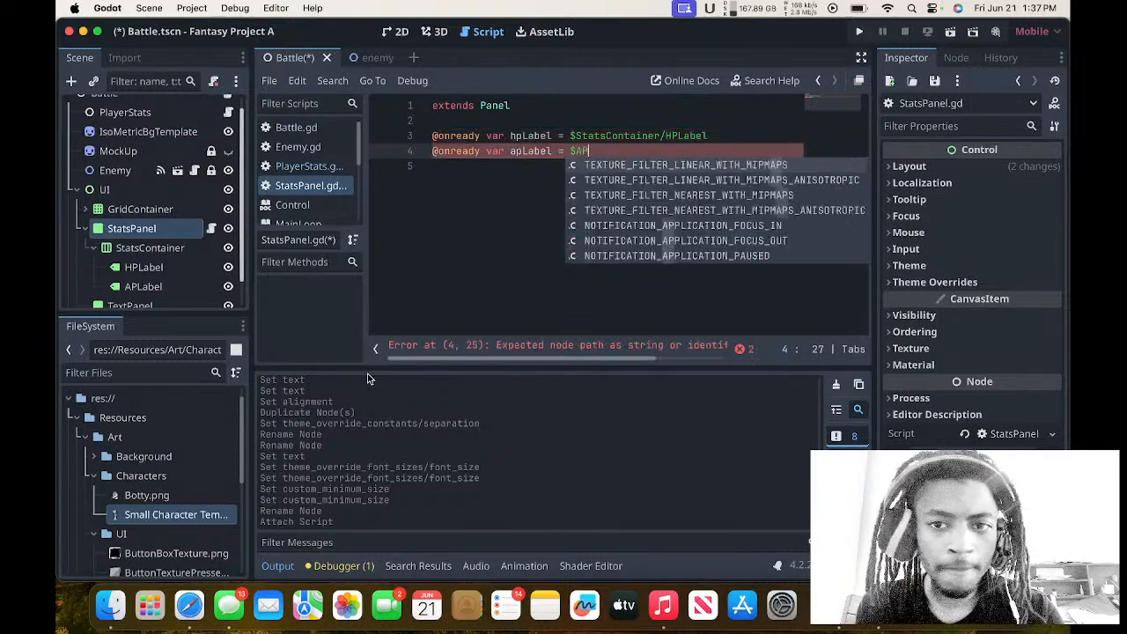
{"action": "key", "text": "Return"}
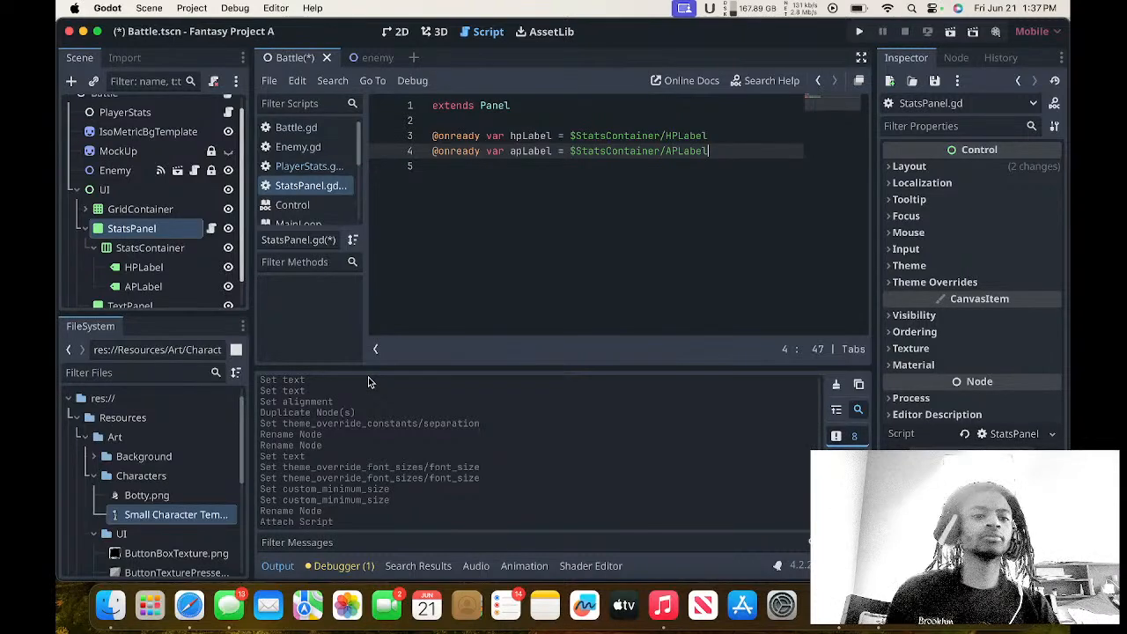
Examine the stats panel in the 2D view by comparing its HPLabel and APLabel nodes.
{"action": "left_click", "coordinate": [398, 32]}
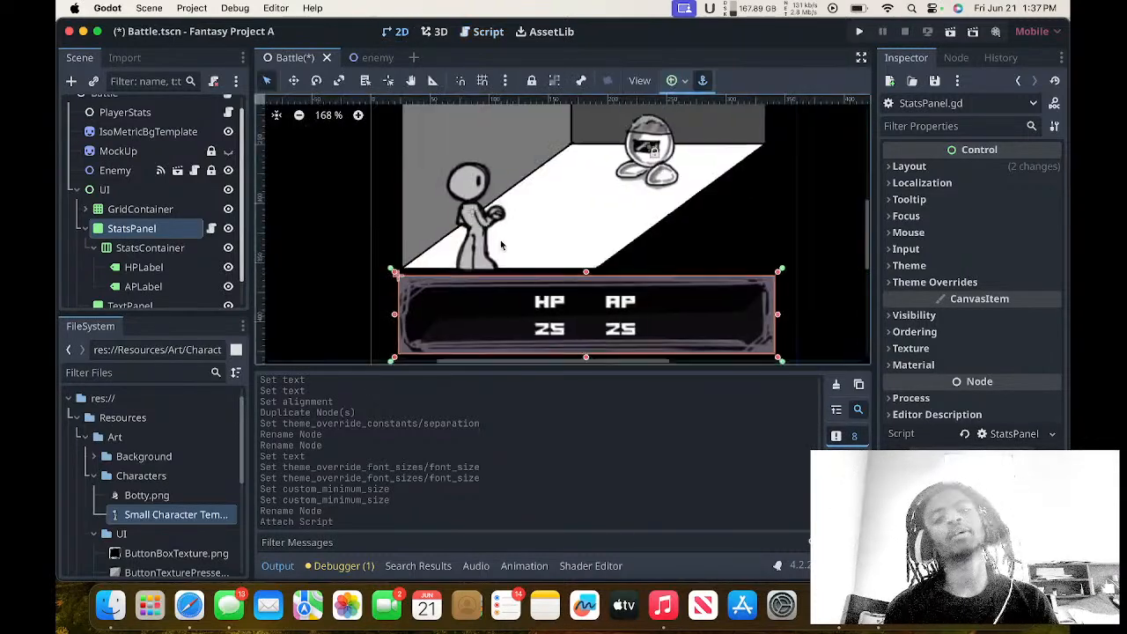
{"action": "scroll", "coordinate": [501, 245], "scroll_direction": "down", "scroll_amount": 1}
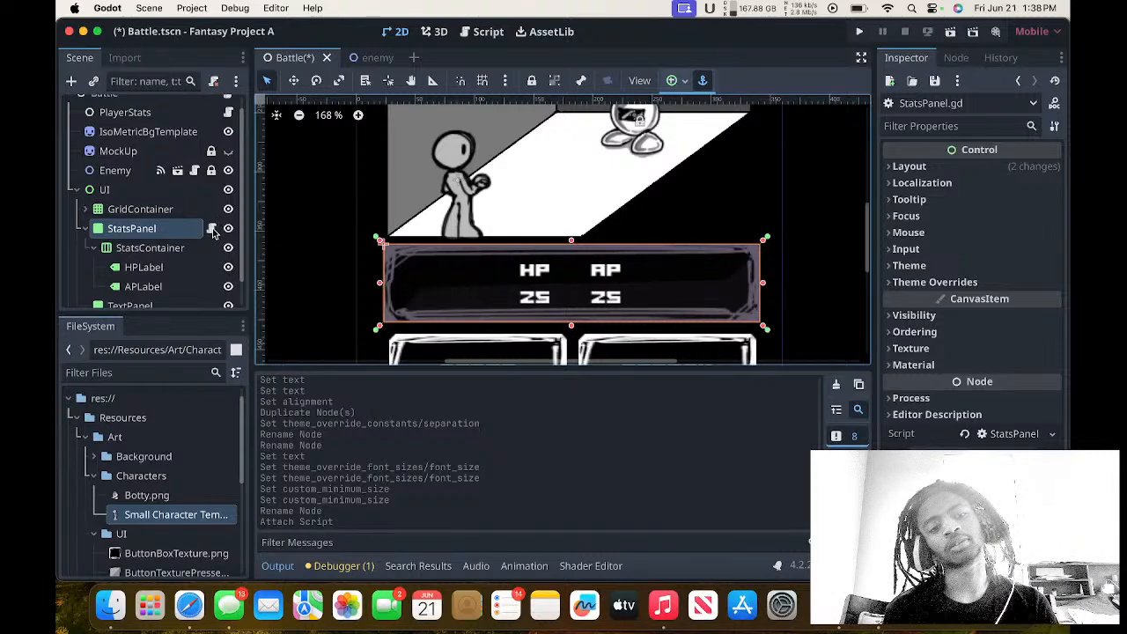
{"action": "scroll", "coordinate": [173, 270], "scroll_direction": "down", "scroll_amount": 2}
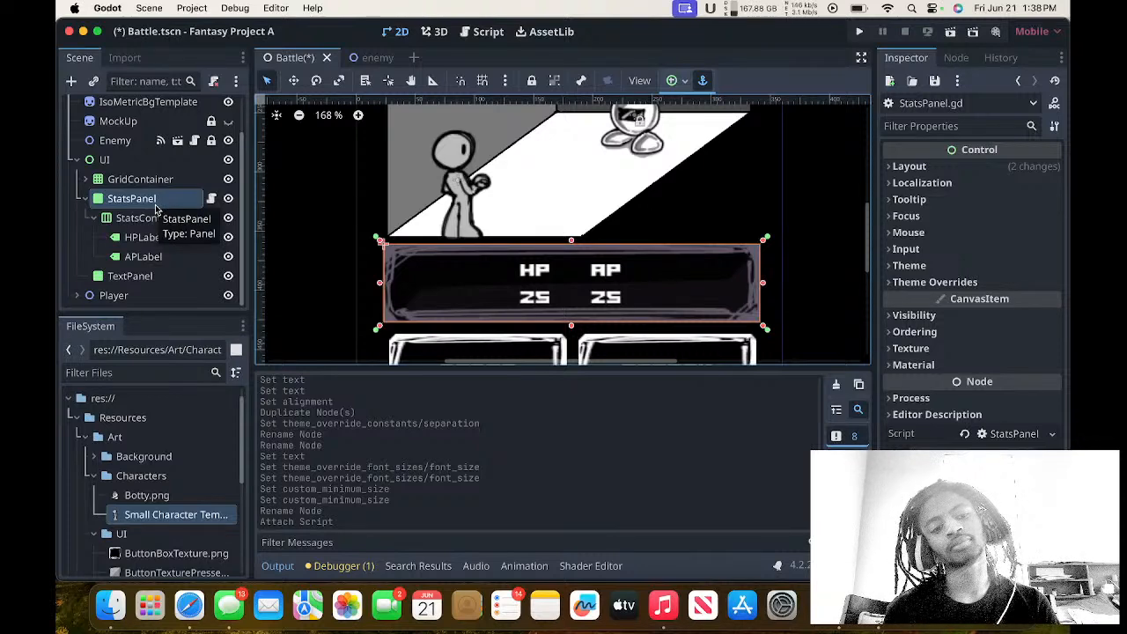
{"action": "left_click", "coordinate": [140, 237]}
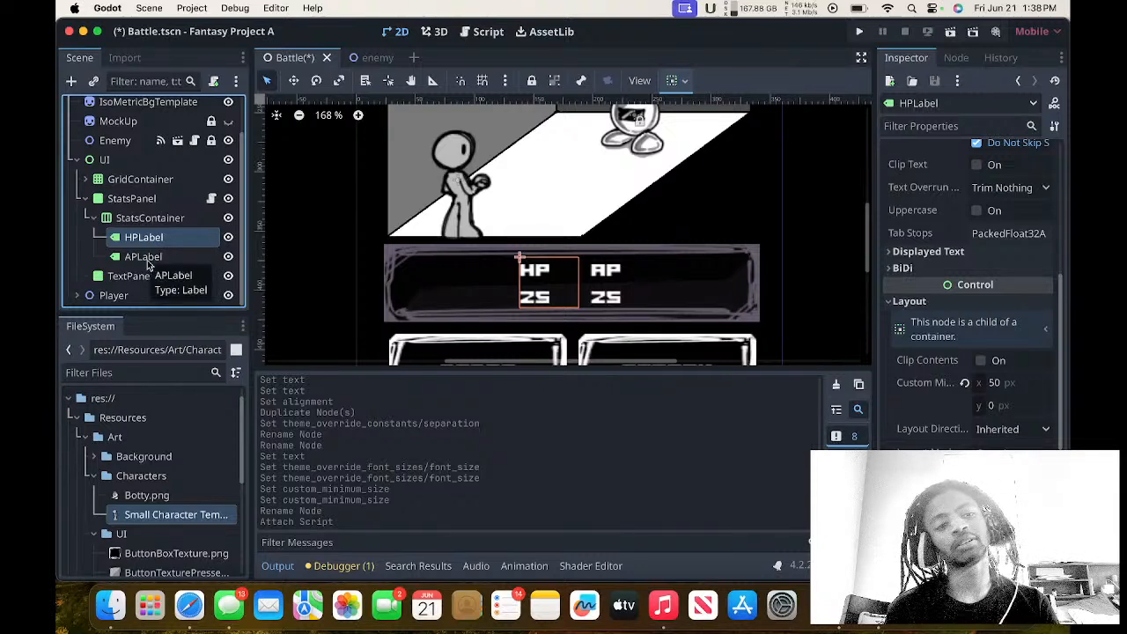
{"action": "left_click", "coordinate": [147, 257]}
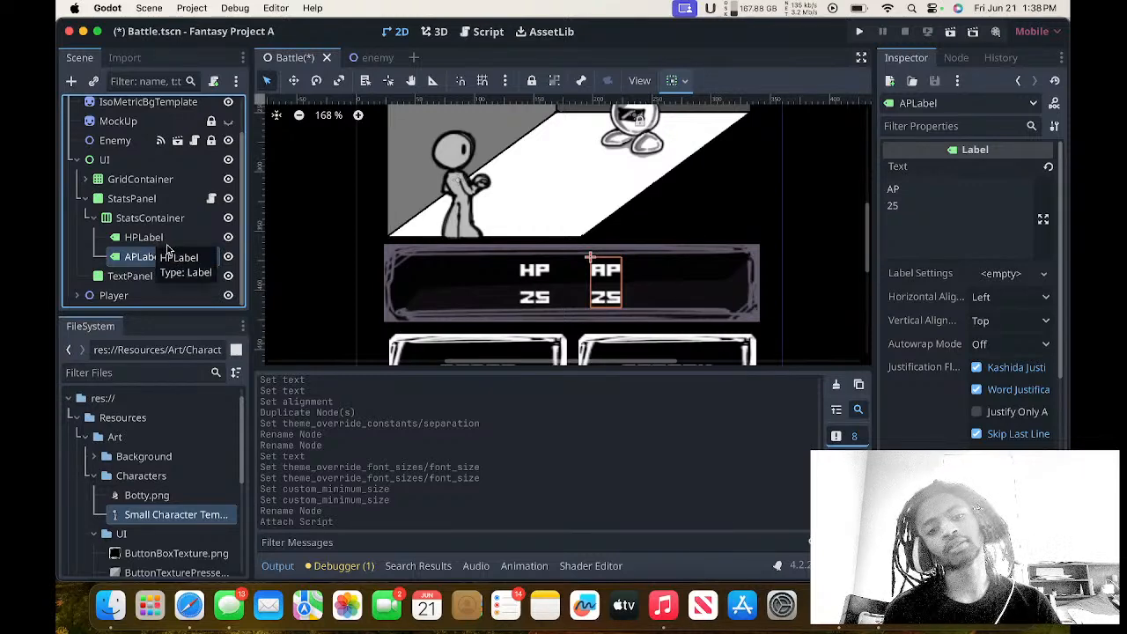
{"action": "left_click", "coordinate": [167, 238]}
{"action": "left_click", "coordinate": [167, 256]}
{"action": "left_click", "coordinate": [168, 237]}
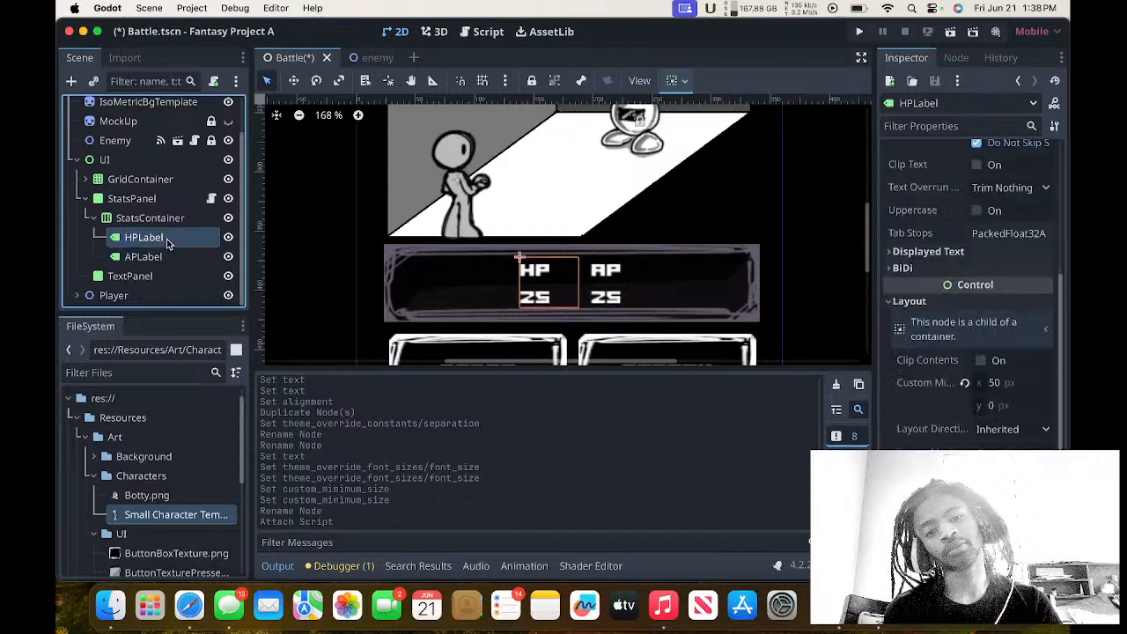
Set the number in the APLabel text to 5, keeping AP on the first line.
{"action": "left_click", "coordinate": [169, 256]}
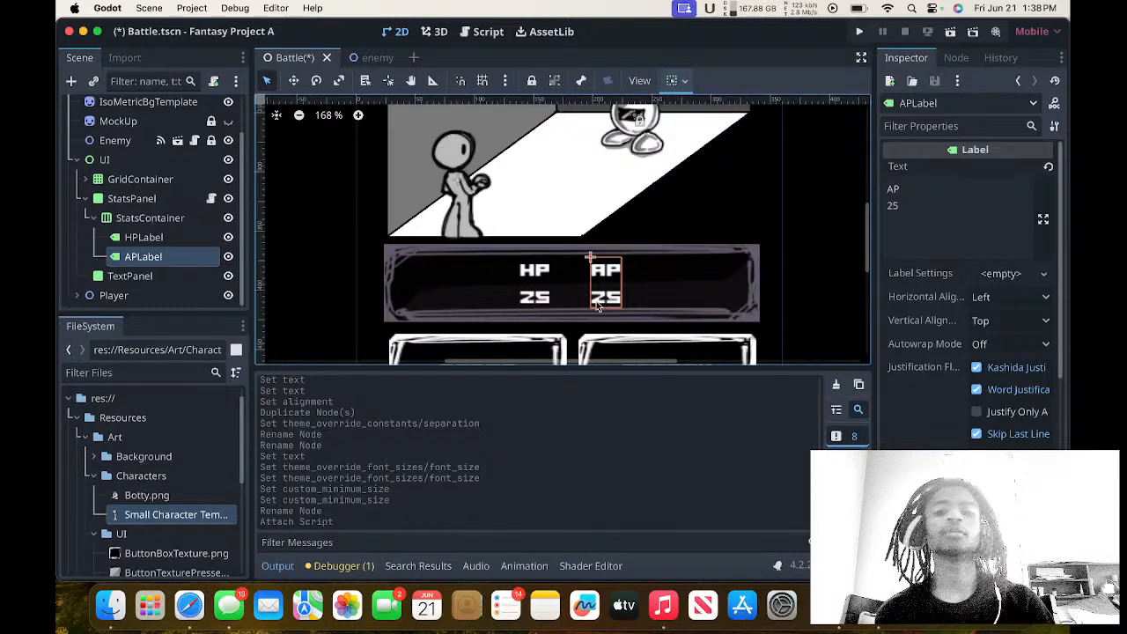
{"action": "left_click", "coordinate": [915, 215]}
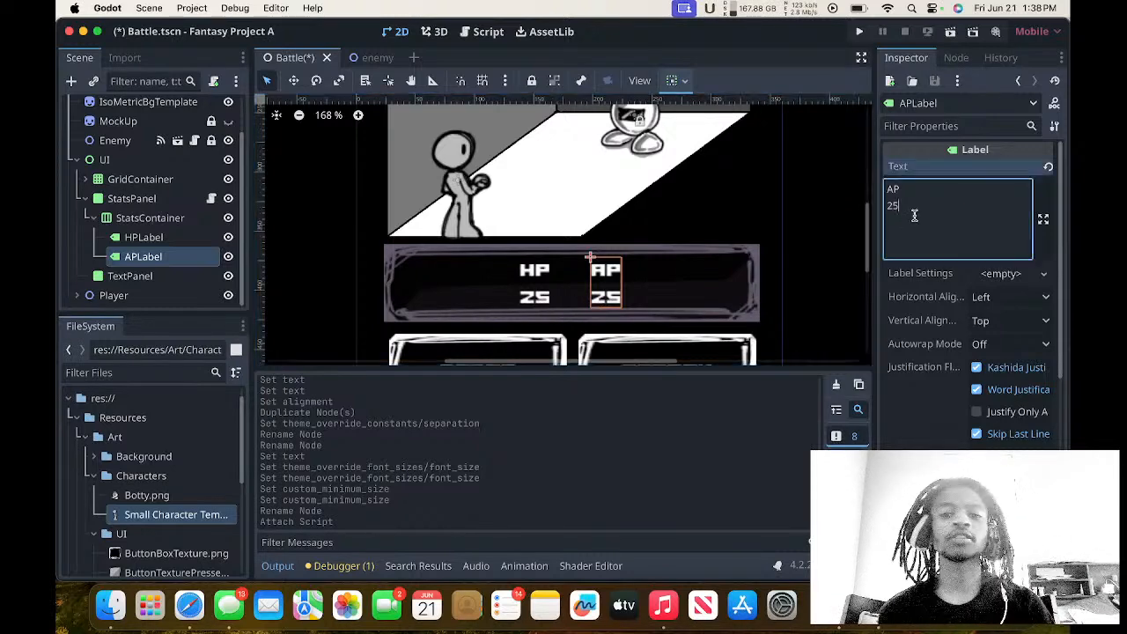
{"action": "key", "text": "BackSpace"}
{"action": "key", "text": "BackSpace"}
{"action": "type", "text": "5"}
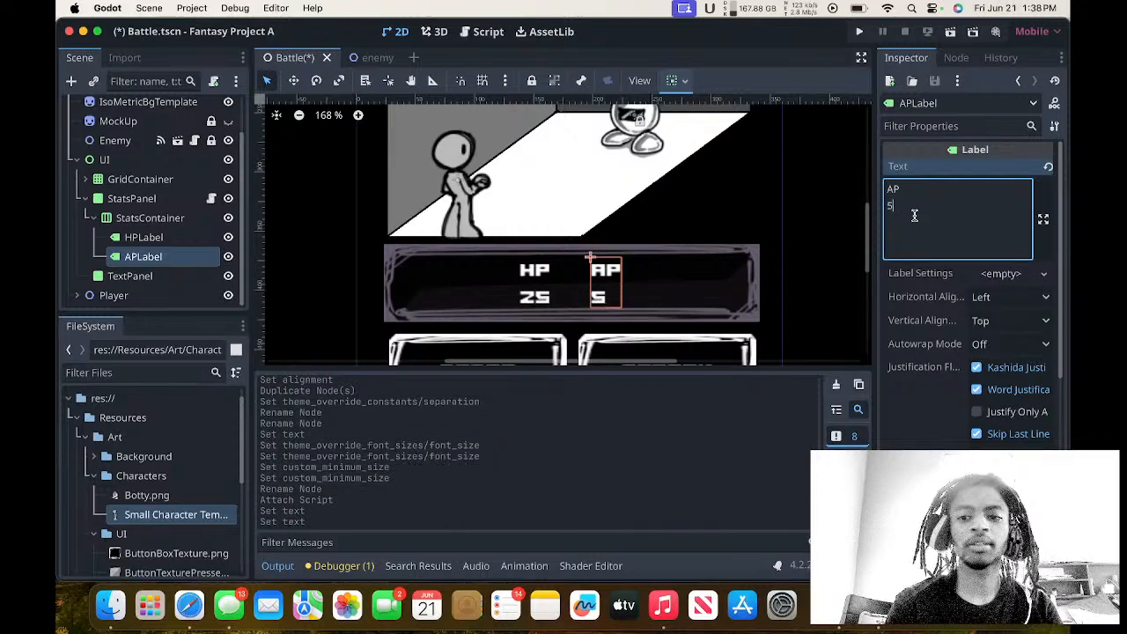
{"action": "left_click", "coordinate": [802, 212]}
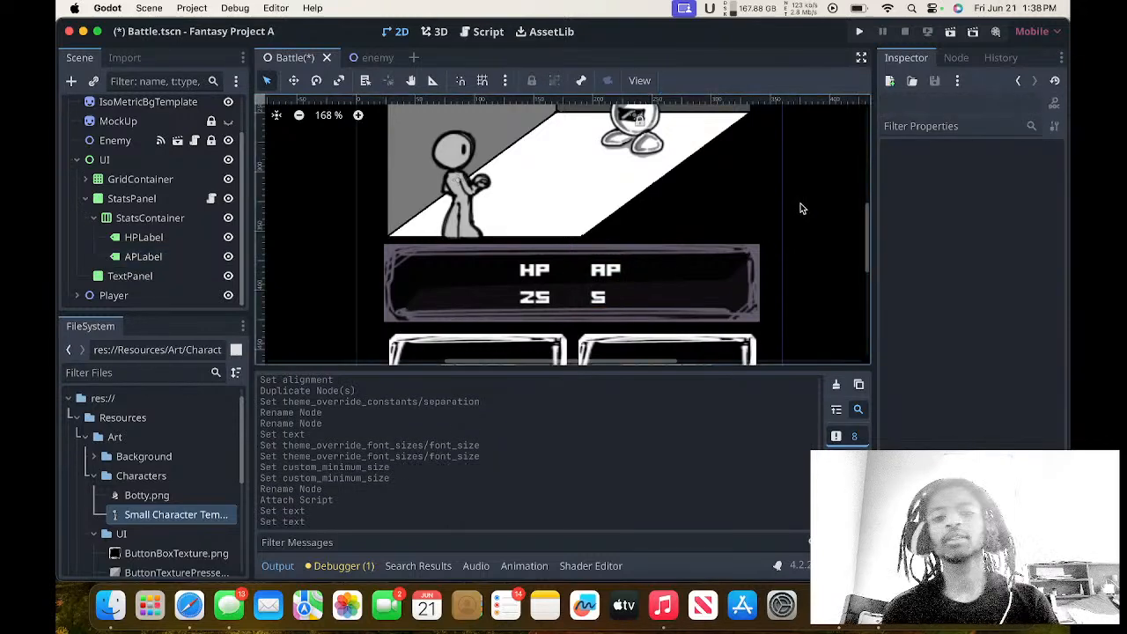
Examine how the StatsPanel, StatsContainer, HPLabel and APLabel nodes are nested and placed in the battle UI.
{"action": "left_click", "coordinate": [529, 275]}
{"action": "left_click", "coordinate": [604, 284]}
{"action": "scroll", "coordinate": [564, 245], "scroll_direction": "up", "scroll_amount": 2}
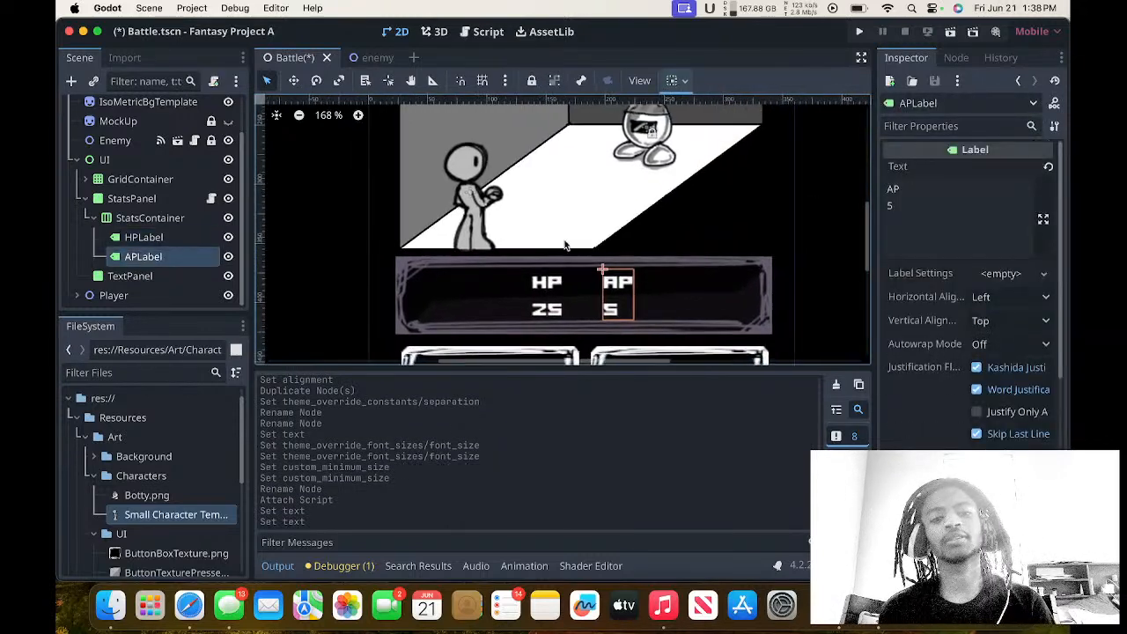
{"action": "left_click", "coordinate": [170, 242]}
{"action": "left_click", "coordinate": [171, 253]}
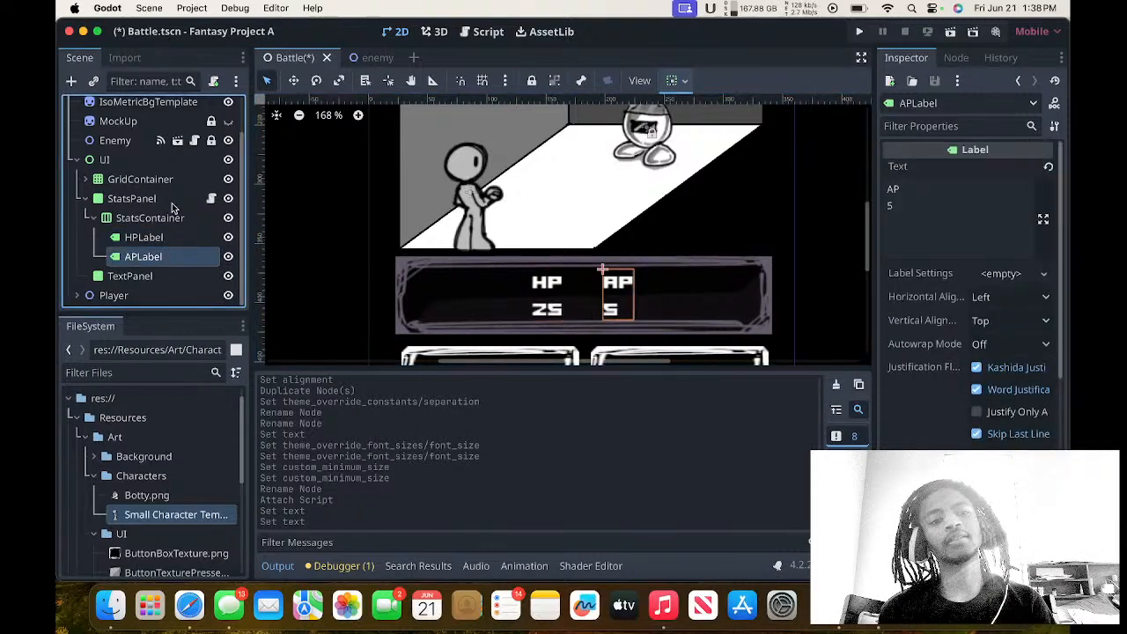
{"action": "left_click", "coordinate": [174, 199]}
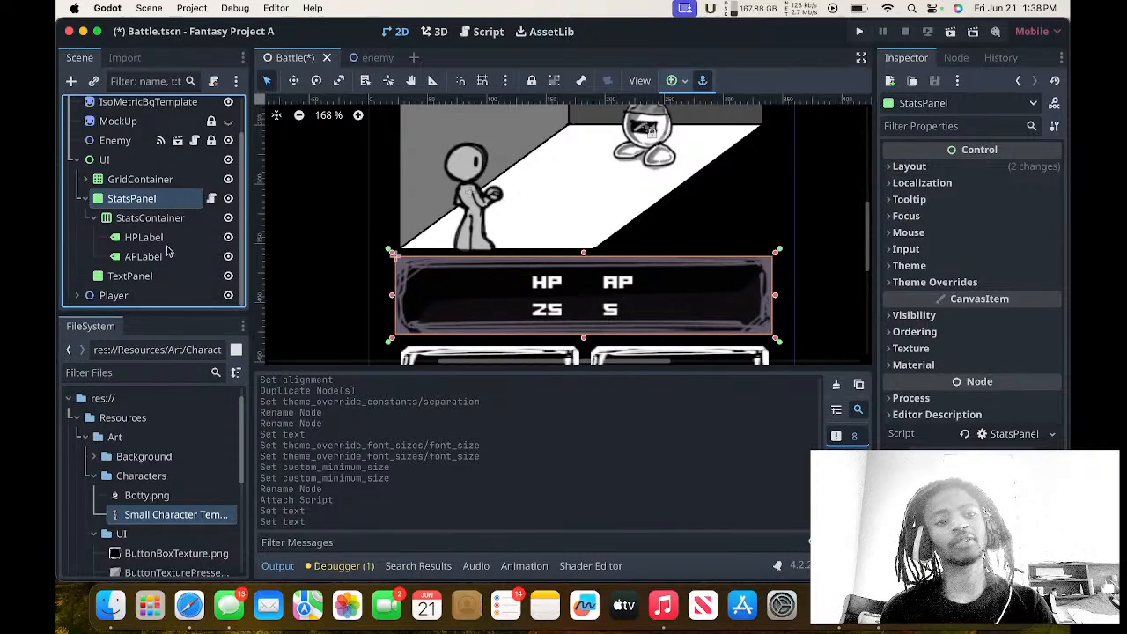
{"action": "left_click", "coordinate": [161, 216]}
{"action": "left_click", "coordinate": [162, 204]}
{"action": "left_click", "coordinate": [163, 218]}
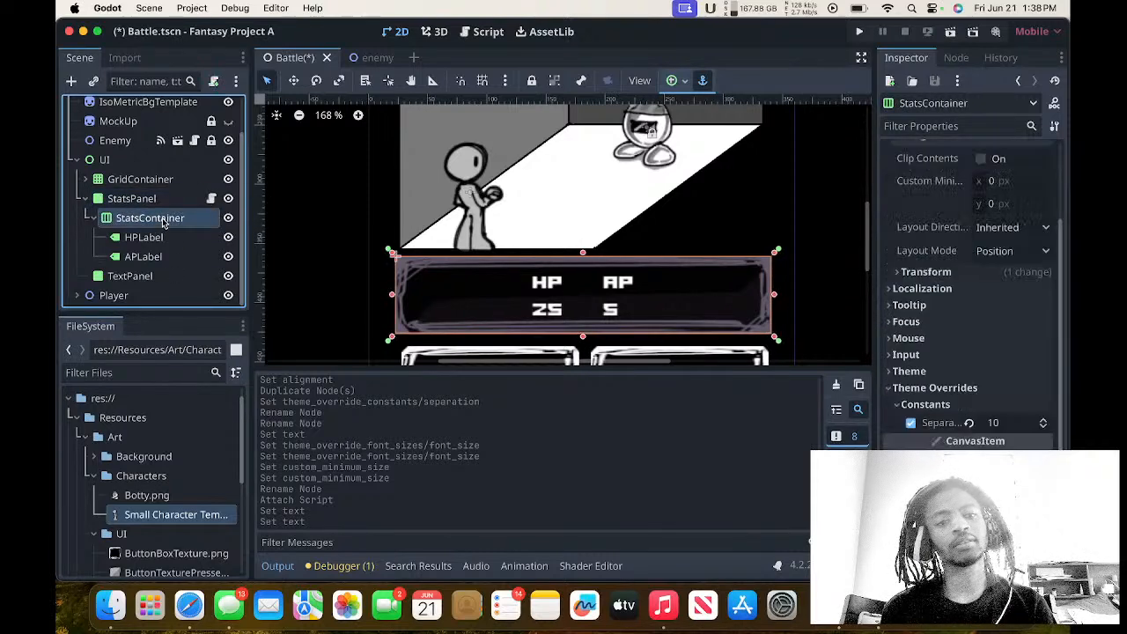
{"action": "left_click", "coordinate": [162, 203]}
{"action": "left_click", "coordinate": [161, 237]}
{"action": "left_click", "coordinate": [161, 255]}
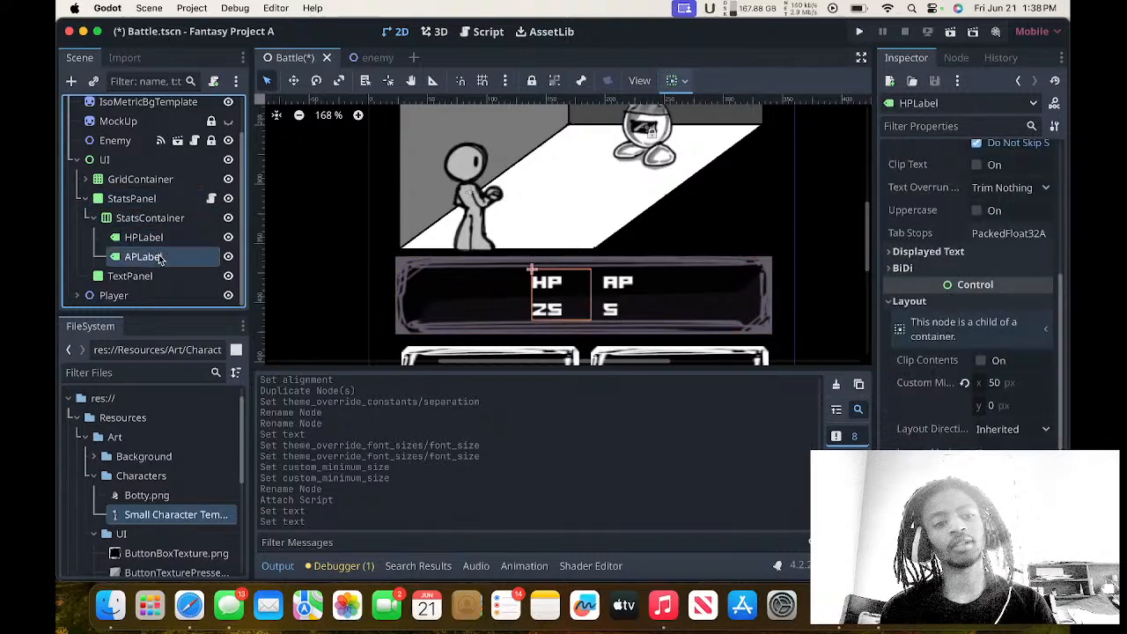
{"action": "left_click", "coordinate": [160, 238]}
{"action": "left_click", "coordinate": [159, 195]}
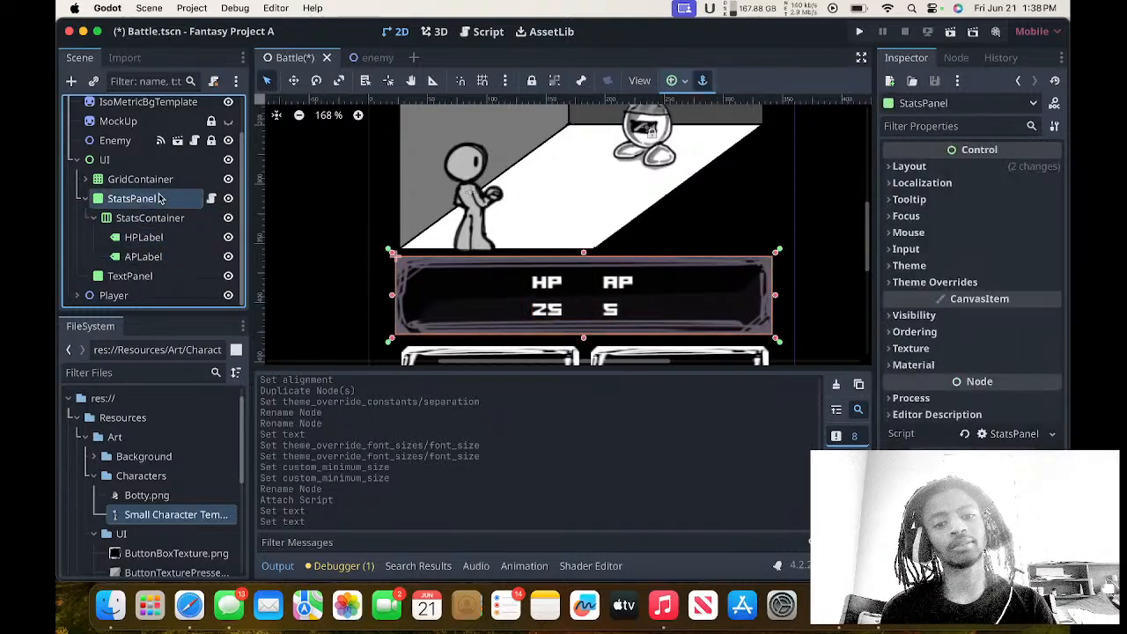
Reopen the StatsPanel script and review its hpLabel and apLabel declarations.
{"action": "left_click", "coordinate": [213, 199]}
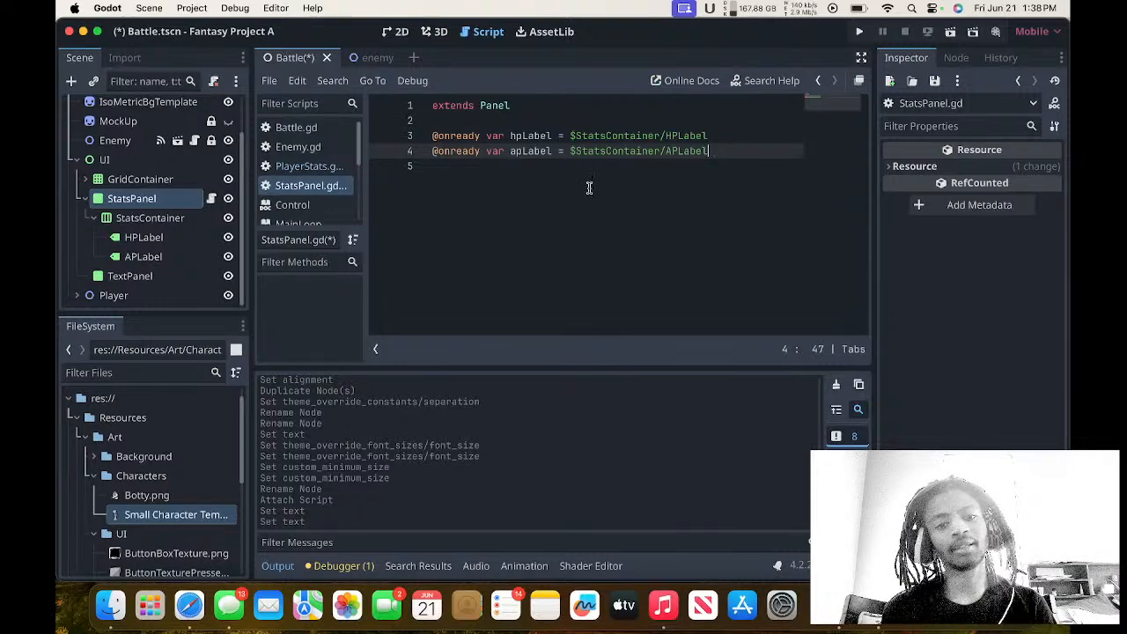
{"action": "left_click_drag", "start_coordinate": [508, 136], "coordinate": [569, 151]}
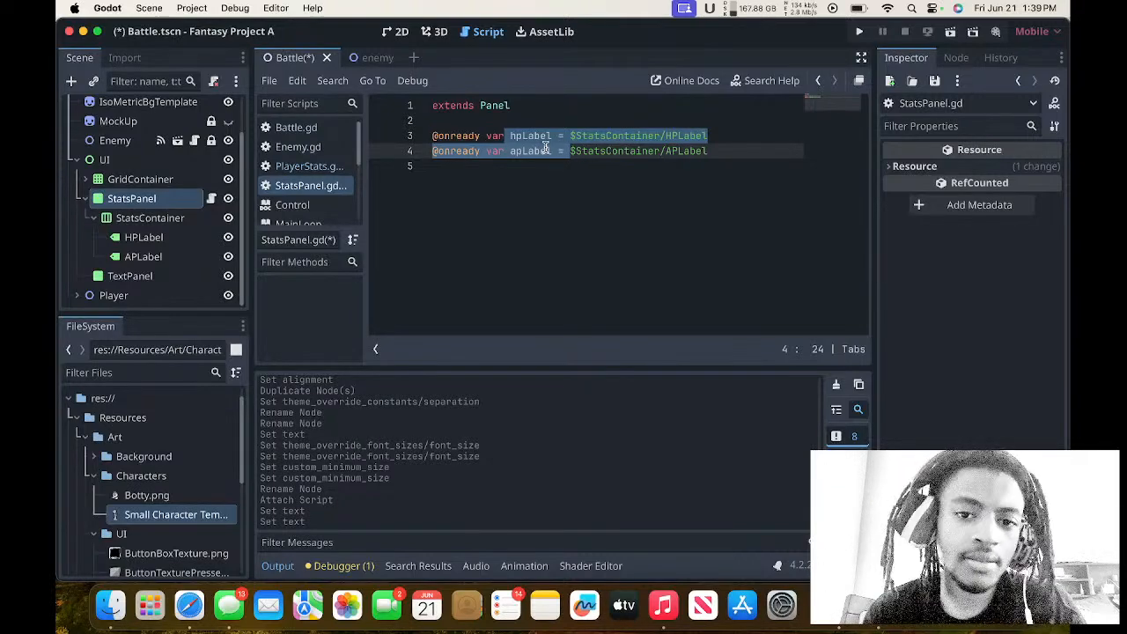
{"action": "left_click", "coordinate": [546, 152]}
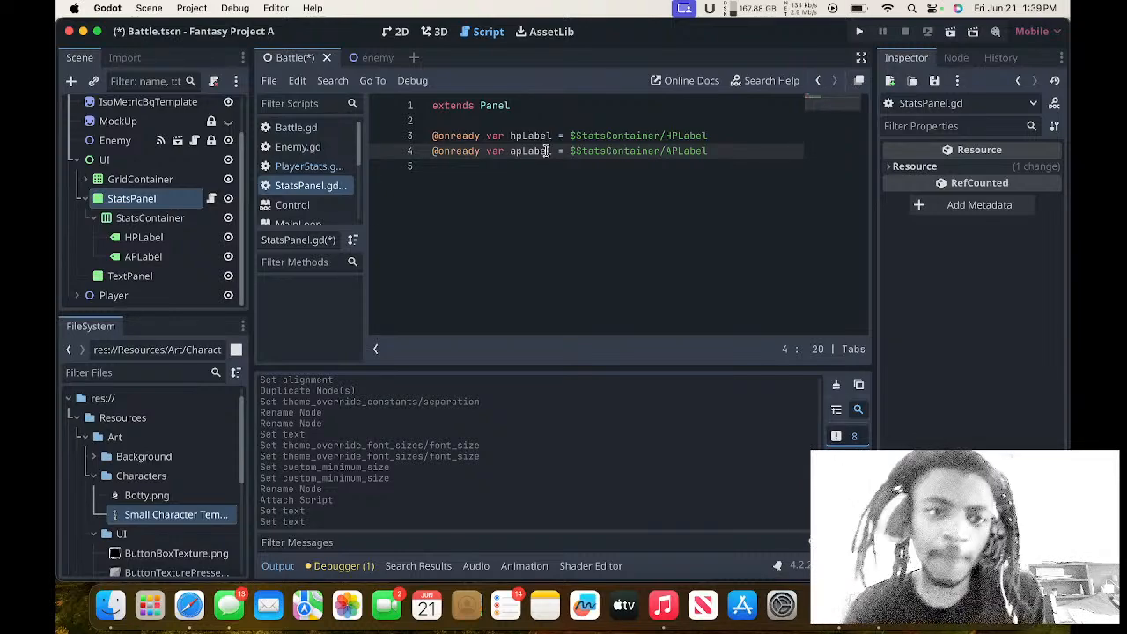
Open the PlayerStats script and start a signal declaration on a new line 3, above the max_hp variable.
{"action": "left_click", "coordinate": [298, 146]}
{"action": "left_click", "coordinate": [308, 166]}
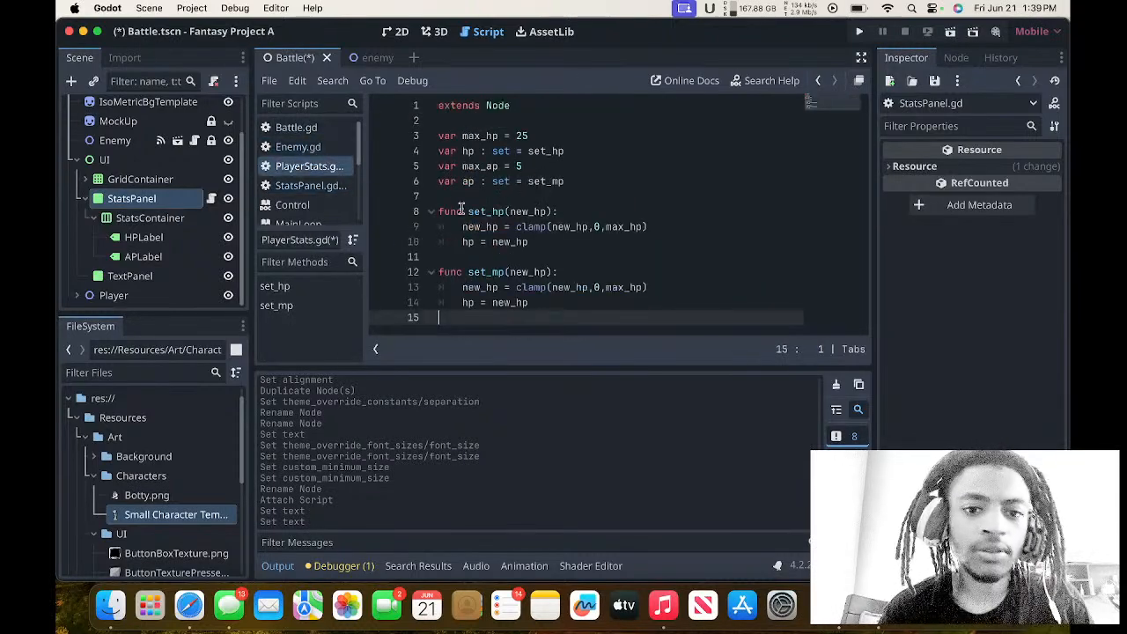
{"action": "left_click", "coordinate": [499, 197]}
{"action": "left_click", "coordinate": [465, 120]}
{"action": "key", "text": "Return"}
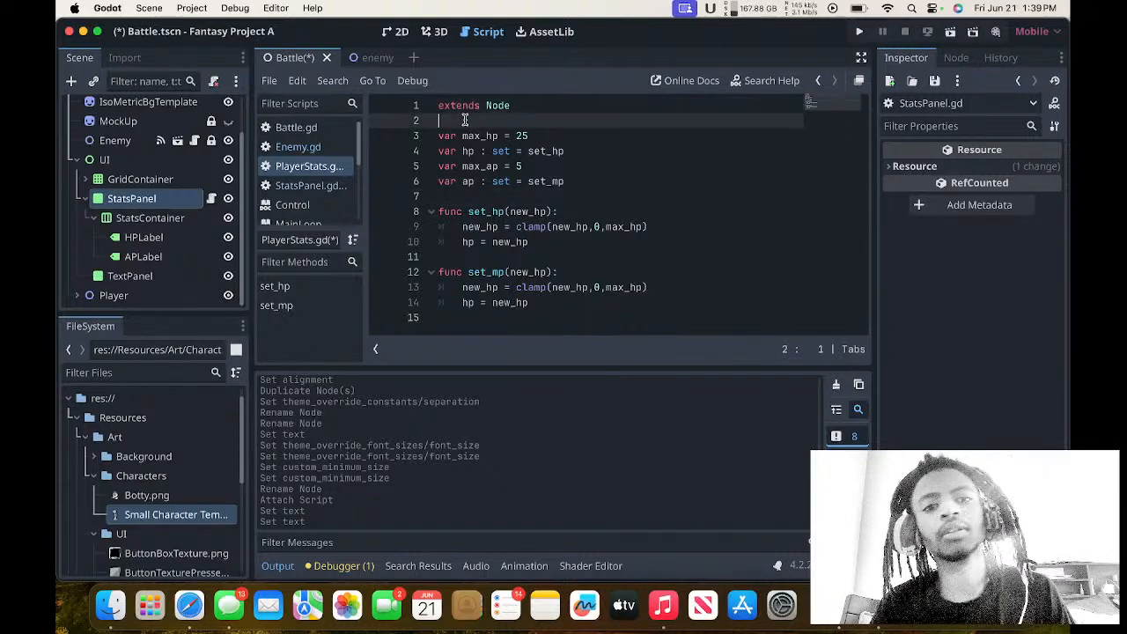
{"action": "key", "text": "Return"}
{"action": "key", "text": "Up"}
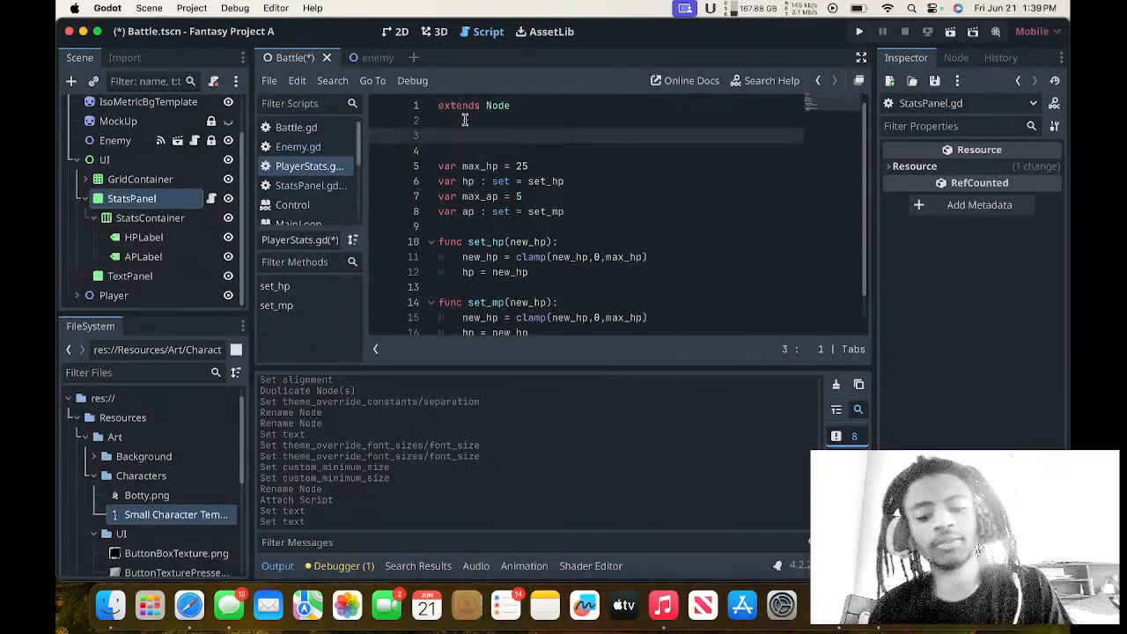
{"action": "type", "text": "signal"}
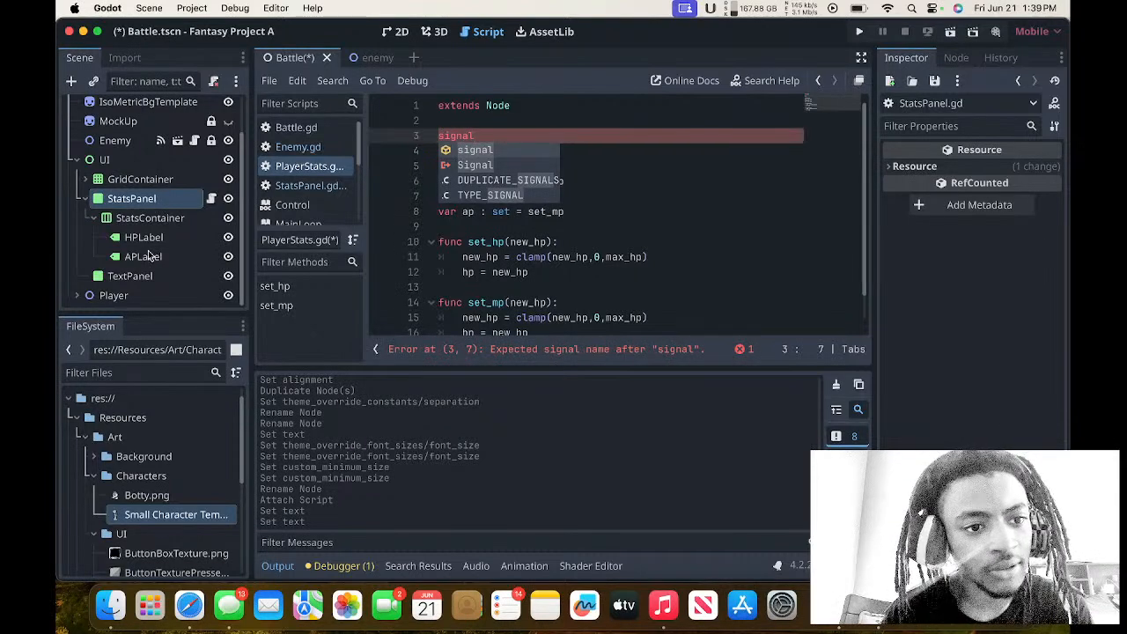
Look over the Battle scene's node hierarchy from PlayerStats down to the stats panel labels.
{"action": "scroll", "coordinate": [158, 186], "scroll_direction": "up", "scroll_amount": 2}
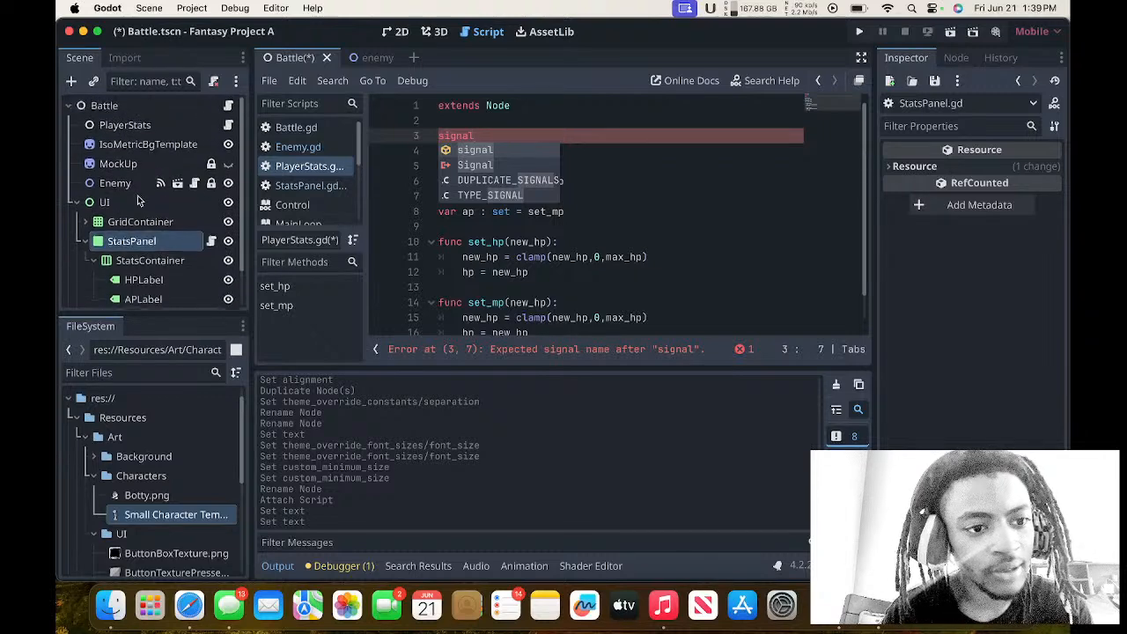
{"action": "scroll", "coordinate": [137, 181], "scroll_direction": "down", "scroll_amount": 2}
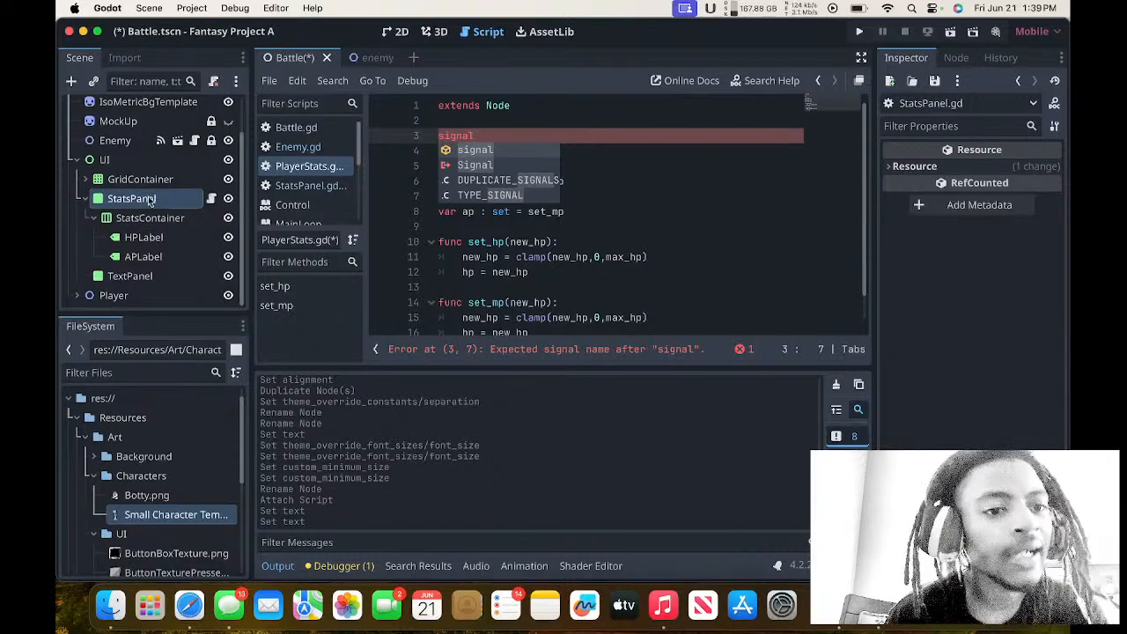
{"action": "scroll", "coordinate": [151, 211], "scroll_direction": "up", "scroll_amount": 1}
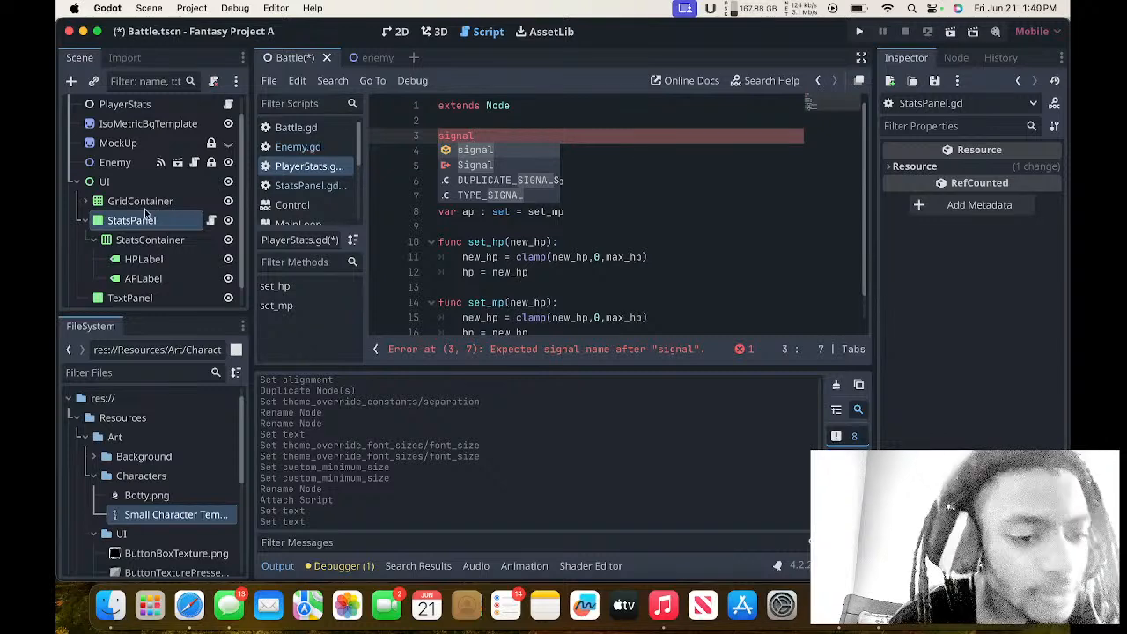
{"action": "scroll", "coordinate": [140, 190], "scroll_direction": "up", "scroll_amount": 1}
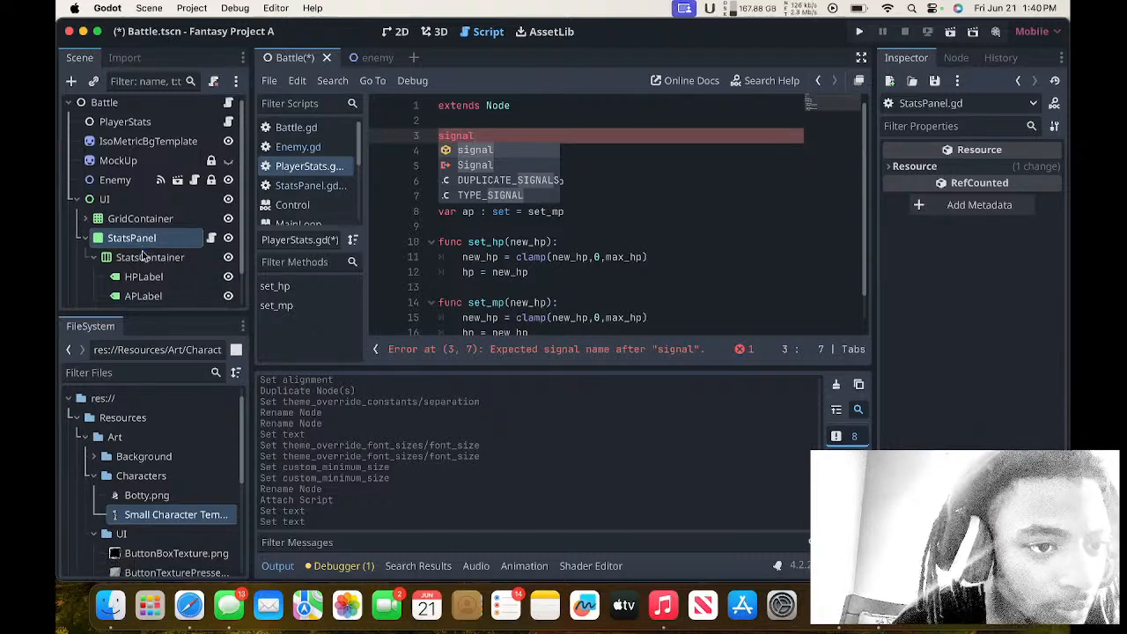
{"action": "scroll", "coordinate": [142, 256], "scroll_direction": "down", "scroll_amount": 2}
{"action": "scroll", "coordinate": [142, 255], "scroll_direction": "up", "scroll_amount": 2}
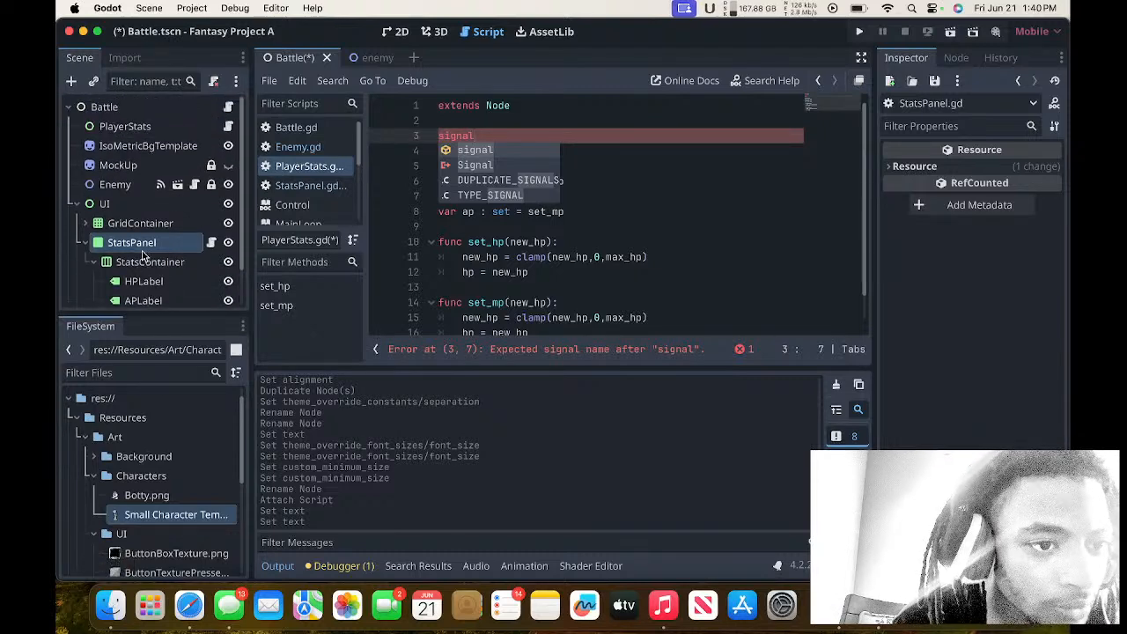
{"action": "scroll", "coordinate": [142, 255], "scroll_direction": "down", "scroll_amount": 2}
{"action": "scroll", "coordinate": [141, 256], "scroll_direction": "up", "scroll_amount": 2}
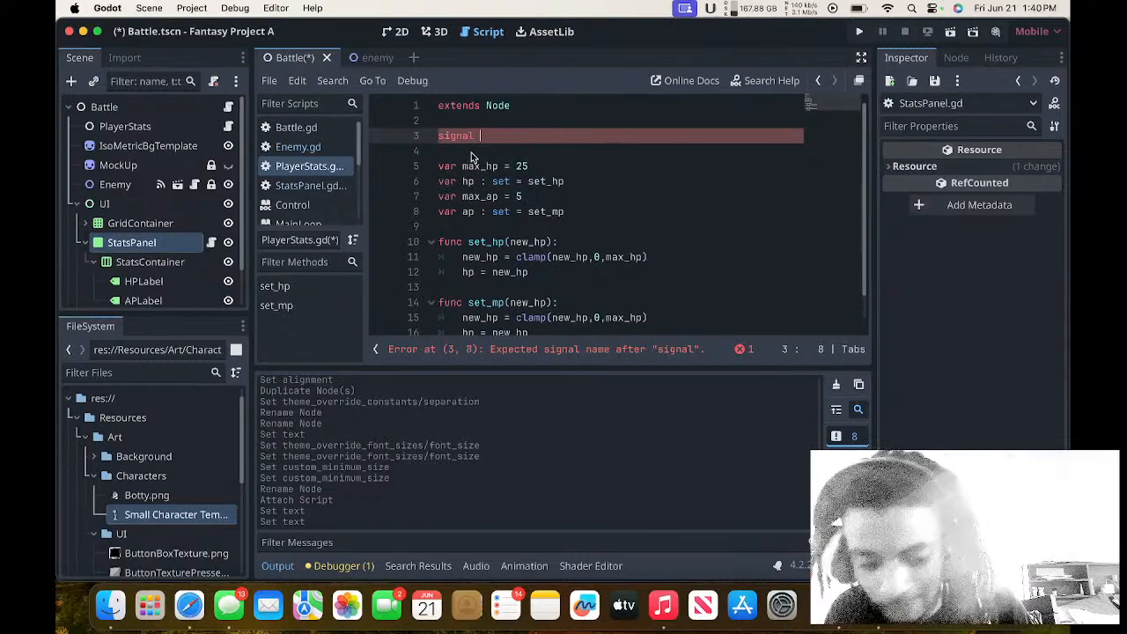
Complete the signal declaration on line 3 as hp_changed(value).
{"action": "type", "text": "hp_cahnge"}
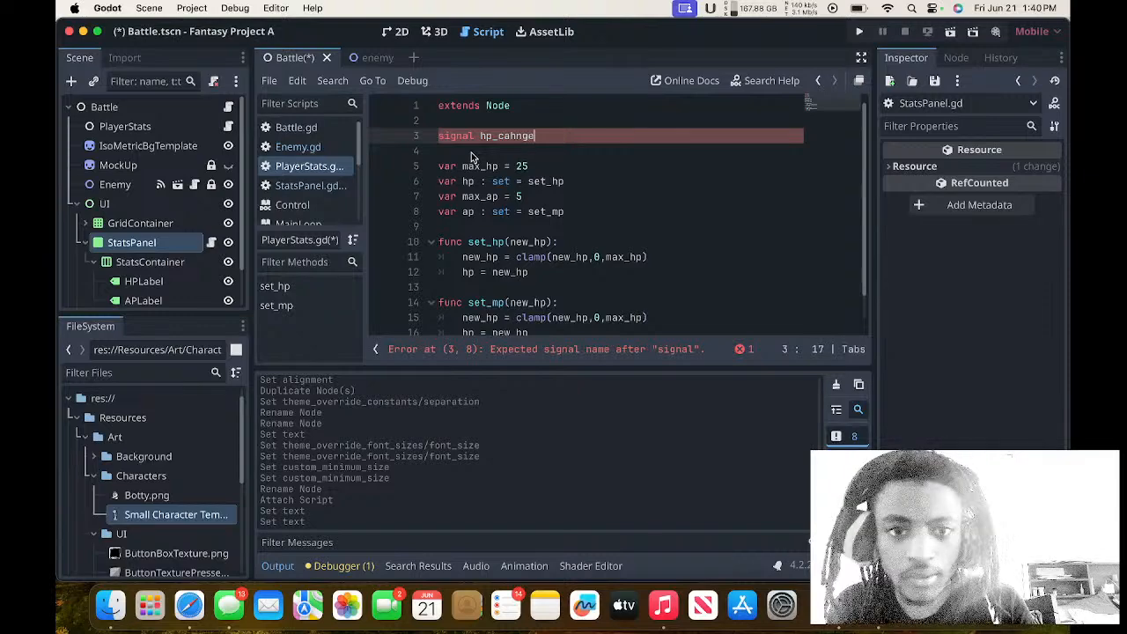
{"action": "key", "text": "BackSpace"}
{"action": "key", "text": "BackSpace"}
{"action": "key", "text": "BackSpace"}
{"action": "key", "text": "BackSpace"}
{"action": "key", "text": "BackSpace"}
{"action": "type", "text": "hange"}
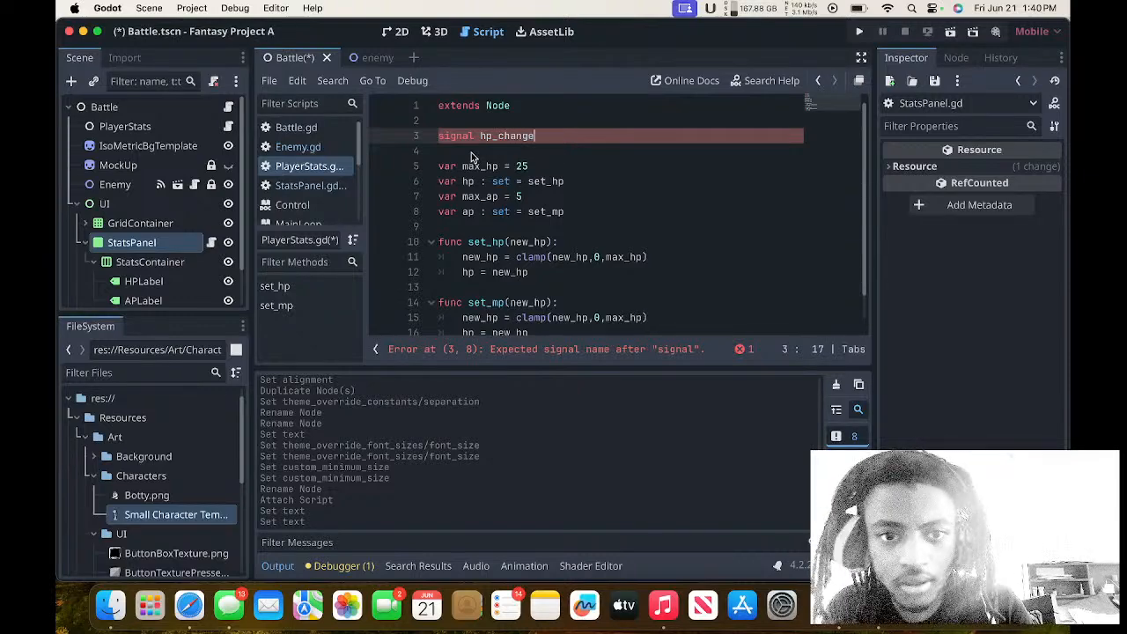
{"action": "type", "text": "d"}
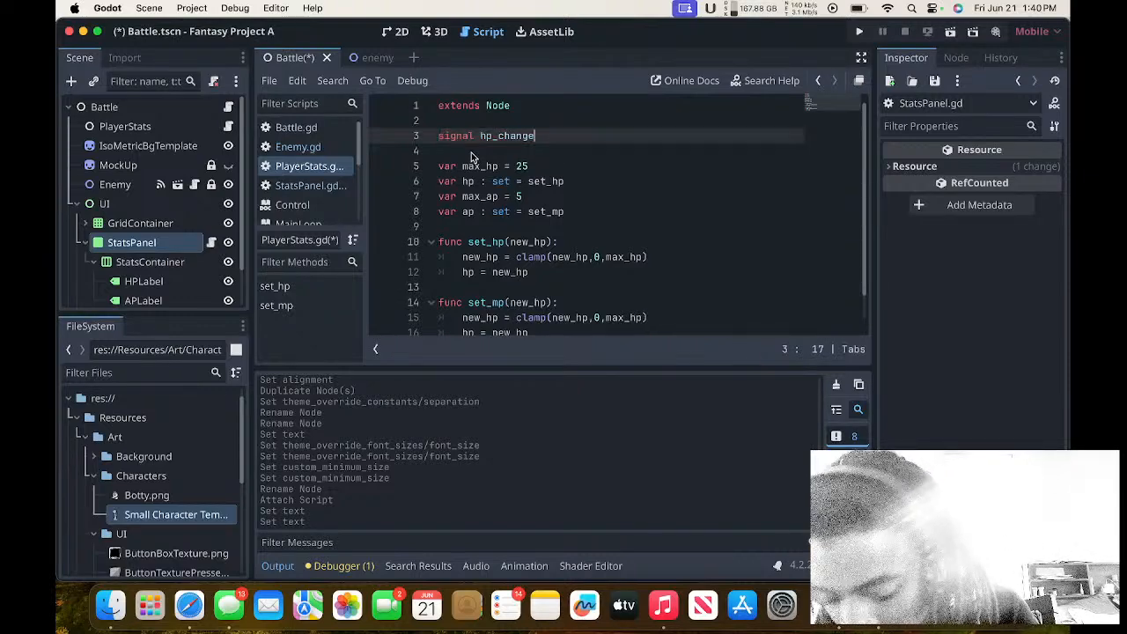
{"action": "type", "text": "(valued"}
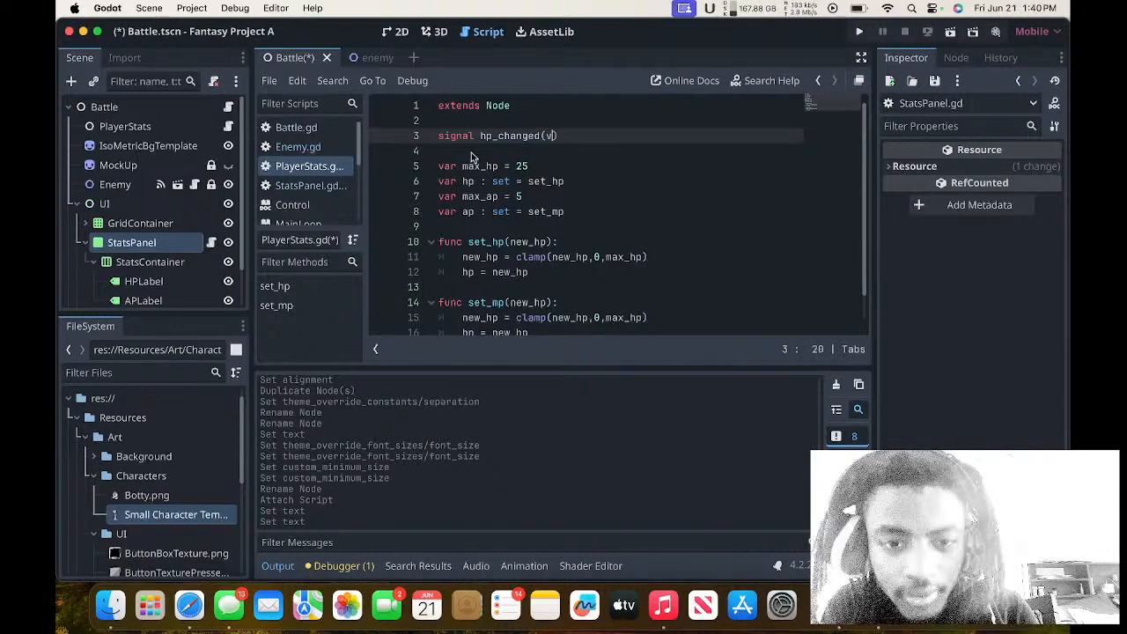
{"action": "key", "text": "BackSpace"}
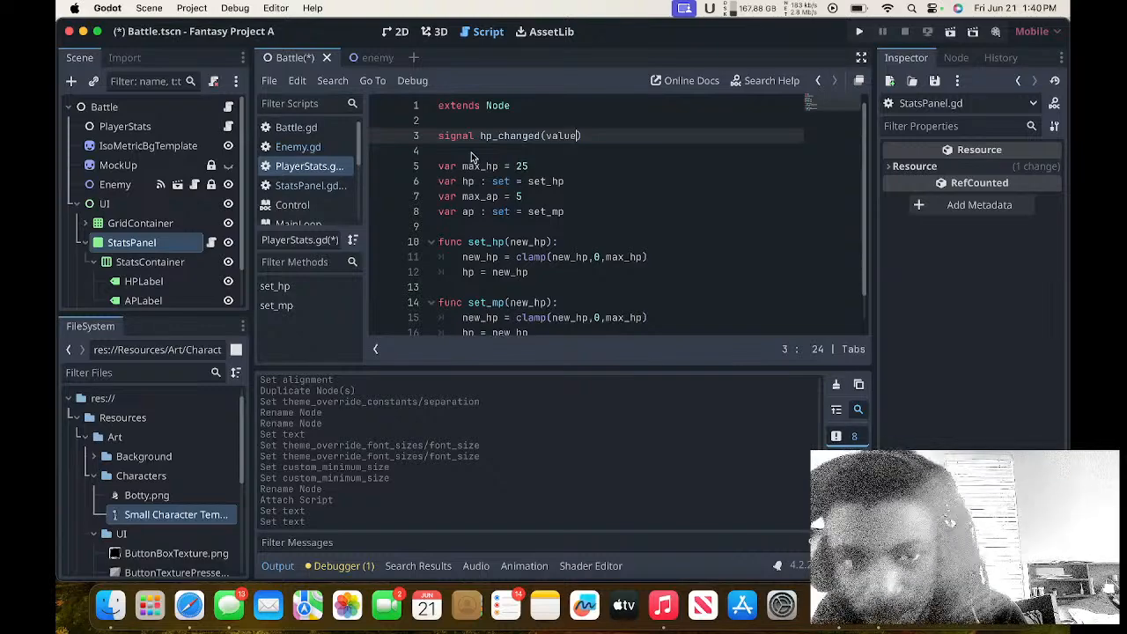
{"action": "key", "text": "Right"}
Declare a second signal, ap_changed(value), on a new line below the hp_changed signal.
{"action": "key", "text": "Return"}
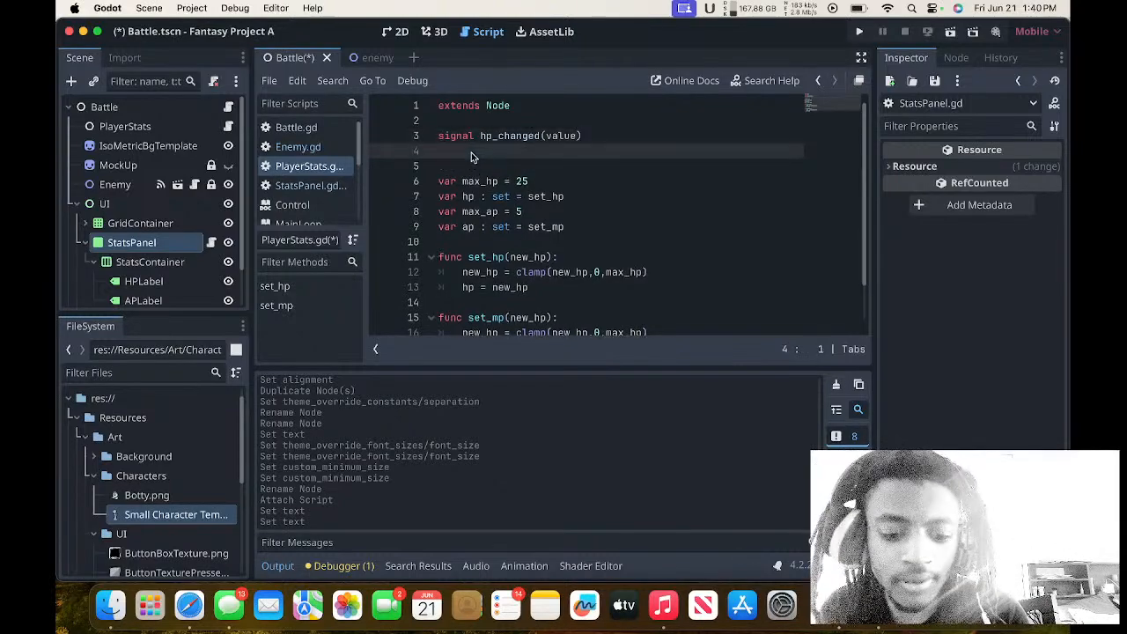
{"action": "type", "text": "signal "}
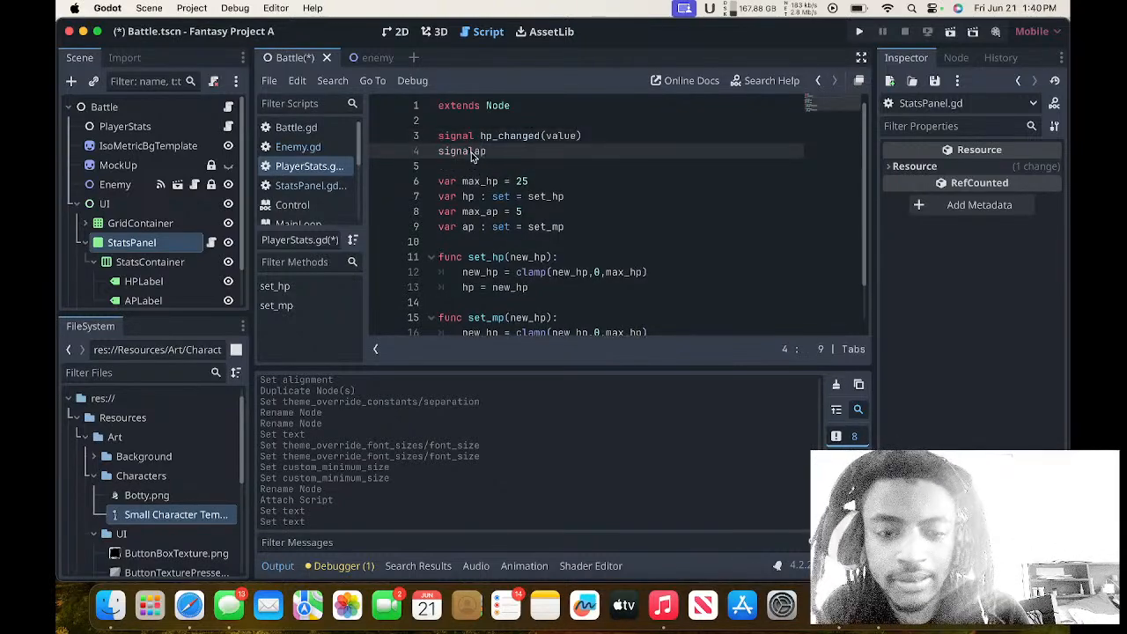
{"action": "type", "text": " ap_chan"}
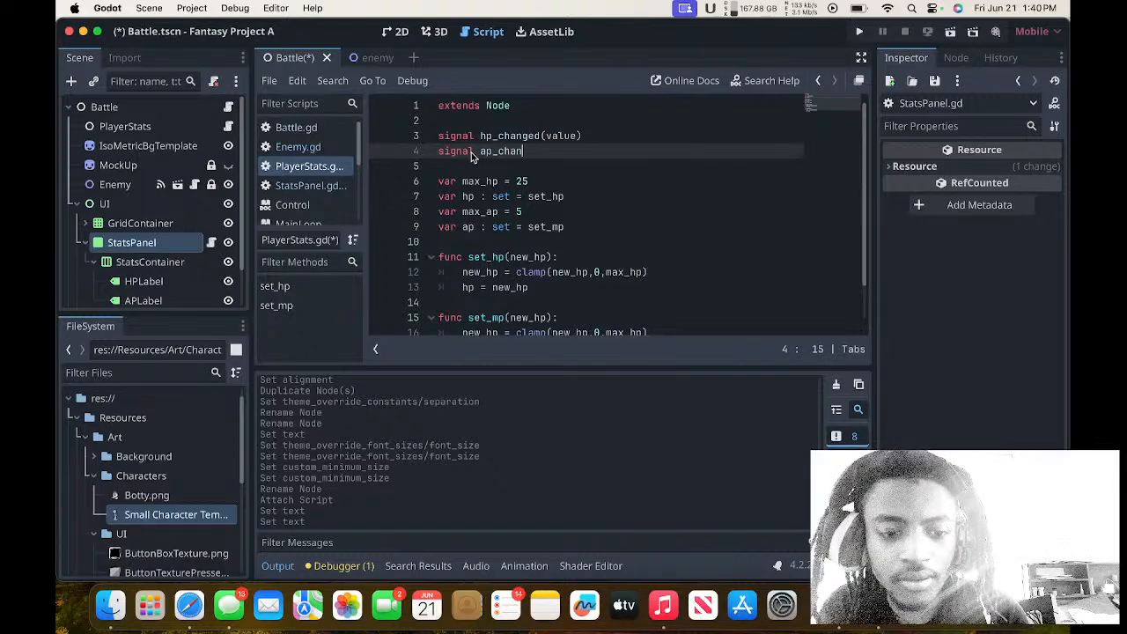
{"action": "type", "text": "ged(va"}
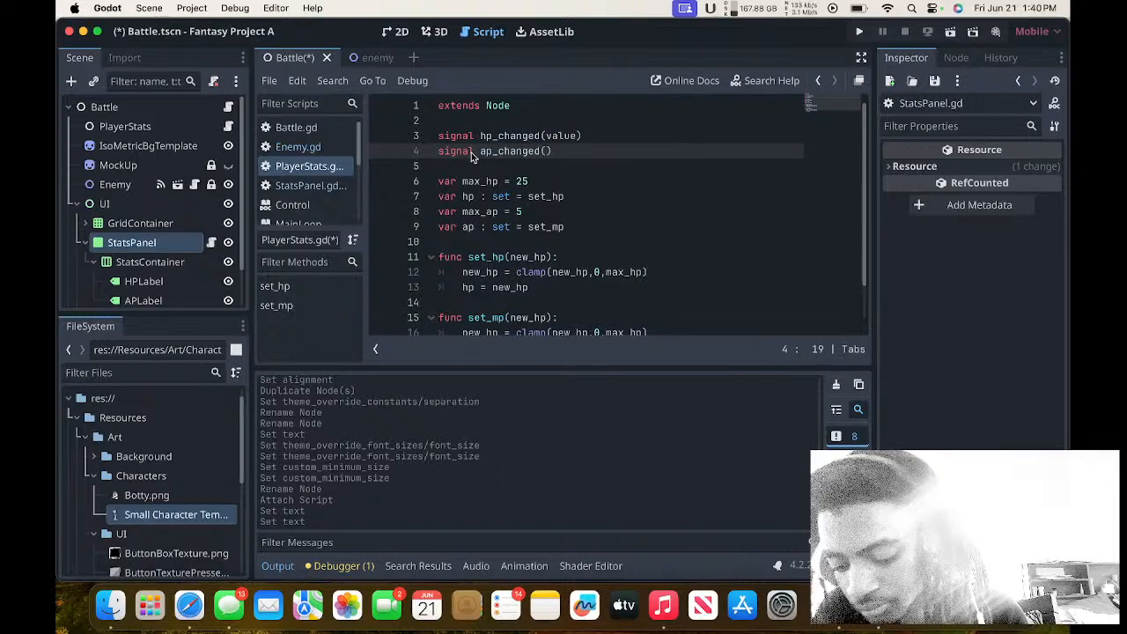
{"action": "type", "text": "lue"}
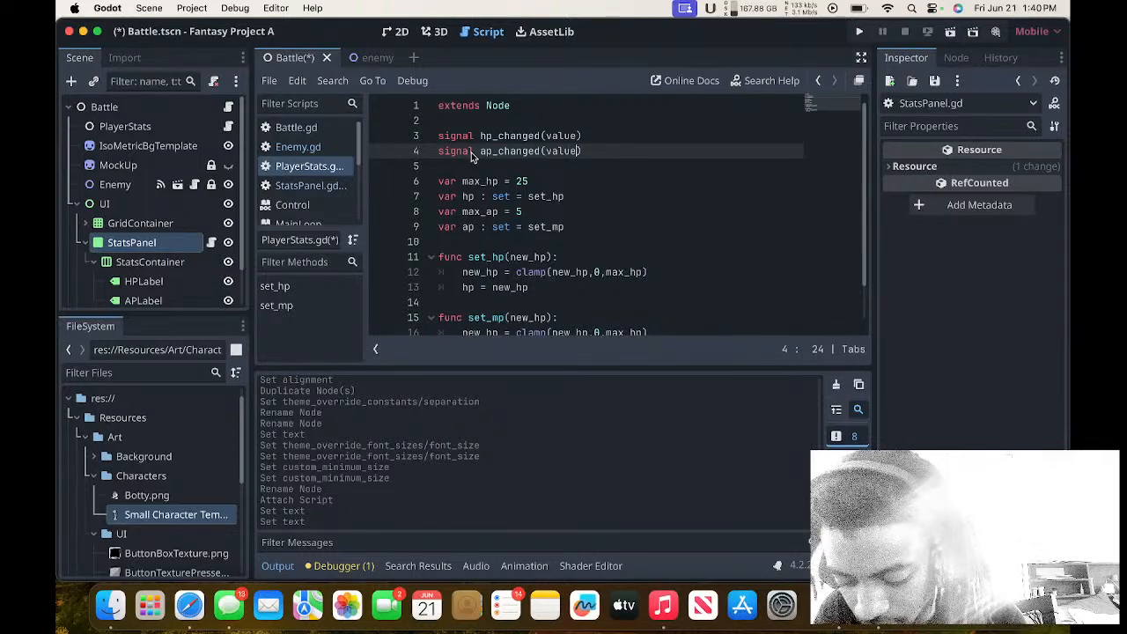
Rename the set_mp function to set_ap and its parameter to new_ap.
{"action": "scroll", "coordinate": [471, 153], "scroll_direction": "down", "scroll_amount": 2}
{"action": "scroll", "coordinate": [471, 153], "scroll_direction": "up", "scroll_amount": 2}
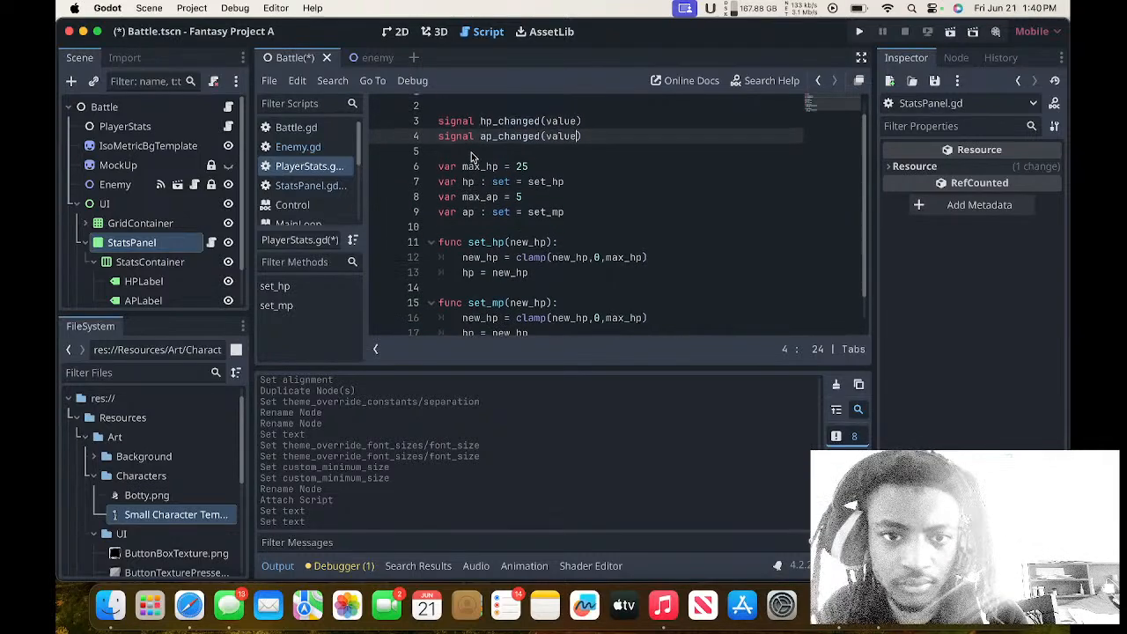
{"action": "scroll", "coordinate": [471, 152], "scroll_direction": "down", "scroll_amount": 3}
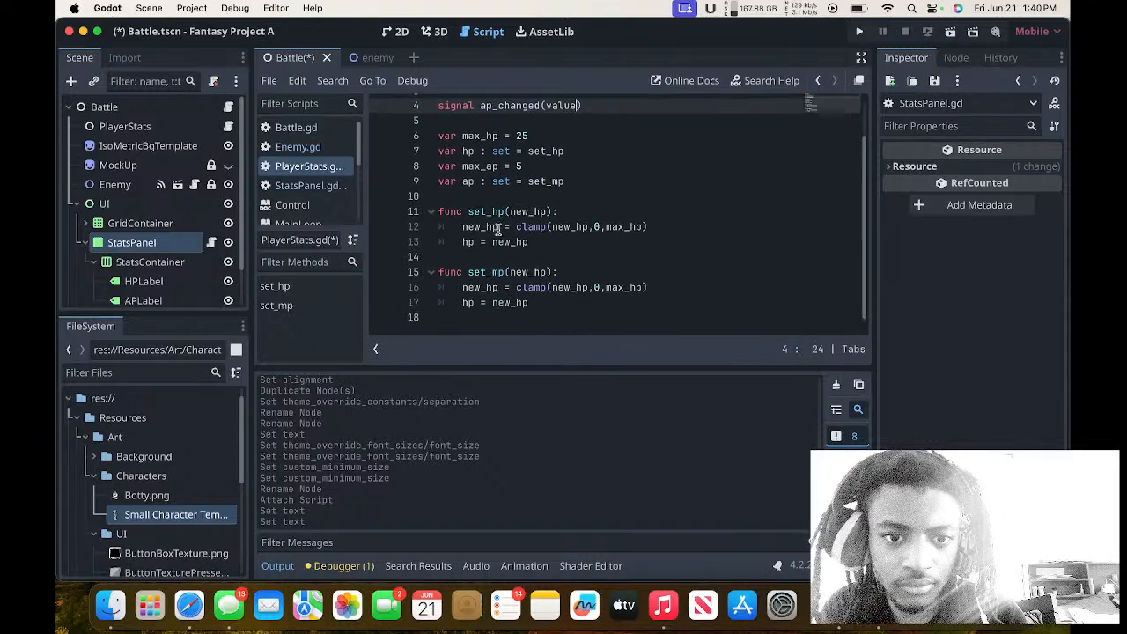
{"action": "left_click", "coordinate": [500, 272]}
{"action": "key", "text": "BackSpace"}
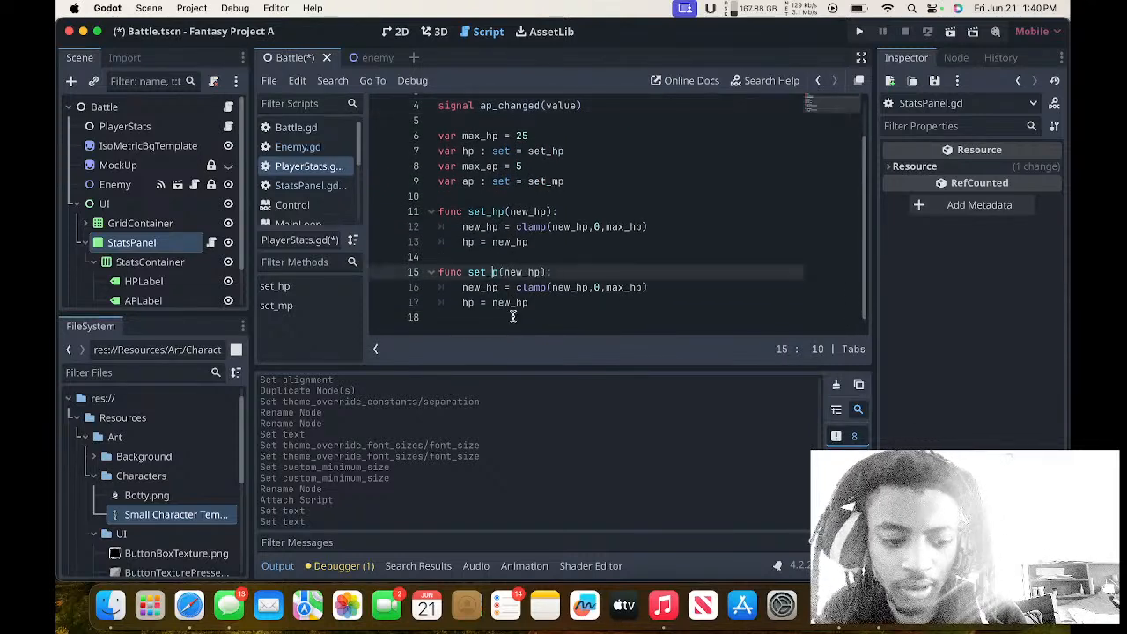
{"action": "type", "text": "a"}
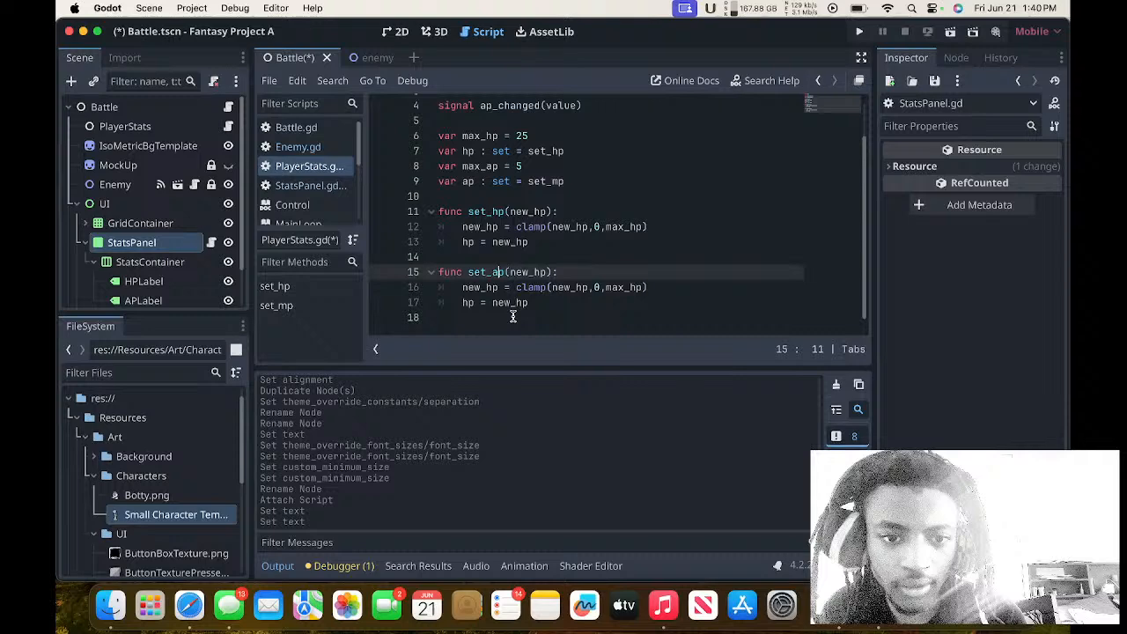
{"action": "key", "text": "Right"}
{"action": "key", "text": "Right"}
{"action": "key", "text": "Right"}
{"action": "key", "text": "Right"}
{"action": "key", "text": "Right"}
{"action": "key", "text": "Right"}
{"action": "key", "text": "Right"}
{"action": "key", "text": "Right"}
{"action": "key", "text": "BackSpace"}
{"action": "key", "text": "BackSpace"}
{"action": "type", "text": "a"}
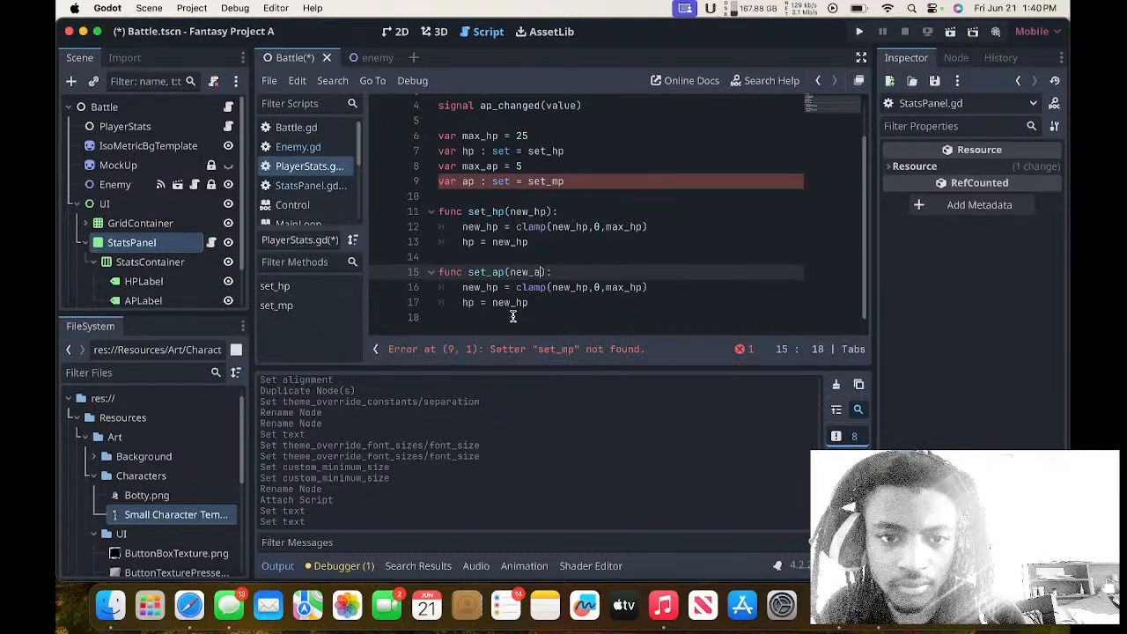
{"action": "type", "text": "p"}
Change the setter assigned to the ap variable to set_ap.
{"action": "left_click", "coordinate": [592, 171]}
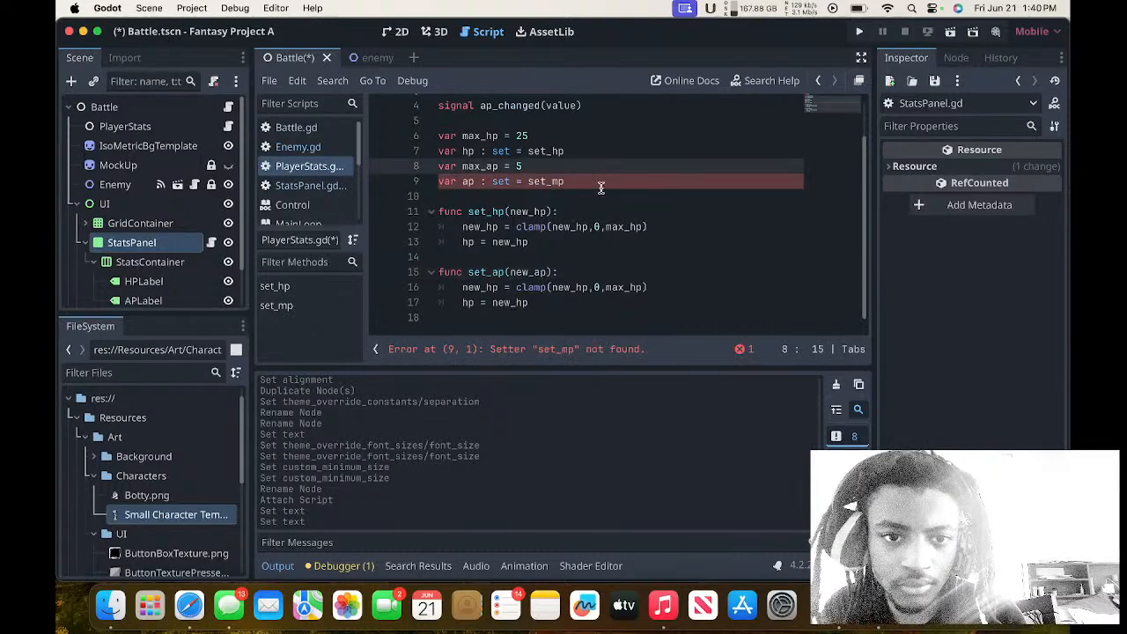
{"action": "left_click", "coordinate": [600, 187]}
{"action": "key", "text": "BackSpace"}
{"action": "key", "text": "BackSpace"}
Rewrite the clamp line in set_ap as new_ap = clamp(new_ap,0,max_ap).
{"action": "type", "text": "ap"}
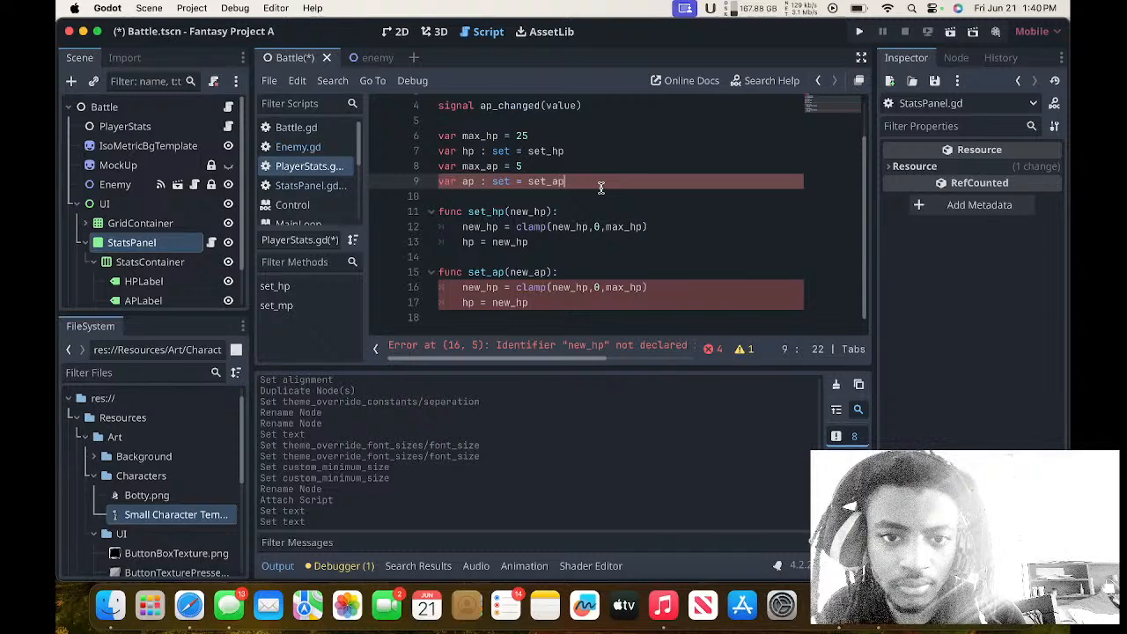
{"action": "left_click", "coordinate": [500, 287]}
{"action": "key", "text": "BackSpace"}
{"action": "key", "text": "BackSpace"}
{"action": "type", "text": "ap"}
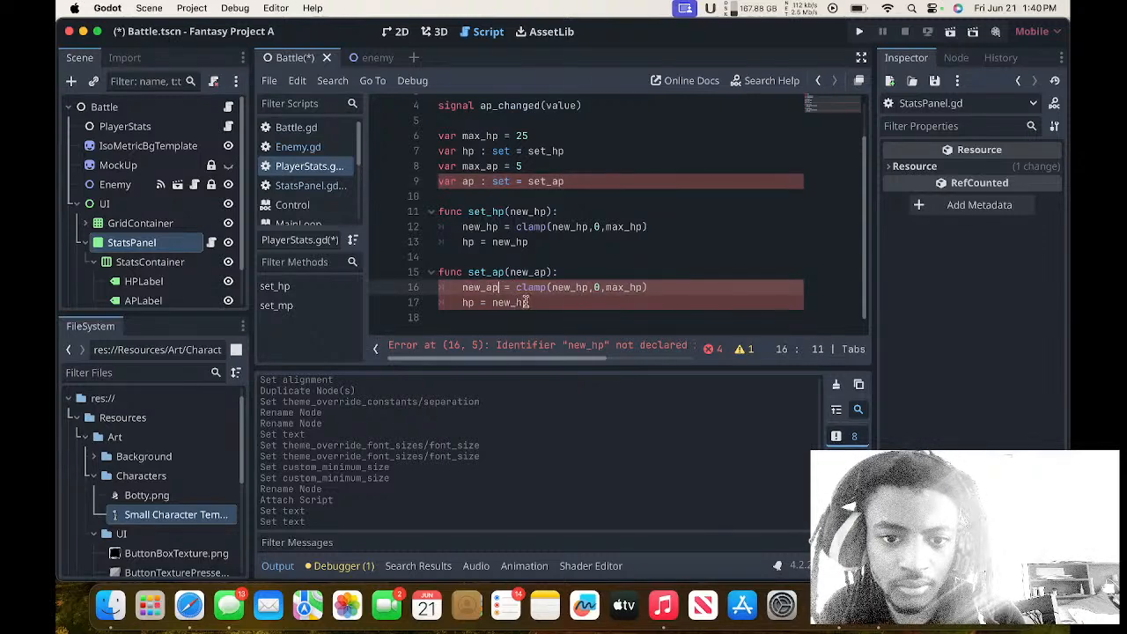
{"action": "left_click", "coordinate": [588, 287]}
{"action": "key", "text": "BackSpace"}
{"action": "key", "text": "BackSpace"}
{"action": "type", "text": "ap"}
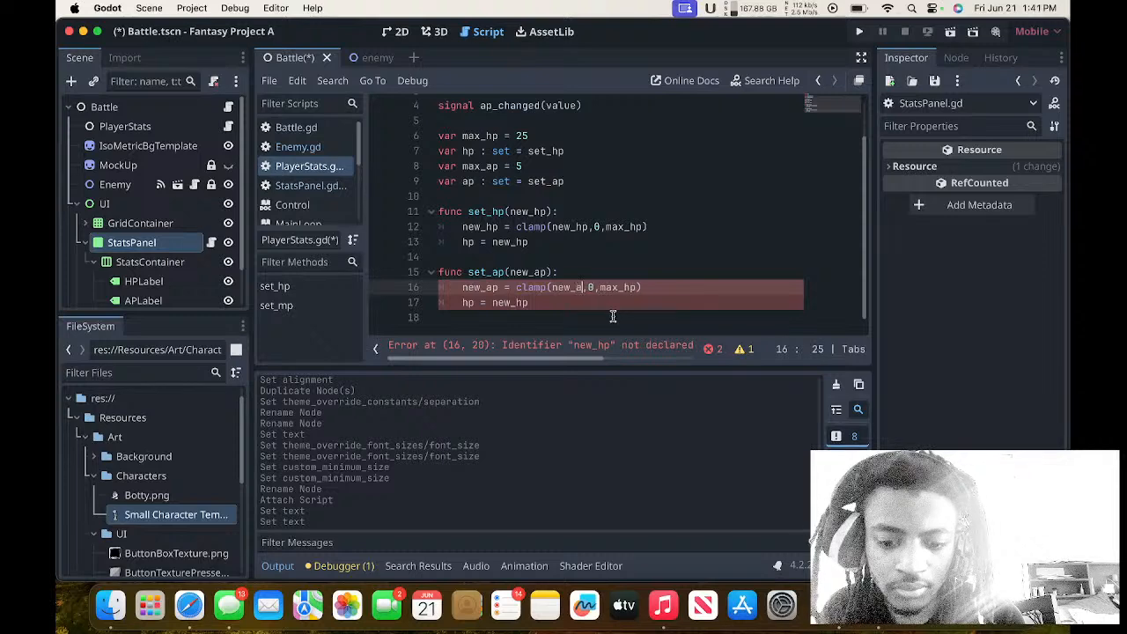
{"action": "left_click", "coordinate": [644, 288]}
{"action": "key", "text": "BackSpace"}
{"action": "key", "text": "BackSpace"}
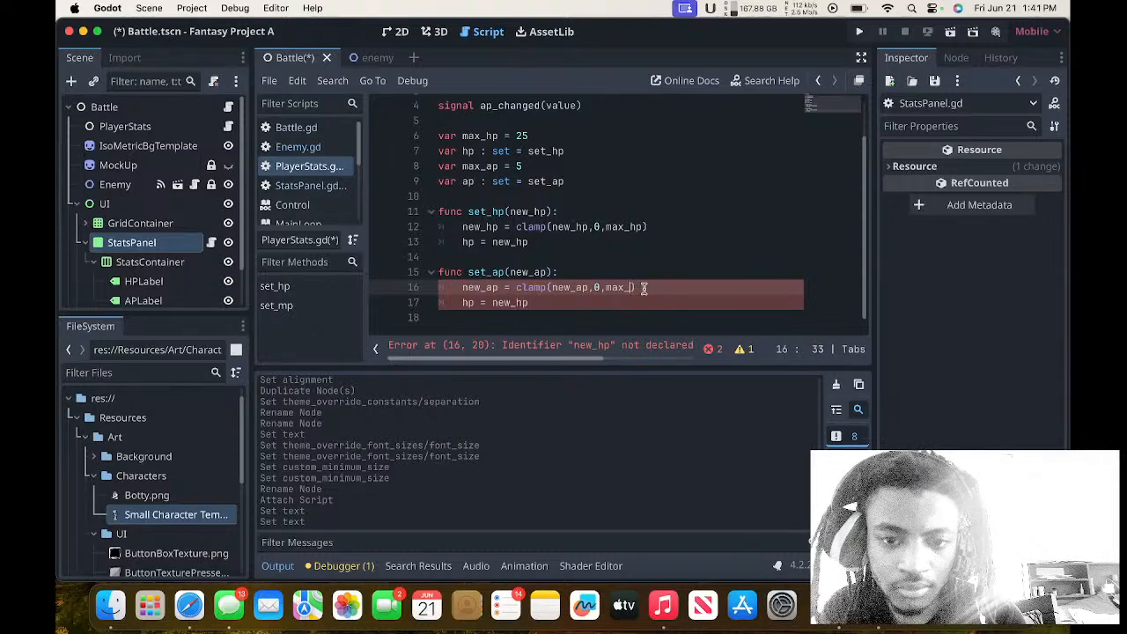
Change the last assignment in set_ap to ap = new_ap.
{"action": "type", "text": "ap"}
{"action": "left_click", "coordinate": [478, 304]}
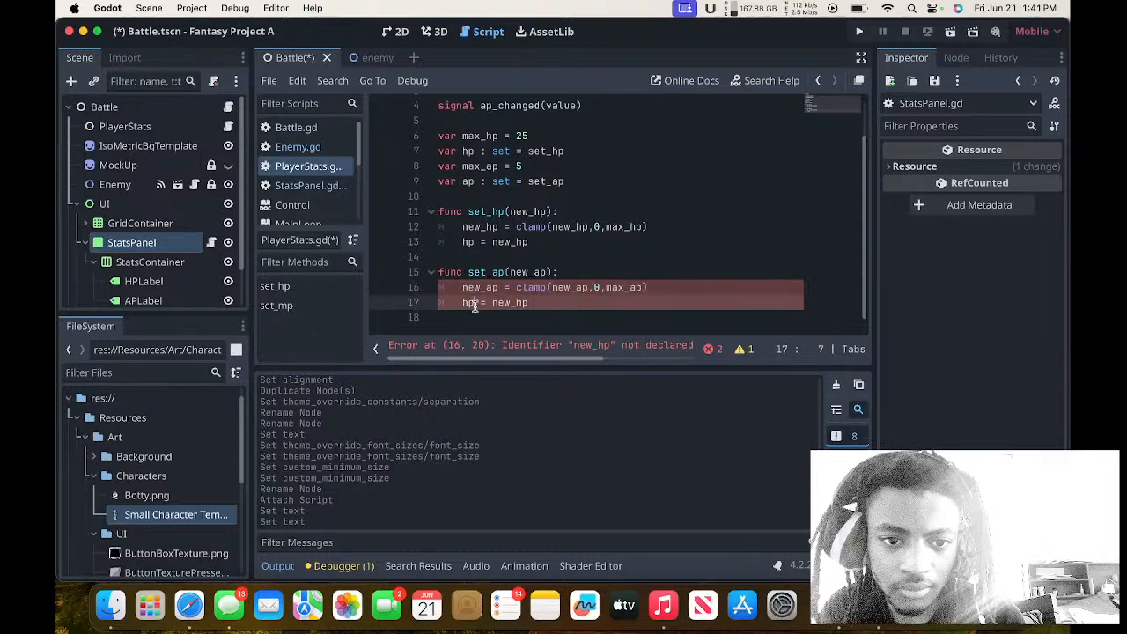
{"action": "key", "text": "BackSpace"}
{"action": "key", "text": "BackSpace"}
{"action": "type", "text": "ap"}
{"action": "left_click", "coordinate": [532, 303]}
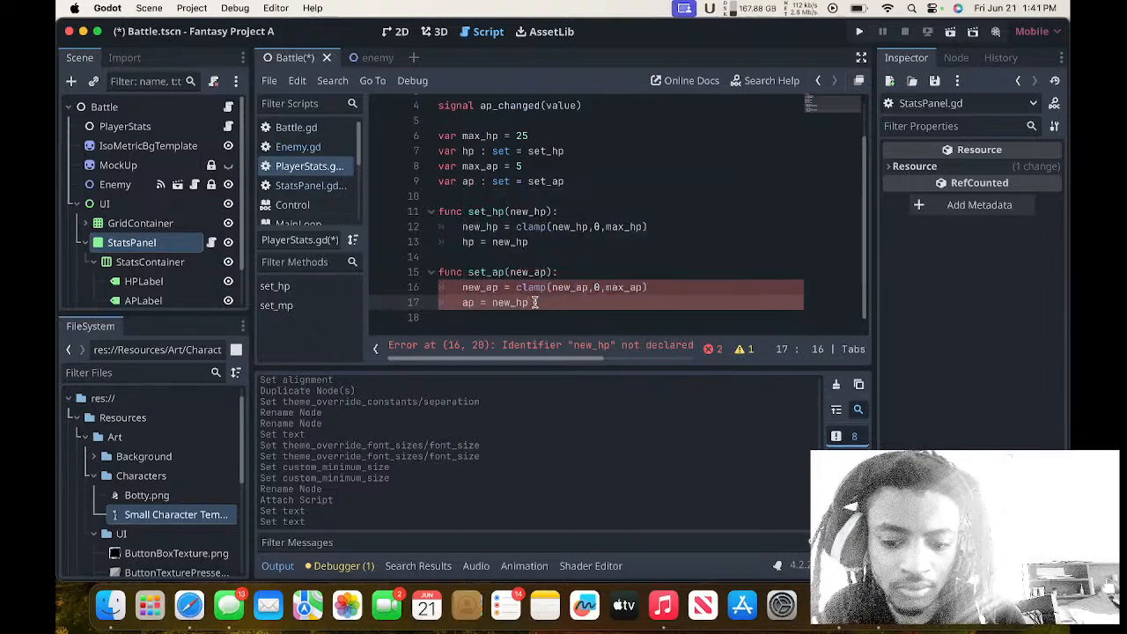
{"action": "key", "text": "BackSpace"}
{"action": "key", "text": "BackSpace"}
{"action": "type", "text": "ap"}
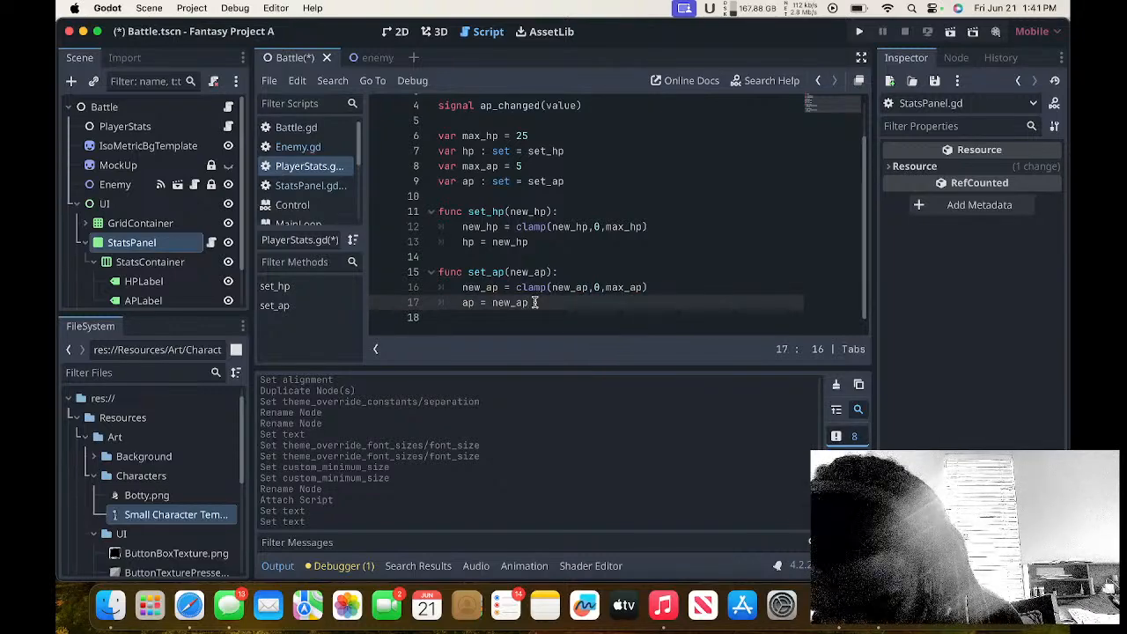
Add an emit_signal call with "ap_changed" as its first argument at the end of the set_hp function.
{"action": "left_click", "coordinate": [539, 246]}
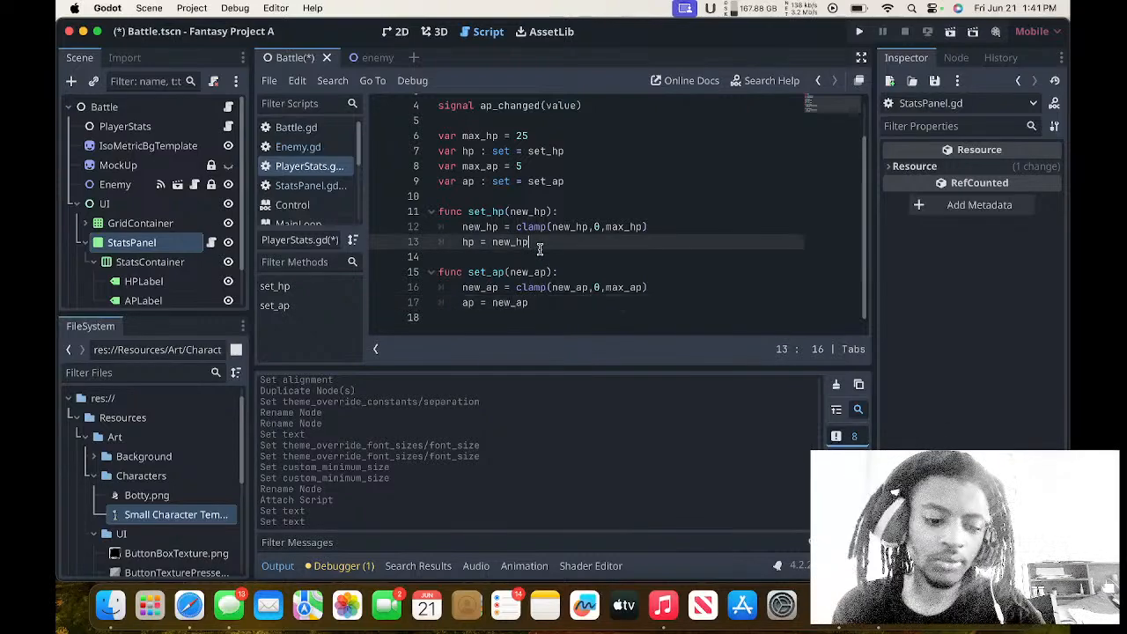
{"action": "key", "text": "Return"}
{"action": "type", "text": "emit_signal("}
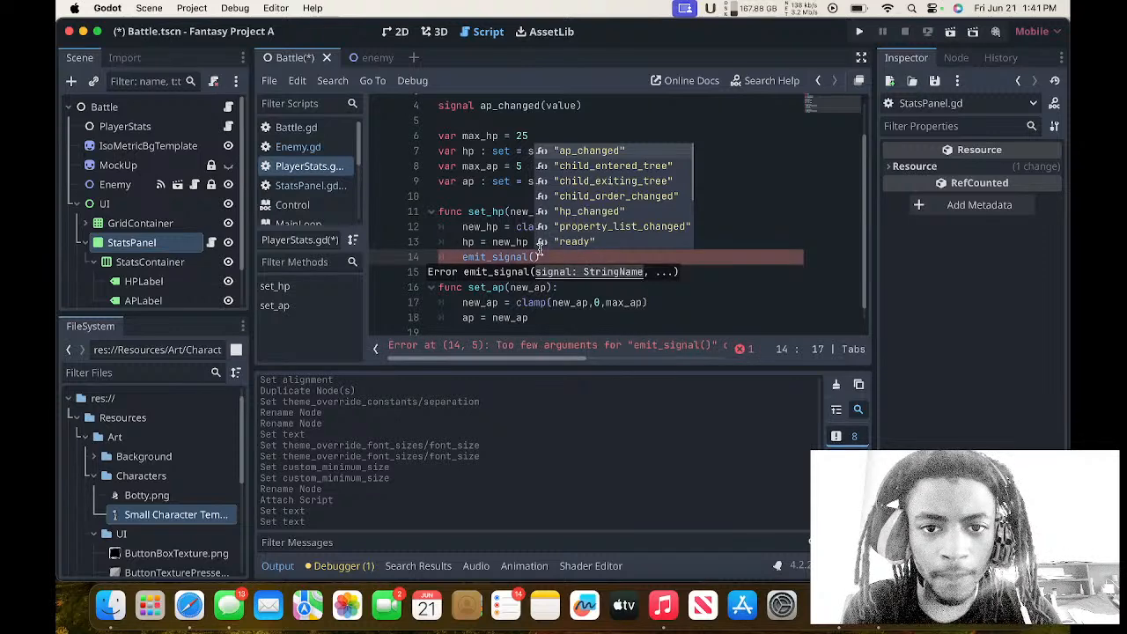
{"action": "type", "text": "h"}
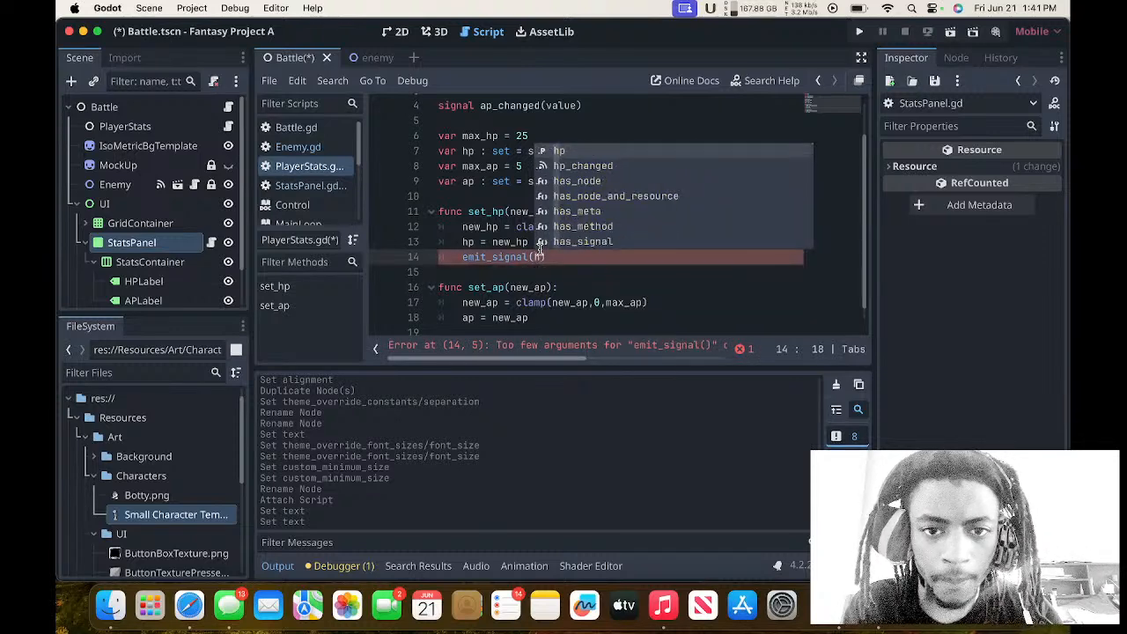
{"action": "type", "text": "o"}
{"action": "key", "text": "BackSpace"}
{"action": "key", "text": "BackSpace"}
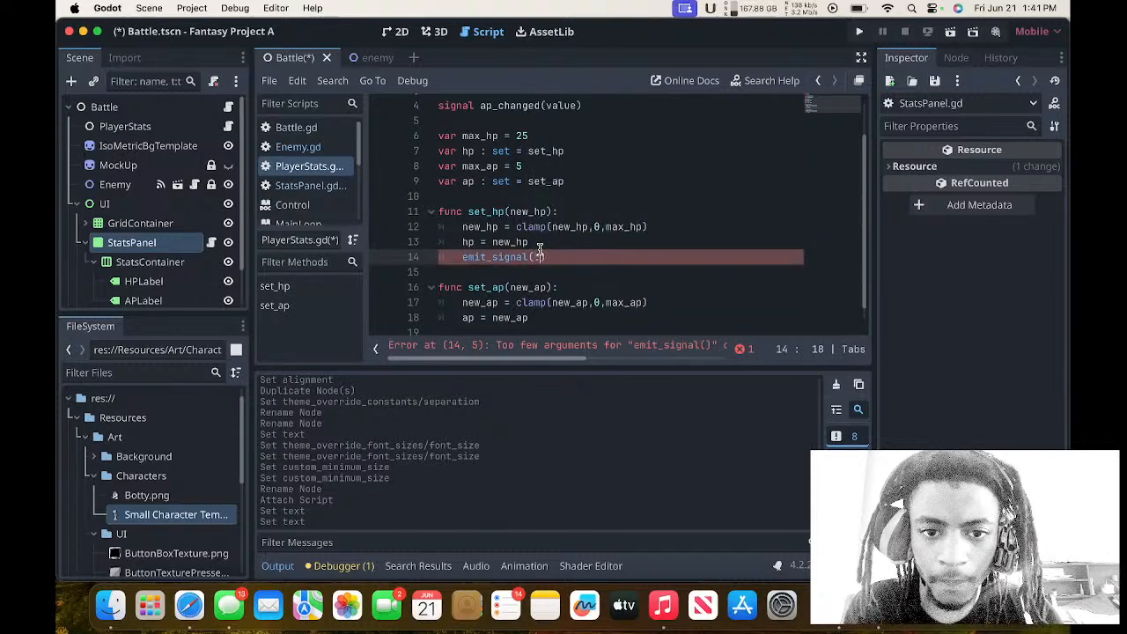
{"action": "type", "text": "\"ap"}
{"action": "key", "text": "Return"}
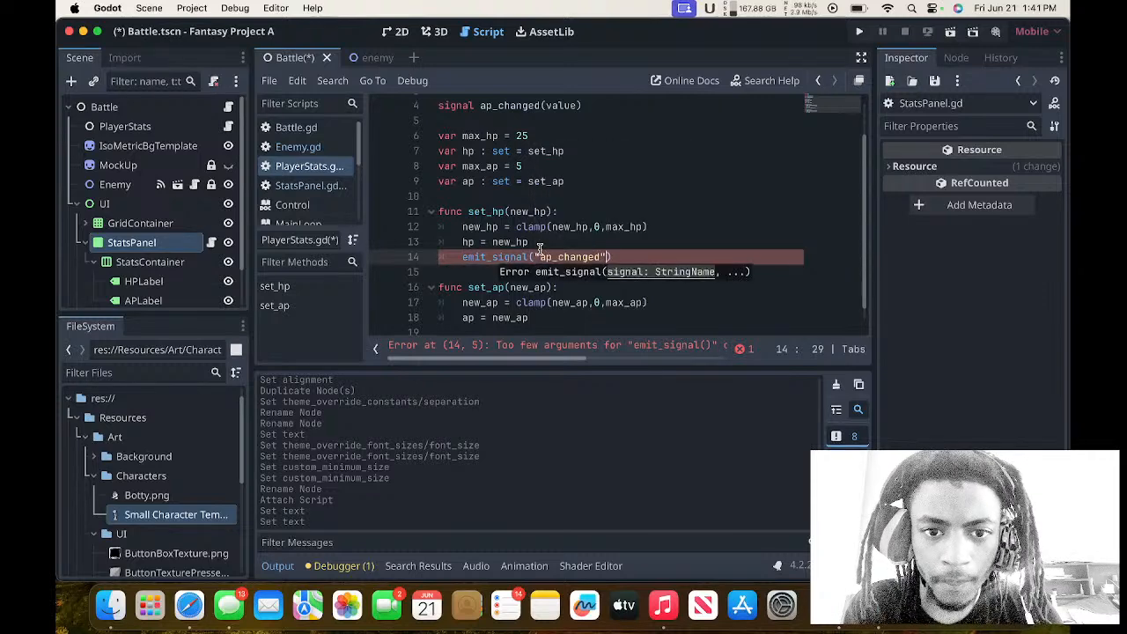
{"action": "type", "text": ","}
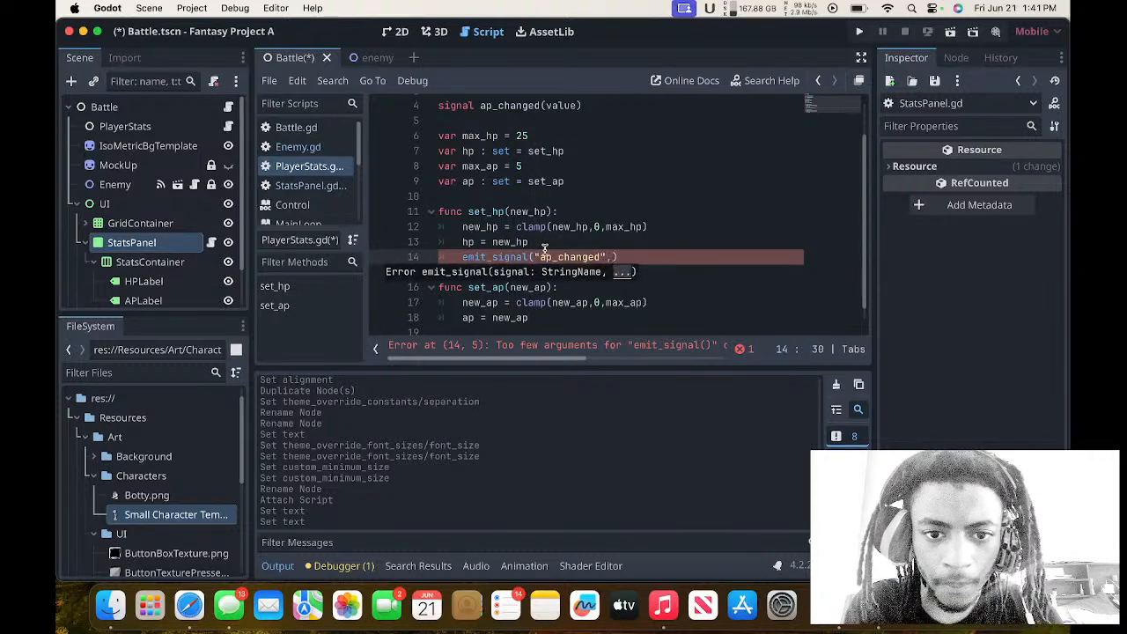
Correct the signal name in set_hp's emit_signal call to "hp_changed" and pass hp as the second argument.
{"action": "left_click", "coordinate": [547, 247]}
{"action": "left_click", "coordinate": [545, 256]}
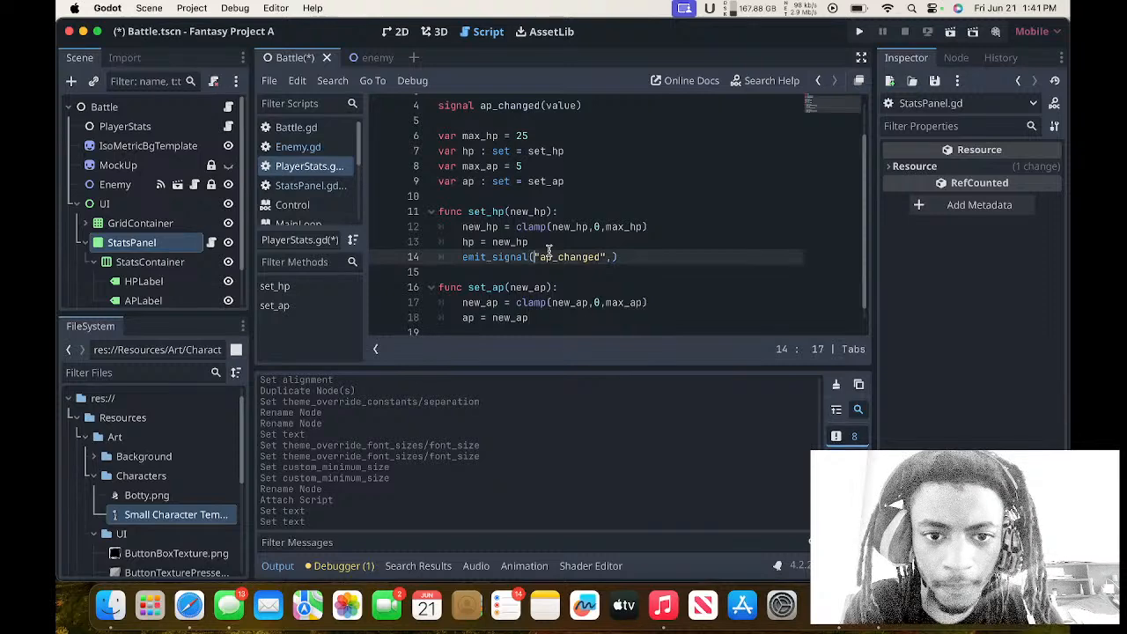
{"action": "key", "text": "BackSpace"}
{"action": "type", "text": "h"}
{"action": "key", "text": "Right"}
{"action": "key", "text": "Right"}
{"action": "key", "text": "Right"}
{"action": "key", "text": "Right"}
{"action": "key", "text": "Right"}
{"action": "key", "text": "Right"}
{"action": "key", "text": "Right"}
{"action": "key", "text": "Right"}
{"action": "key", "text": "Right"}
{"action": "key", "text": "Right"}
{"action": "key", "text": "Right"}
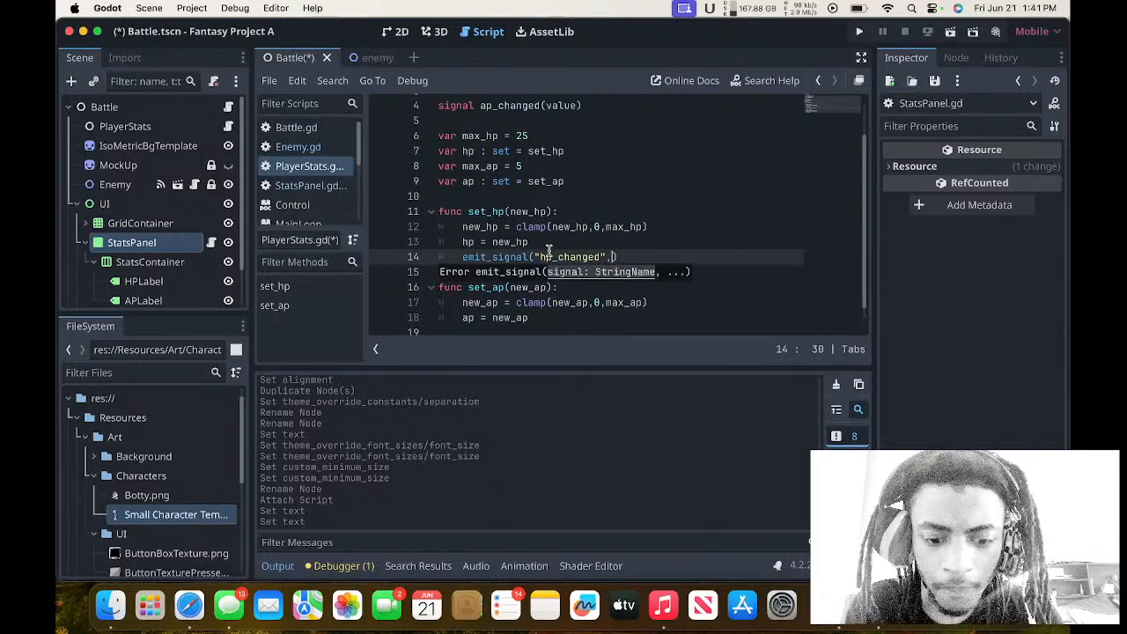
{"action": "type", "text": "hp"}
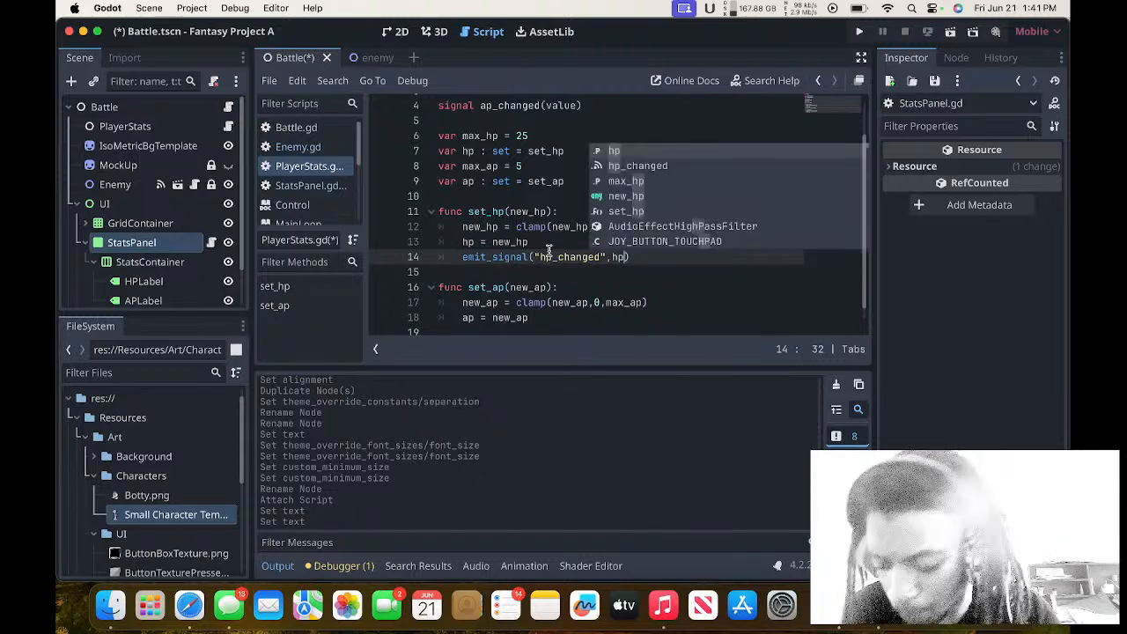
Add emit_signal("ap_changed",ap) as the last line of the set_ap function.
{"action": "left_click", "coordinate": [588, 287]}
{"action": "scroll", "coordinate": [592, 289], "scroll_direction": "down", "scroll_amount": 1}
{"action": "left_click", "coordinate": [581, 308]}
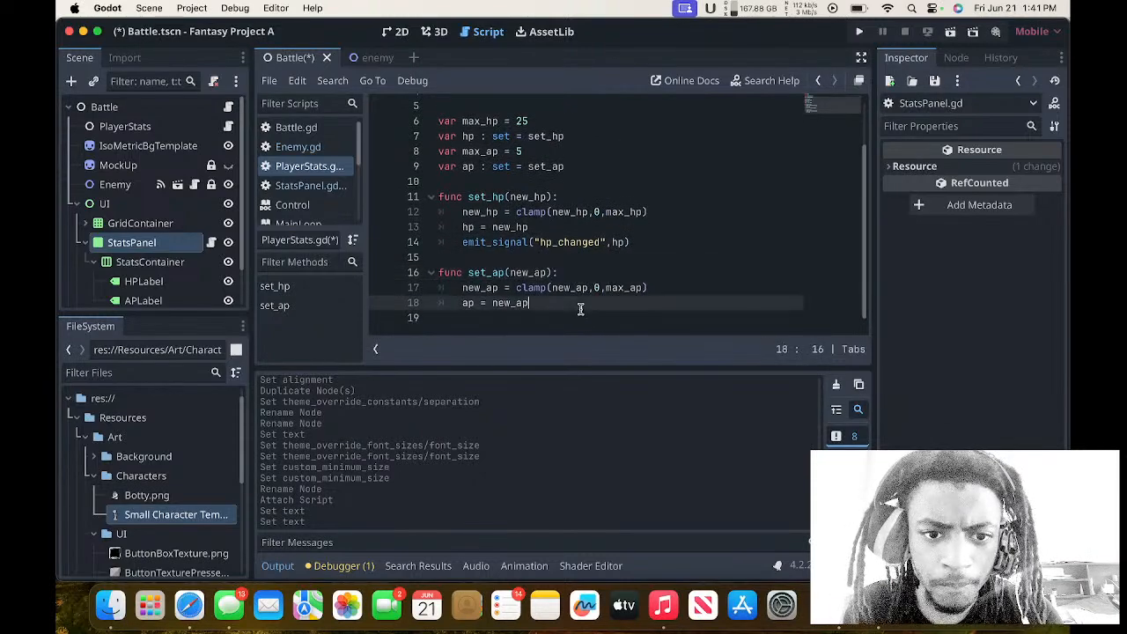
{"action": "key", "text": "Return"}
{"action": "type", "text": "em"}
{"action": "key", "text": "Return"}
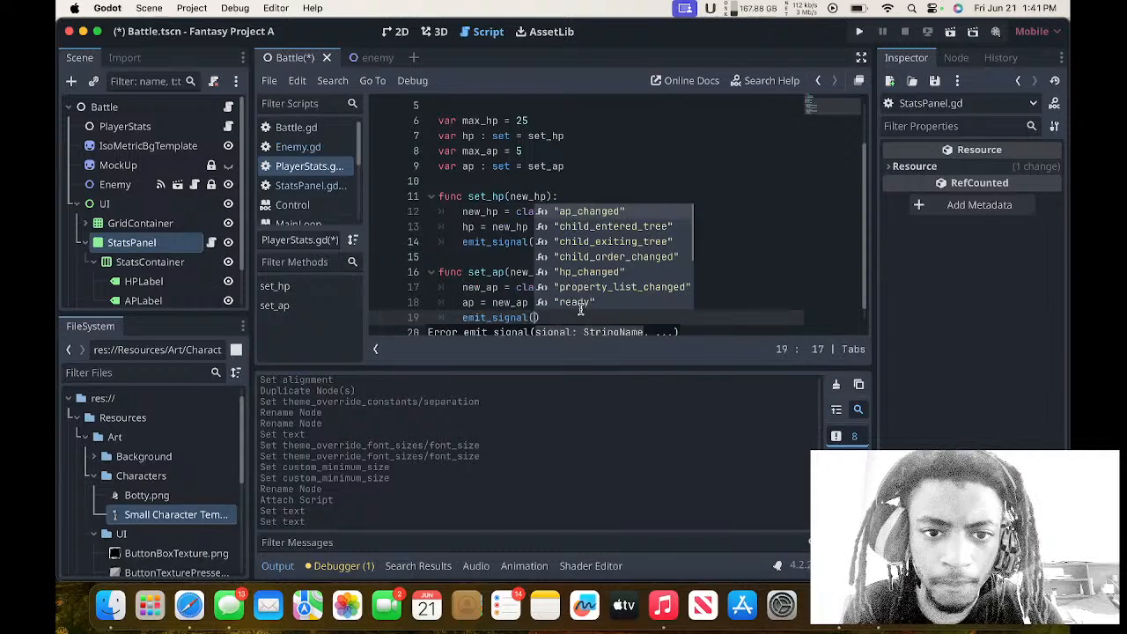
{"action": "key", "text": "Return"}
{"action": "type", "text": ",ap"}
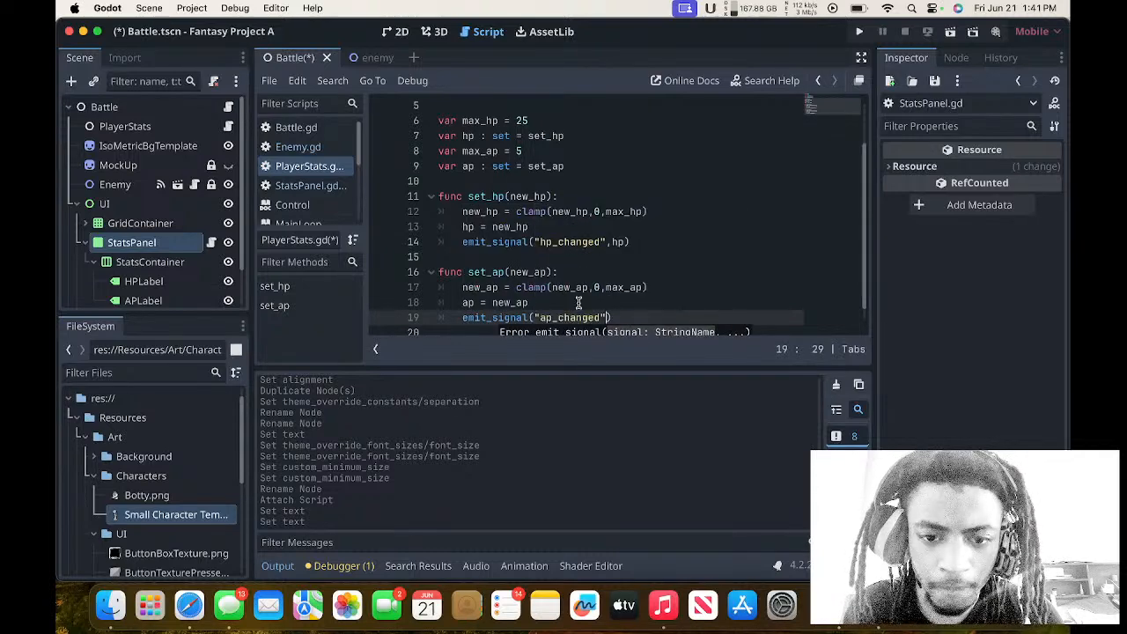
{"action": "key", "text": "BackSpace"}
{"action": "type", "text": "p"}
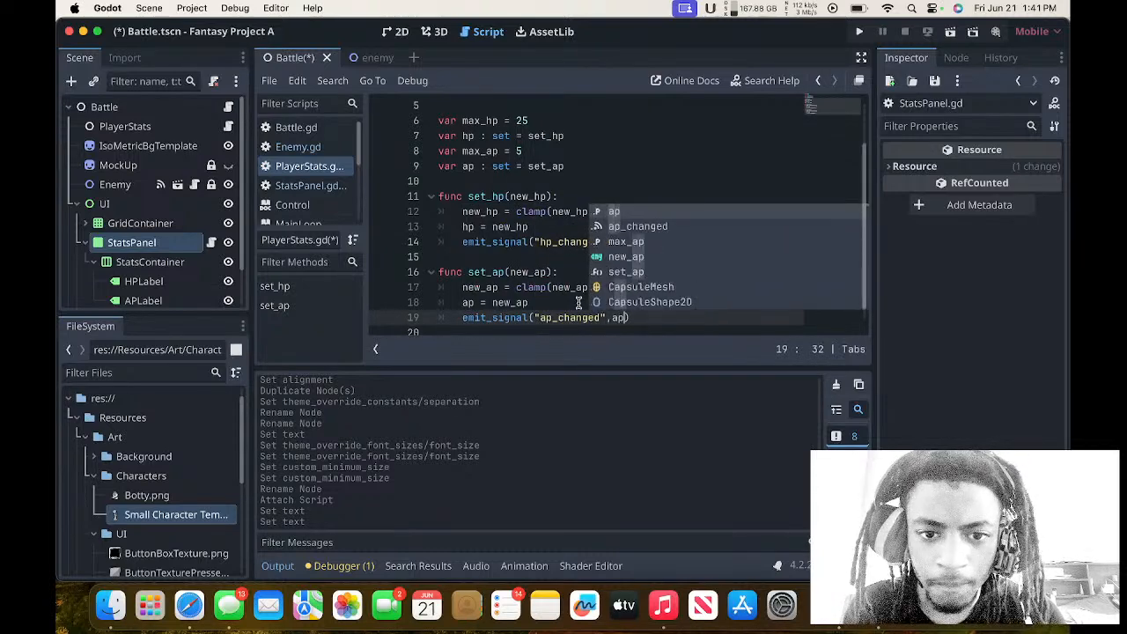
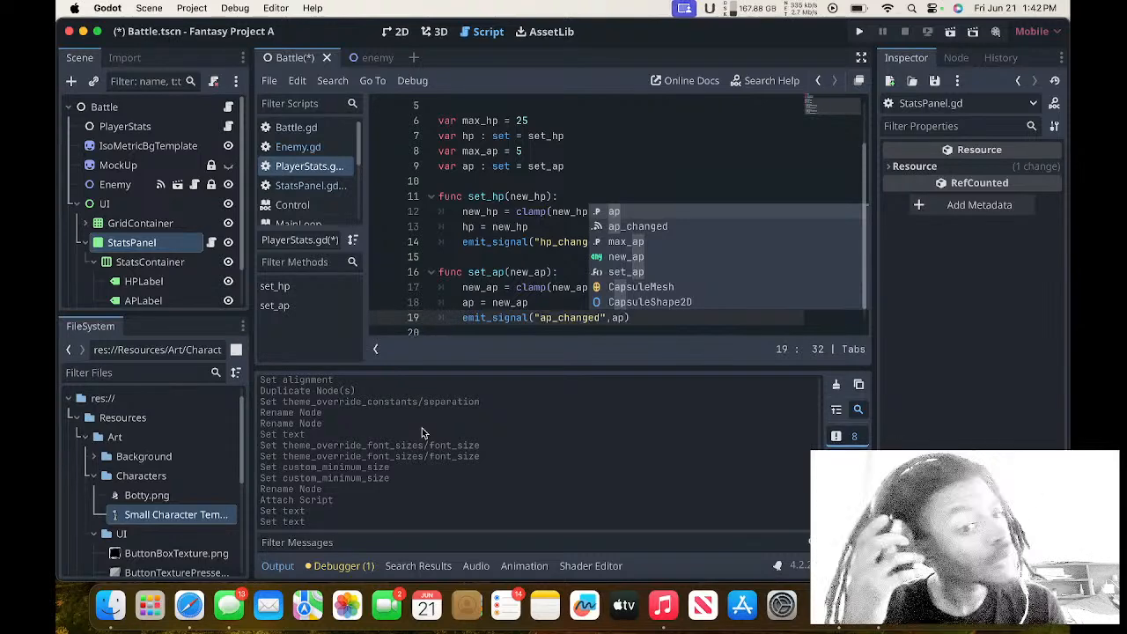
Examine the signals of the StatsPanel node and review the PlayerStats script.
{"action": "left_click", "coordinate": [173, 243]}
{"action": "left_click", "coordinate": [956, 57]}
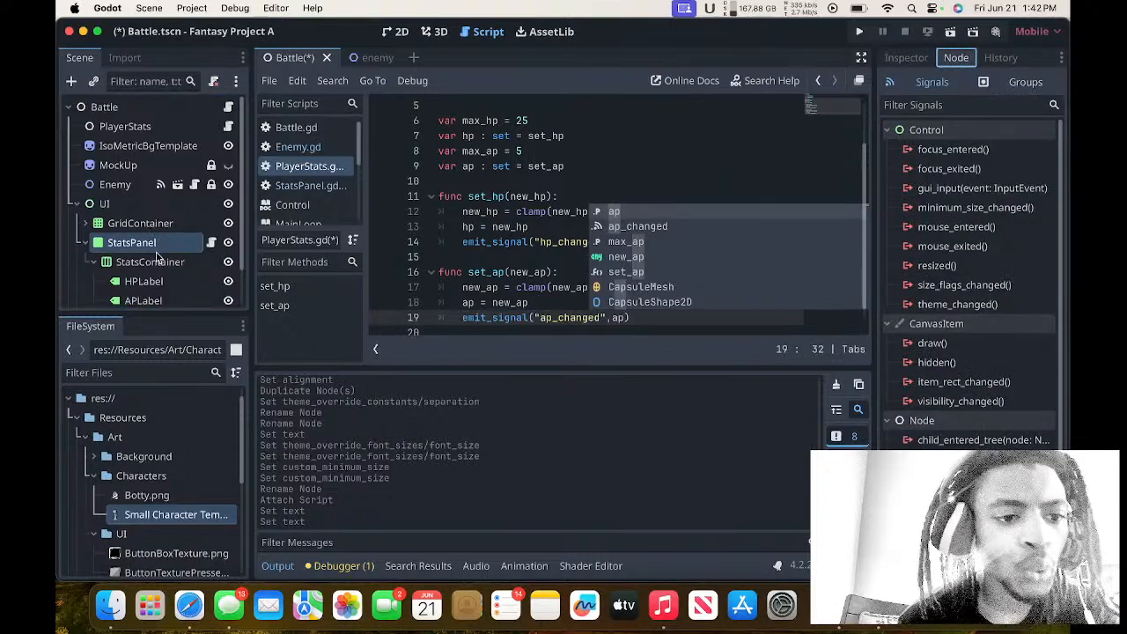
{"action": "scroll", "coordinate": [157, 256], "scroll_direction": "down", "scroll_amount": 2}
{"action": "scroll", "coordinate": [448, 205], "scroll_direction": "up", "scroll_amount": 3}
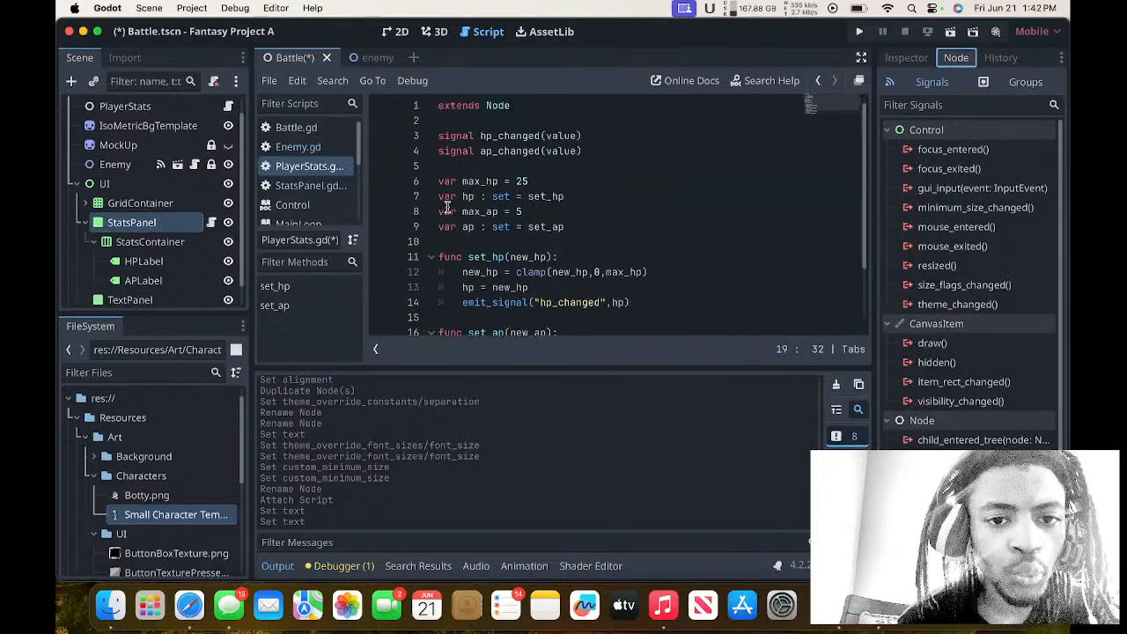
{"action": "scroll", "coordinate": [447, 206], "scroll_direction": "down", "scroll_amount": 3}
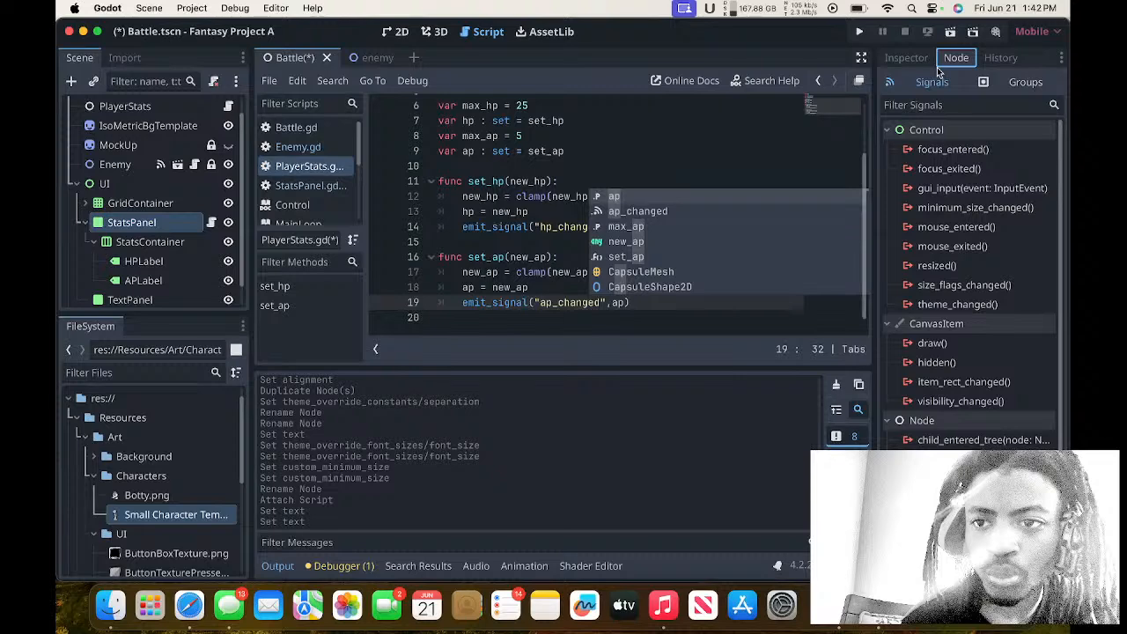
{"action": "left_click", "coordinate": [150, 242]}
{"action": "left_click", "coordinate": [164, 222]}
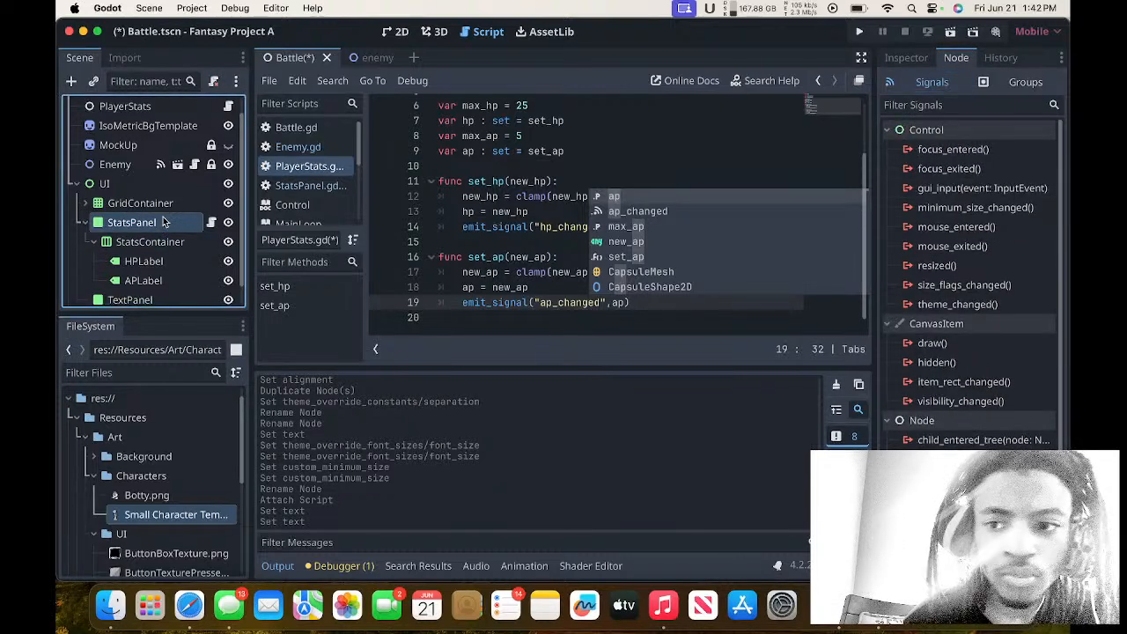
Save the Battle scene and open the script attached to the StatsPanel node.
{"action": "left_click", "coordinate": [436, 32]}
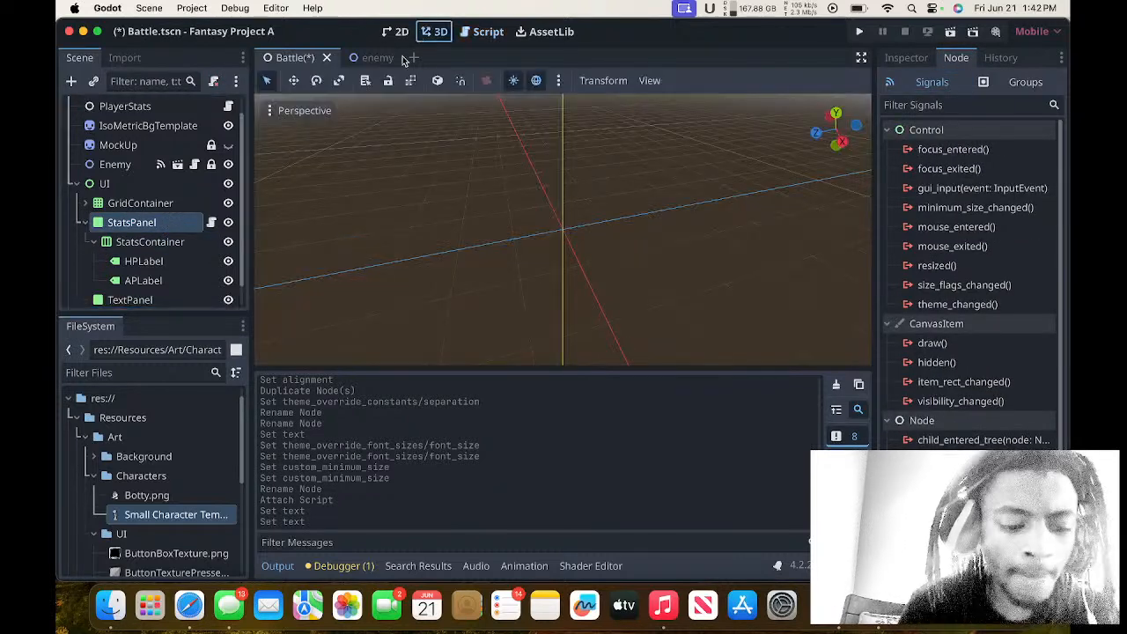
{"action": "key", "text": "super+s"}
{"action": "left_click", "coordinate": [140, 202]}
{"action": "left_click", "coordinate": [176, 224]}
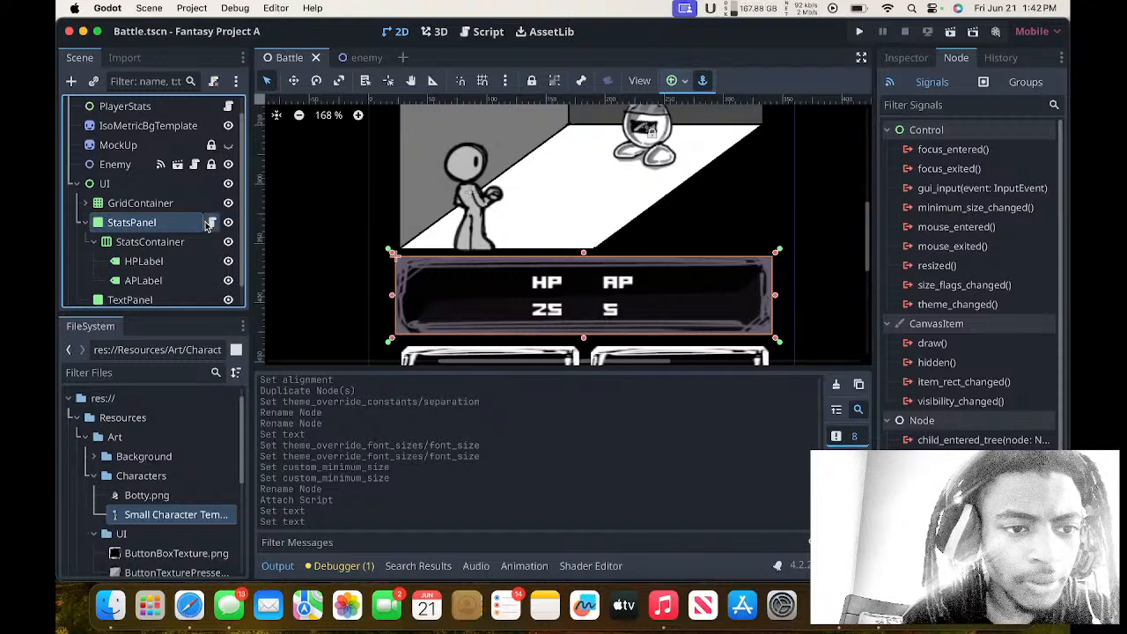
{"action": "left_click", "coordinate": [212, 222]}
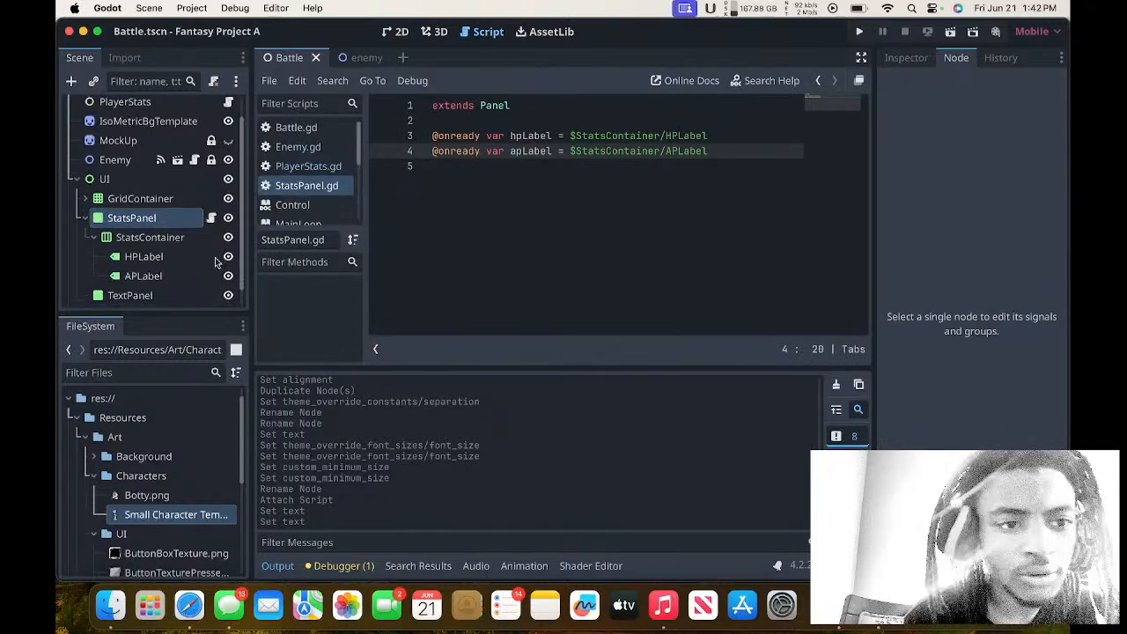
Select the PlayerStats node to list its signals.
{"action": "scroll", "coordinate": [176, 176], "scroll_direction": "down", "scroll_amount": 2}
{"action": "scroll", "coordinate": [186, 132], "scroll_direction": "up", "scroll_amount": 3}
{"action": "left_click", "coordinate": [185, 129]}
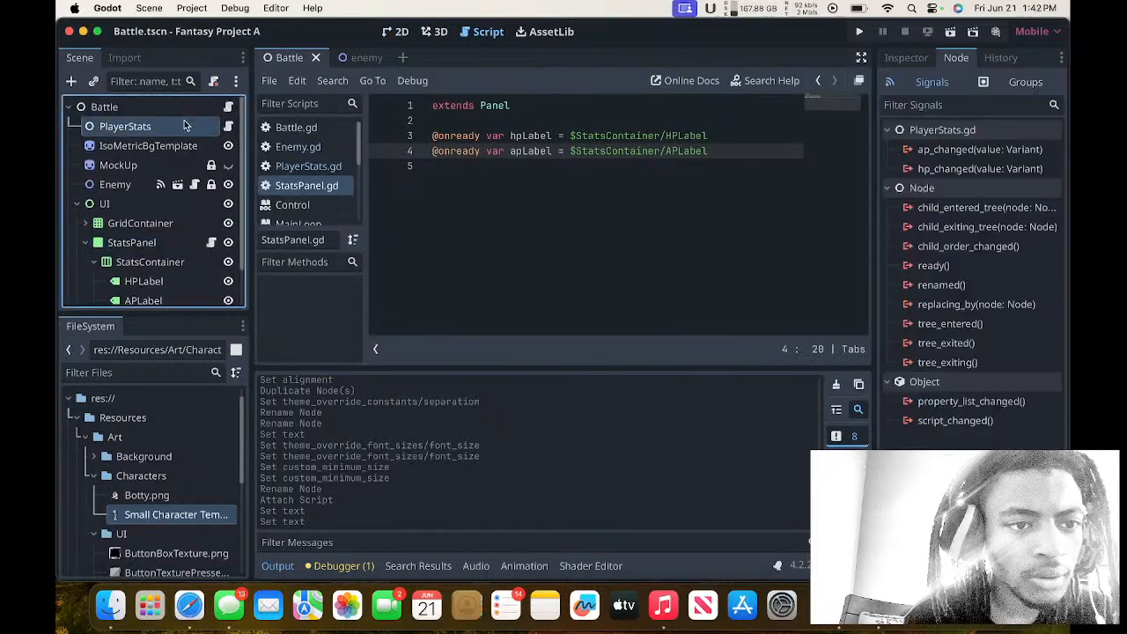
{"action": "left_click", "coordinate": [930, 151]}
{"action": "double_click", "coordinate": [931, 151]}
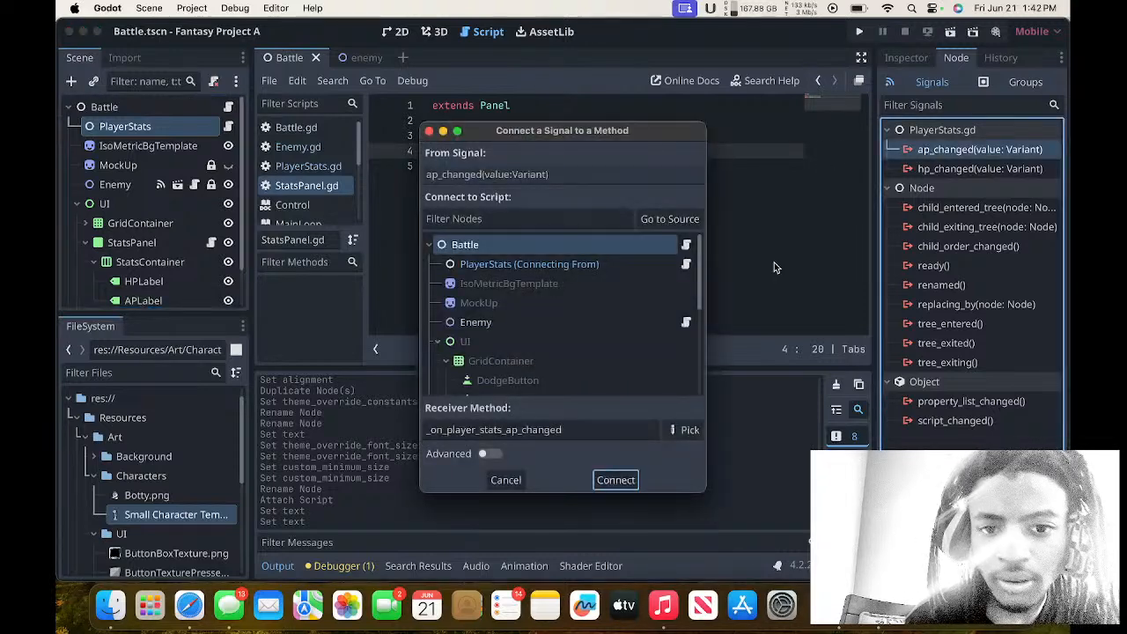
{"action": "scroll", "coordinate": [549, 360], "scroll_direction": "down", "scroll_amount": 1}
{"action": "scroll", "coordinate": [548, 356], "scroll_direction": "down", "scroll_amount": 4}
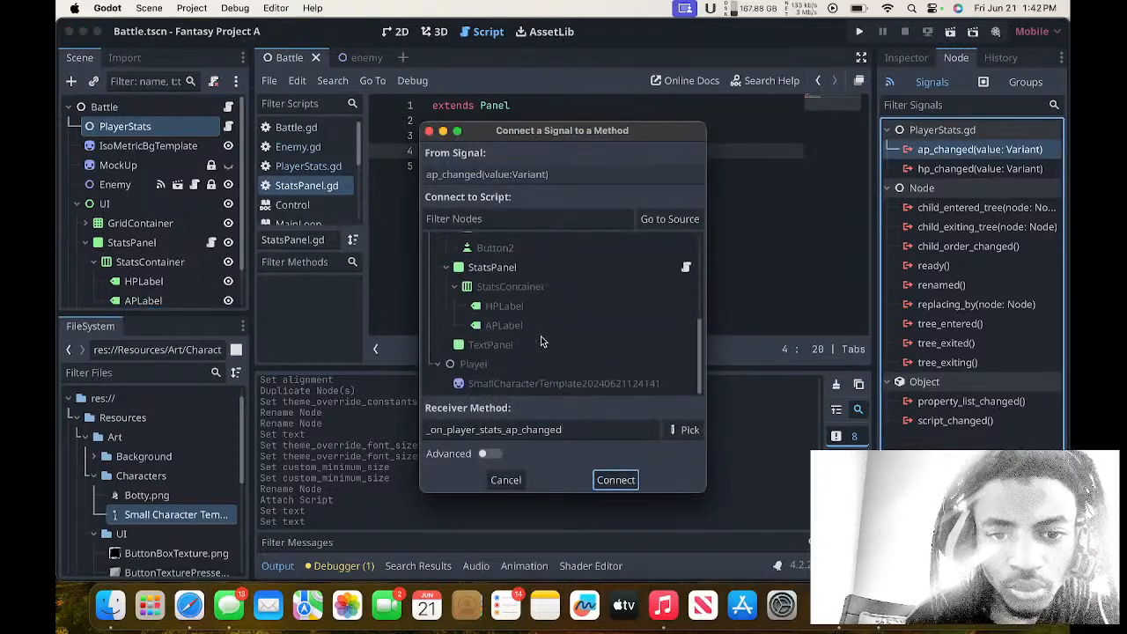
{"action": "left_click", "coordinate": [515, 268]}
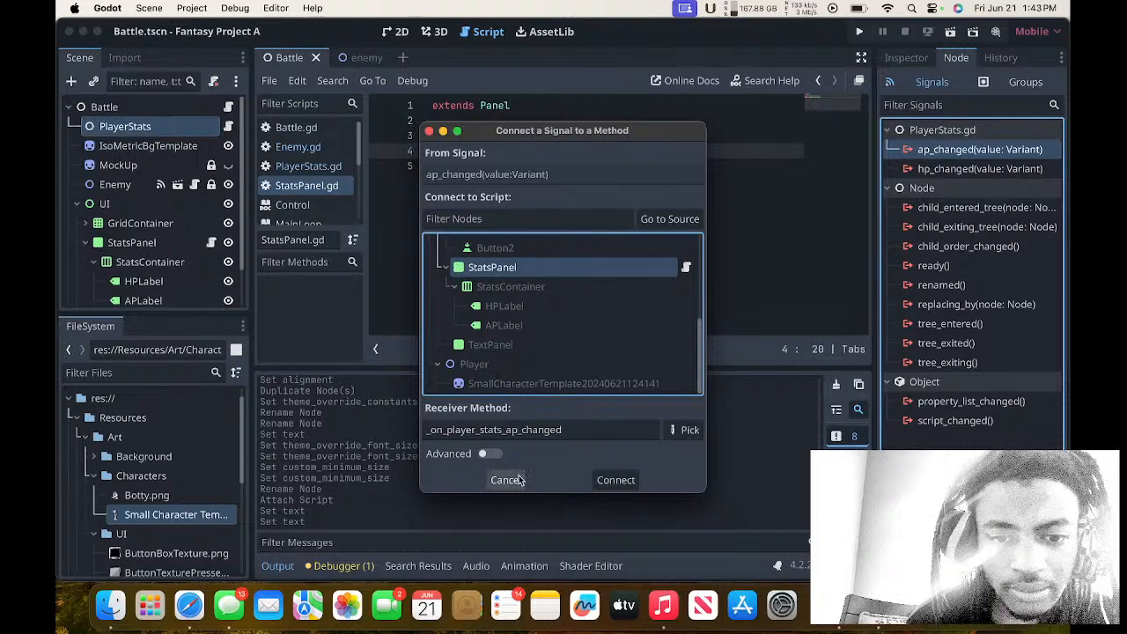
{"action": "scroll", "coordinate": [546, 341], "scroll_direction": "up", "scroll_amount": 2}
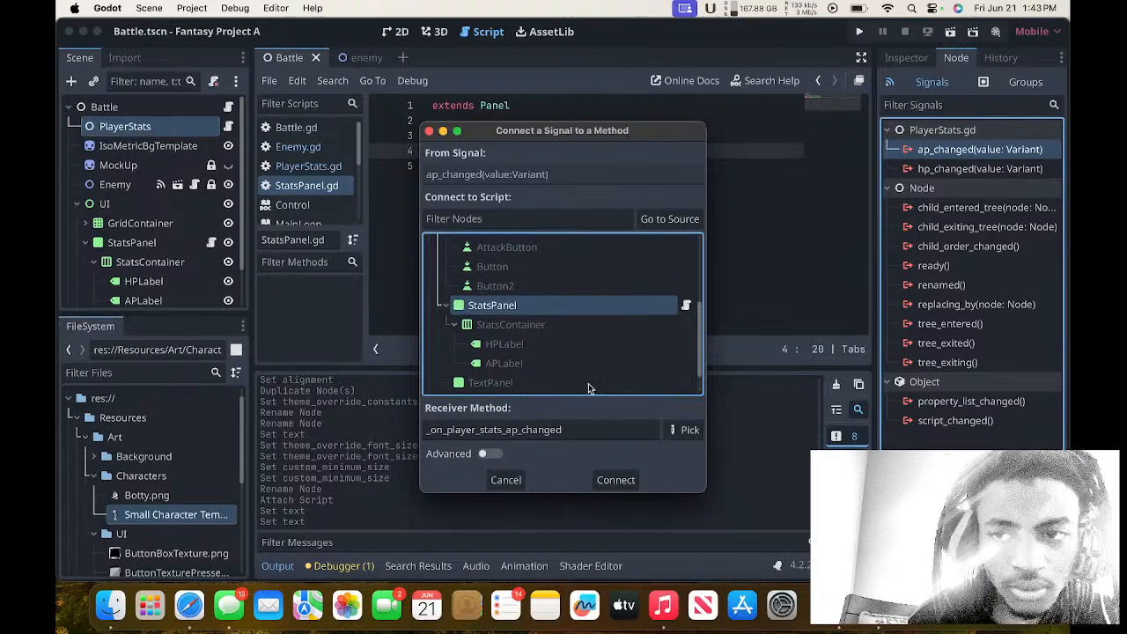
{"action": "left_click", "coordinate": [505, 481]}
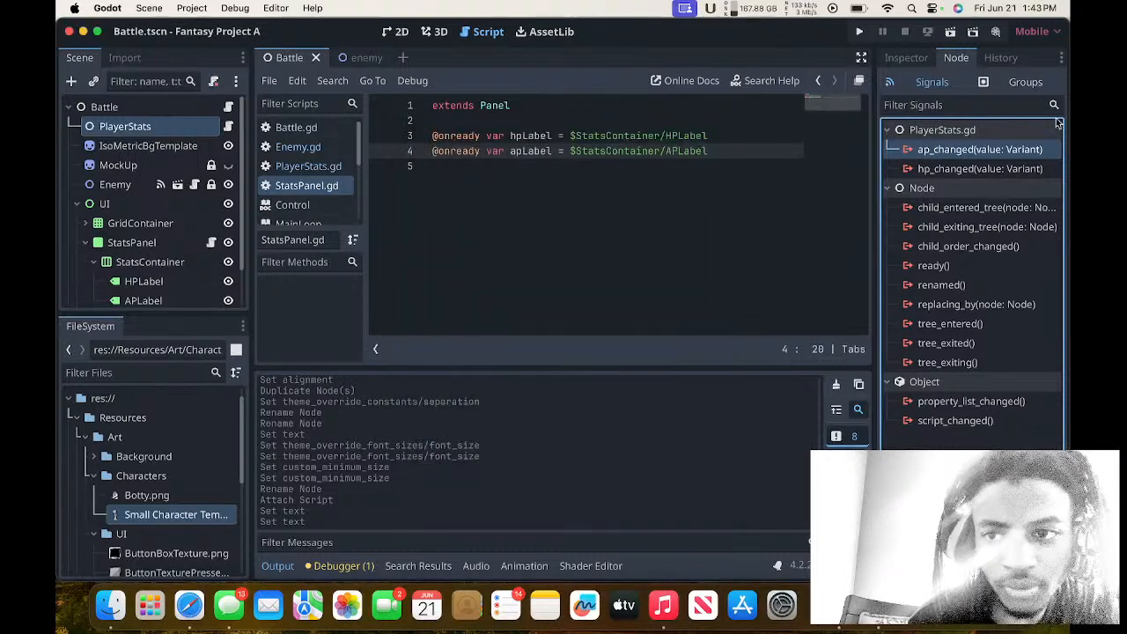
Connect the PlayerStats hp_changed signal to the StatsPanel node with receiver method _on_player_stats_hp_changed.
{"action": "double_click", "coordinate": [986, 168]}
{"action": "scroll", "coordinate": [620, 343], "scroll_direction": "down", "scroll_amount": 3}
{"action": "scroll", "coordinate": [620, 344], "scroll_direction": "down", "scroll_amount": 3}
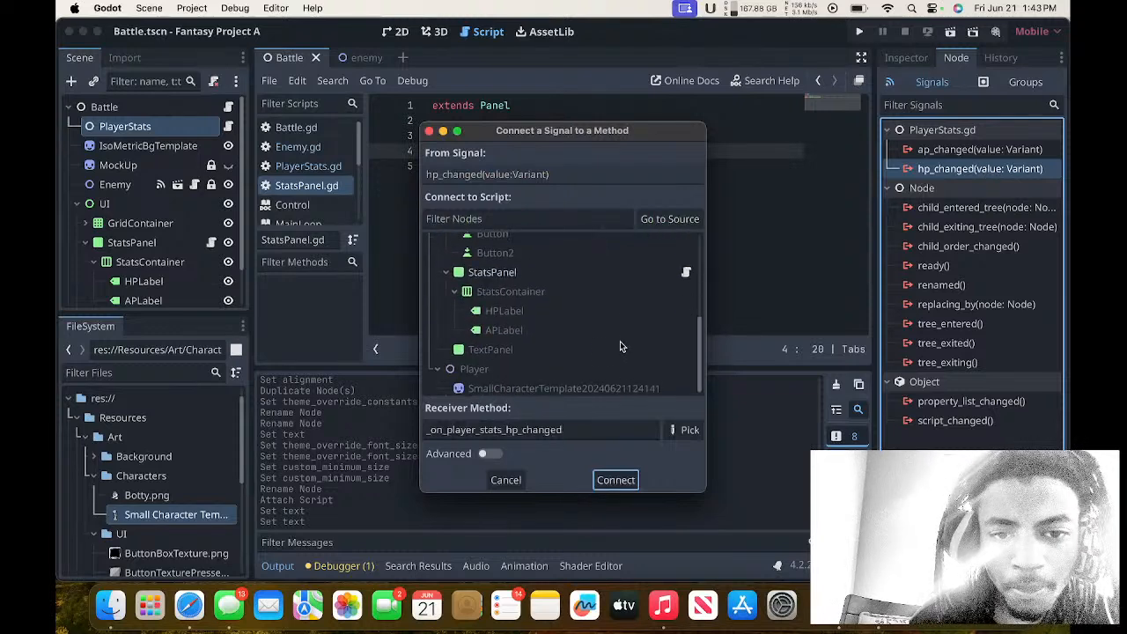
{"action": "left_click", "coordinate": [571, 289]}
{"action": "left_click", "coordinate": [540, 275]}
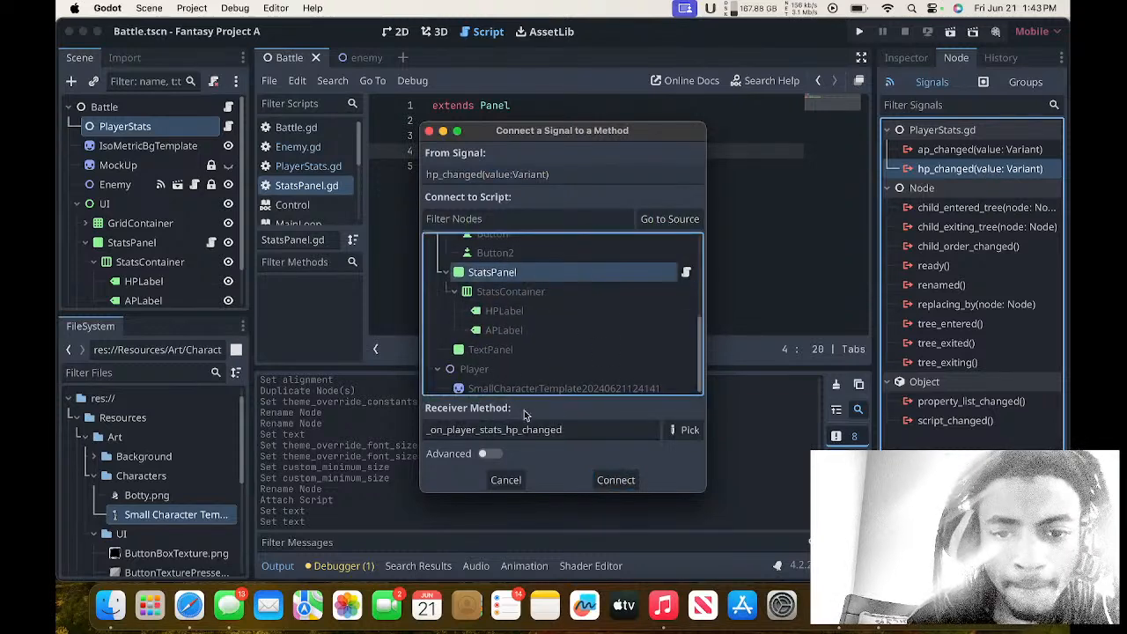
{"action": "left_click", "coordinate": [618, 482]}
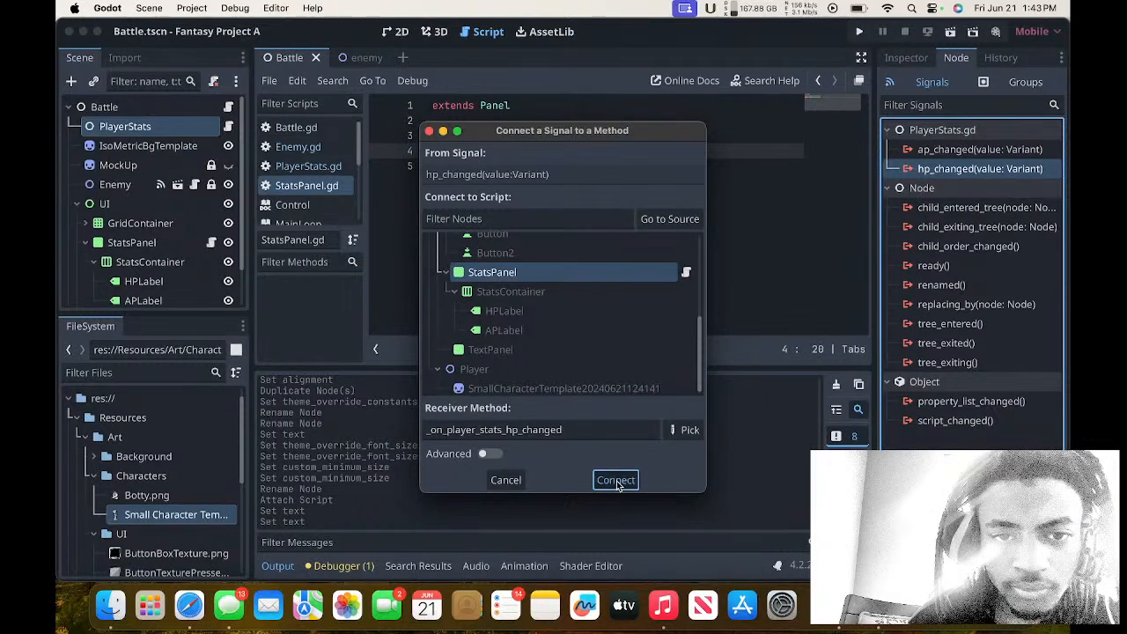
Replace the placeholder body of _on_player_stats_hp_changed with the start of an assignment, hpLabel.text =.
{"action": "left_click_drag", "start_coordinate": [659, 213], "coordinate": [487, 214]}
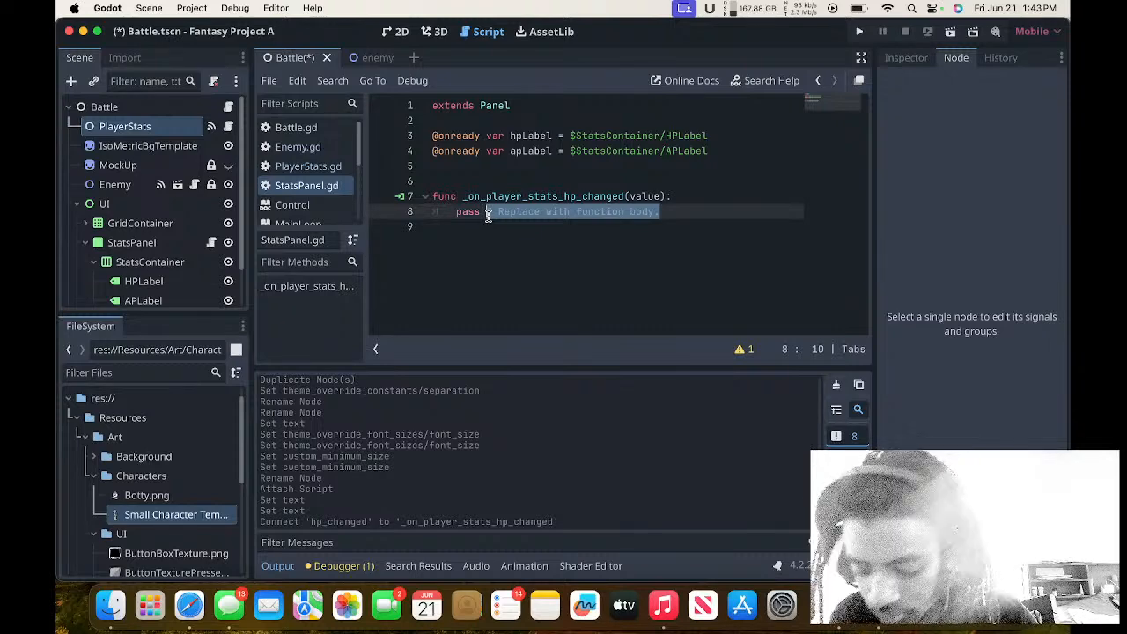
{"action": "key", "text": "BackSpace"}
{"action": "key", "text": "BackSpace"}
{"action": "key", "text": "BackSpace"}
{"action": "key", "text": "BackSpace"}
{"action": "key", "text": "BackSpace"}
{"action": "key", "text": "BackSpace"}
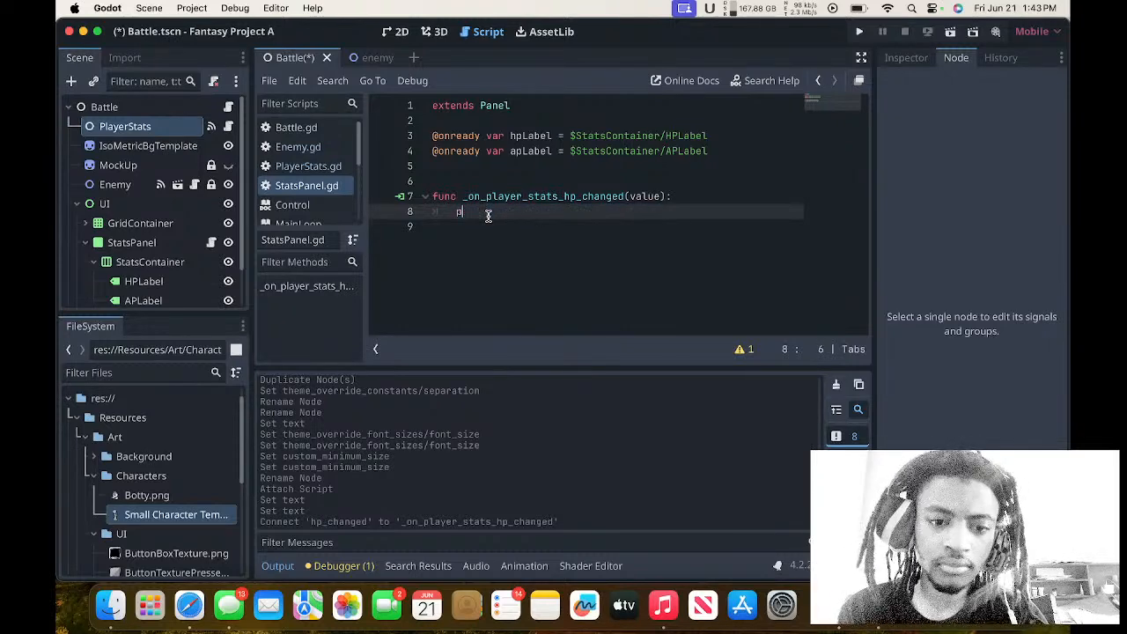
{"action": "type", "text": "hp"}
{"action": "key", "text": "Return"}
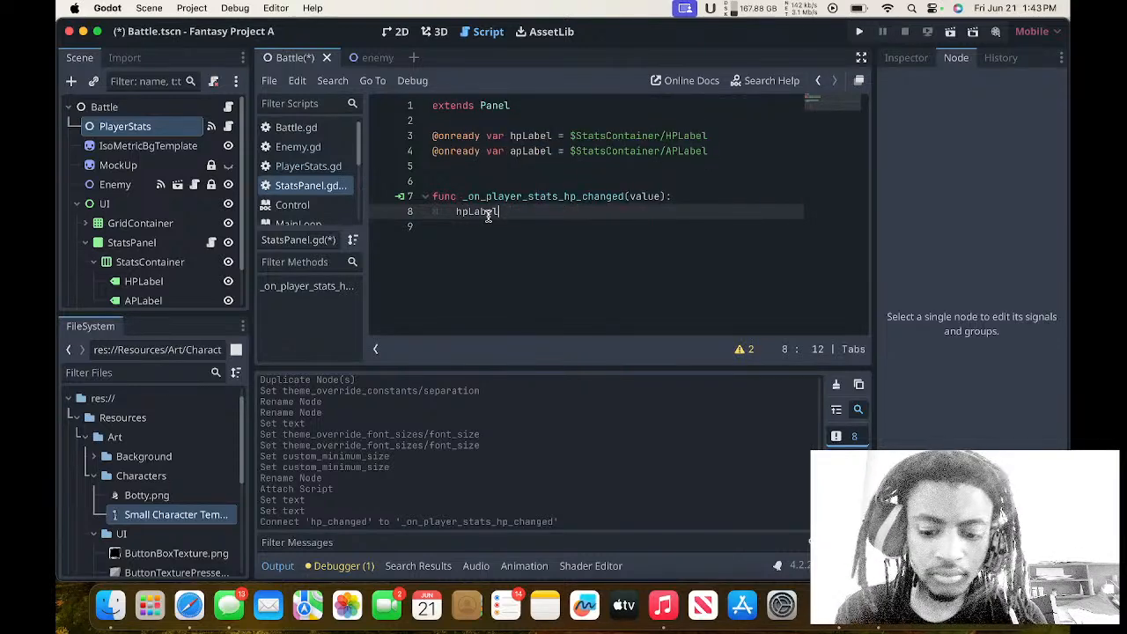
{"action": "type", "text": "."}
{"action": "type", "text": "text "}
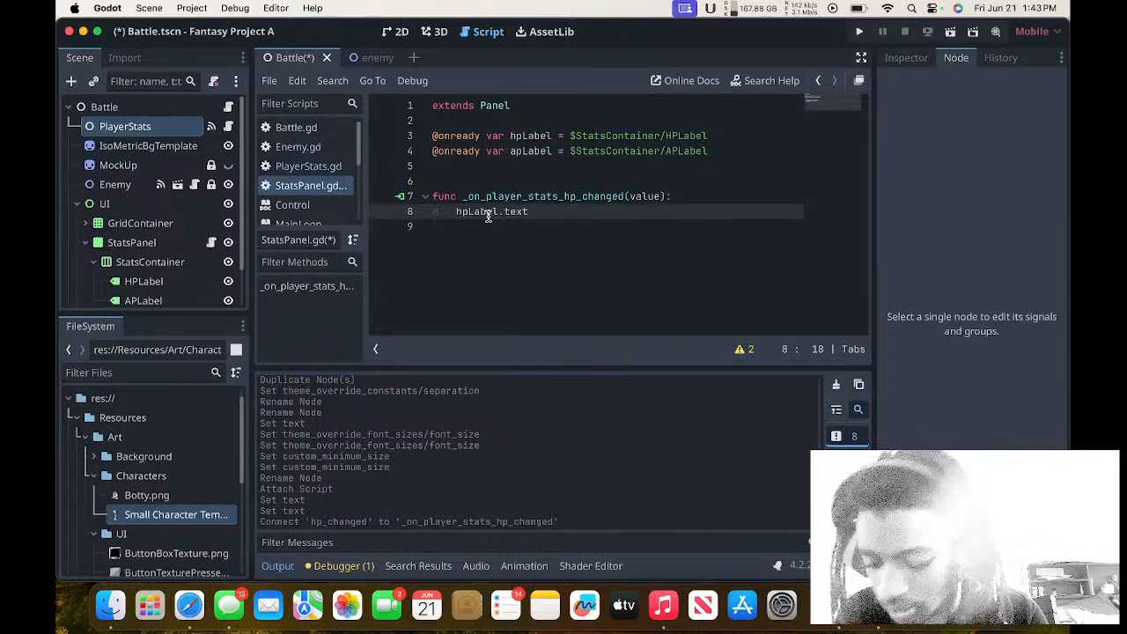
{"action": "type", "text": "="}
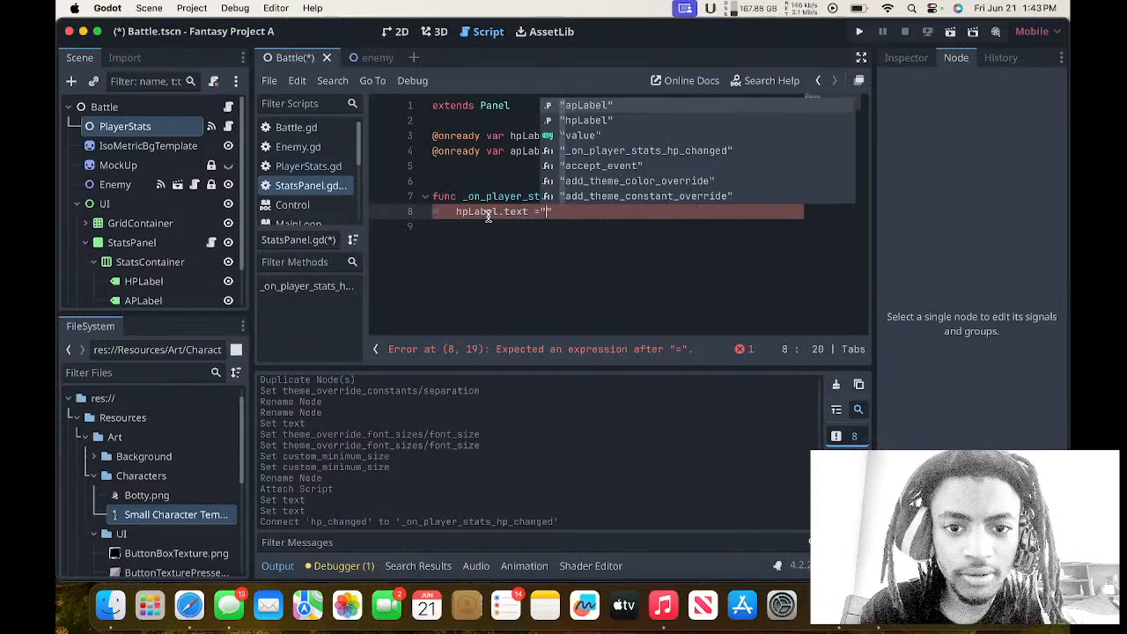
Begin the string assigned to hpLabel.text with "HP, removing the autocompleted hpLabel text.
{"action": "type", "text": "\"HP"}
{"action": "key", "text": "Return"}
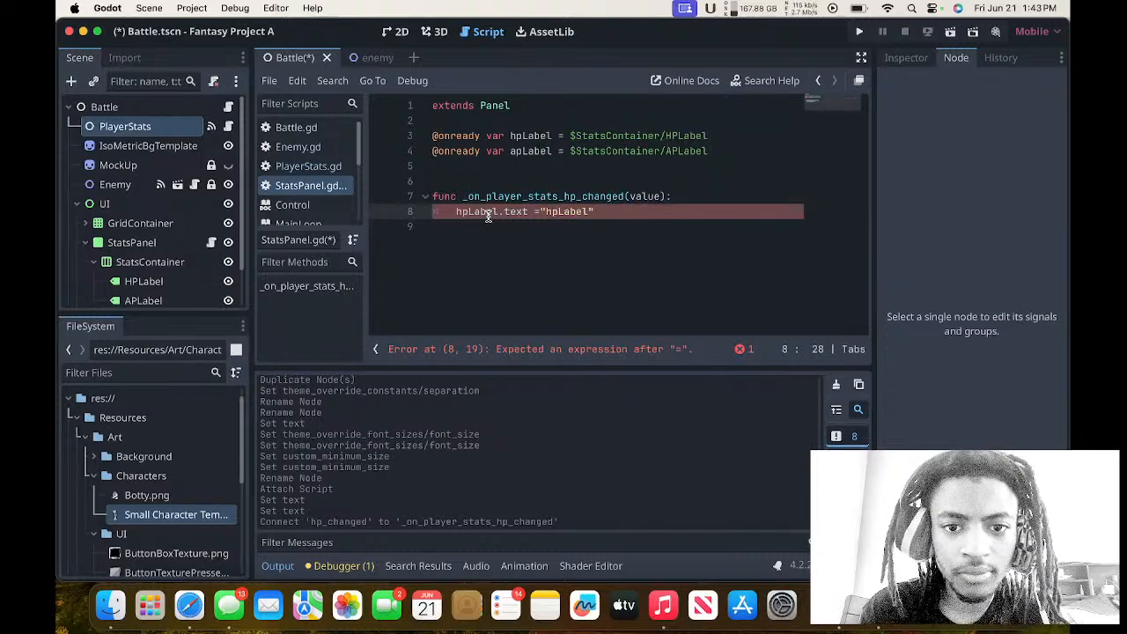
{"action": "key", "text": "BackSpace"}
{"action": "key", "text": "BackSpace"}
{"action": "key", "text": "BackSpace"}
{"action": "key", "text": "BackSpace"}
{"action": "key", "text": "BackSpace"}
{"action": "key", "text": "BackSpace"}
{"action": "key", "text": "BackSpace"}
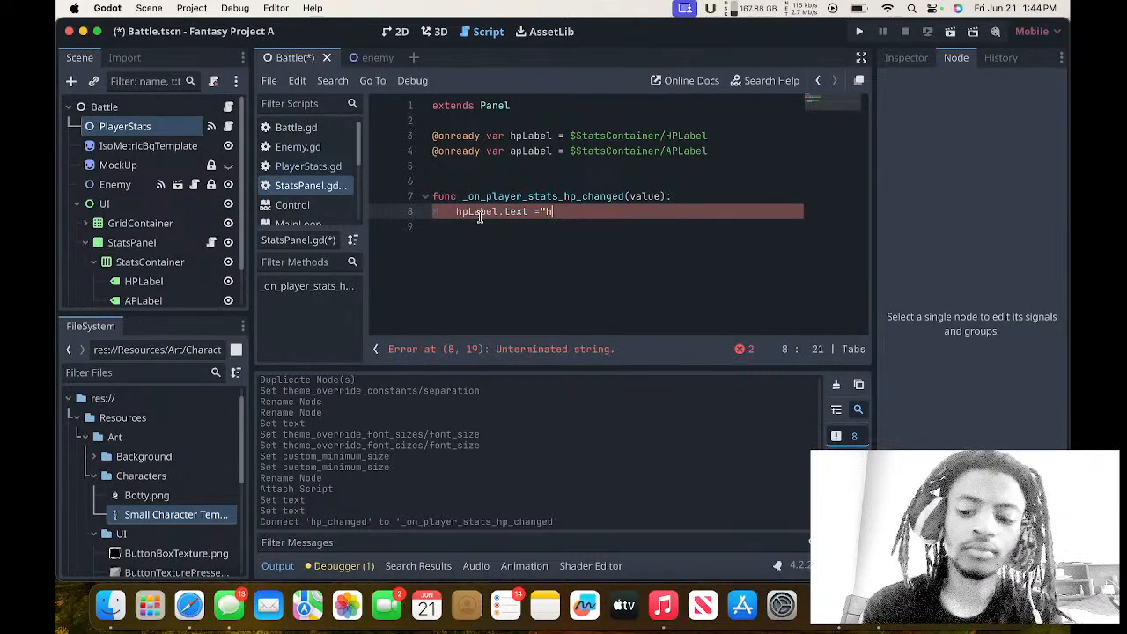
{"action": "key", "text": "BackSpace"}
{"action": "type", "text": "HP"}
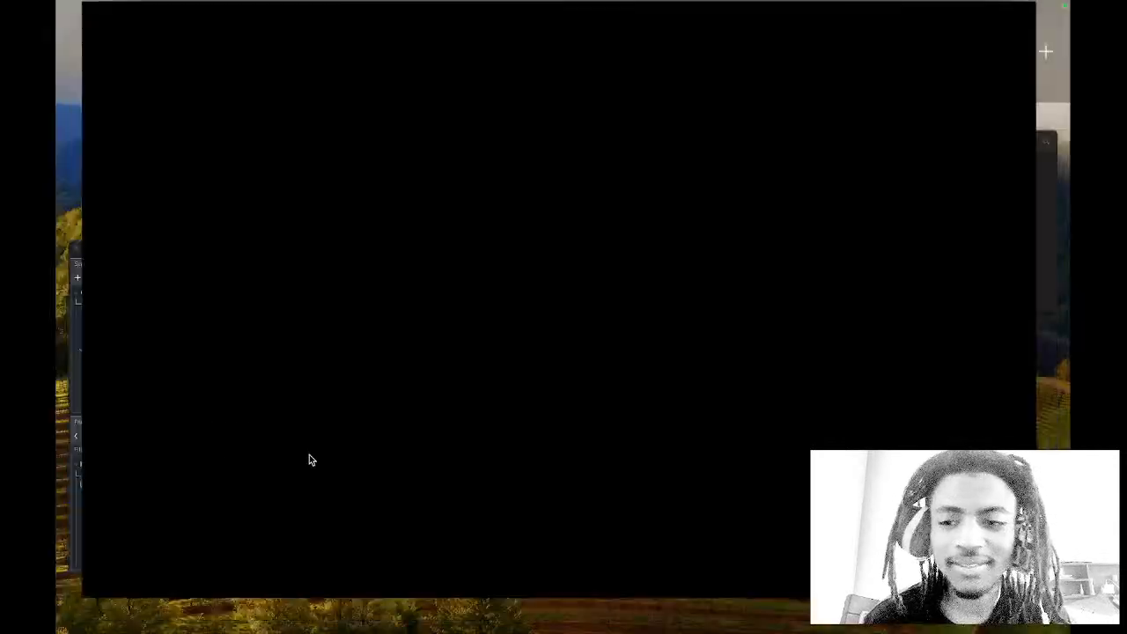
Run the project and add the missing closing quote to the "HP" string in the StatsPanel script.
{"action": "key", "text": "ctrl+Up"}
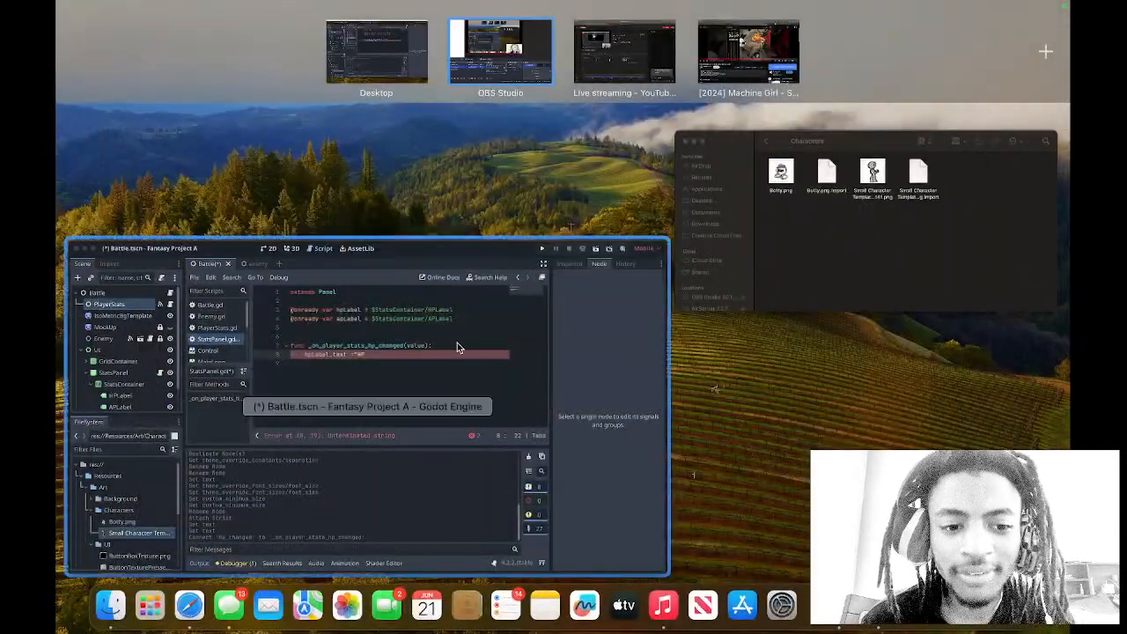
{"action": "left_click", "coordinate": [457, 343]}
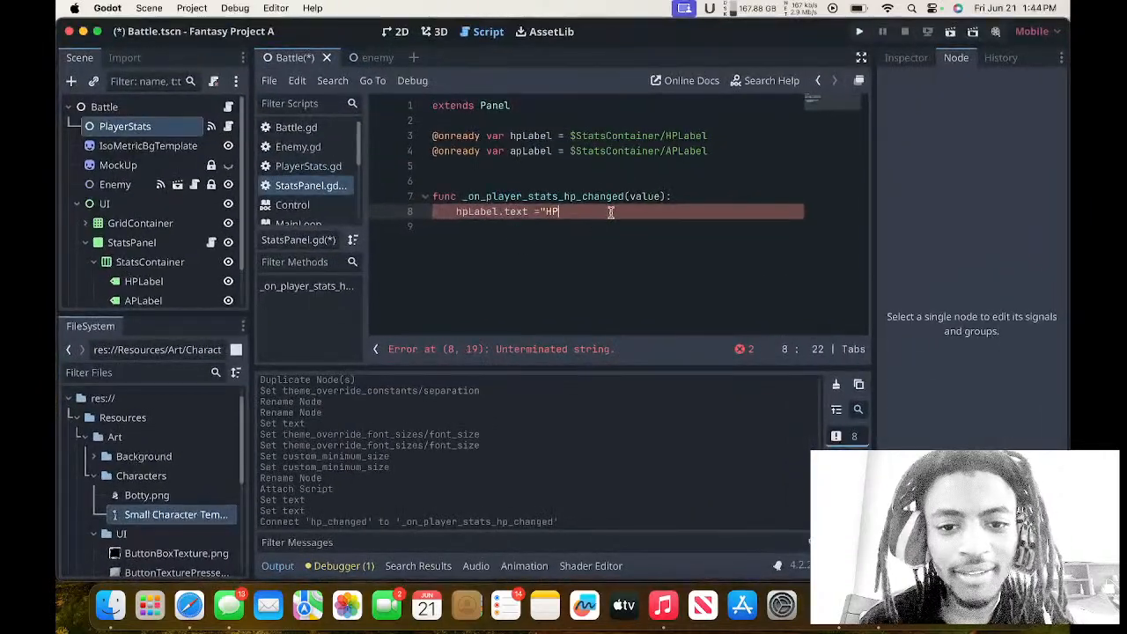
{"action": "left_click", "coordinate": [857, 35]}
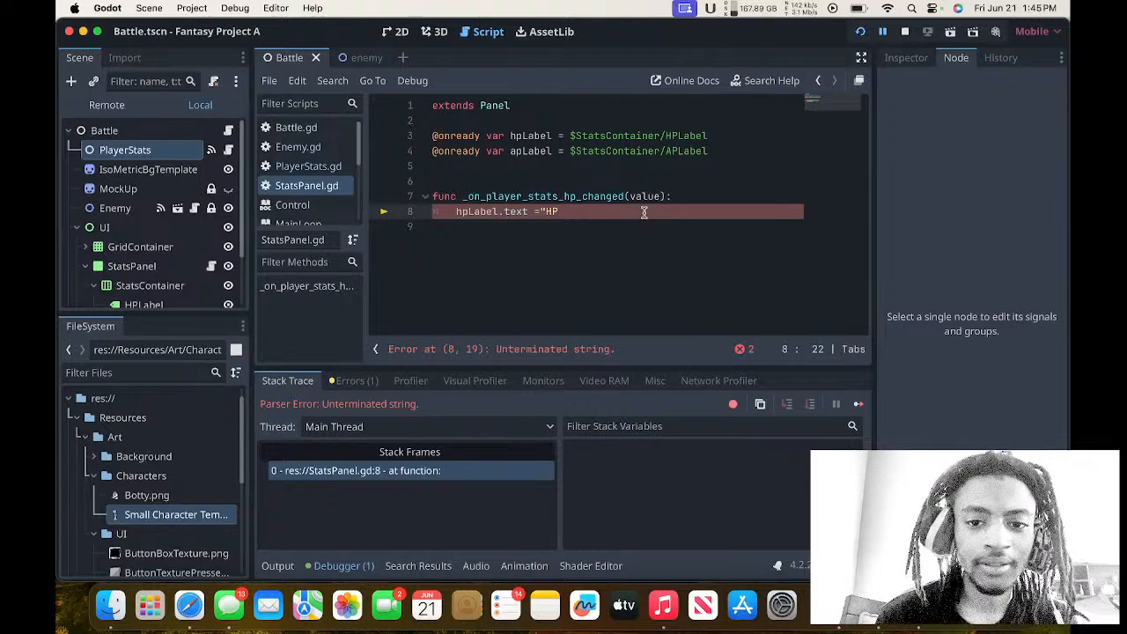
{"action": "type", "text": "\""}
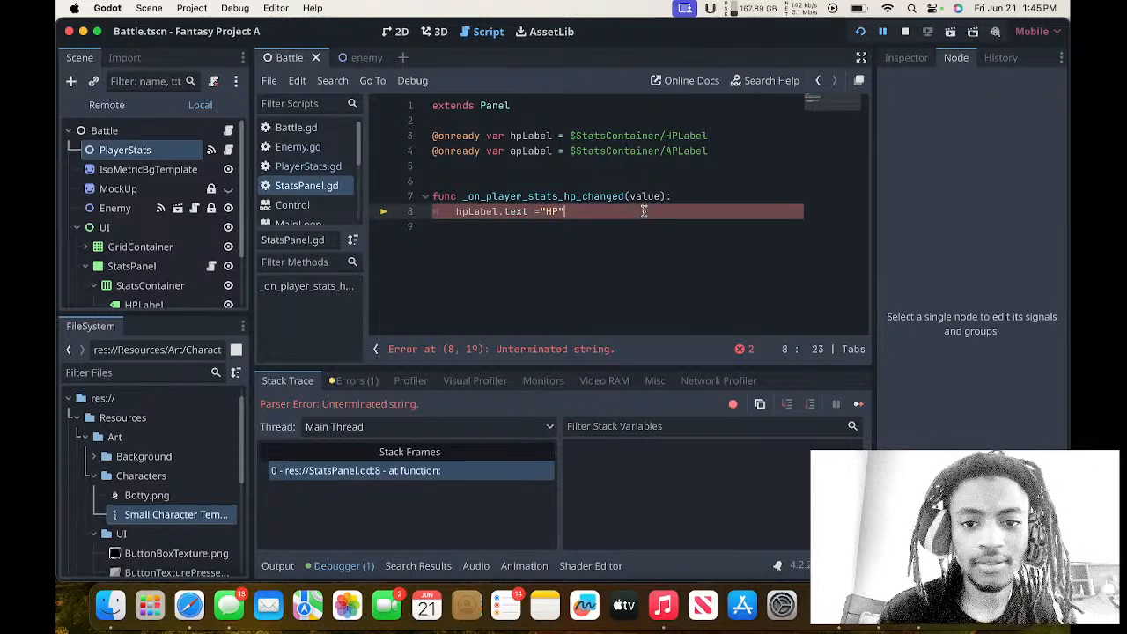
Resume the paused game to test attacking the enemy, and close the game window.
{"action": "left_click", "coordinate": [883, 32]}
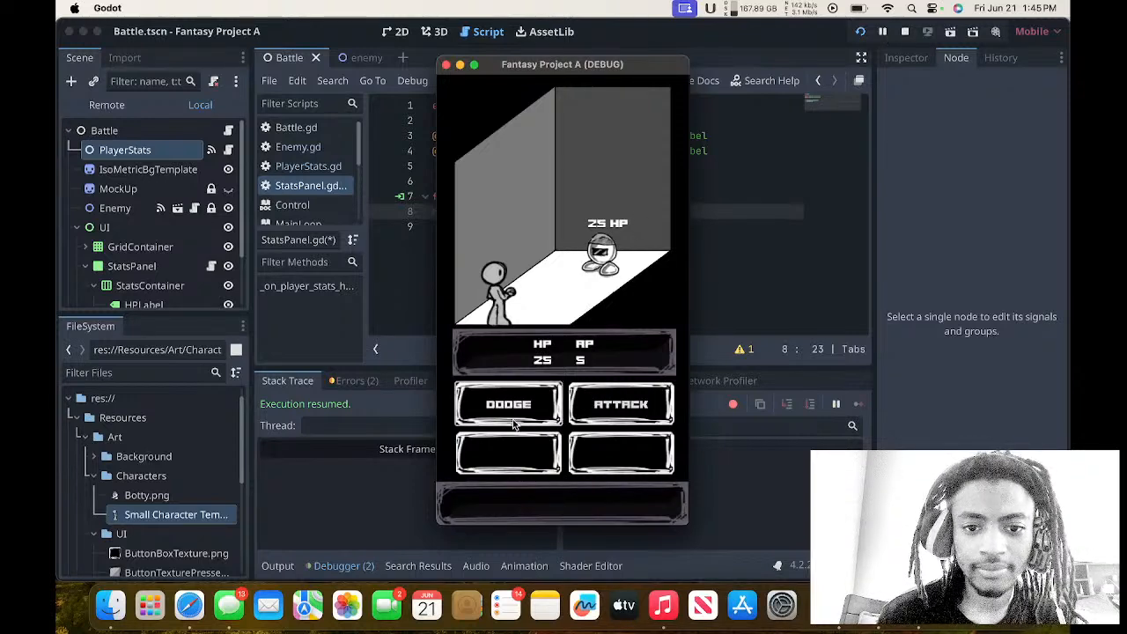
{"action": "left_click", "coordinate": [595, 408]}
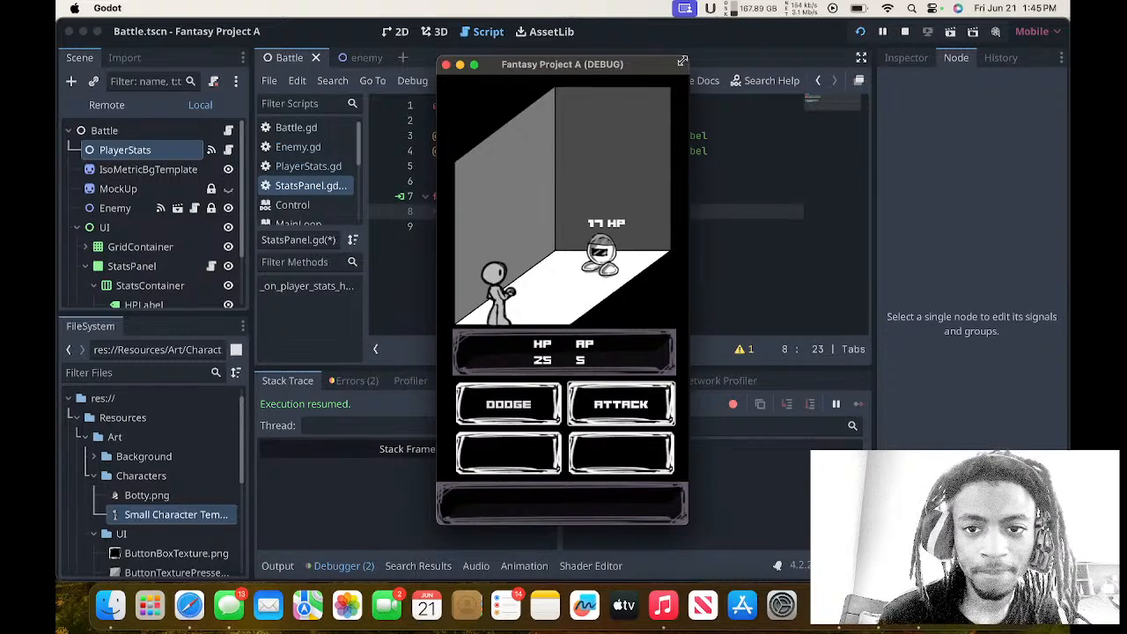
{"action": "left_click_drag", "start_coordinate": [683, 61], "coordinate": [715, 27]}
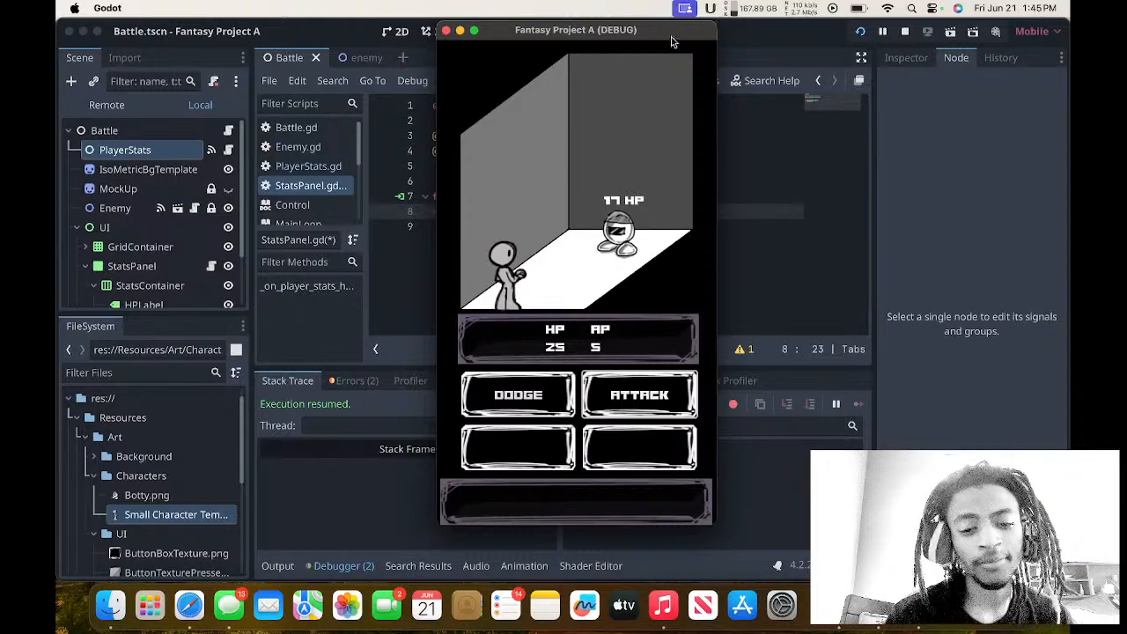
{"action": "left_click", "coordinate": [446, 30]}
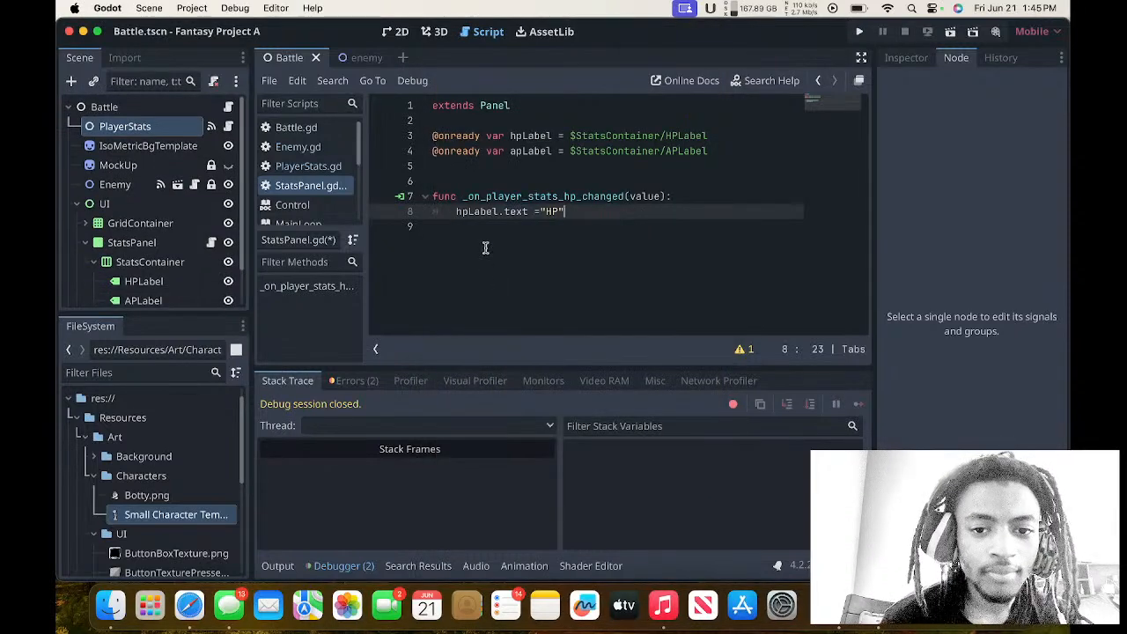
Add a newline escape to the string assigned to hpLabel.text in the StatsPanel script, making it "HP\n".
{"action": "left_click", "coordinate": [317, 146]}
{"action": "left_click", "coordinate": [313, 185]}
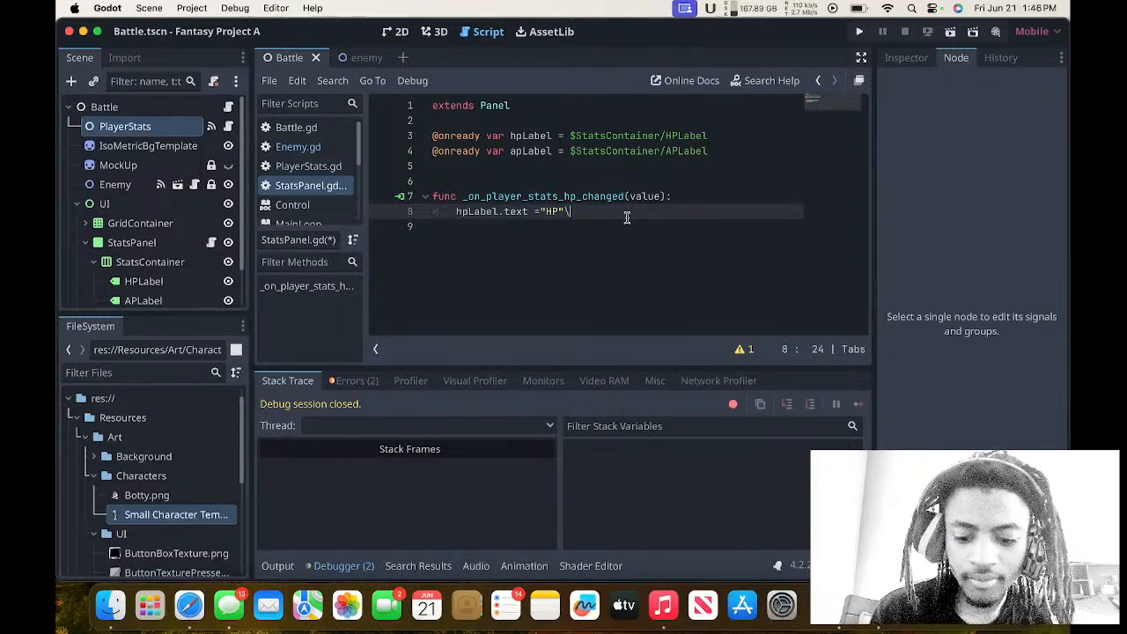
{"action": "key", "text": "BackSpace"}
{"action": "type", "text": "\\"}
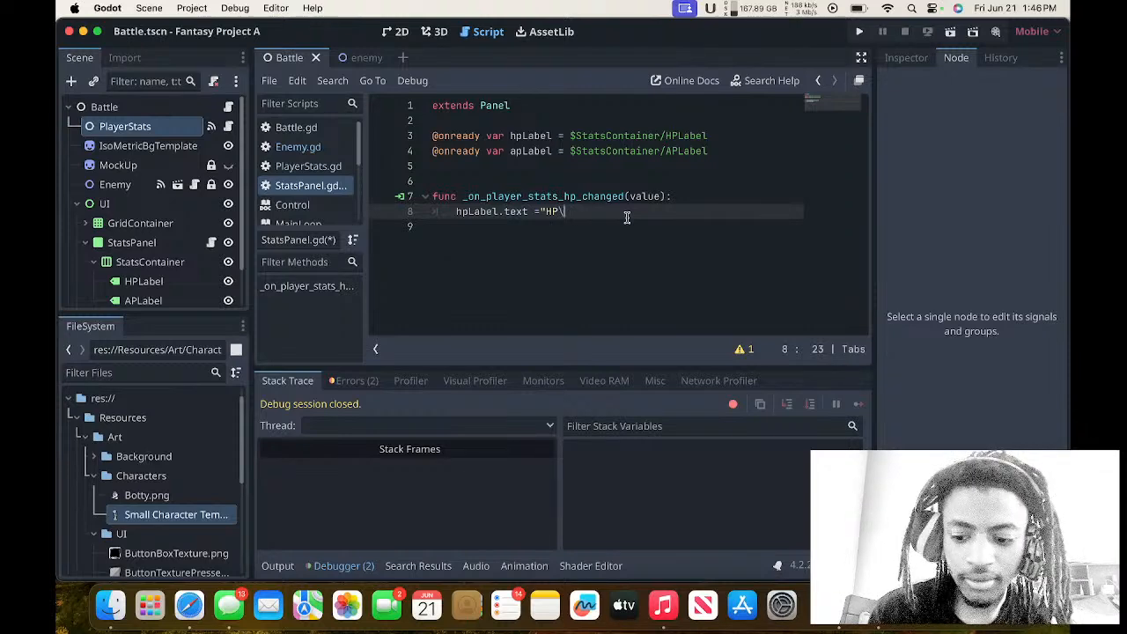
{"action": "type", "text": "n"}
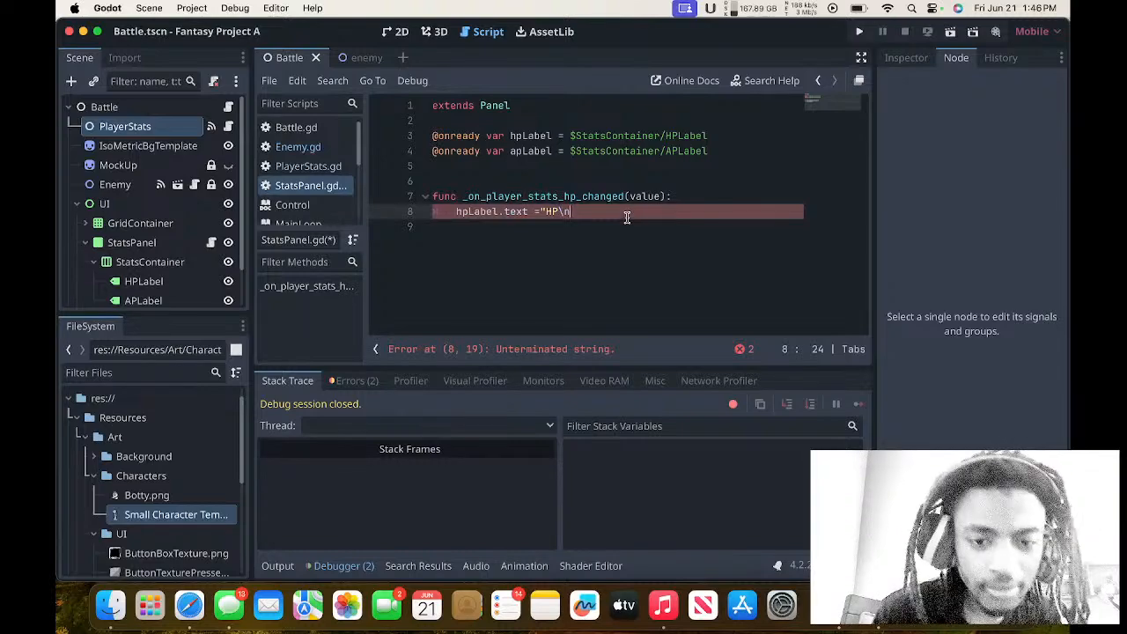
{"action": "type", "text": "\""}
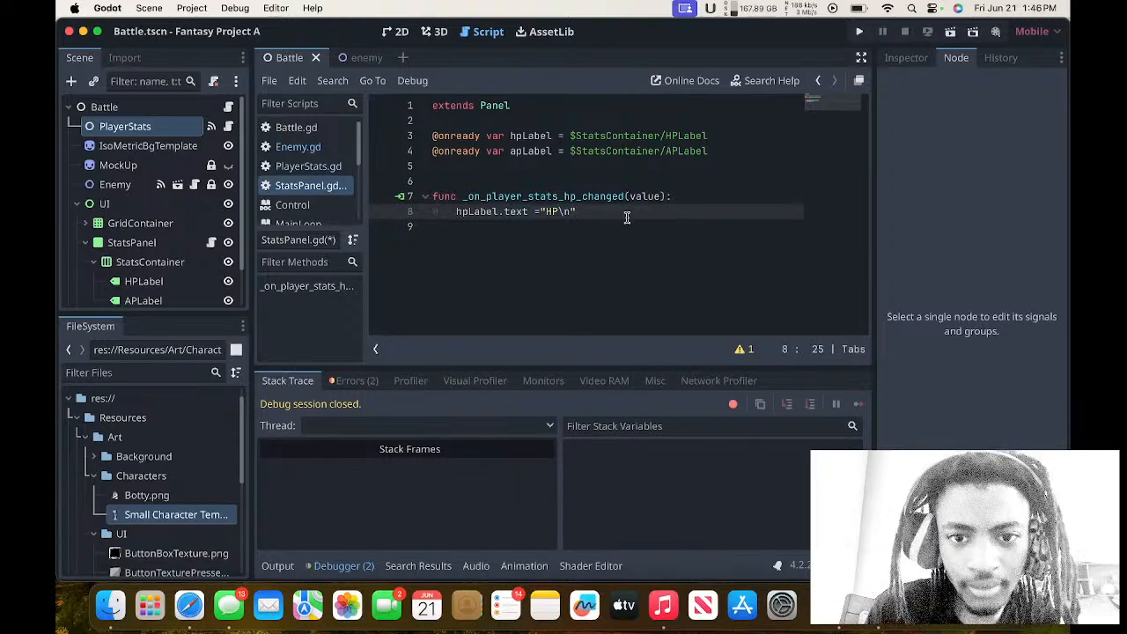
Append + str(value) to the "HP\n" string to complete the hpLabel.text assignment.
{"action": "type", "text": "+"}
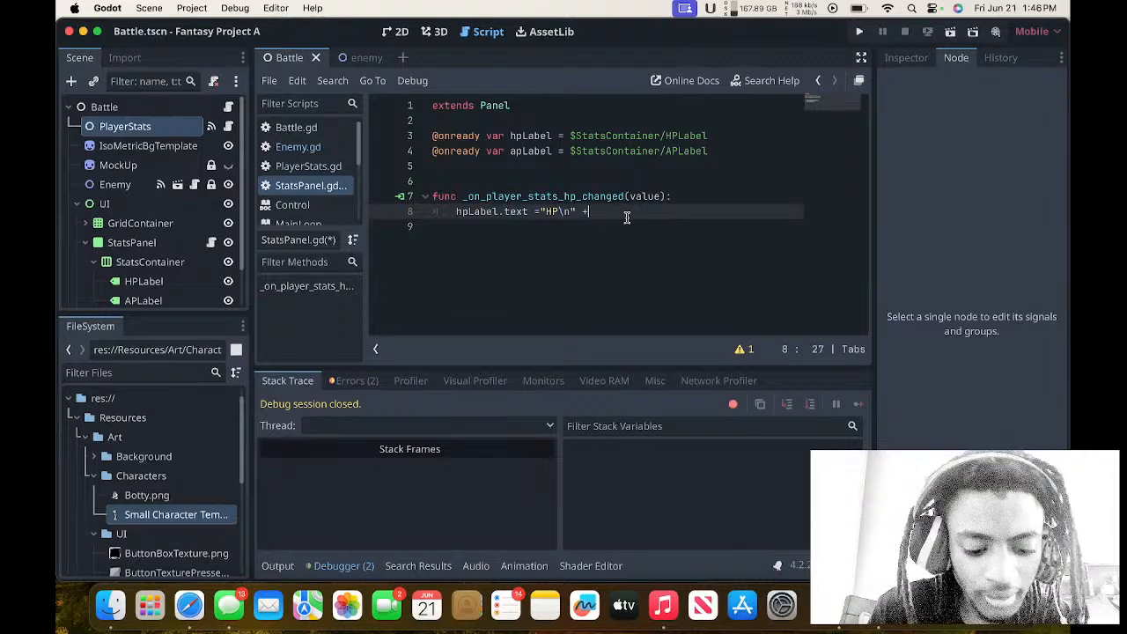
{"action": "type", "text": " str"}
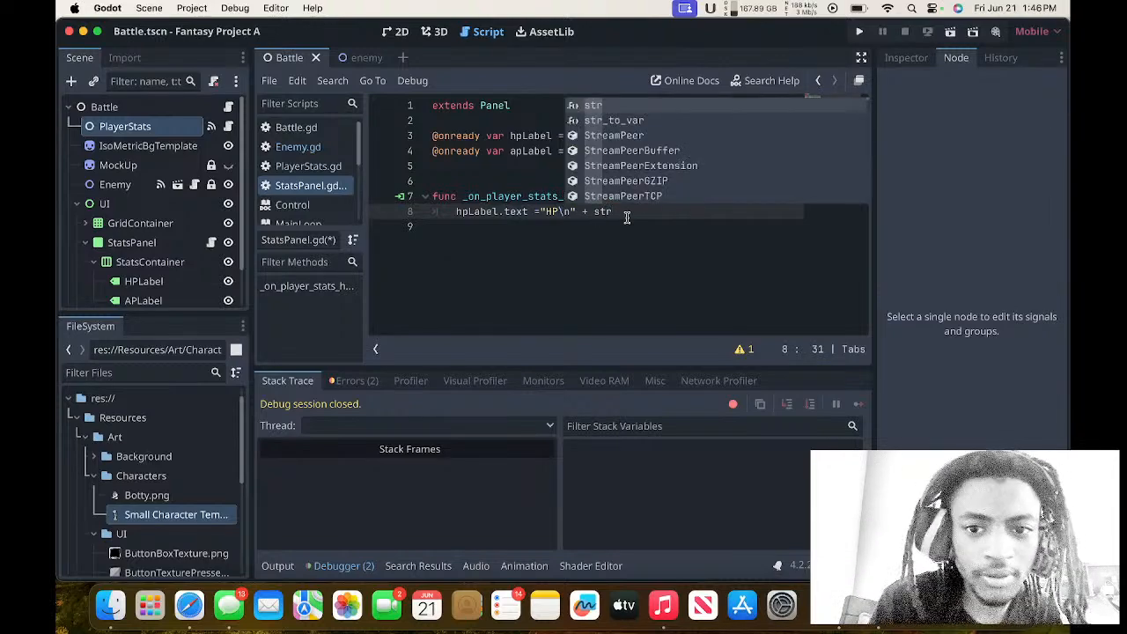
{"action": "type", "text": "(va"}
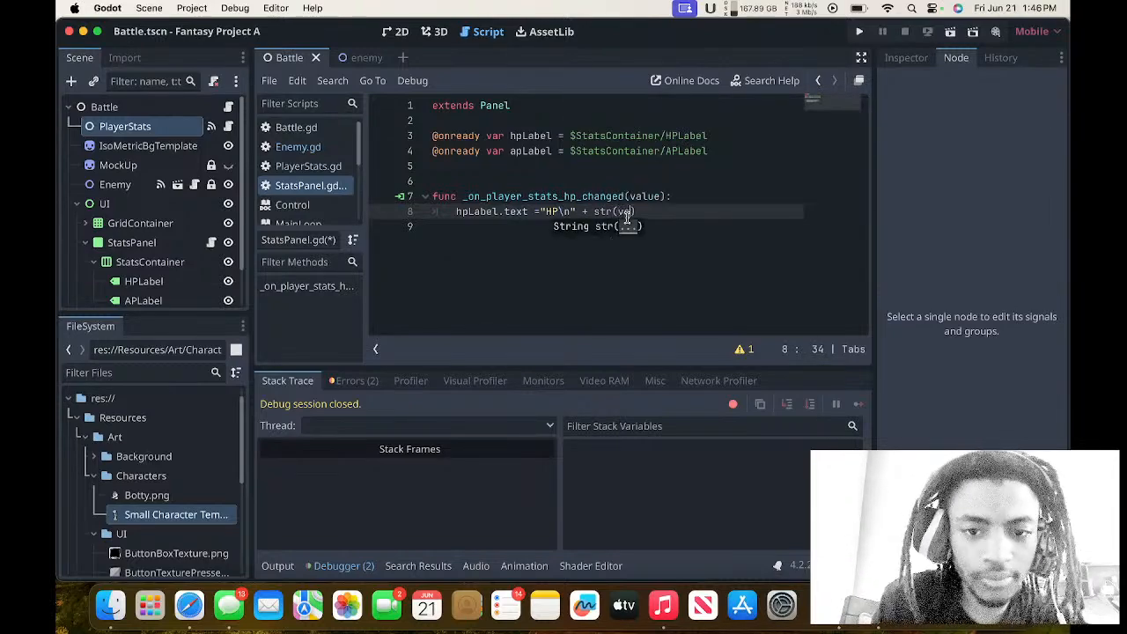
{"action": "type", "text": "lue"}
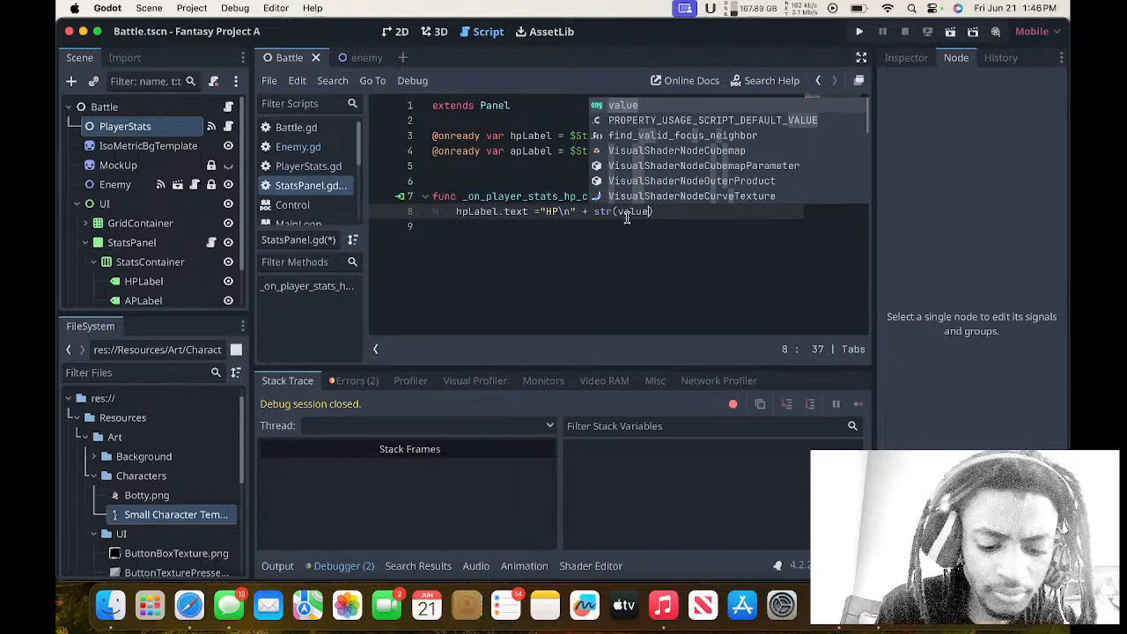
{"action": "left_click", "coordinate": [682, 208]}
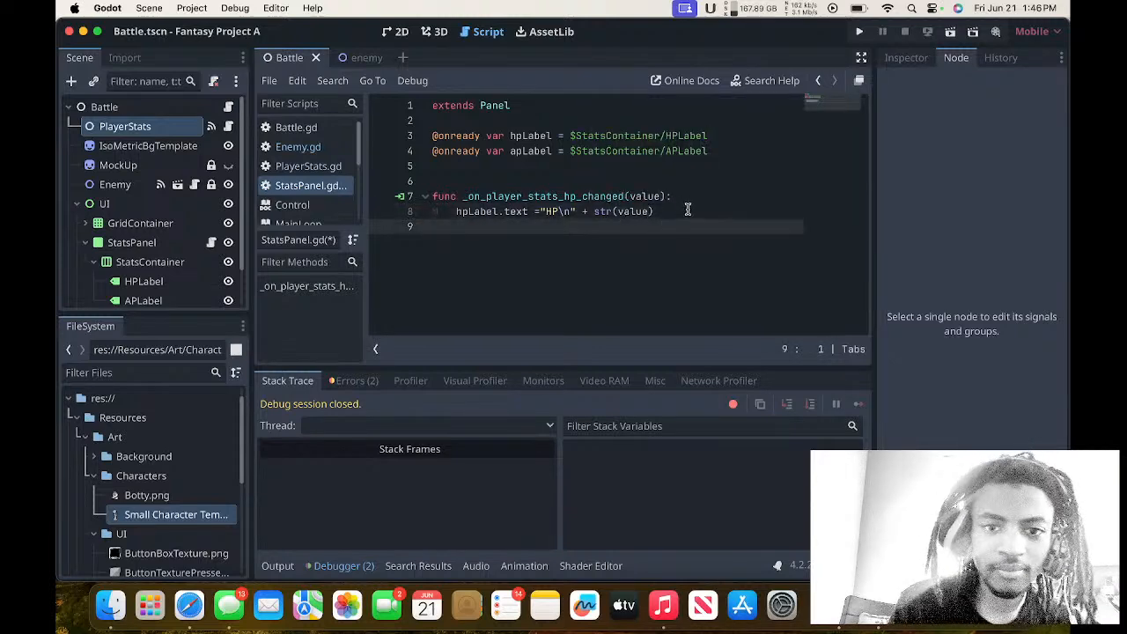
{"action": "left_click_drag", "start_coordinate": [689, 208], "coordinate": [445, 196]}
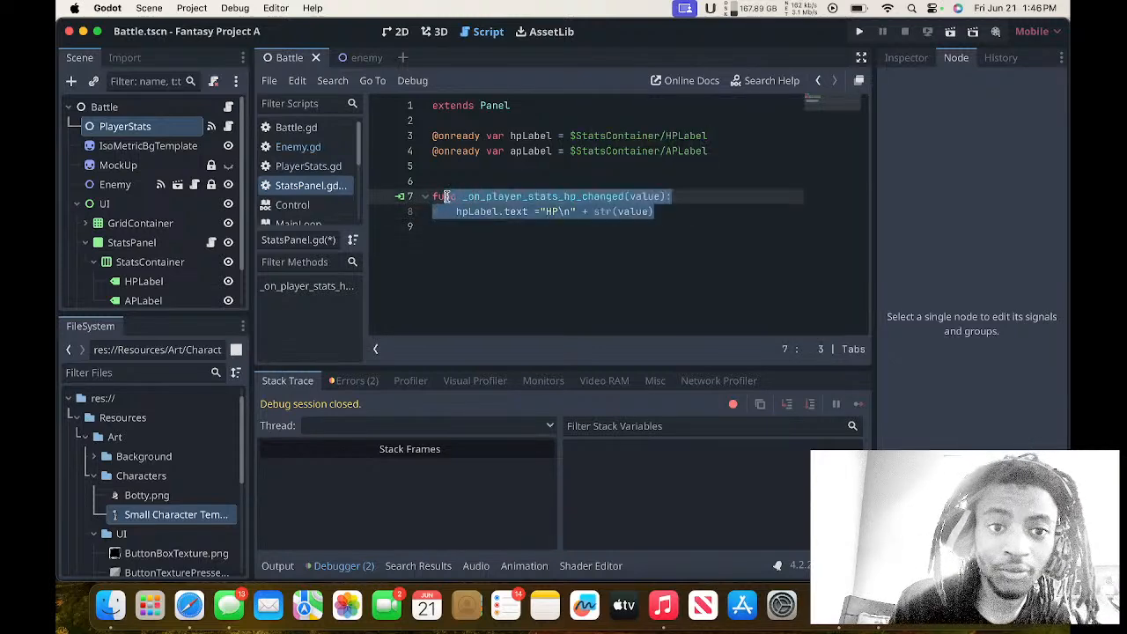
Connect the PlayerStats node's ap_changed signal to StatsPanel with the receiver method _on_player_stats_ap_changed.
{"action": "double_click", "coordinate": [168, 132]}
{"action": "left_click", "coordinate": [976, 151]}
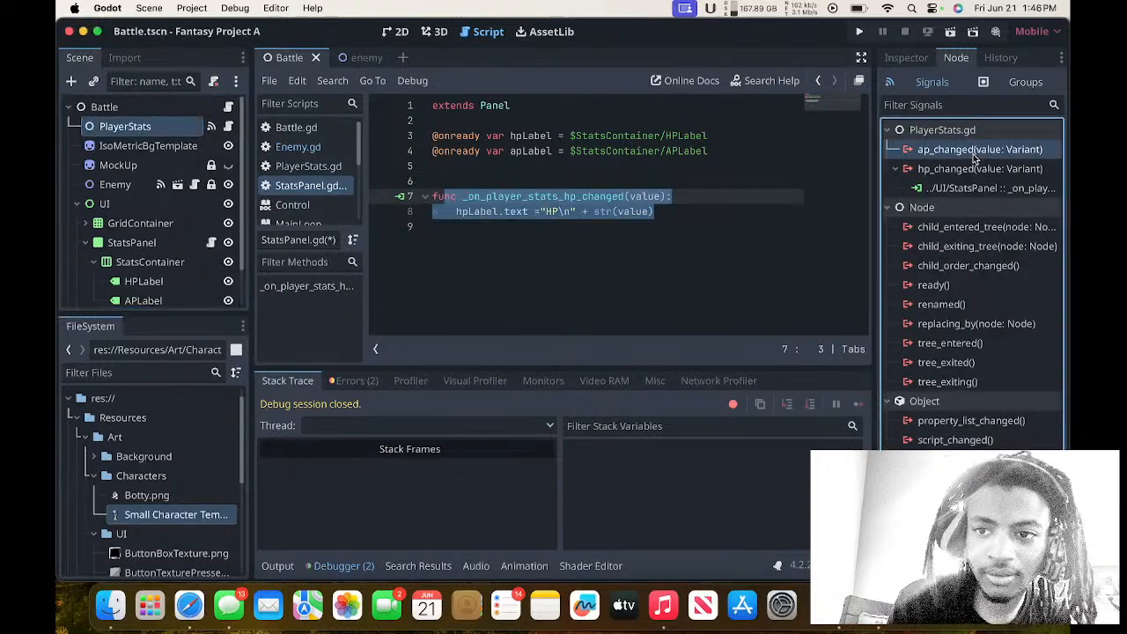
{"action": "double_click", "coordinate": [975, 151]}
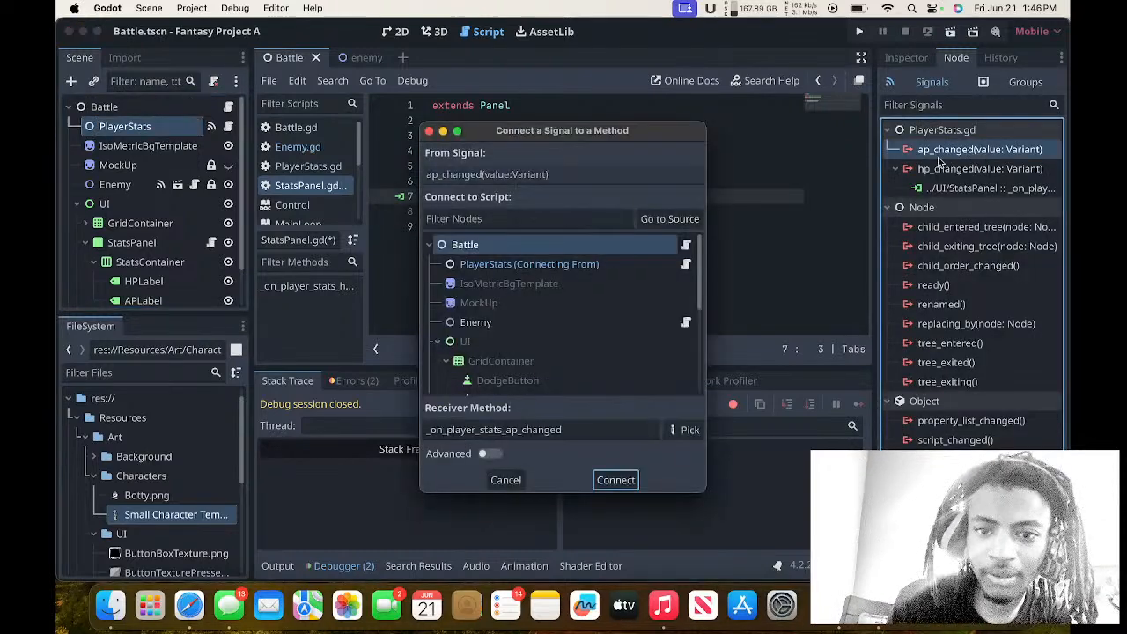
{"action": "scroll", "coordinate": [548, 306], "scroll_direction": "down", "scroll_amount": 5}
{"action": "scroll", "coordinate": [548, 302], "scroll_direction": "up", "scroll_amount": 1}
{"action": "left_click", "coordinate": [542, 285]}
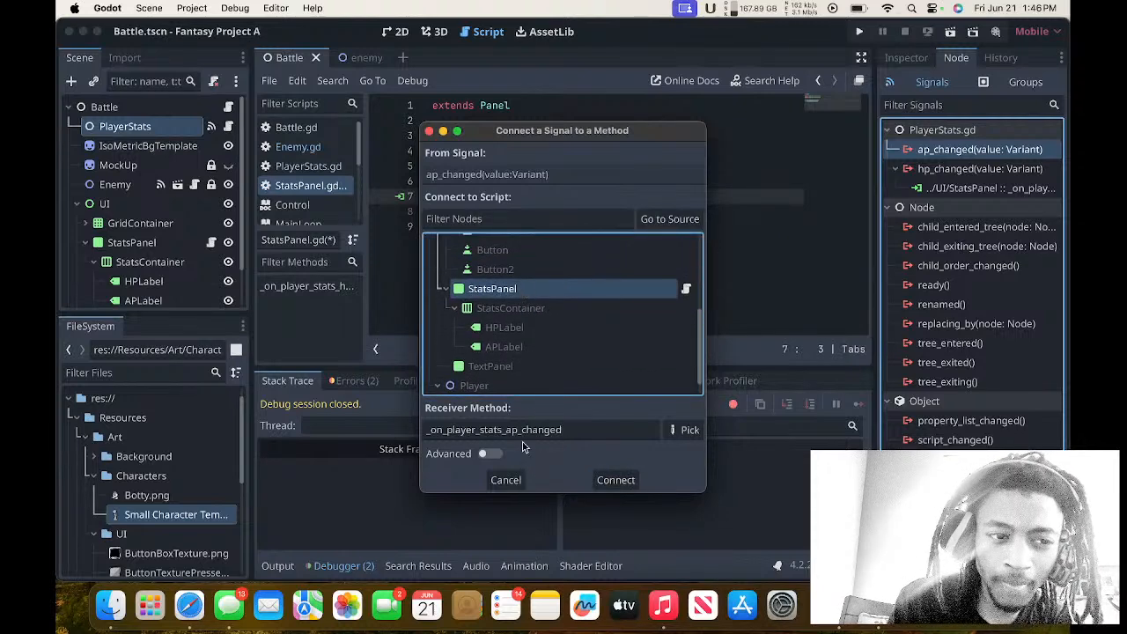
{"action": "left_click", "coordinate": [601, 481]}
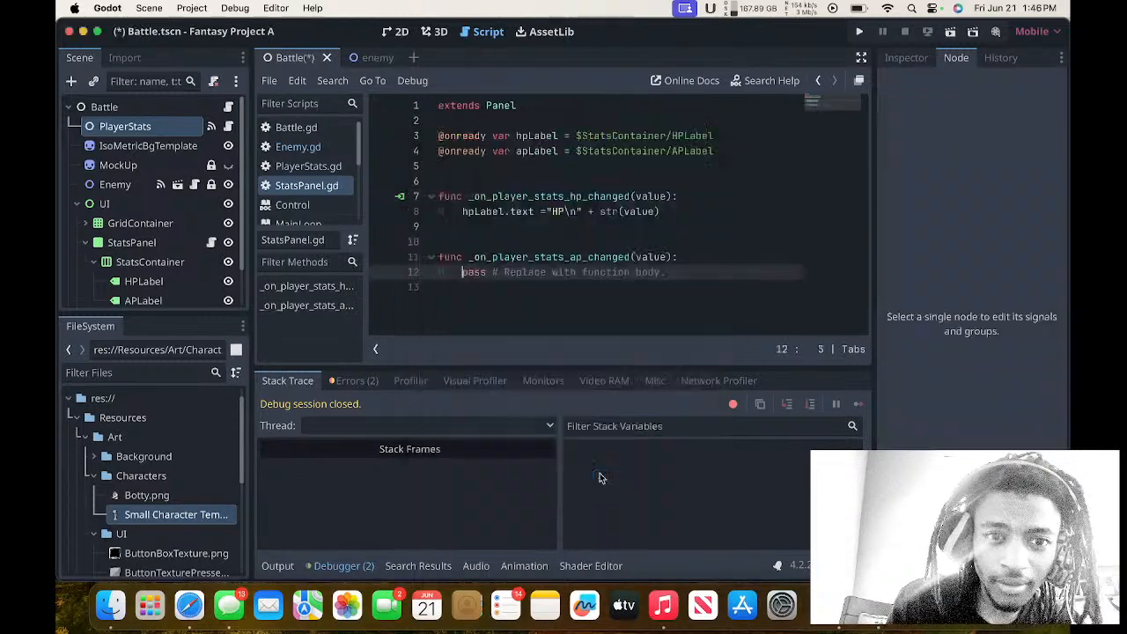
Remove the extra blank line between the two signal functions and clear the placeholder body of _on_player_stats_ap_changed.
{"action": "left_click", "coordinate": [493, 239]}
{"action": "key", "text": "BackSpace"}
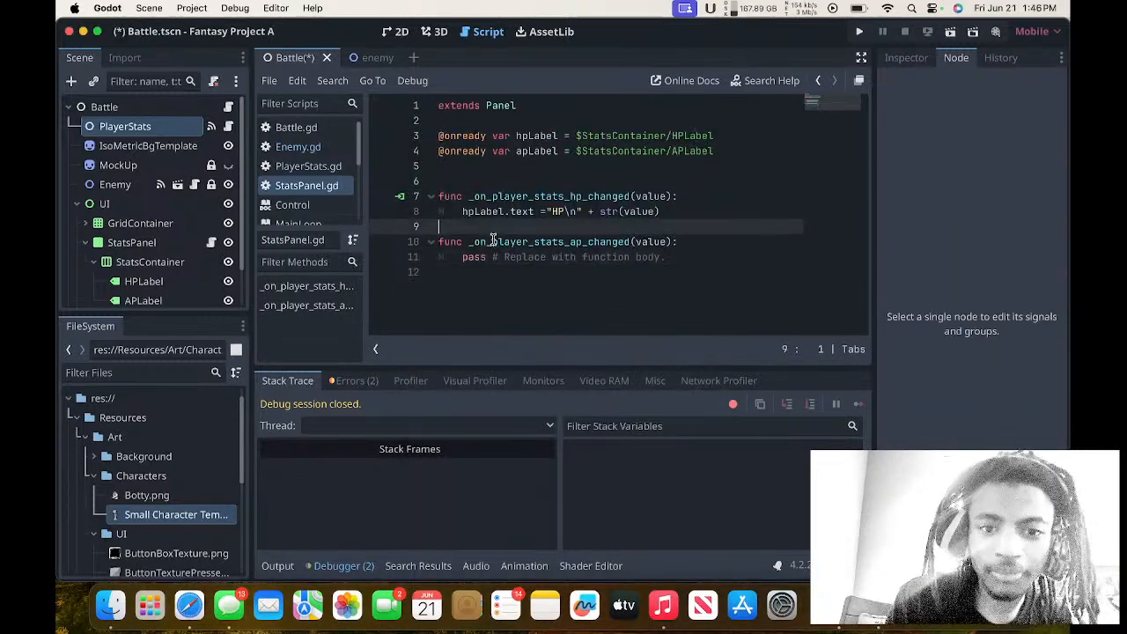
{"action": "left_click_drag", "start_coordinate": [683, 265], "coordinate": [622, 265]}
{"action": "left_click", "coordinate": [694, 263]}
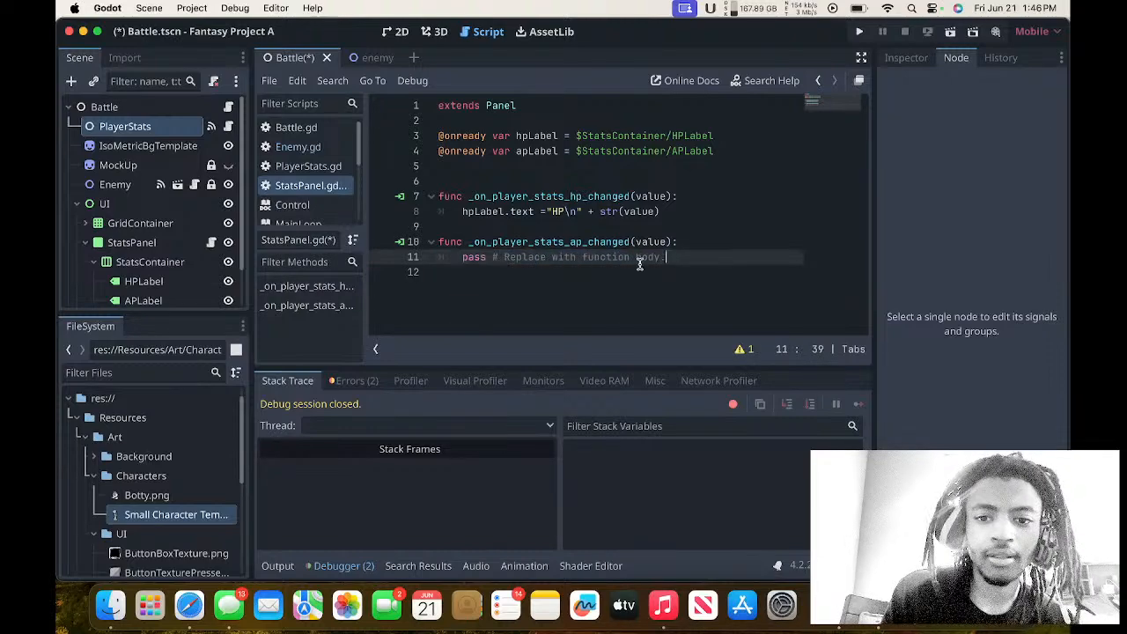
{"action": "left_click", "coordinate": [632, 272]}
{"action": "key", "text": "BackSpace"}
{"action": "key", "text": "BackSpace"}
{"action": "key", "text": "BackSpace"}
{"action": "key", "text": "BackSpace"}
{"action": "key", "text": "BackSpace"}
{"action": "key", "text": "BackSpace"}
{"action": "key", "text": "BackSpace"}
{"action": "key", "text": "BackSpace"}
{"action": "key", "text": "BackSpace"}
{"action": "key", "text": "BackSpace"}
{"action": "key", "text": "BackSpace"}
{"action": "key", "text": "BackSpace"}
{"action": "key", "text": "BackSpace"}
{"action": "key", "text": "BackSpace"}
{"action": "key", "text": "BackSpace"}
{"action": "key", "text": "BackSpace"}
{"action": "key", "text": "BackSpace"}
{"action": "key", "text": "BackSpace"}
{"action": "key", "text": "BackSpace"}
{"action": "key", "text": "BackSpace"}
{"action": "key", "text": "BackSpace"}
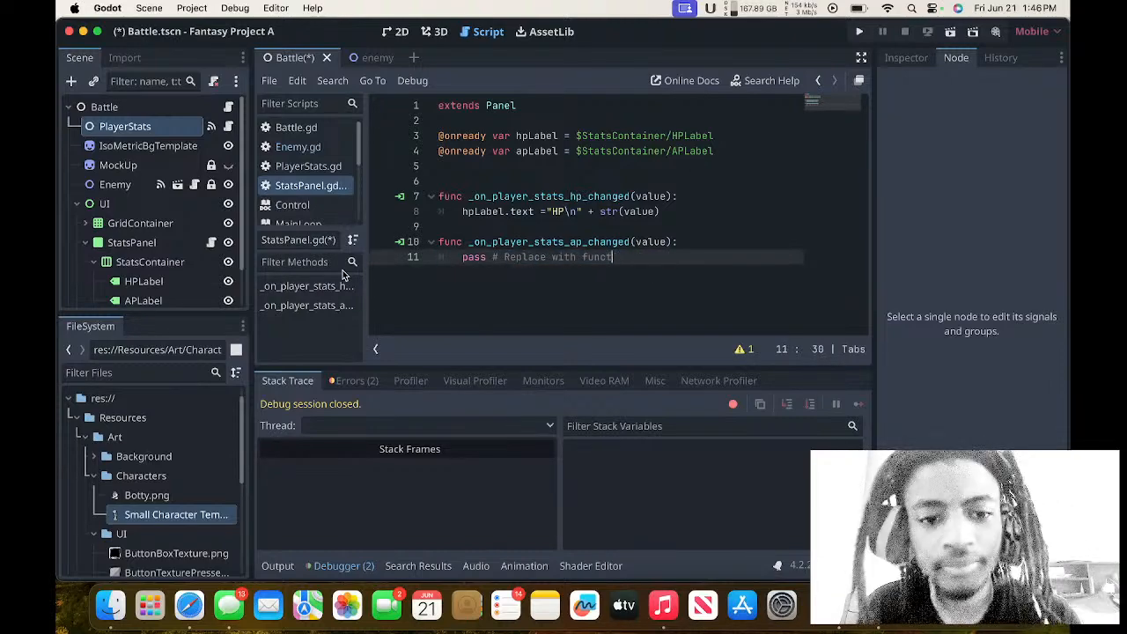
{"action": "key", "text": "BackSpace"}
{"action": "key", "text": "BackSpace"}
{"action": "key", "text": "BackSpace"}
{"action": "key", "text": "BackSpace"}
{"action": "key", "text": "BackSpace"}
{"action": "key", "text": "BackSpace"}
{"action": "key", "text": "BackSpace"}
{"action": "key", "text": "BackSpace"}
{"action": "key", "text": "BackSpace"}
{"action": "key", "text": "BackSpace"}
{"action": "key", "text": "BackSpace"}
{"action": "key", "text": "BackSpace"}
{"action": "key", "text": "BackSpace"}
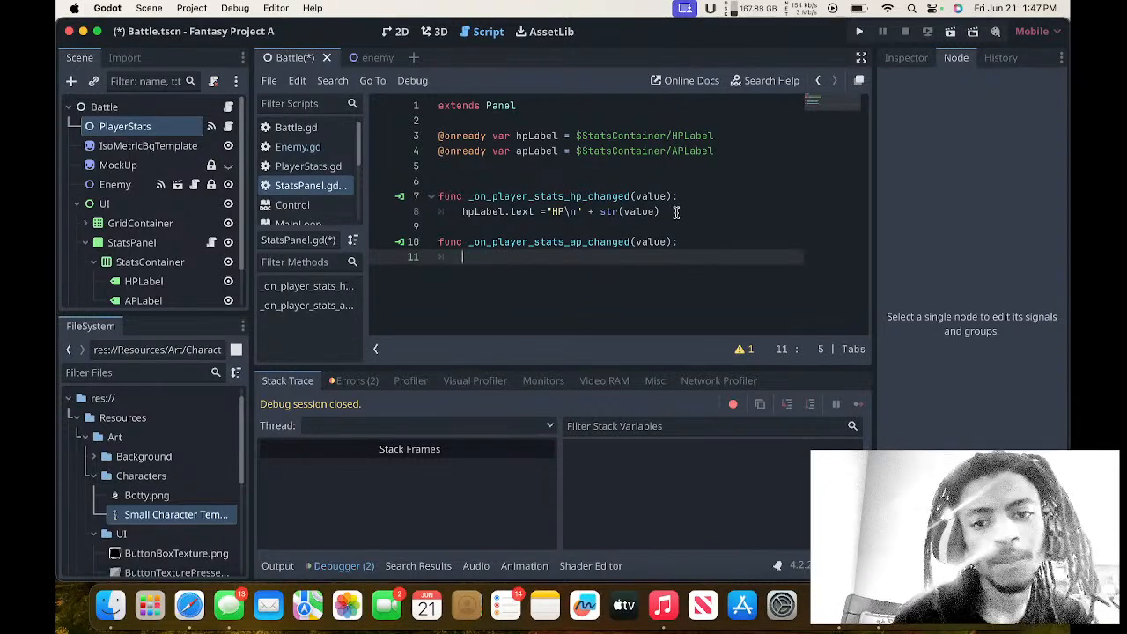
Copy the hpLabel.text assignment line into the body of _on_player_stats_ap_changed.
{"action": "left_click_drag", "start_coordinate": [674, 212], "coordinate": [447, 212]}
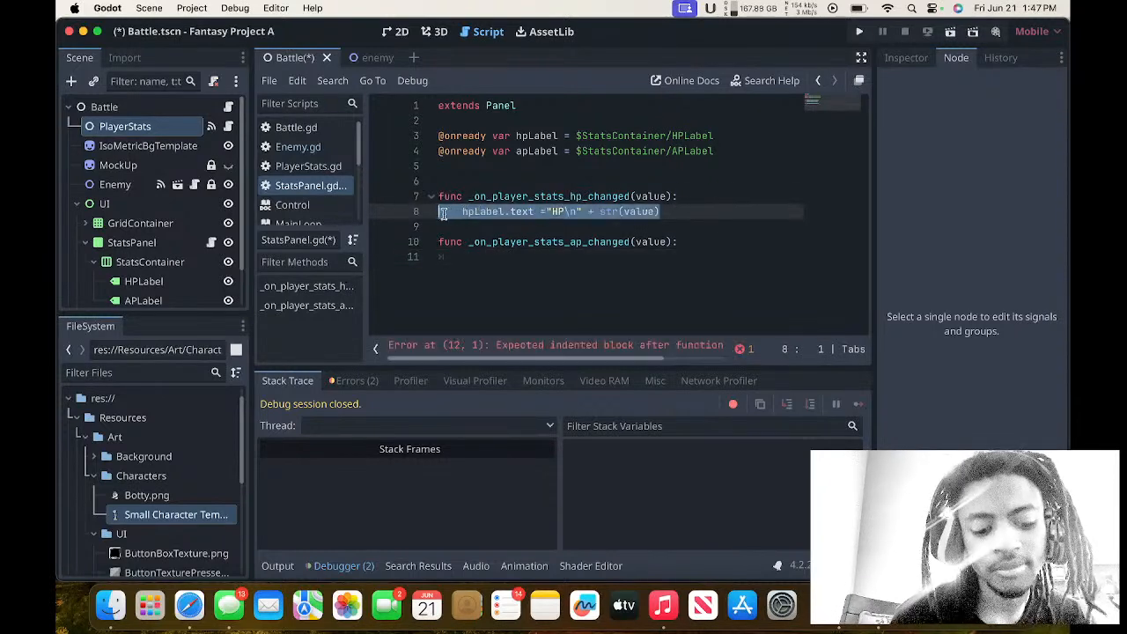
{"action": "key", "text": "ctrl+c"}
{"action": "left_click", "coordinate": [475, 257]}
{"action": "key", "text": "ctrl+v"}
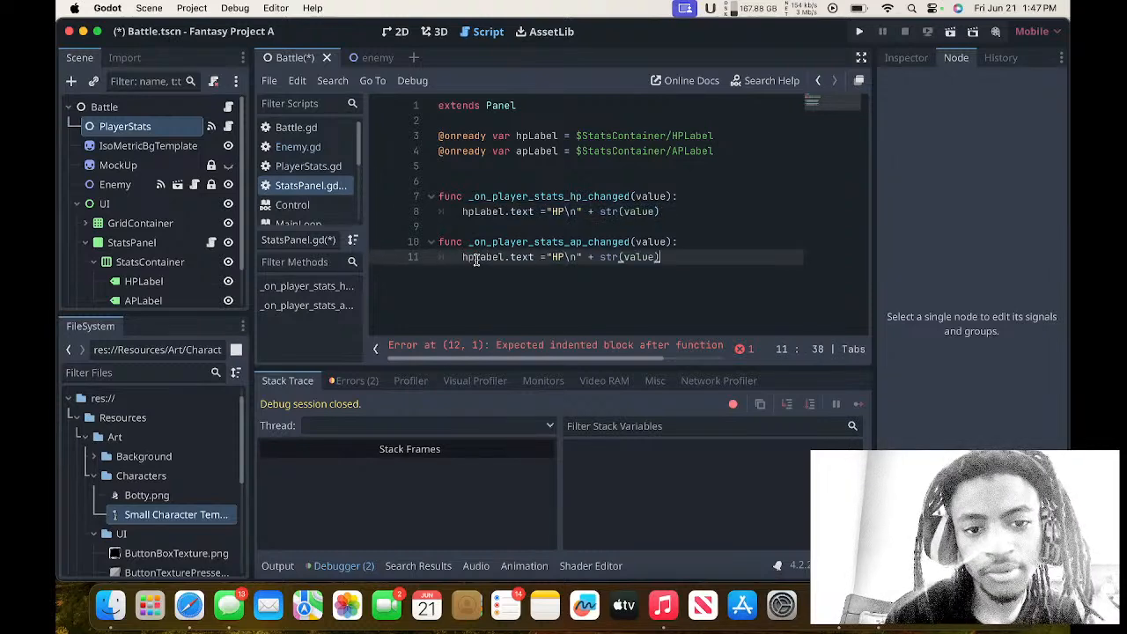
Change the copied line to assign "AP\n" + str(value) to apLabel.text.
{"action": "left_click", "coordinate": [475, 257]}
{"action": "key", "text": "BackSpace"}
{"action": "key", "text": "BackSpace"}
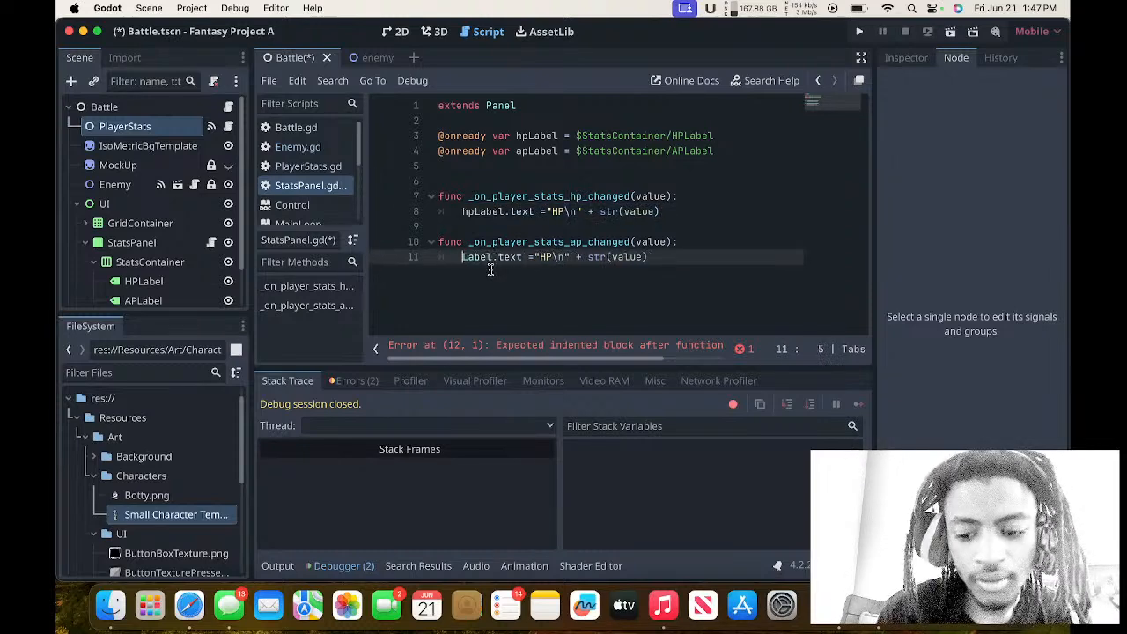
{"action": "type", "text": "ap"}
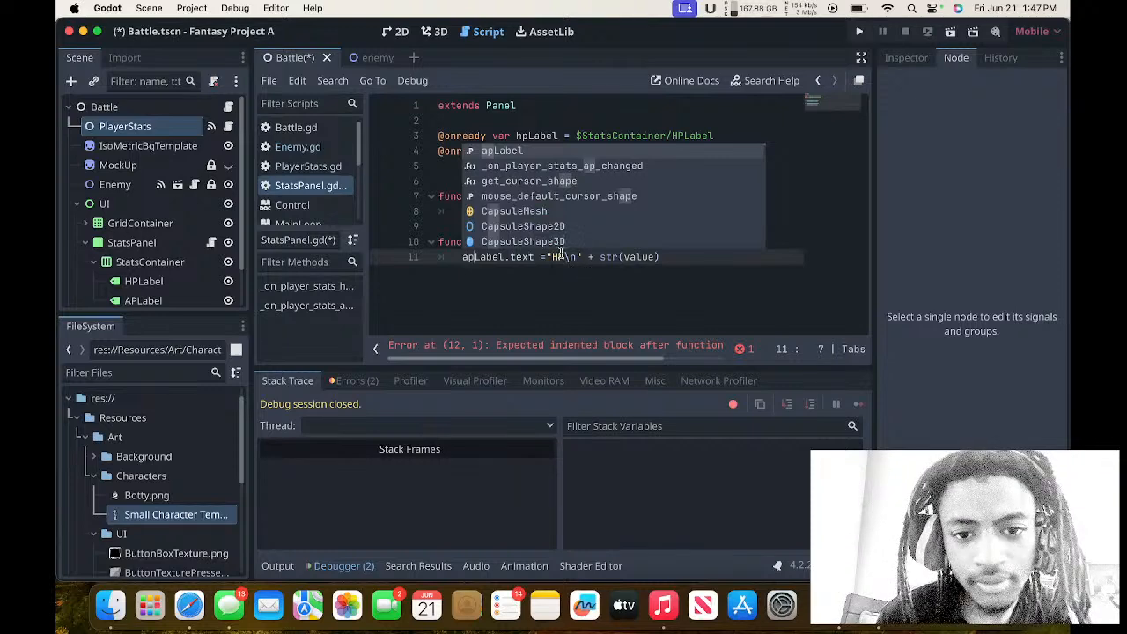
{"action": "double_click", "coordinate": [559, 256]}
{"action": "type", "text": "AP"}
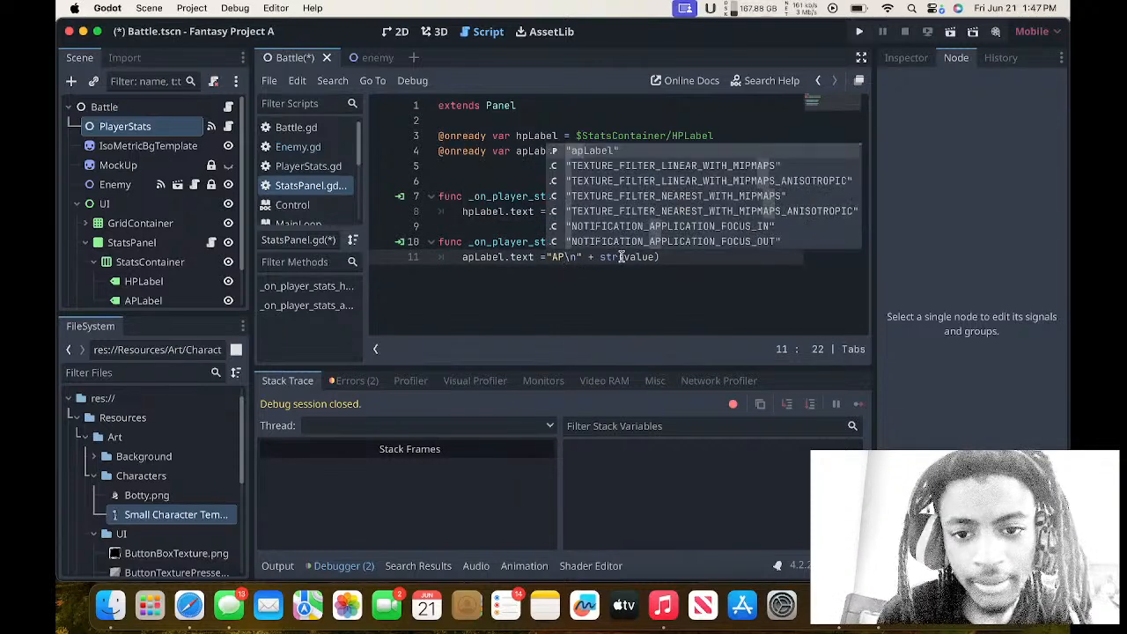
{"action": "left_click", "coordinate": [644, 256]}
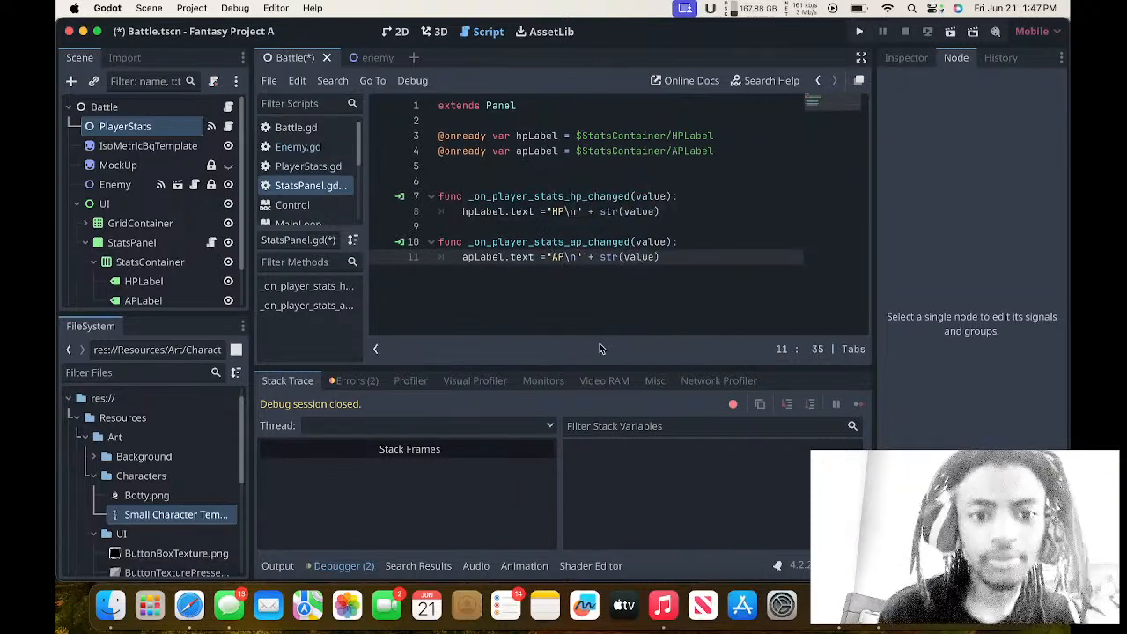
Inspect the debugger's StatsPanel.gd load error, and run the project to test an attack on the enemy, closing the game afterwards.
{"action": "left_click", "coordinate": [368, 385]}
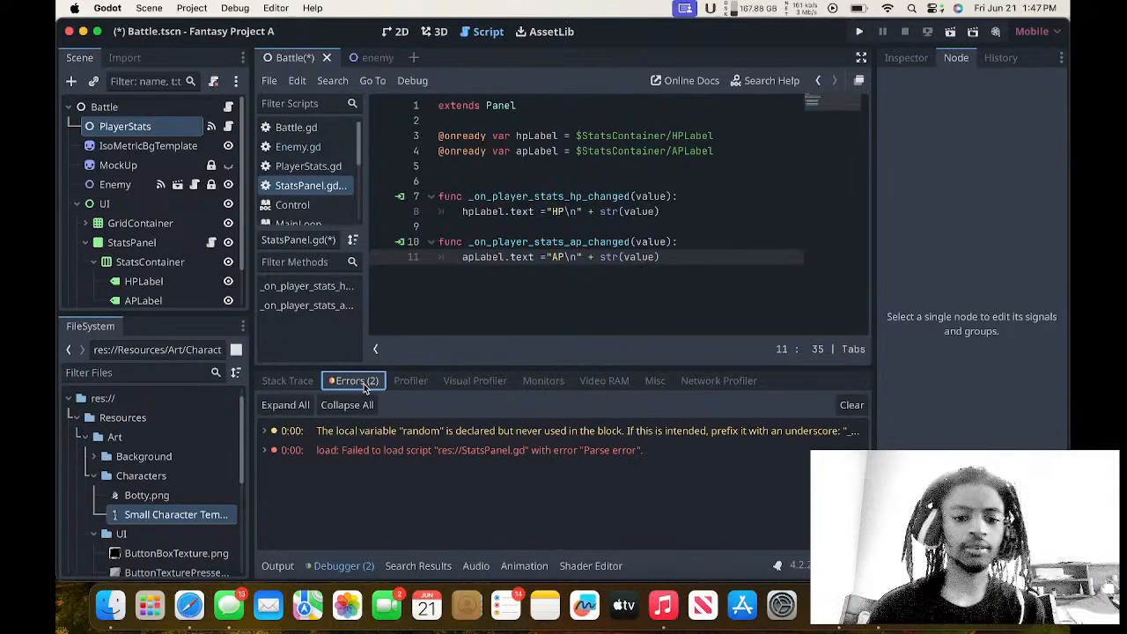
{"action": "double_click", "coordinate": [399, 452]}
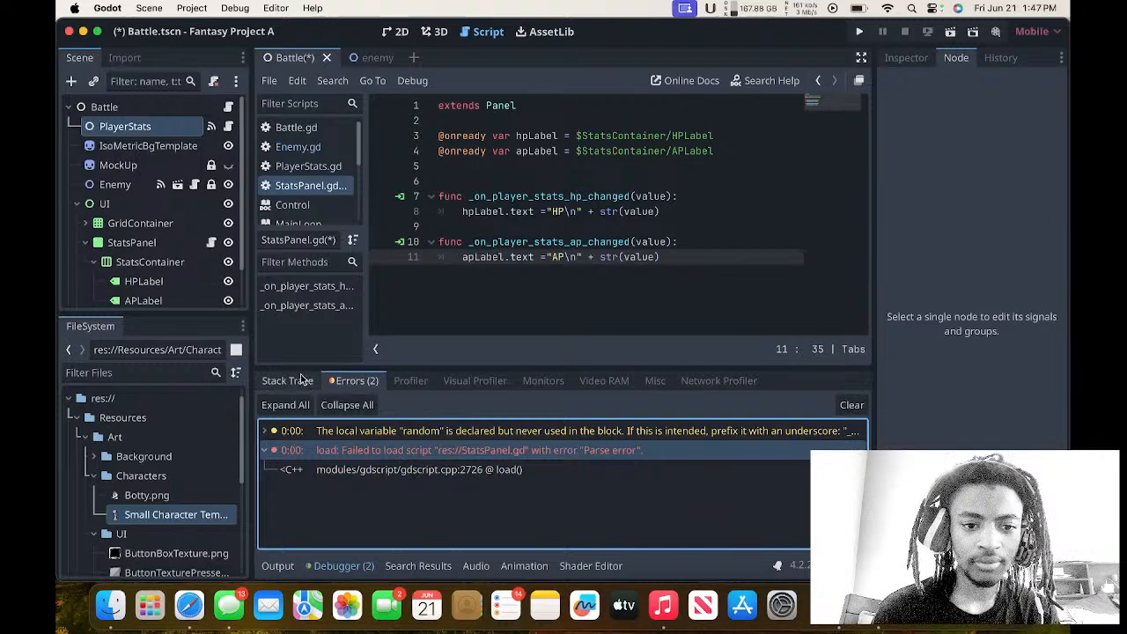
{"action": "left_click", "coordinate": [860, 30]}
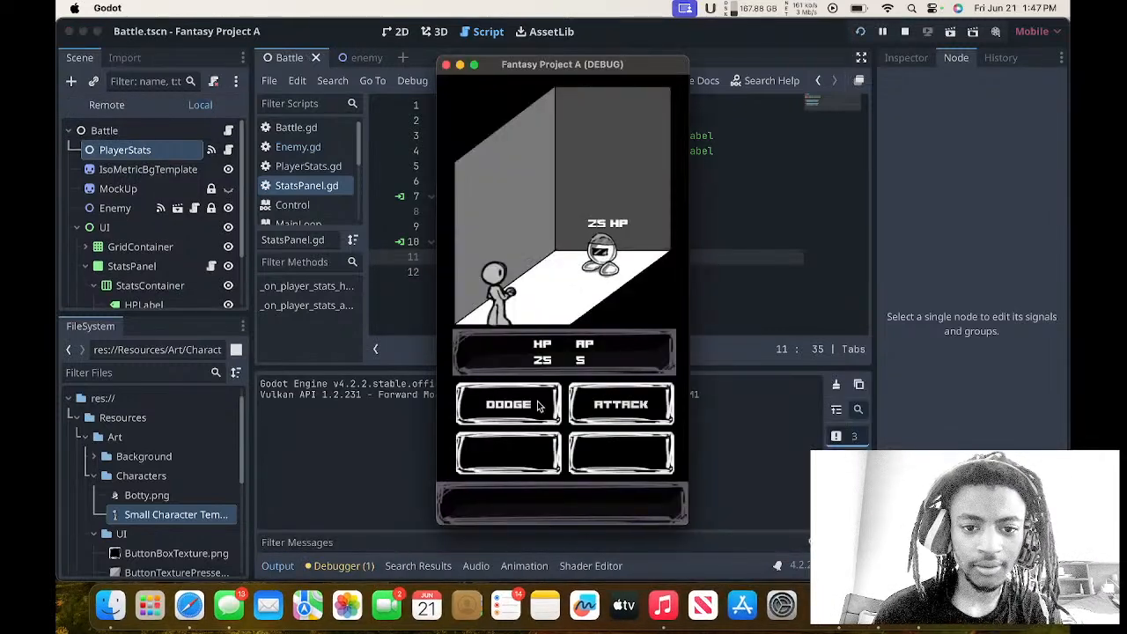
{"action": "left_click", "coordinate": [603, 396]}
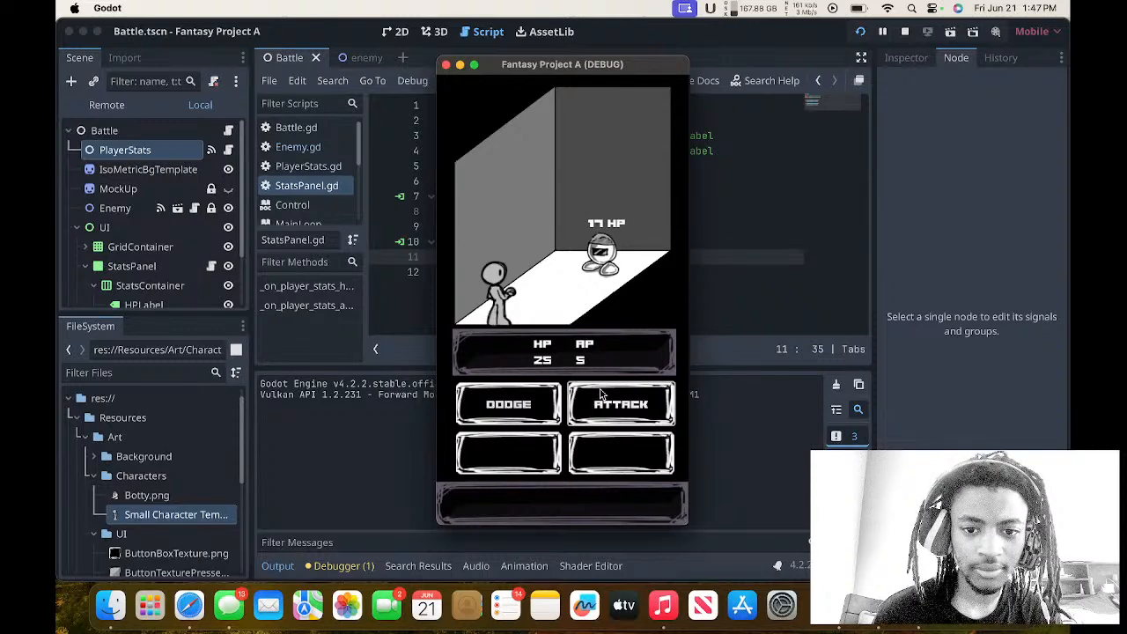
{"action": "left_click", "coordinate": [447, 65]}
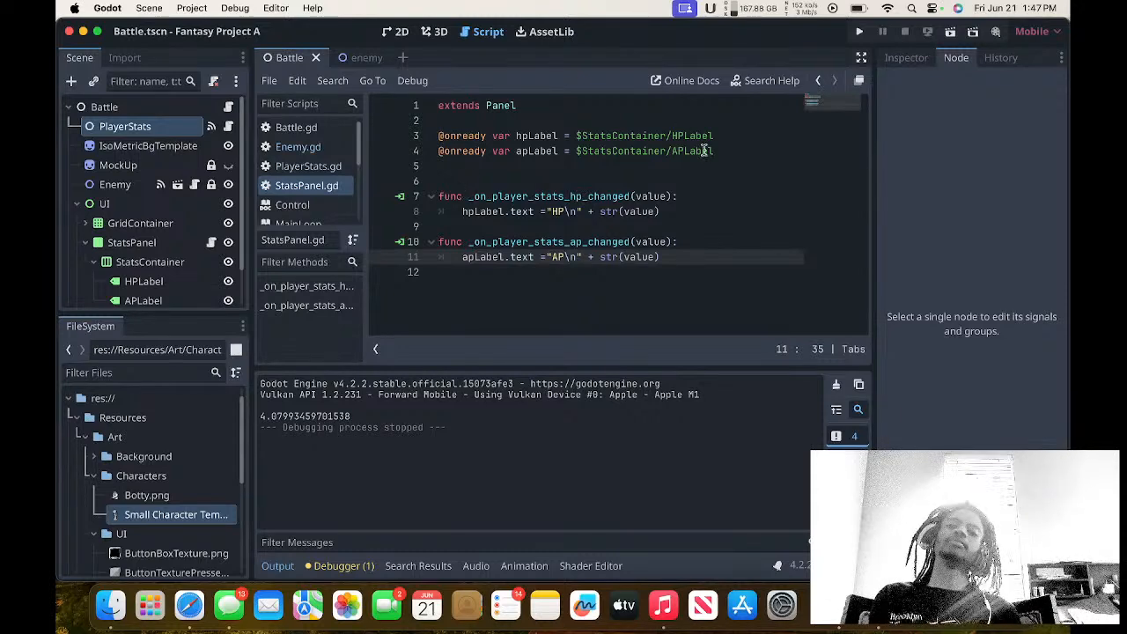
Run the project again and attack the enemy repeatedly to check the HP and AP values in the stats panel.
{"action": "left_click", "coordinate": [860, 31]}
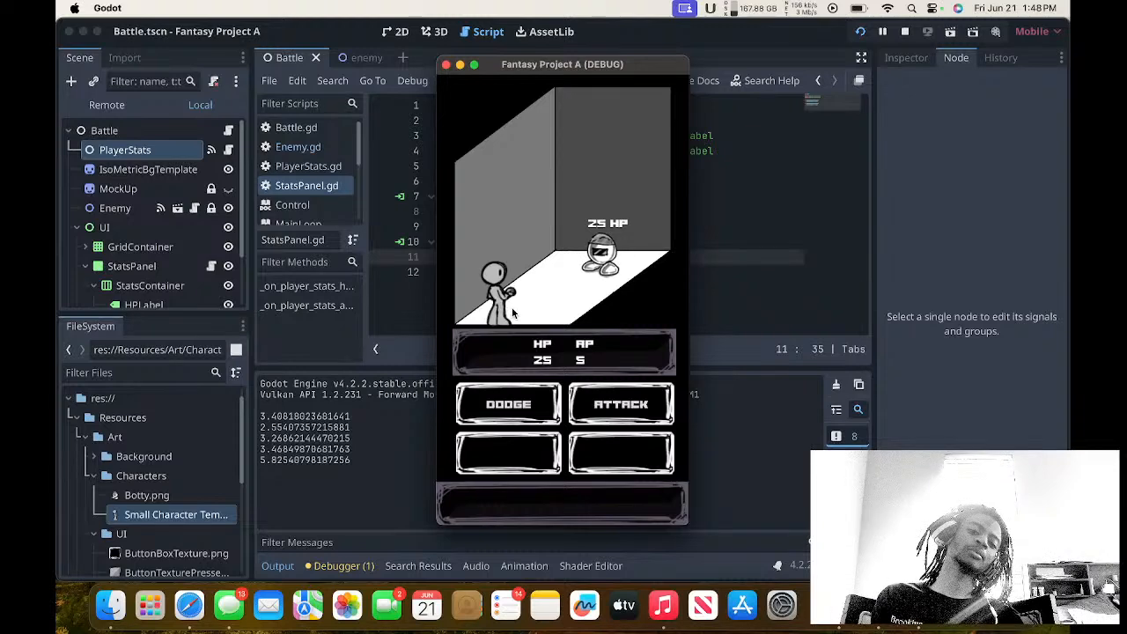
{"action": "left_click", "coordinate": [615, 400]}
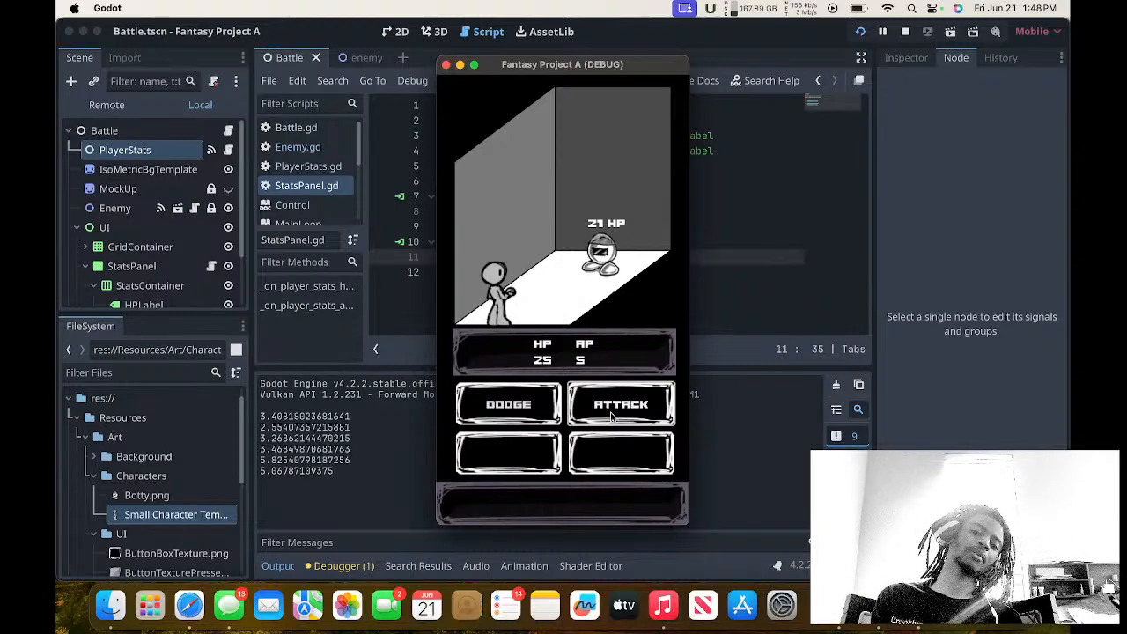
{"action": "left_click", "coordinate": [606, 398]}
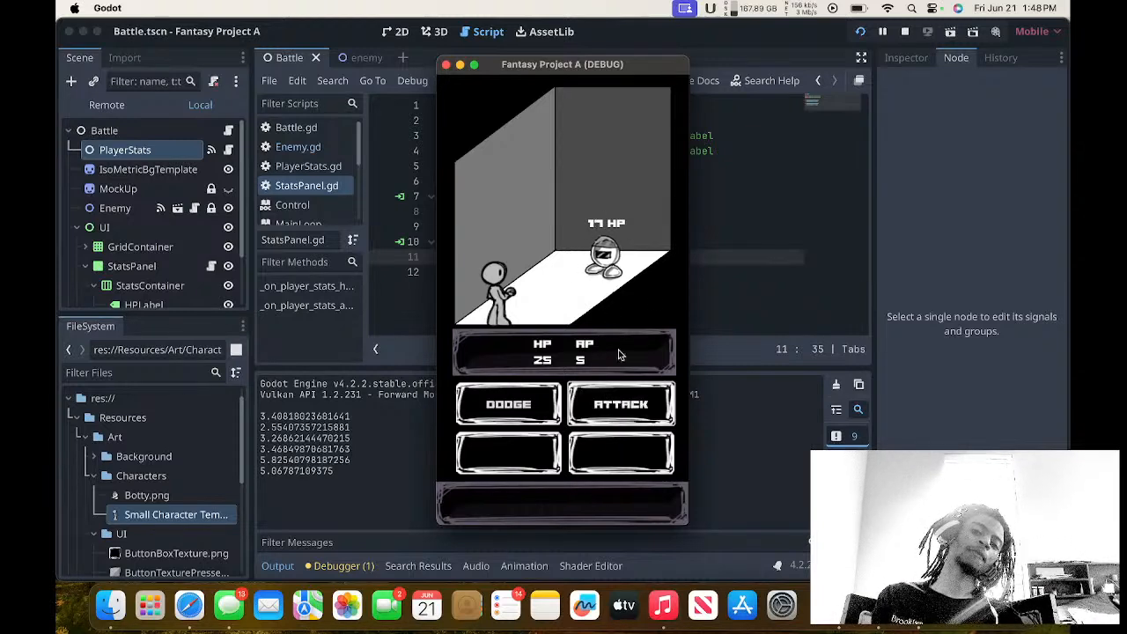
{"action": "left_click", "coordinate": [629, 419]}
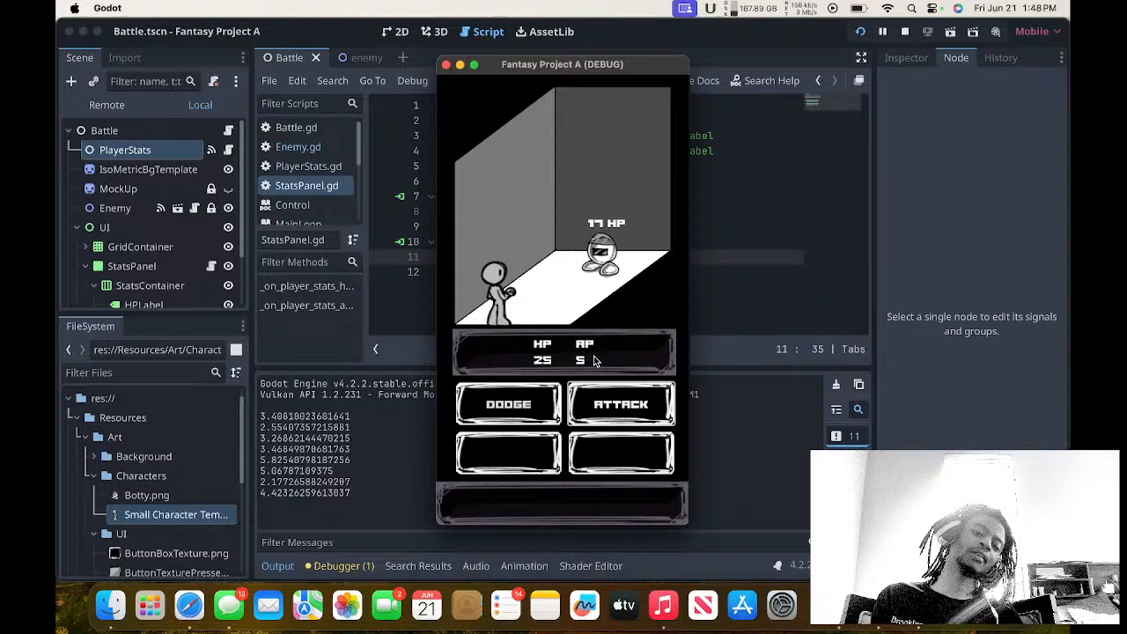
{"action": "left_click", "coordinate": [579, 384]}
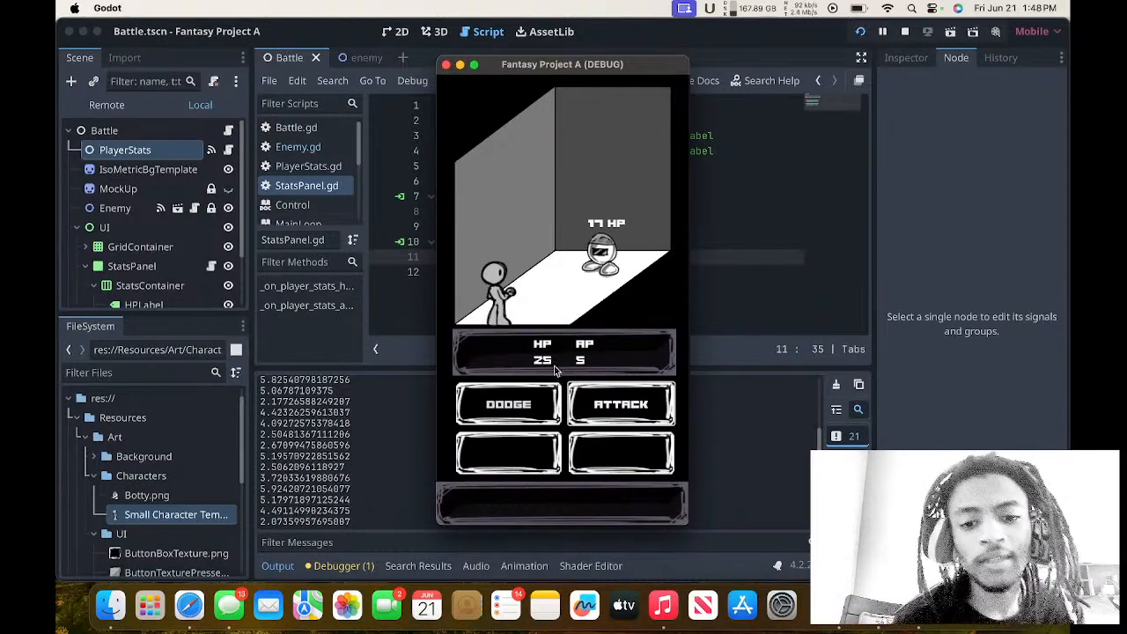
{"action": "left_click", "coordinate": [605, 405]}
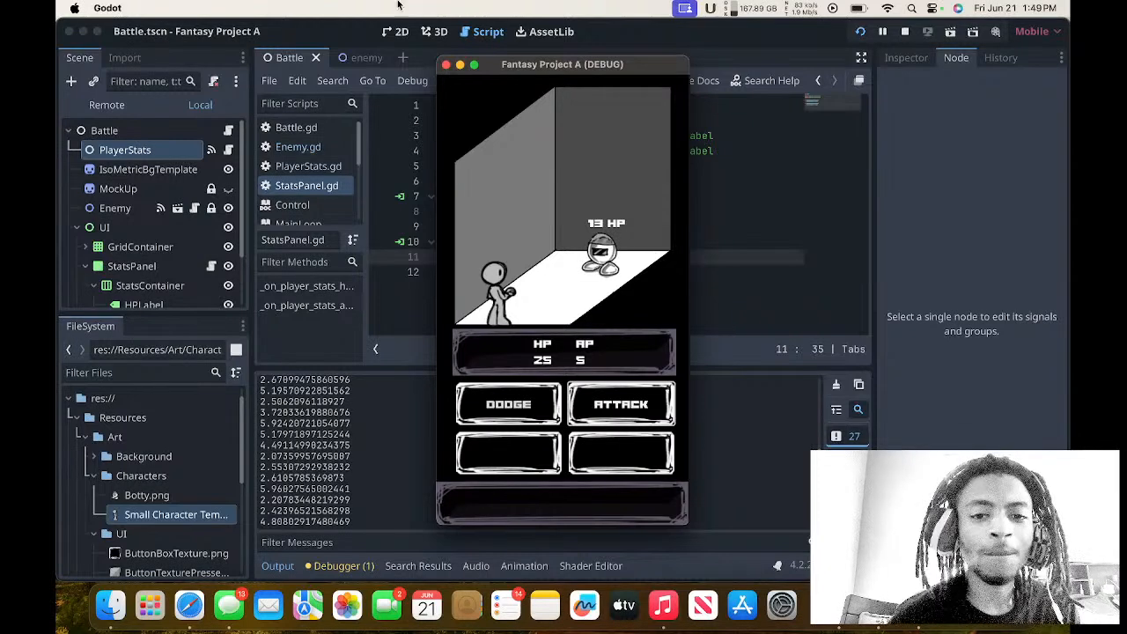
Close the running Fantasy Project A debug game and return to the StatsPanel.gd script.
{"action": "left_click", "coordinate": [446, 65]}
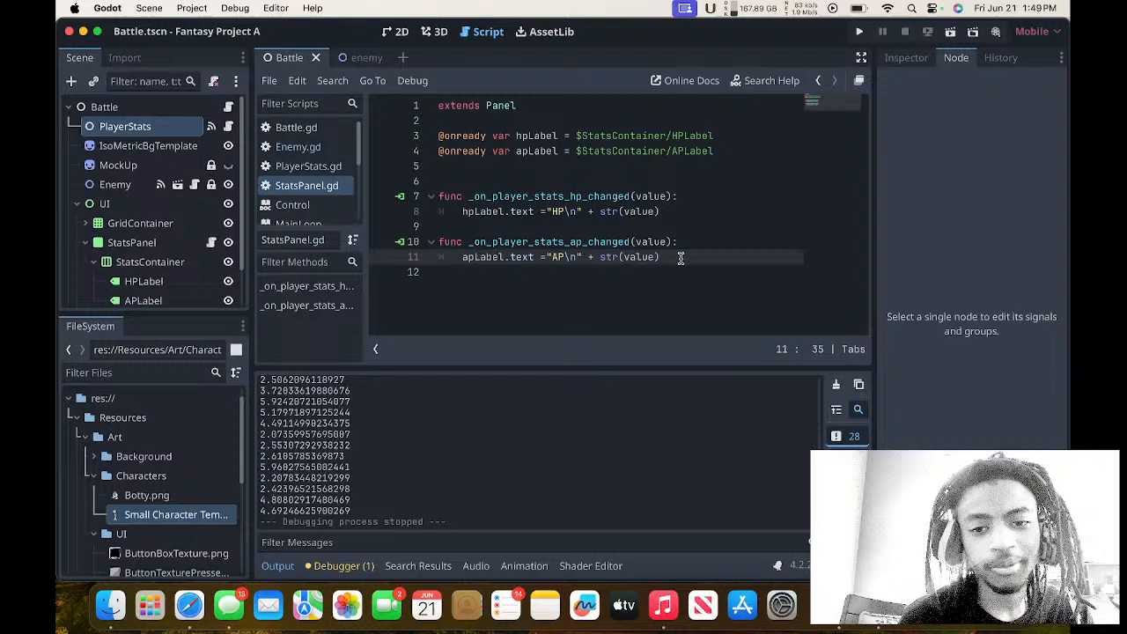
Switch to YouTube and restart the Machine Girl SUPER FREQ EP video from the beginning, skipping the ad.
{"action": "key", "text": "ctrl+Right"}
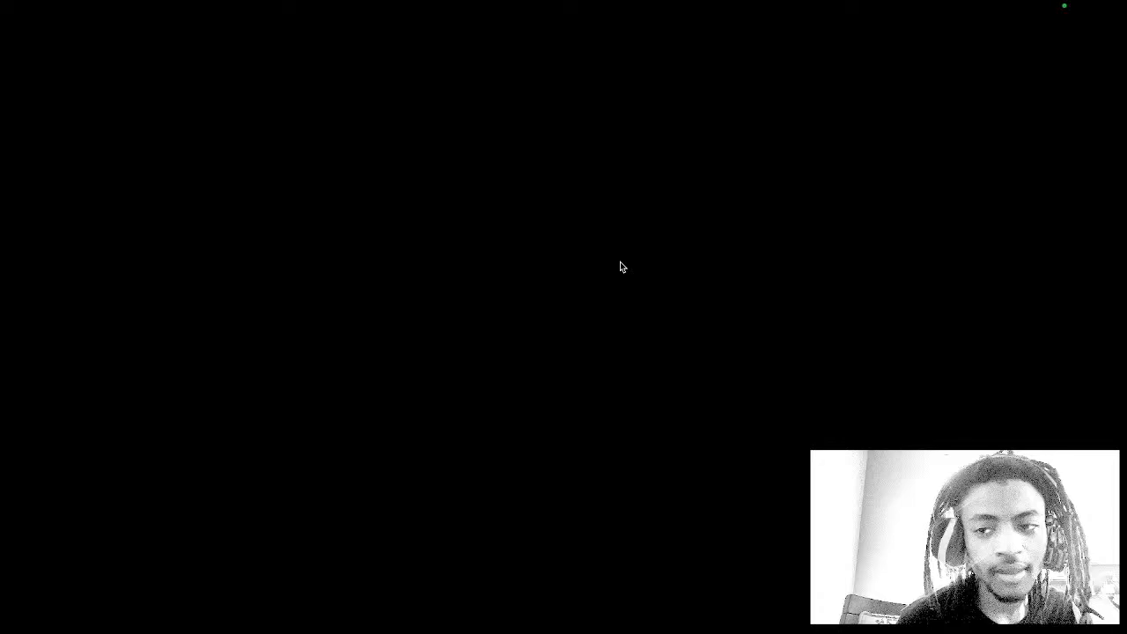
{"action": "left_click", "coordinate": [132, 467]}
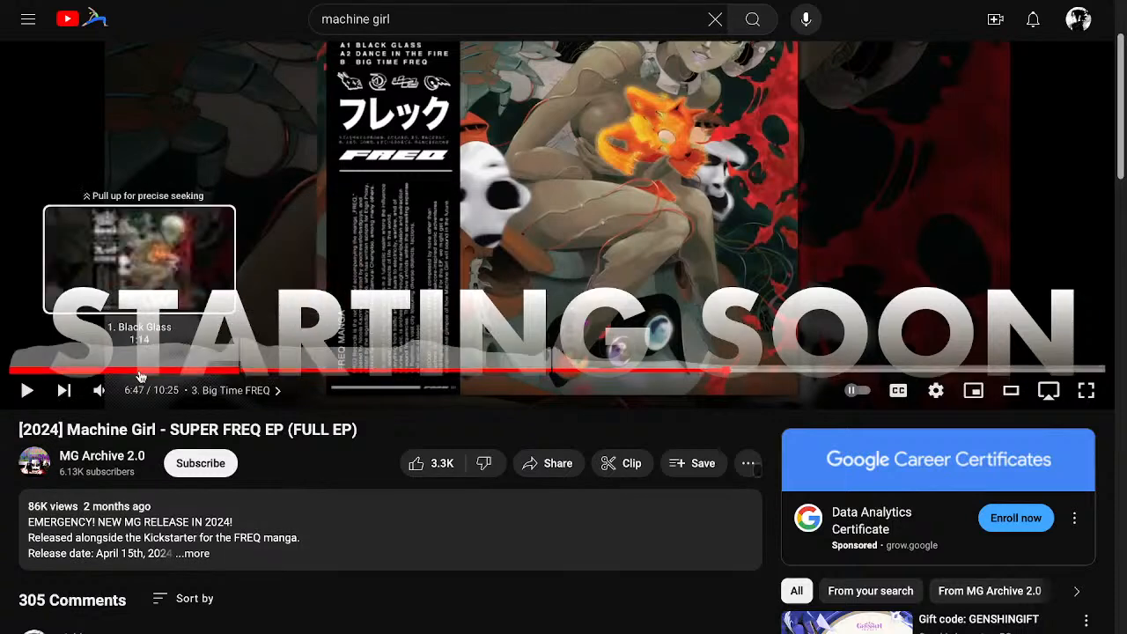
{"action": "left_click_drag", "start_coordinate": [141, 376], "coordinate": [3, 371]}
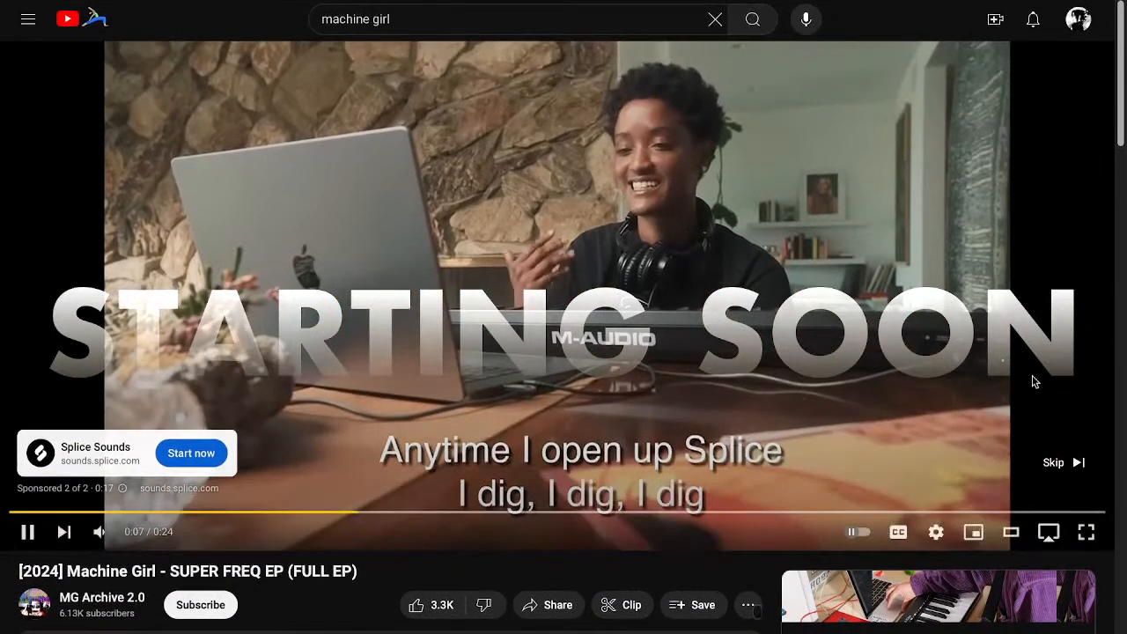
{"action": "left_click", "coordinate": [1054, 465]}
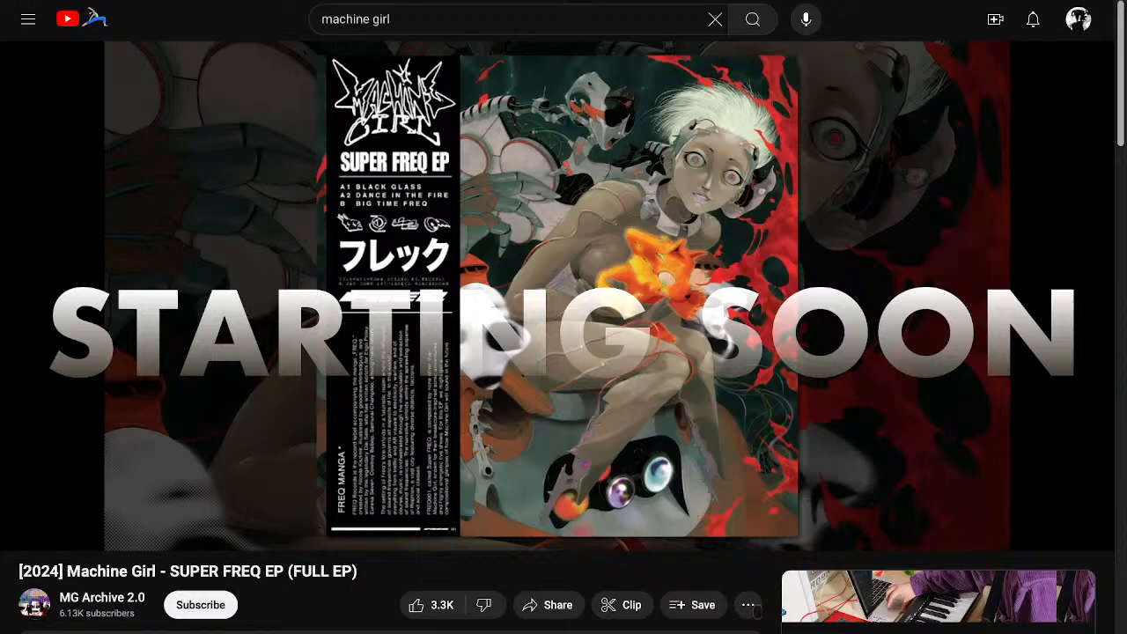
Play the recommended video "Playstation 3 Jungle DnB Breaks Mix" and lower its playback volume slightly.
{"action": "scroll", "coordinate": [1077, 423], "scroll_direction": "down", "scroll_amount": 4}
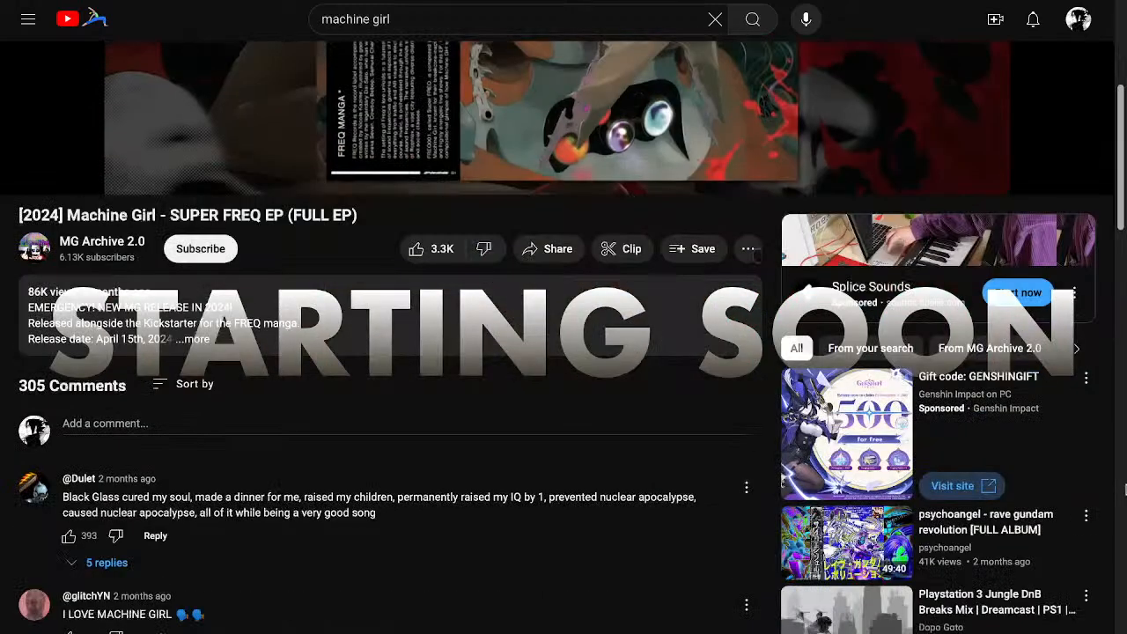
{"action": "scroll", "coordinate": [1125, 490], "scroll_direction": "down", "scroll_amount": 2}
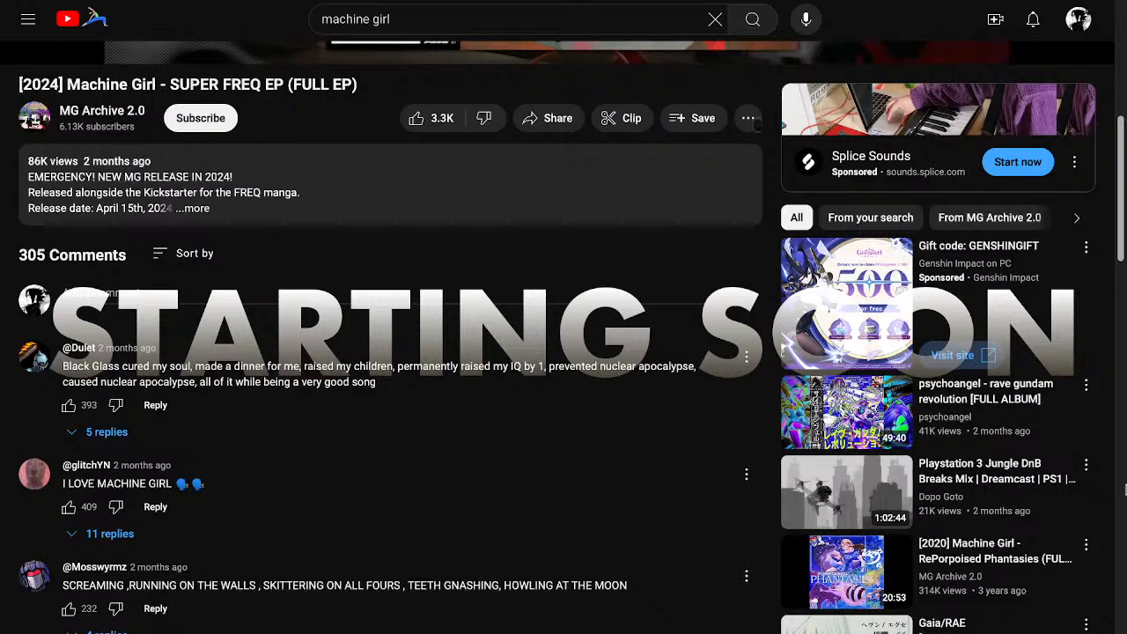
{"action": "scroll", "coordinate": [1125, 490], "scroll_direction": "down", "scroll_amount": 1}
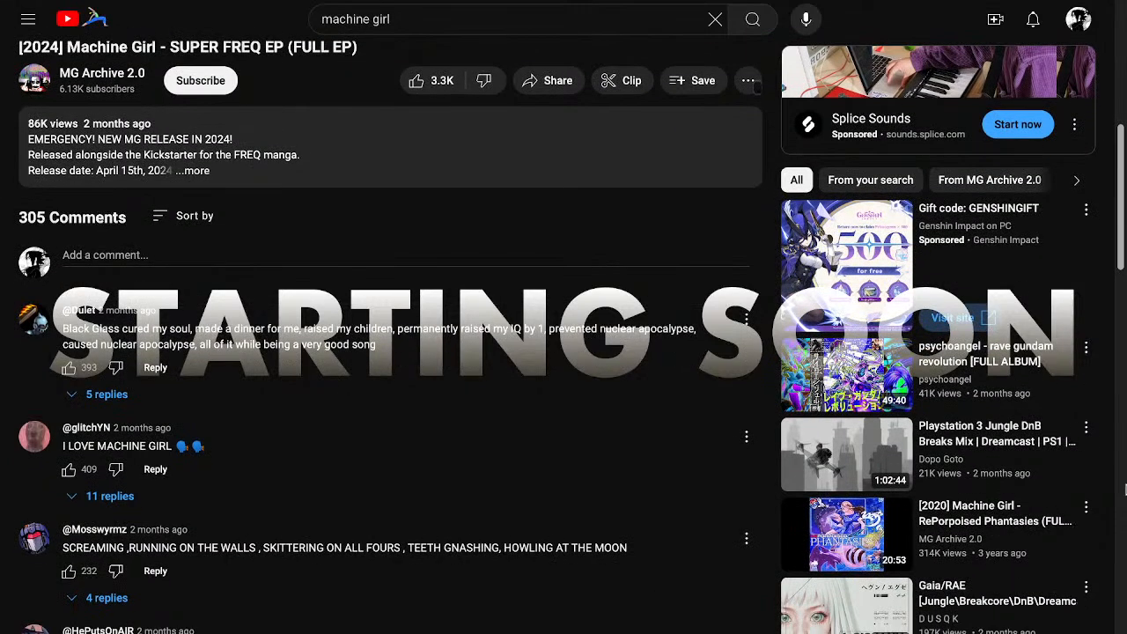
{"action": "left_click", "coordinate": [846, 454]}
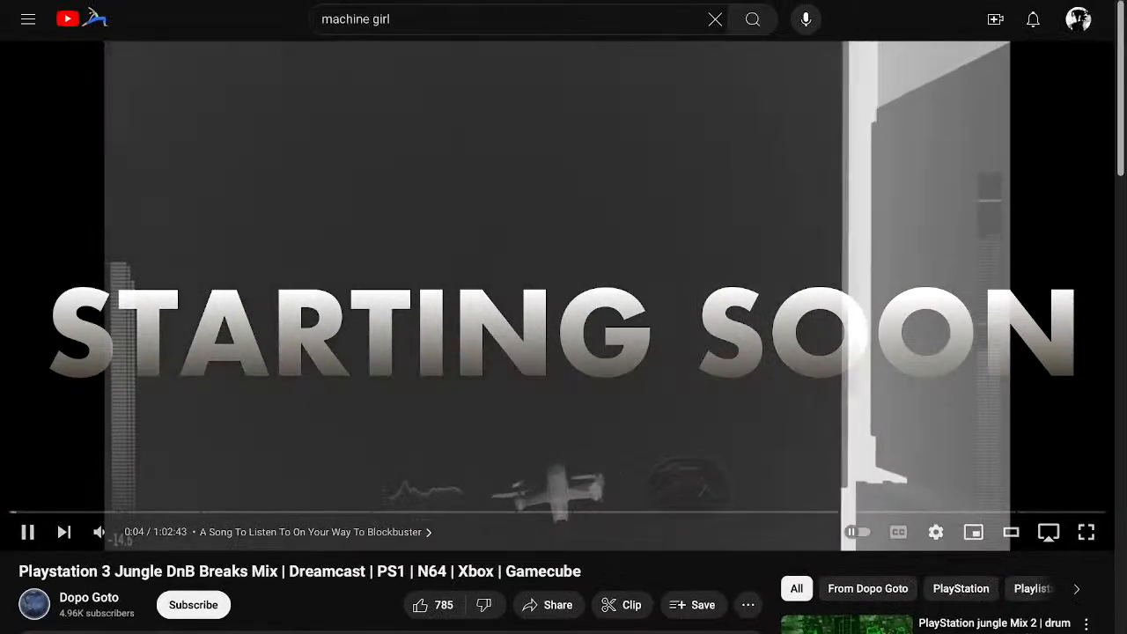
{"action": "mouse_move", "coordinate": [101, 532]}
{"action": "left_click_drag", "start_coordinate": [139, 532], "coordinate": [130, 534]}
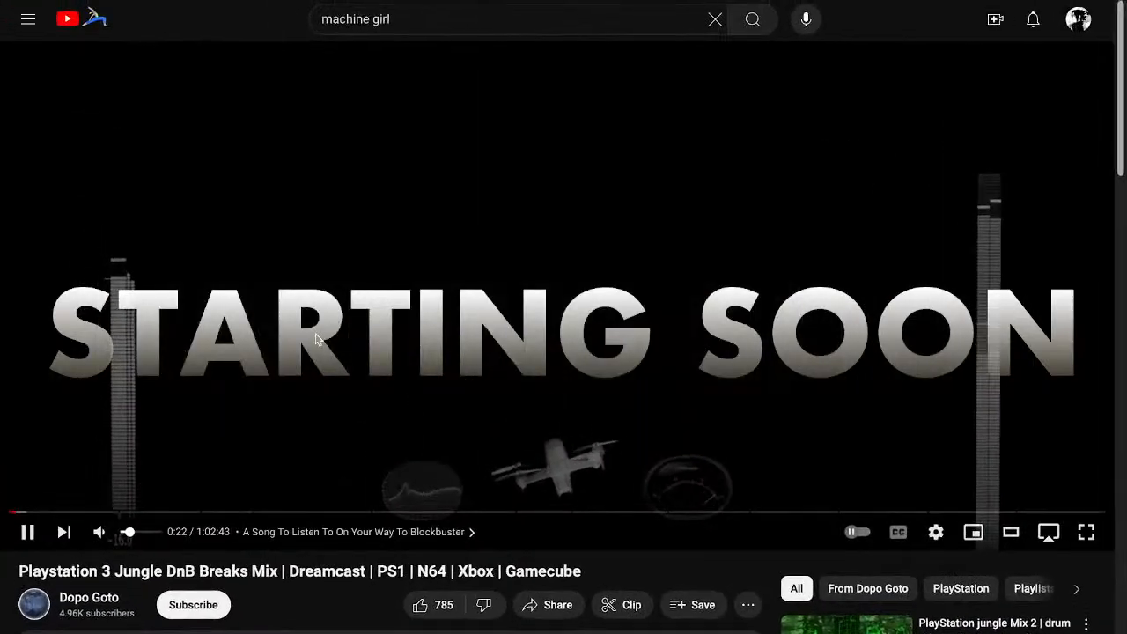
{"action": "scroll", "coordinate": [130, 532], "scroll_direction": "down", "scroll_amount": 1}
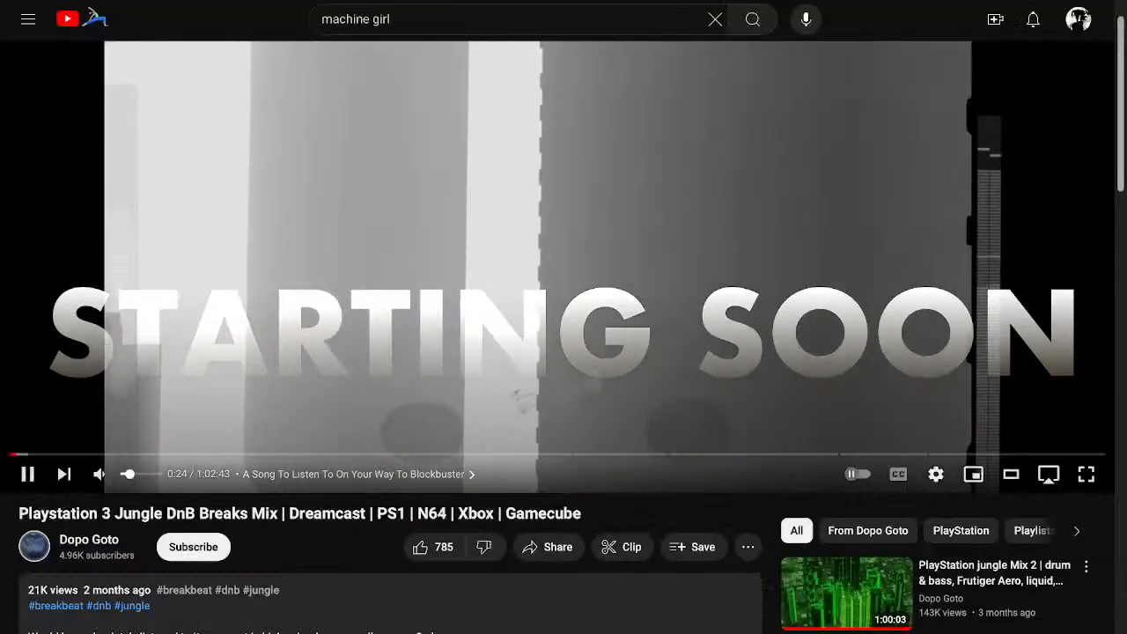